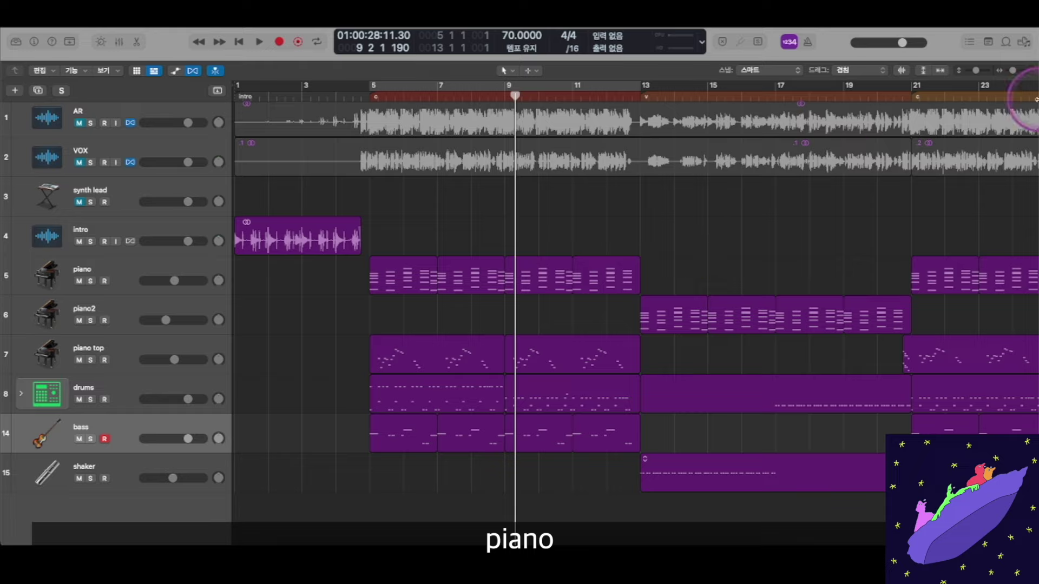
- Show the project notes containing the chord progression beside the tracks
{"action": "left_click", "coordinate": [989, 44]}
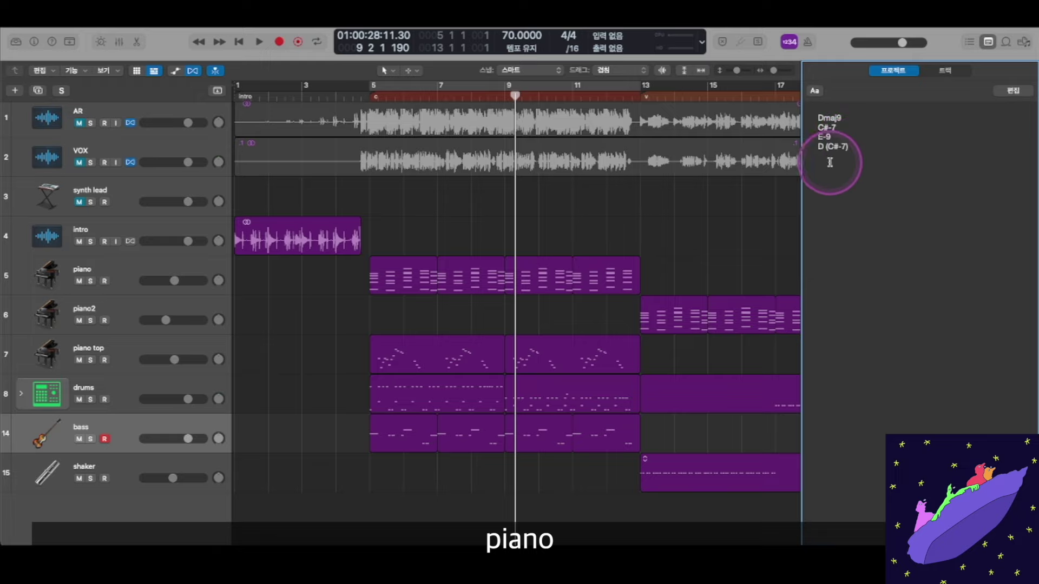
{"action": "left_click", "coordinate": [637, 201]}
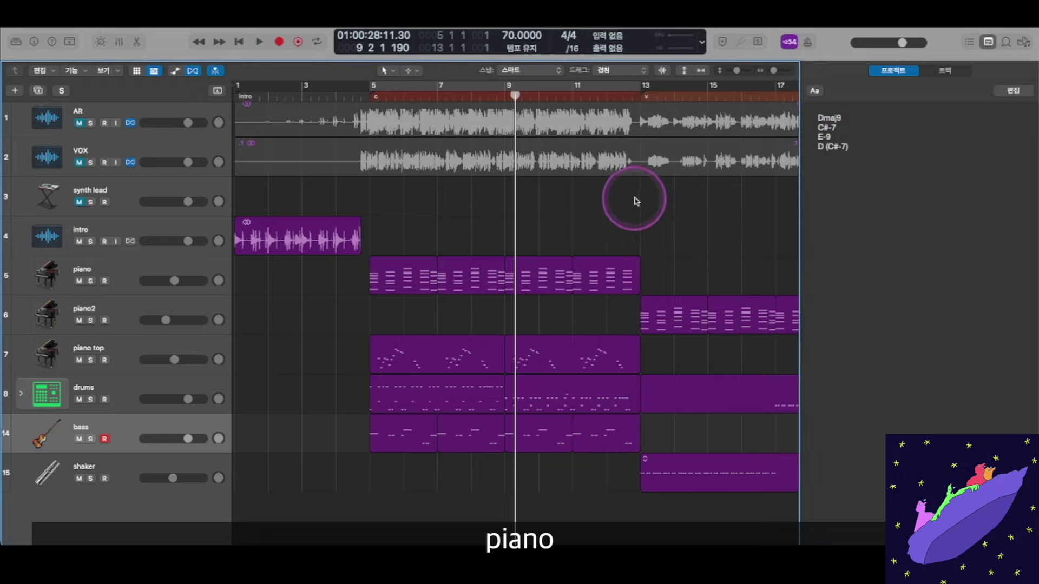
- Solo the piano track, listen to it from bar 5, and stop playback around bar 9
{"action": "left_click", "coordinate": [370, 95]}
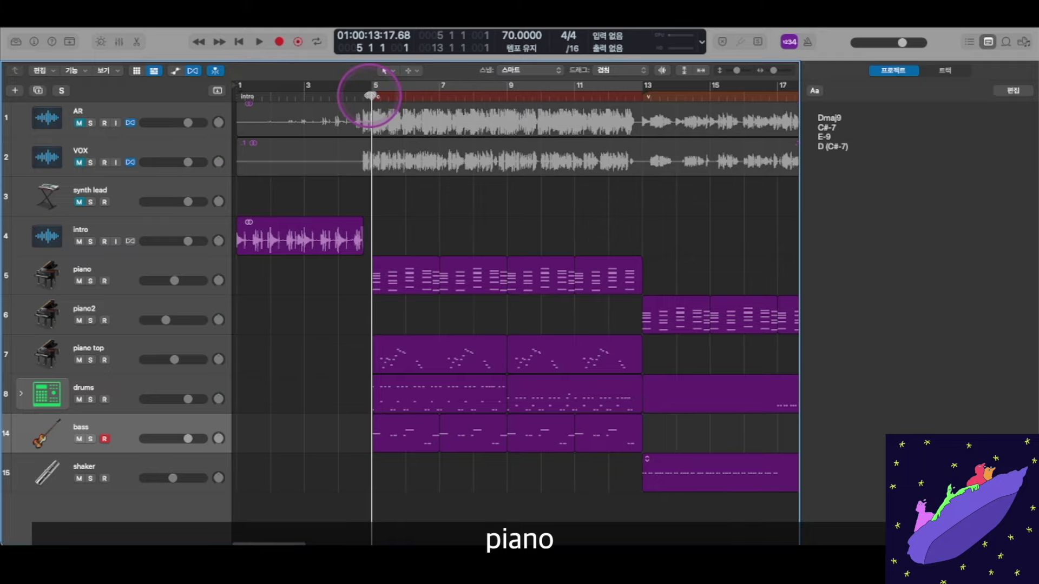
{"action": "left_click", "coordinate": [90, 281]}
{"action": "key", "text": "space"}
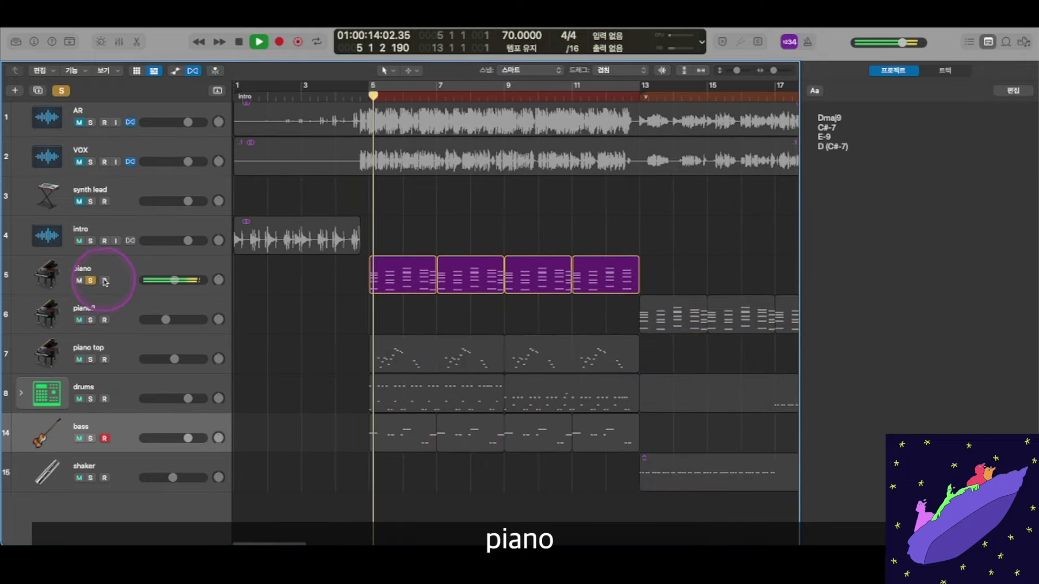
{"action": "key", "text": "super+Down"}
{"action": "key", "text": "super+Down"}
{"action": "key", "text": "super+Down"}
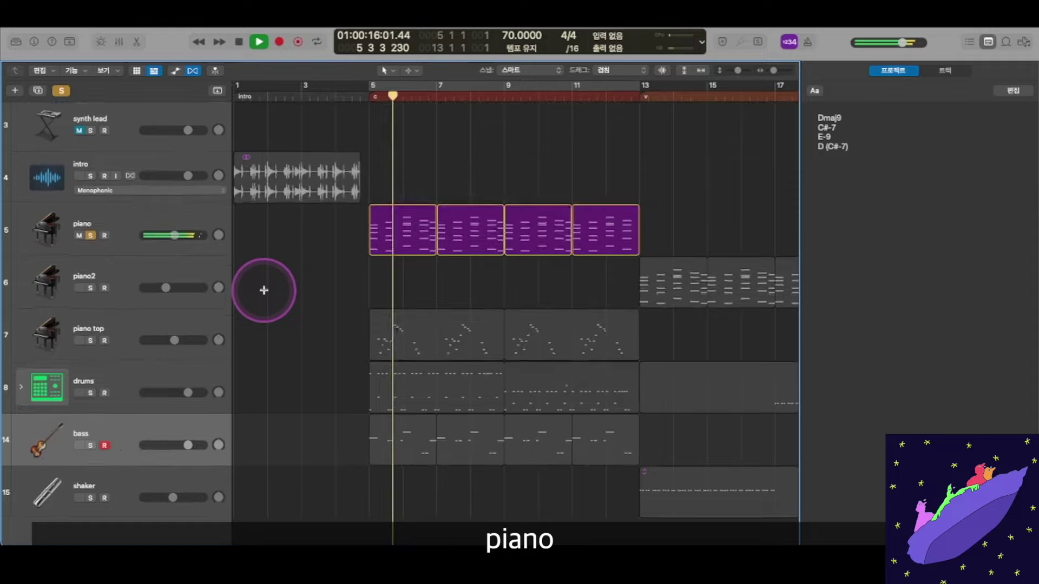
{"action": "key", "text": "super+Right"}
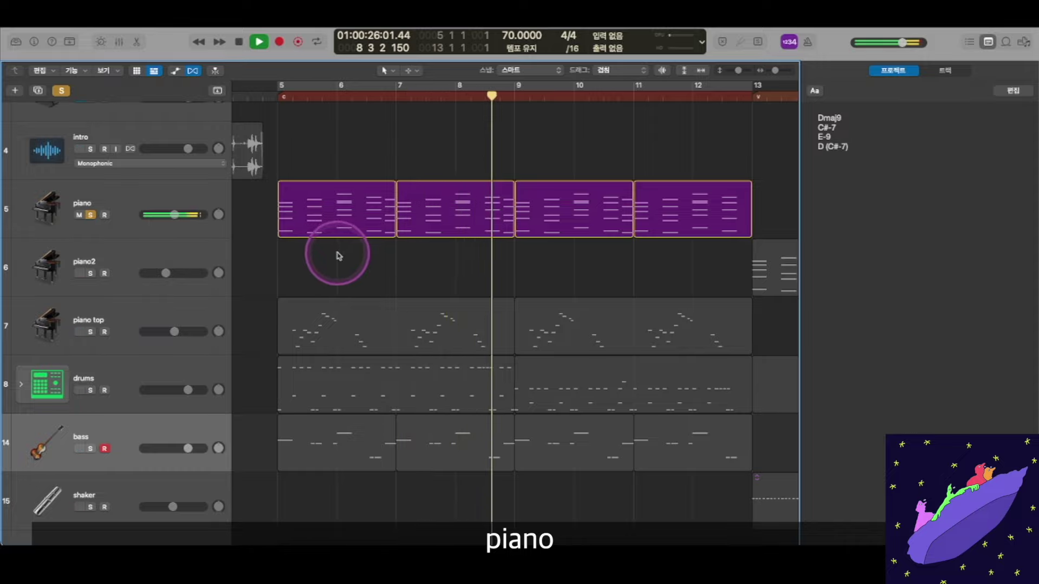
{"action": "key", "text": "space"}
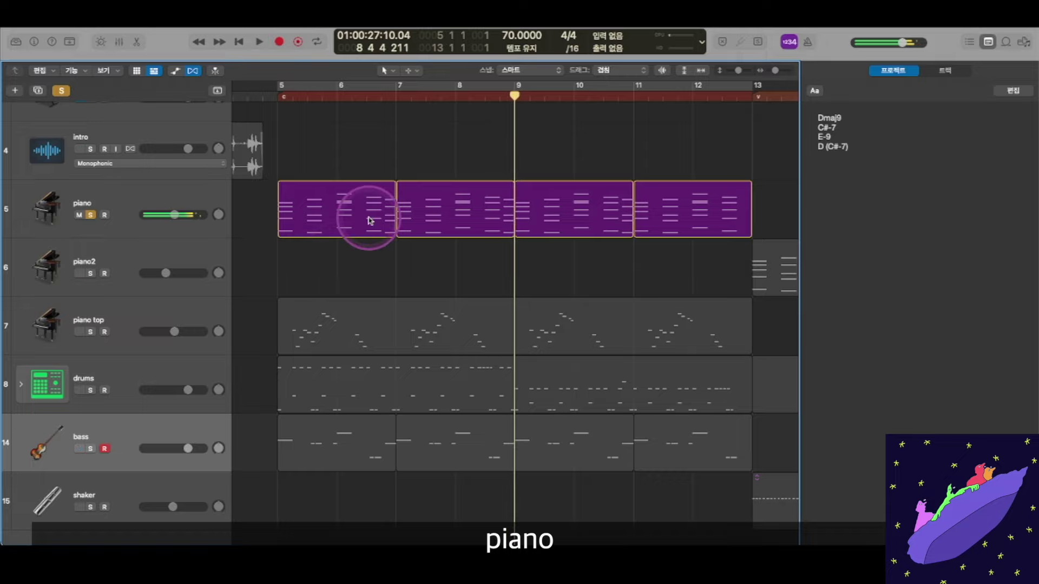
- Open the first piano region in the Piano Roll and examine its chord voicings in bars 5 and 6
{"action": "left_click", "coordinate": [338, 227]}
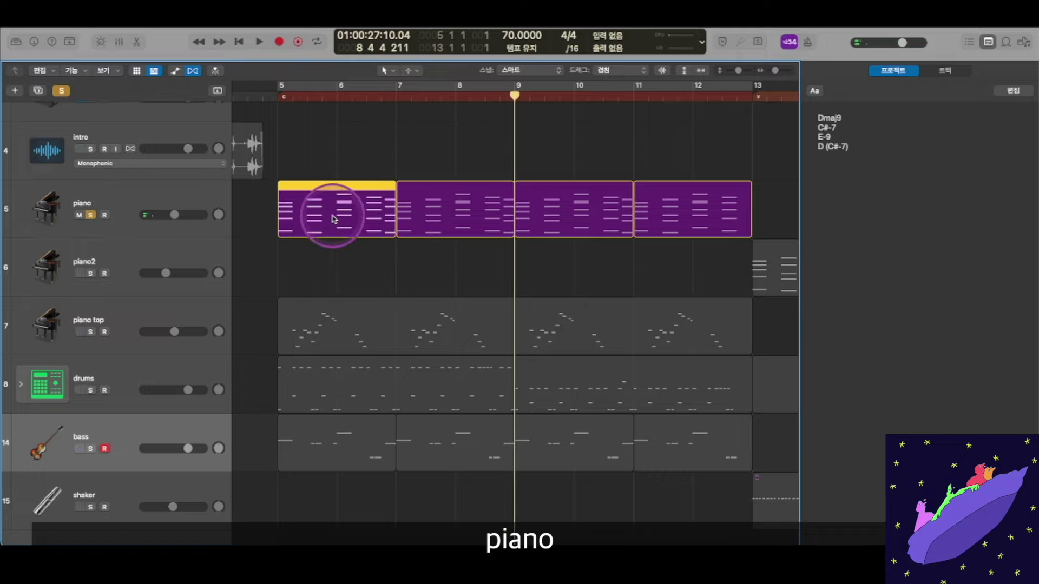
{"action": "double_click", "coordinate": [334, 219]}
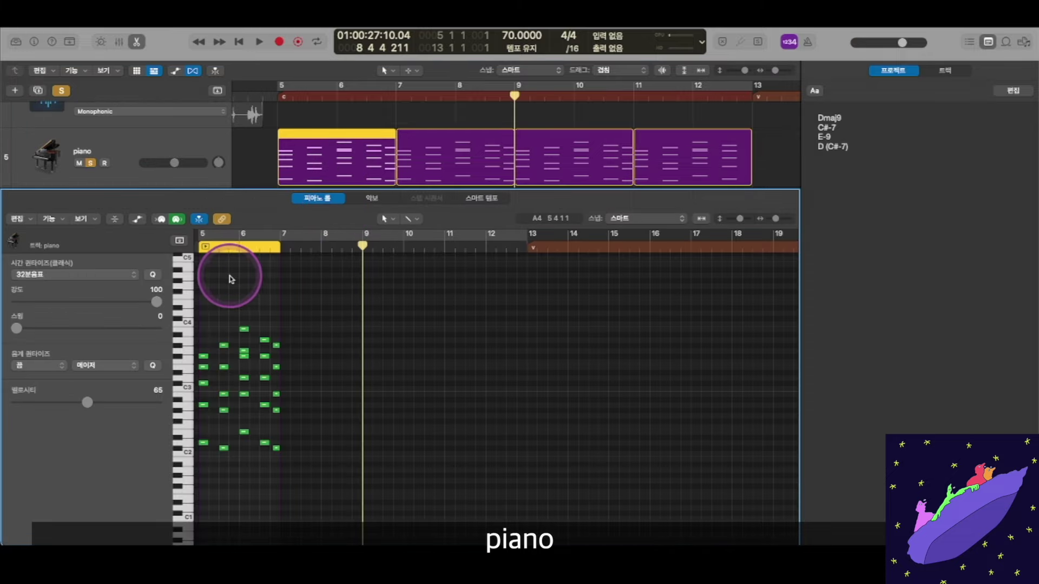
{"action": "key", "text": "super+Right"}
{"action": "scroll", "coordinate": [254, 293], "scroll_direction": "left", "scroll_amount": 10}
{"action": "scroll", "coordinate": [276, 297], "scroll_direction": "right", "scroll_amount": 2}
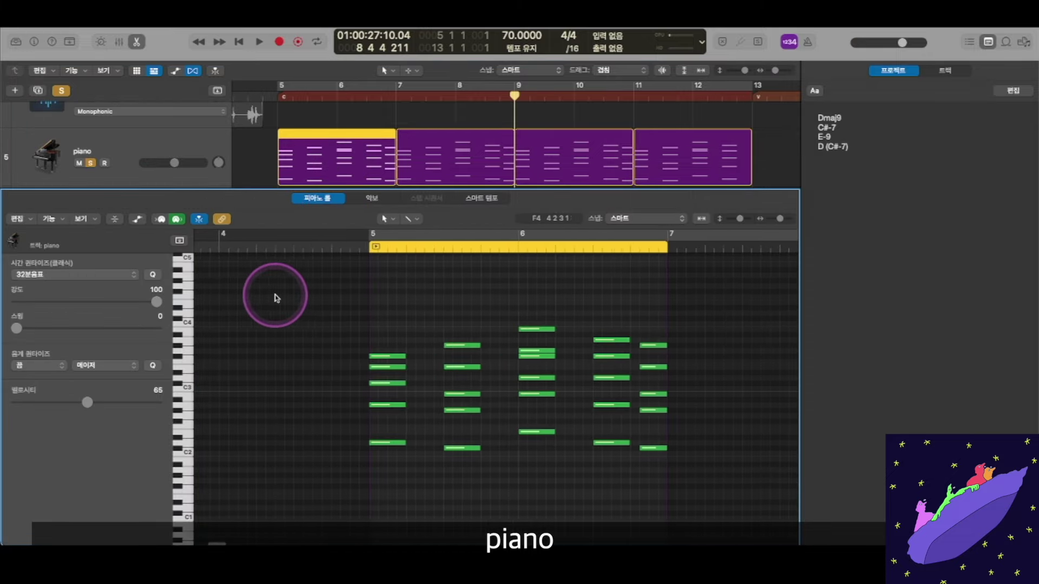
{"action": "key", "text": "super+Down"}
{"action": "key", "text": "super+Down"}
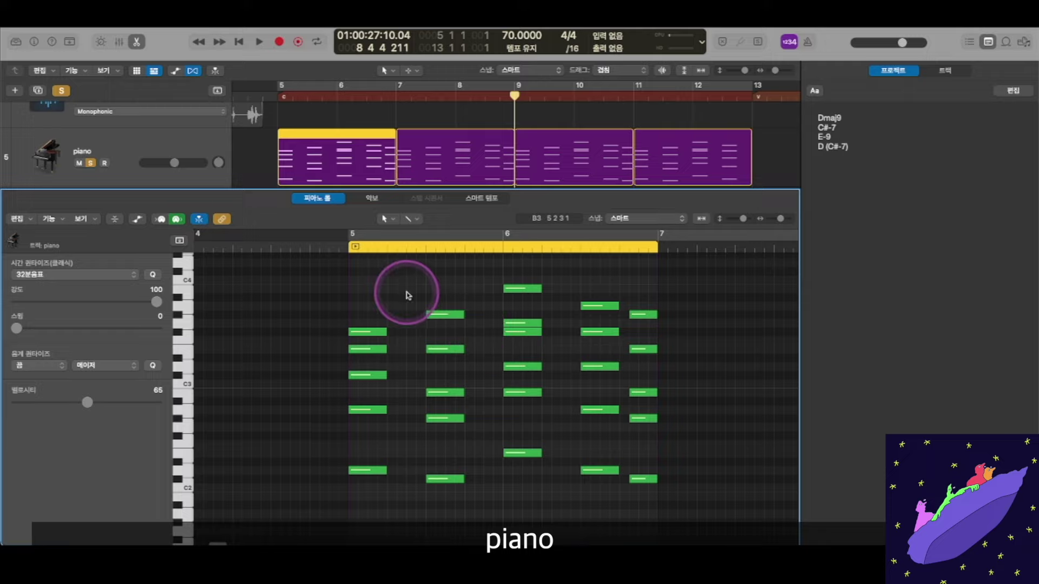
{"action": "key", "text": "super+Up"}
{"action": "scroll", "coordinate": [298, 384], "scroll_direction": "right", "scroll_amount": 2}
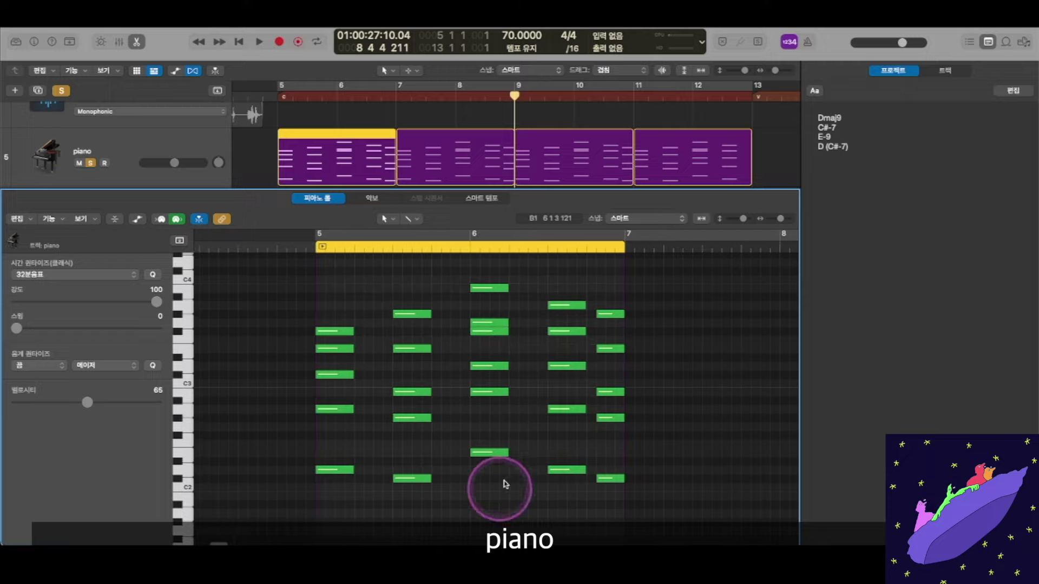
{"action": "scroll", "coordinate": [346, 313], "scroll_direction": "down", "scroll_amount": 1}
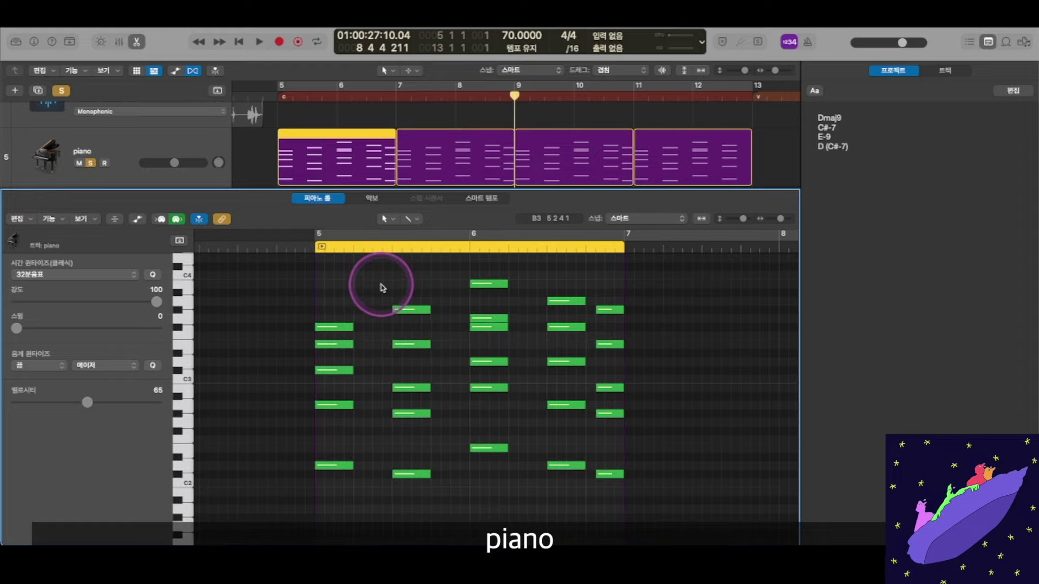
{"action": "scroll", "coordinate": [383, 287], "scroll_direction": "down", "scroll_amount": 1}
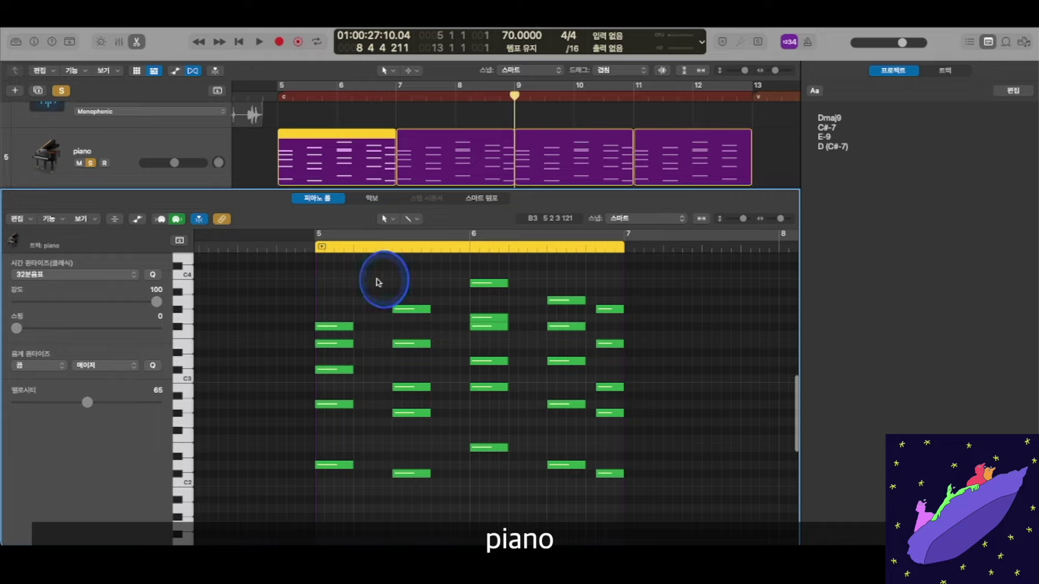
- Apply the Humanize MIDI transform to all notes of the first piano region, randomizing position, velocity and length by 10
{"action": "scroll", "coordinate": [377, 279], "scroll_direction": "down", "scroll_amount": 1}
{"action": "key", "text": "super+a"}
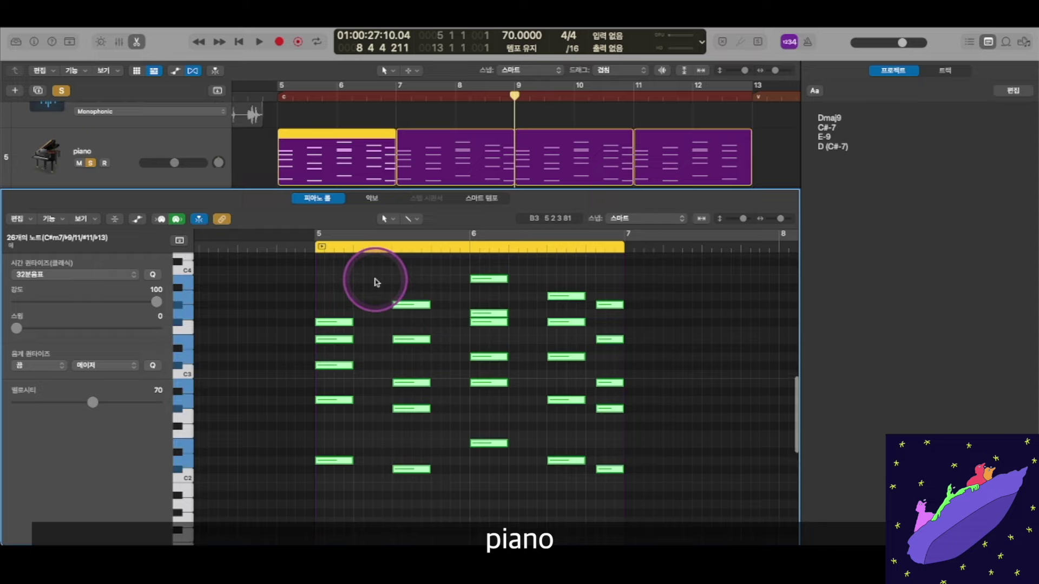
{"action": "left_click", "coordinate": [49, 219]}
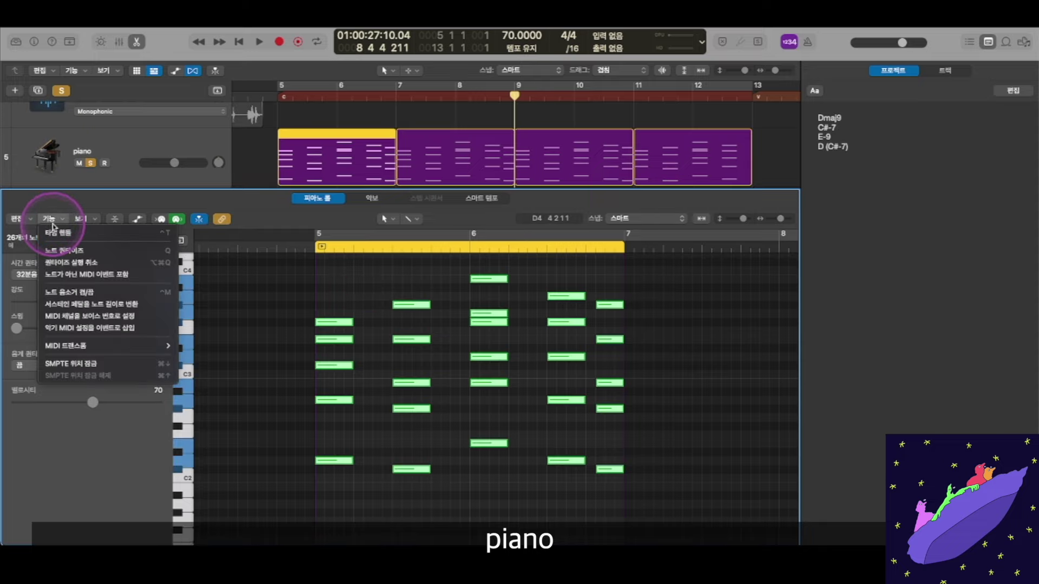
{"action": "left_click", "coordinate": [100, 345]}
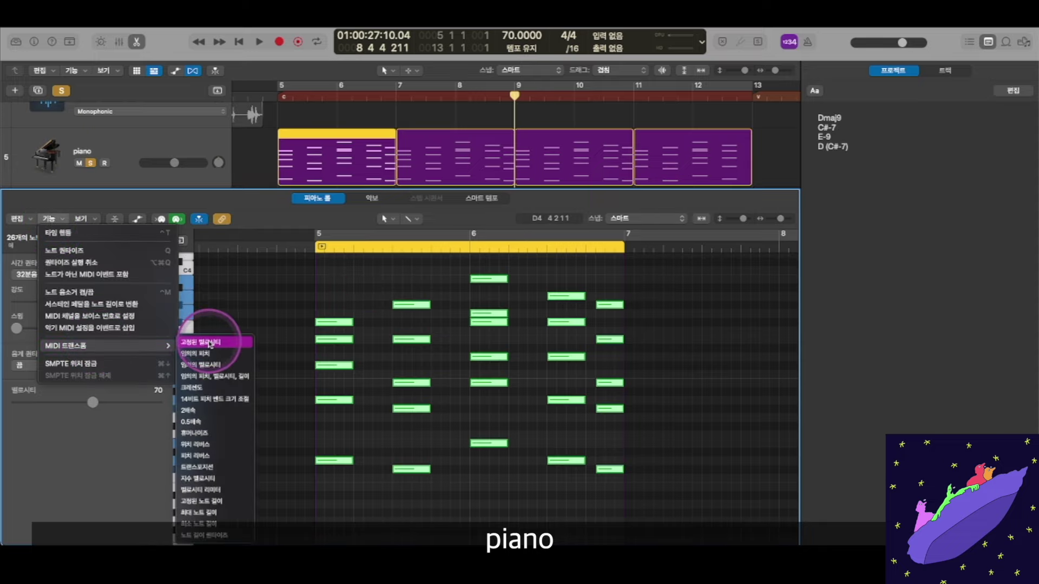
{"action": "left_click", "coordinate": [215, 434]}
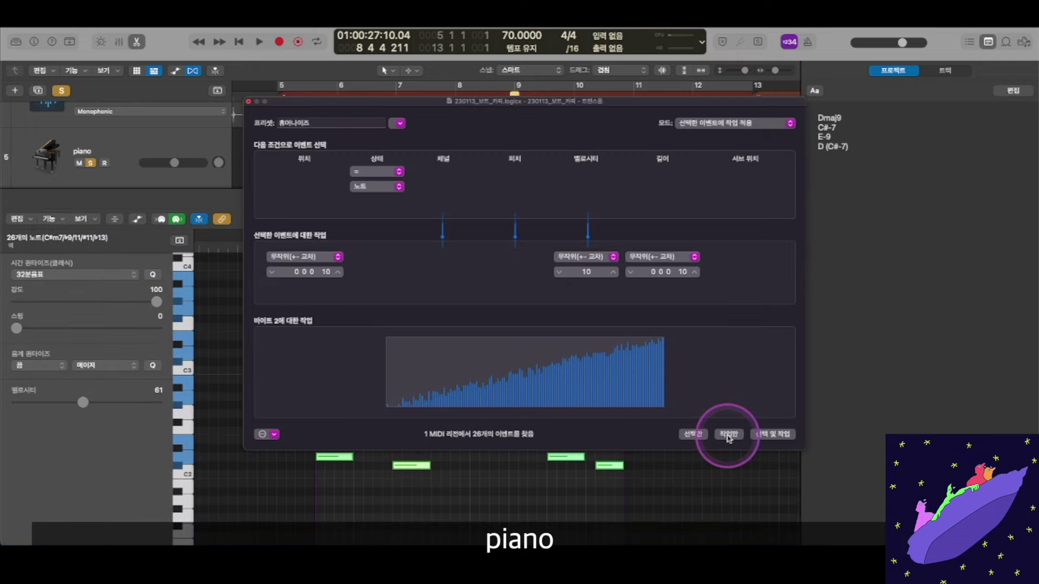
{"action": "left_click_drag", "start_coordinate": [314, 104], "coordinate": [632, 115]}
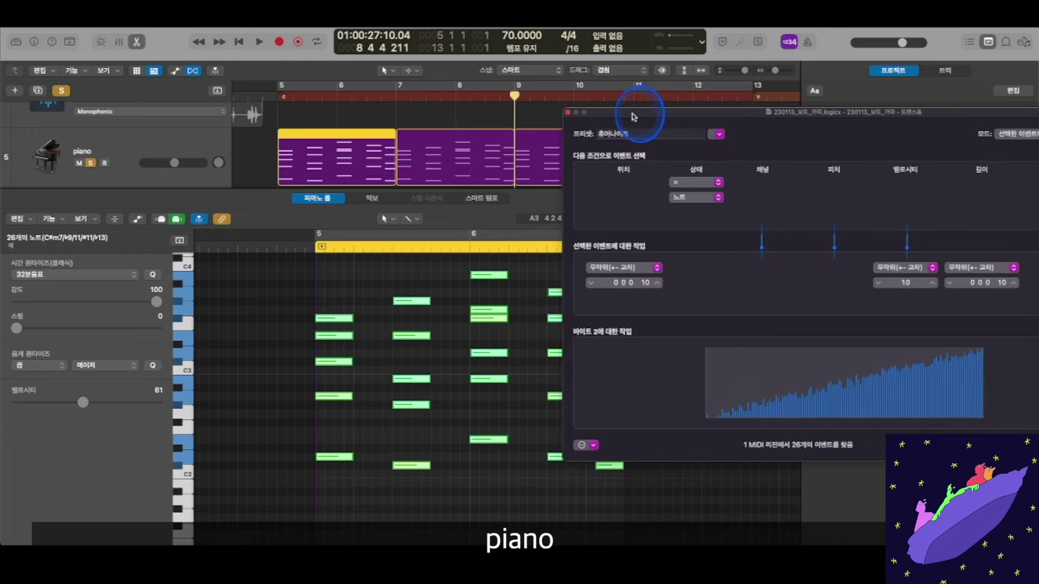
{"action": "left_click", "coordinate": [406, 355]}
{"action": "left_click", "coordinate": [1004, 449]}
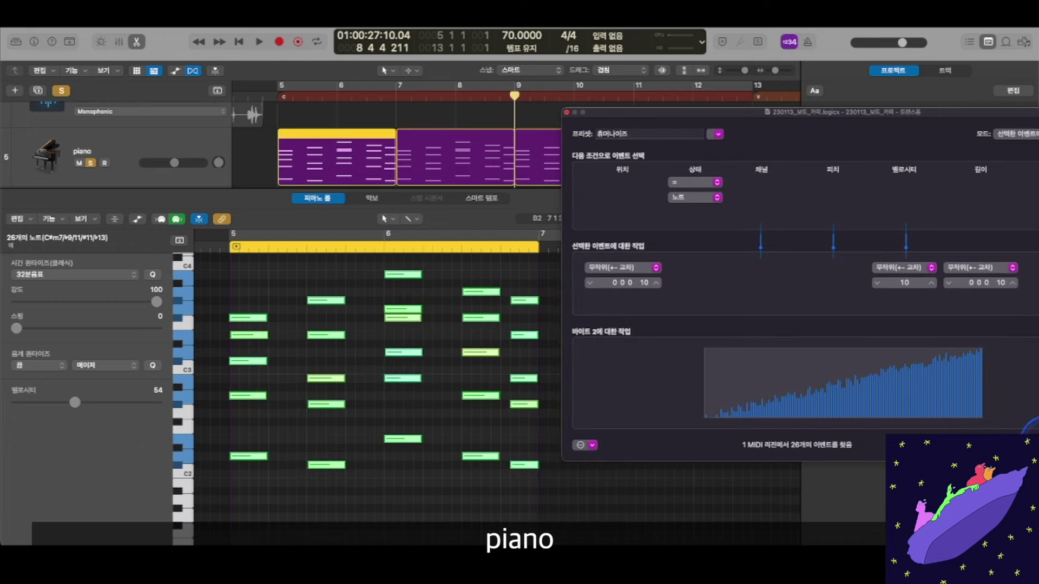
{"action": "left_click", "coordinate": [567, 114]}
{"action": "left_click", "coordinate": [242, 272]}
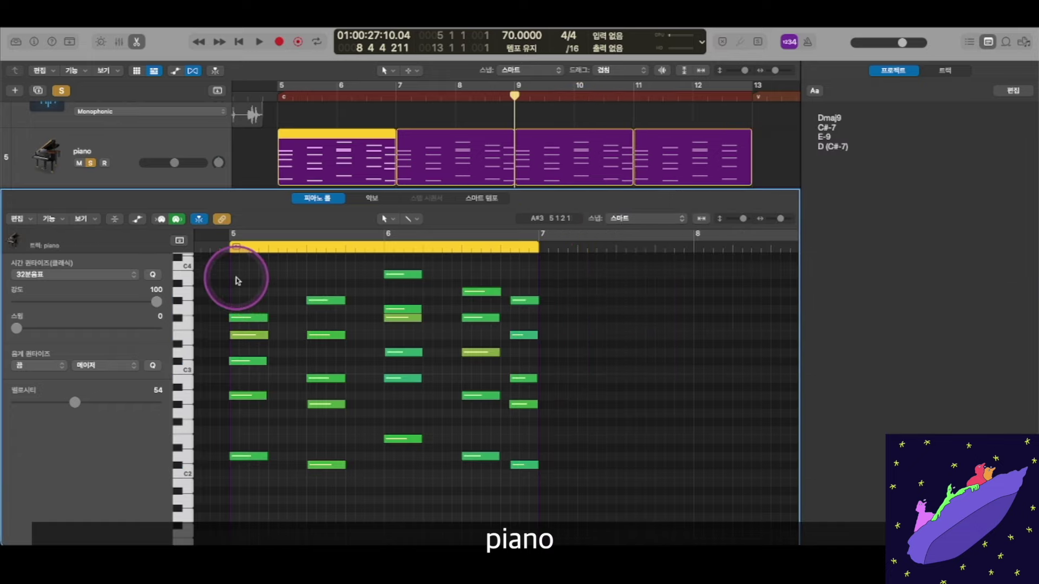
- Play the humanized piano region from bar 5 and stop just after it ends
{"action": "left_click", "coordinate": [219, 245]}
{"action": "key", "text": "space"}
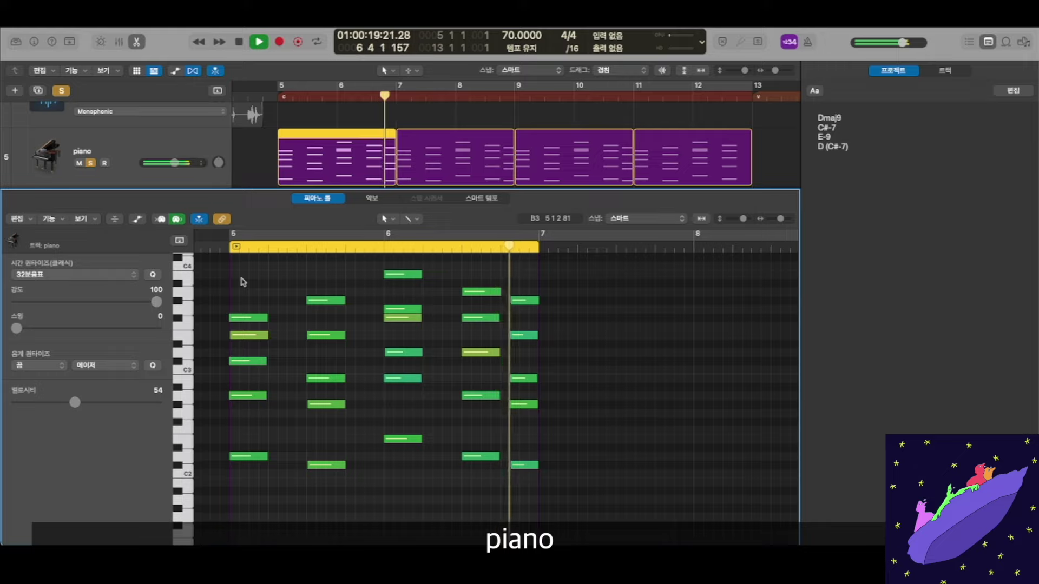
{"action": "left_click", "coordinate": [242, 279]}
{"action": "key", "text": "space"}
{"action": "left_click", "coordinate": [244, 312]}
{"action": "left_click", "coordinate": [250, 295]}
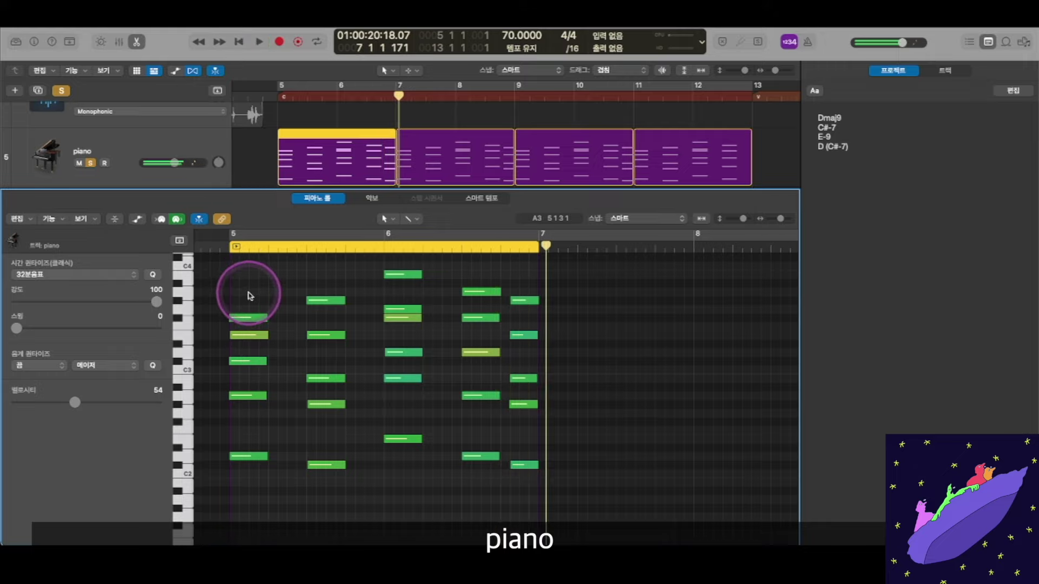
{"action": "left_click", "coordinate": [291, 352]}
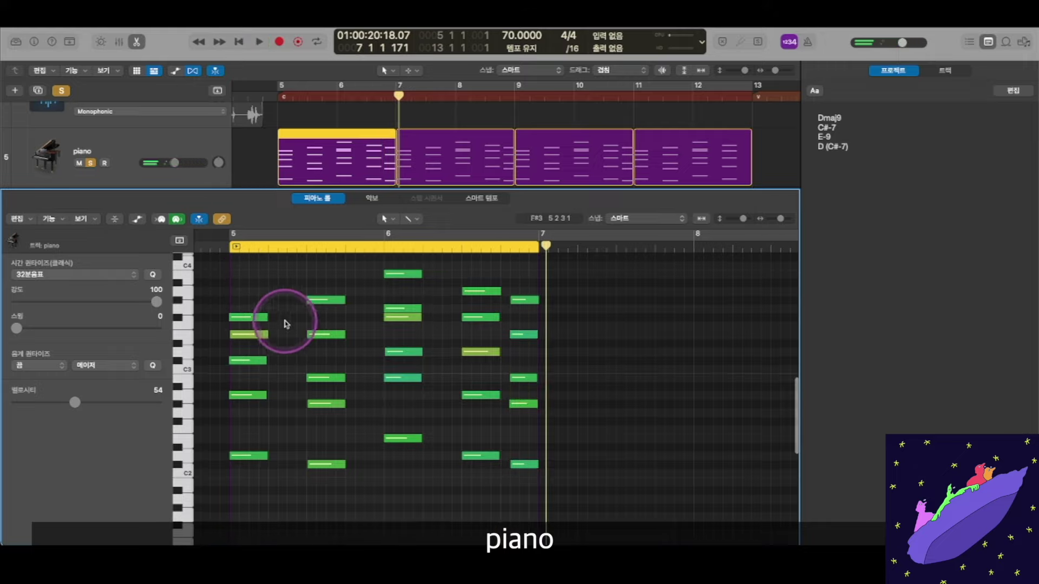
{"action": "scroll", "coordinate": [320, 343], "scroll_direction": "up", "scroll_amount": 2}
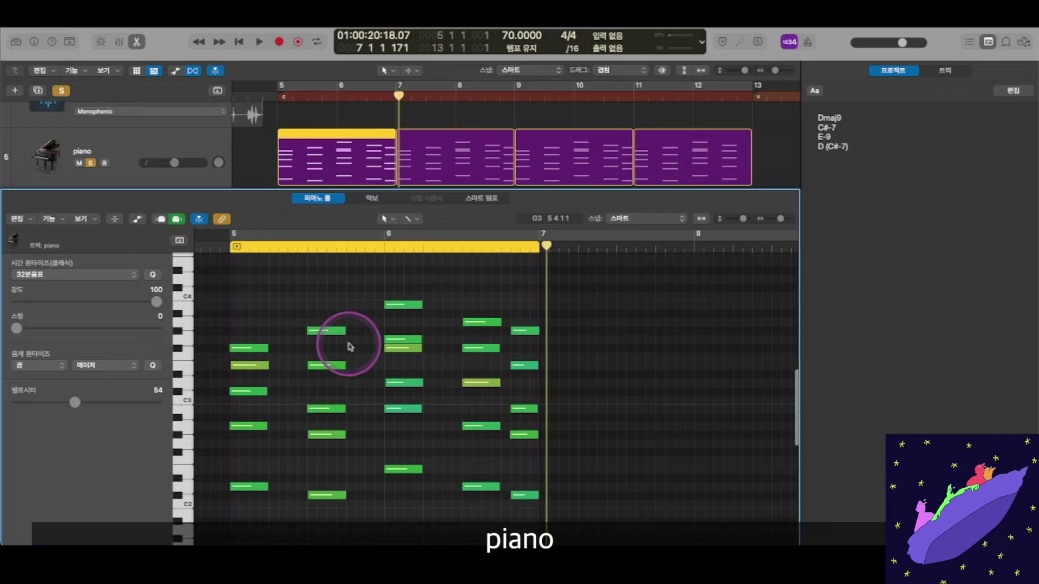
- Undo the Humanize changes to the piano region's notes and close the Piano Roll
{"action": "key", "text": "super+a"}
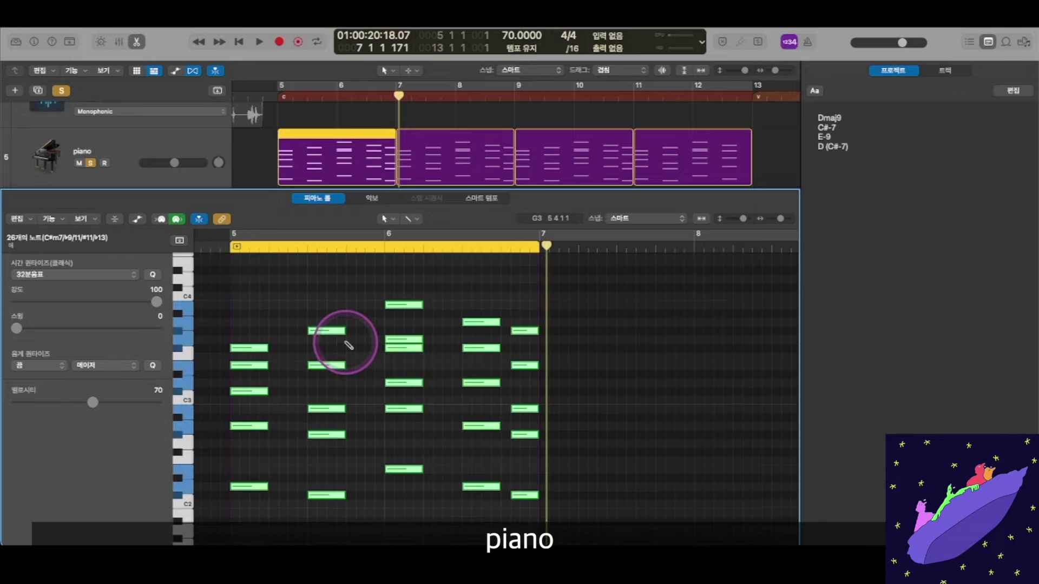
{"action": "left_click", "coordinate": [364, 315]}
{"action": "key", "text": "p"}
{"action": "key", "text": "e"}
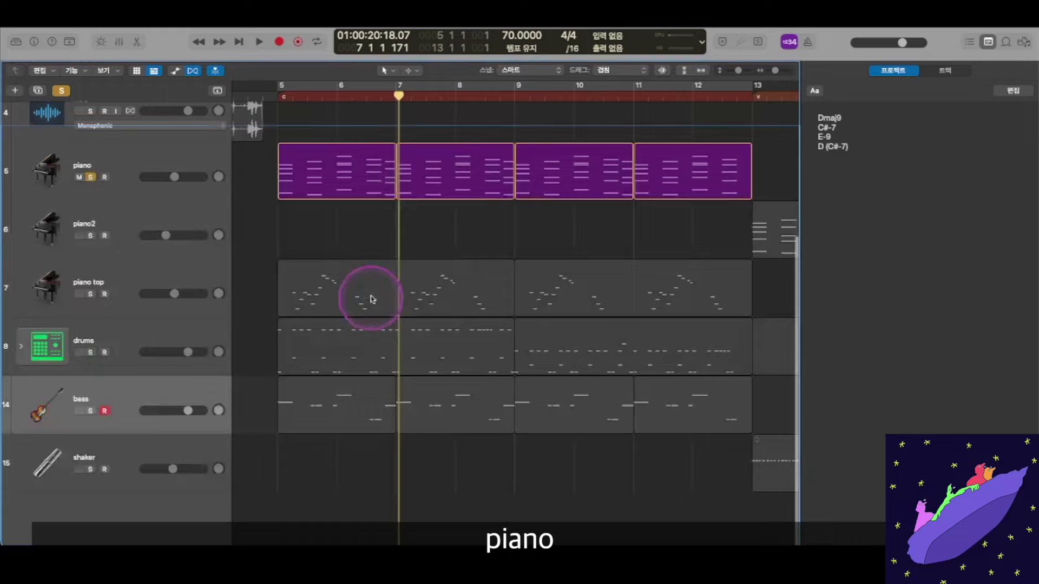
{"action": "left_click", "coordinate": [335, 193]}
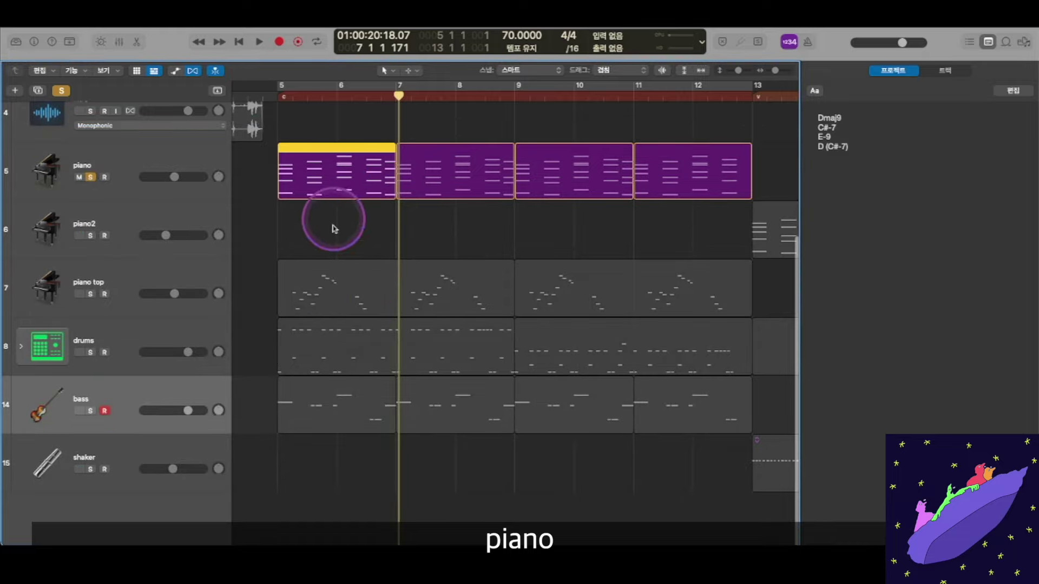
{"action": "double_click", "coordinate": [334, 192]}
{"action": "key", "text": "x"}
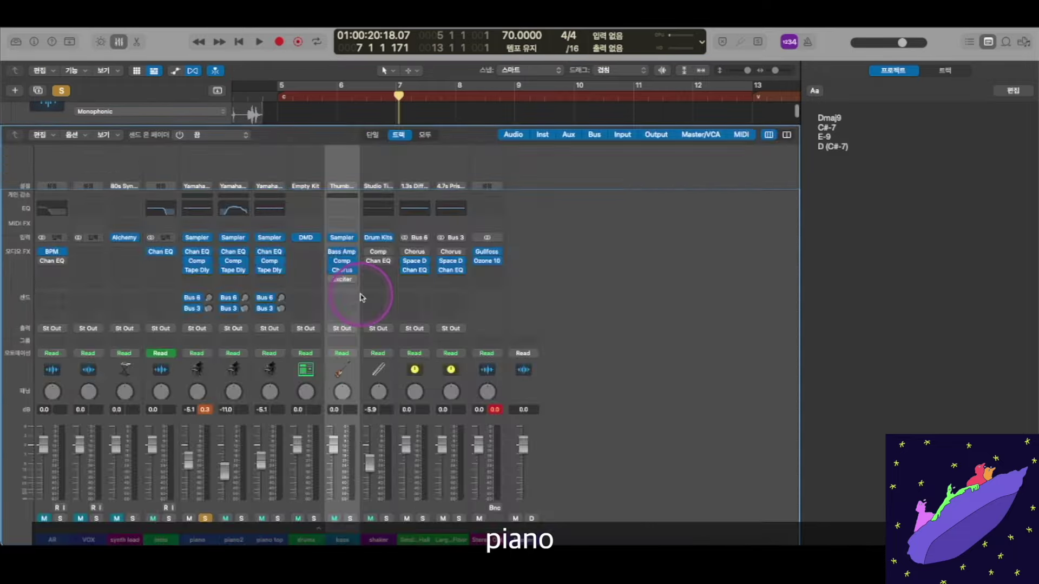
{"action": "key", "text": "x"}
{"action": "left_click", "coordinate": [255, 169]}
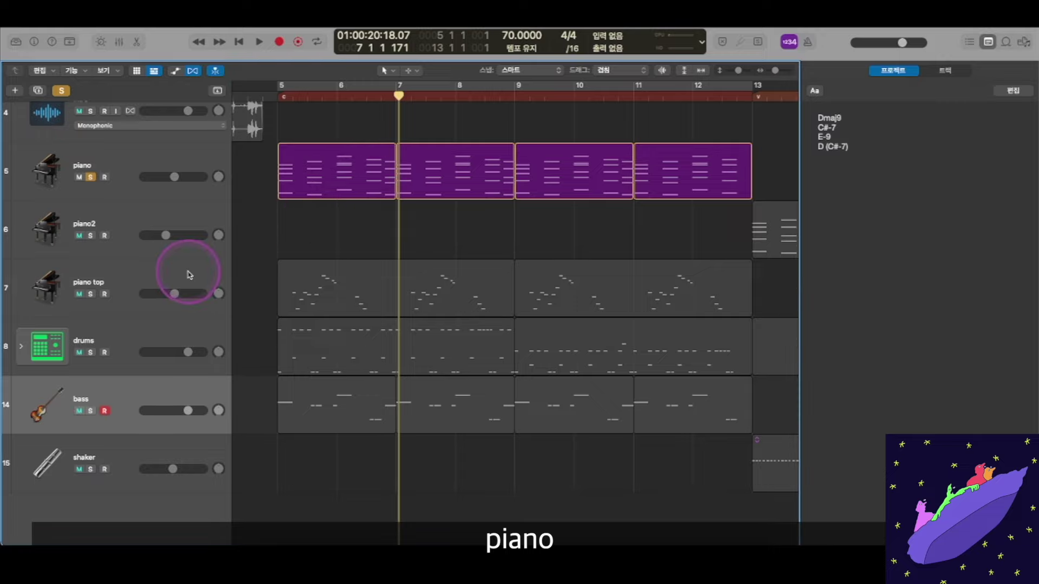
- Move the piano top track directly below the piano track and turn on cycle playback for bars 5 to 13
{"action": "left_click_drag", "start_coordinate": [189, 275], "coordinate": [185, 206]}
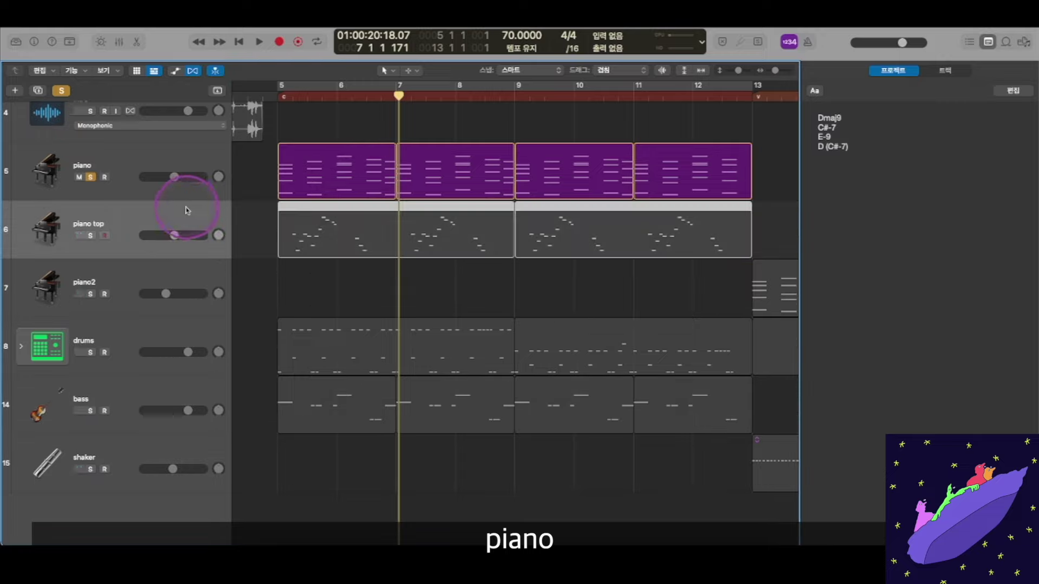
{"action": "scroll", "coordinate": [343, 195], "scroll_direction": "left", "scroll_amount": 1}
{"action": "left_click", "coordinate": [418, 86]}
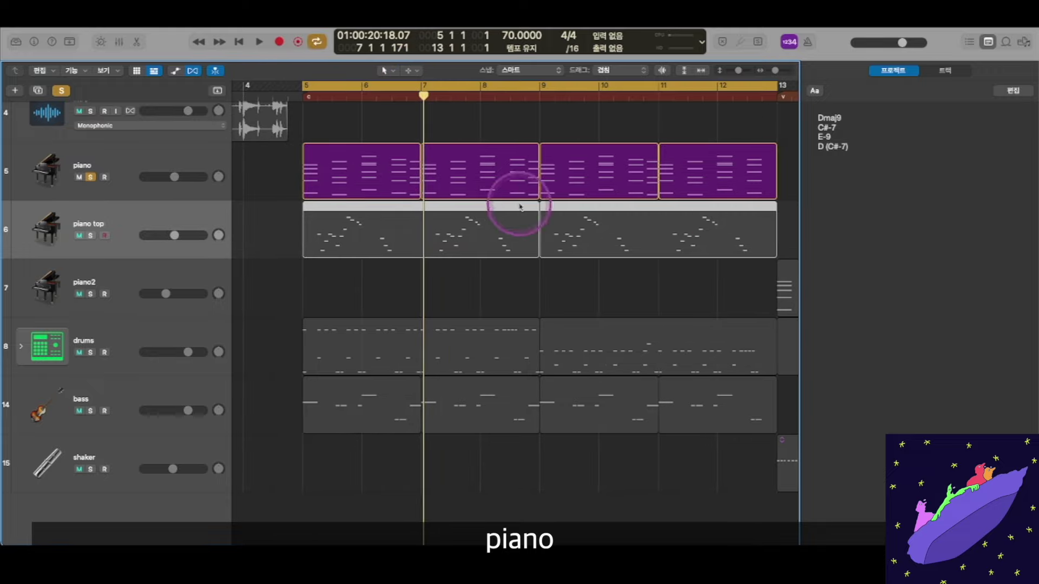
- Solo the piano top track together with the piano track and play both from bar 5
{"action": "left_click", "coordinate": [90, 237]}
{"action": "scroll", "coordinate": [301, 108], "scroll_direction": "up", "scroll_amount": 2}
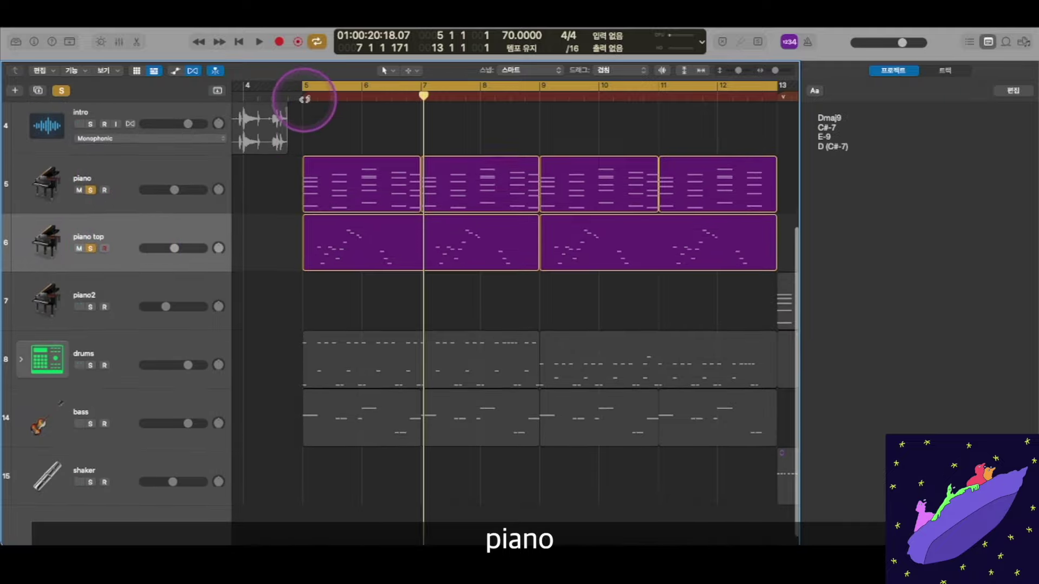
{"action": "left_click", "coordinate": [303, 97]}
{"action": "scroll", "coordinate": [288, 181], "scroll_direction": "up", "scroll_amount": 1}
{"action": "key", "text": "space"}
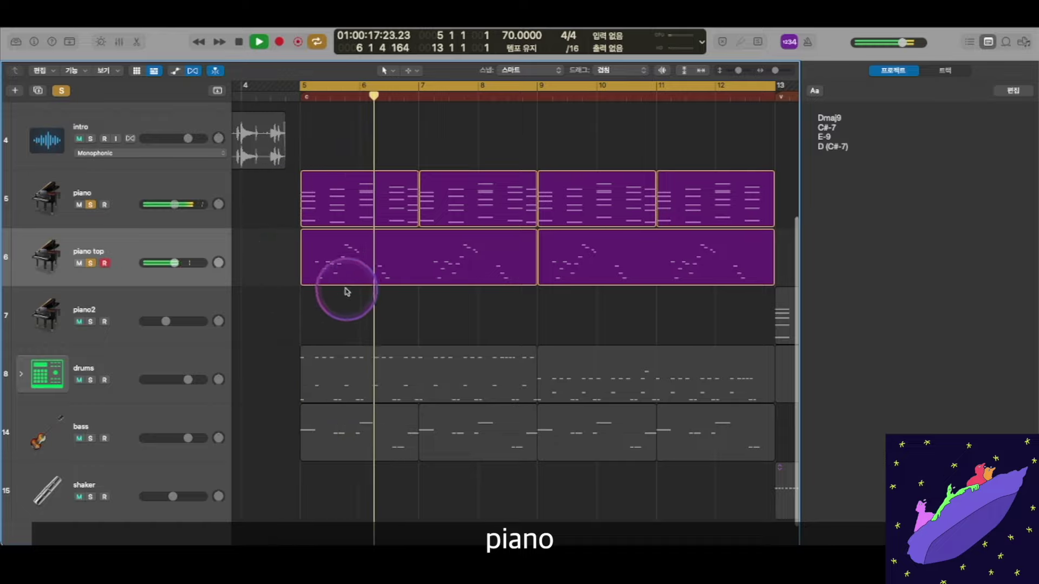
- Open the first piano top region in the Piano Roll during playback to view its melody notes
{"action": "double_click", "coordinate": [343, 260]}
{"action": "left_click", "coordinate": [457, 349]}
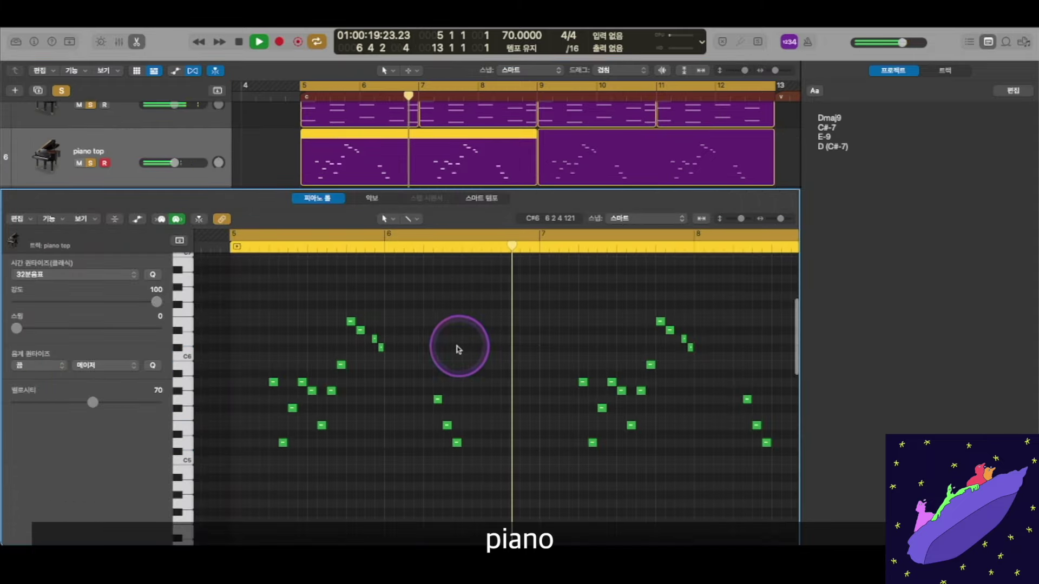
- Follow the piano top melody in the Piano Roll during playback, stop playback and close the editor
{"action": "scroll", "coordinate": [433, 331], "scroll_direction": "down", "scroll_amount": 3}
{"action": "scroll", "coordinate": [536, 380], "scroll_direction": "right", "scroll_amount": 1}
{"action": "scroll", "coordinate": [537, 382], "scroll_direction": "right", "scroll_amount": 3}
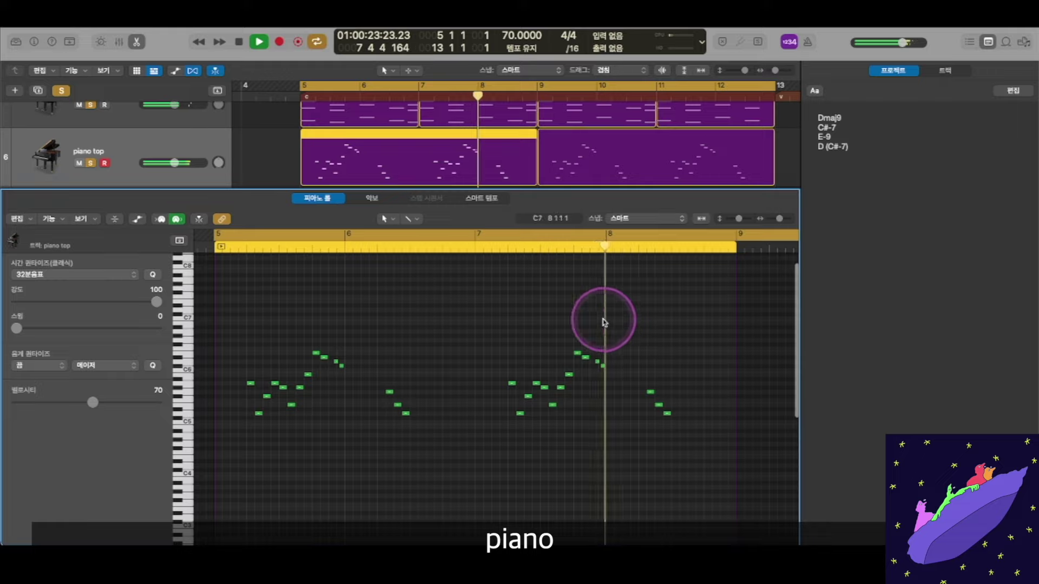
{"action": "scroll", "coordinate": [603, 321], "scroll_direction": "left", "scroll_amount": 4}
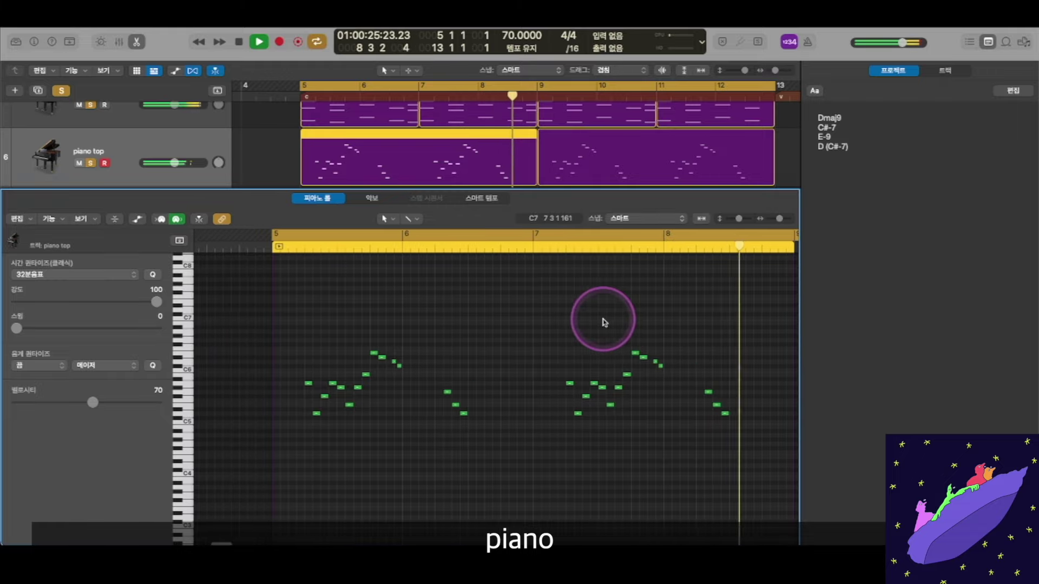
{"action": "key", "text": "e"}
{"action": "left_click", "coordinate": [409, 274]}
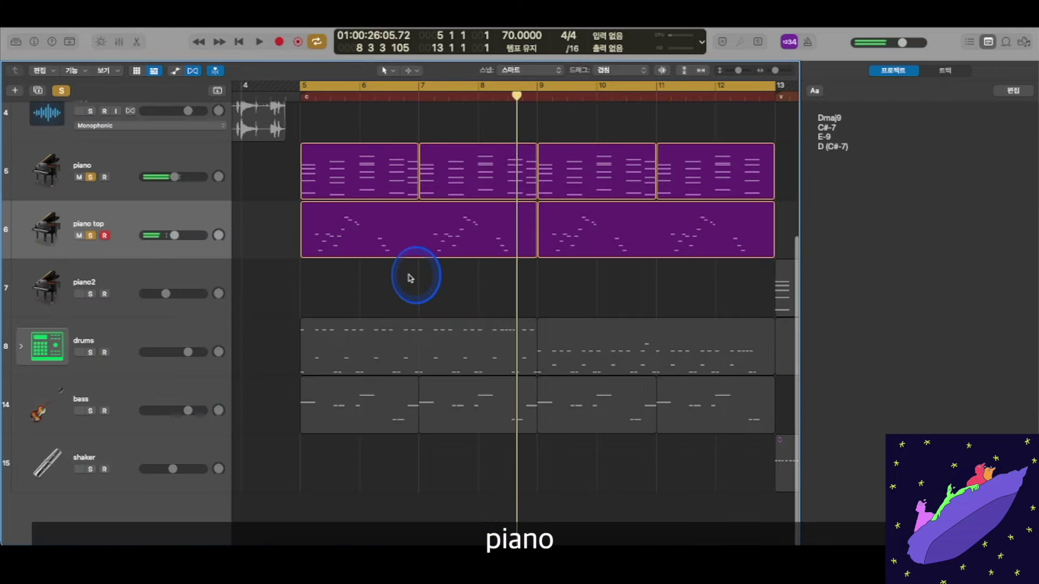
- Select the drums track and solo it alone, turning off solo on the piano and piano top tracks
{"action": "key", "text": "super+Right"}
{"action": "key", "text": "super+Right"}
{"action": "scroll", "coordinate": [431, 278], "scroll_direction": "left", "scroll_amount": 5}
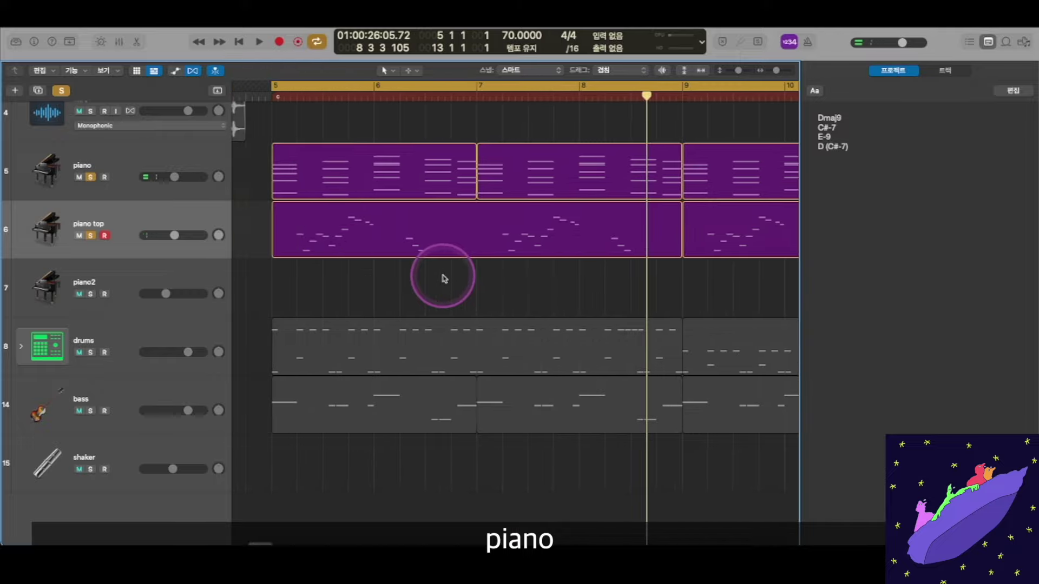
{"action": "key", "text": "super+Down"}
{"action": "key", "text": "super+Down"}
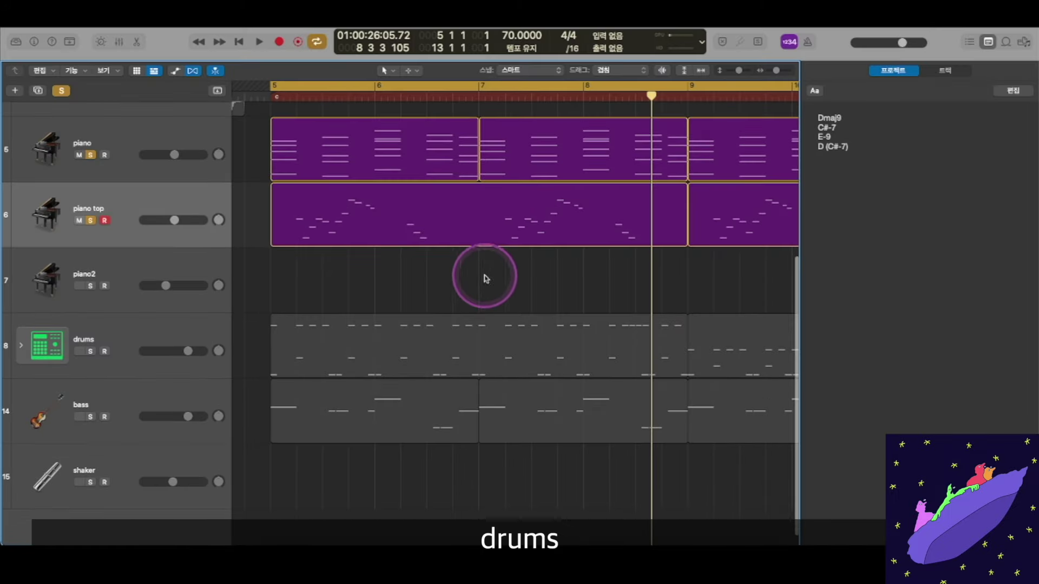
{"action": "scroll", "coordinate": [533, 280], "scroll_direction": "down", "scroll_amount": 1}
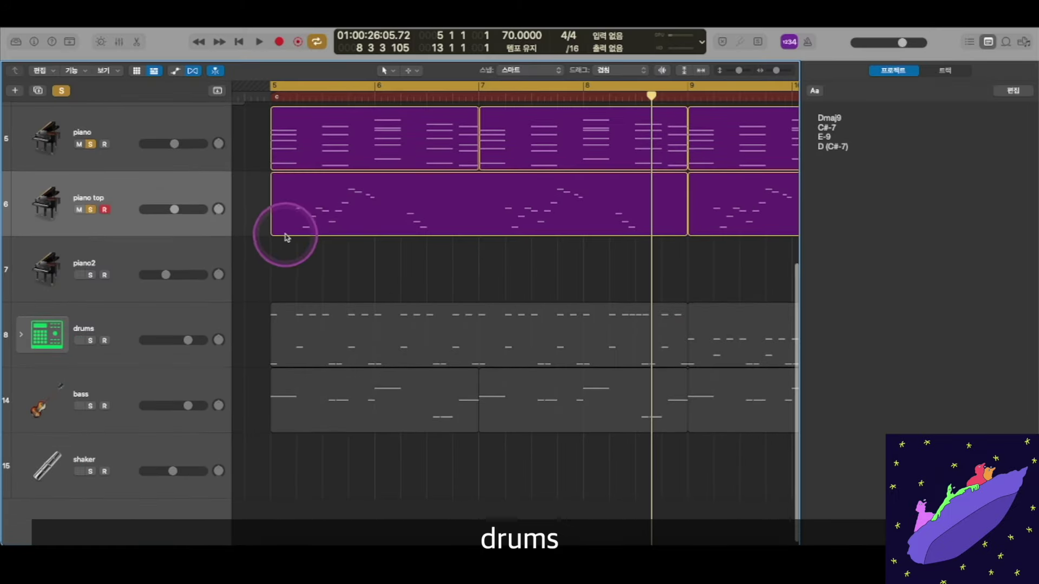
{"action": "scroll", "coordinate": [286, 237], "scroll_direction": "up", "scroll_amount": 2}
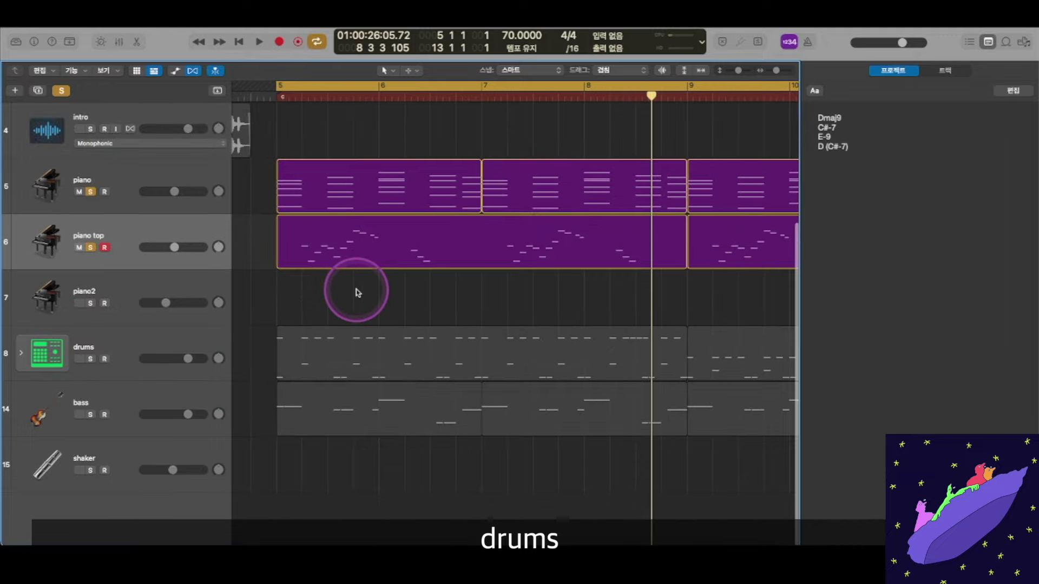
{"action": "left_click", "coordinate": [163, 340]}
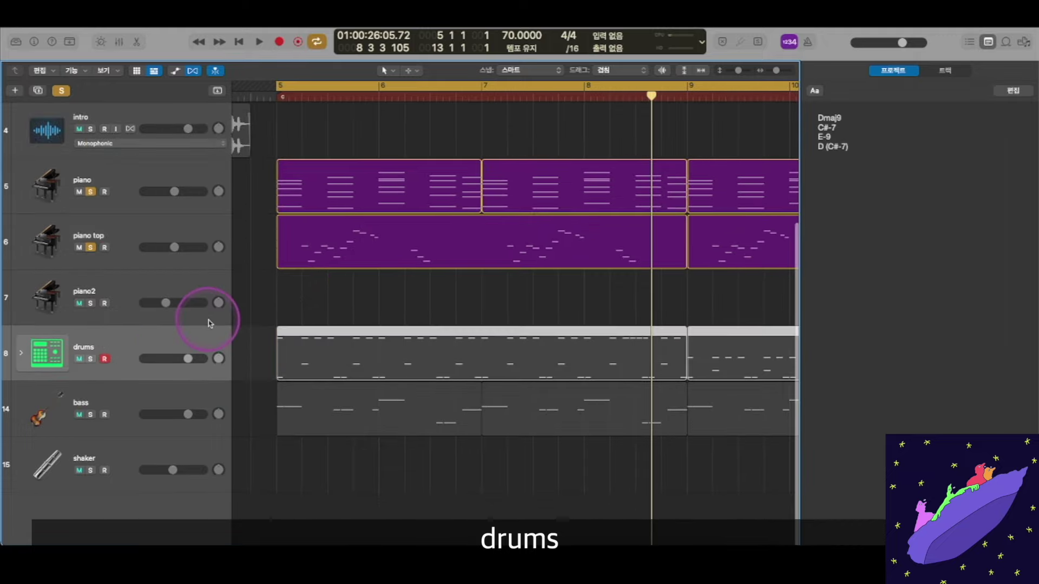
{"action": "left_click", "coordinate": [90, 359]}
{"action": "left_click", "coordinate": [91, 192]}
{"action": "left_click", "coordinate": [90, 248]}
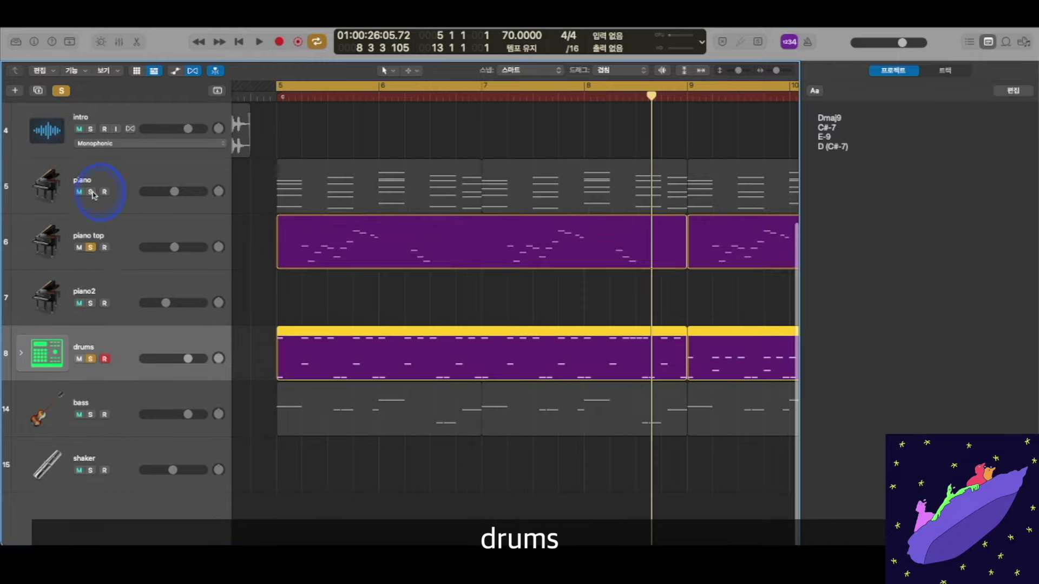
- Open the first drums region in the Piano Roll and play its pattern through from bar 5
{"action": "double_click", "coordinate": [356, 345]}
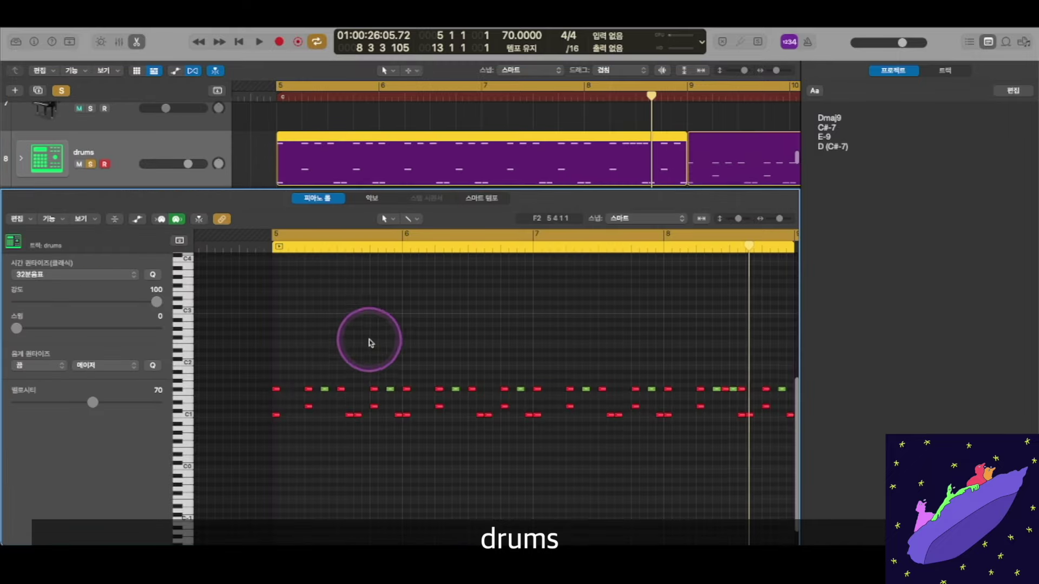
{"action": "key", "text": "super+Left"}
{"action": "scroll", "coordinate": [535, 331], "scroll_direction": "right", "scroll_amount": 2}
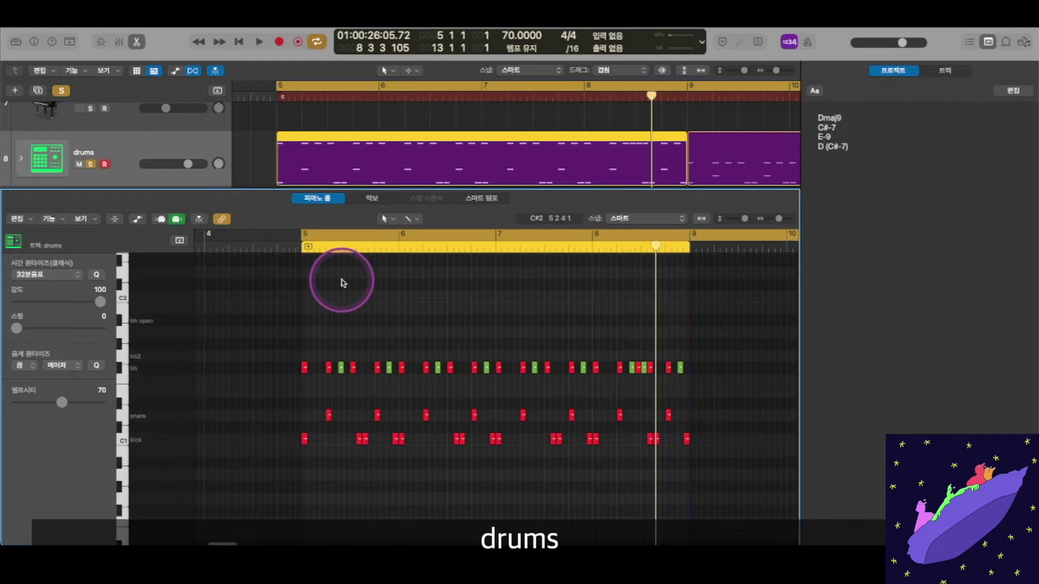
{"action": "key", "text": "space"}
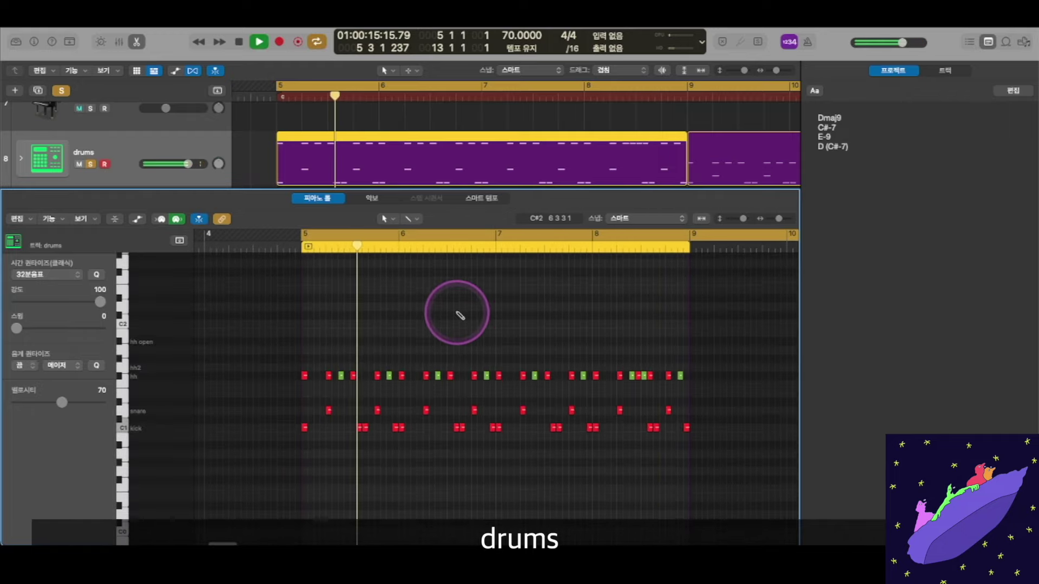
{"action": "scroll", "coordinate": [460, 315], "scroll_direction": "left", "scroll_amount": 1}
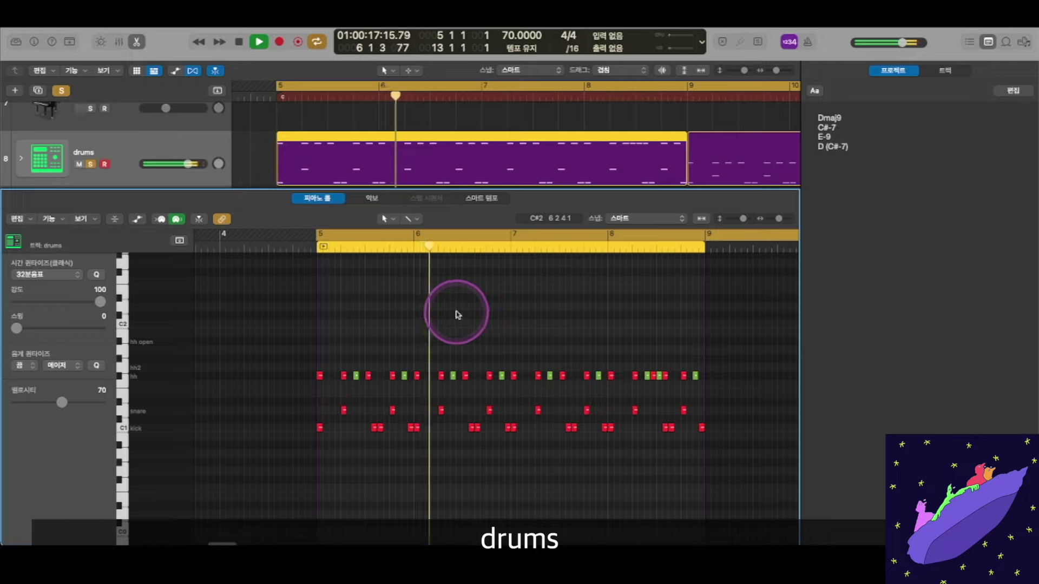
{"action": "scroll", "coordinate": [457, 315], "scroll_direction": "up", "scroll_amount": 2}
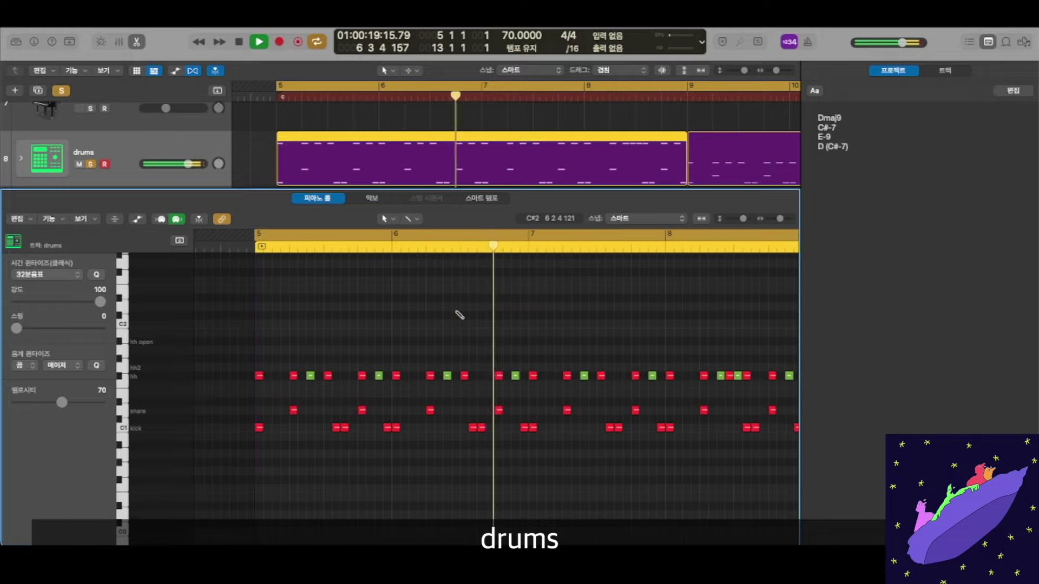
{"action": "scroll", "coordinate": [458, 313], "scroll_direction": "down", "scroll_amount": 2}
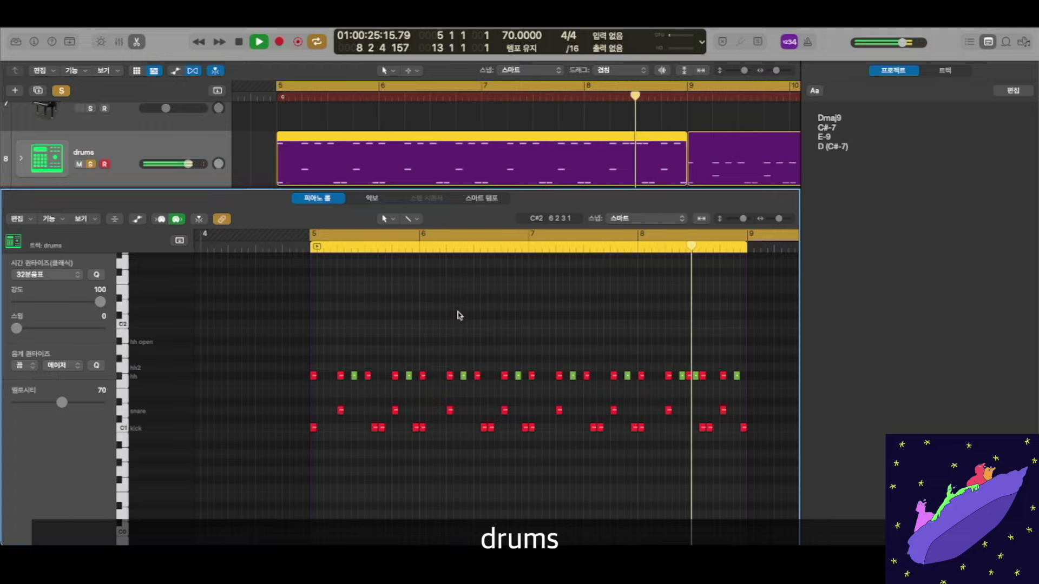
{"action": "key", "text": "space"}
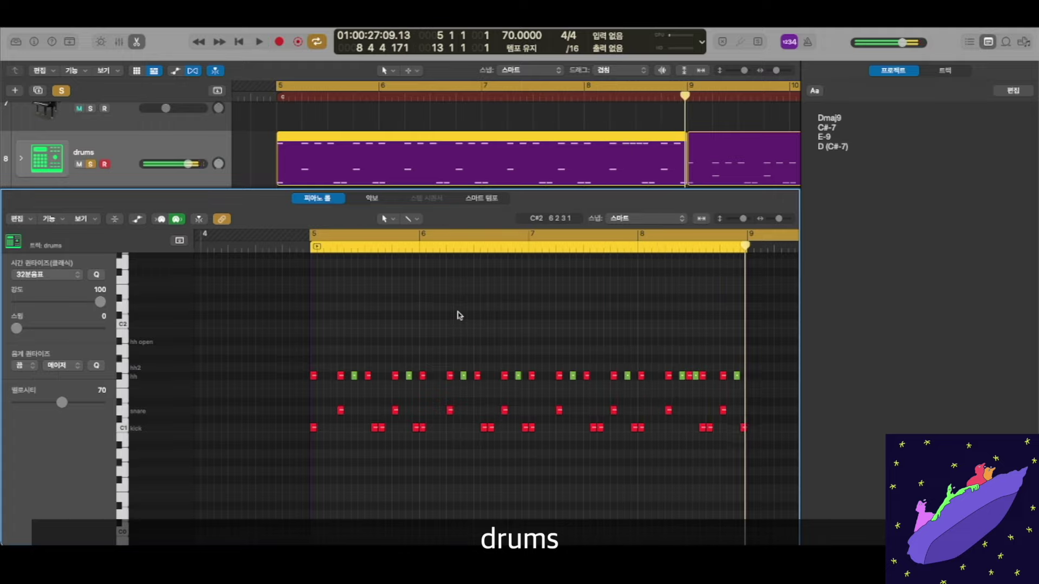
- Return the playhead to bar 5 and inspect the velocities of the hi-hat notes on and after beat 2
{"action": "left_click", "coordinate": [311, 247]}
{"action": "key", "text": "super+Right"}
{"action": "key", "text": "super+Right"}
{"action": "key", "text": "super+Right"}
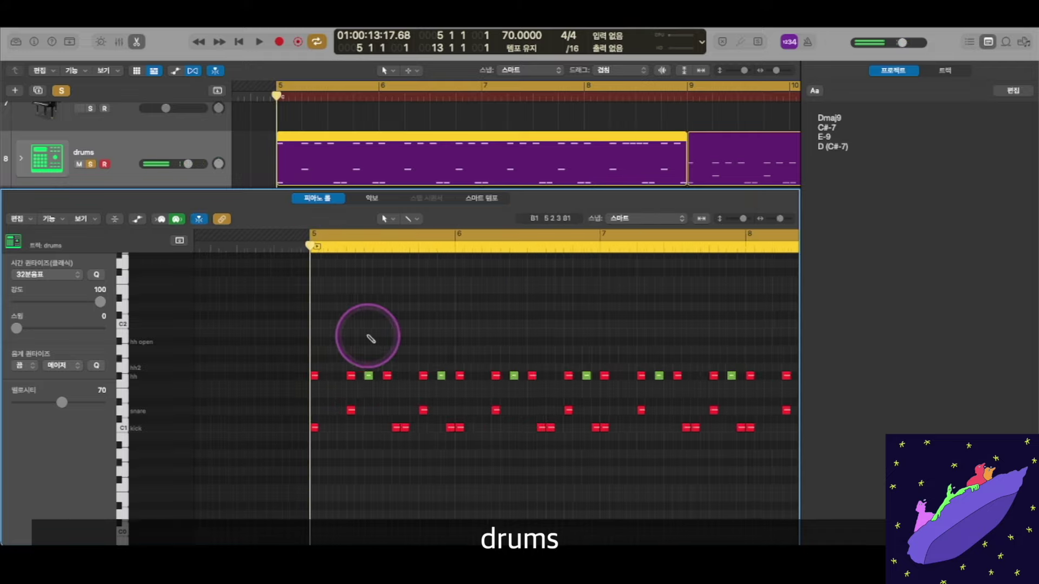
{"action": "key", "text": "super+Down"}
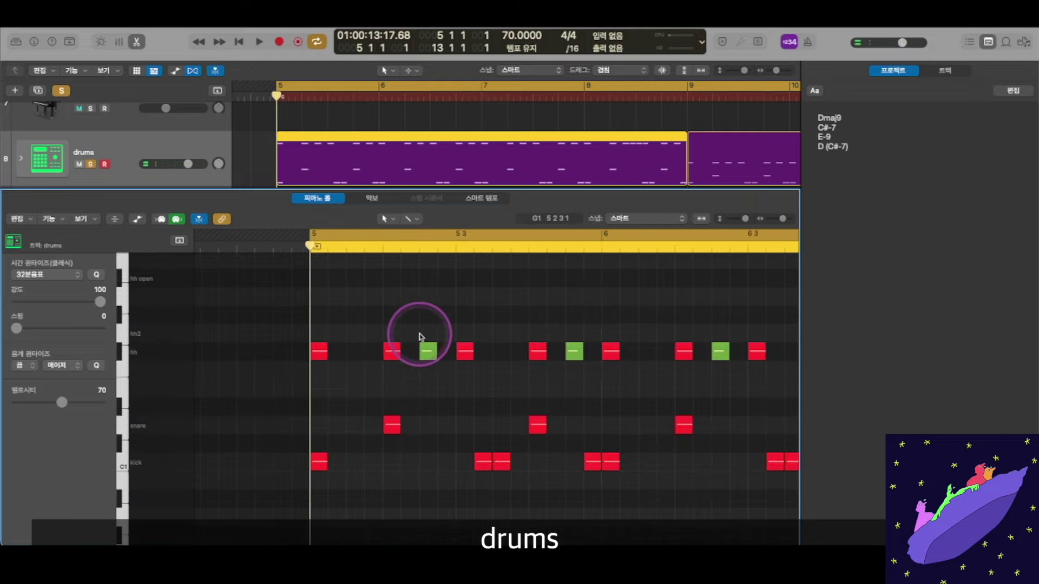
{"action": "scroll", "coordinate": [418, 337], "scroll_direction": "right", "scroll_amount": 3}
{"action": "key", "text": "super+Left"}
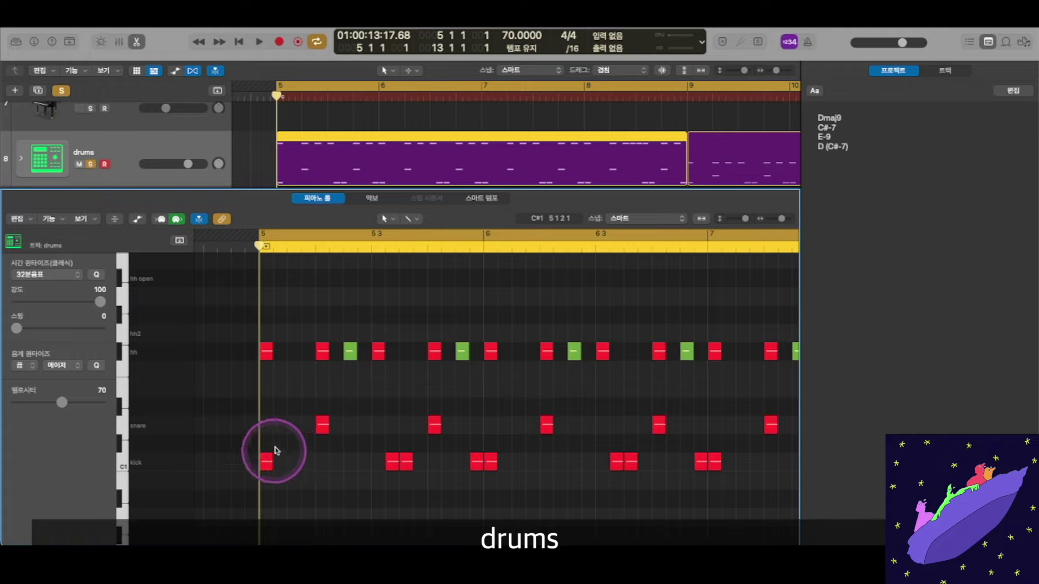
{"action": "scroll", "coordinate": [283, 408], "scroll_direction": "down", "scroll_amount": 1}
{"action": "scroll", "coordinate": [410, 407], "scroll_direction": "right", "scroll_amount": 2}
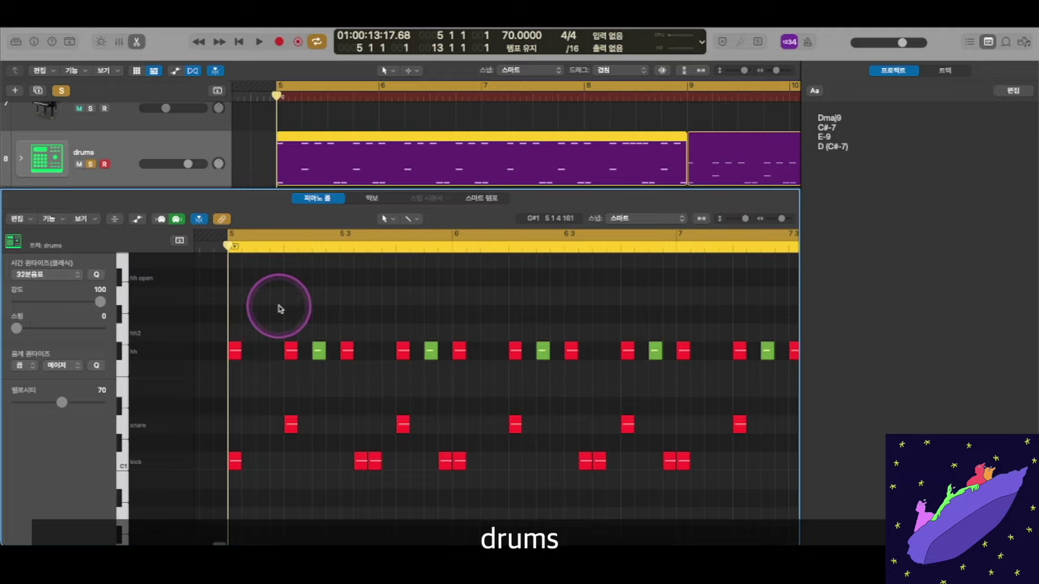
{"action": "left_click", "coordinate": [297, 350]}
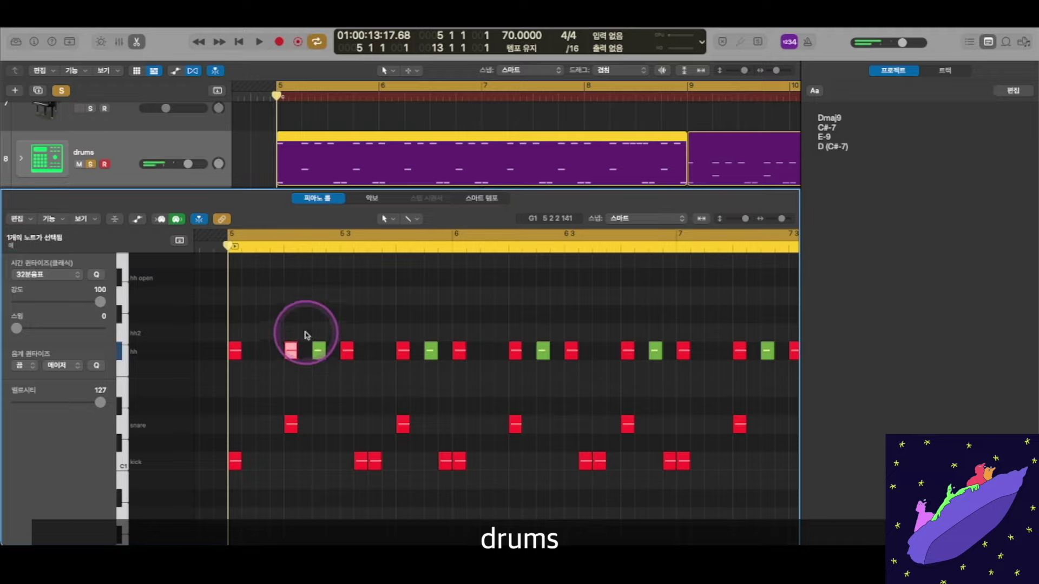
{"action": "left_click", "coordinate": [318, 349]}
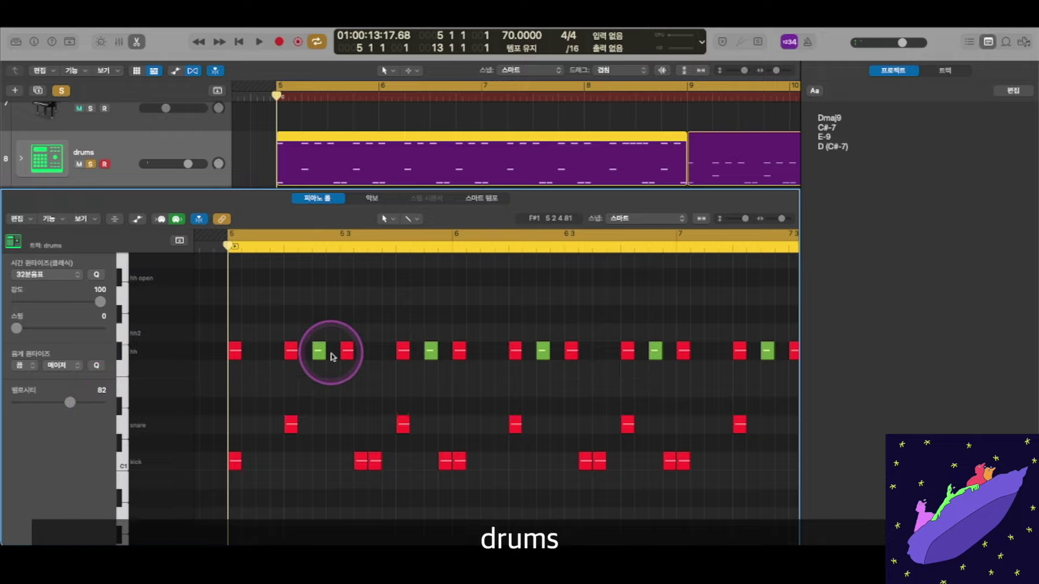
- Review the kick, snare and hi-hat pattern and play back the first bar of the drums region
{"action": "scroll", "coordinate": [407, 393], "scroll_direction": "down", "scroll_amount": 3}
{"action": "scroll", "coordinate": [407, 394], "scroll_direction": "up", "scroll_amount": 4}
{"action": "scroll", "coordinate": [407, 394], "scroll_direction": "down", "scroll_amount": 2}
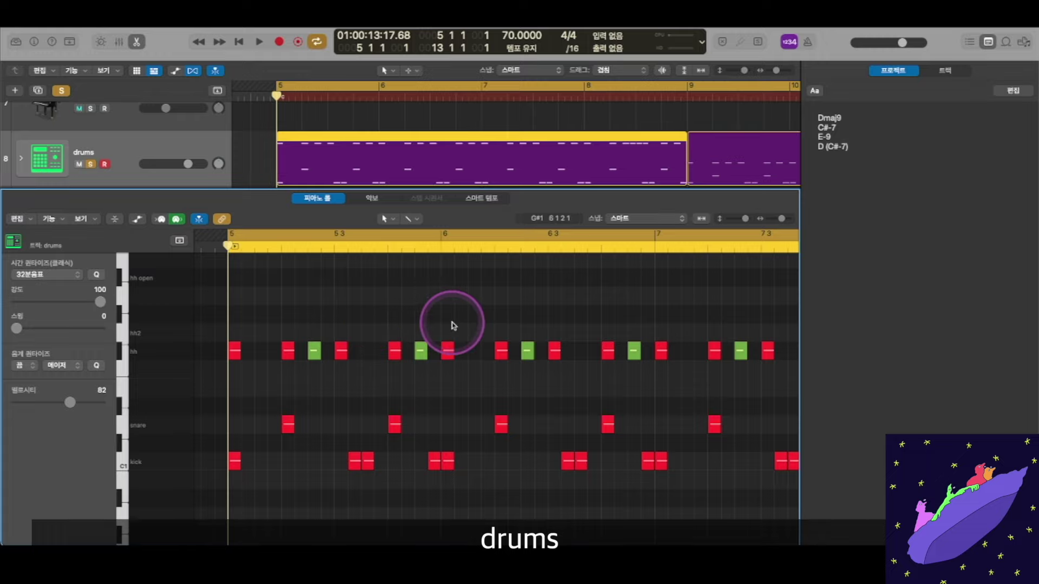
{"action": "scroll", "coordinate": [401, 325], "scroll_direction": "down", "scroll_amount": 1}
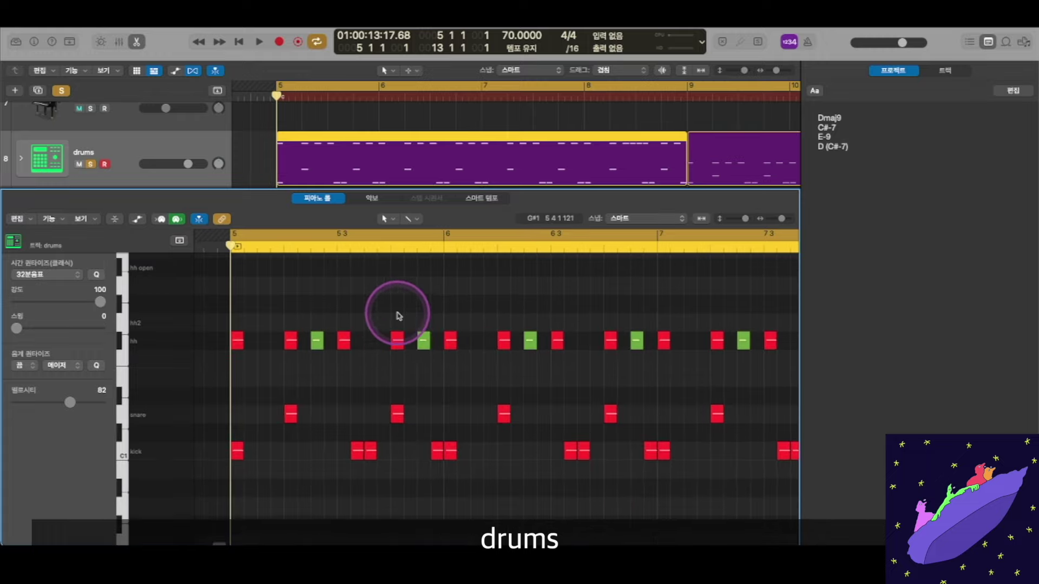
{"action": "scroll", "coordinate": [388, 313], "scroll_direction": "up", "scroll_amount": 1}
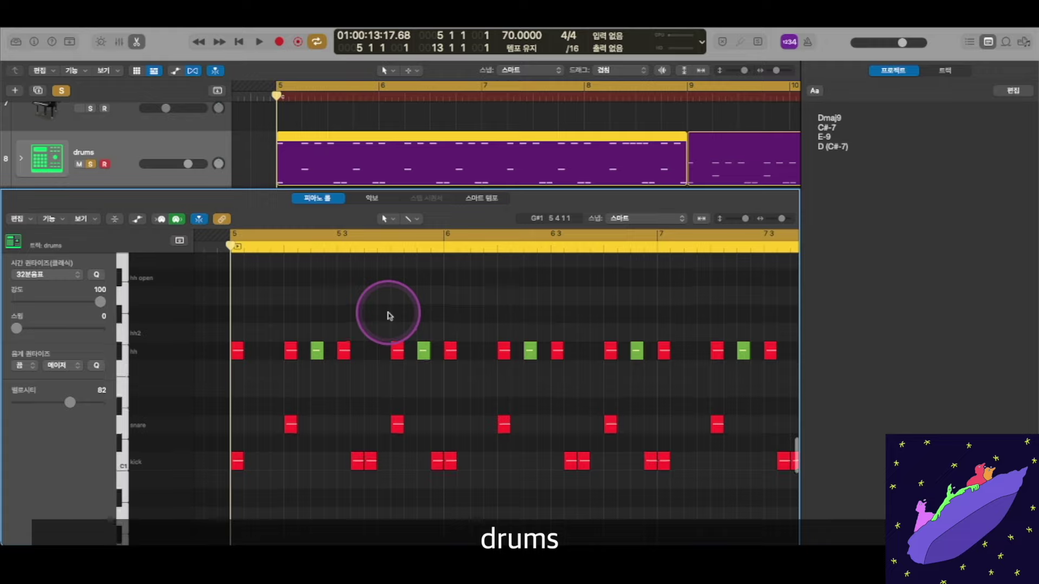
{"action": "key", "text": "super+Left"}
{"action": "scroll", "coordinate": [439, 319], "scroll_direction": "down", "scroll_amount": 2}
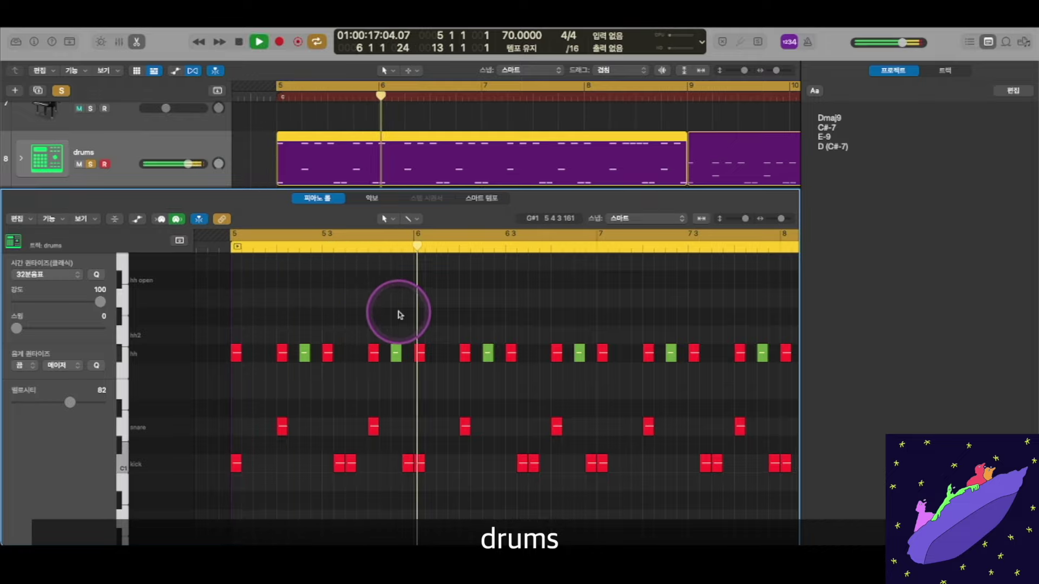
{"action": "key", "text": "space"}
- Place the playhead at 5 4 4 and audition the adjacent kick notes around the start of bar 6
{"action": "left_click", "coordinate": [363, 246]}
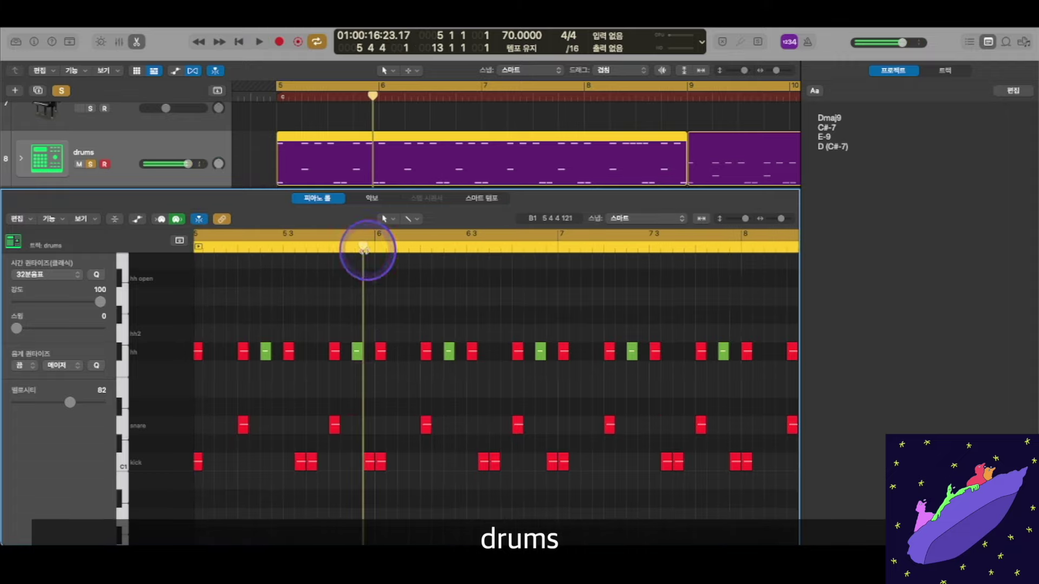
{"action": "left_click", "coordinate": [377, 435]}
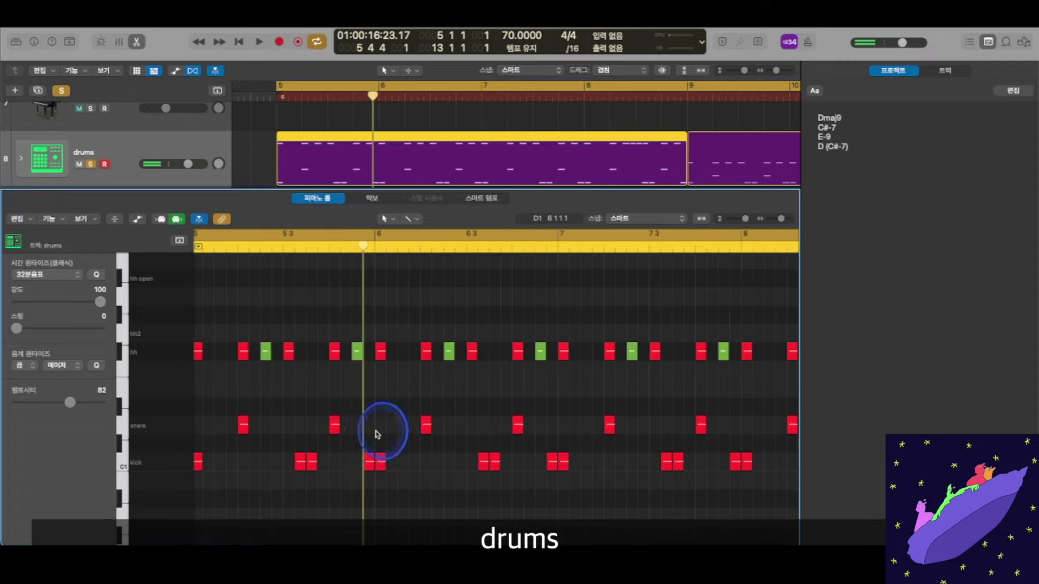
{"action": "key", "text": "super+Right"}
{"action": "key", "text": "super+Right"}
{"action": "key", "text": "super+Right"}
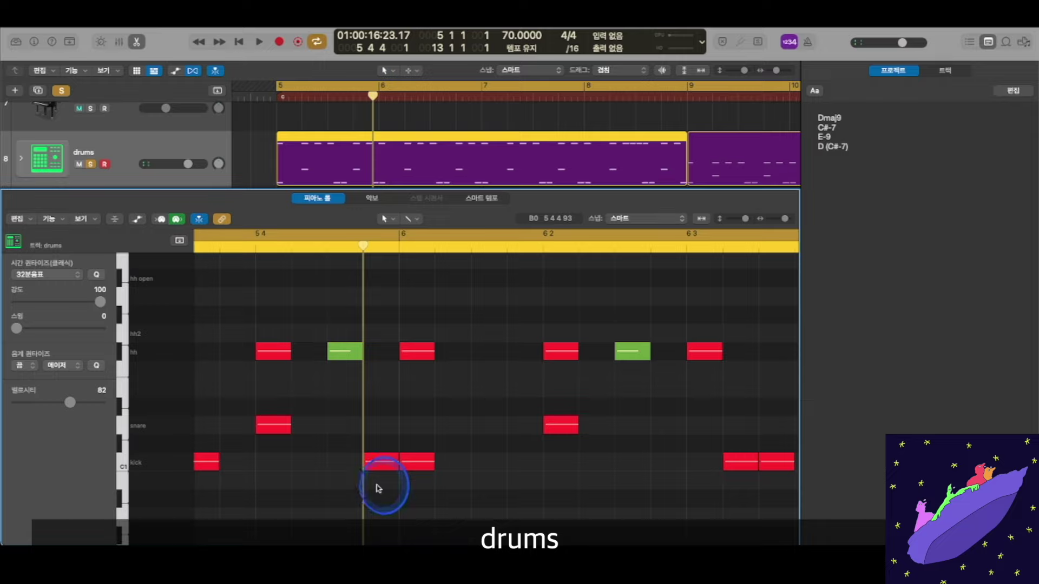
{"action": "left_click", "coordinate": [384, 468]}
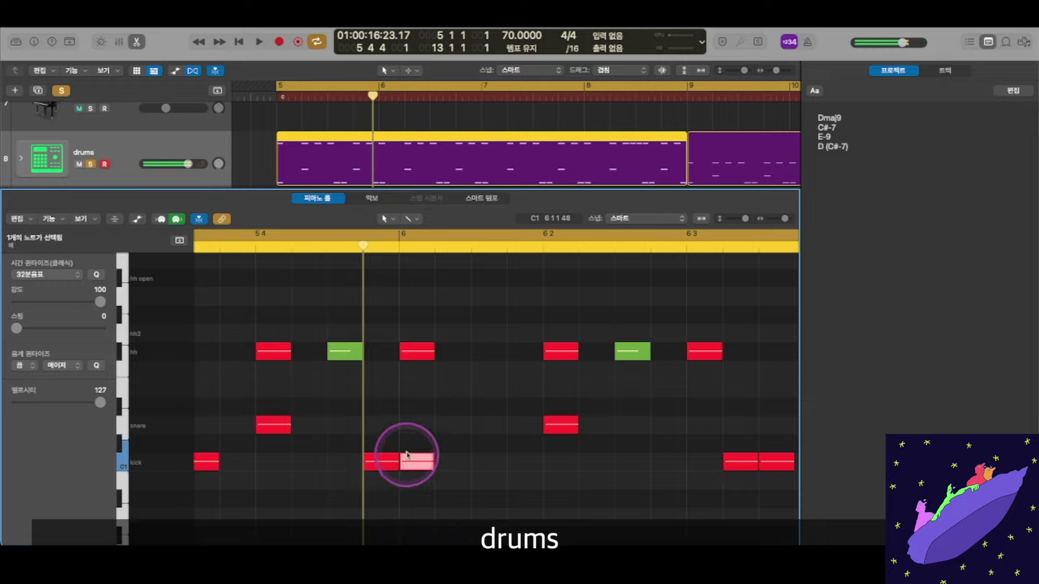
{"action": "left_click", "coordinate": [413, 434]}
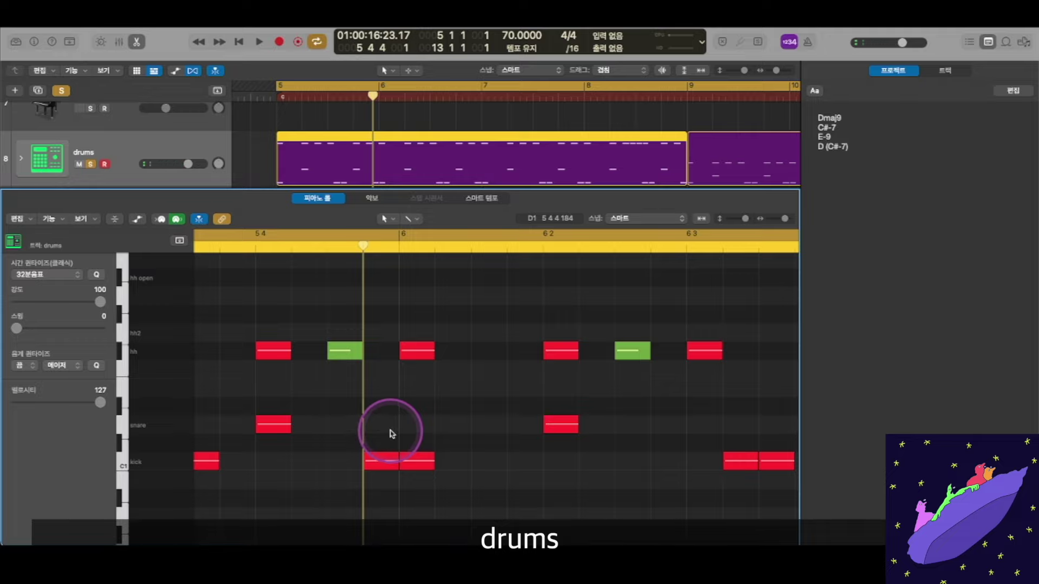
- Set the velocity of the kick note at 5 4 4, just before bar 6, to 86
{"action": "left_click", "coordinate": [379, 459]}
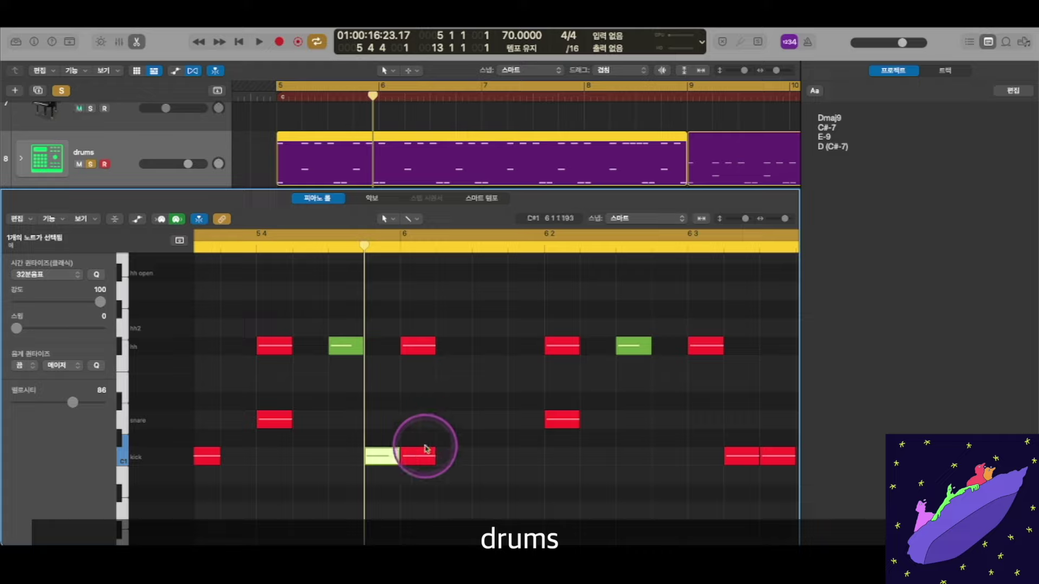
{"action": "scroll", "coordinate": [425, 452], "scroll_direction": "down", "scroll_amount": 1}
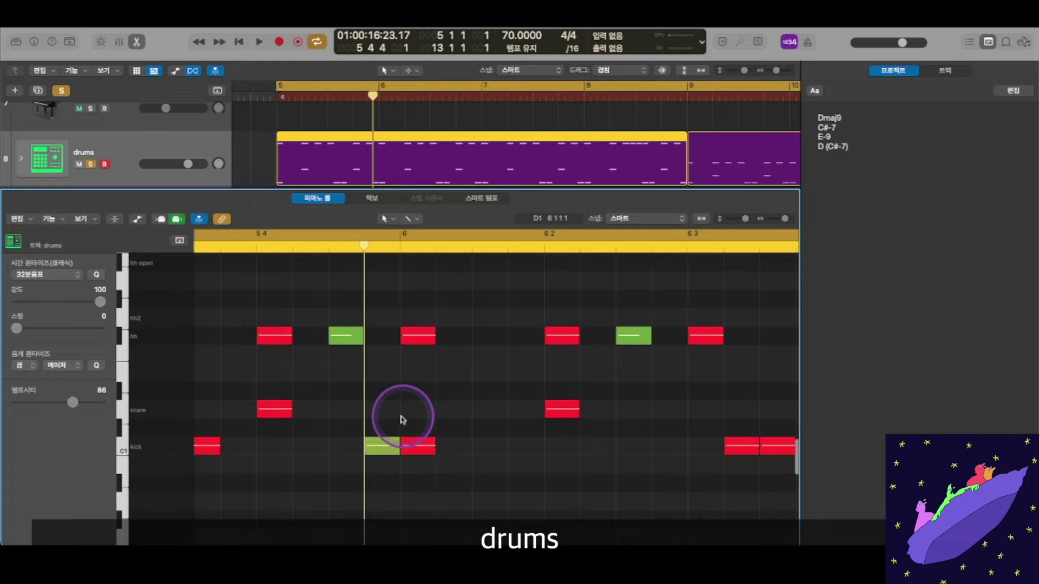
{"action": "scroll", "coordinate": [402, 420], "scroll_direction": "down", "scroll_amount": 6}
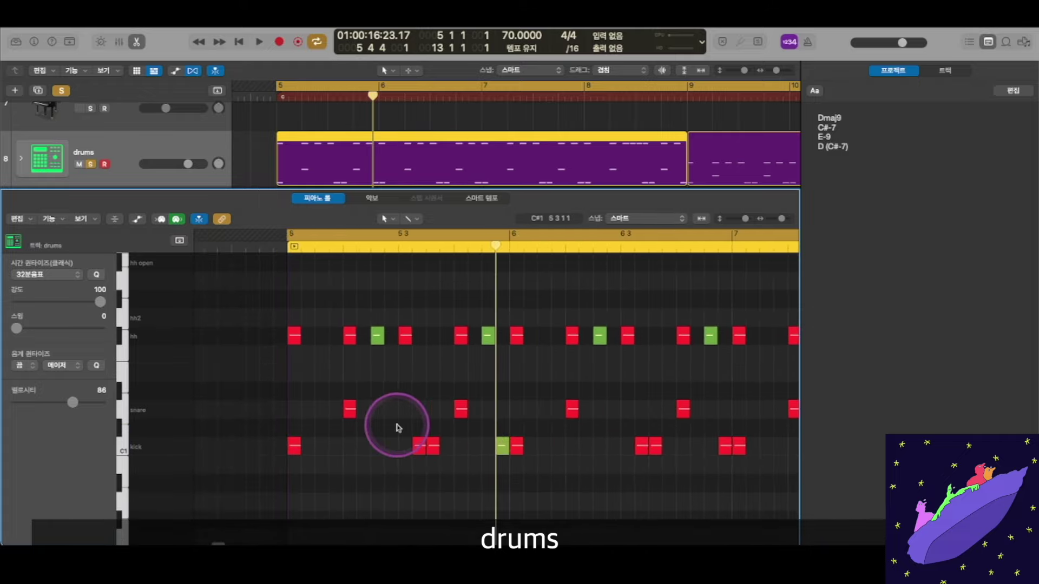
{"action": "scroll", "coordinate": [398, 427], "scroll_direction": "right", "scroll_amount": 2}
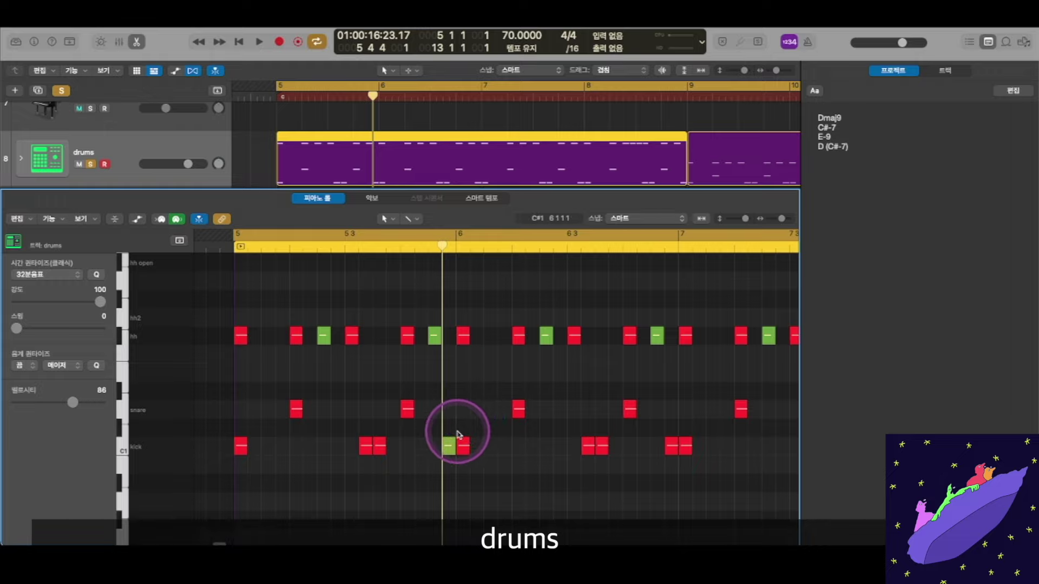
- Play back the drum pattern in several short passes between bars 5 and 7 to hear the kick notes around bar 6
{"action": "double_click", "coordinate": [395, 245]}
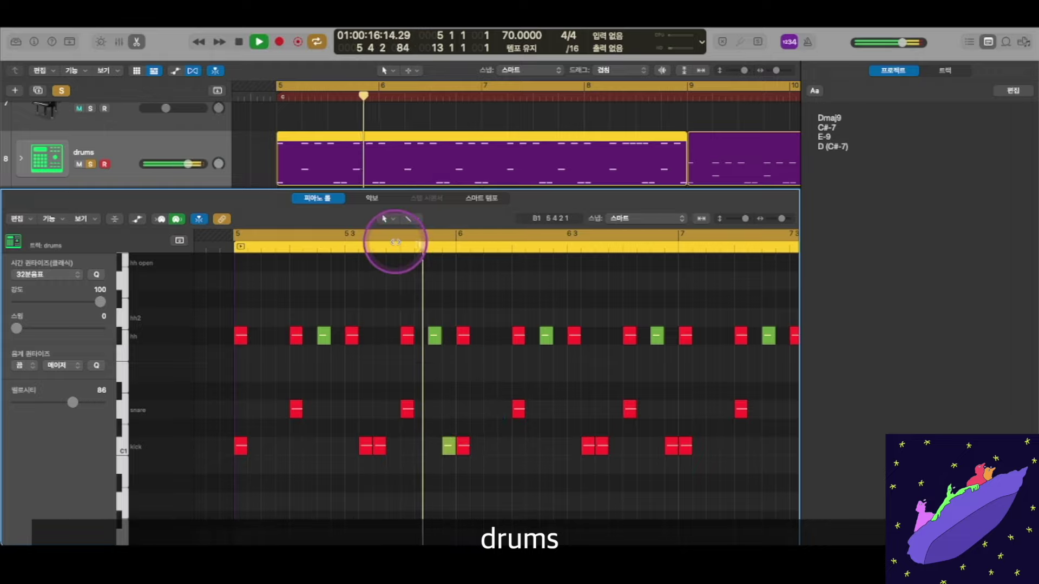
{"action": "key", "text": "space"}
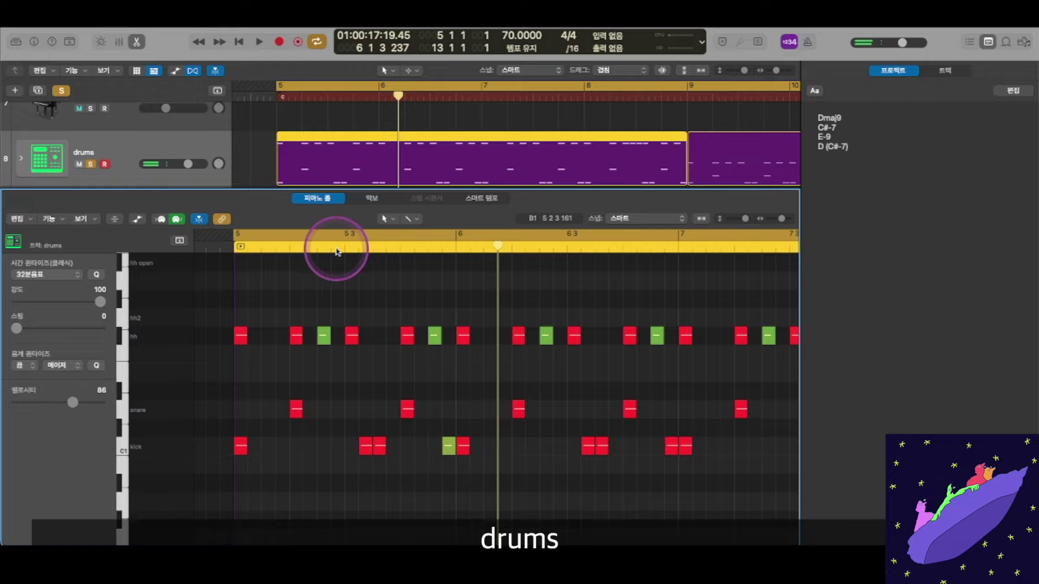
{"action": "scroll", "coordinate": [649, 333], "scroll_direction": "right", "scroll_amount": 3}
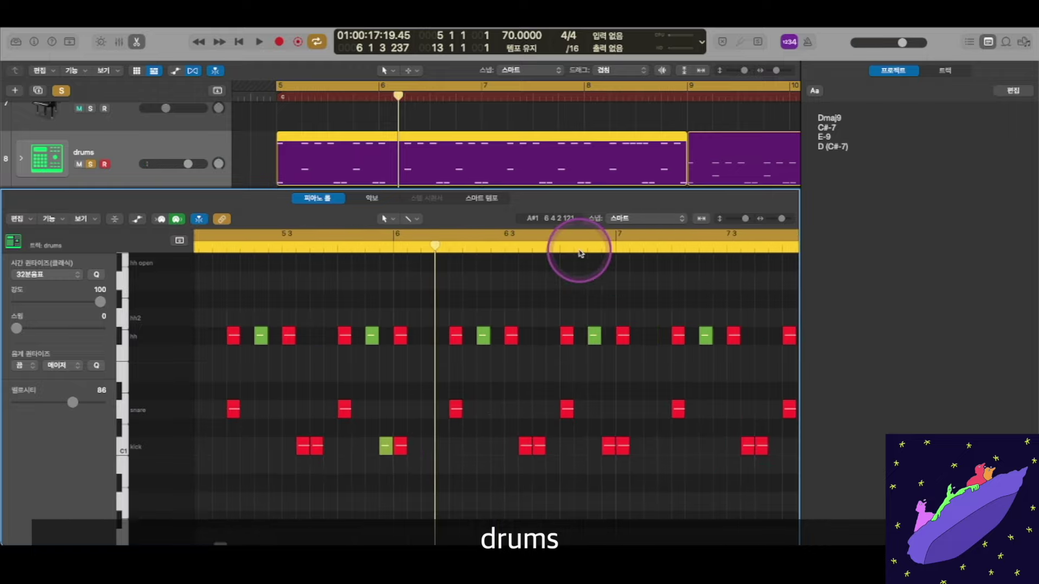
{"action": "double_click", "coordinate": [549, 250]}
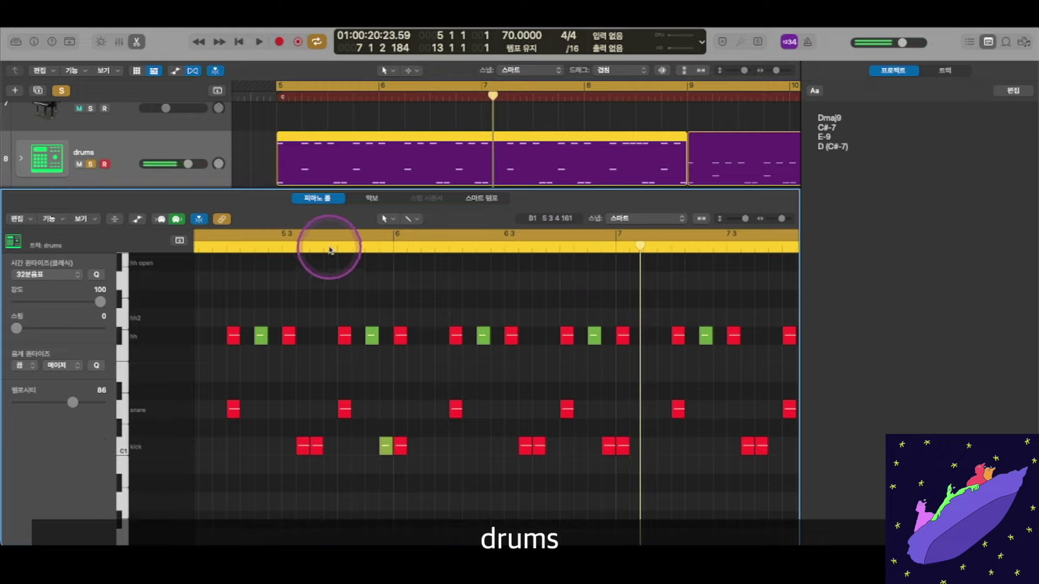
{"action": "double_click", "coordinate": [330, 250]}
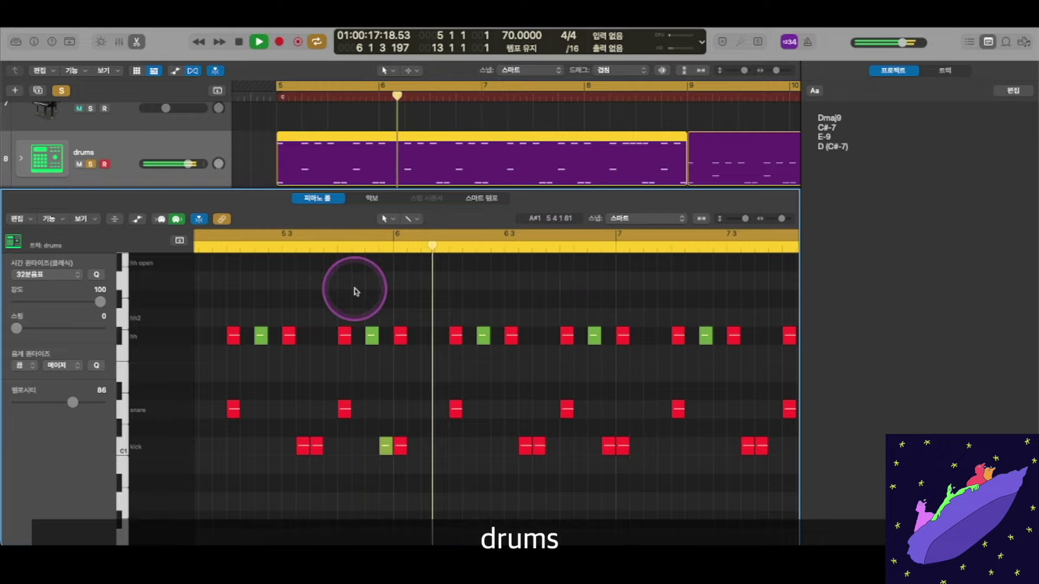
{"action": "key", "text": "space"}
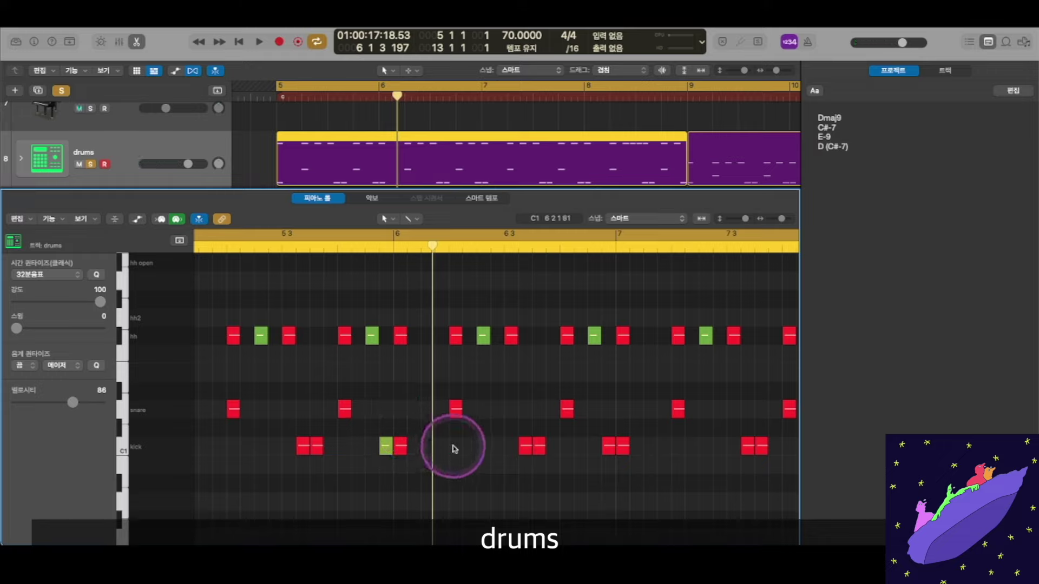
- Switch the solo from the drums to the bass track and play back the first bass region up to bar 7
{"action": "left_click", "coordinate": [413, 413]}
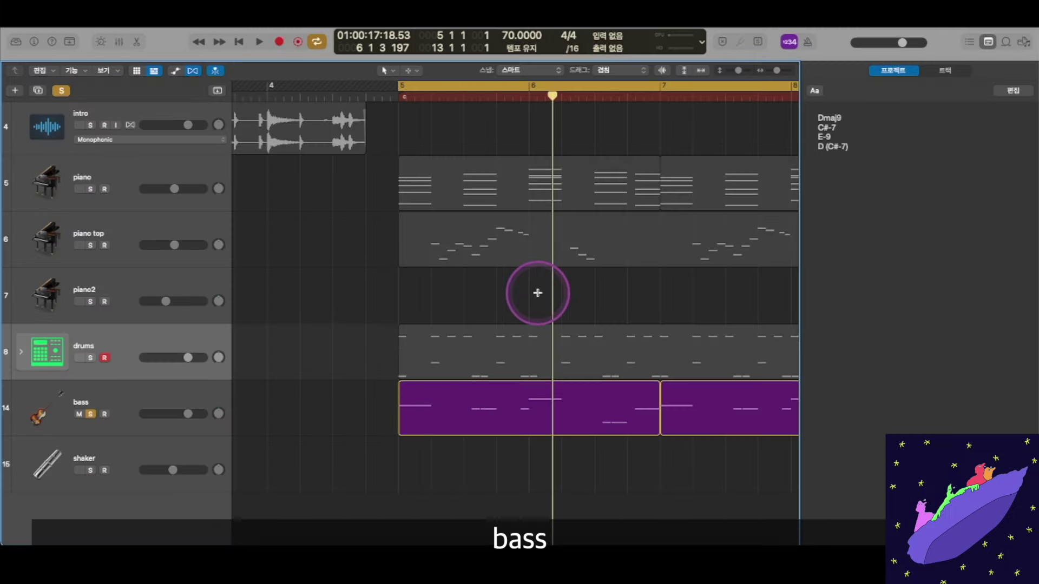
{"action": "key", "text": "super+Down"}
{"action": "key", "text": "super+Down"}
{"action": "key", "text": "super+Down"}
{"action": "scroll", "coordinate": [539, 302], "scroll_direction": "down", "scroll_amount": 3}
{"action": "scroll", "coordinate": [538, 302], "scroll_direction": "right", "scroll_amount": 3}
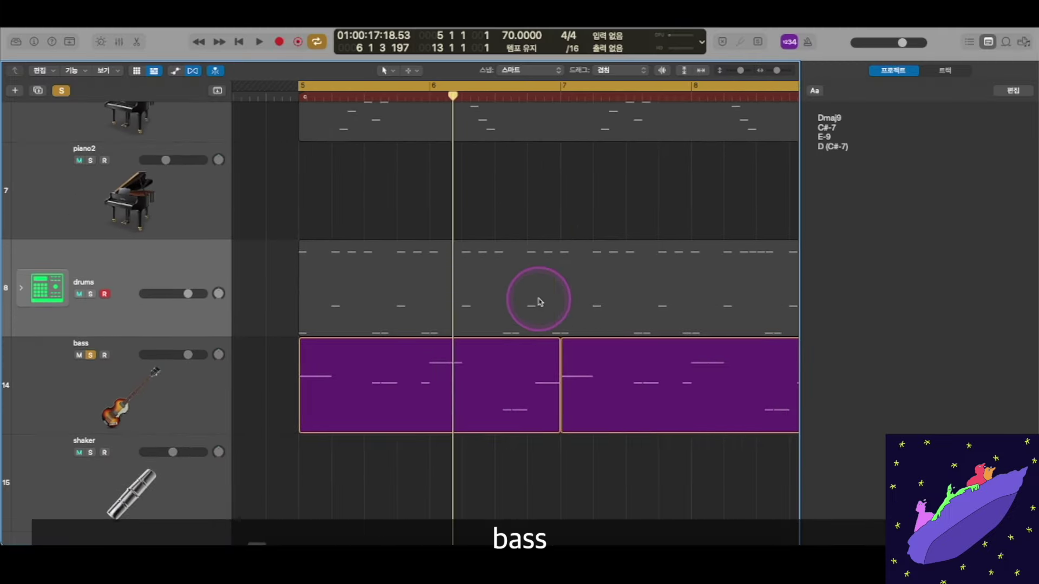
{"action": "key", "text": "space"}
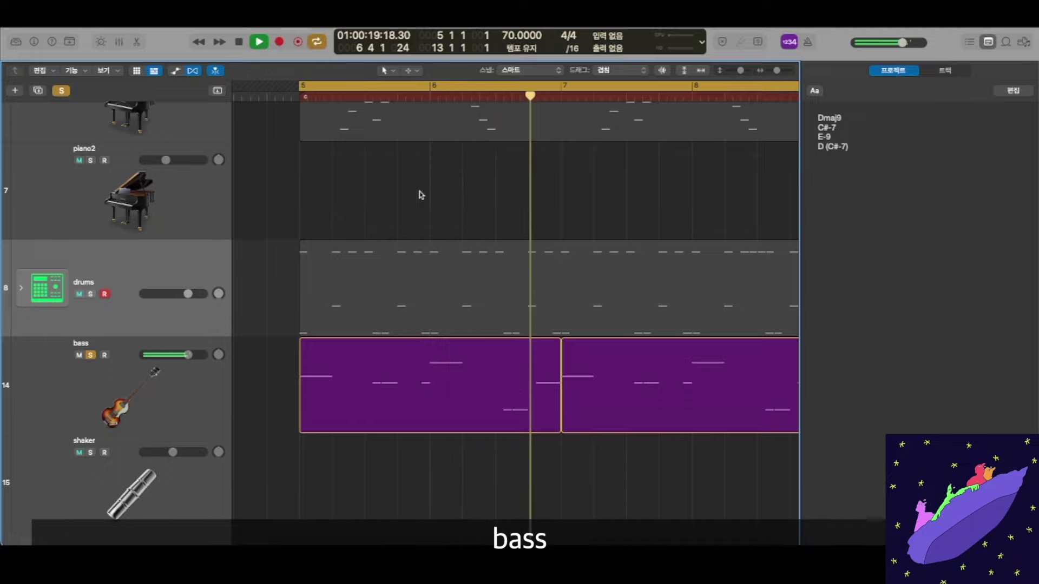
{"action": "key", "text": "space"}
- Solo the drums alongside the bass and open the first regions of both tracks together in the Piano Roll
{"action": "key", "text": "super+Left"}
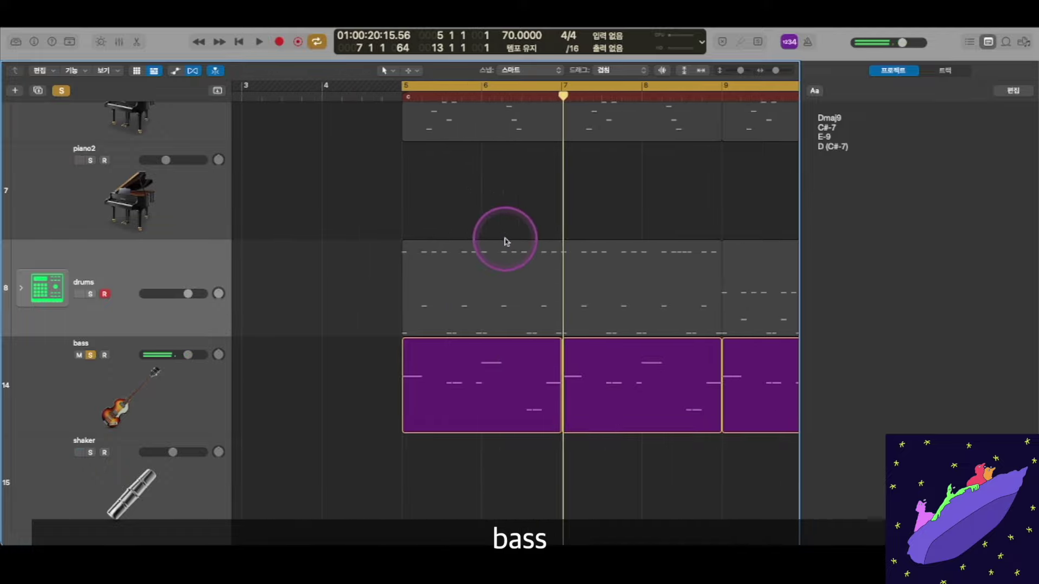
{"action": "scroll", "coordinate": [486, 259], "scroll_direction": "right", "scroll_amount": 2}
{"action": "left_click", "coordinate": [91, 293]}
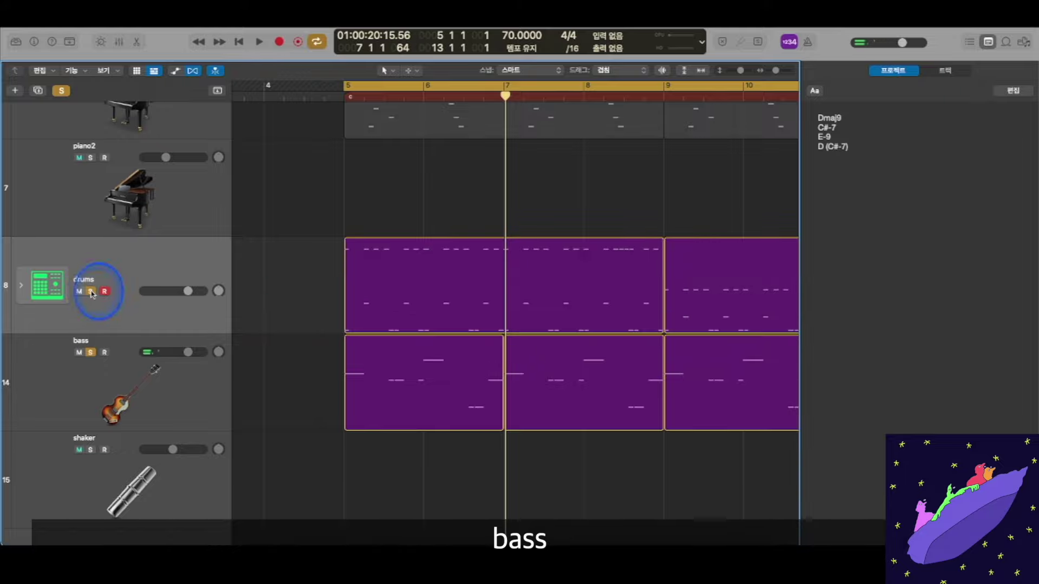
{"action": "left_click_drag", "start_coordinate": [317, 336], "coordinate": [408, 381]}
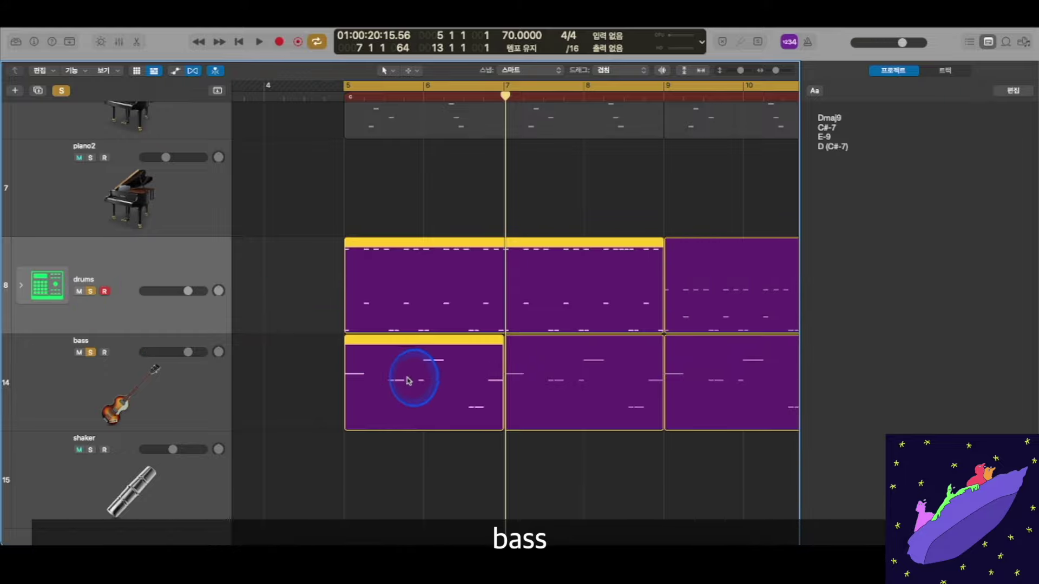
{"action": "double_click", "coordinate": [400, 313]}
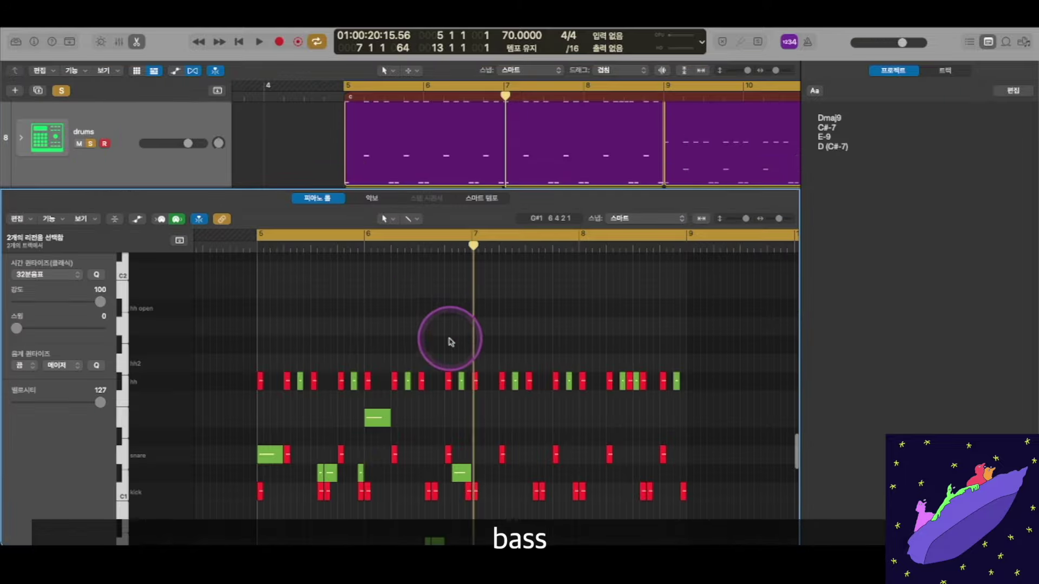
{"action": "key", "text": "super+Right"}
{"action": "key", "text": "super+Right"}
{"action": "key", "text": "super+Right"}
{"action": "scroll", "coordinate": [450, 340], "scroll_direction": "left", "scroll_amount": 6}
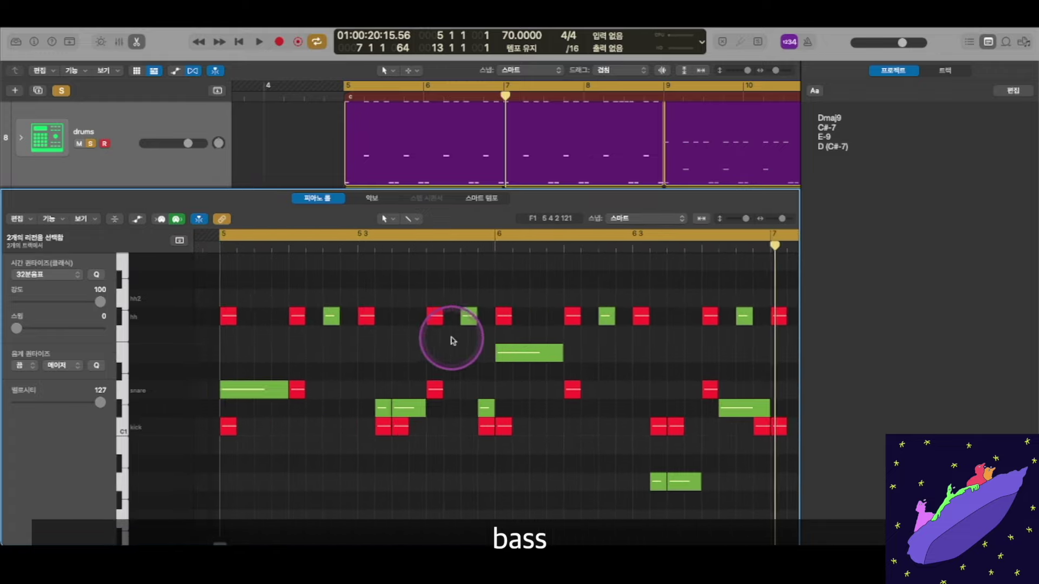
- Select all bass notes in bars 5 and 6 and compare their timing with the kick notes
{"action": "left_click", "coordinate": [325, 389]}
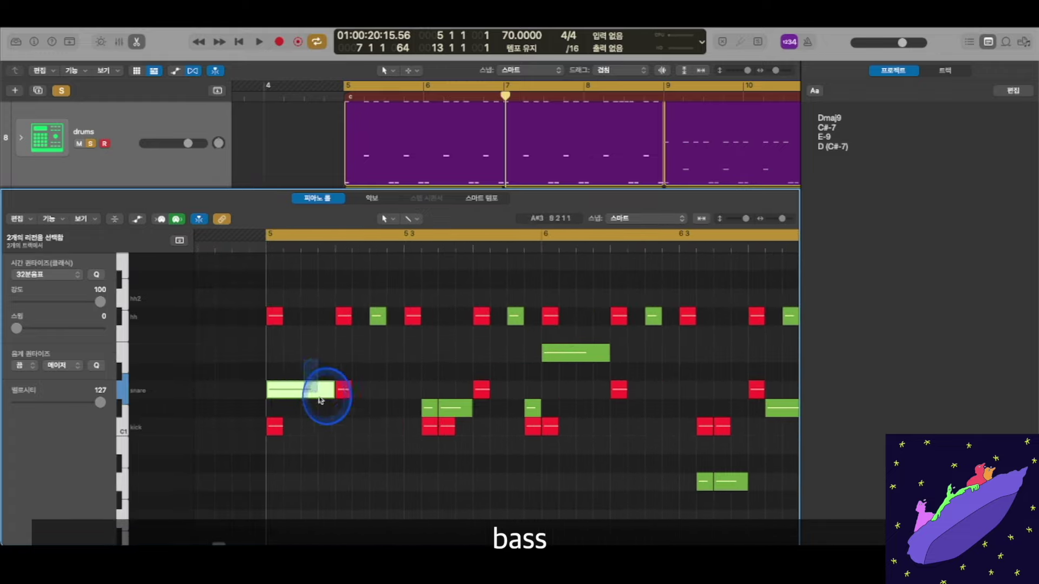
{"action": "left_click", "coordinate": [448, 403]}
{"action": "left_click_drag", "start_coordinate": [446, 399], "coordinate": [458, 408]}
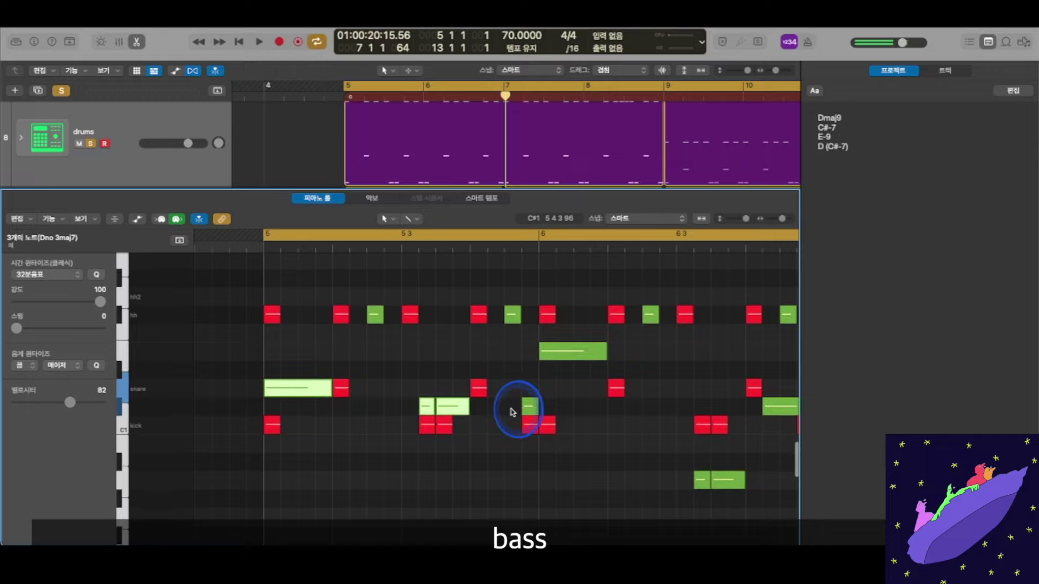
{"action": "left_click", "coordinate": [570, 357], "text": "shift"}
{"action": "left_click_drag", "start_coordinate": [668, 479], "coordinate": [734, 489]}
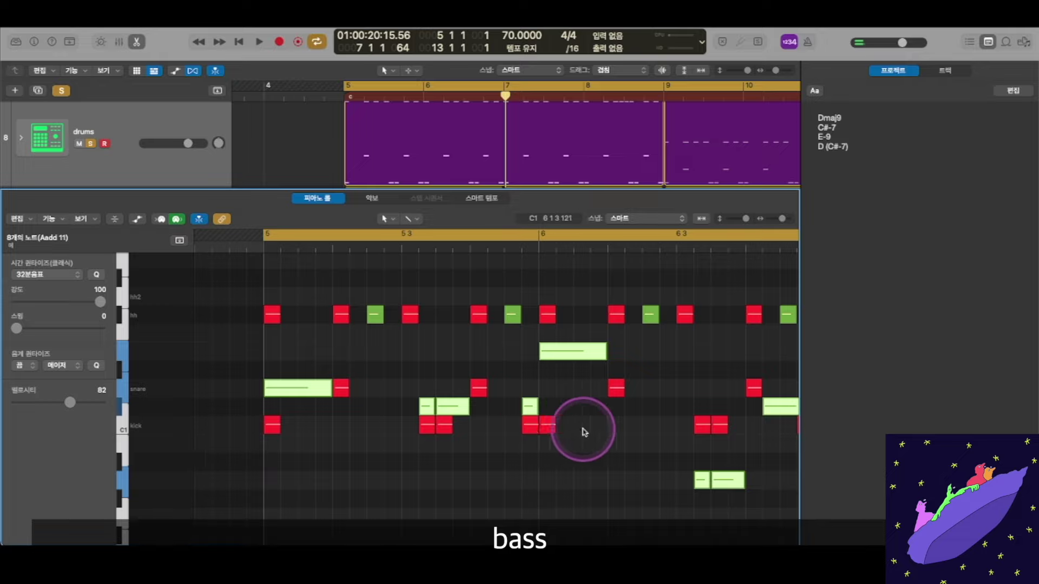
{"action": "scroll", "coordinate": [444, 432], "scroll_direction": "right", "scroll_amount": 1}
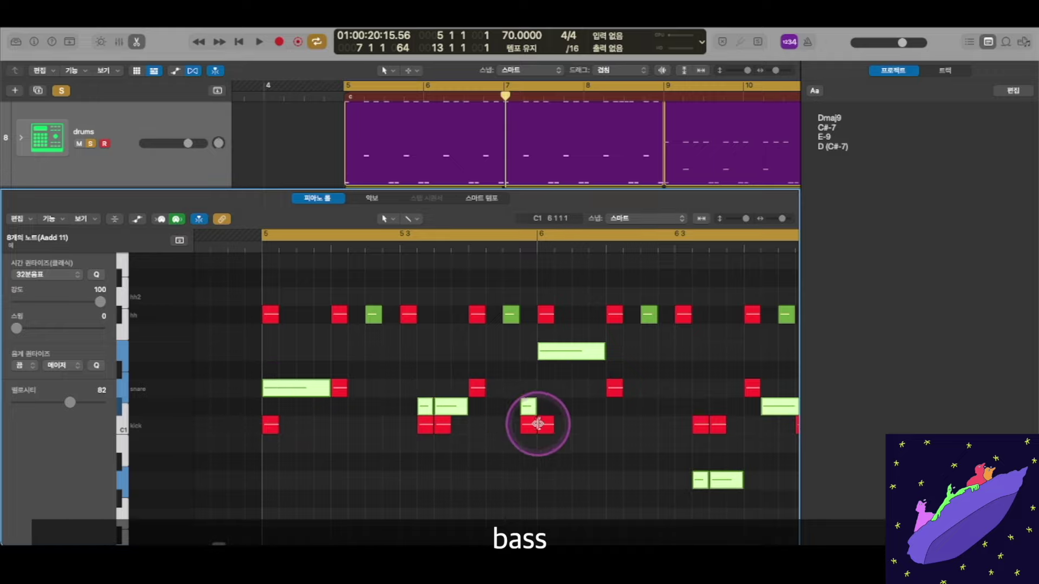
{"action": "scroll", "coordinate": [696, 476], "scroll_direction": "right", "scroll_amount": 5}
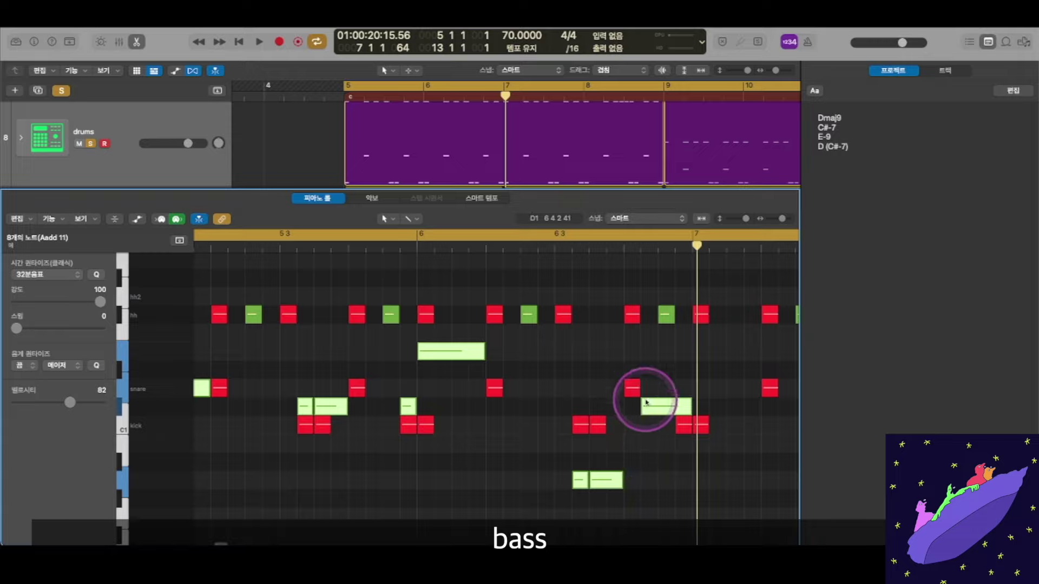
- Close the Piano Roll and review the first bass region against the drums in the arrangement
{"action": "left_click", "coordinate": [660, 366]}
{"action": "key", "text": "super+Left"}
{"action": "key", "text": "super+Left"}
{"action": "key", "text": "x"}
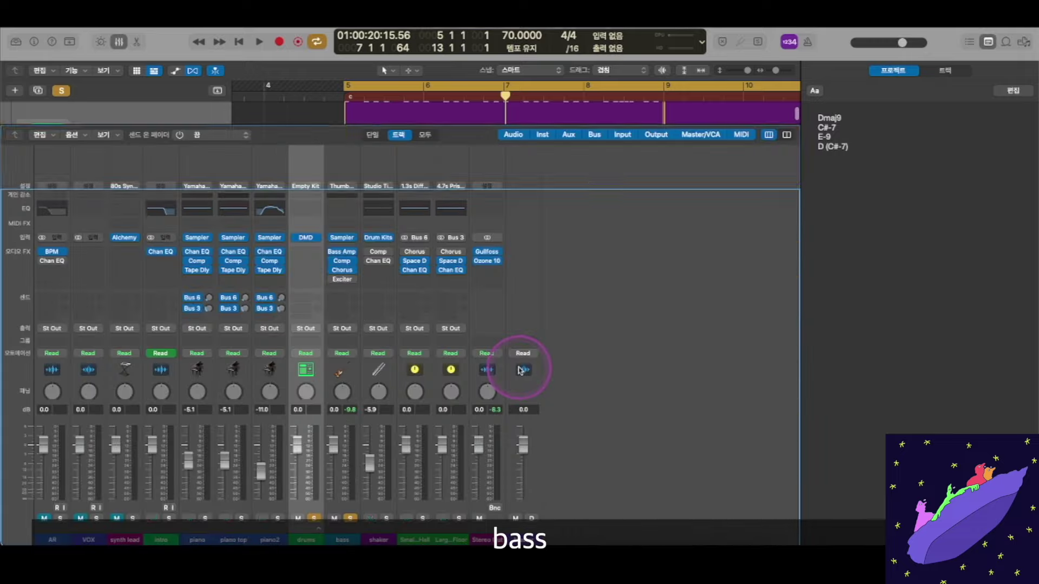
{"action": "key", "text": "x"}
{"action": "left_click", "coordinate": [417, 428]}
{"action": "left_click", "coordinate": [437, 367]}
{"action": "left_click", "coordinate": [174, 317]}
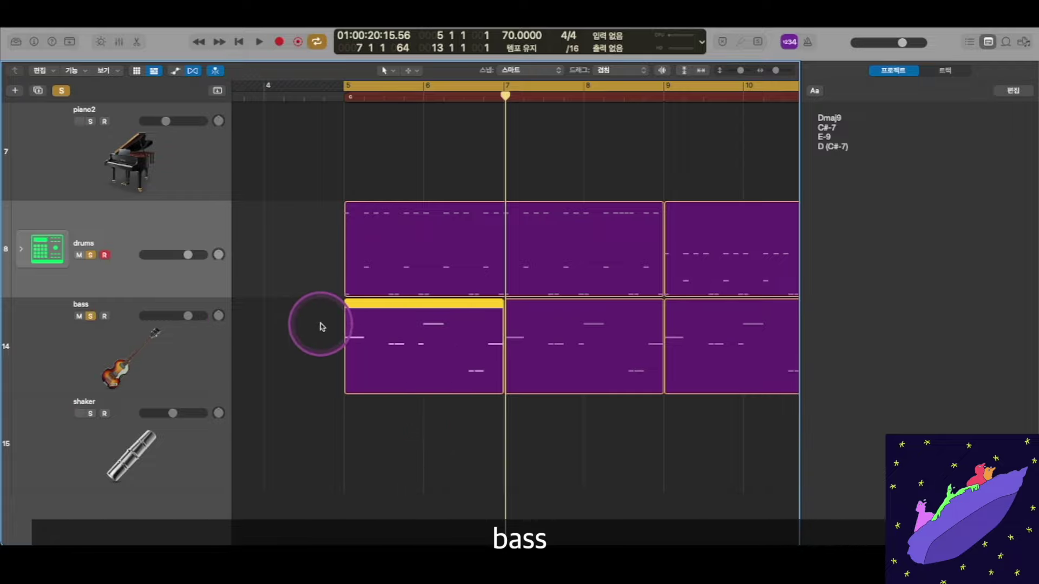
{"action": "left_click", "coordinate": [421, 336]}
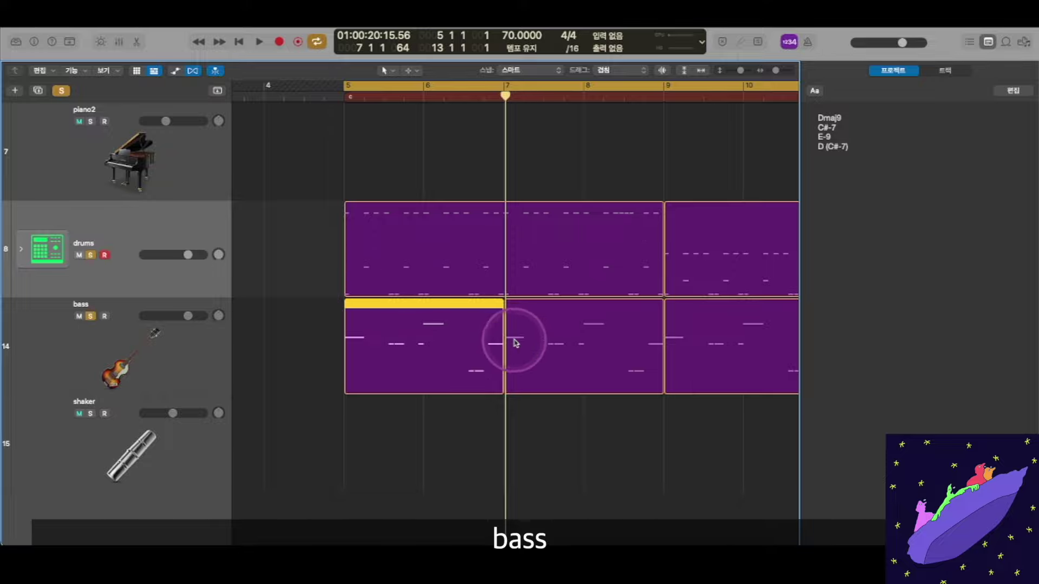
{"action": "left_click", "coordinate": [436, 418]}
- Turn off solo on the drums and bass tracks and play the full chorus arrangement from bar 5
{"action": "scroll", "coordinate": [440, 365], "scroll_direction": "left", "scroll_amount": 3}
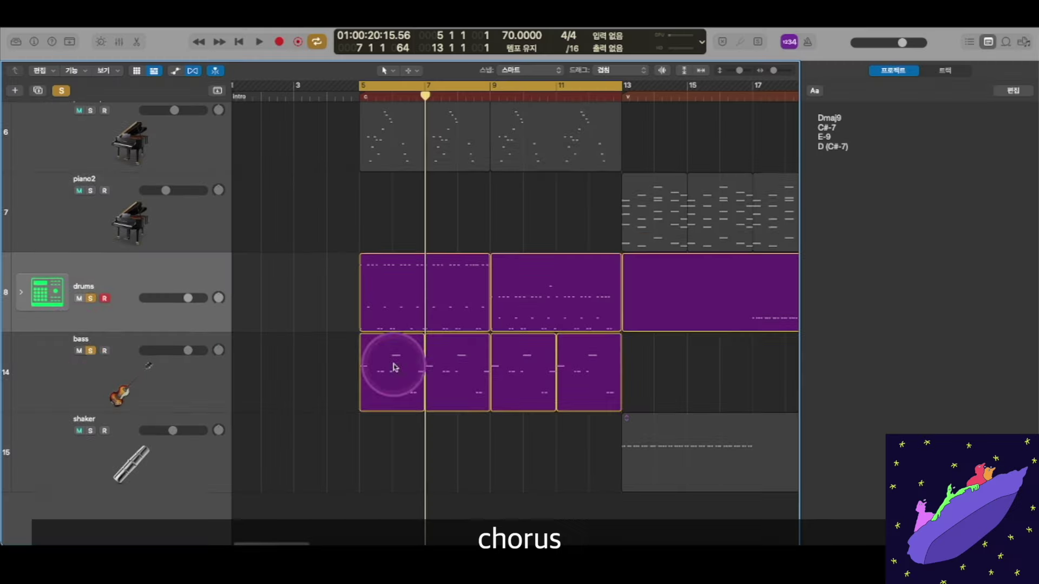
{"action": "left_click", "coordinate": [71, 304]}
{"action": "left_click", "coordinate": [91, 299]}
{"action": "left_click", "coordinate": [91, 352]}
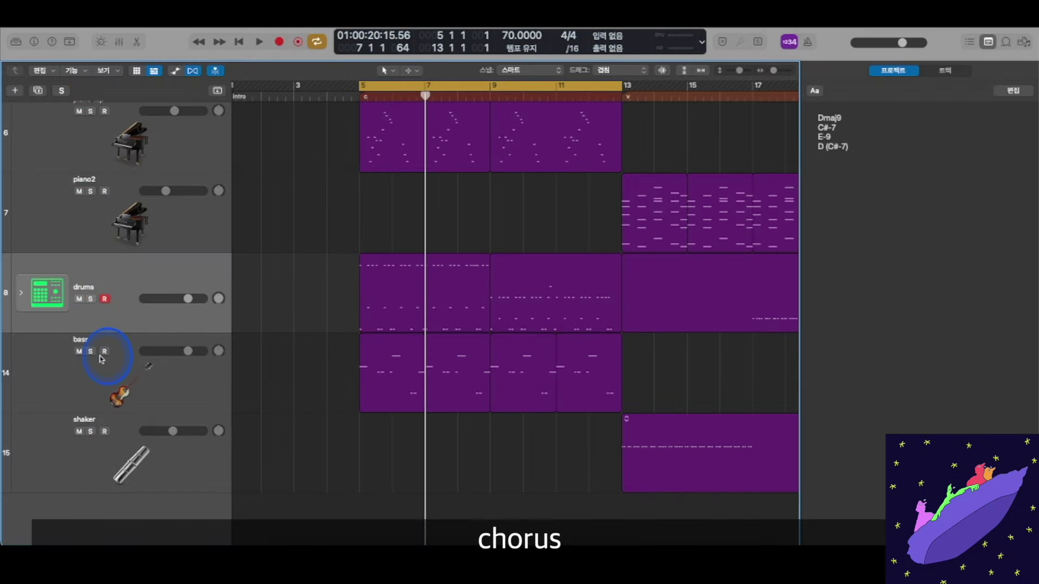
{"action": "key", "text": "z"}
{"action": "key", "text": "space"}
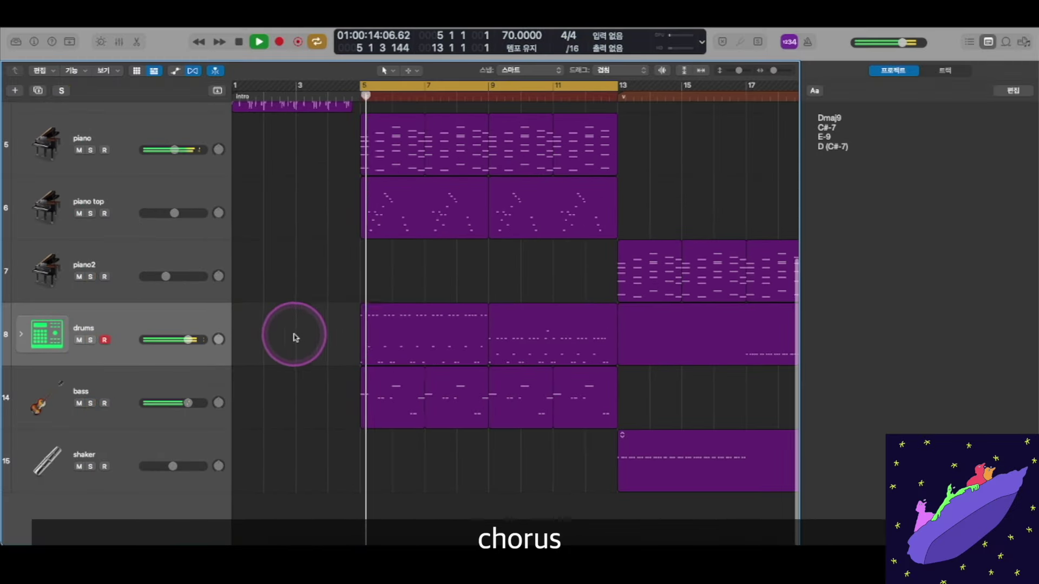
- Compare the chorus with and without the VOX track during playback, then stop and leave VOX muted
{"action": "scroll", "coordinate": [275, 331], "scroll_direction": "up", "scroll_amount": 2}
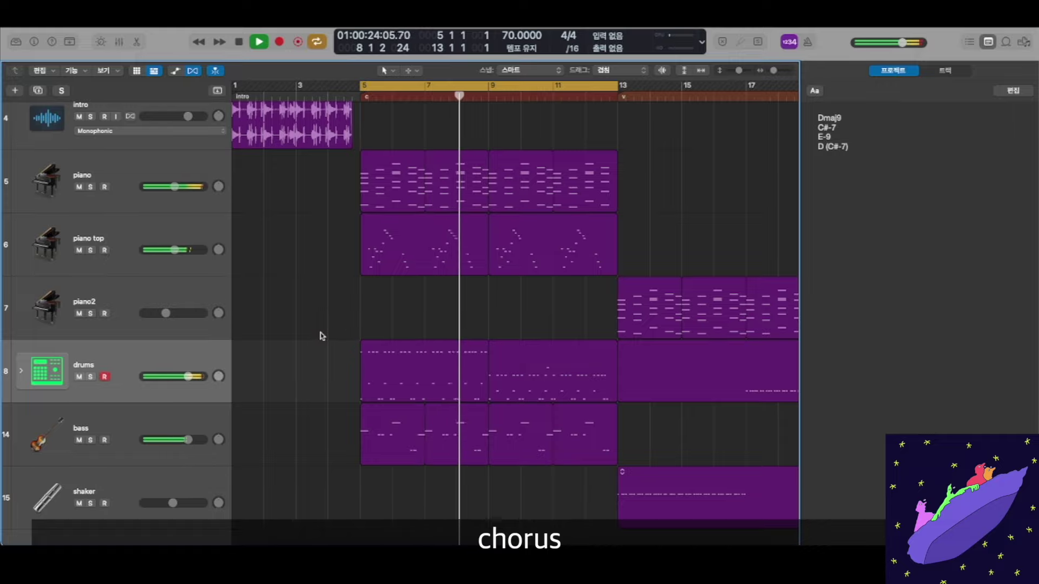
{"action": "key", "text": "super+Up"}
{"action": "key", "text": "super+Up"}
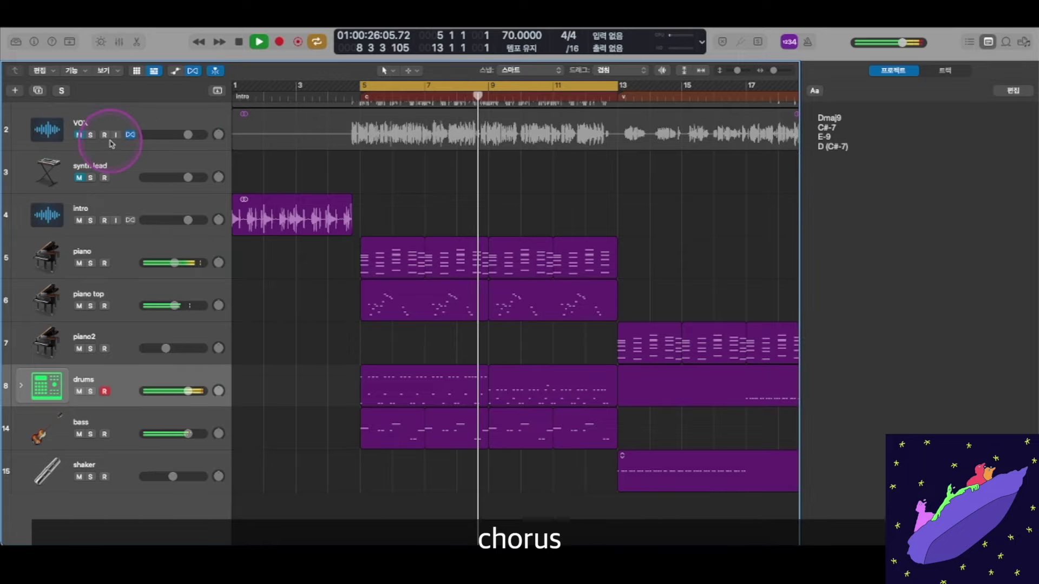
{"action": "left_click", "coordinate": [80, 135]}
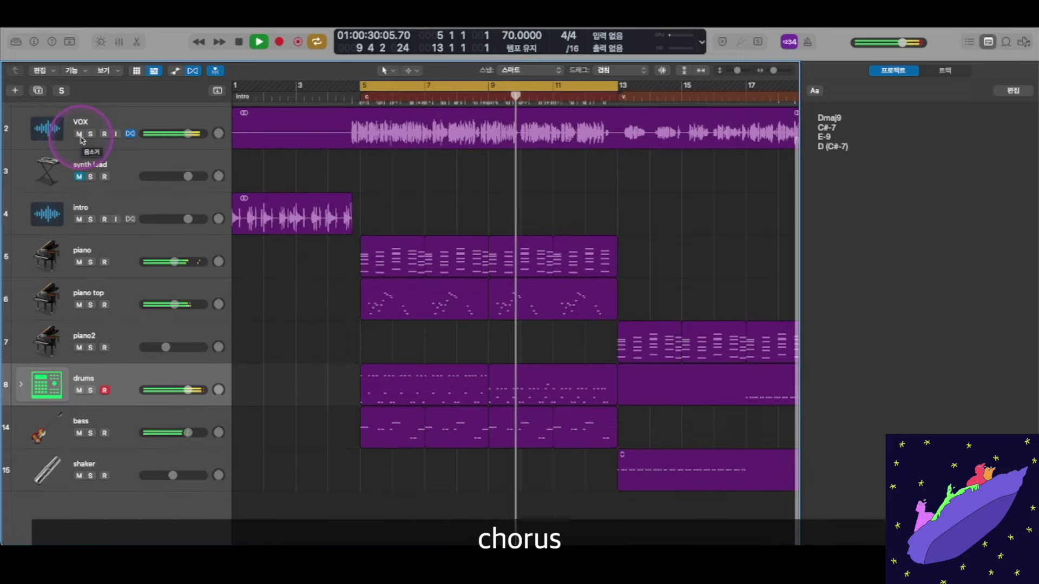
{"action": "left_click", "coordinate": [79, 135]}
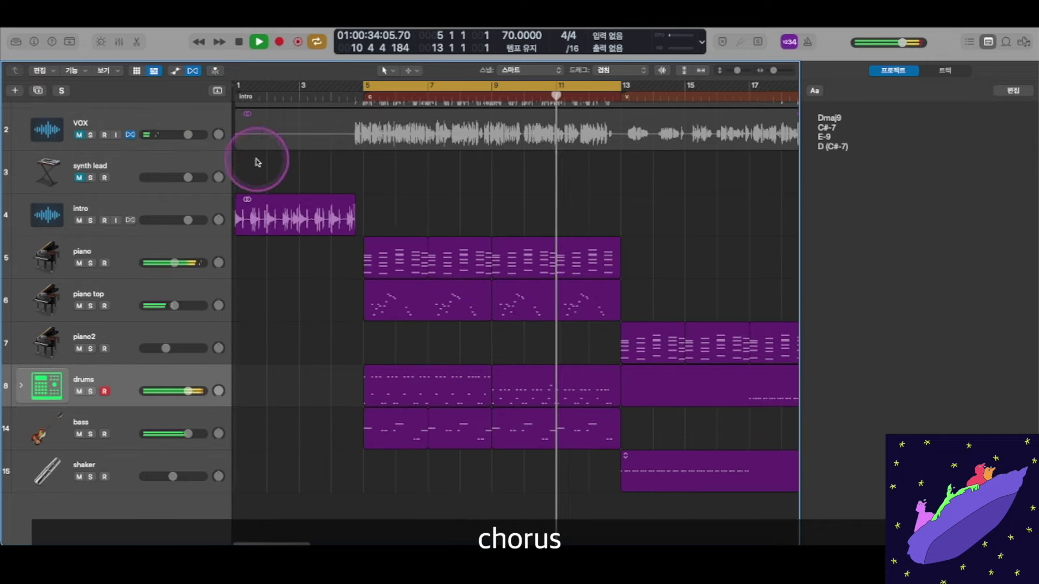
{"action": "left_click", "coordinate": [79, 135]}
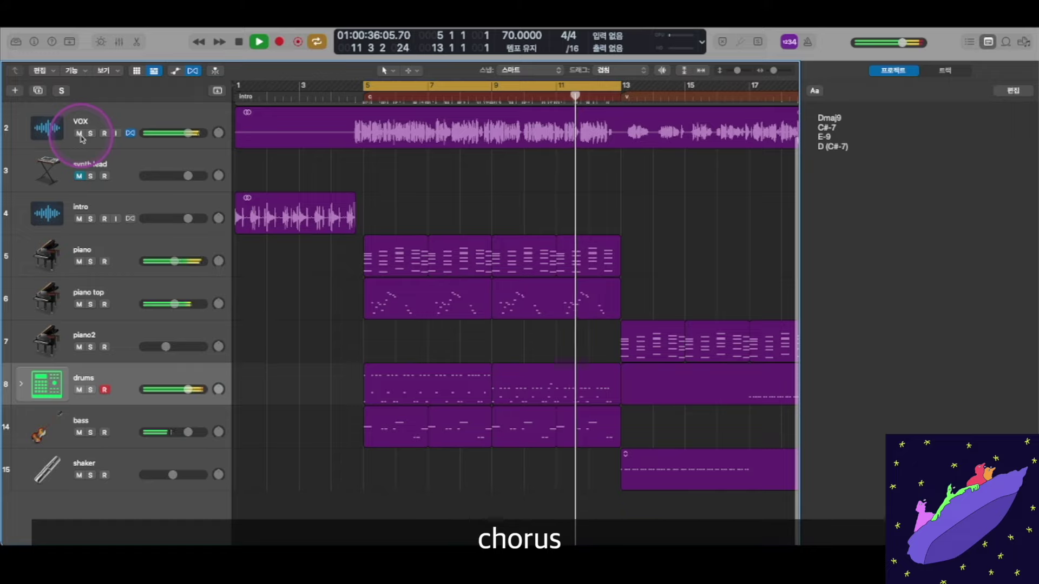
{"action": "scroll", "coordinate": [81, 138], "scroll_direction": "up", "scroll_amount": 1}
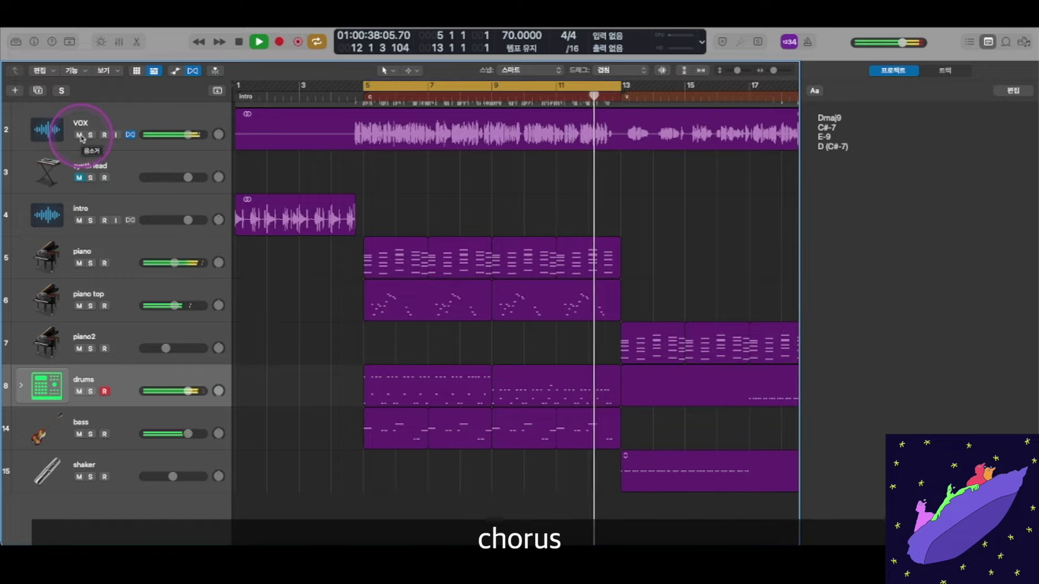
{"action": "key", "text": "space"}
{"action": "left_click", "coordinate": [80, 135]}
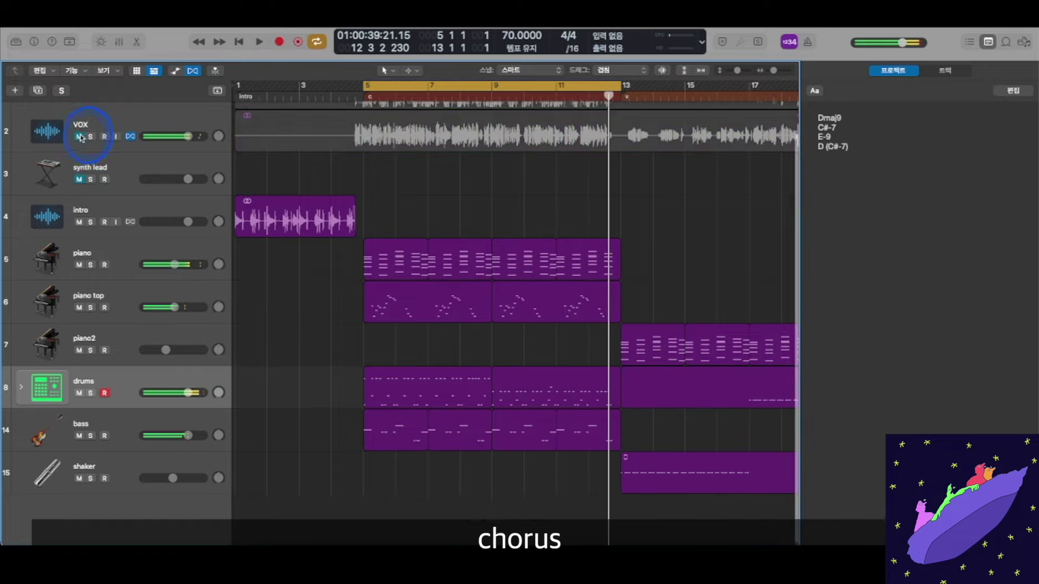
- Turn off cycle mode and unmute the VOX track, with the playhead placed at 4 4 1 before the chorus
{"action": "left_click", "coordinate": [347, 96]}
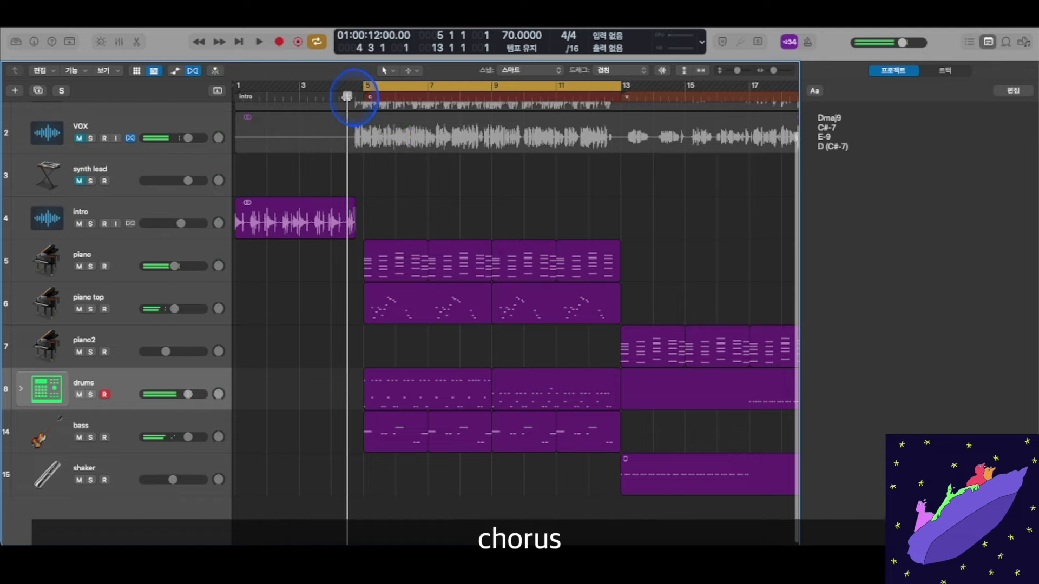
{"action": "left_click", "coordinate": [386, 95]}
{"action": "scroll", "coordinate": [387, 92], "scroll_direction": "down", "scroll_amount": 1}
{"action": "left_click", "coordinate": [387, 86]}
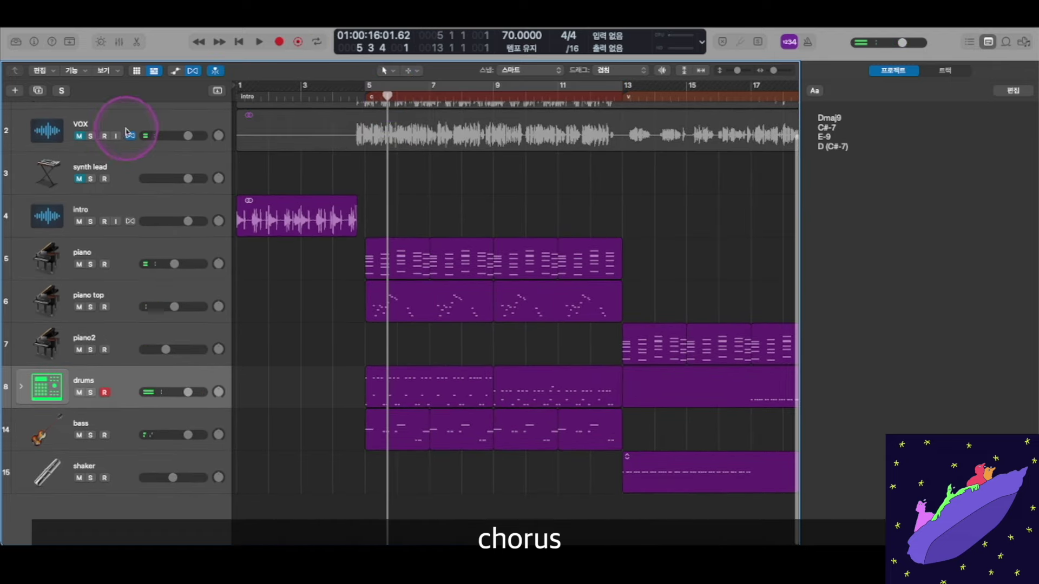
{"action": "left_click", "coordinate": [80, 136]}
{"action": "left_click", "coordinate": [352, 96]}
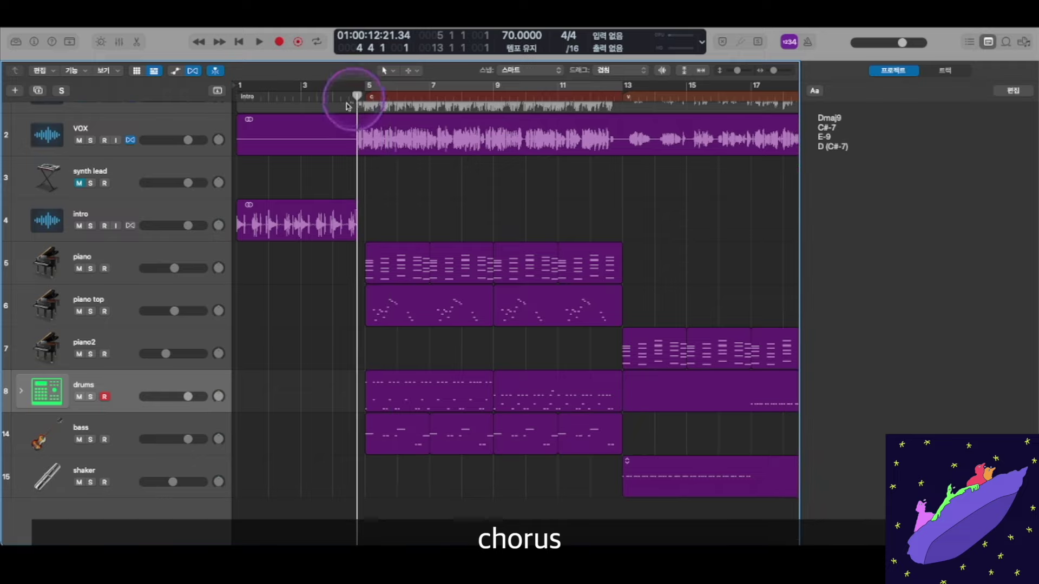
- Compare the chorus with and without VOX from 4 4 1, leave VOX muted, and return the stopped playhead to 4 4 1
{"action": "key", "text": "space"}
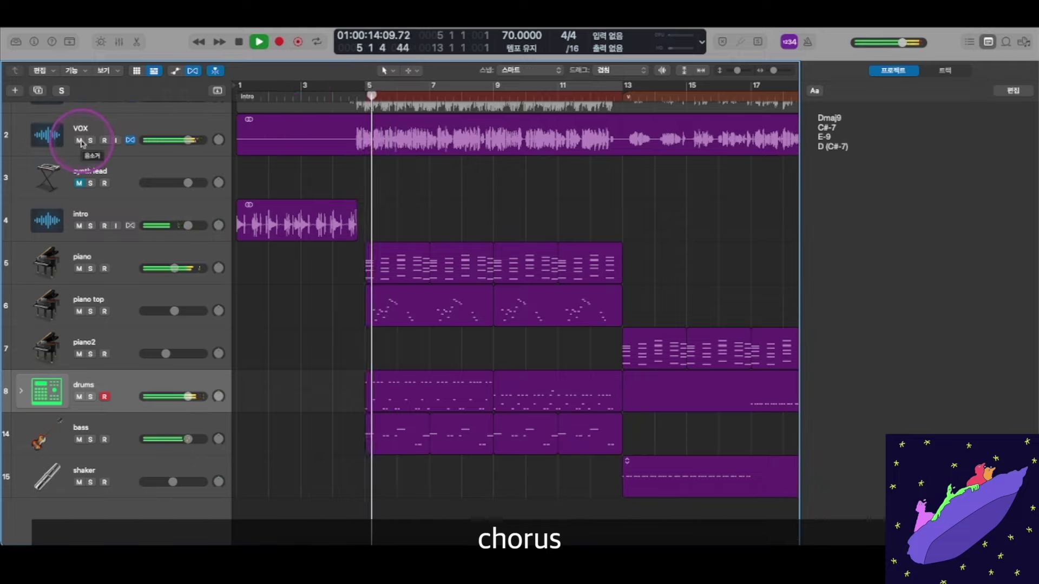
{"action": "left_click", "coordinate": [80, 141]}
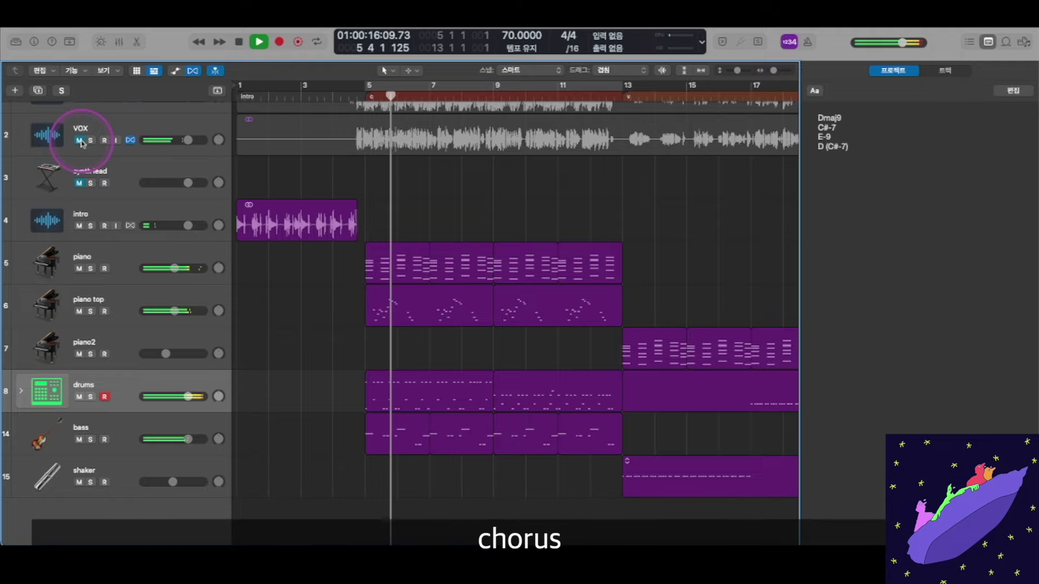
{"action": "left_click", "coordinate": [80, 141]}
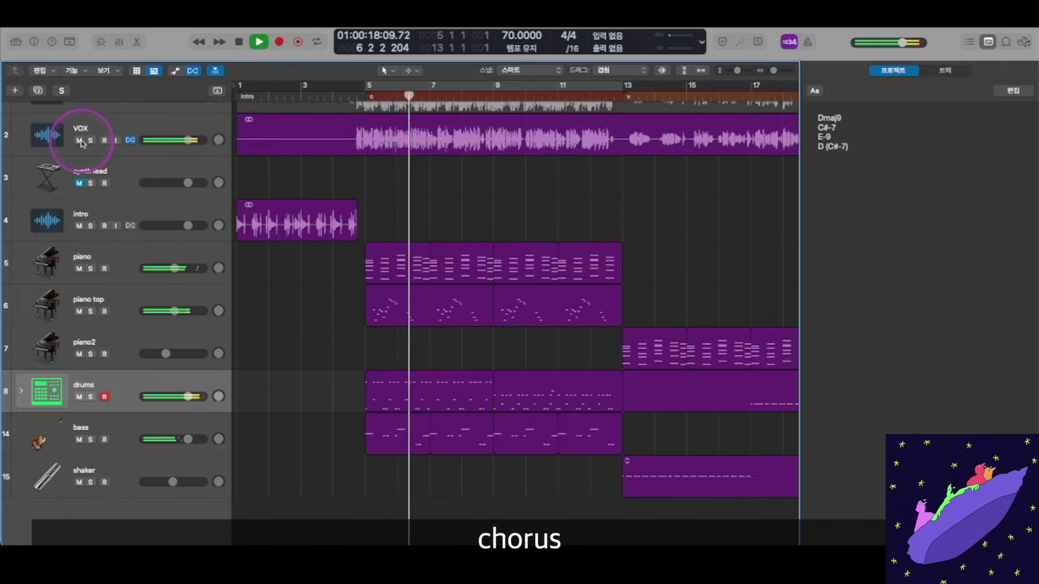
{"action": "left_click", "coordinate": [80, 140]}
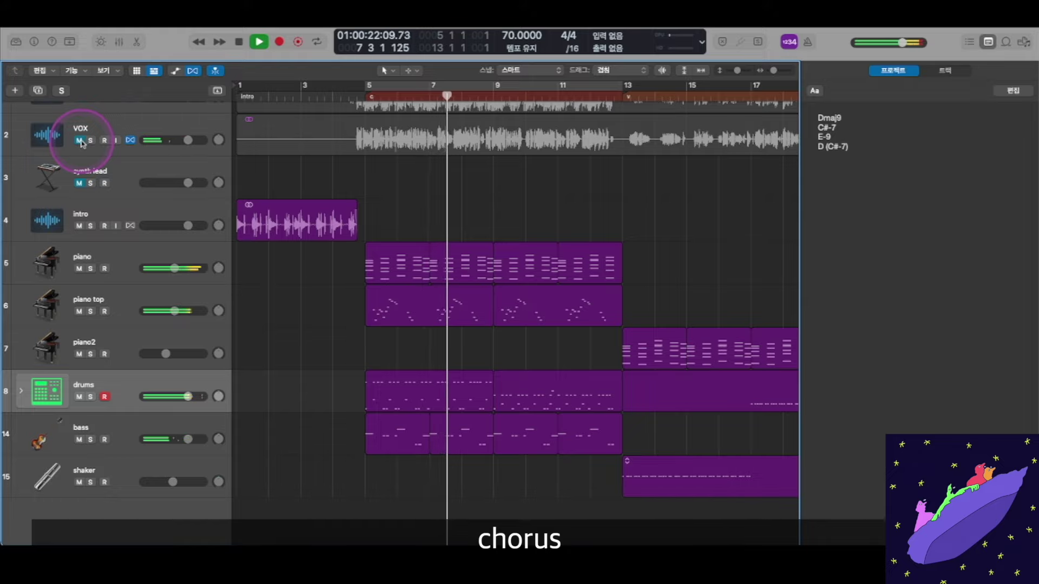
{"action": "left_click", "coordinate": [80, 141]}
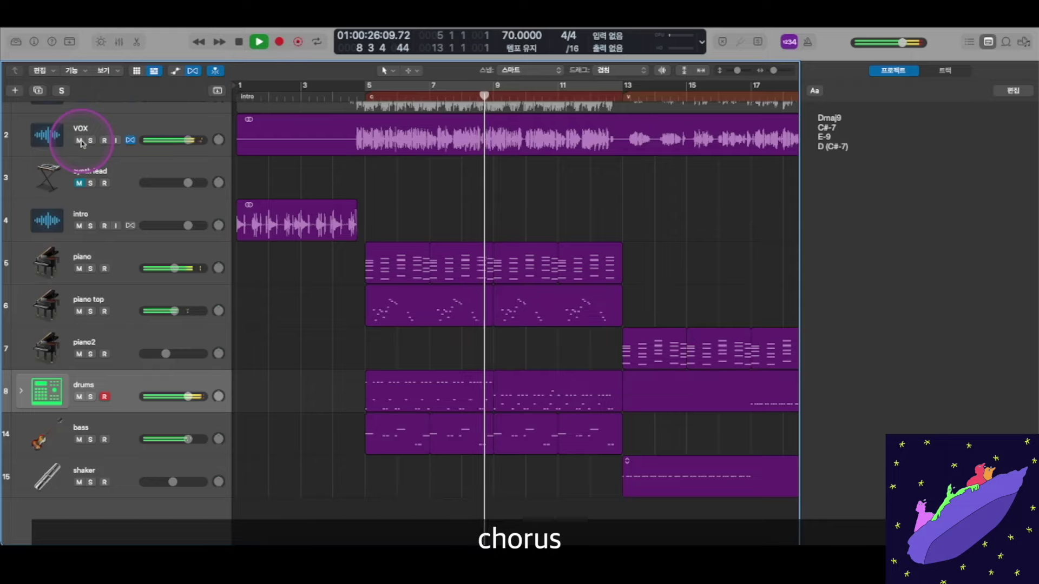
{"action": "left_click", "coordinate": [80, 141]}
{"action": "key", "text": "space"}
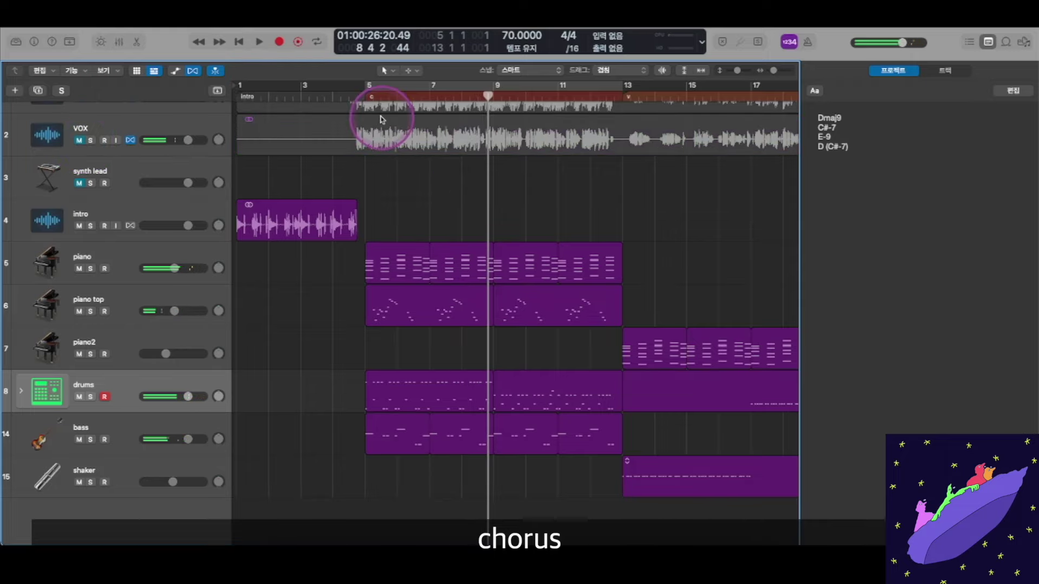
{"action": "left_click", "coordinate": [359, 95]}
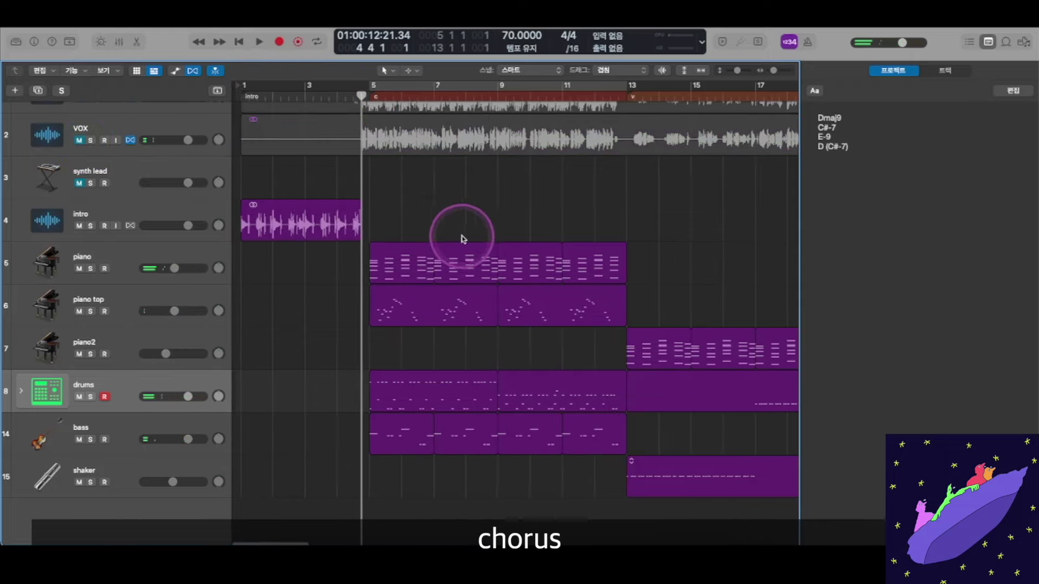
- Select the shaker region in the verse and start playback from just before bar 13
{"action": "scroll", "coordinate": [412, 194], "scroll_direction": "down", "scroll_amount": 1}
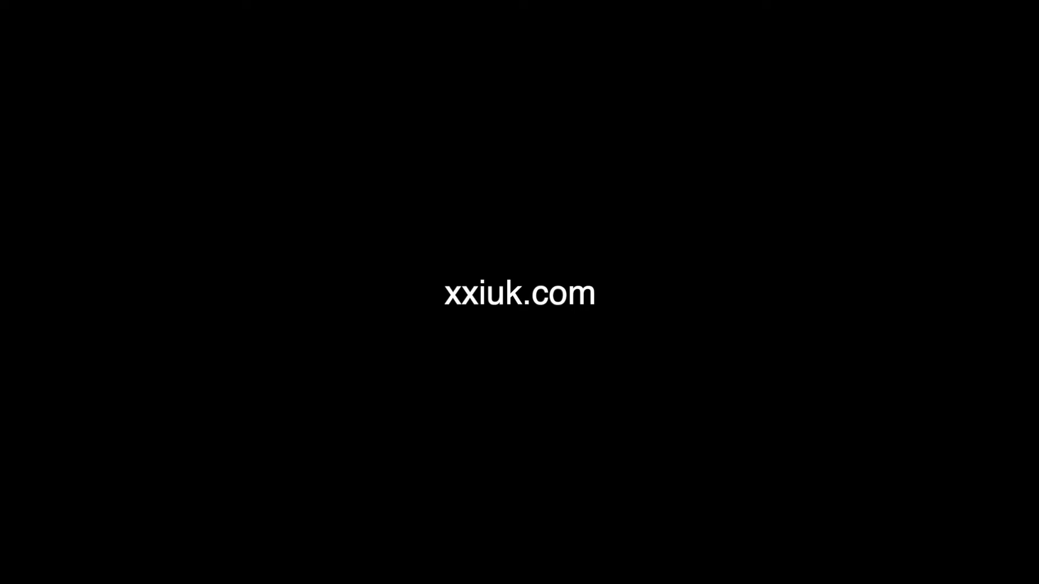
{"action": "scroll", "coordinate": [533, 211], "scroll_direction": "right", "scroll_amount": 10}
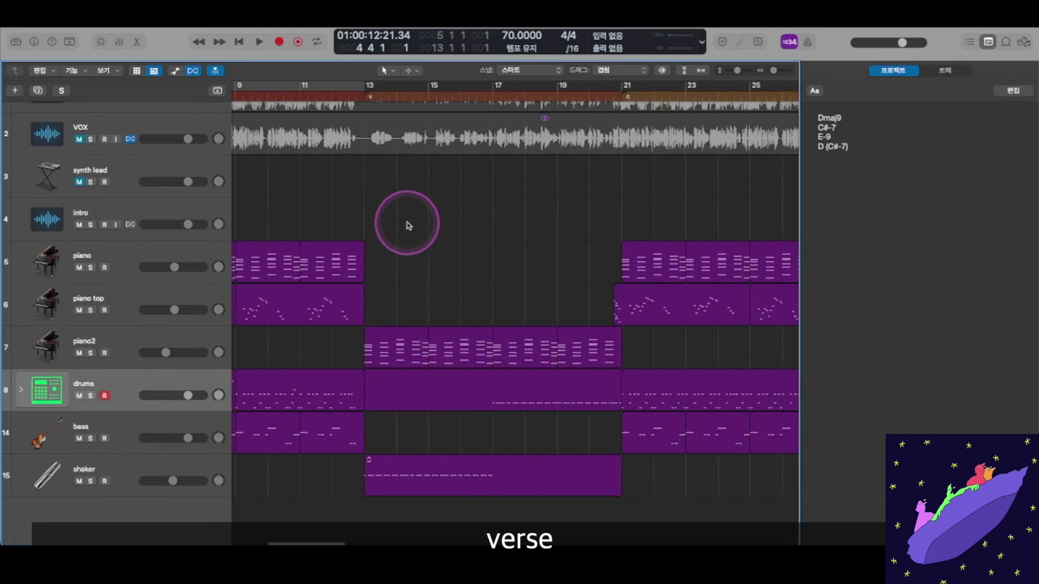
{"action": "left_click_drag", "start_coordinate": [363, 96], "coordinate": [362, 96]}
{"action": "left_click", "coordinate": [379, 369]}
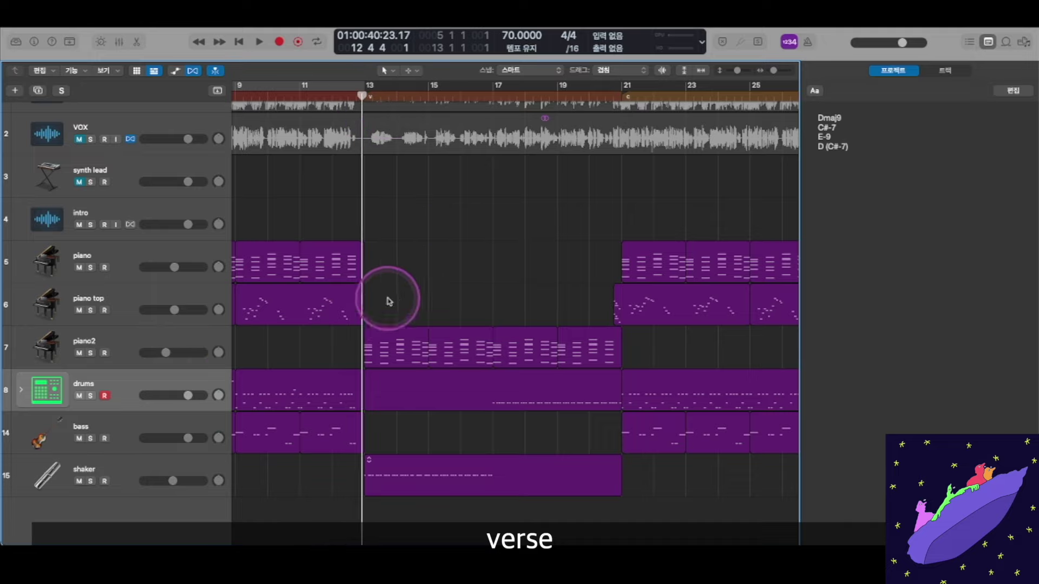
{"action": "scroll", "coordinate": [423, 384], "scroll_direction": "down", "scroll_amount": 1}
{"action": "left_click", "coordinate": [426, 472]}
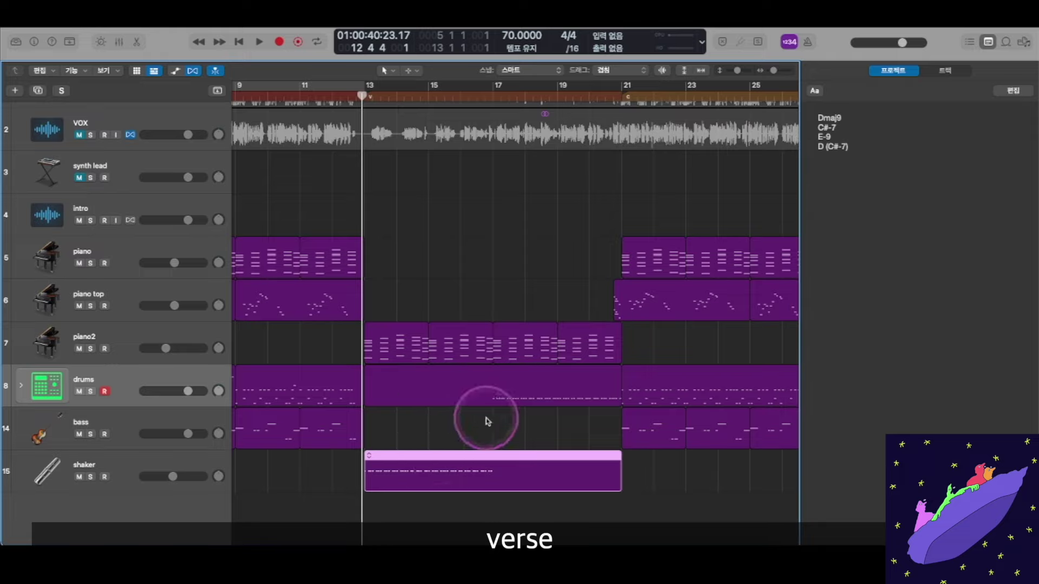
{"action": "key", "text": "space"}
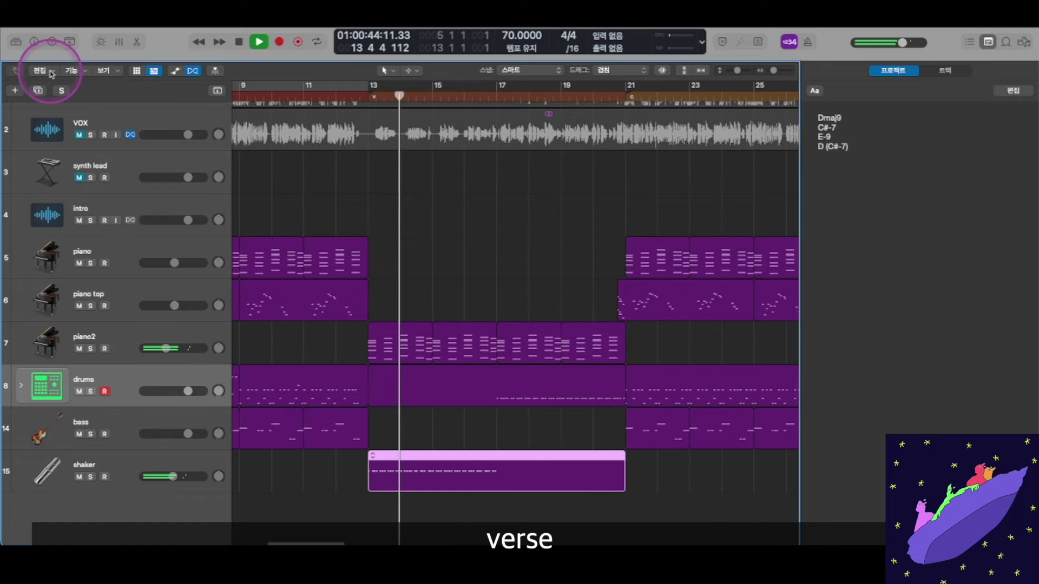
- Listen through the verse past bar 18, checking the VOX mute against the piano2, shaker and drums parts, and stop playback
{"action": "left_click", "coordinate": [80, 135]}
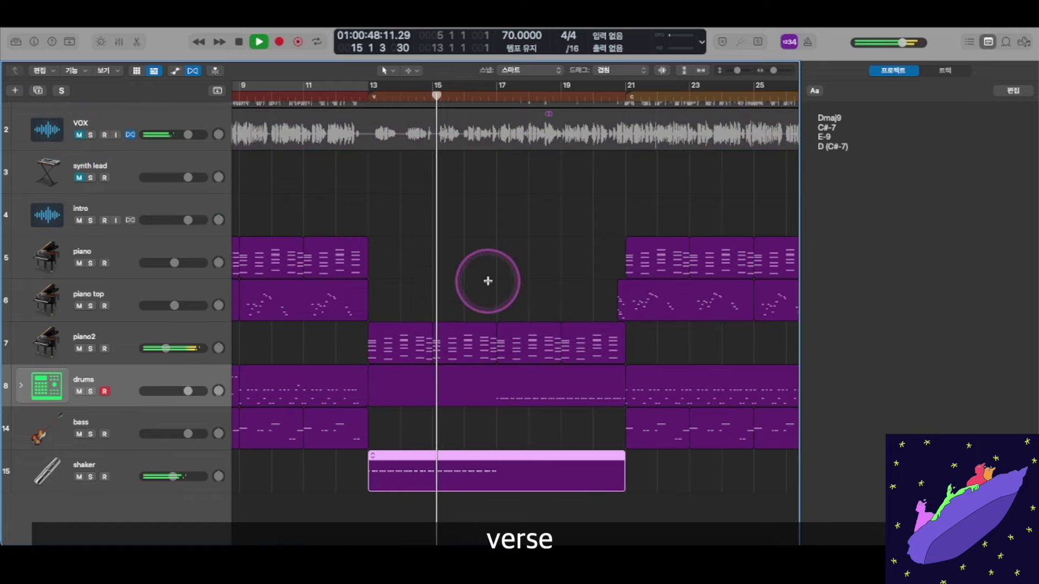
{"action": "key", "text": "super+Right"}
{"action": "key", "text": "super+Left"}
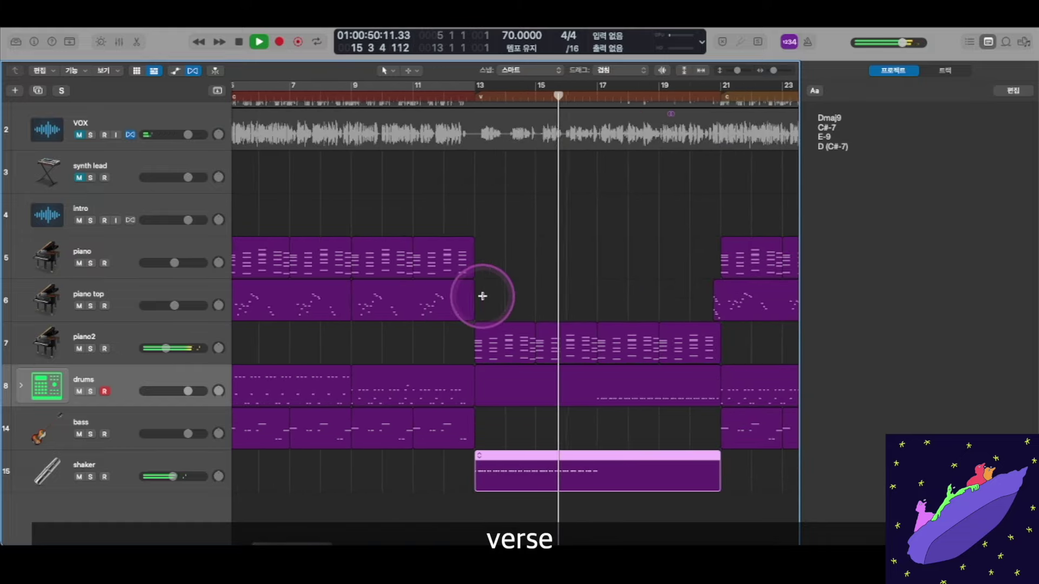
{"action": "key", "text": "super+Right"}
{"action": "key", "text": "super+Right"}
{"action": "key", "text": "super+Right"}
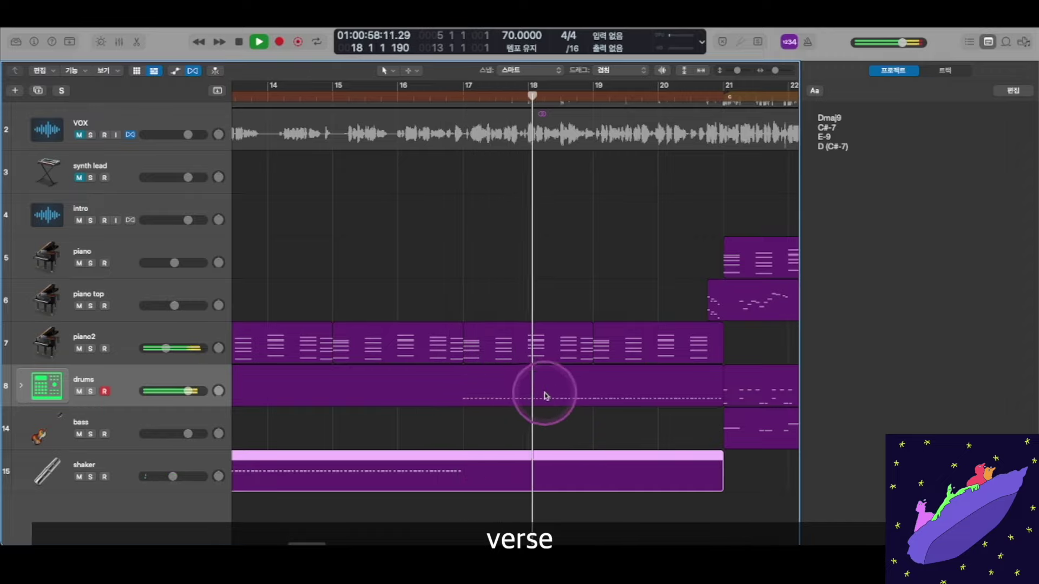
{"action": "key", "text": "super+Left"}
{"action": "key", "text": "space"}
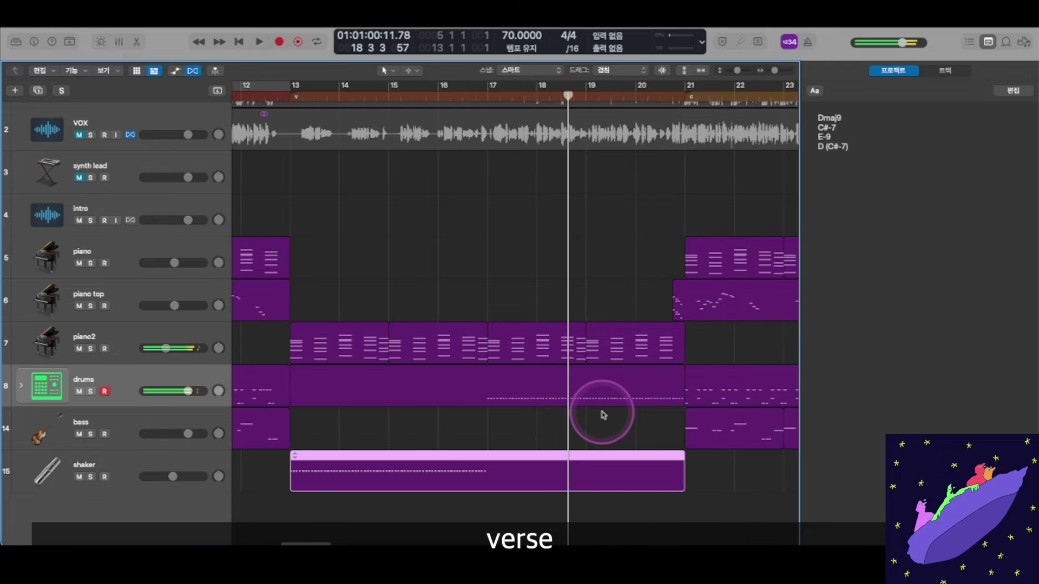
- Open the verse drums region in the Piano Roll and place the playhead just before bar 17
{"action": "double_click", "coordinate": [552, 393]}
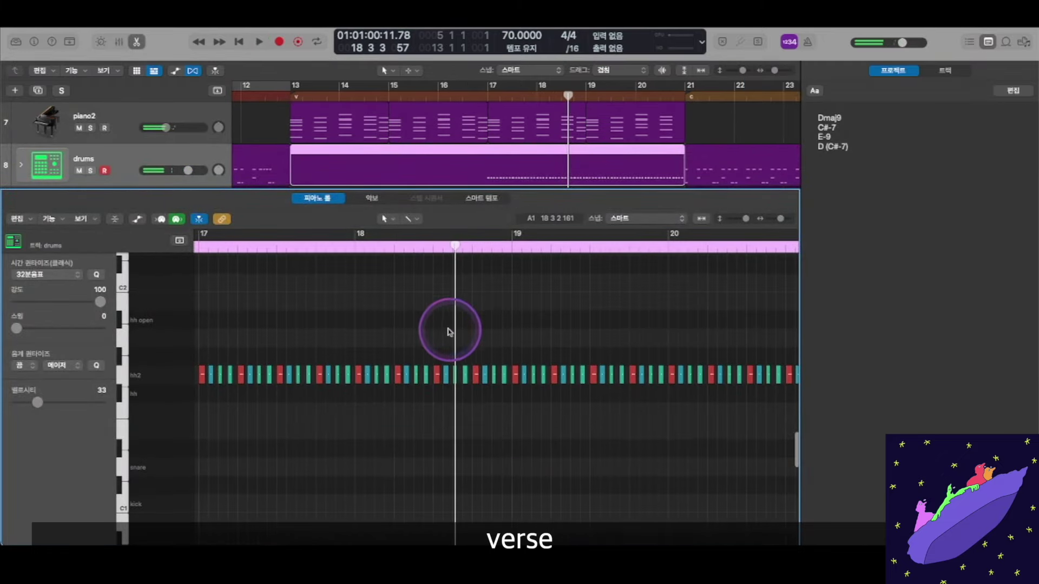
{"action": "left_click", "coordinate": [332, 246]}
{"action": "key", "text": "super+Right"}
{"action": "key", "text": "super+Right"}
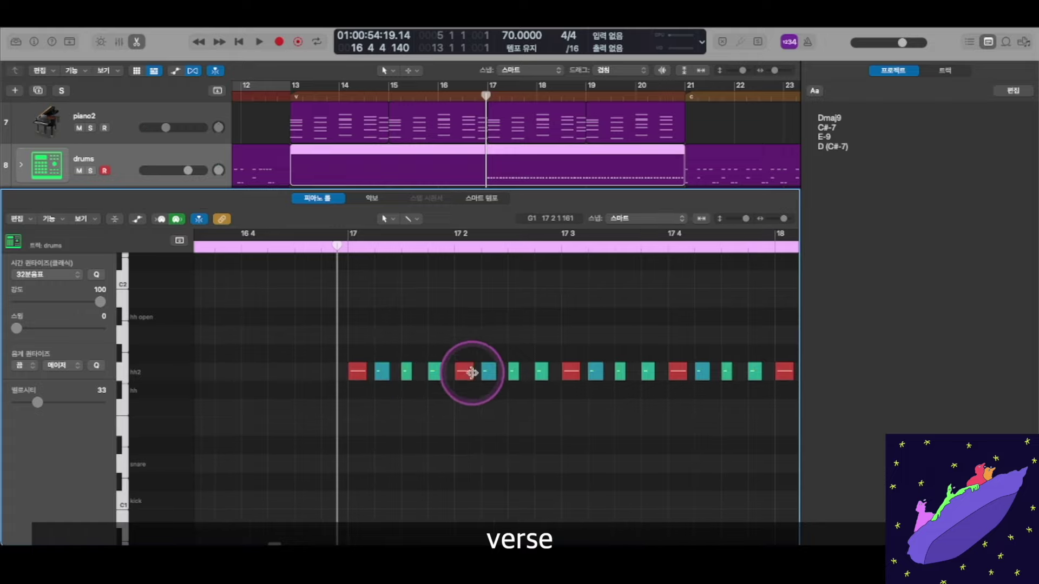
{"action": "key", "text": "super+Left"}
- Audition the accented hh2 notes at 17 and 17 3 and examine the repeating hi-hat velocity pattern
{"action": "left_click", "coordinate": [349, 362]}
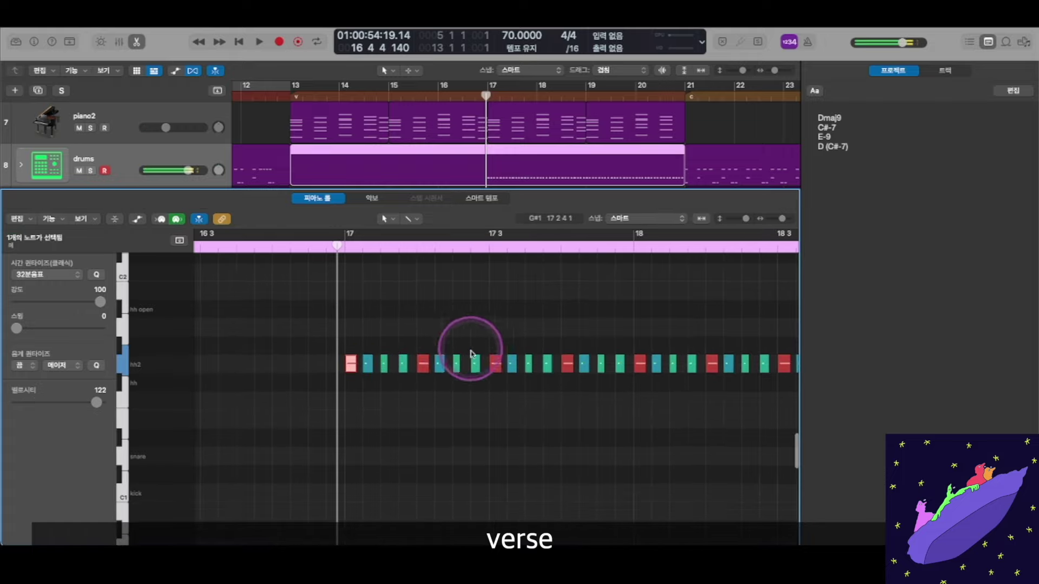
{"action": "left_click", "coordinate": [496, 363]}
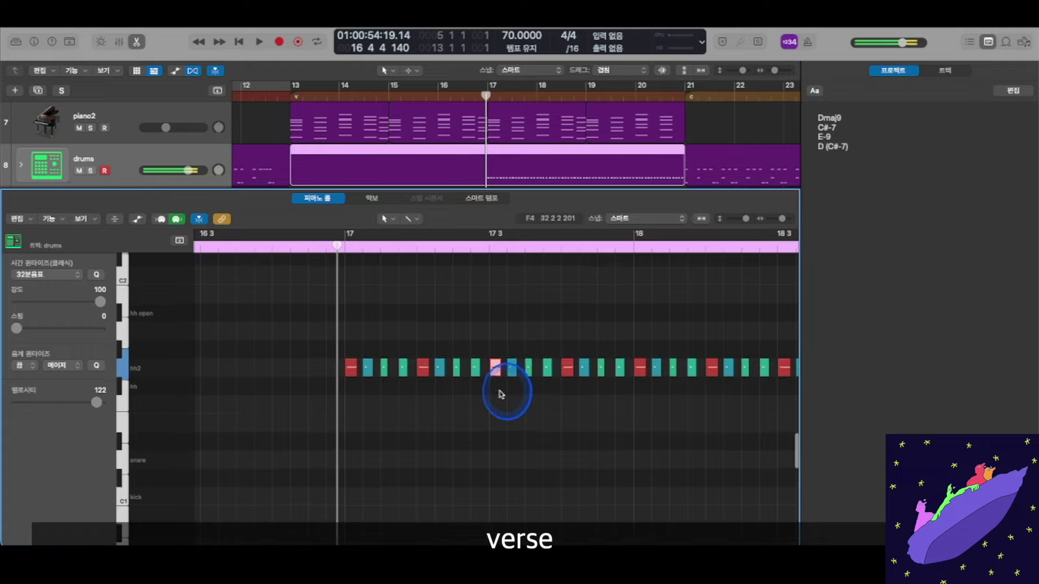
{"action": "left_click", "coordinate": [350, 393]}
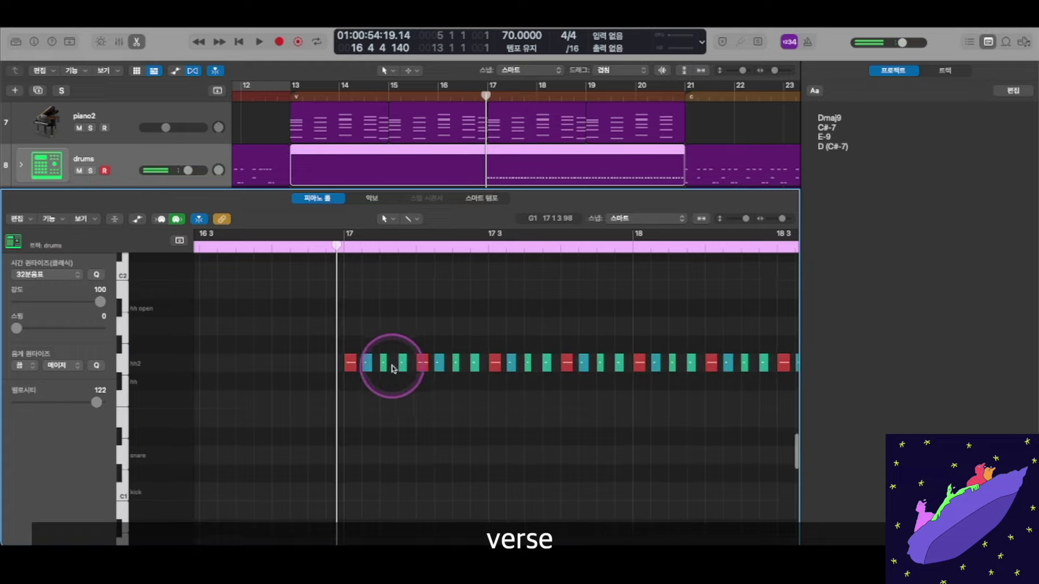
{"action": "scroll", "coordinate": [347, 373], "scroll_direction": "right", "scroll_amount": 1}
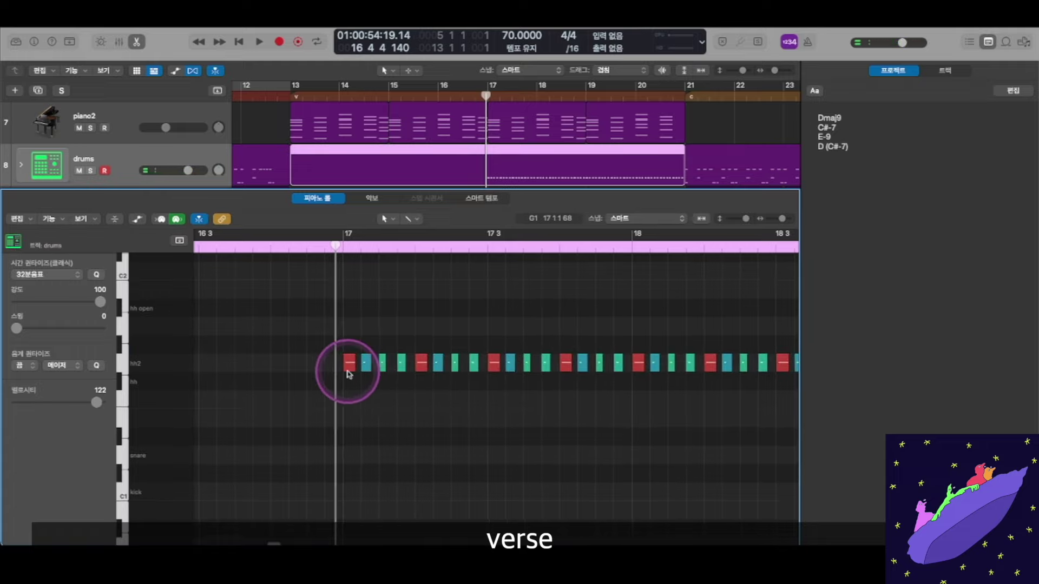
{"action": "scroll", "coordinate": [411, 363], "scroll_direction": "up", "scroll_amount": 1}
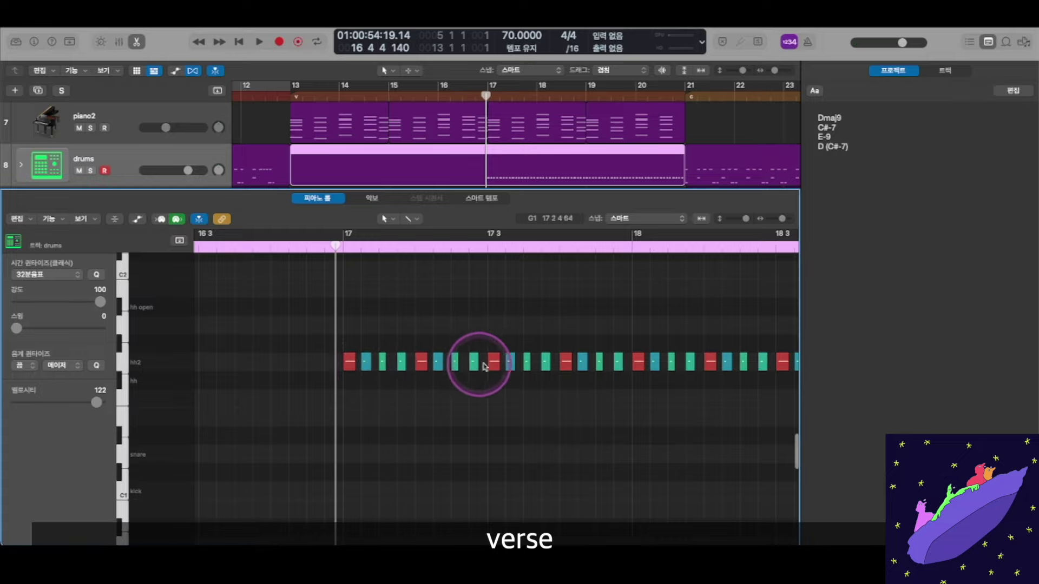
{"action": "left_click", "coordinate": [556, 323]}
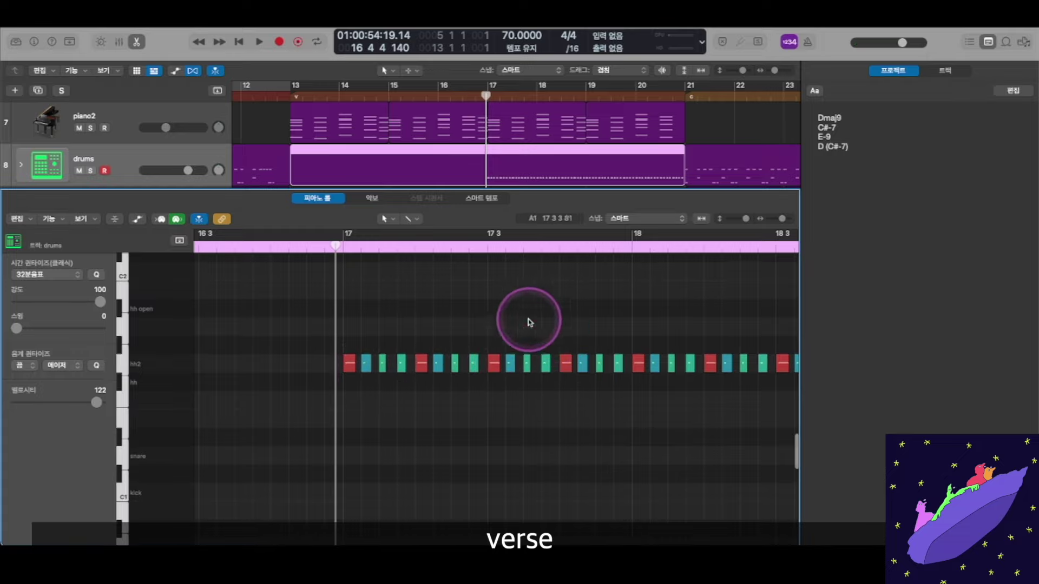
- Close the Piano Roll and move the playhead to bar 1 at the start of the intro
{"action": "key", "text": "x"}
{"action": "key", "text": "x"}
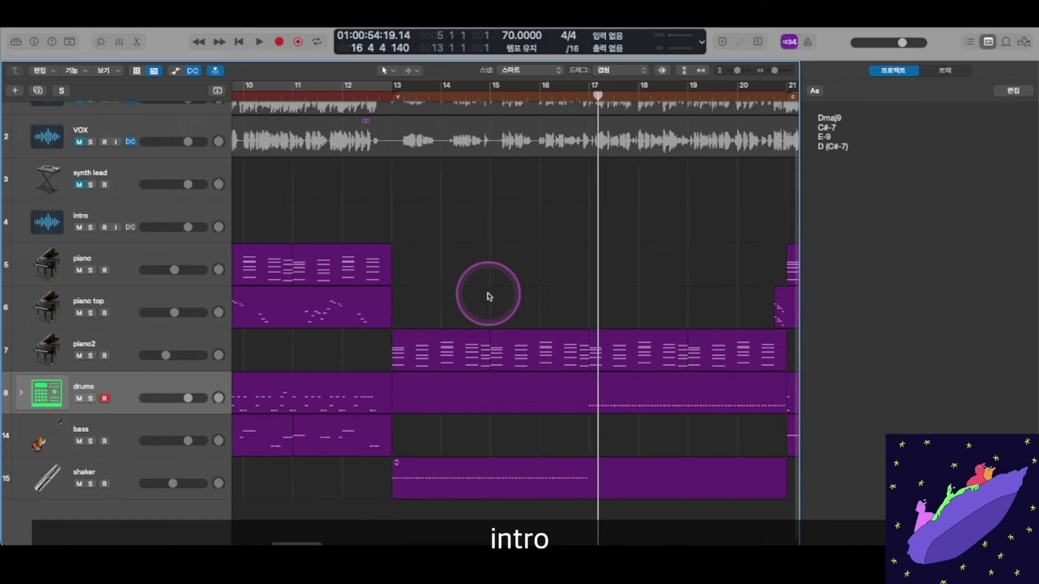
{"action": "scroll", "coordinate": [510, 278], "scroll_direction": "up", "scroll_amount": 4}
{"action": "scroll", "coordinate": [510, 276], "scroll_direction": "down", "scroll_amount": 5}
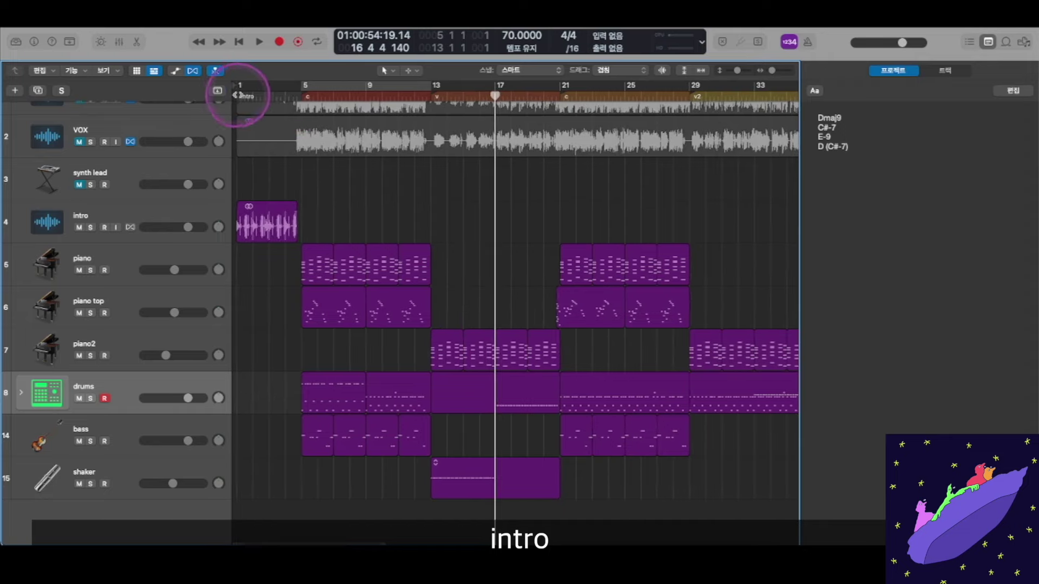
{"action": "left_click", "coordinate": [235, 95]}
{"action": "key", "text": "super+Right"}
{"action": "key", "text": "super+Right"}
{"action": "key", "text": "super+Right"}
{"action": "key", "text": "super+Right"}
{"action": "key", "text": "super+Right"}
{"action": "key", "text": "super+Right"}
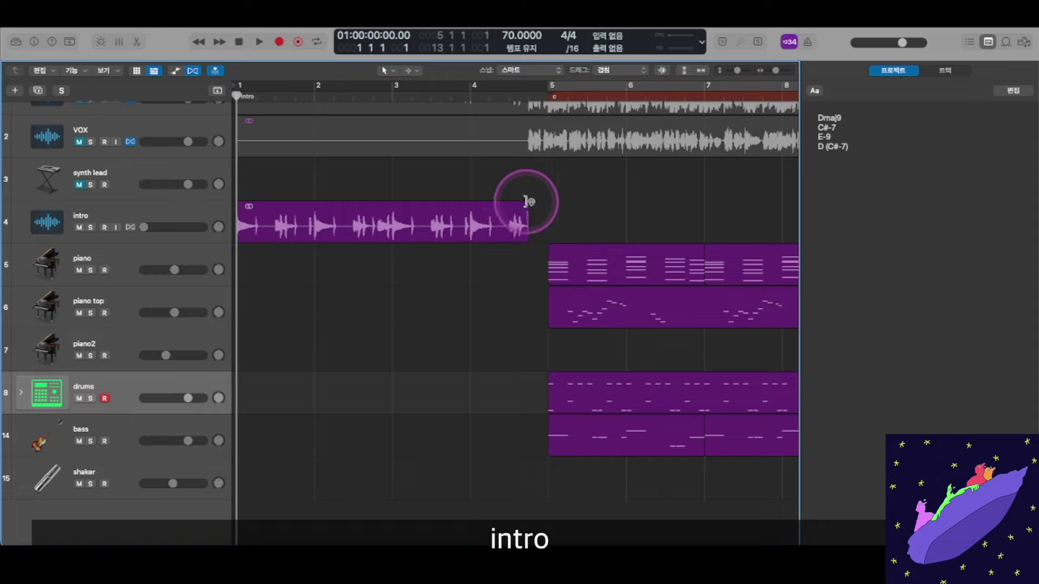
- Select the intro audio region, show its channel strip, and play from bar 1
{"action": "left_click", "coordinate": [190, 211]}
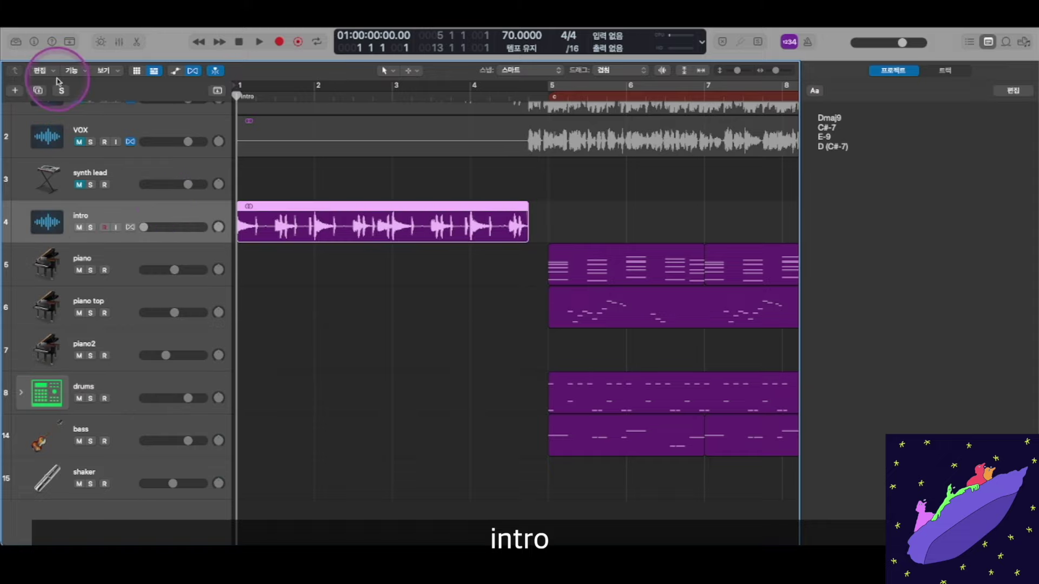
{"action": "left_click", "coordinate": [33, 42]}
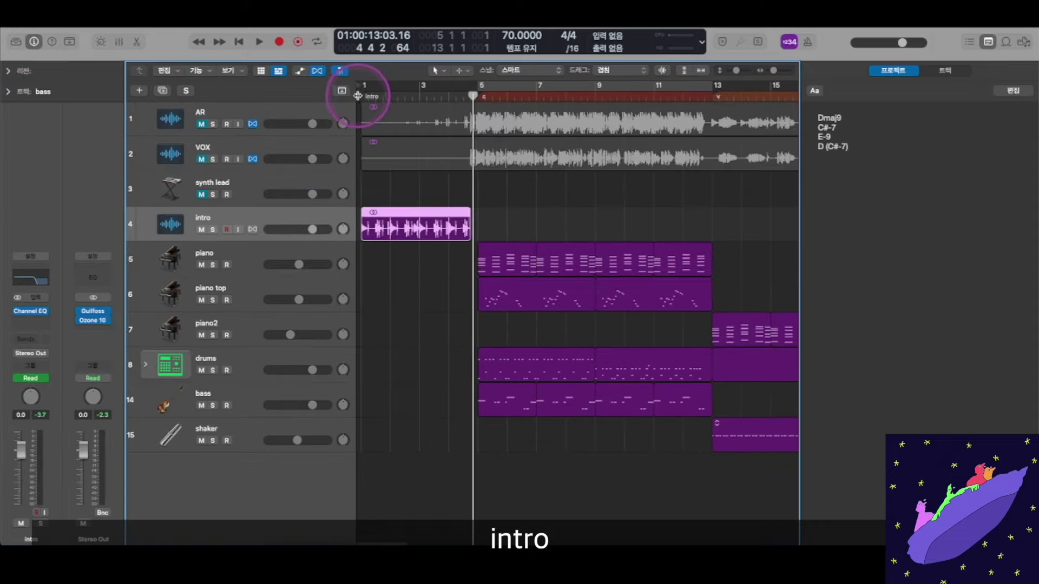
{"action": "left_click", "coordinate": [362, 95]}
{"action": "key", "text": "space"}
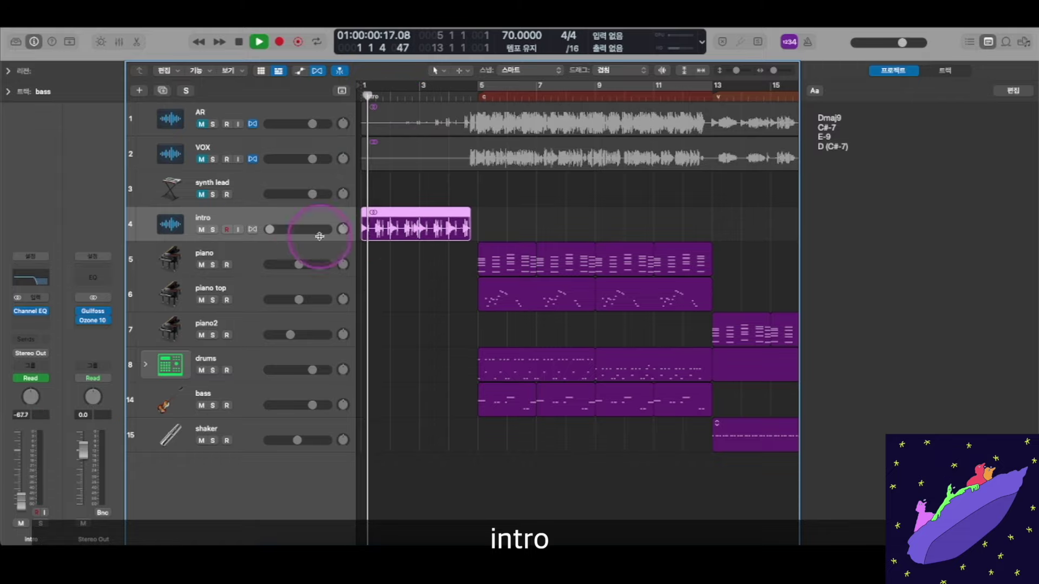
- Show track automation and examine the intro track's volume fade-in curve during playback, stopping just before bar 5
{"action": "key", "text": "a"}
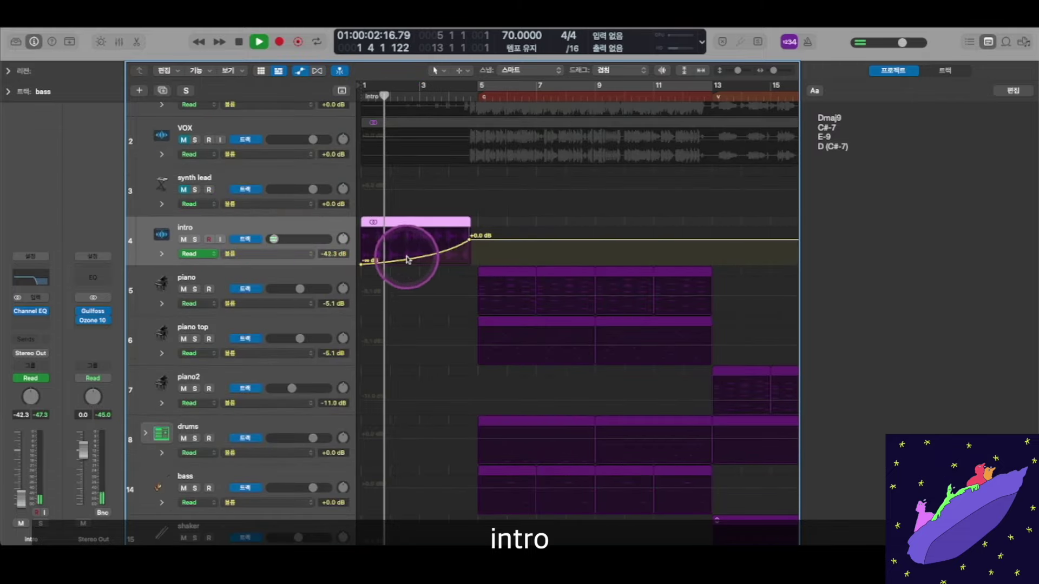
{"action": "key", "text": "super+Down"}
{"action": "key", "text": "super+Down"}
{"action": "key", "text": "super+Down"}
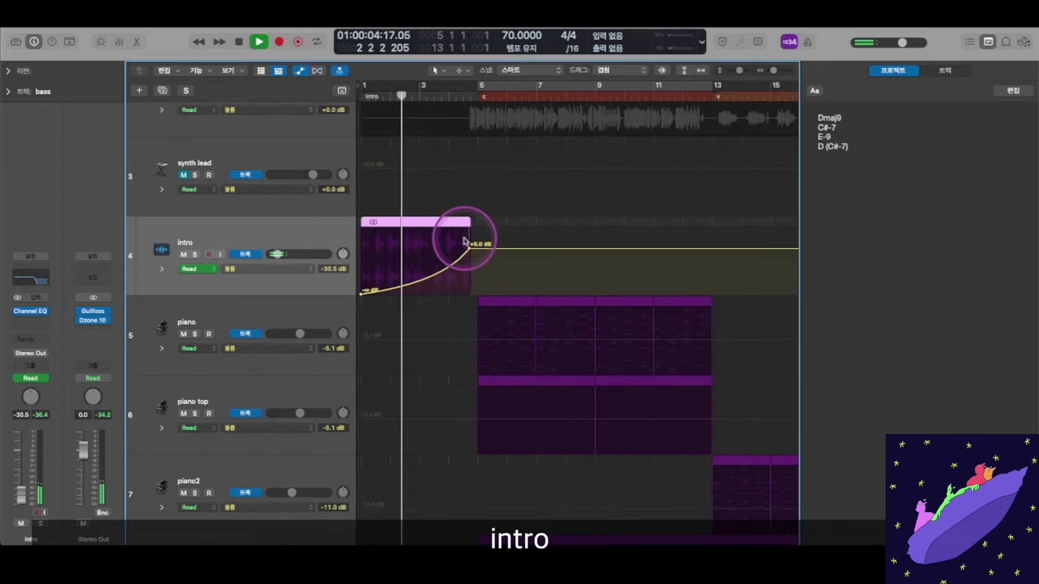
{"action": "key", "text": "super+Right"}
{"action": "key", "text": "super+Right"}
{"action": "key", "text": "super+Right"}
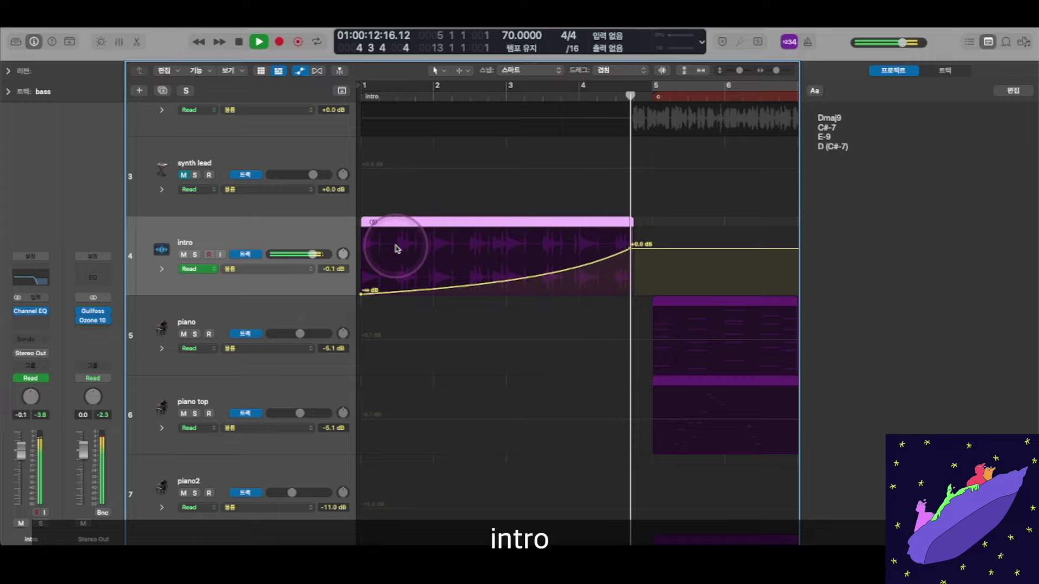
{"action": "key", "text": "space"}
- Check the intro track's automation modes, keep Read, and switch its automation off
{"action": "left_click", "coordinate": [188, 269]}
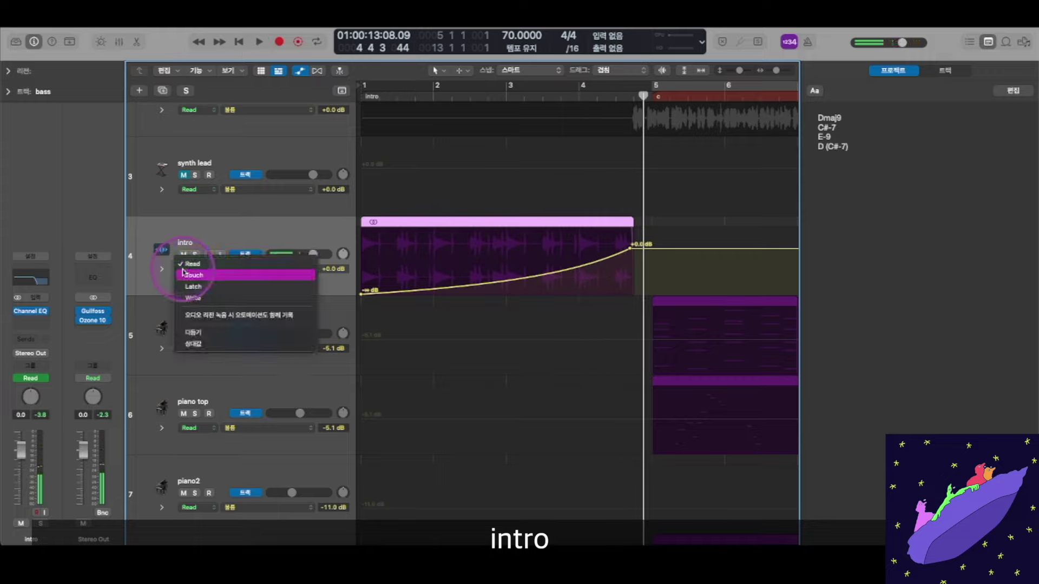
{"action": "left_click", "coordinate": [184, 265]}
{"action": "left_click", "coordinate": [20, 378]}
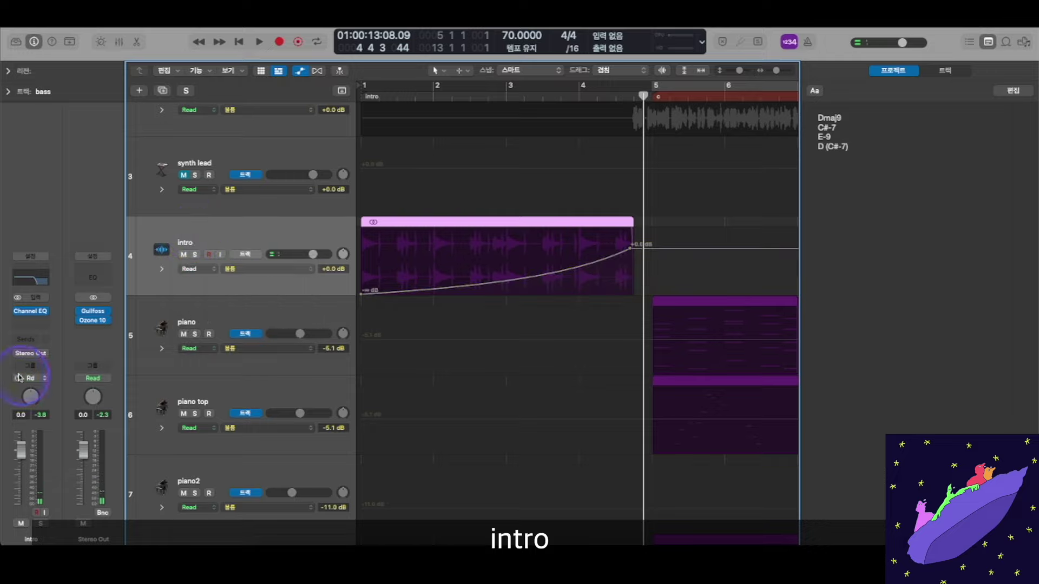
- Play the intro from bar 1 with its volume automation off, and stop at bar 3
{"action": "double_click", "coordinate": [360, 96]}
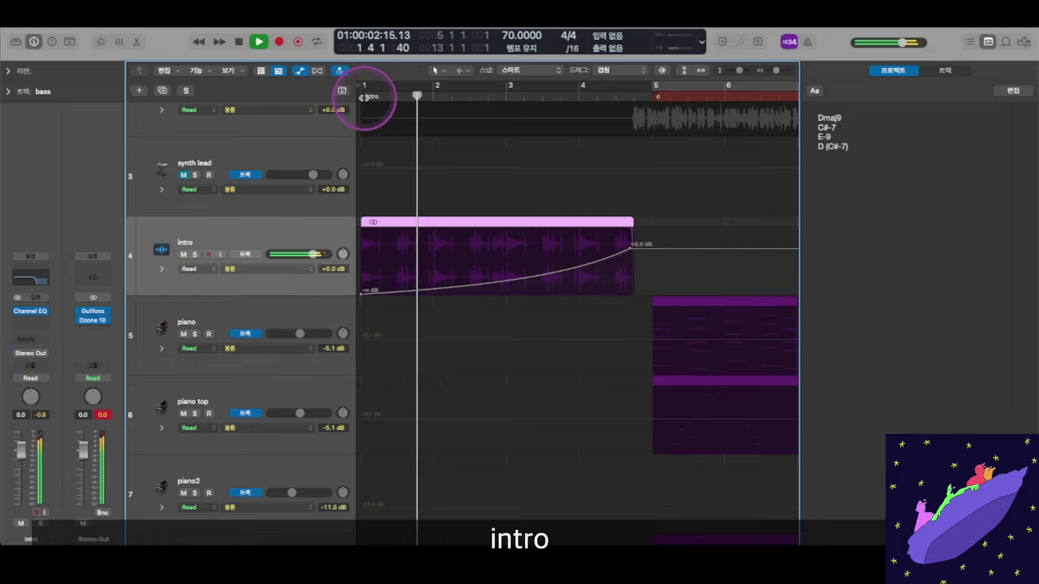
{"action": "left_click", "coordinate": [464, 219]}
{"action": "scroll", "coordinate": [465, 222], "scroll_direction": "down", "scroll_amount": 5}
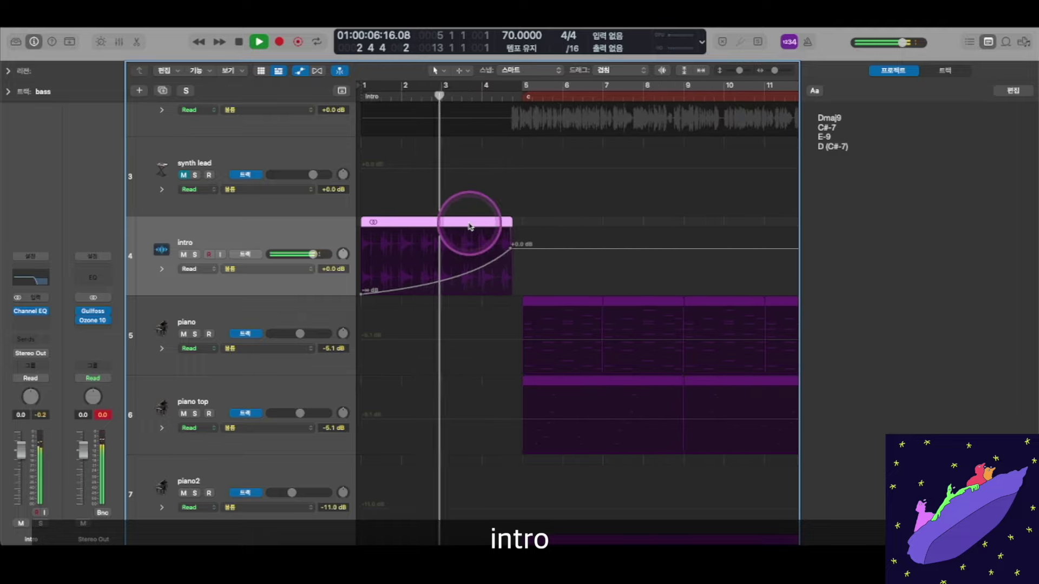
{"action": "key", "text": "space"}
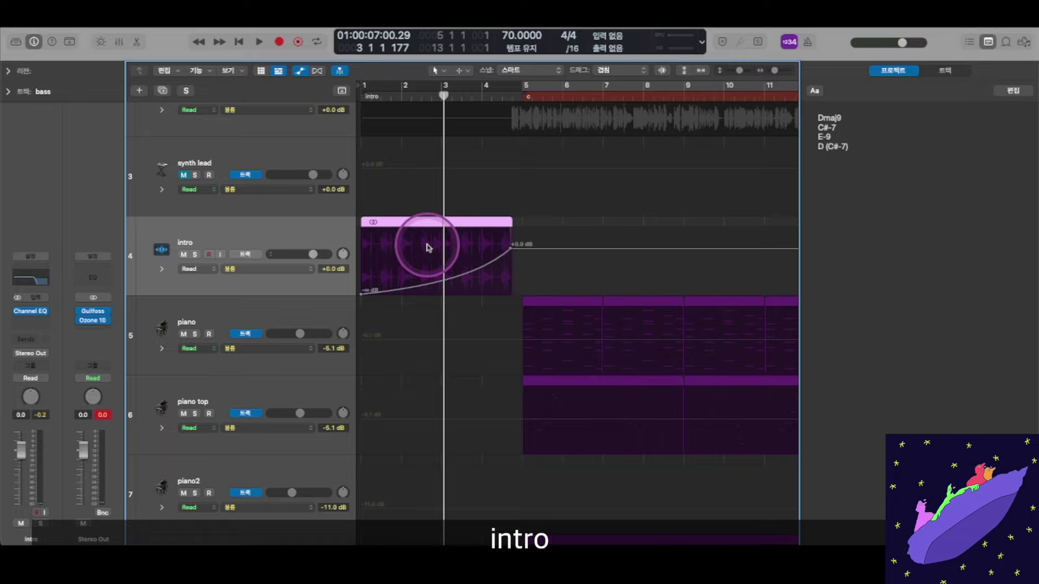
{"action": "scroll", "coordinate": [427, 248], "scroll_direction": "down", "scroll_amount": 1}
{"action": "key", "text": "super+f"}
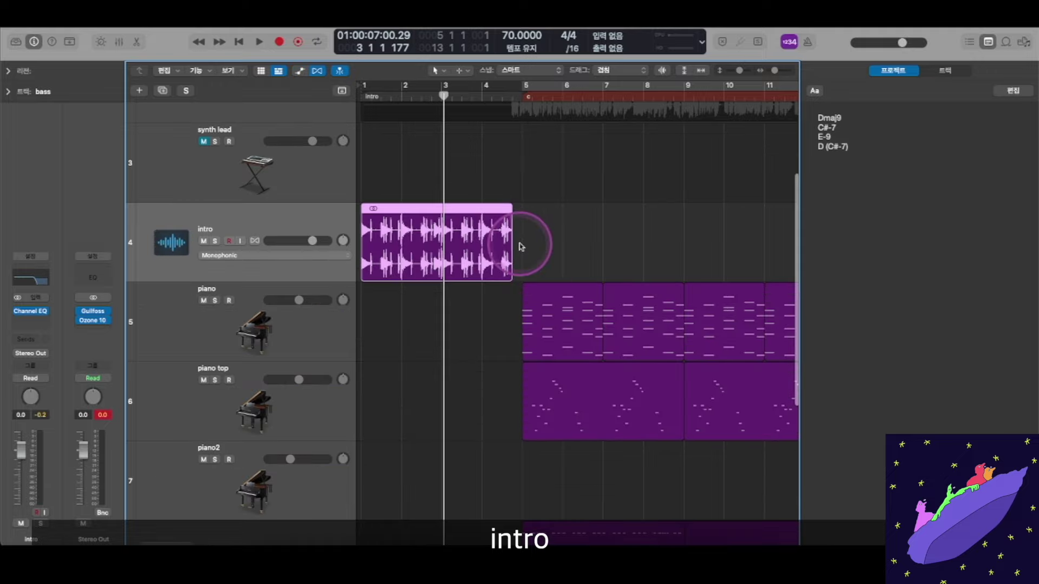
{"action": "key", "text": "a"}
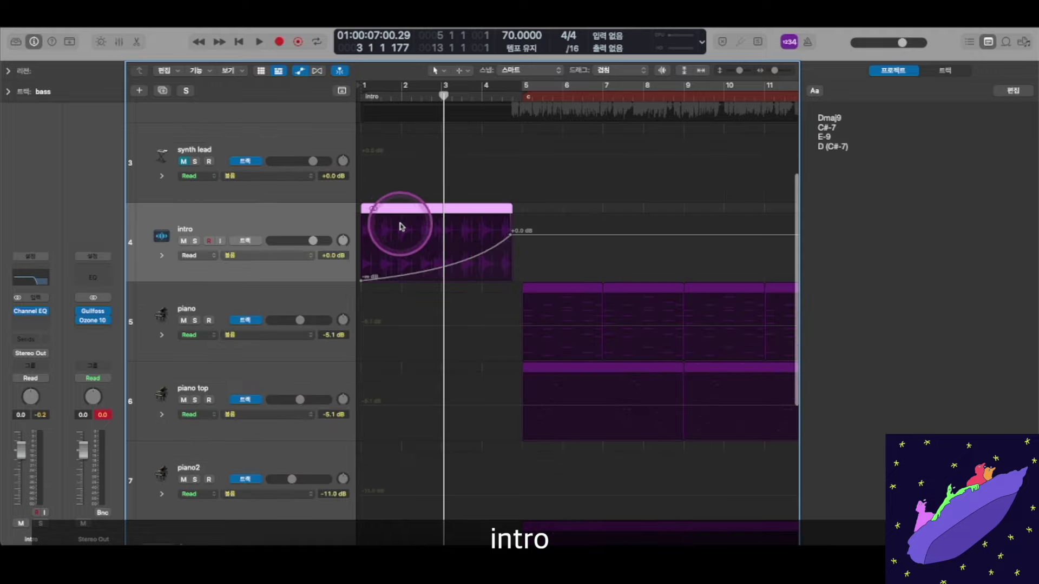
- Check the intro track's Channel EQ curve, close the EQ, and switch the track's Read automation back on
{"action": "left_click", "coordinate": [46, 277]}
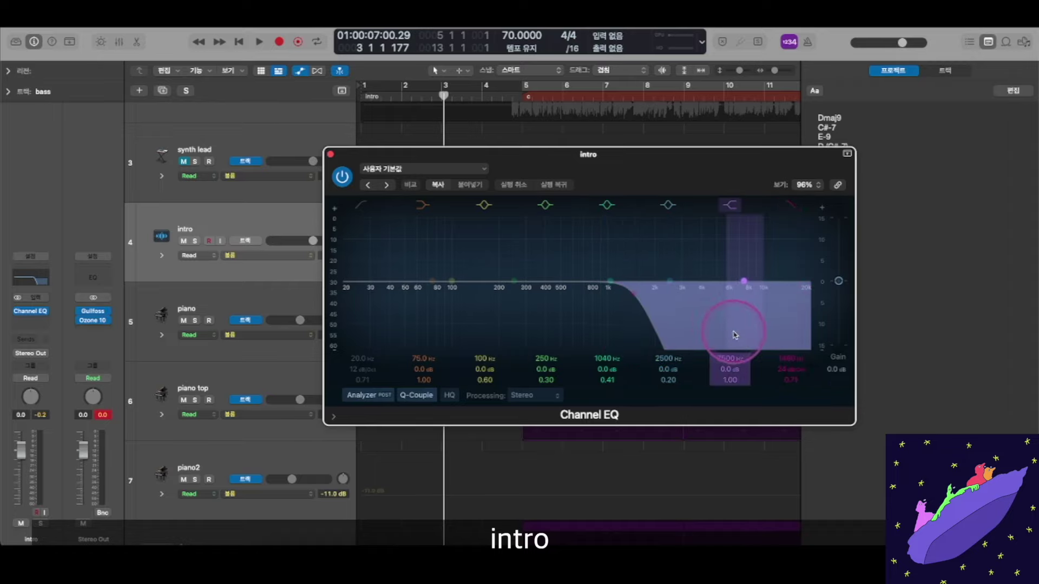
{"action": "left_click", "coordinate": [331, 155]}
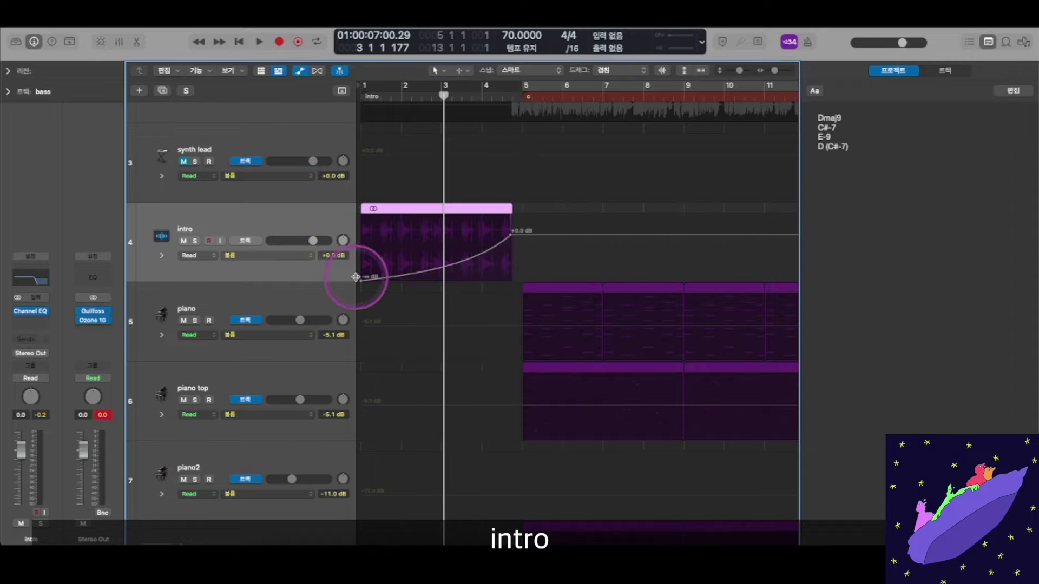
{"action": "left_click", "coordinate": [18, 379]}
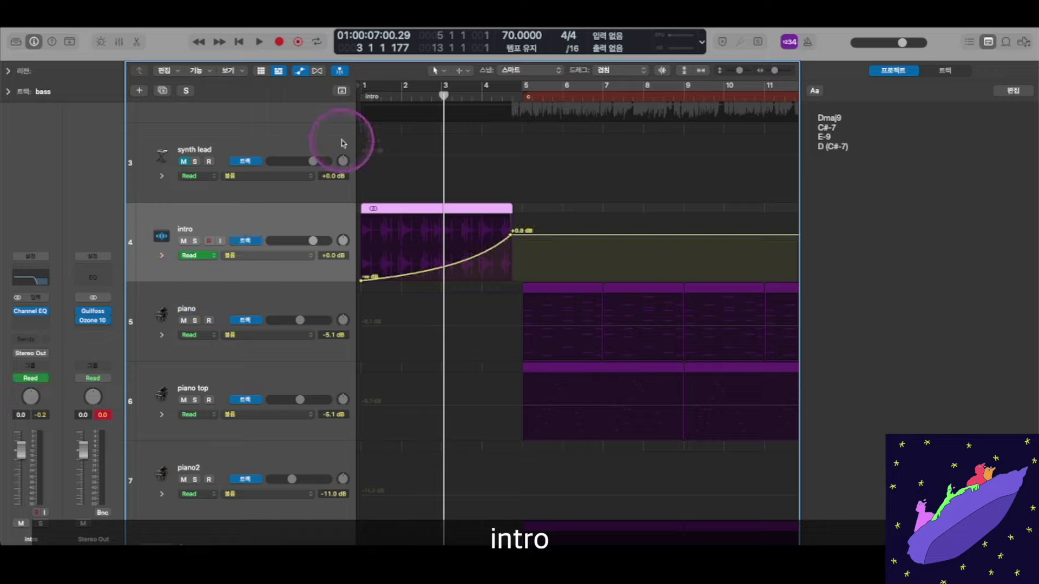
- Play the intro from the beginning with its automated fade-in, and shrink the track heights until all tracks fit
{"action": "key", "text": "Return"}
{"action": "key", "text": "space"}
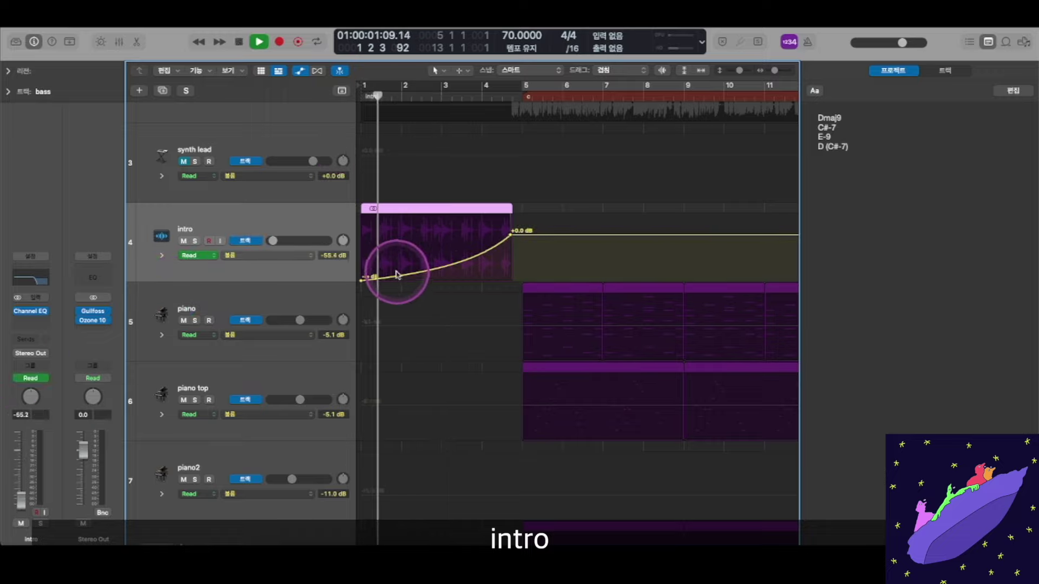
{"action": "key", "text": "super+Up"}
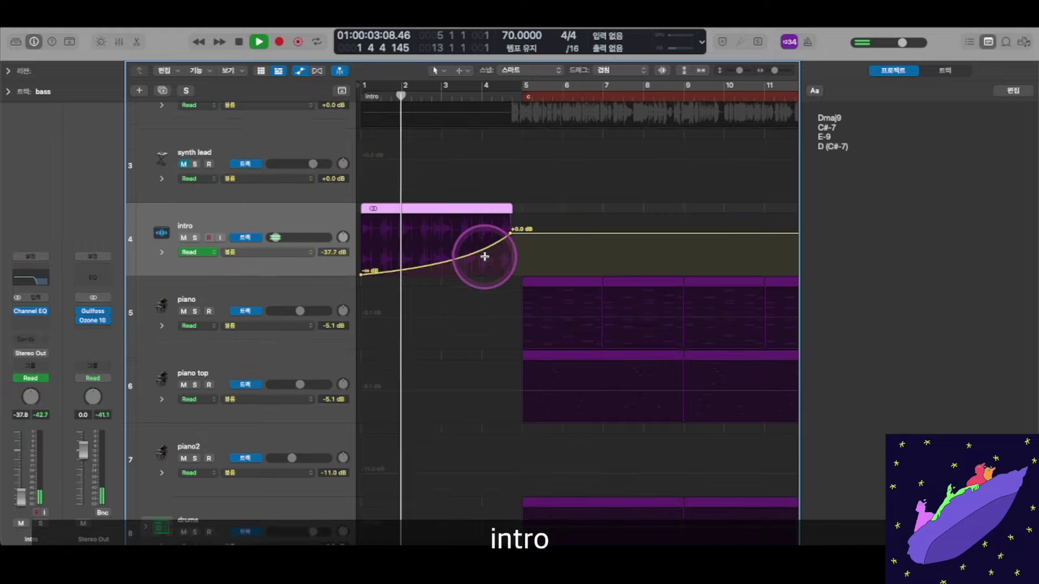
{"action": "key", "text": "super+Up"}
{"action": "key", "text": "super+Up"}
{"action": "key", "text": "super+Down"}
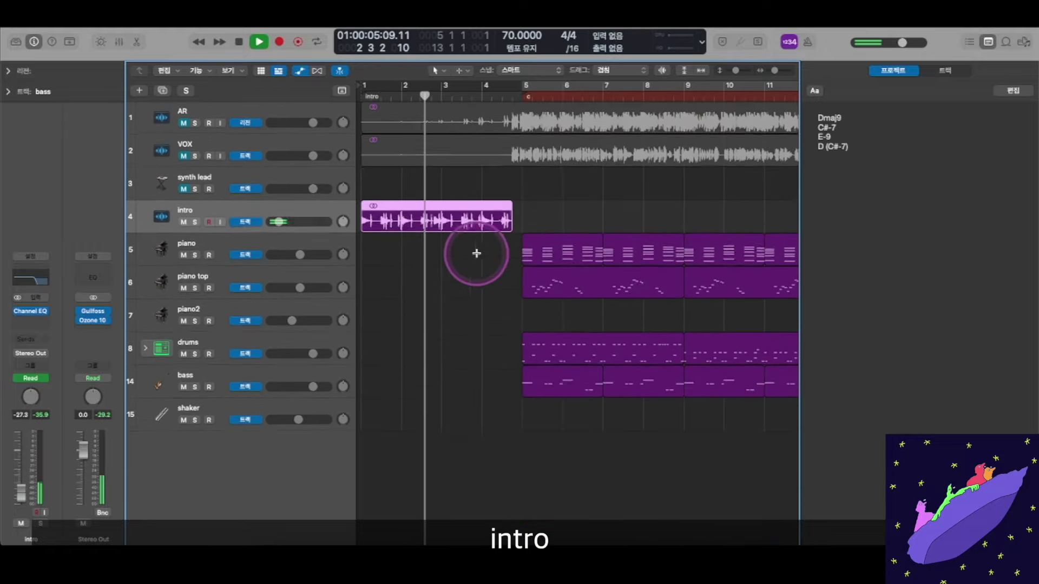
{"action": "scroll", "coordinate": [429, 197], "scroll_direction": "up", "scroll_amount": 2}
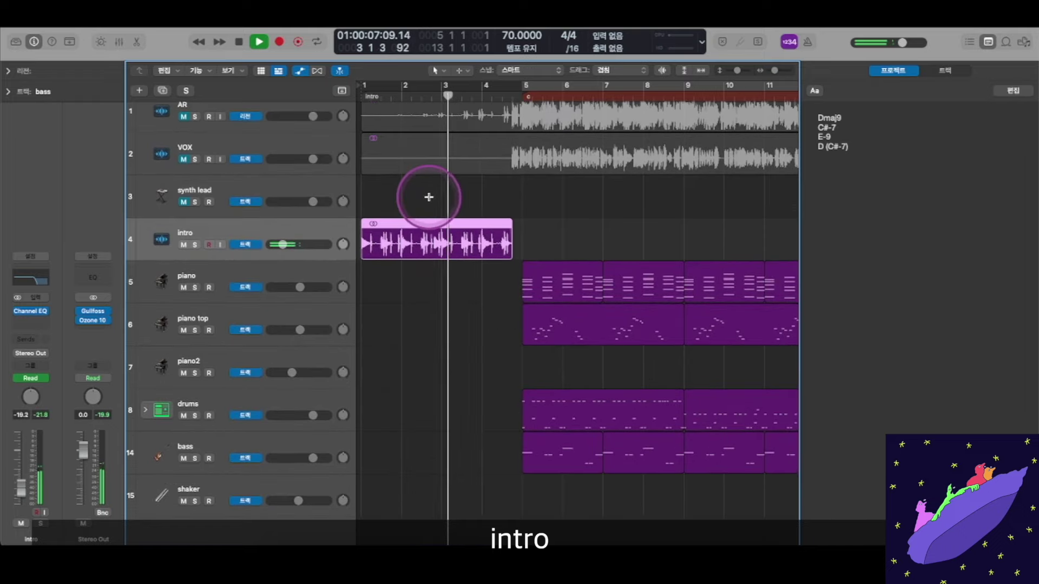
{"action": "scroll", "coordinate": [433, 216], "scroll_direction": "right", "scroll_amount": 2}
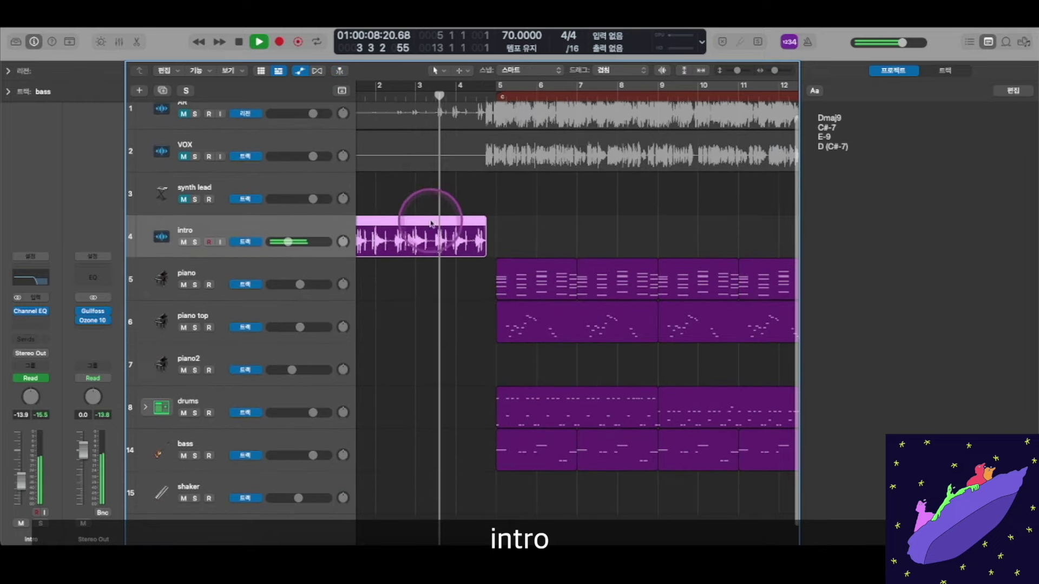
- Unmute the VOX track to hear the vocals enter the chorus, mute it again, and stop playback in bar 5
{"action": "left_click", "coordinate": [186, 157]}
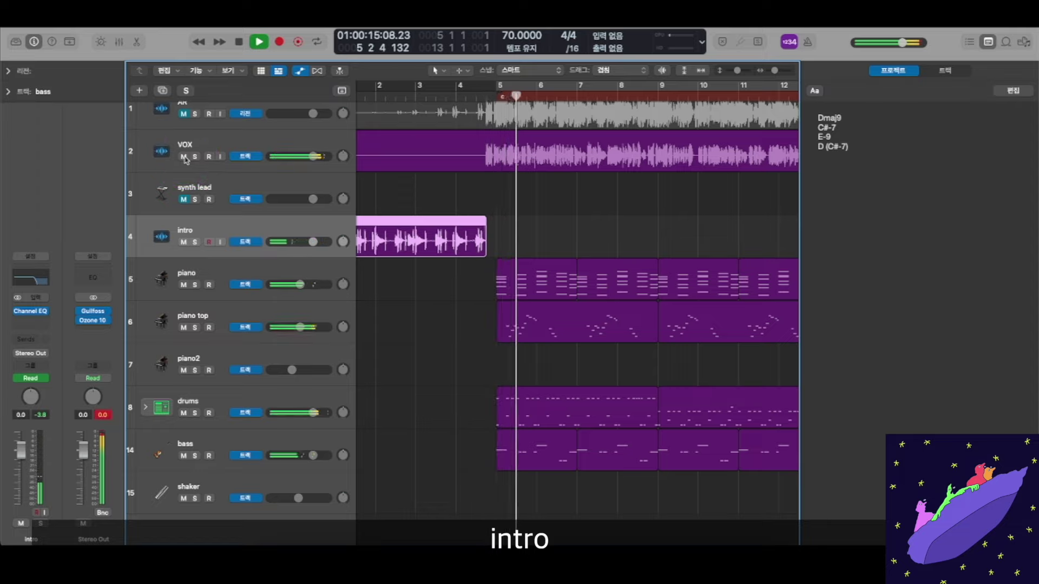
{"action": "left_click", "coordinate": [186, 158]}
{"action": "key", "text": "space"}
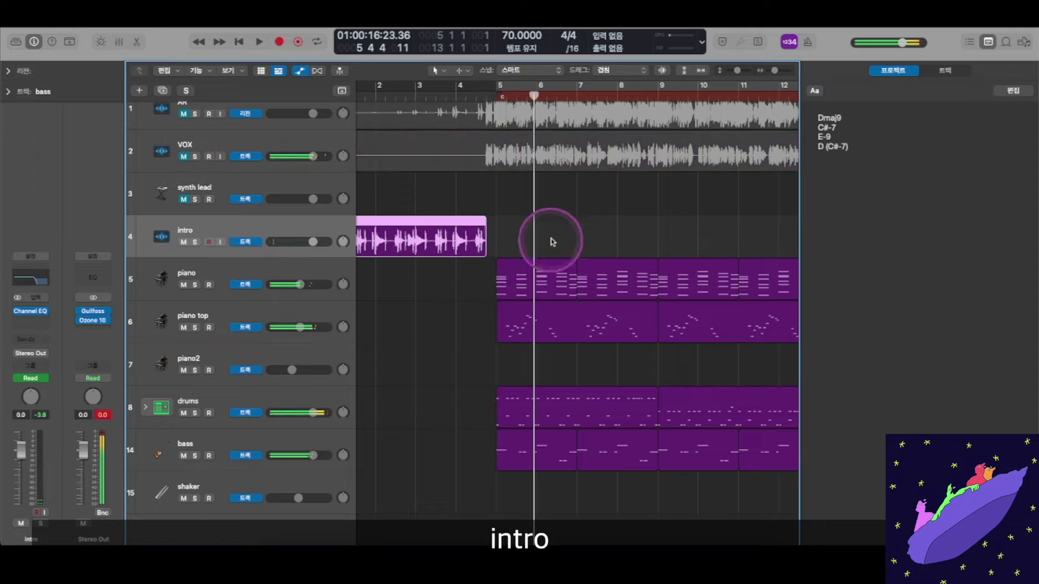
- Deselect the intro region and hide the inspector to widen the tracks area
{"action": "left_click", "coordinate": [552, 241]}
{"action": "scroll", "coordinate": [545, 232], "scroll_direction": "left", "scroll_amount": 3}
{"action": "scroll", "coordinate": [576, 277], "scroll_direction": "left", "scroll_amount": 2}
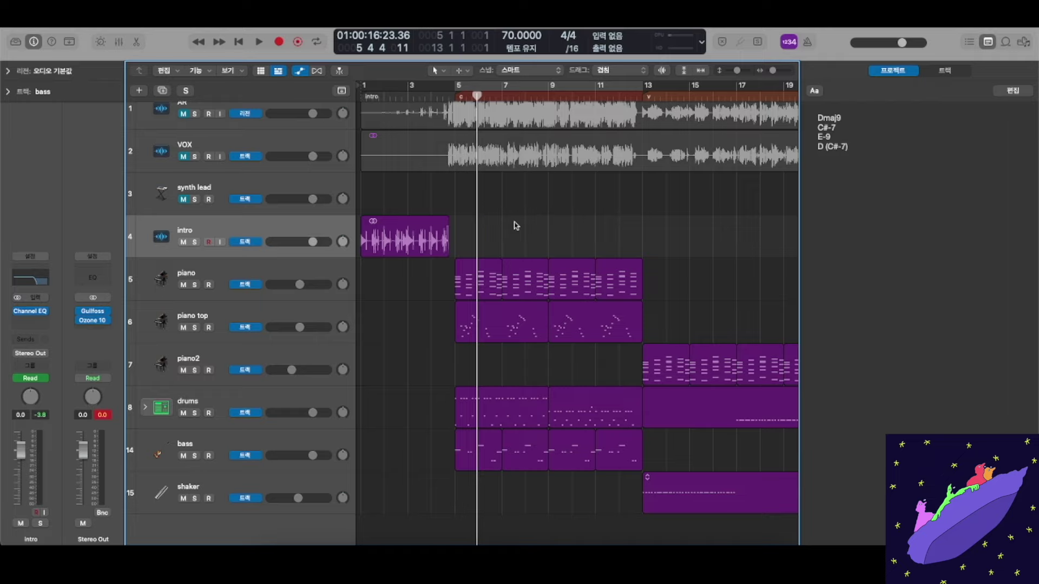
{"action": "scroll", "coordinate": [515, 222], "scroll_direction": "right", "scroll_amount": 1}
{"action": "scroll", "coordinate": [514, 221], "scroll_direction": "down", "scroll_amount": 1}
{"action": "left_click", "coordinate": [515, 221]}
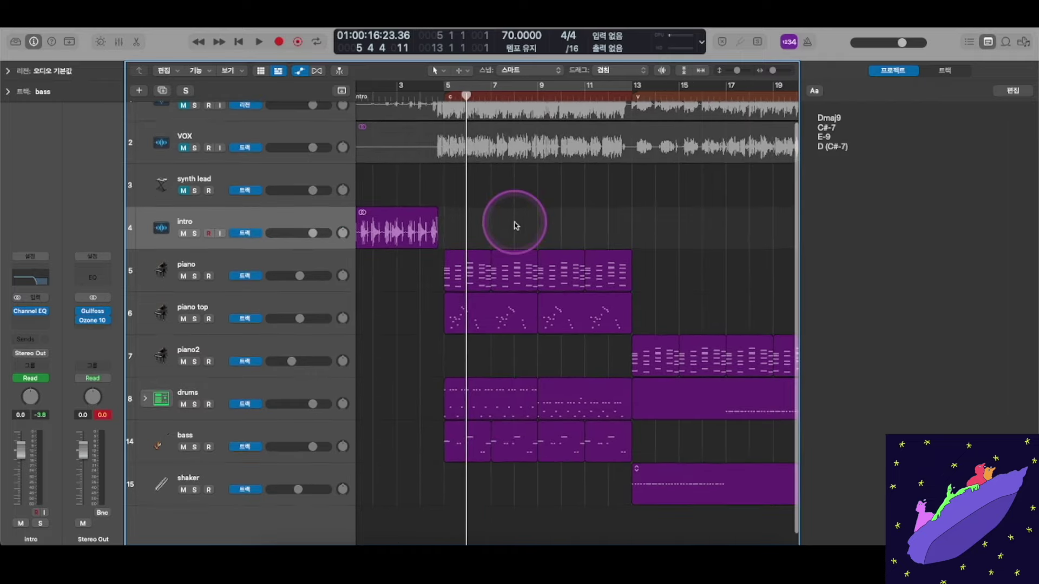
{"action": "left_click", "coordinate": [33, 41]}
{"action": "scroll", "coordinate": [441, 211], "scroll_direction": "left", "scroll_amount": 2}
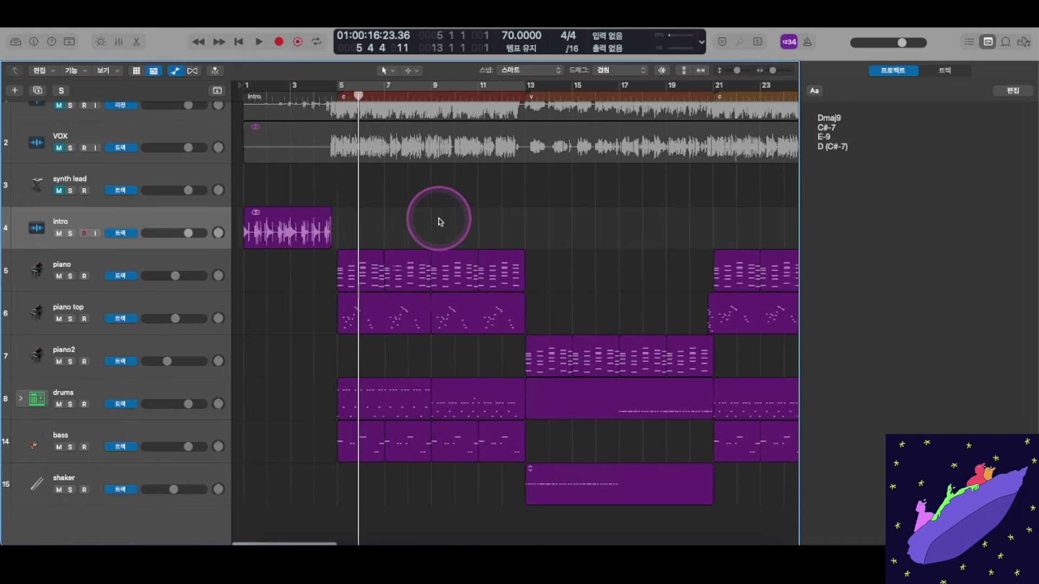
{"action": "scroll", "coordinate": [457, 212], "scroll_direction": "up", "scroll_amount": 2}
{"action": "scroll", "coordinate": [475, 215], "scroll_direction": "left", "scroll_amount": 1}
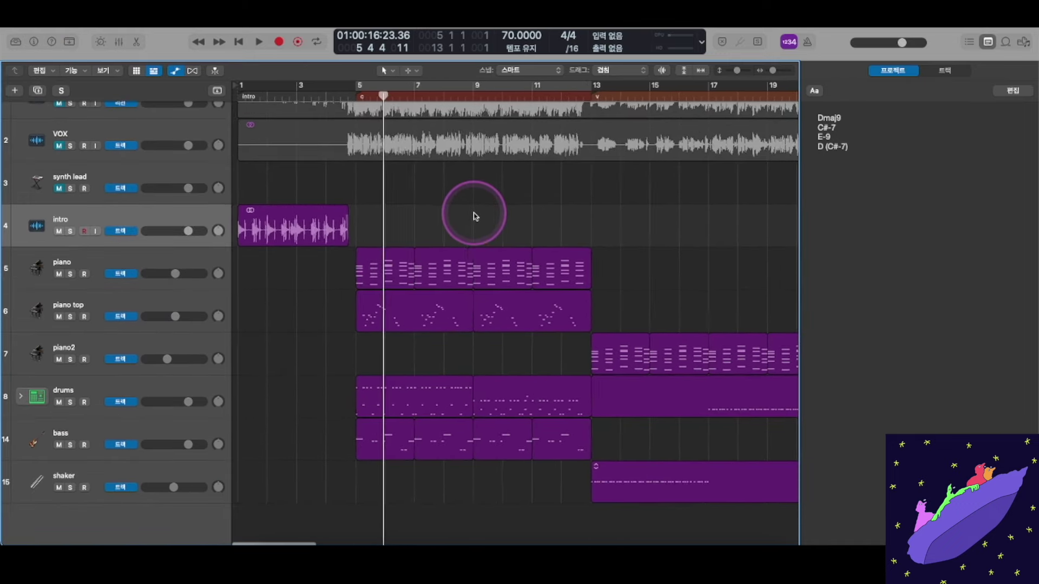
{"action": "scroll", "coordinate": [475, 215], "scroll_direction": "up", "scroll_amount": 2}
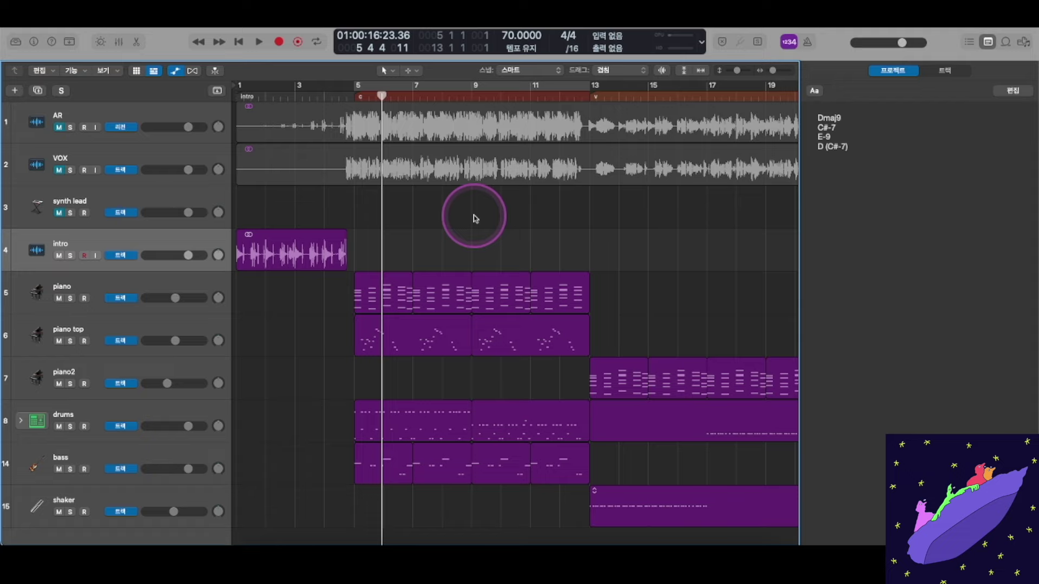
{"action": "scroll", "coordinate": [451, 240], "scroll_direction": "up", "scroll_amount": 1}
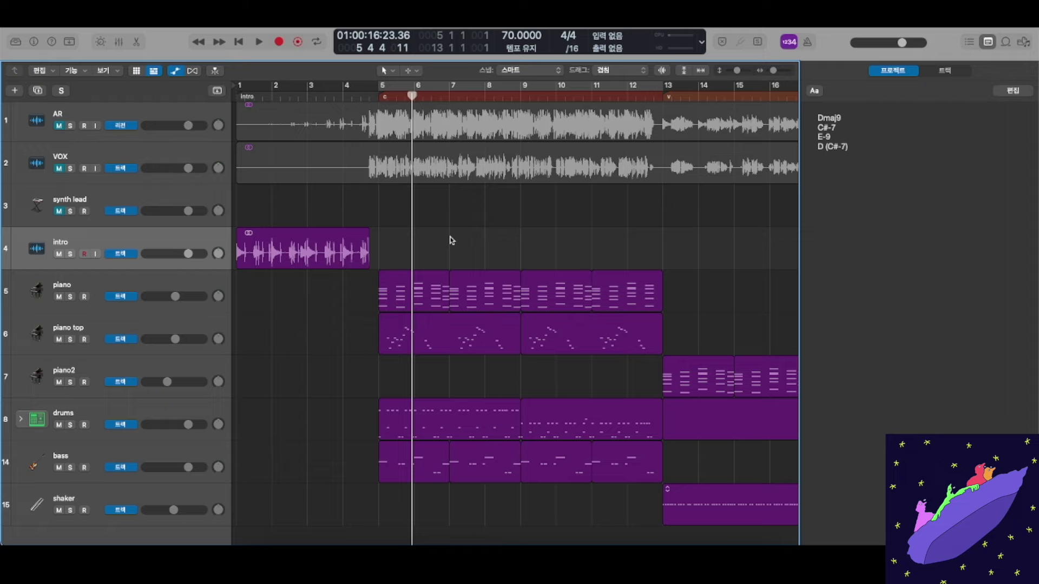
{"action": "scroll", "coordinate": [471, 248], "scroll_direction": "left", "scroll_amount": 2}
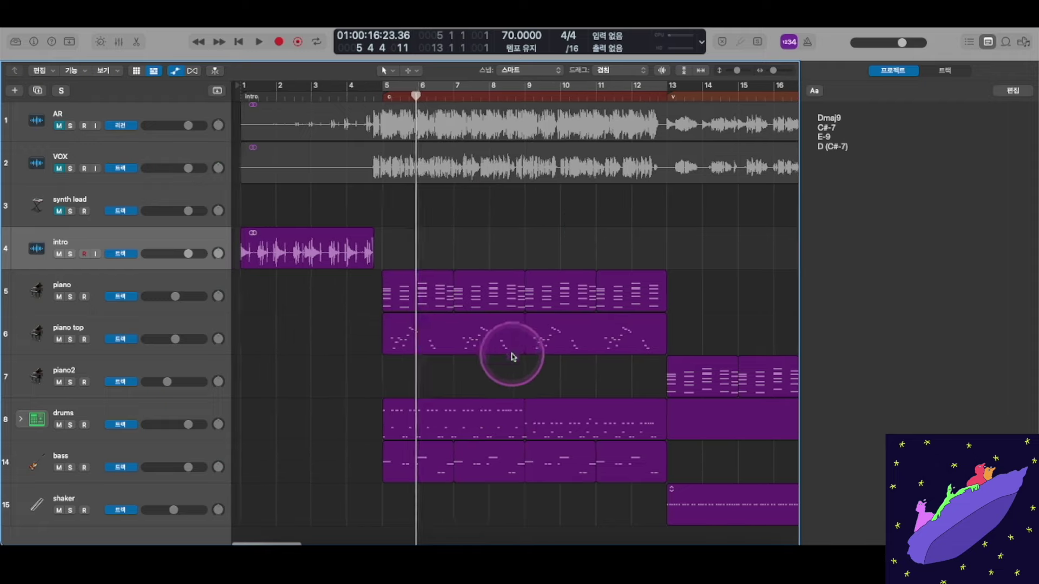
{"action": "scroll", "coordinate": [508, 335], "scroll_direction": "right", "scroll_amount": 2}
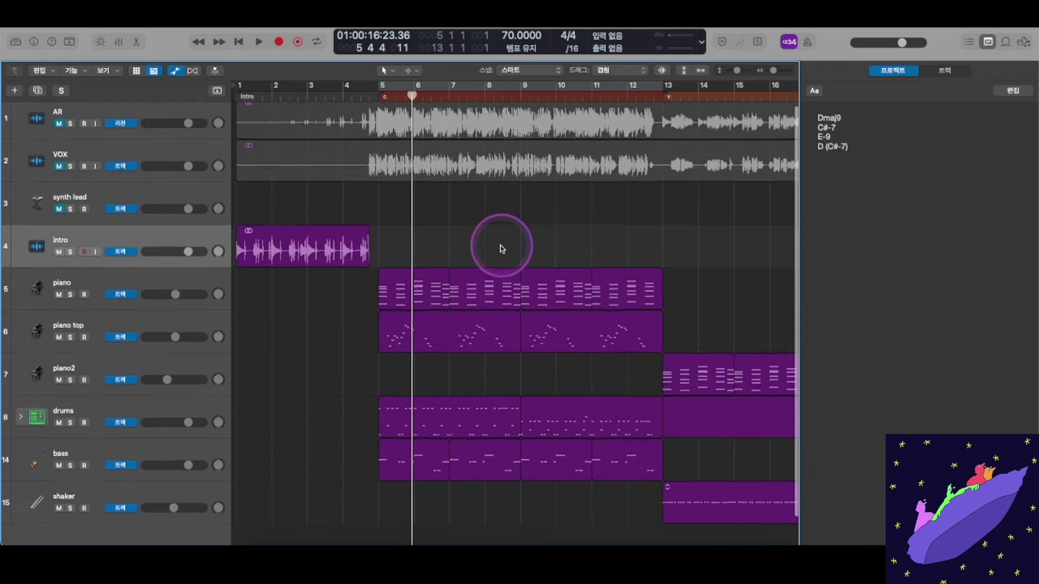
{"action": "scroll", "coordinate": [500, 248], "scroll_direction": "down", "scroll_amount": 2}
{"action": "scroll", "coordinate": [479, 247], "scroll_direction": "up", "scroll_amount": 1}
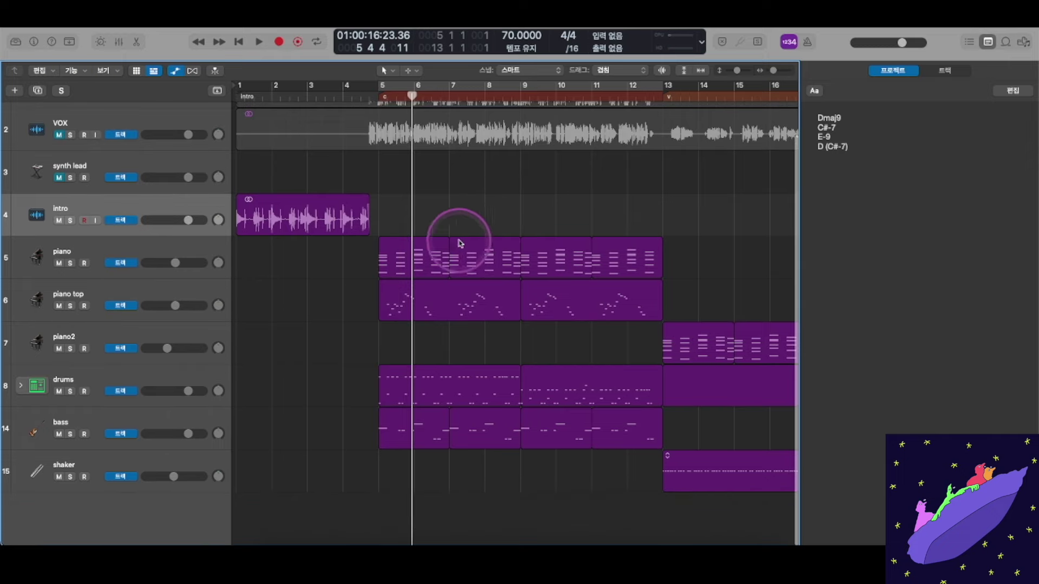
{"action": "scroll", "coordinate": [507, 195], "scroll_direction": "down", "scroll_amount": 3}
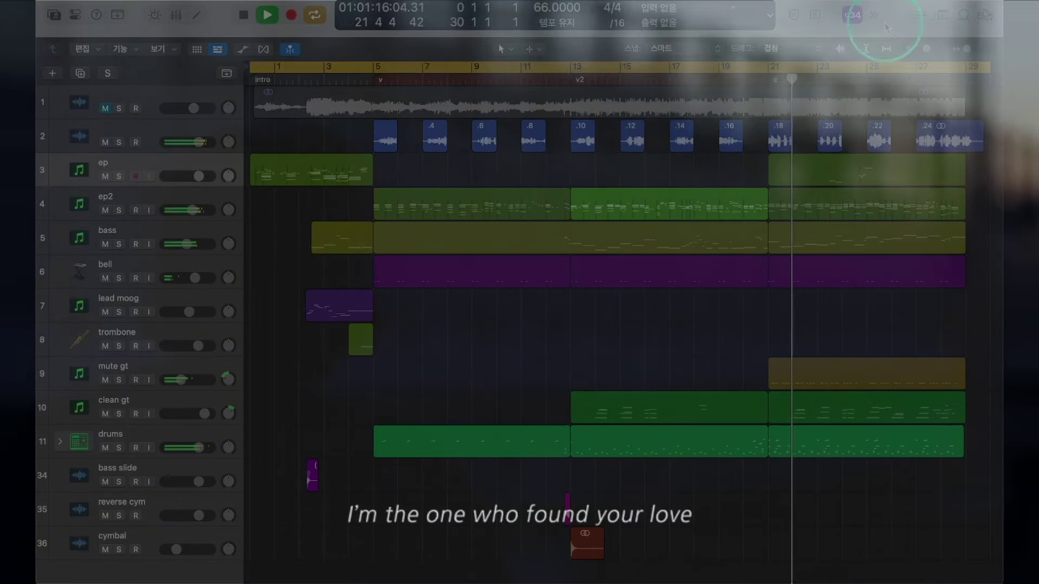
{"action": "left_click", "coordinate": [873, 16]}
{"action": "left_click", "coordinate": [872, 12]}
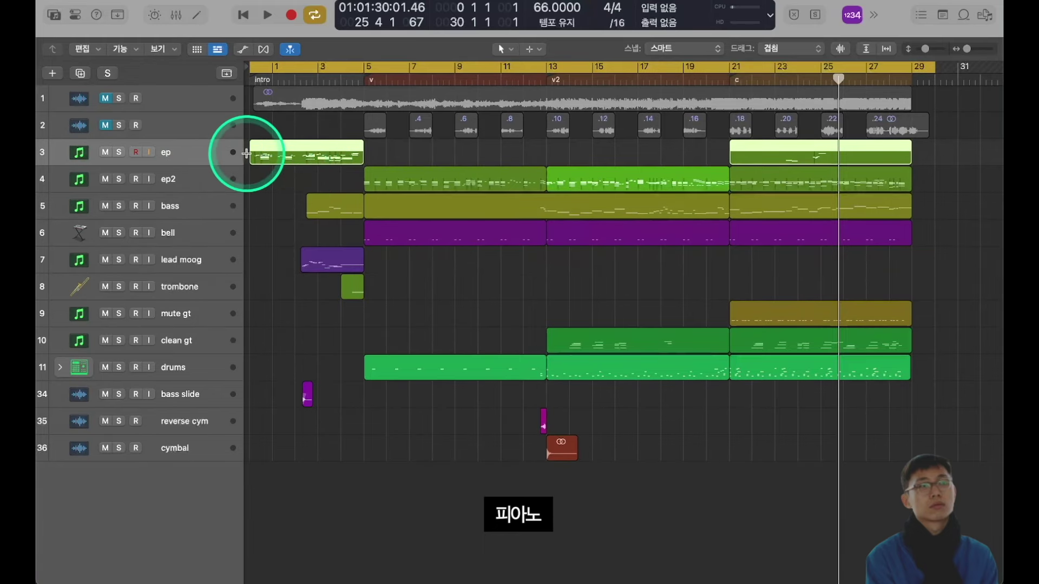
- Enlarge the track heights, deselect the ep regions, and solo the ep and ep2 tracks
{"action": "key", "text": "super+Down"}
{"action": "left_click", "coordinate": [278, 111]}
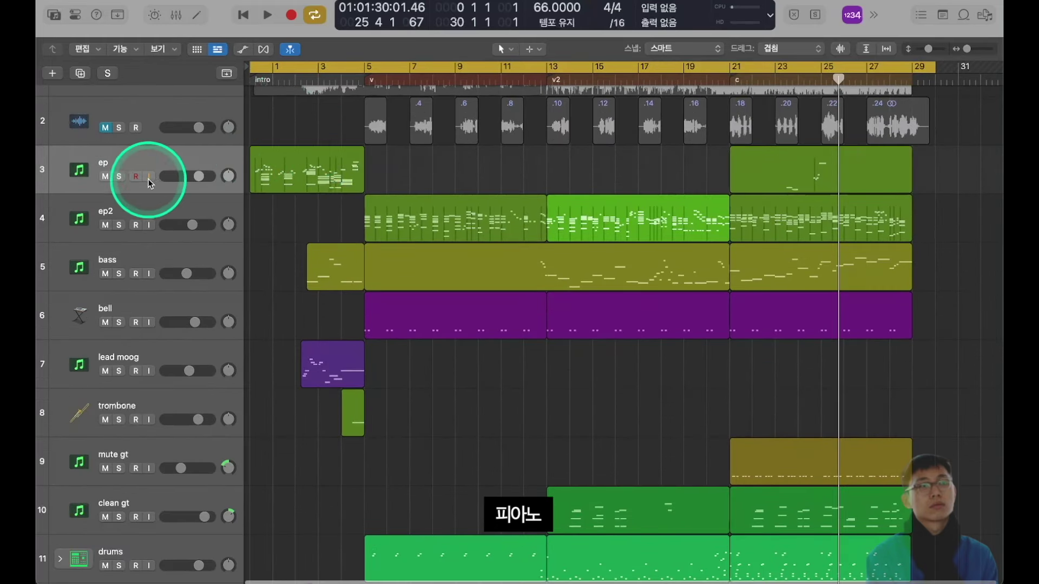
{"action": "left_click", "coordinate": [119, 176]}
{"action": "left_click", "coordinate": [118, 225]}
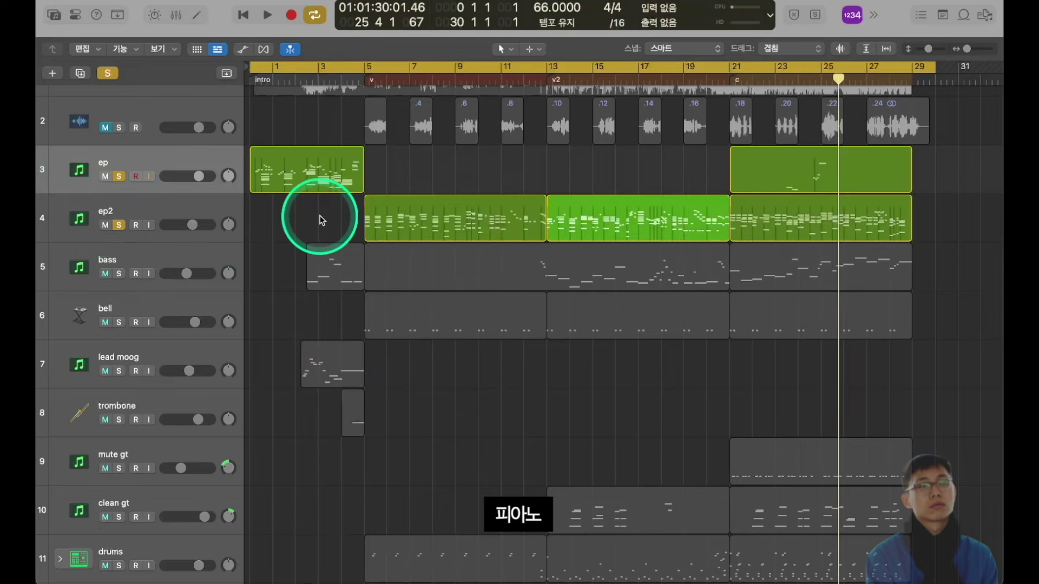
- Play the soloed ep intro from the project start, stop at bar 1, and open its region in the Piano Roll
{"action": "left_click", "coordinate": [247, 79]}
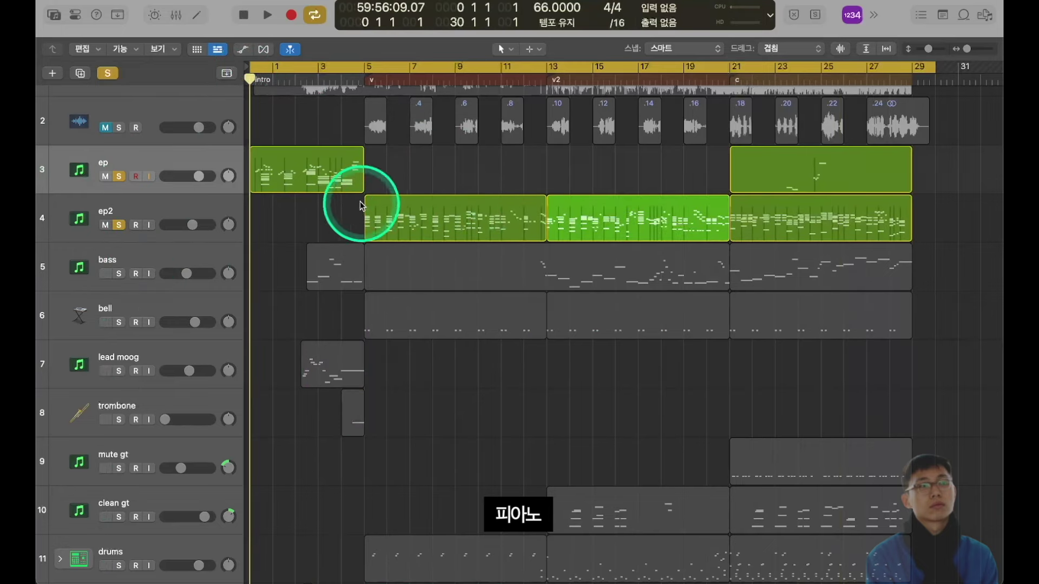
{"action": "key", "text": "space"}
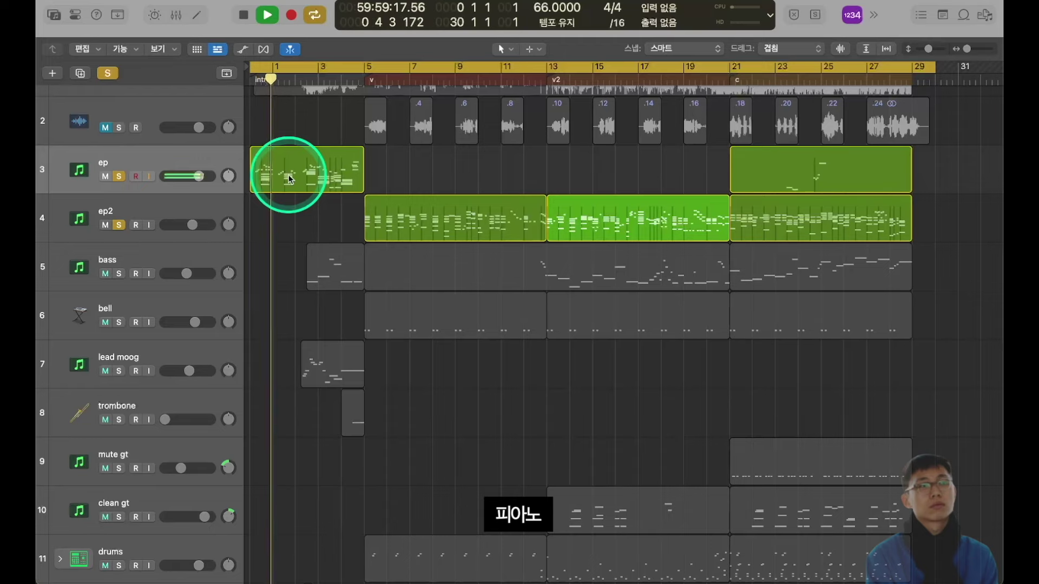
{"action": "key", "text": "space"}
{"action": "double_click", "coordinate": [290, 178]}
{"action": "left_click", "coordinate": [332, 317]}
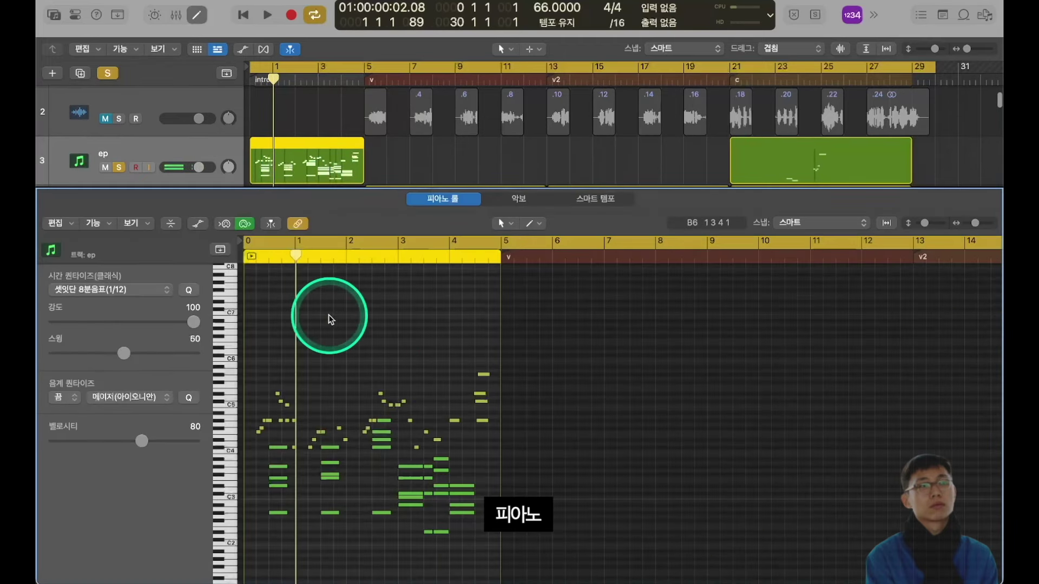
- Play the soloed ep2 part from bar 5 at the start of the verse, and stop in bar 6
{"action": "left_click", "coordinate": [349, 140]}
{"action": "scroll", "coordinate": [349, 139], "scroll_direction": "down", "scroll_amount": 2}
{"action": "left_click", "coordinate": [364, 79]}
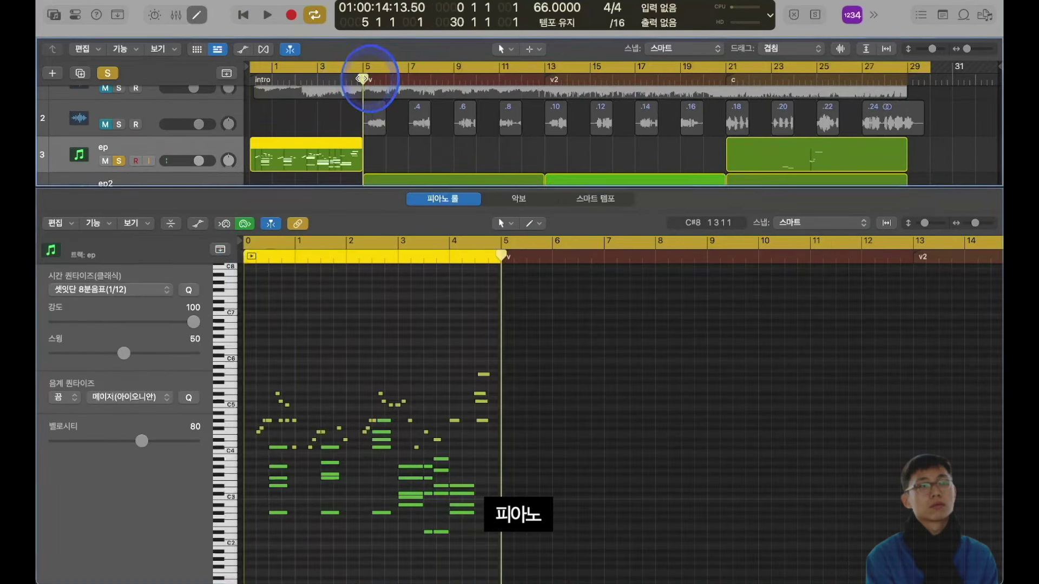
{"action": "key", "text": "space"}
{"action": "scroll", "coordinate": [426, 149], "scroll_direction": "down", "scroll_amount": 3}
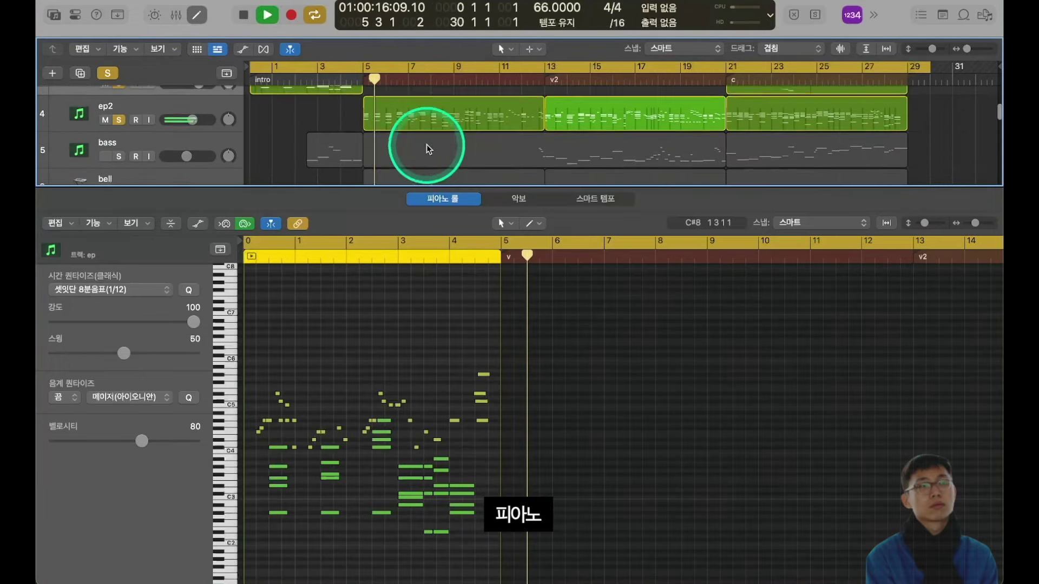
{"action": "scroll", "coordinate": [426, 149], "scroll_direction": "up", "scroll_amount": 1}
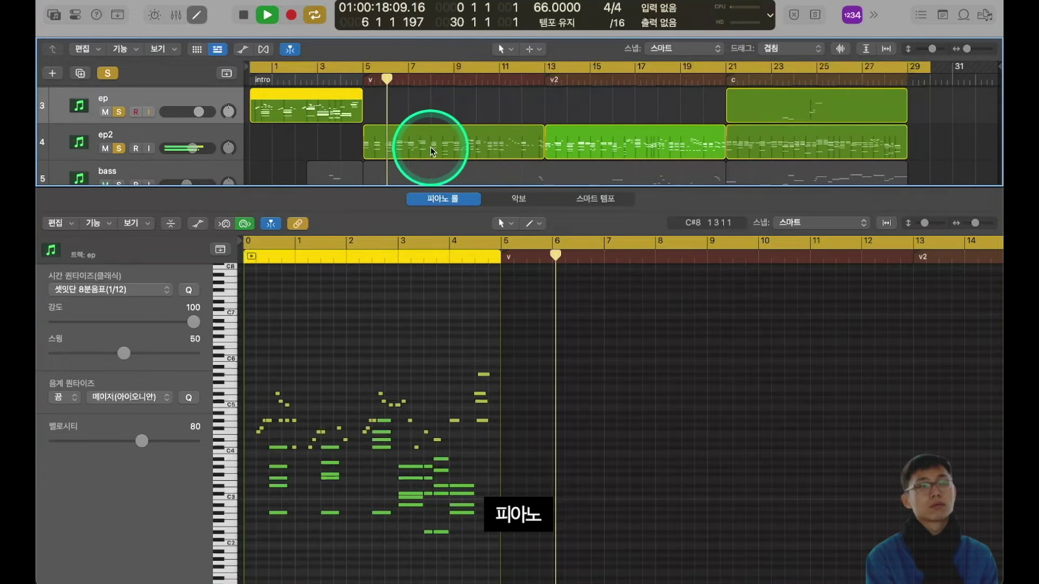
{"action": "left_click", "coordinate": [431, 352]}
{"action": "key", "text": "space"}
- Play the soloed ep intro from the project start while examining its notes in the Piano Roll, and stop in bar 5
{"action": "left_click", "coordinate": [254, 244]}
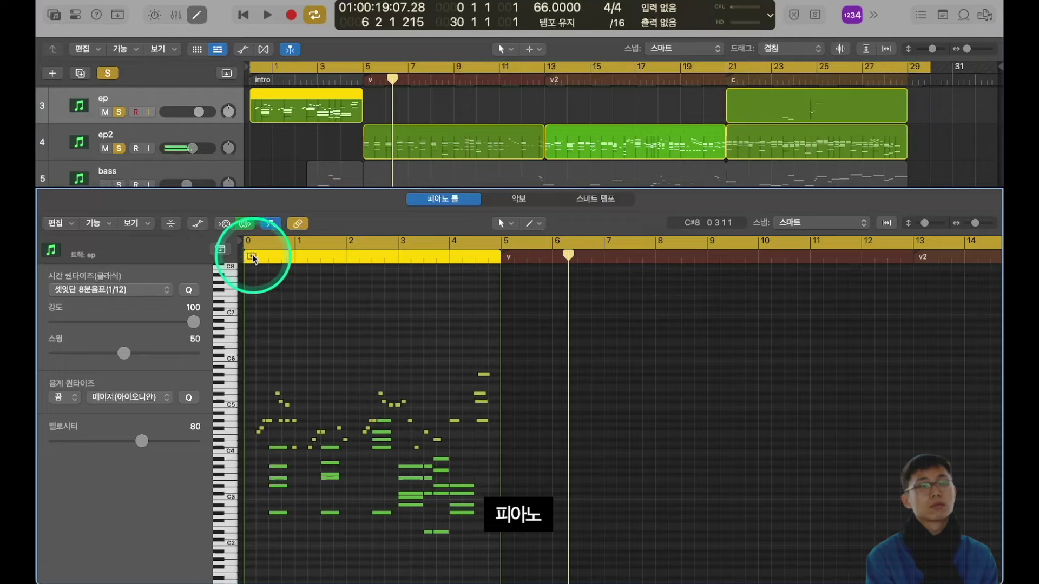
{"action": "left_click", "coordinate": [299, 327]}
{"action": "key", "text": "super+Right"}
{"action": "key", "text": "super+Right"}
{"action": "key", "text": "super+Right"}
{"action": "key", "text": "super+Right"}
{"action": "key", "text": "super+Right"}
{"action": "key", "text": "super+Right"}
{"action": "key", "text": "super+Right"}
{"action": "key", "text": "super+Left"}
{"action": "key", "text": "super+Left"}
{"action": "key", "text": "super+Left"}
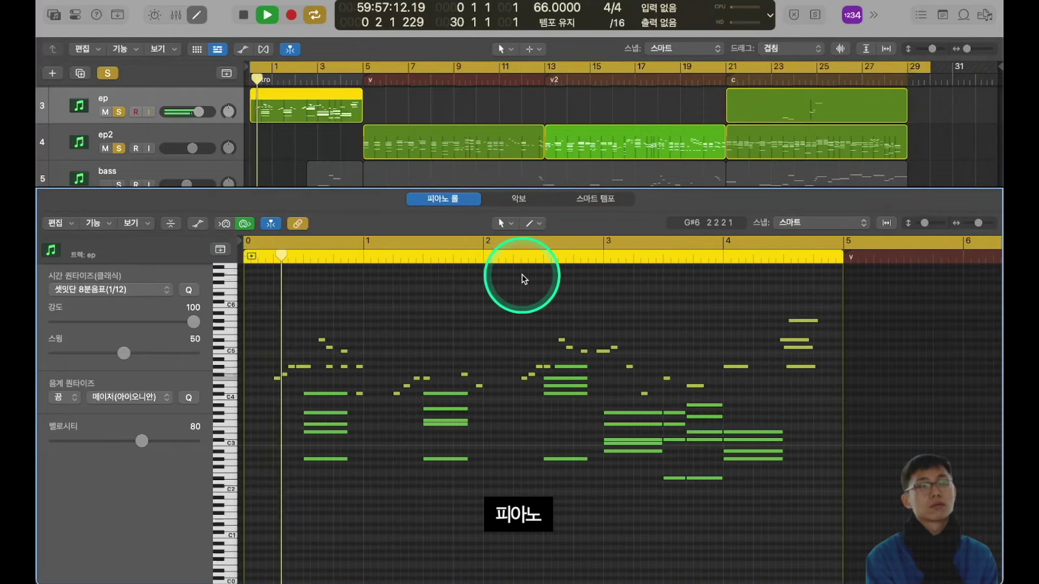
{"action": "scroll", "coordinate": [521, 275], "scroll_direction": "down", "scroll_amount": 3}
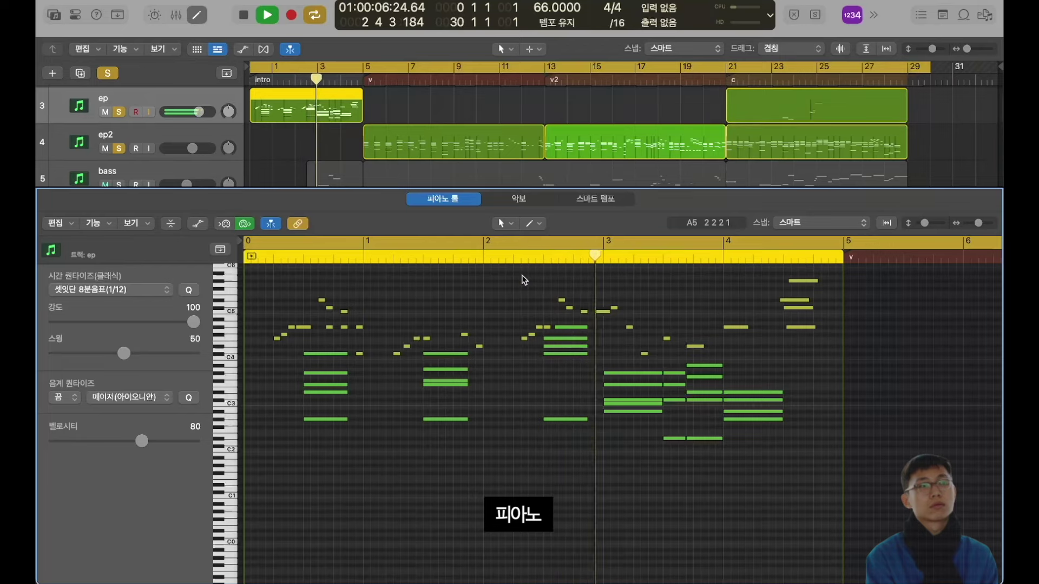
{"action": "left_click", "coordinate": [521, 276]}
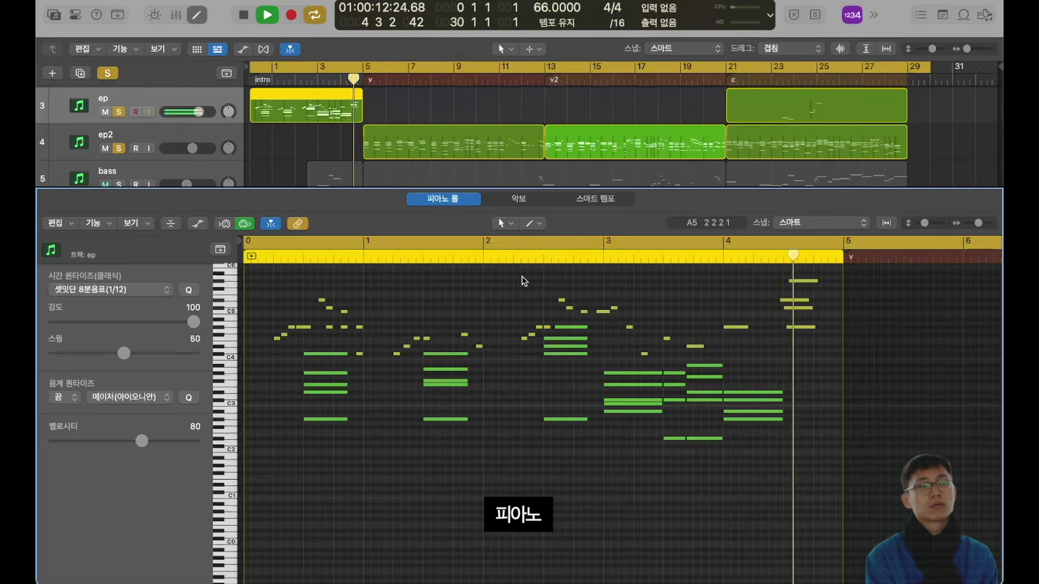
{"action": "left_click", "coordinate": [521, 276]}
{"action": "left_click", "coordinate": [352, 187]}
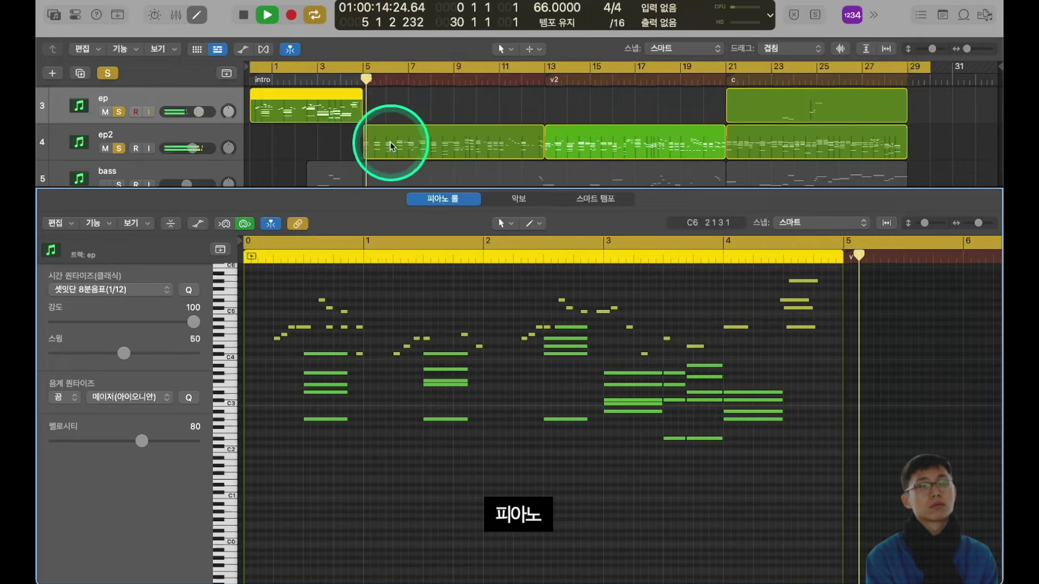
{"action": "key", "text": "space"}
- Show the ep2 verse region's notes in the Piano Roll and enlarge the editor, with cycle mode off
{"action": "left_click", "coordinate": [422, 142]}
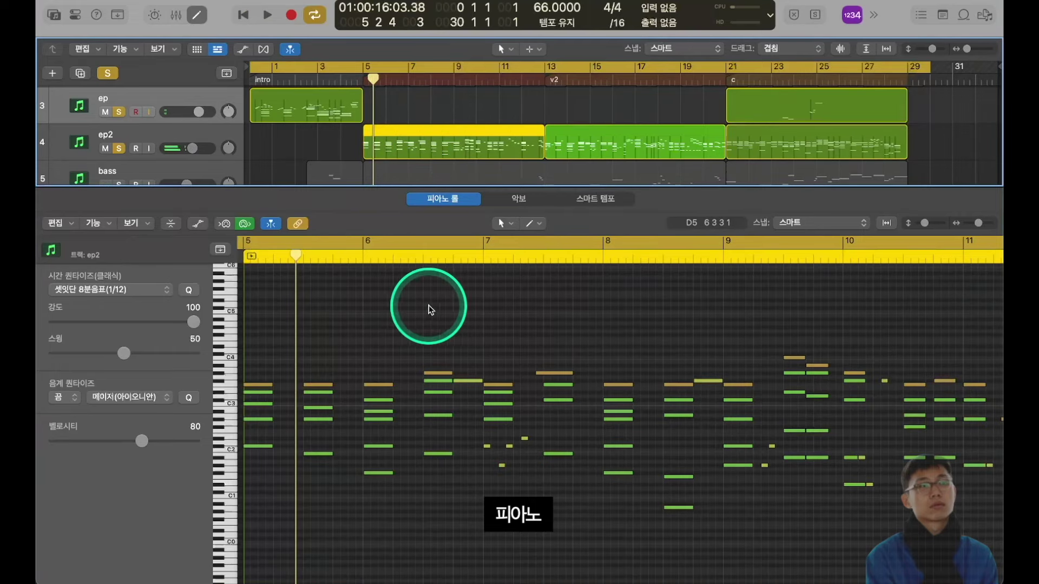
{"action": "scroll", "coordinate": [413, 309], "scroll_direction": "down", "scroll_amount": 3}
{"action": "scroll", "coordinate": [412, 309], "scroll_direction": "down", "scroll_amount": 3}
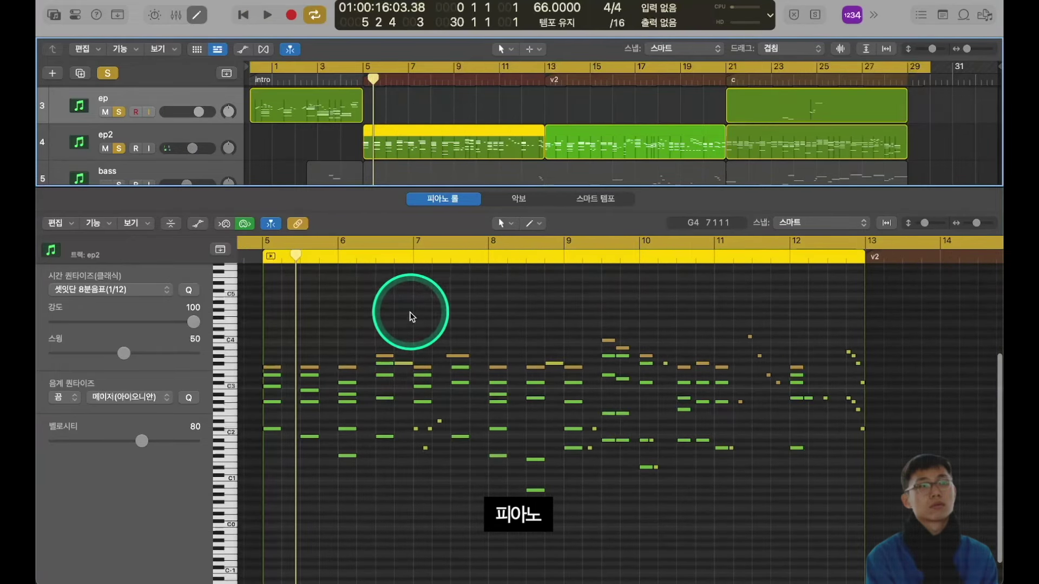
{"action": "left_click", "coordinate": [258, 256]}
{"action": "left_click_drag", "start_coordinate": [343, 186], "coordinate": [373, 139]}
{"action": "left_click", "coordinate": [402, 105]}
{"action": "left_click", "coordinate": [387, 359]}
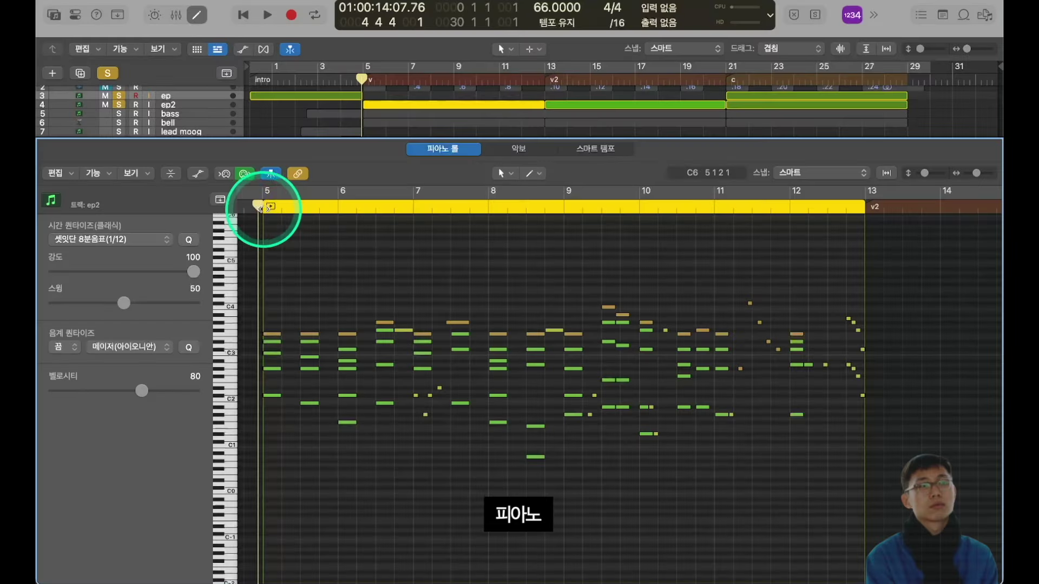
- Play the soloed ep2 verse part from just before bar 5, and stop in bar 13
{"action": "left_click", "coordinate": [267, 207]}
{"action": "key", "text": "space"}
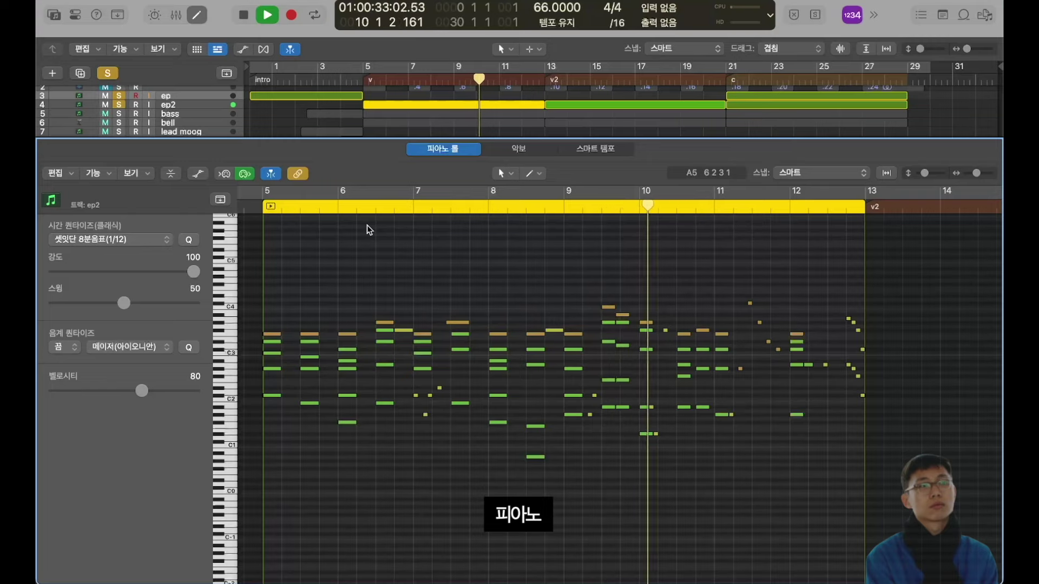
{"action": "left_click", "coordinate": [404, 248]}
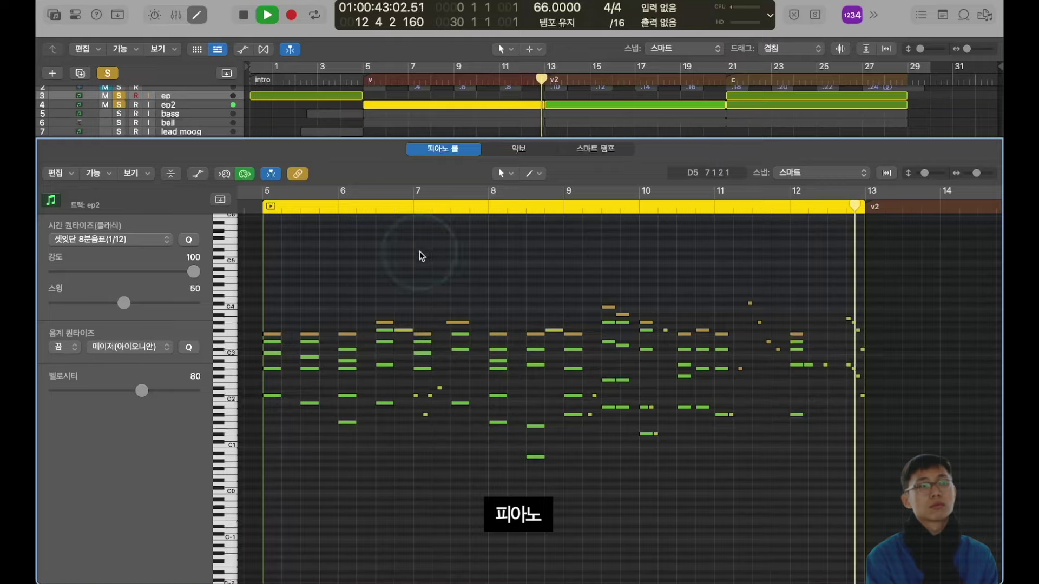
{"action": "left_click", "coordinate": [418, 250]}
{"action": "key", "text": "space"}
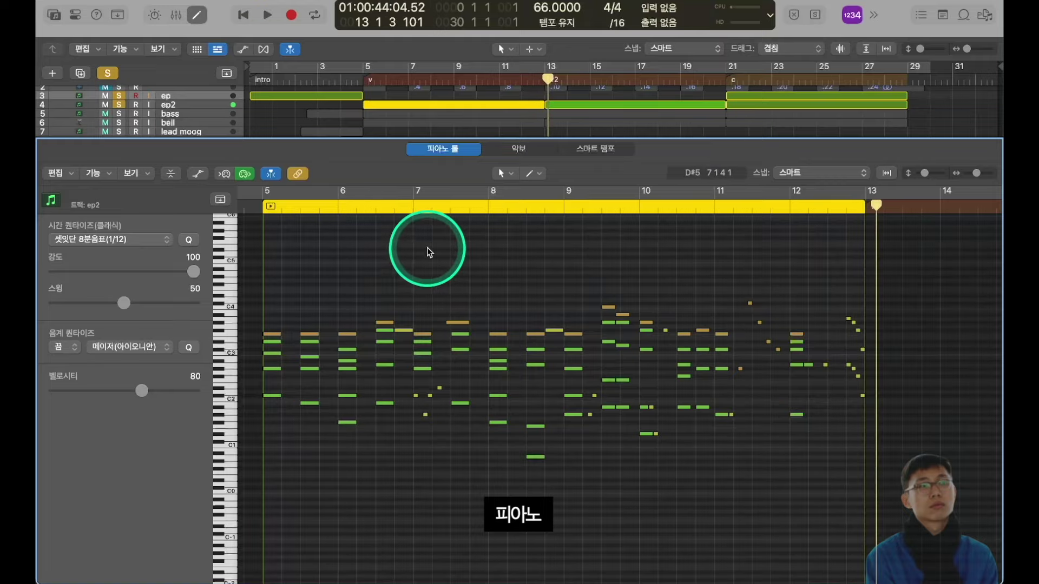
- Close the Piano Roll and solo the bass track in place of the ep tracks
{"action": "key", "text": "p"}
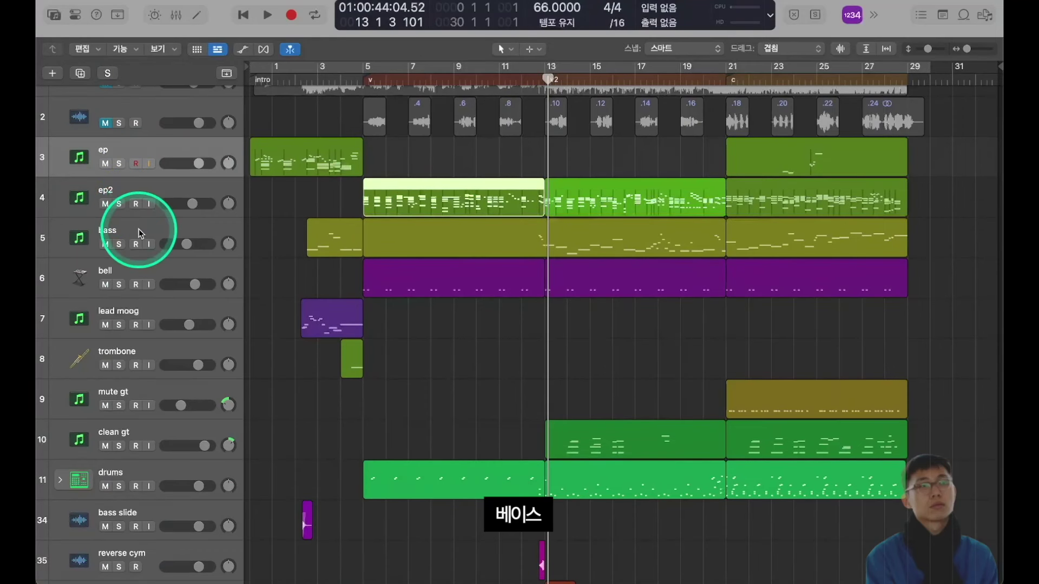
{"action": "left_click", "coordinate": [139, 229]}
{"action": "left_click", "coordinate": [119, 244]}
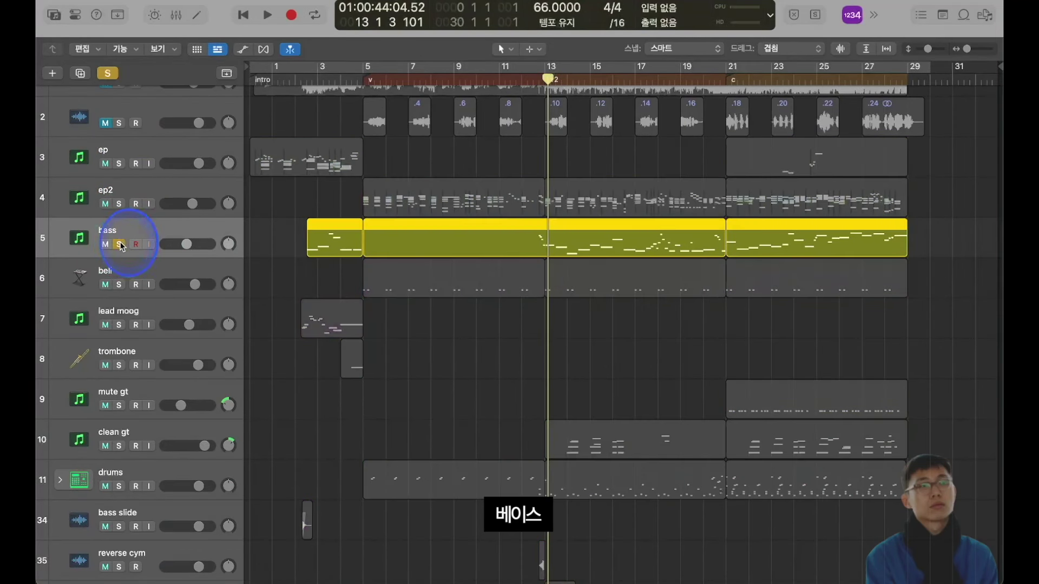
- Move the playhead to bar 12 and open the bass regions in the Piano Roll
{"action": "left_click", "coordinate": [533, 78]}
{"action": "scroll", "coordinate": [570, 197], "scroll_direction": "up", "scroll_amount": 2}
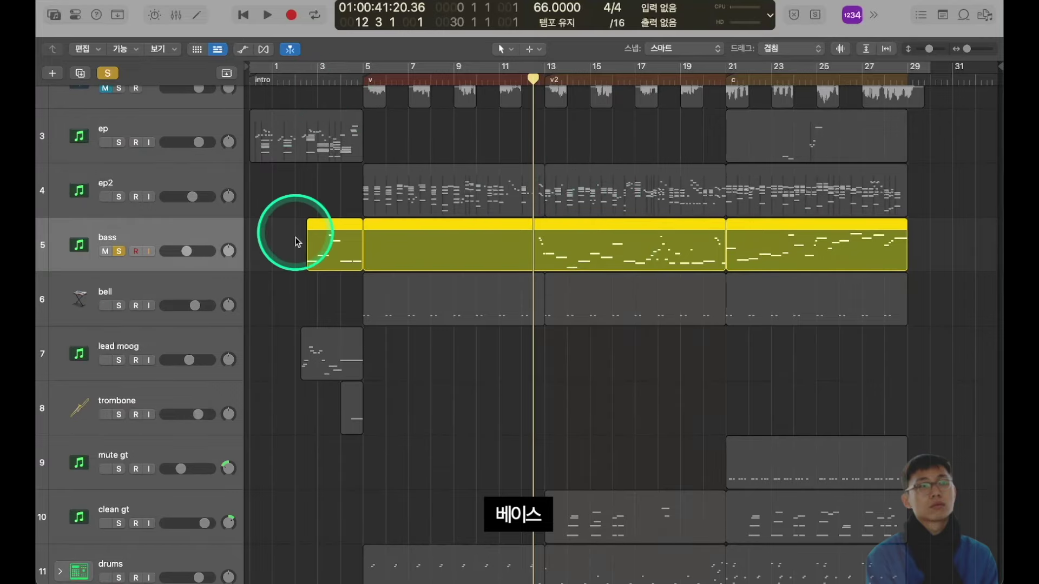
{"action": "double_click", "coordinate": [606, 251]}
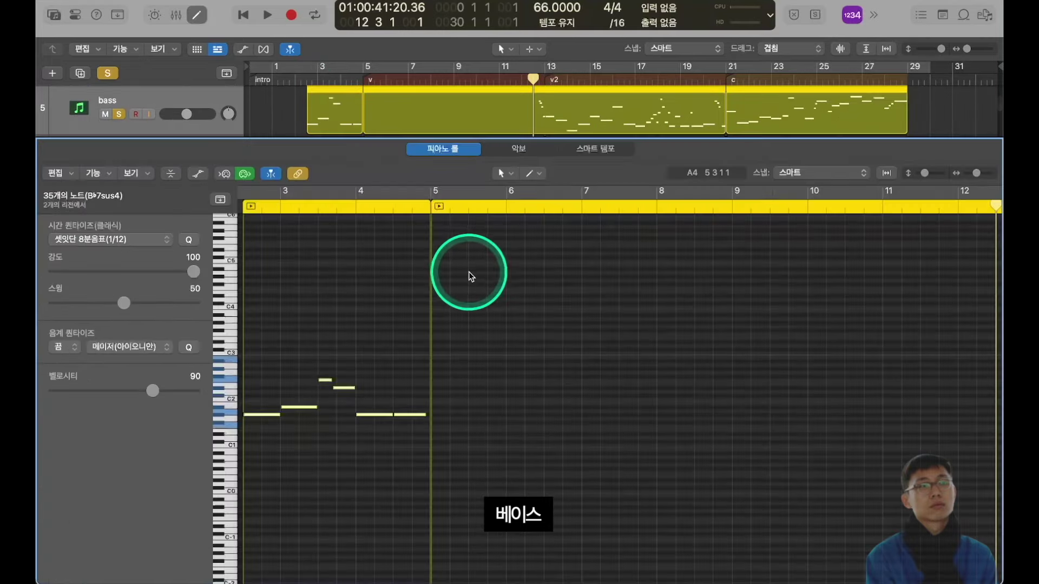
- Play the soloed bass line from bar 12 while examining its notes in the Piano Roll, and stop in bar 18
{"action": "key", "text": "space"}
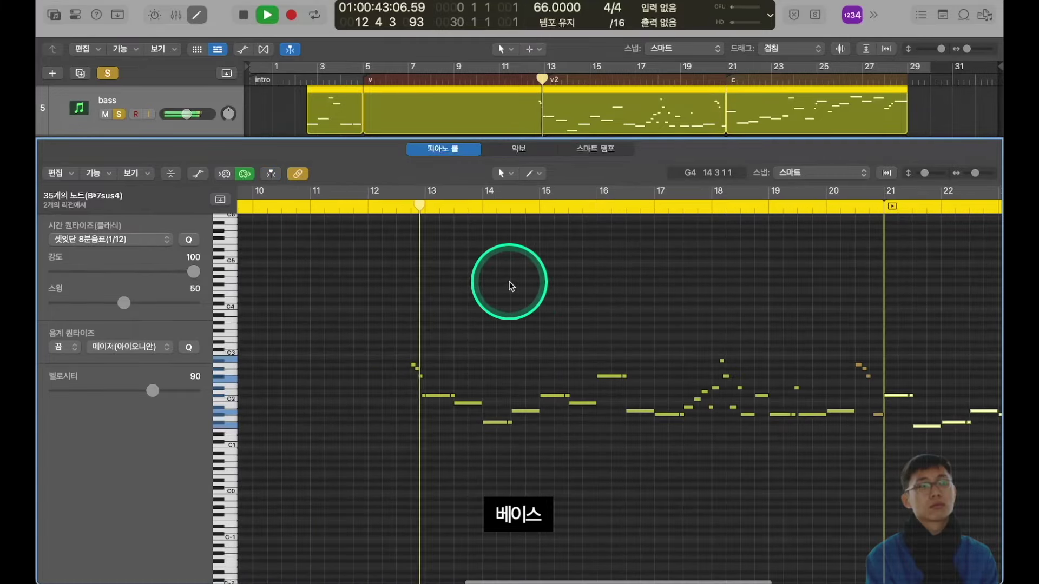
{"action": "scroll", "coordinate": [523, 294], "scroll_direction": "up", "scroll_amount": 3}
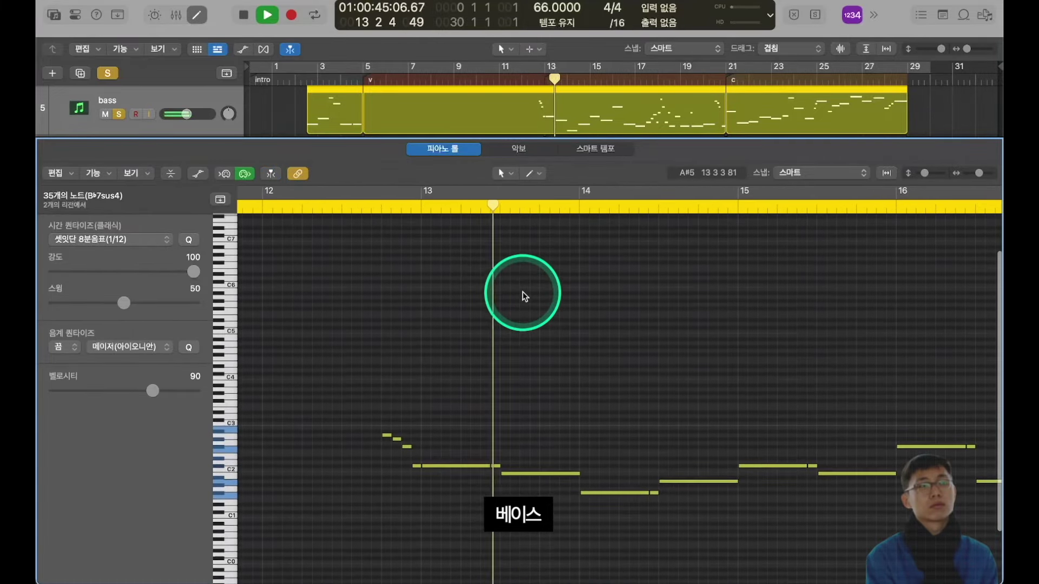
{"action": "scroll", "coordinate": [524, 293], "scroll_direction": "down", "scroll_amount": 3}
{"action": "key", "text": "super+Down"}
{"action": "key", "text": "super+Down"}
{"action": "key", "text": "super+Down"}
{"action": "key", "text": "super+Down"}
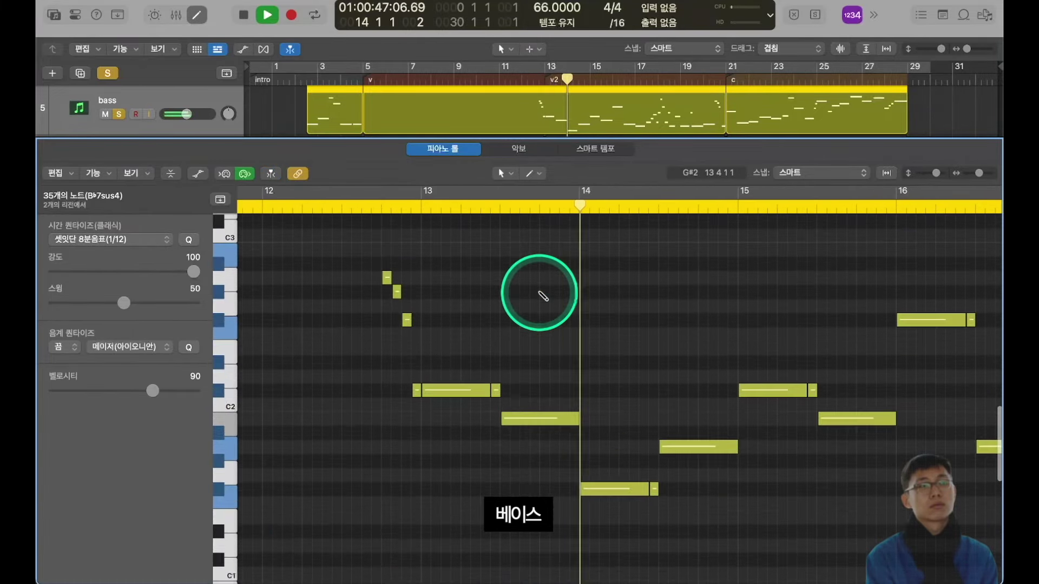
{"action": "key", "text": "super+Left"}
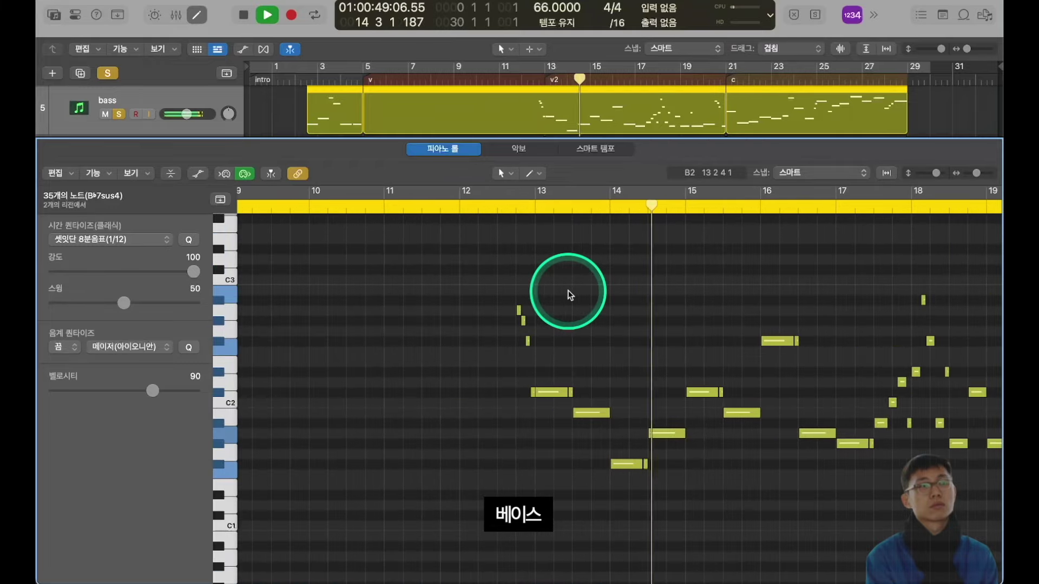
{"action": "key", "text": "super+Left"}
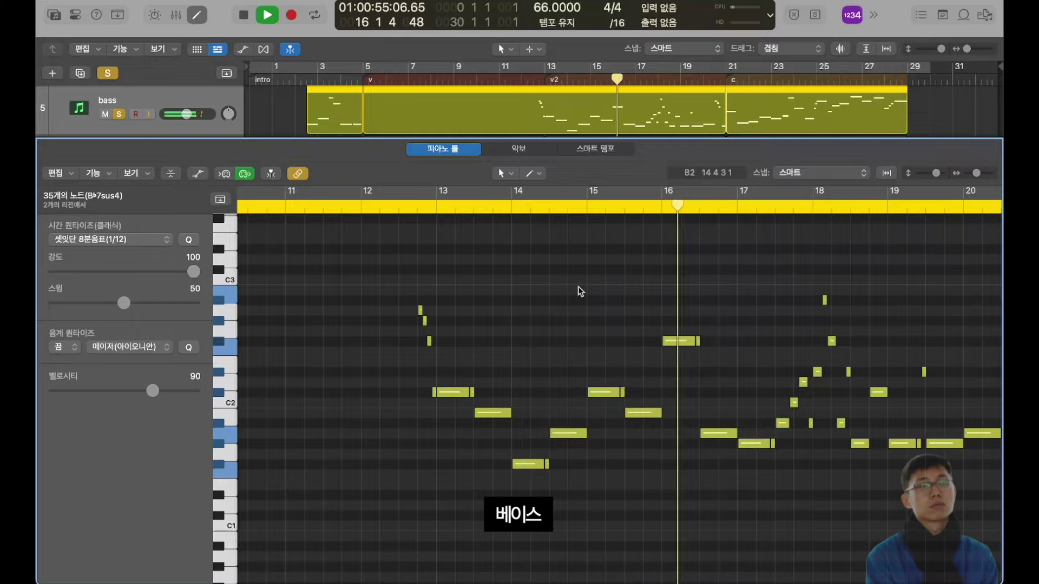
{"action": "scroll", "coordinate": [577, 290], "scroll_direction": "right", "scroll_amount": 5}
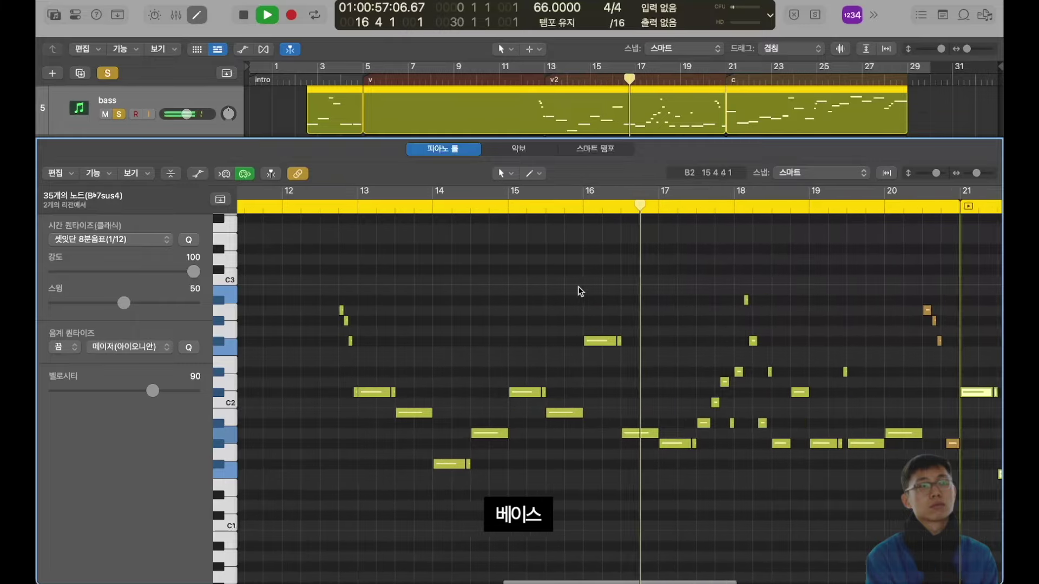
{"action": "left_click", "coordinate": [742, 198]}
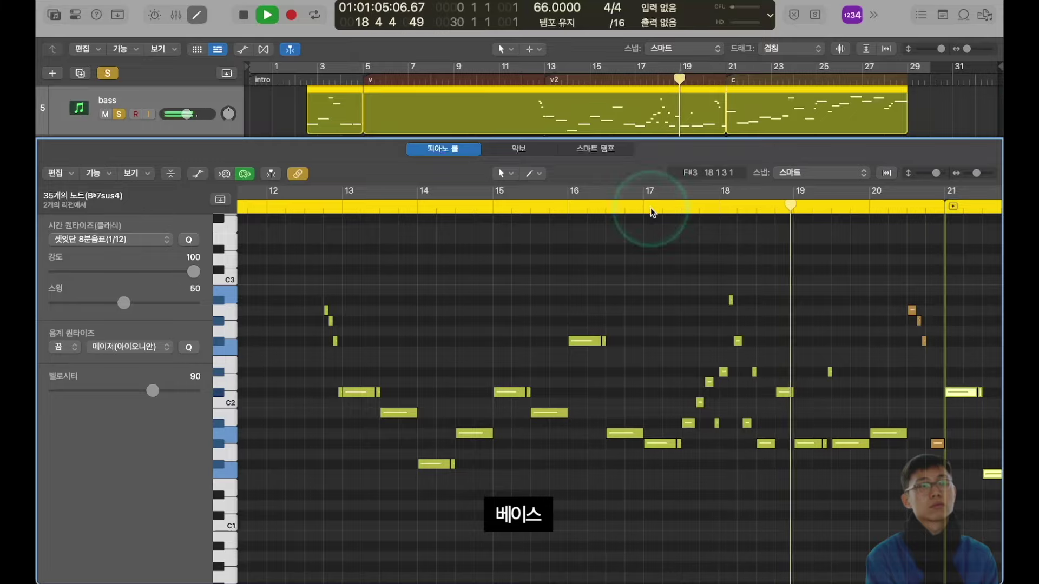
{"action": "key", "text": "space"}
- Close the Piano Roll, move the drums track above the ep track, and solo it in place of the bass
{"action": "left_click", "coordinate": [527, 277]}
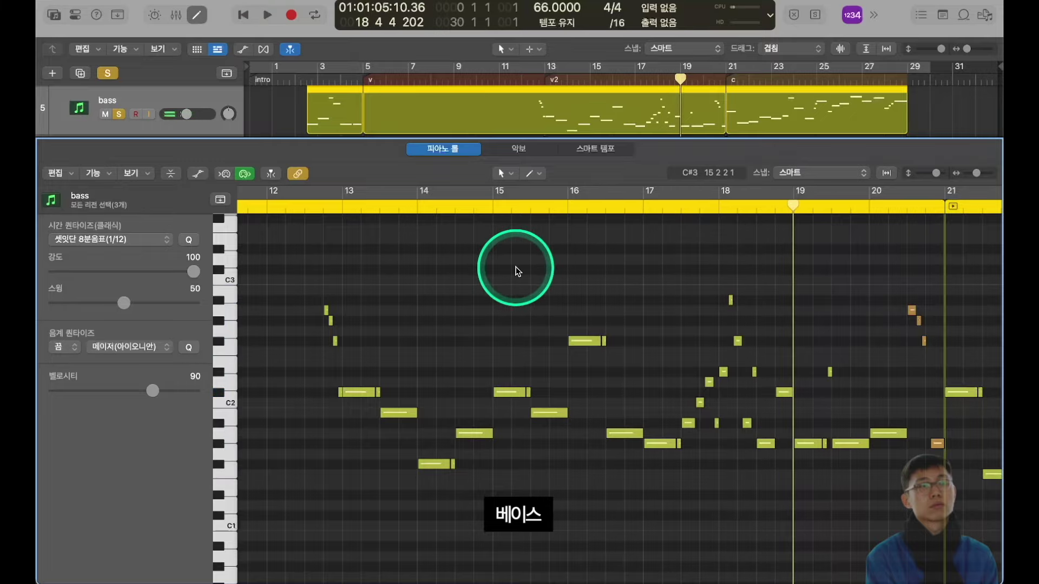
{"action": "left_click", "coordinate": [428, 278]}
{"action": "key", "text": "e"}
{"action": "scroll", "coordinate": [577, 181], "scroll_direction": "up", "scroll_amount": 5}
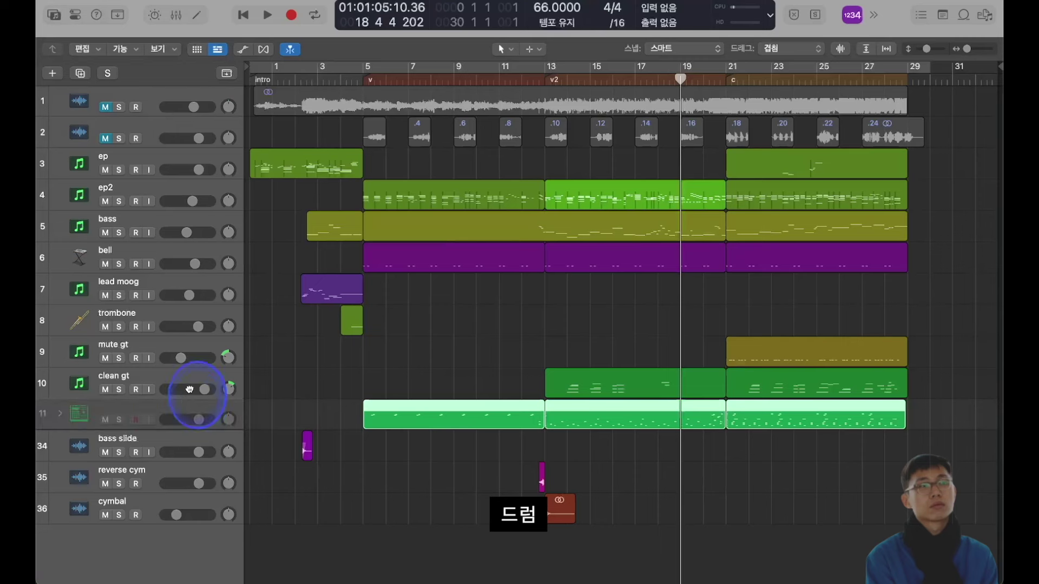
{"action": "left_click_drag", "start_coordinate": [198, 397], "coordinate": [220, 158]}
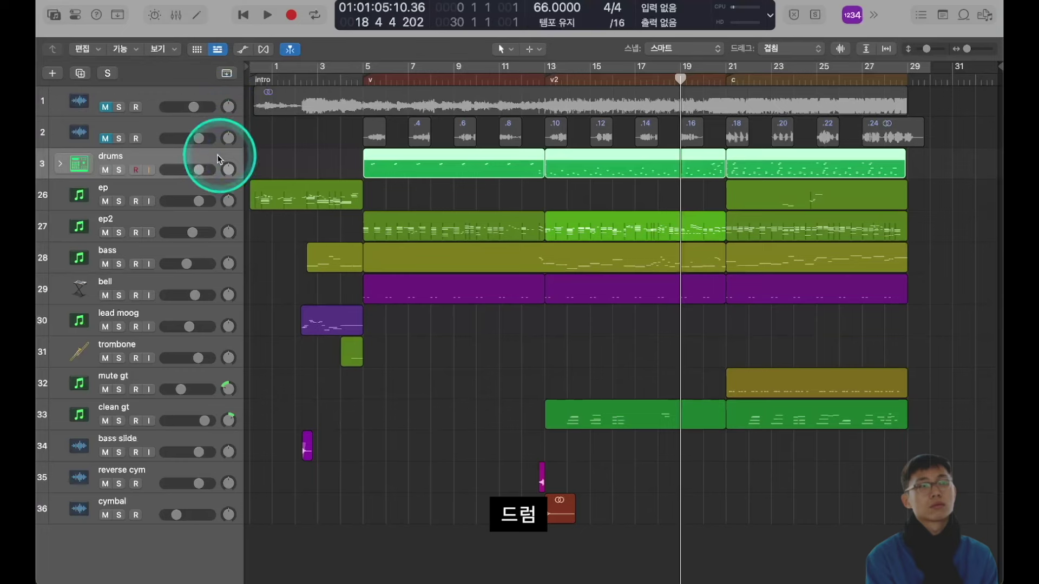
{"action": "left_click", "coordinate": [118, 169]}
- Open the drums region of section c in the Piano Roll and place the playhead just before bar 21
{"action": "left_click", "coordinate": [552, 79]}
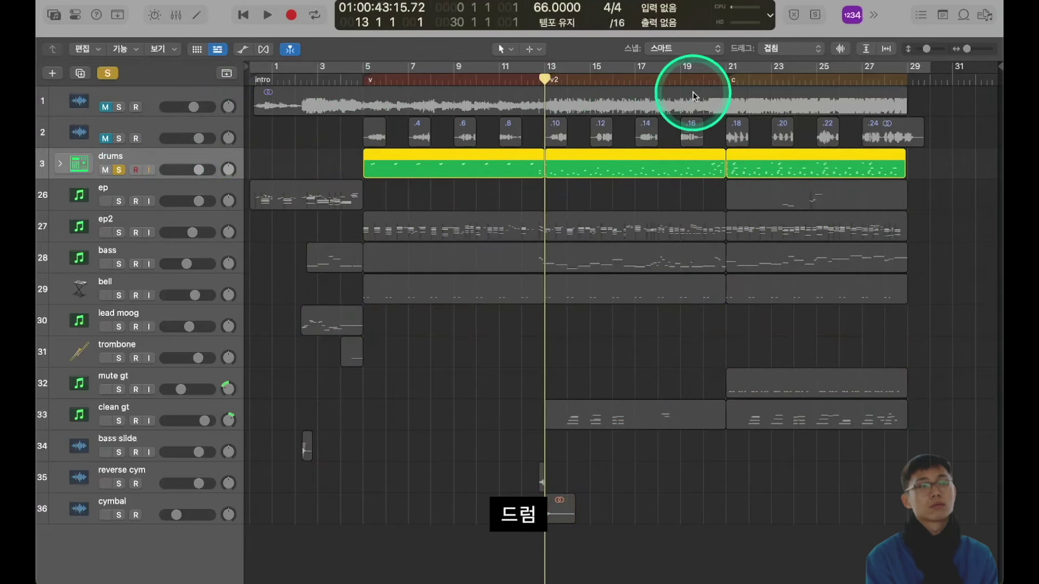
{"action": "left_click", "coordinate": [729, 79]}
{"action": "double_click", "coordinate": [854, 164]}
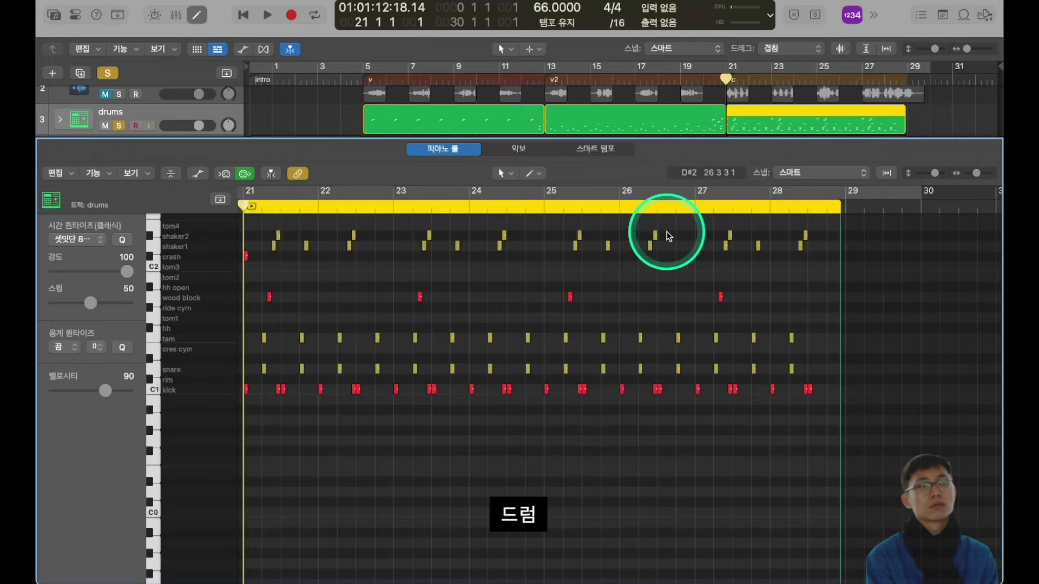
{"action": "scroll", "coordinate": [360, 276], "scroll_direction": "left", "scroll_amount": 2}
{"action": "scroll", "coordinate": [360, 276], "scroll_direction": "up", "scroll_amount": 1}
{"action": "left_click", "coordinate": [301, 207]}
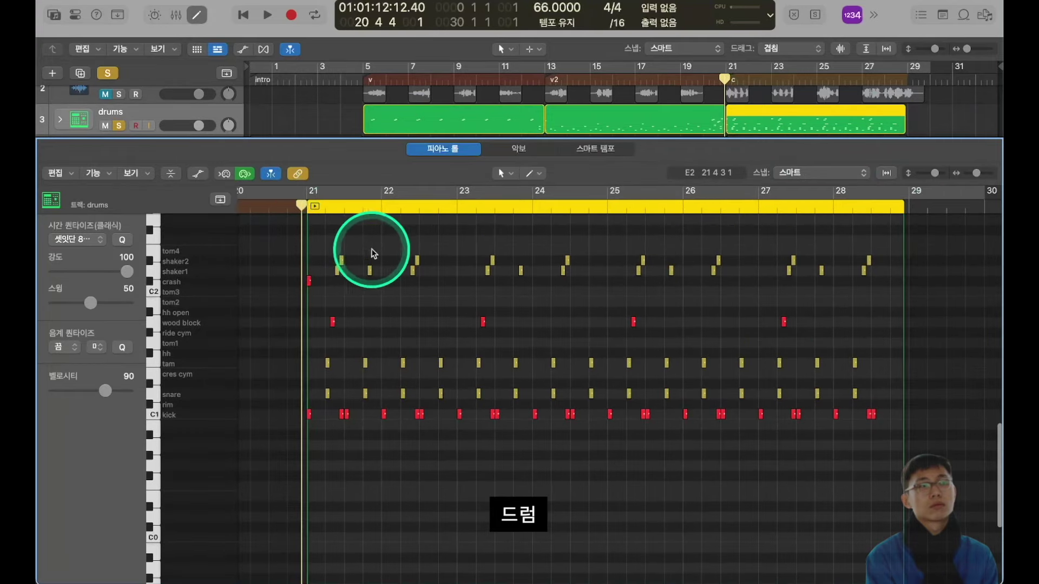
- Play the soloed drums from bar 21 while examining the section c pattern in the Piano Roll, and stop in bar 25
{"action": "key", "text": "space"}
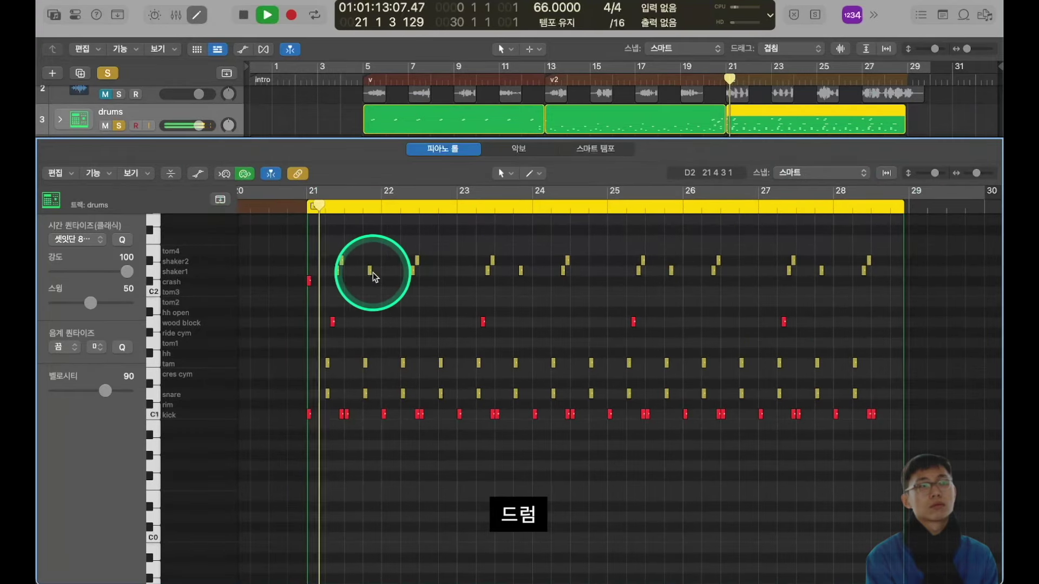
{"action": "left_click", "coordinate": [413, 318]}
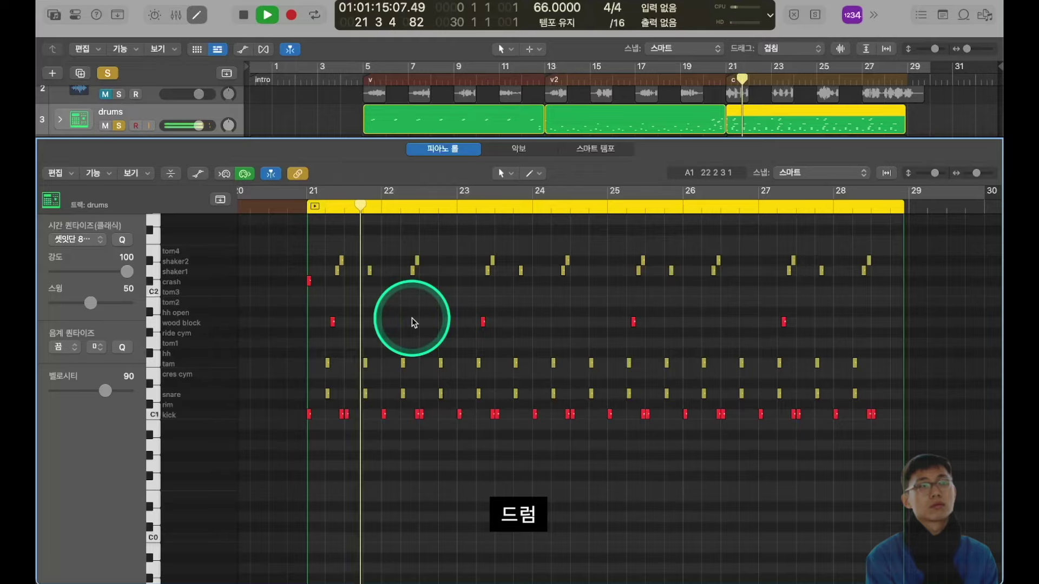
{"action": "scroll", "coordinate": [412, 318], "scroll_direction": "up", "scroll_amount": 3}
{"action": "key", "text": "super+Up"}
{"action": "key", "text": "super+Up"}
{"action": "key", "text": "super+Up"}
{"action": "key", "text": "super+Down"}
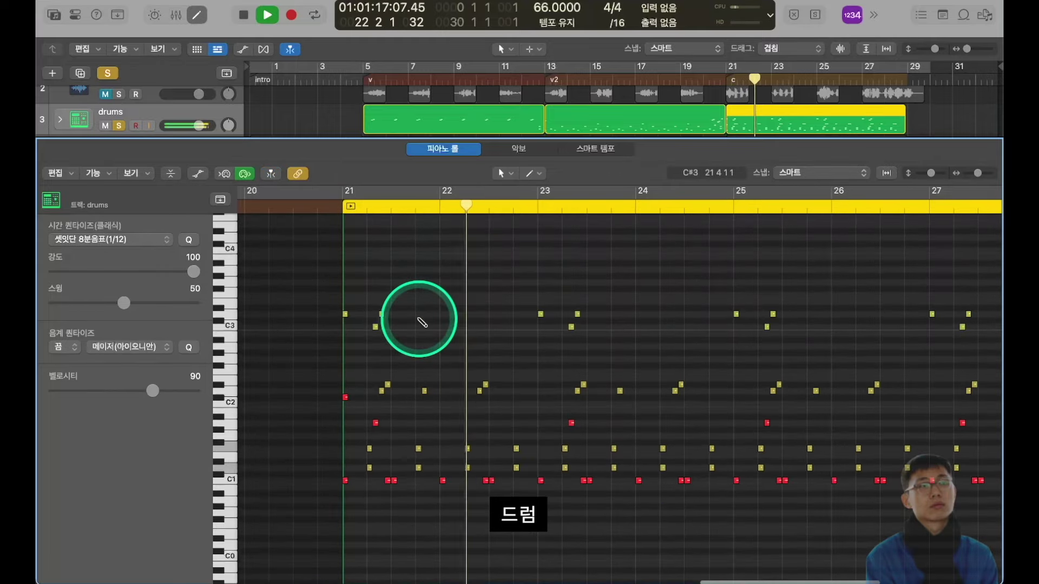
{"action": "scroll", "coordinate": [463, 336], "scroll_direction": "down", "scroll_amount": 3}
{"action": "key", "text": "super+Right"}
{"action": "key", "text": "super+Right"}
{"action": "key", "text": "super+Right"}
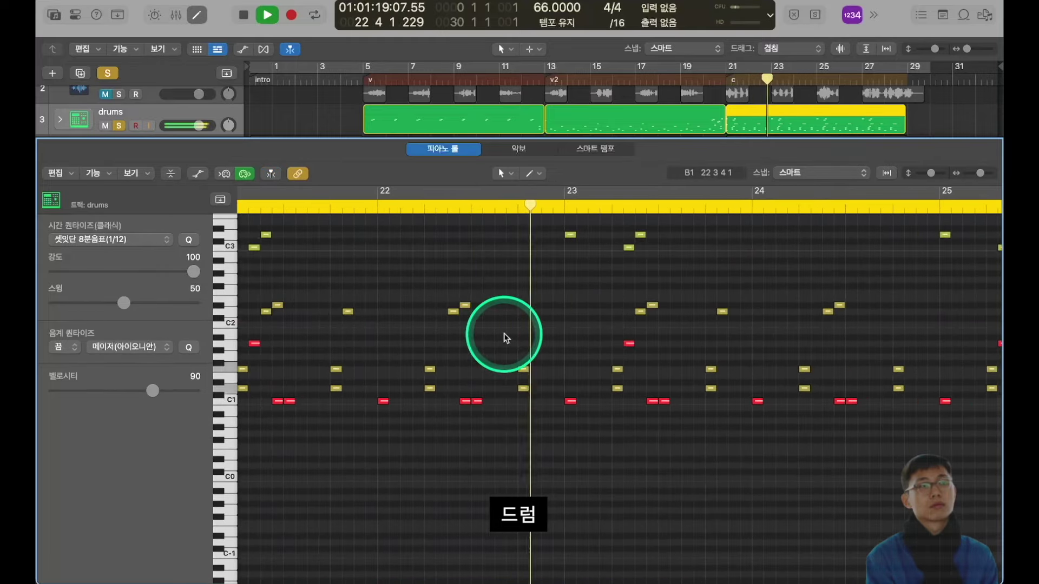
{"action": "scroll", "coordinate": [504, 335], "scroll_direction": "right", "scroll_amount": 2}
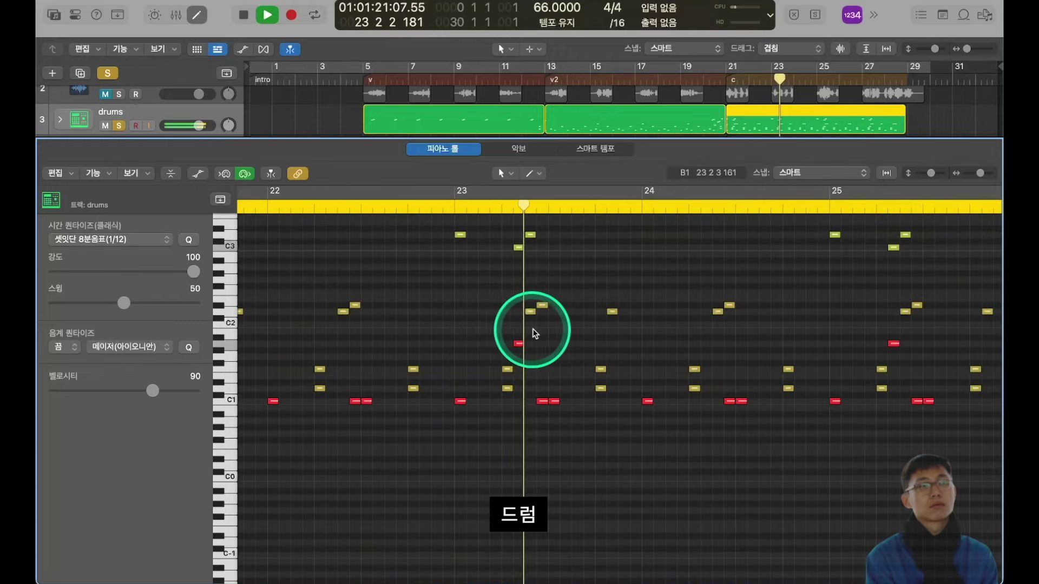
{"action": "scroll", "coordinate": [591, 331], "scroll_direction": "down", "scroll_amount": 2}
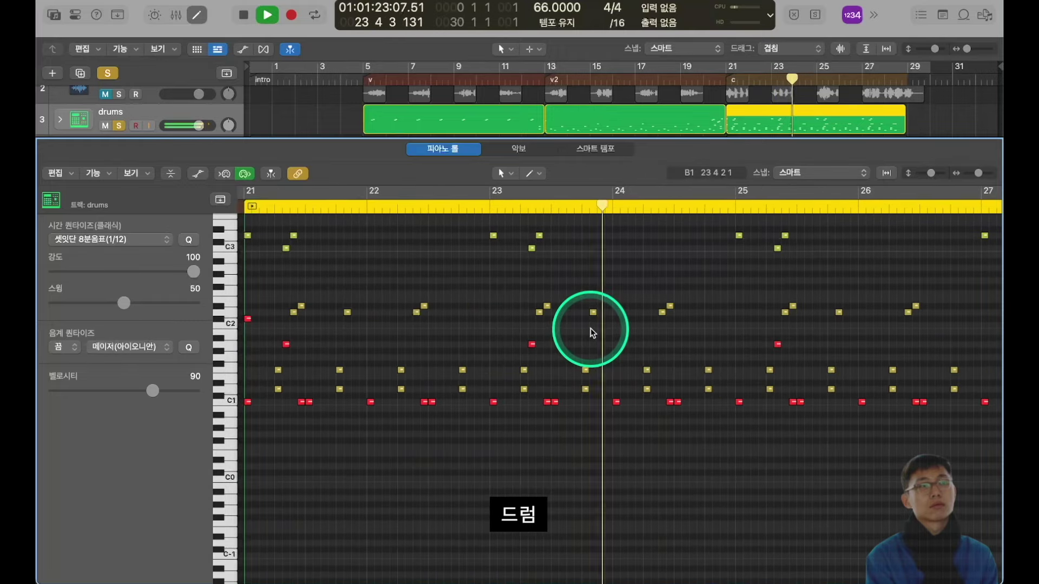
{"action": "scroll", "coordinate": [590, 331], "scroll_direction": "up", "scroll_amount": 1}
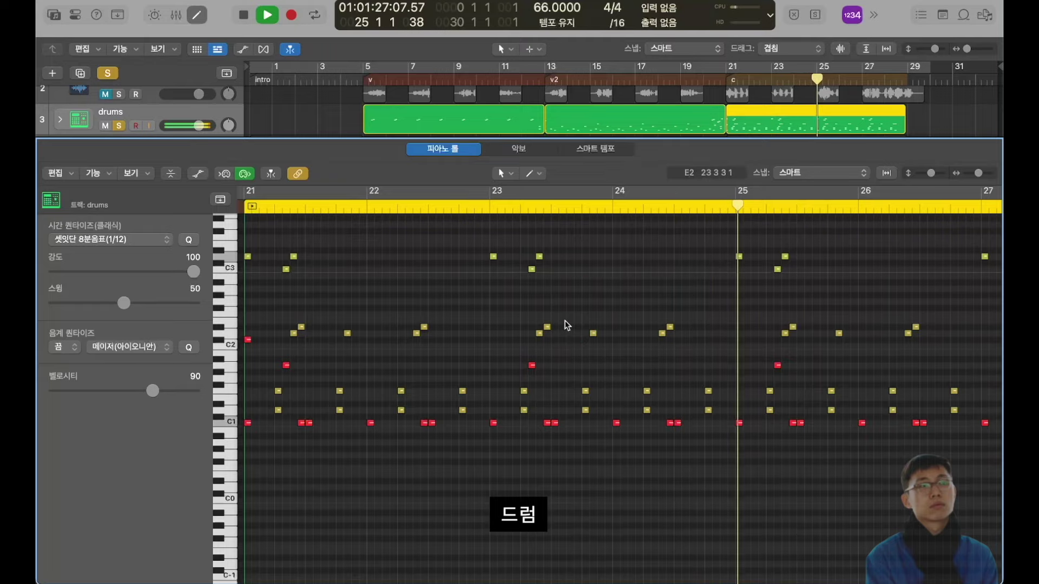
{"action": "left_click", "coordinate": [588, 293]}
{"action": "key", "text": "space"}
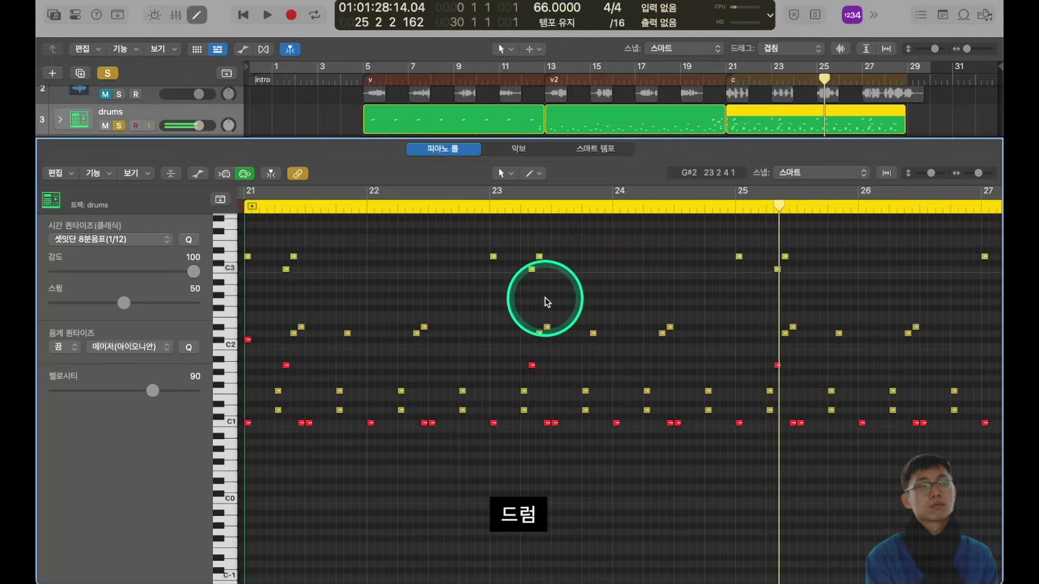
{"action": "scroll", "coordinate": [545, 297], "scroll_direction": "up", "scroll_amount": 1}
{"action": "scroll", "coordinate": [545, 297], "scroll_direction": "left", "scroll_amount": 2}
{"action": "scroll", "coordinate": [513, 295], "scroll_direction": "left", "scroll_amount": 1}
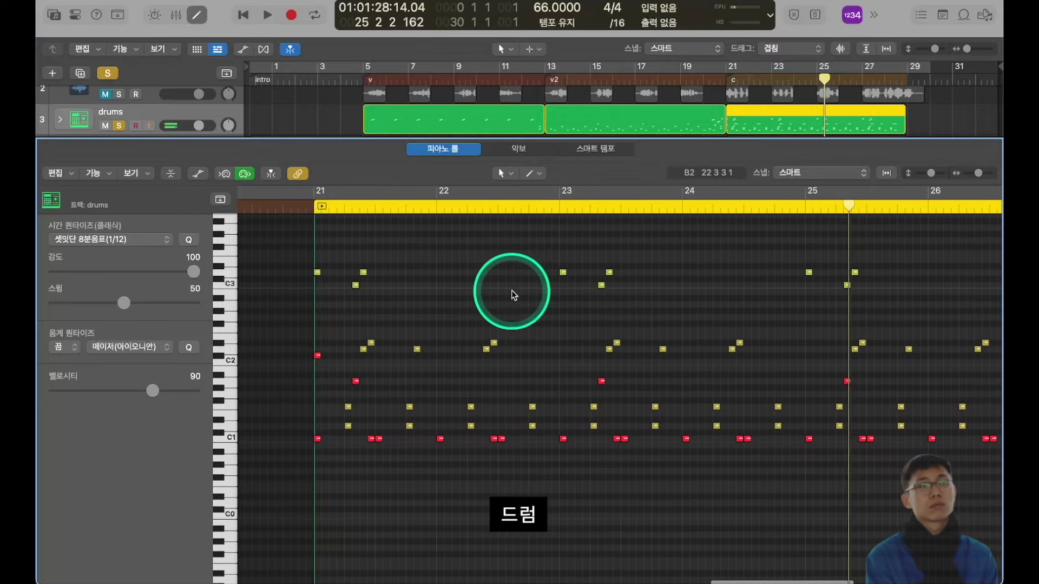
- Place the playhead at bar 2 and play the intro's lead moog phrase within the full arrangement, stopping after it enters
{"action": "key", "text": "Return"}
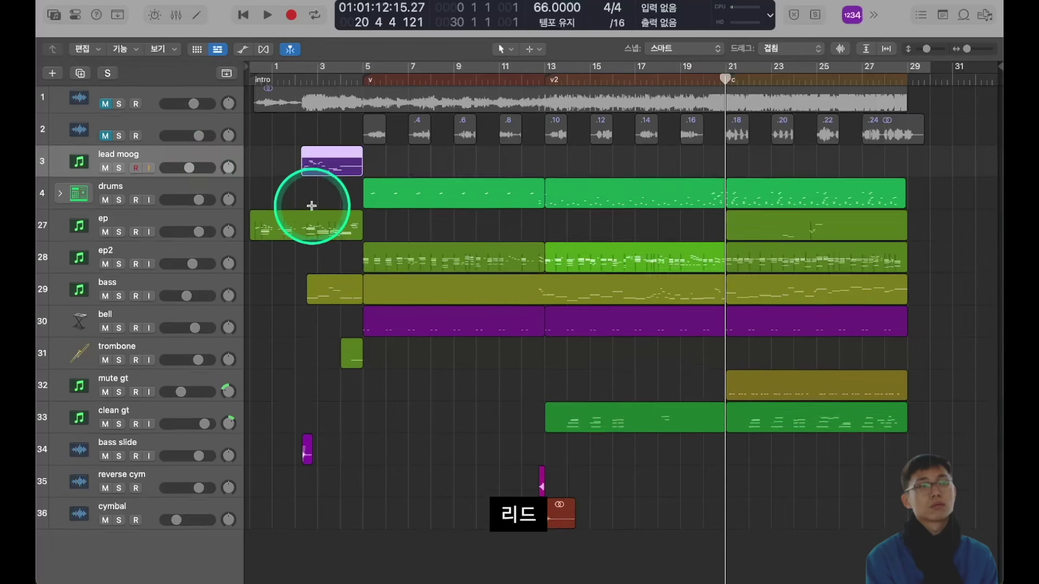
{"action": "key", "text": "super+Down"}
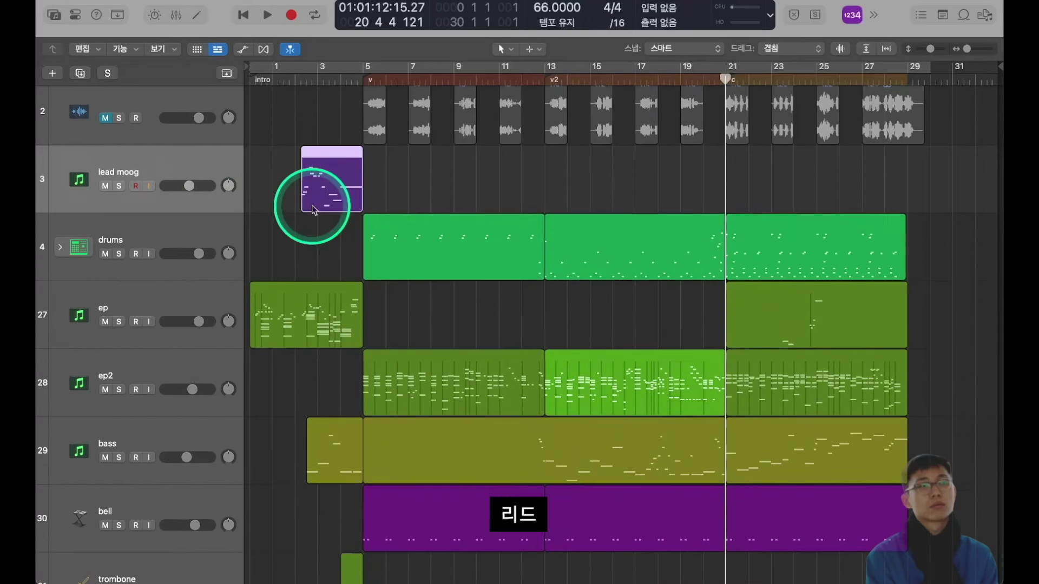
{"action": "left_click", "coordinate": [295, 80]}
{"action": "key", "text": "super+Right"}
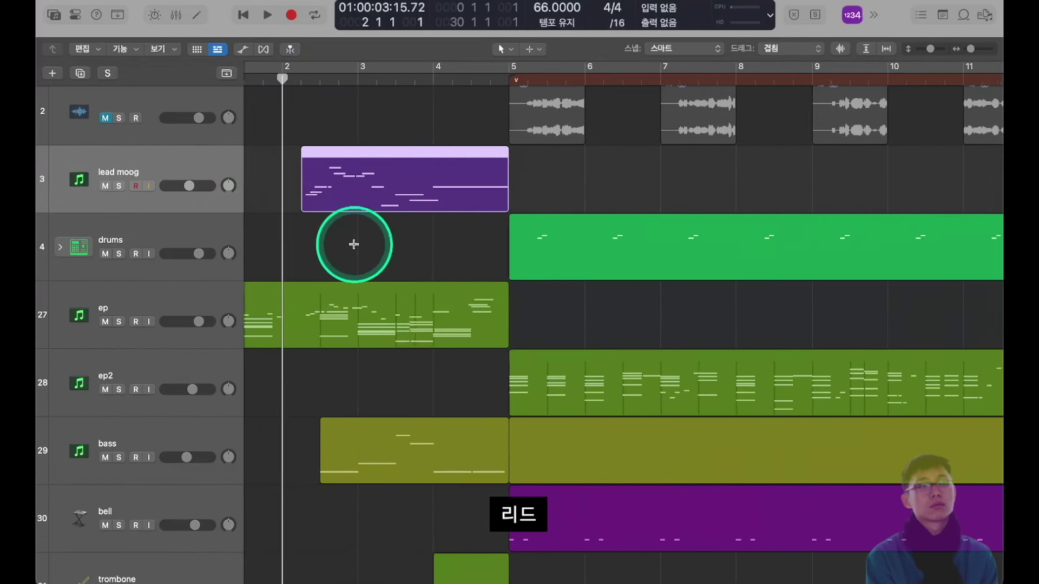
{"action": "scroll", "coordinate": [327, 236], "scroll_direction": "left", "scroll_amount": 5}
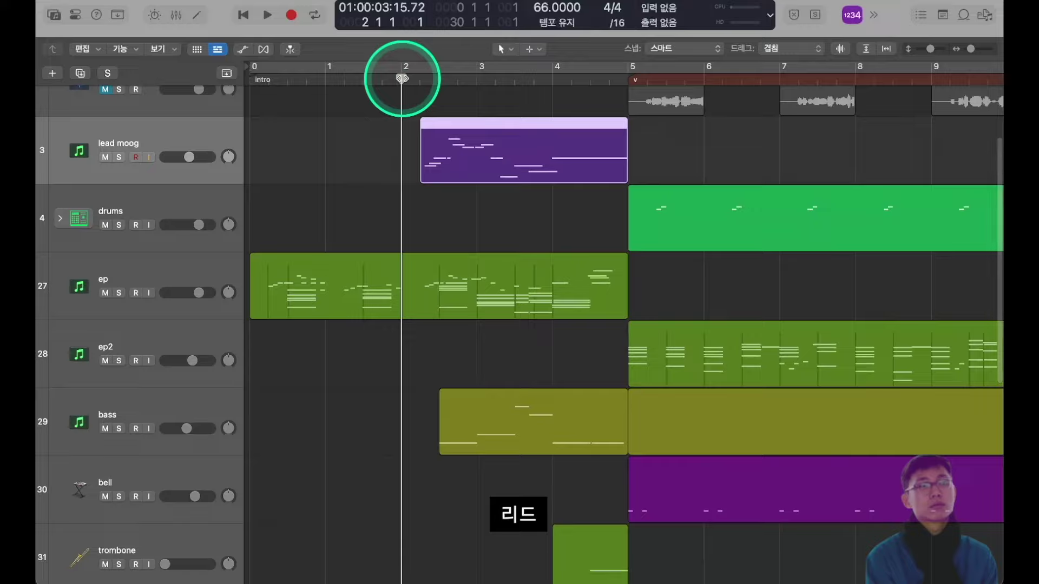
{"action": "key", "text": "space"}
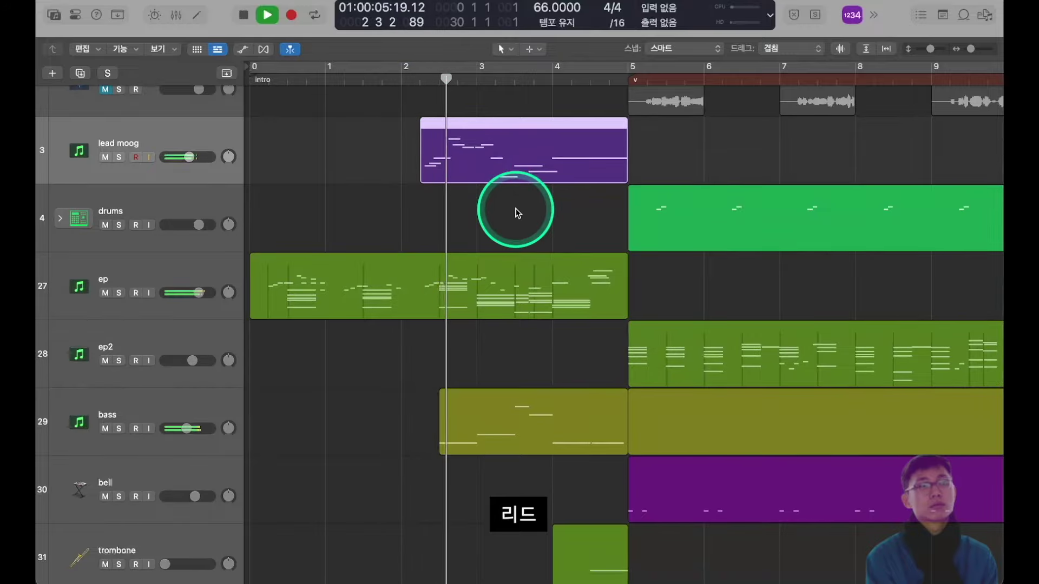
{"action": "key", "text": "space"}
- Solo the lead moog track, play its intro phrase on its own, and turn the solo off
{"action": "left_click", "coordinate": [119, 157]}
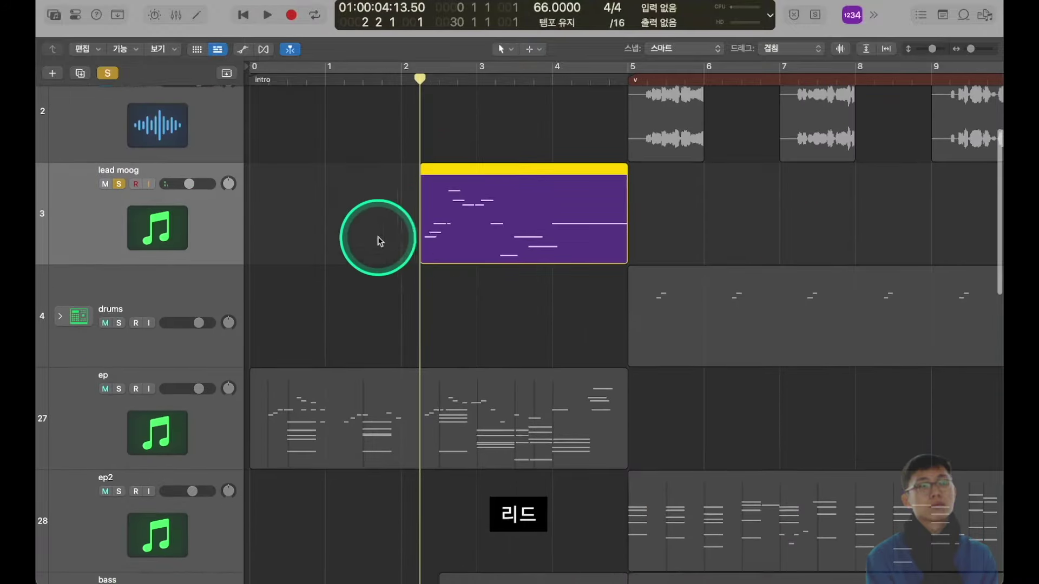
{"action": "key", "text": "space"}
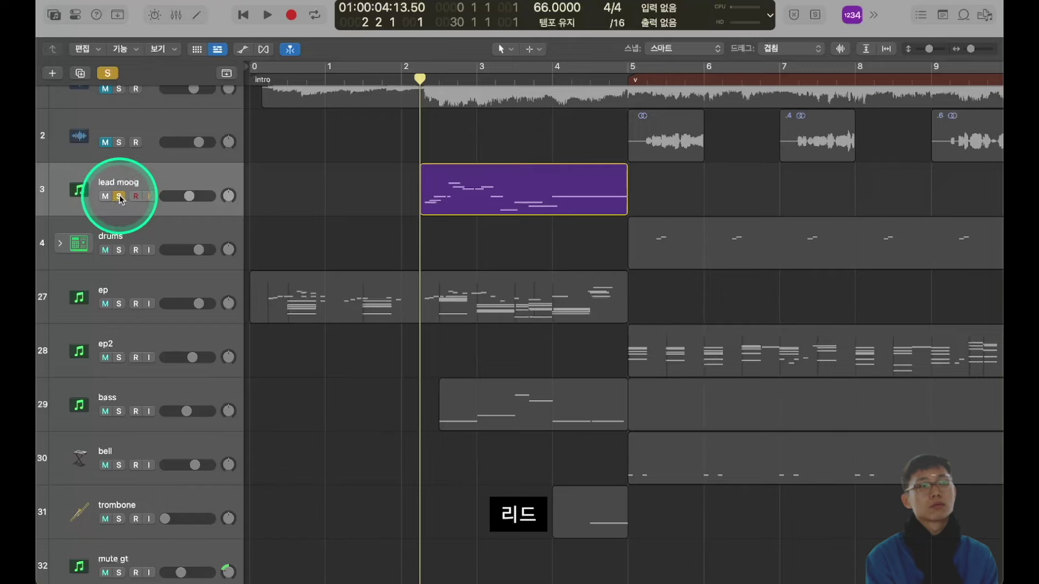
{"action": "left_click", "coordinate": [119, 197]}
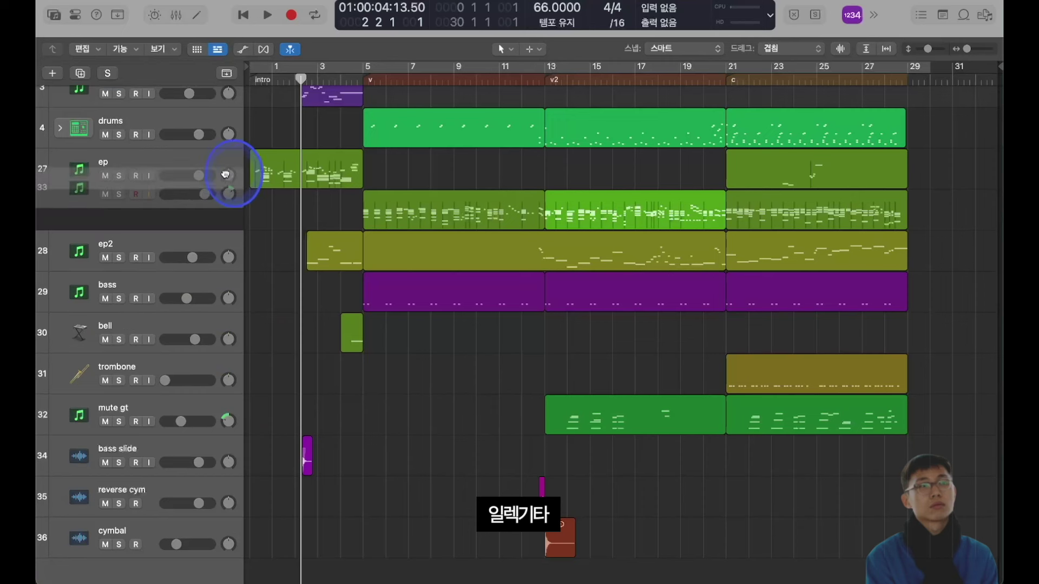
- Move the clean gt track above the lead moog track and solo it
{"action": "left_click_drag", "start_coordinate": [227, 173], "coordinate": [241, 245]}
{"action": "left_click_drag", "start_coordinate": [178, 223], "coordinate": [185, 165]}
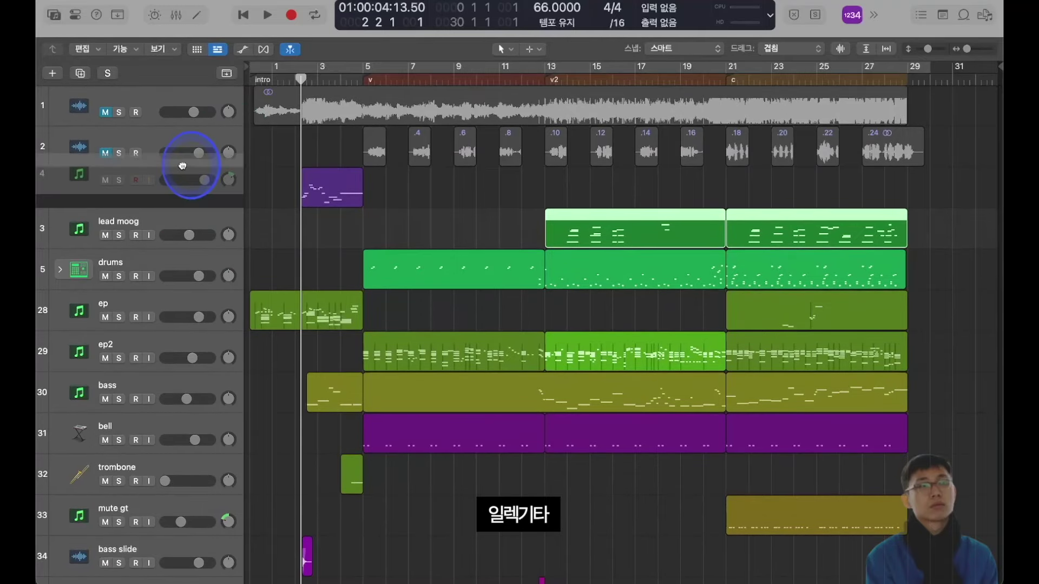
{"action": "key", "text": "s"}
- Play the soloed clean gt part in section v2, examining its notes in the Piano Roll and the arrangement
{"action": "key", "text": "space"}
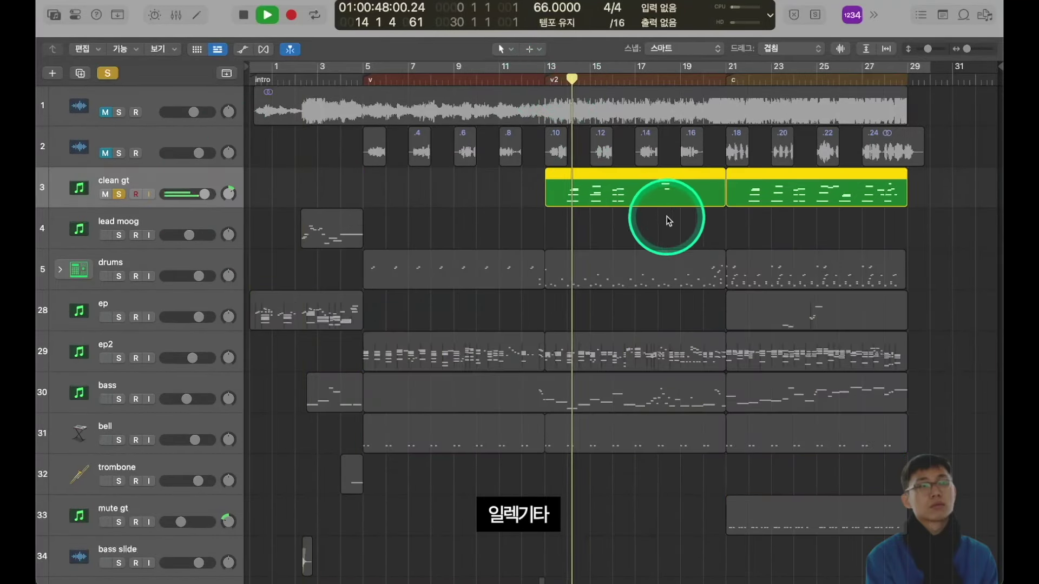
{"action": "key", "text": "super+Down"}
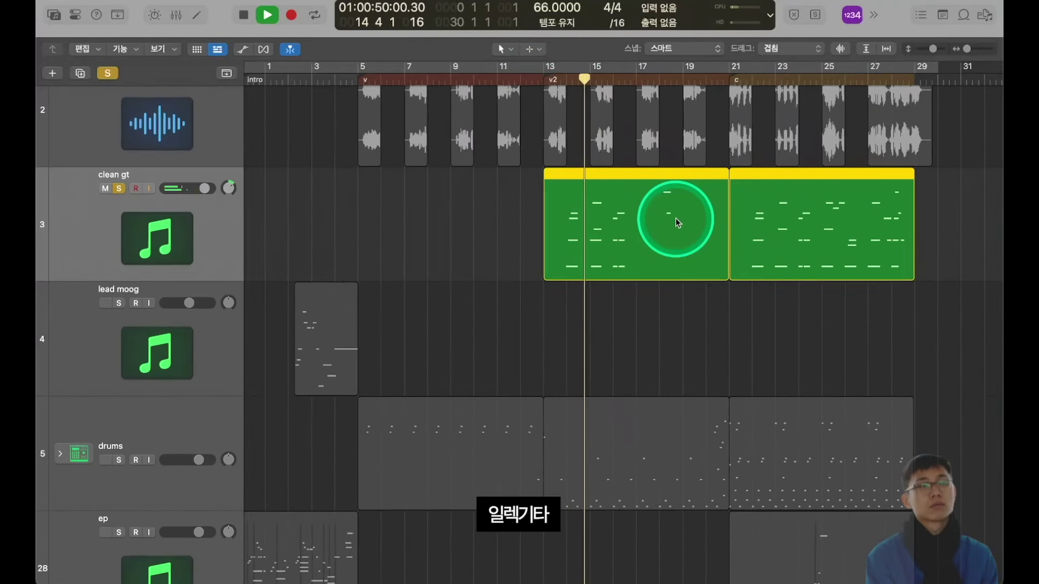
{"action": "double_click", "coordinate": [649, 251]}
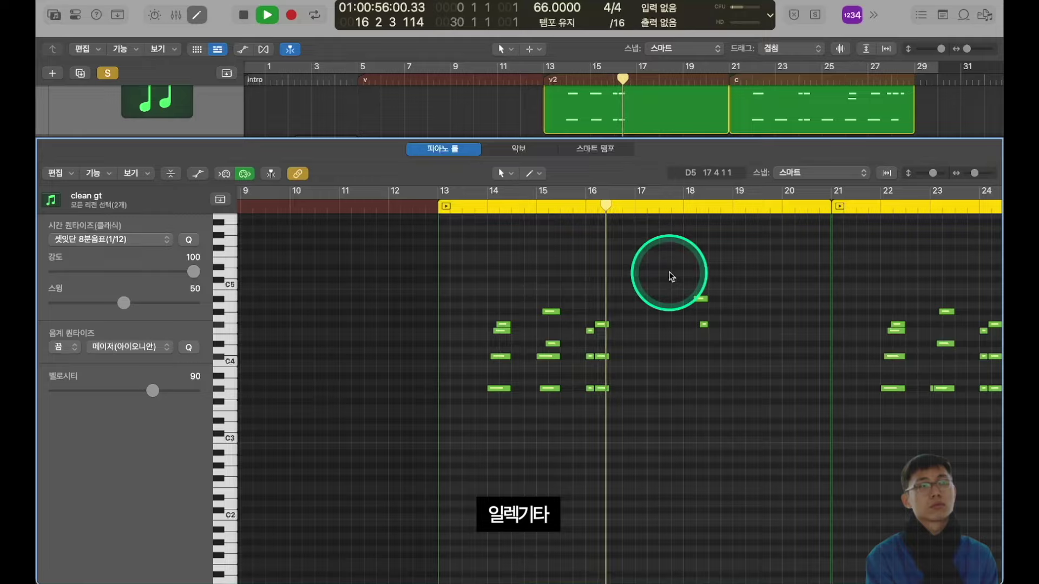
{"action": "key", "text": "p"}
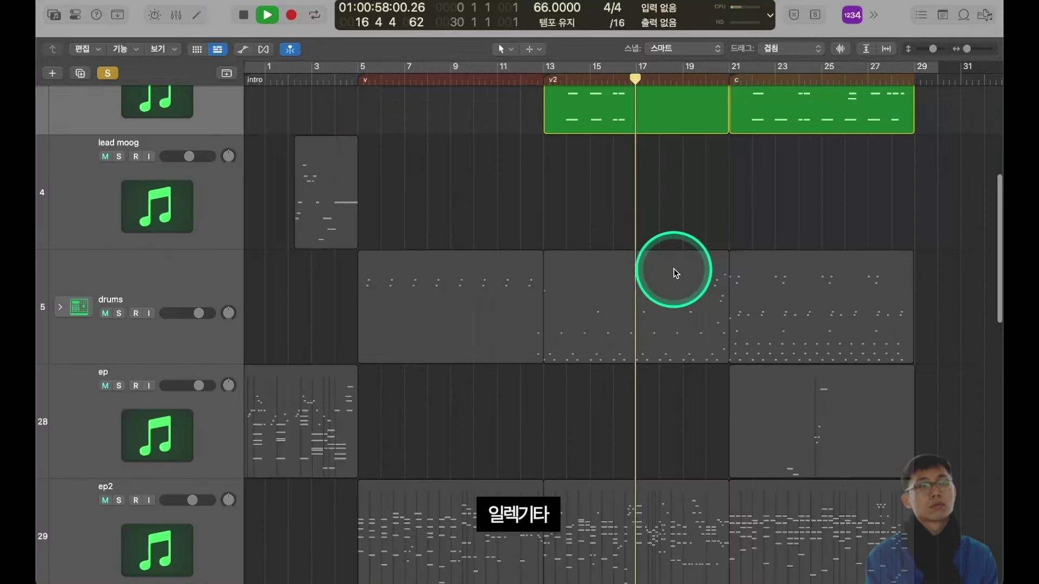
{"action": "scroll", "coordinate": [575, 209], "scroll_direction": "up", "scroll_amount": 5}
{"action": "left_click", "coordinate": [502, 287]}
{"action": "key", "text": "super+Up"}
{"action": "key", "text": "super+Up"}
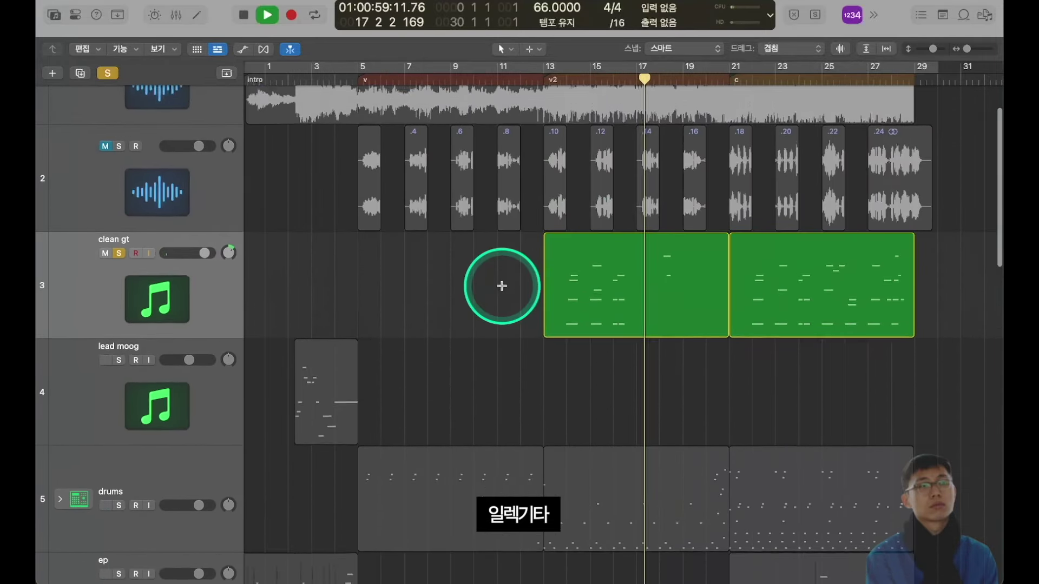
- Stop playback, turn off the clean gt solo, and return the playhead to bar 13
{"action": "key", "text": "space"}
{"action": "left_click", "coordinate": [120, 275]}
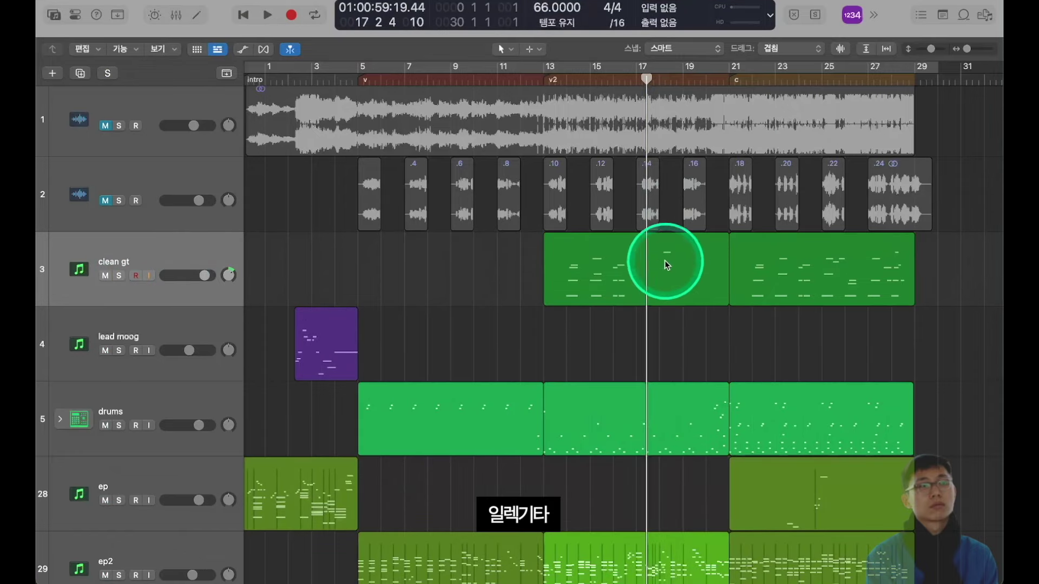
{"action": "key", "text": "super+Up"}
{"action": "key", "text": "super+Up"}
{"action": "left_click", "coordinate": [542, 80]}
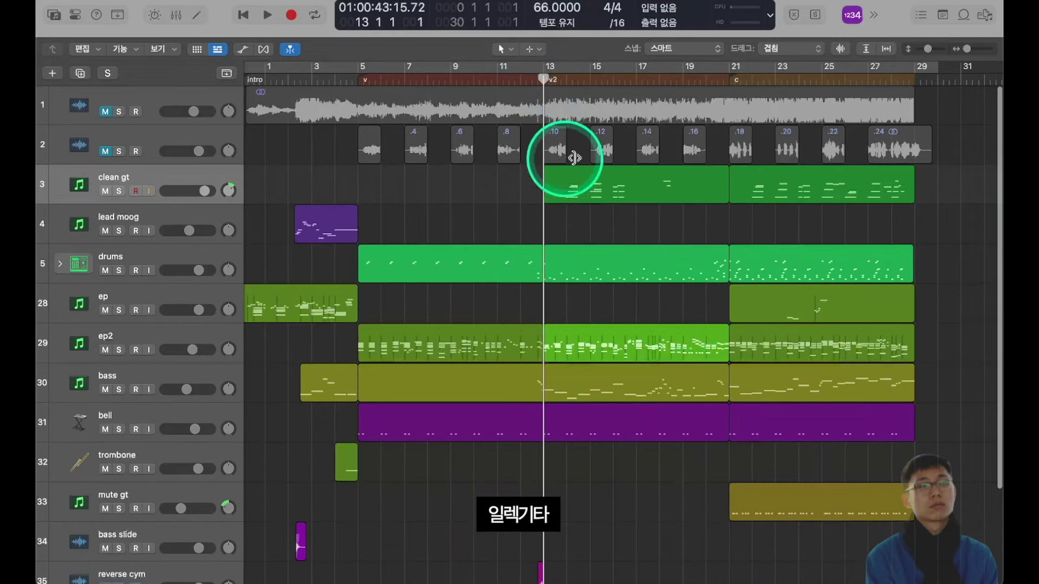
- Play the full arrangement from section v2 while following the clean gt phrases, stop before bar 17, and look back over them
{"action": "key", "text": "super+Up"}
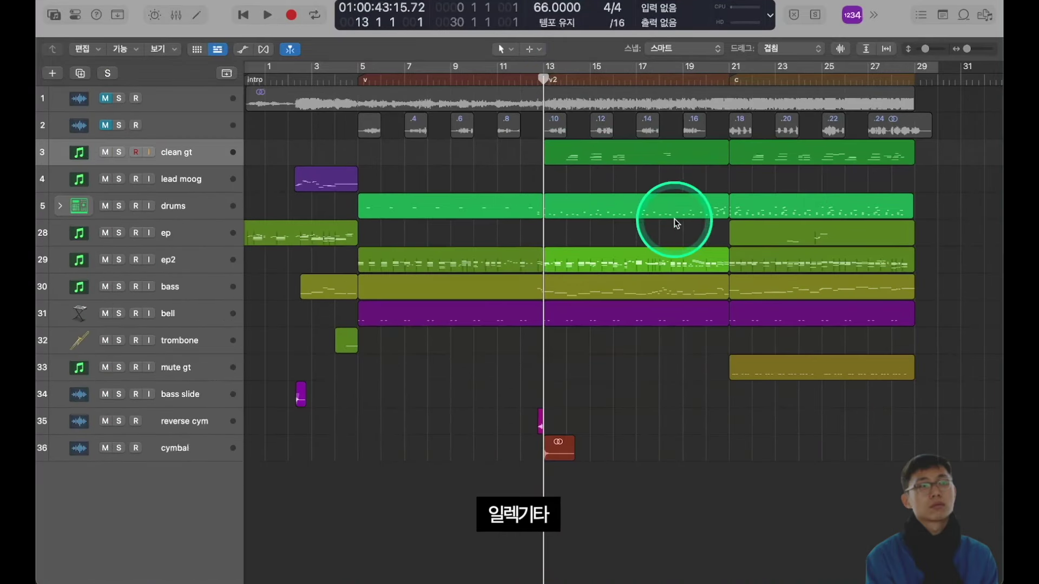
{"action": "key", "text": "super+Down"}
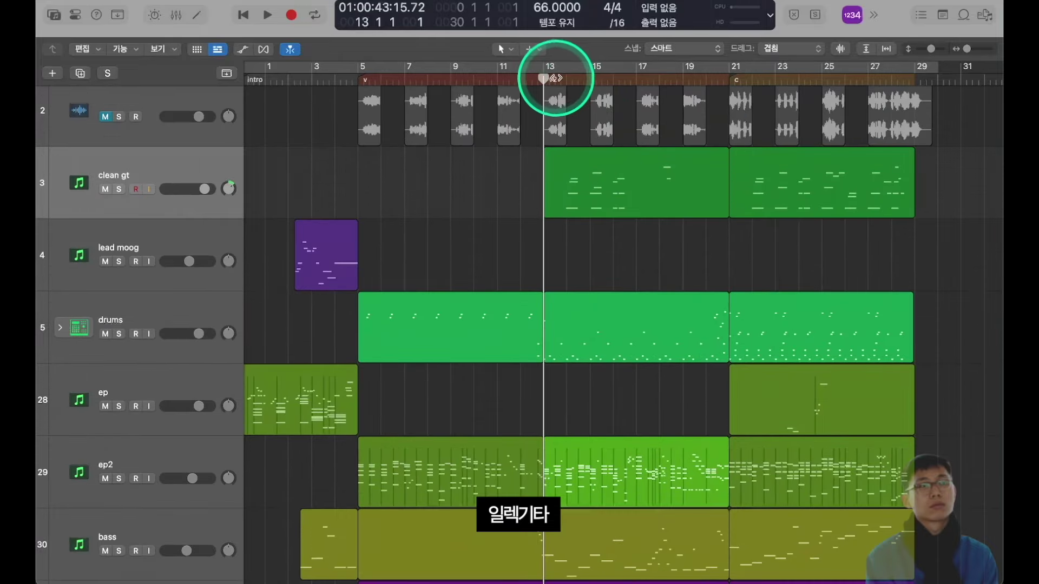
{"action": "double_click", "coordinate": [560, 80]}
{"action": "key", "text": "super+Right"}
{"action": "key", "text": "super+Right"}
{"action": "key", "text": "super+Right"}
{"action": "key", "text": "super+Right"}
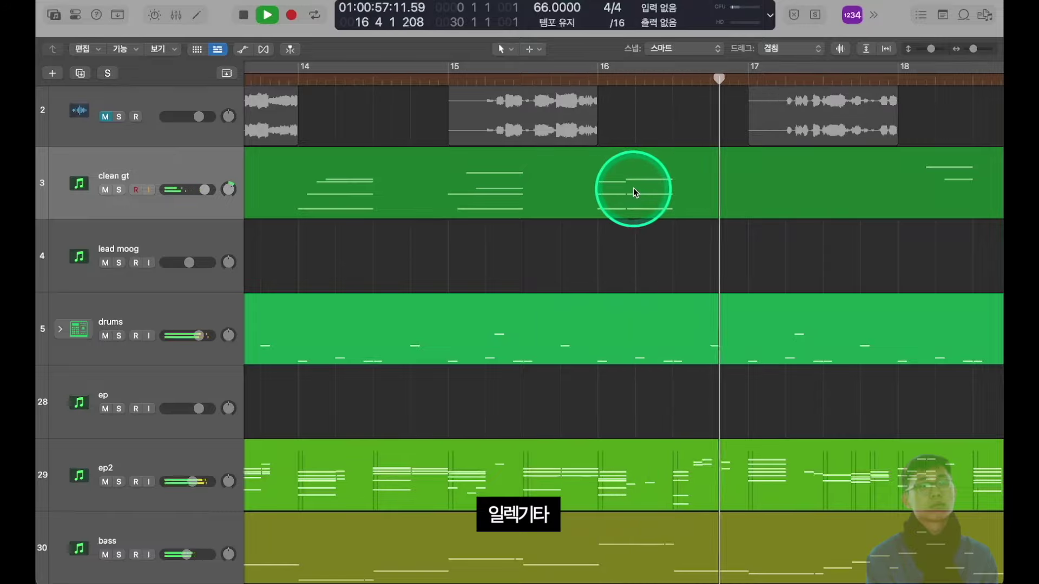
{"action": "key", "text": "space"}
{"action": "scroll", "coordinate": [492, 234], "scroll_direction": "left", "scroll_amount": 10}
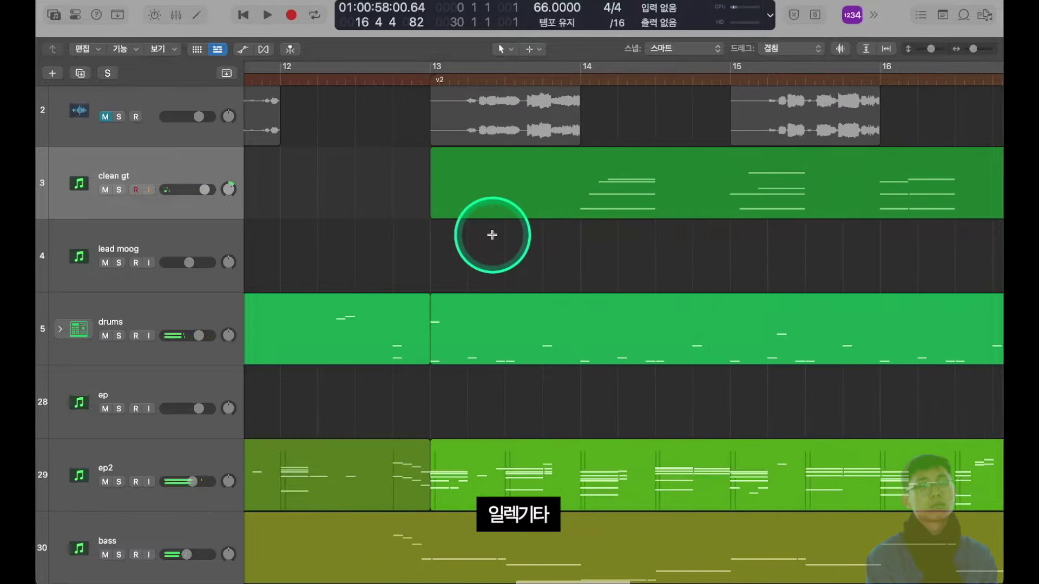
{"action": "scroll", "coordinate": [776, 214], "scroll_direction": "right", "scroll_amount": 10}
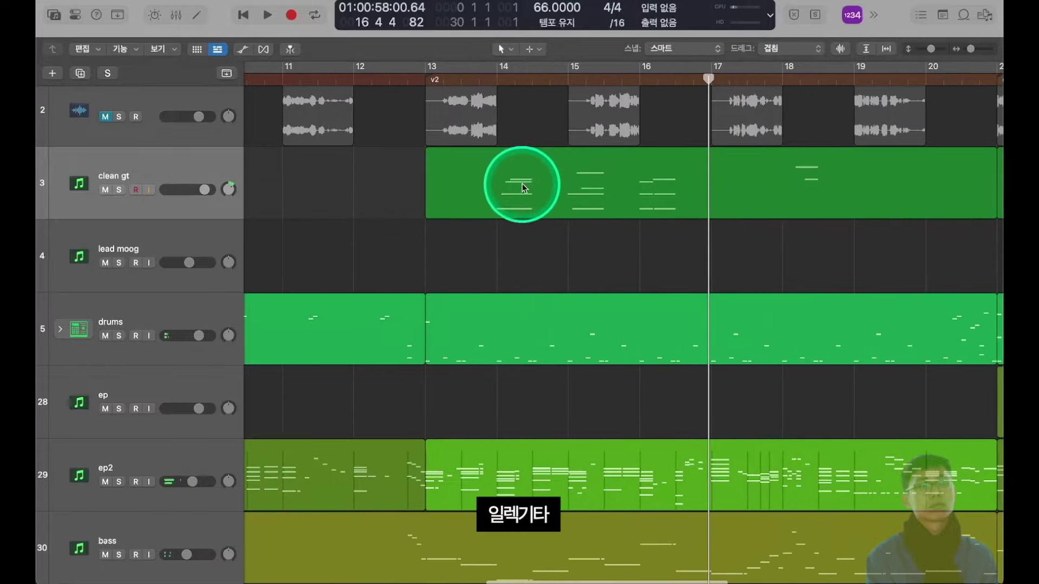
- Solo the mute gt track, set the playhead to bar 21, and move the track above clean gt
{"action": "key", "text": "super+Up"}
{"action": "key", "text": "super+Up"}
{"action": "key", "text": "super+Up"}
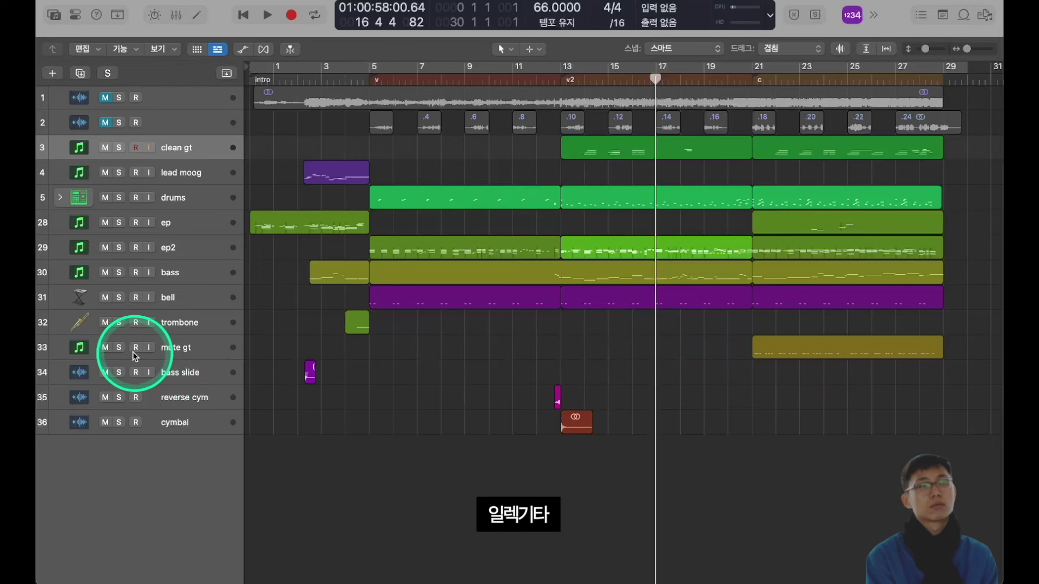
{"action": "left_click", "coordinate": [118, 348]}
{"action": "left_click", "coordinate": [751, 81]}
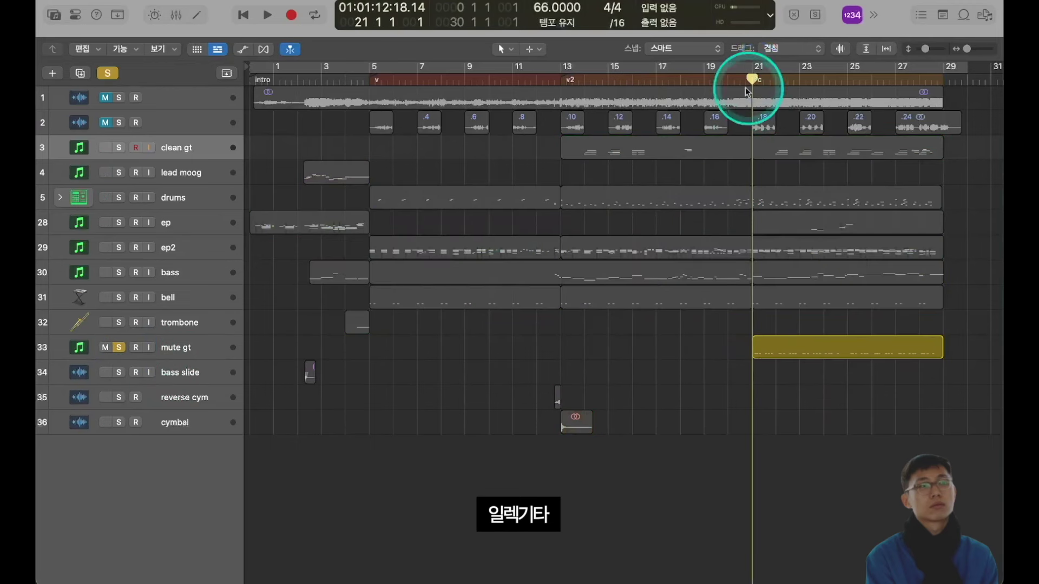
{"action": "left_click_drag", "start_coordinate": [169, 337], "coordinate": [186, 138]}
{"action": "key", "text": "z"}
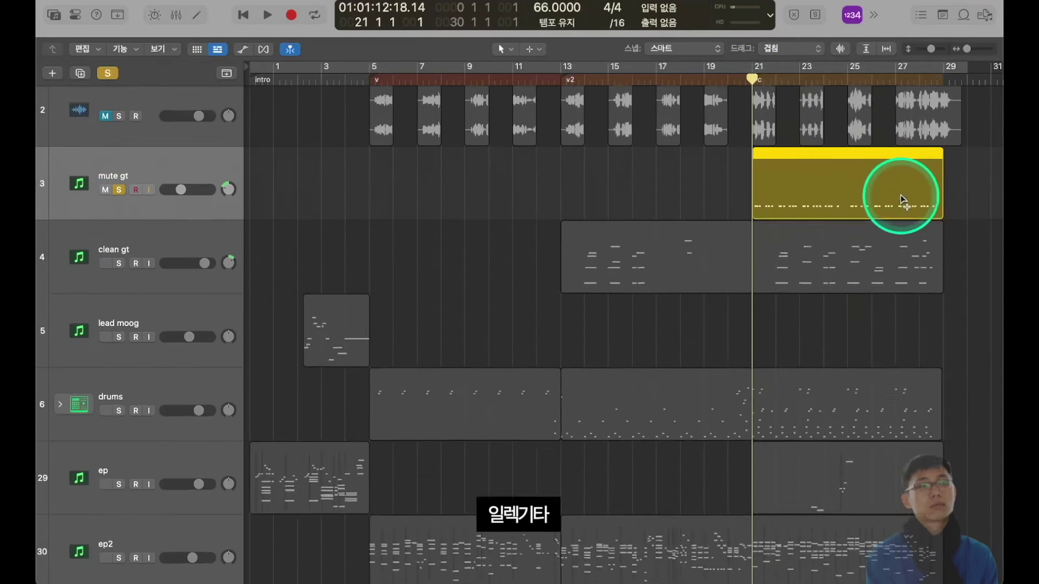
- Play the soloed mute gt part from bar 21, switching its solo off and on to compare with the full arrangement, and stop at bar 27
{"action": "scroll", "coordinate": [779, 188], "scroll_direction": "up", "scroll_amount": 5}
{"action": "scroll", "coordinate": [781, 185], "scroll_direction": "right", "scroll_amount": 6}
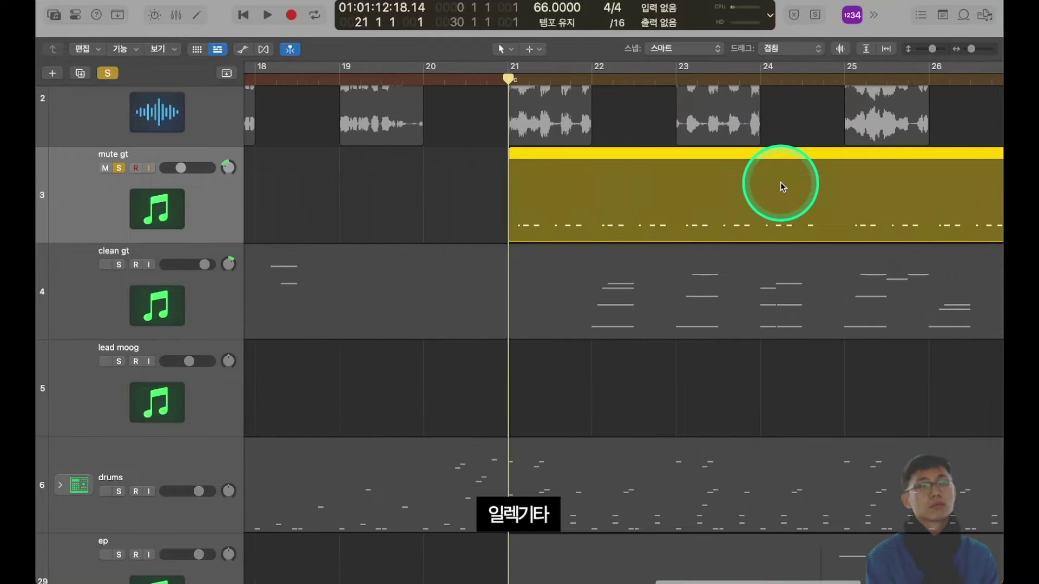
{"action": "left_click", "coordinate": [486, 213]}
{"action": "key", "text": "space"}
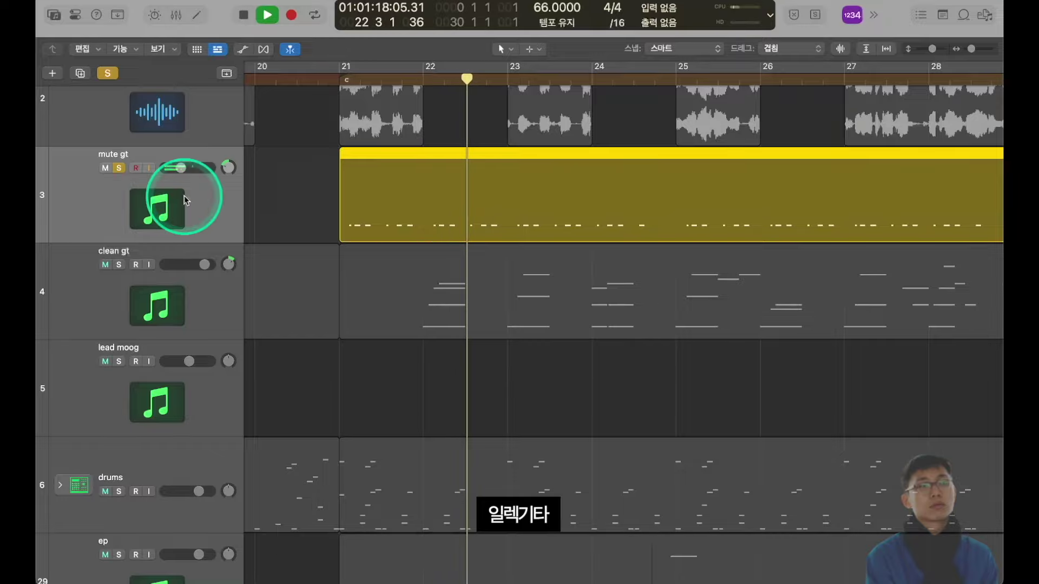
{"action": "left_click", "coordinate": [121, 168]}
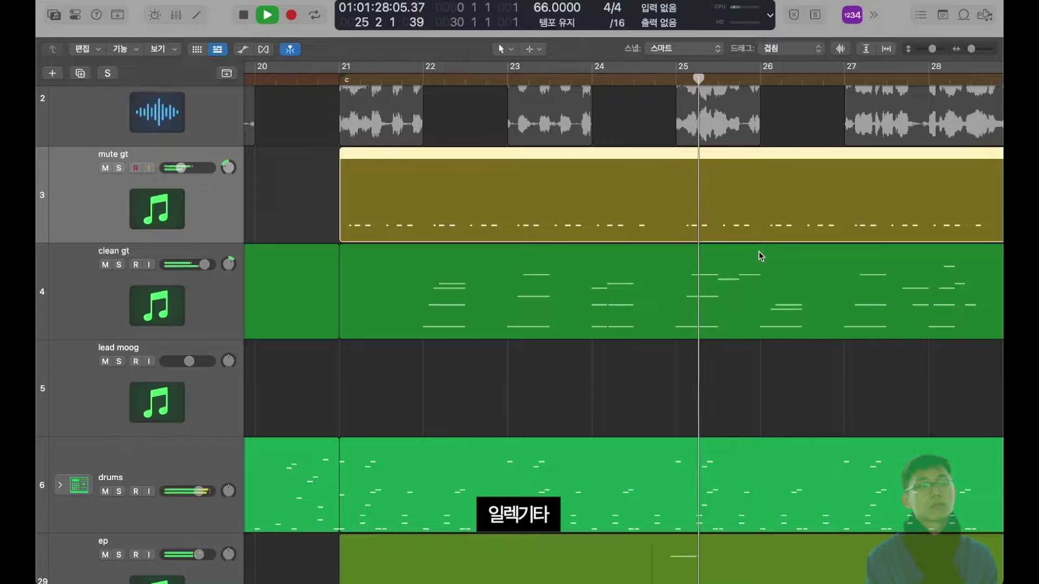
{"action": "left_click", "coordinate": [118, 168]}
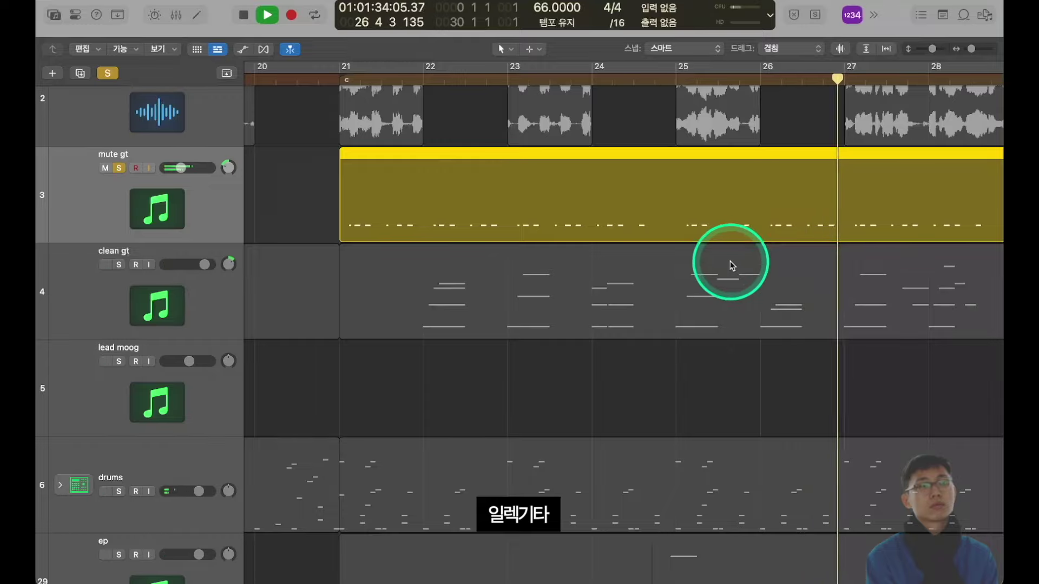
{"action": "key", "text": "space"}
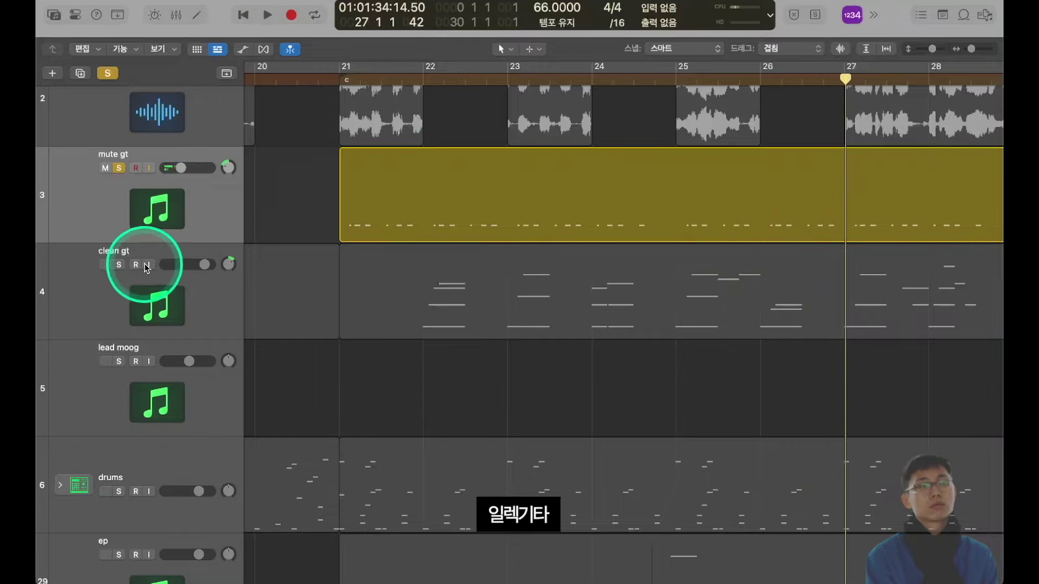
- Solo clean gt together with mute gt, play both from bar 21, and clear all solos during playback
{"action": "left_click", "coordinate": [118, 265]}
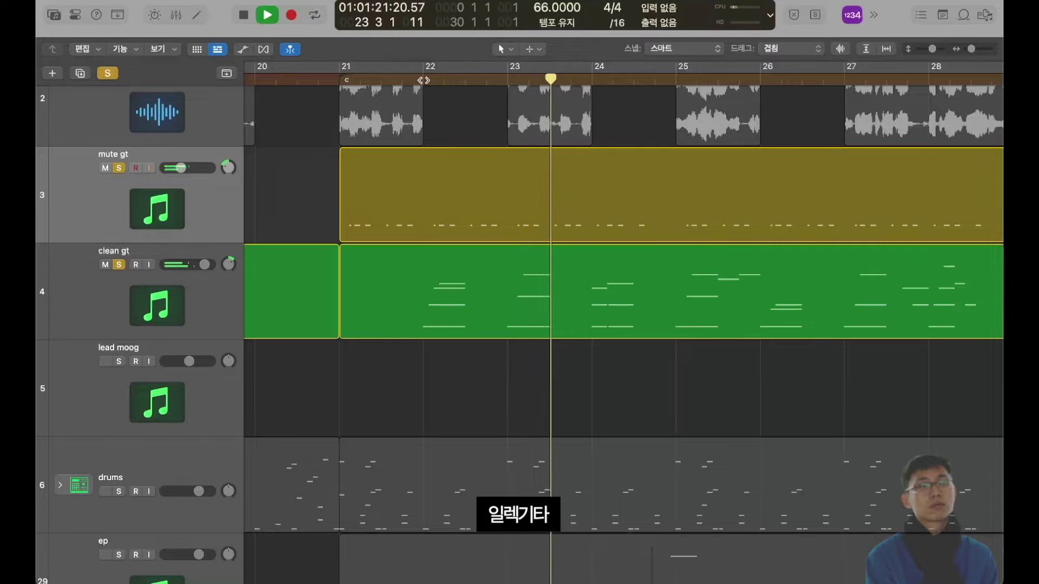
{"action": "scroll", "coordinate": [450, 147], "scroll_direction": "up", "scroll_amount": 1}
{"action": "left_click", "coordinate": [108, 73]}
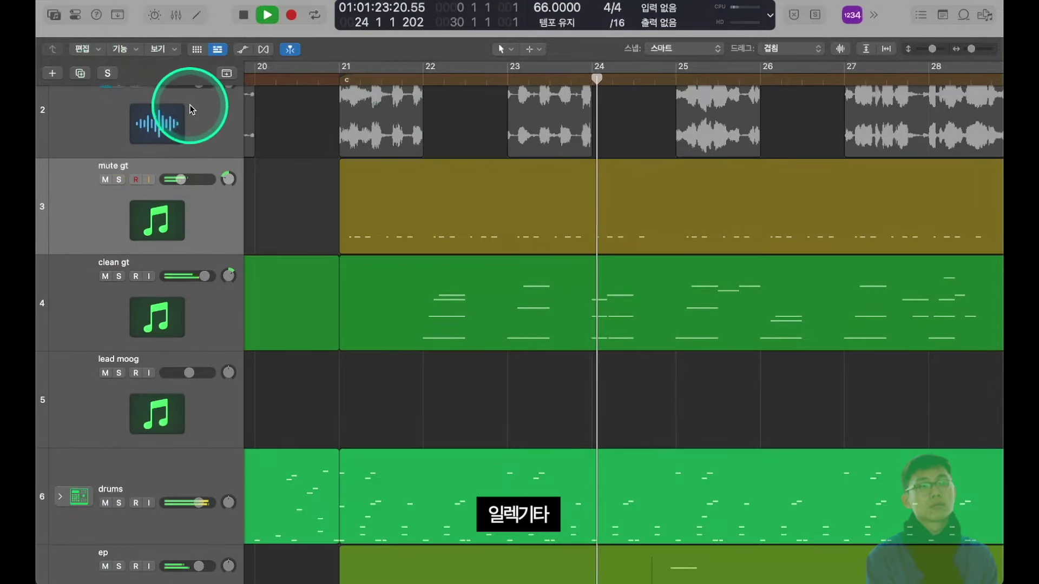
{"action": "left_click", "coordinate": [468, 221]}
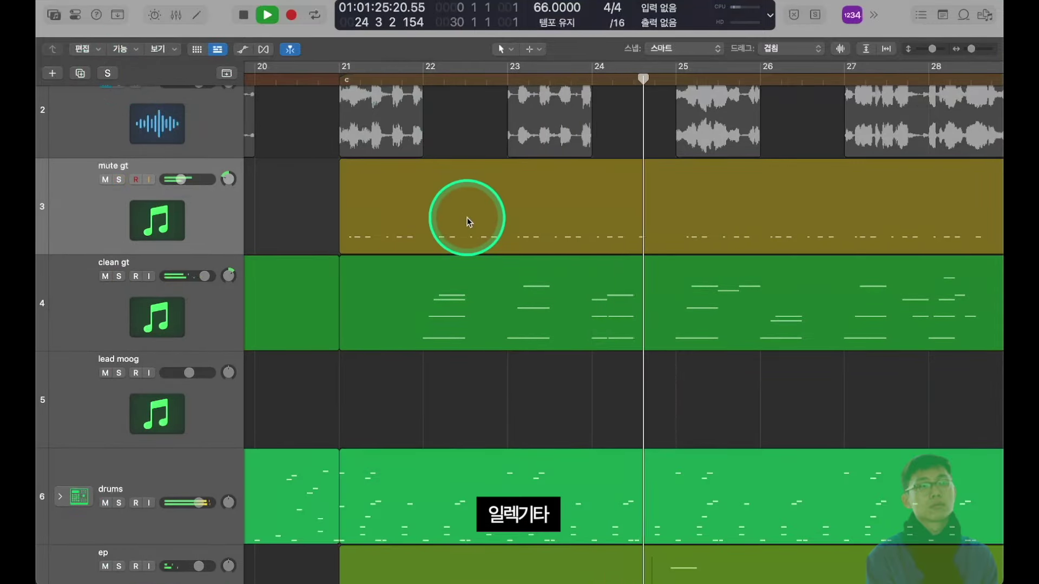
- Follow the full arrangement across all tracks in section c and stop playback in bar 26
{"action": "scroll", "coordinate": [468, 220], "scroll_direction": "down", "scroll_amount": 4}
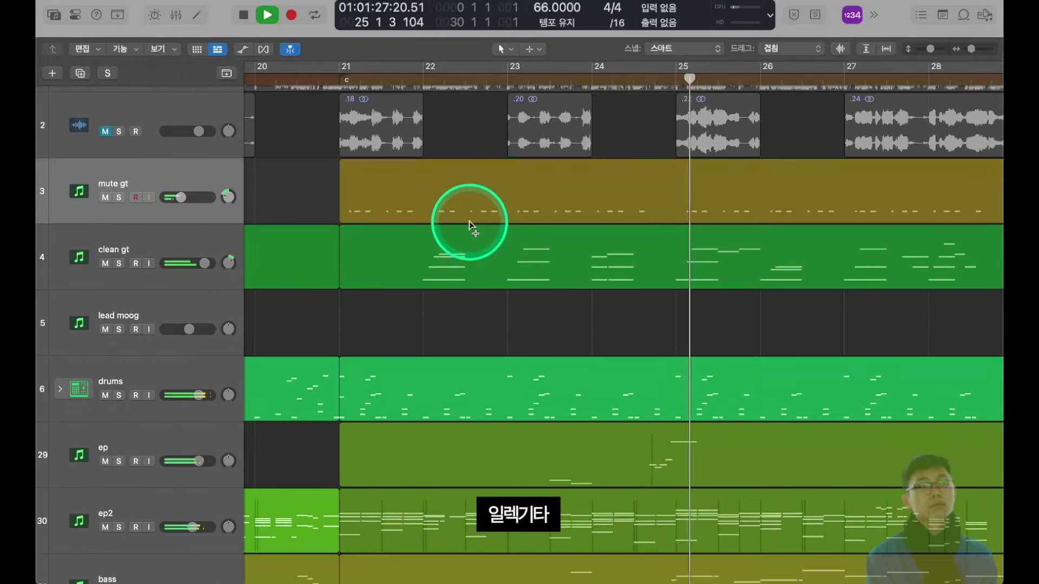
{"action": "key", "text": "super+Up"}
{"action": "key", "text": "super+Up"}
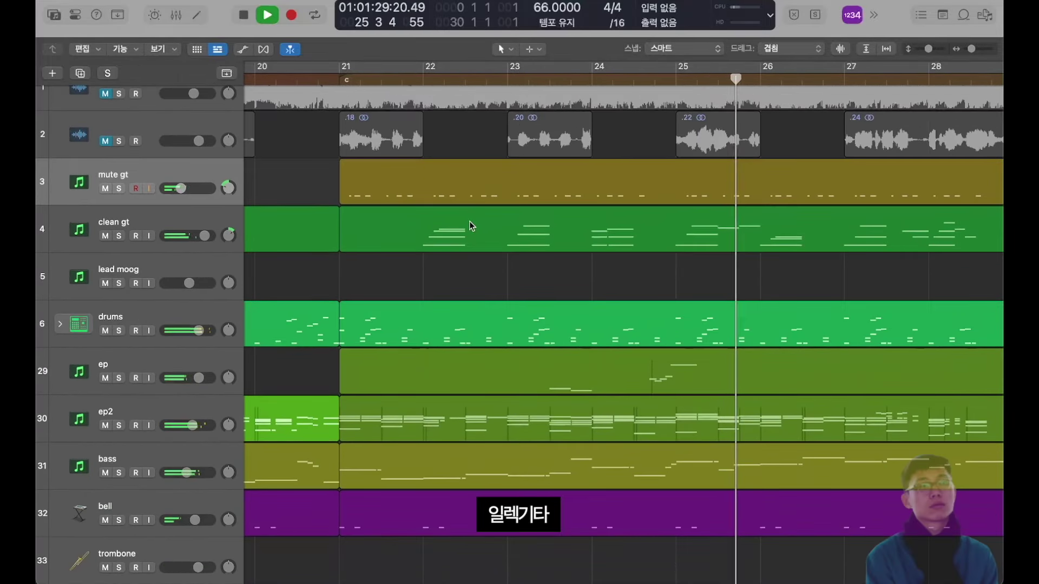
{"action": "left_click", "coordinate": [458, 251]}
{"action": "left_click", "coordinate": [438, 279]}
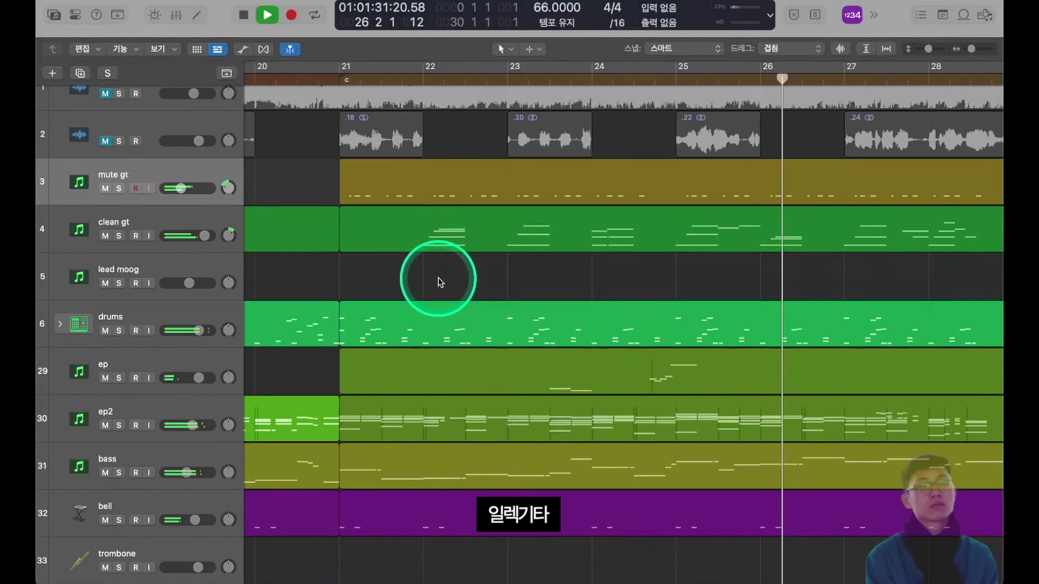
{"action": "key", "text": "z"}
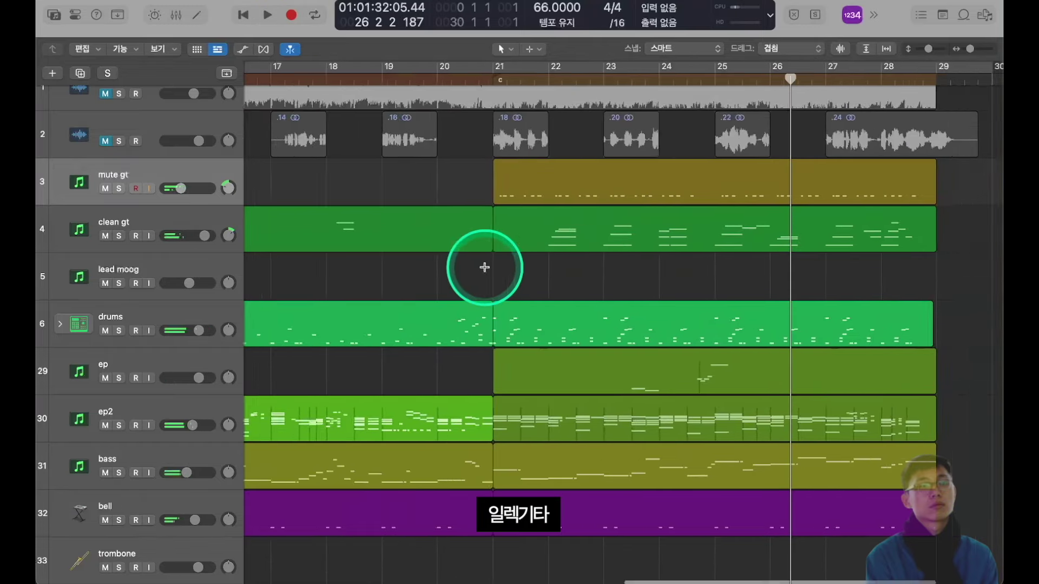
{"action": "left_click", "coordinate": [794, 212]}
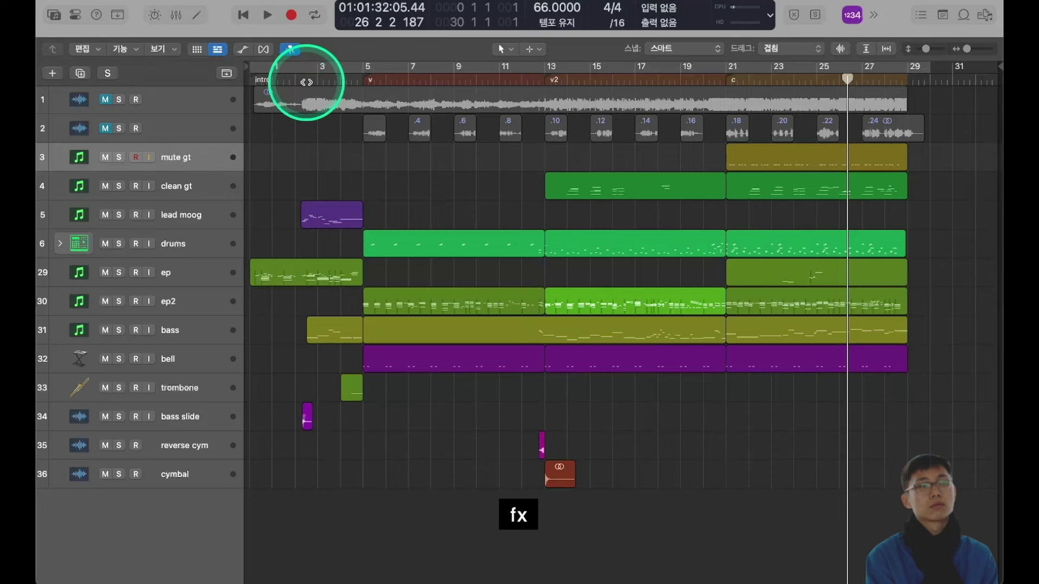
- Set the playhead to bar 4 at the end of the intro and solo the trombone track
{"action": "left_click", "coordinate": [499, 331]}
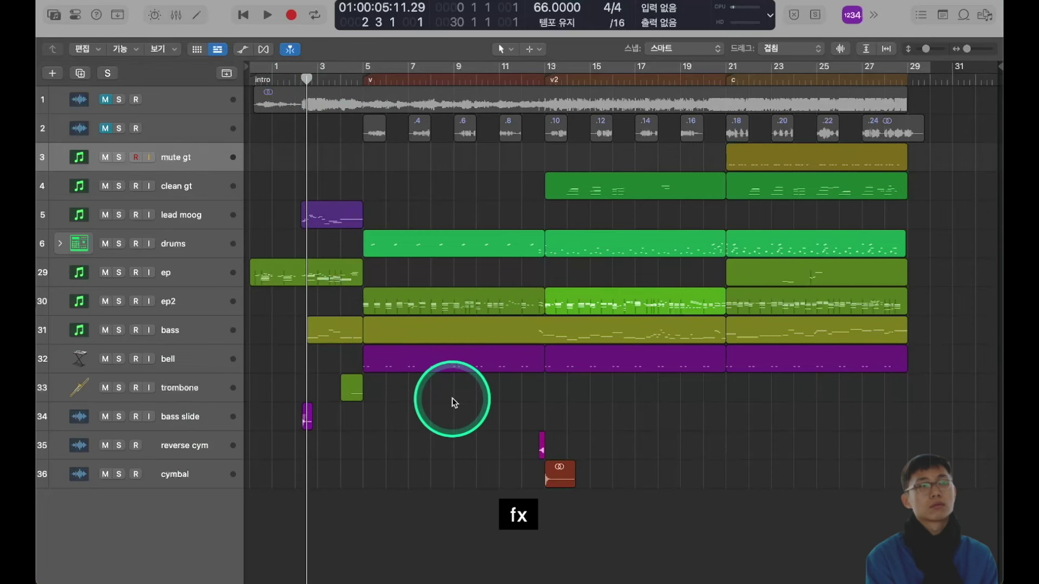
{"action": "left_click", "coordinate": [342, 69]}
{"action": "left_click", "coordinate": [466, 319]}
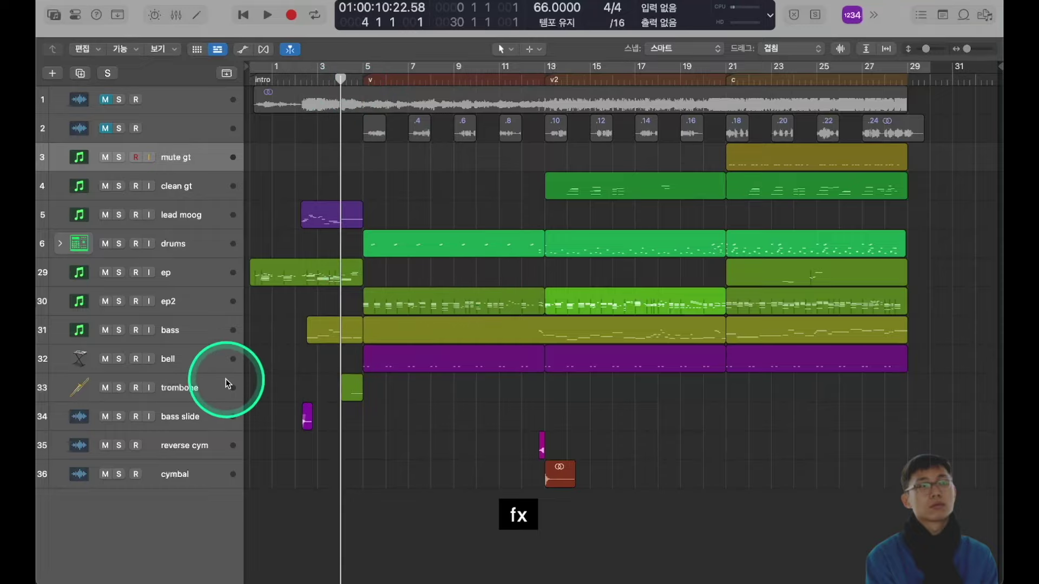
{"action": "key", "text": "super+Right"}
{"action": "key", "text": "super+Right"}
{"action": "key", "text": "super+Right"}
{"action": "key", "text": "super+Right"}
{"action": "scroll", "coordinate": [360, 361], "scroll_direction": "left", "scroll_amount": 4}
{"action": "key", "text": "super+Down"}
{"action": "key", "text": "super+Down"}
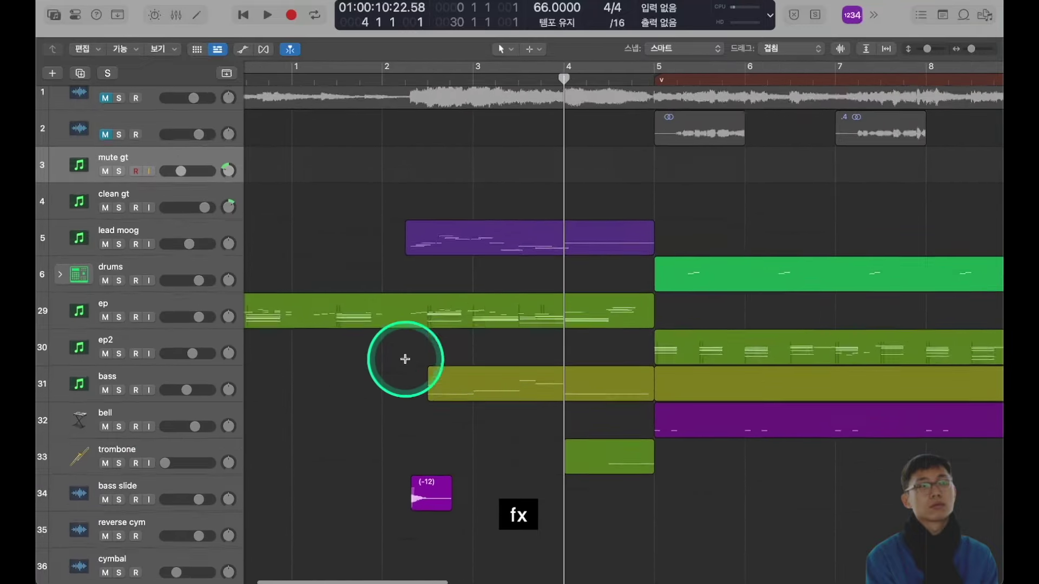
{"action": "scroll", "coordinate": [596, 381], "scroll_direction": "down", "scroll_amount": 4}
{"action": "left_click", "coordinate": [119, 364]}
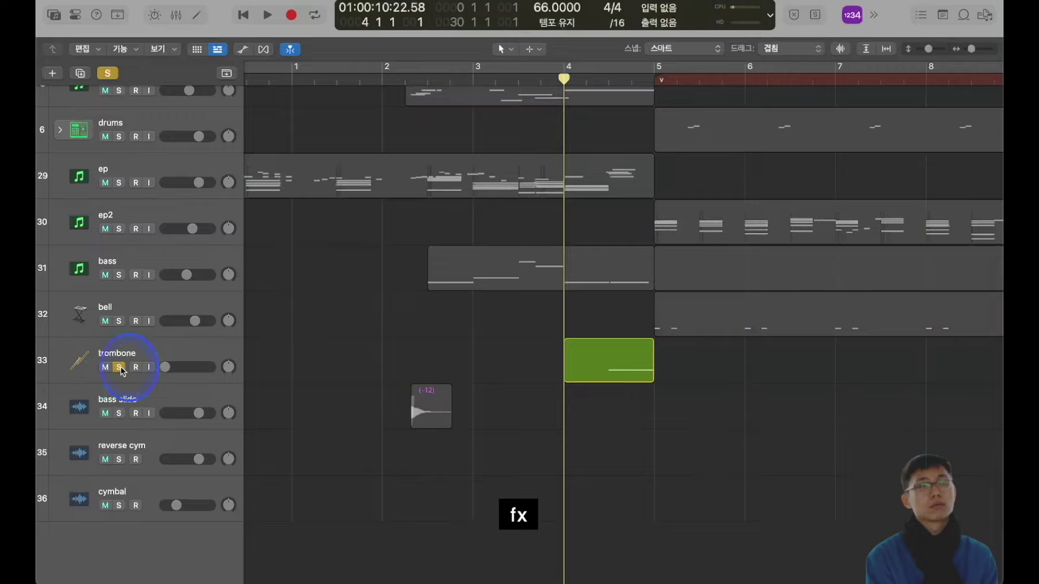
- Play the soloed trombone phrase in bar 4 and stop at the start of section v
{"action": "key", "text": "a"}
{"action": "key", "text": "a"}
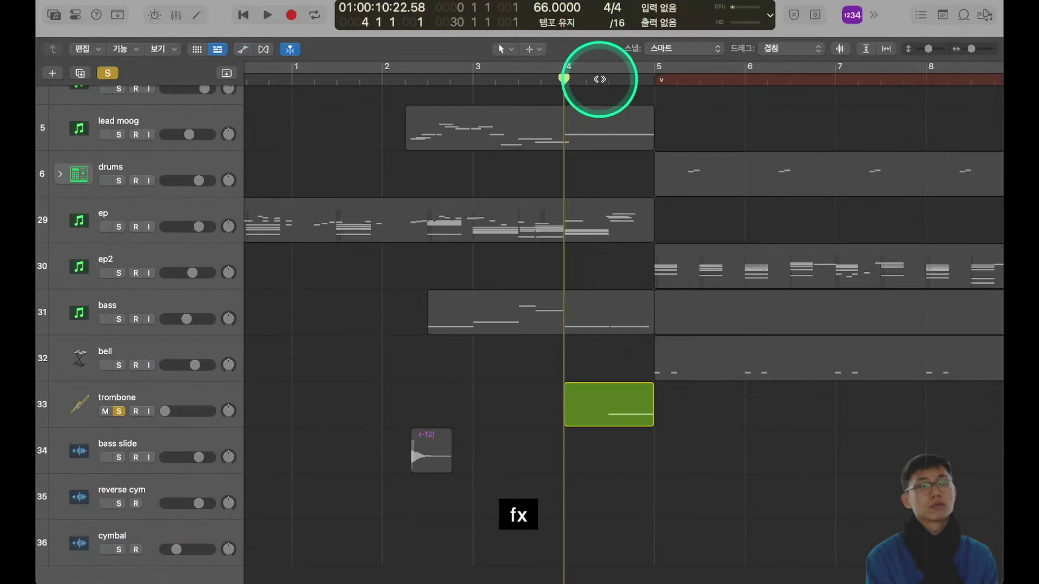
{"action": "left_click", "coordinate": [591, 87]}
{"action": "key", "text": "space"}
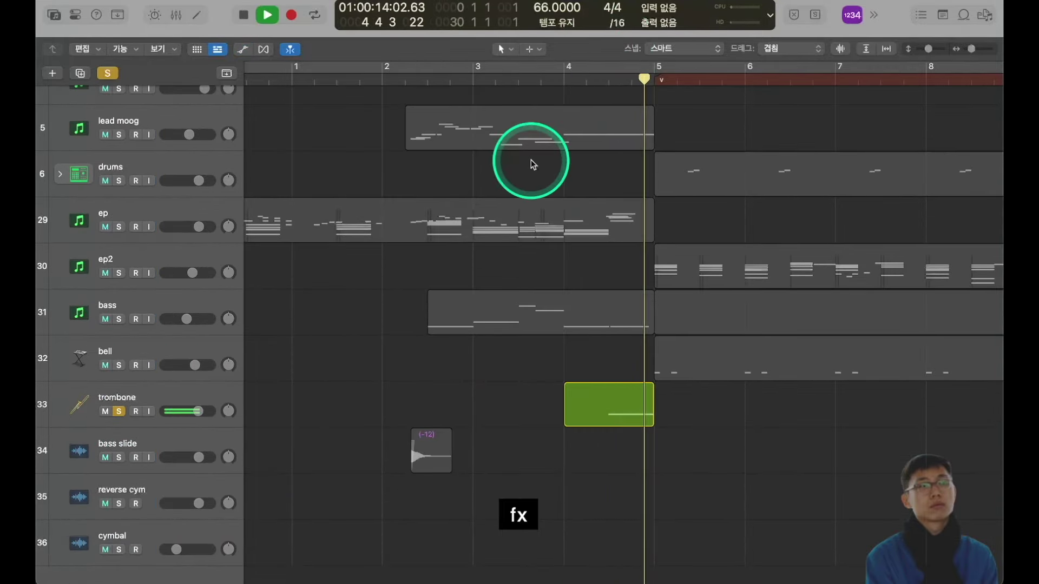
{"action": "key", "text": "space"}
{"action": "key", "text": "super+Left"}
{"action": "key", "text": "super+Left"}
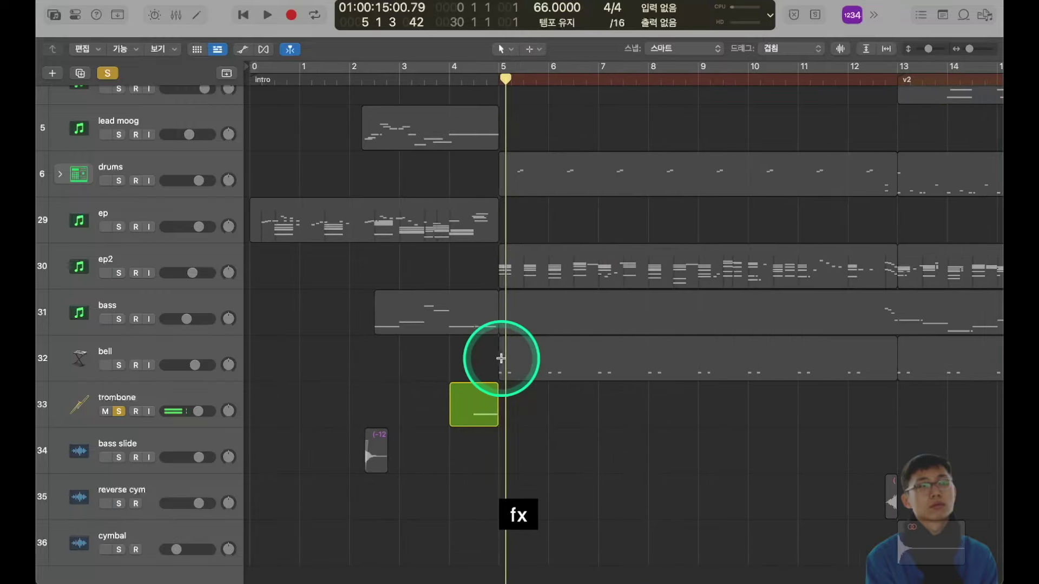
- Turn off the trombone solo and play the full arrangement from bar 4 into bar 5
{"action": "left_click", "coordinate": [119, 411]}
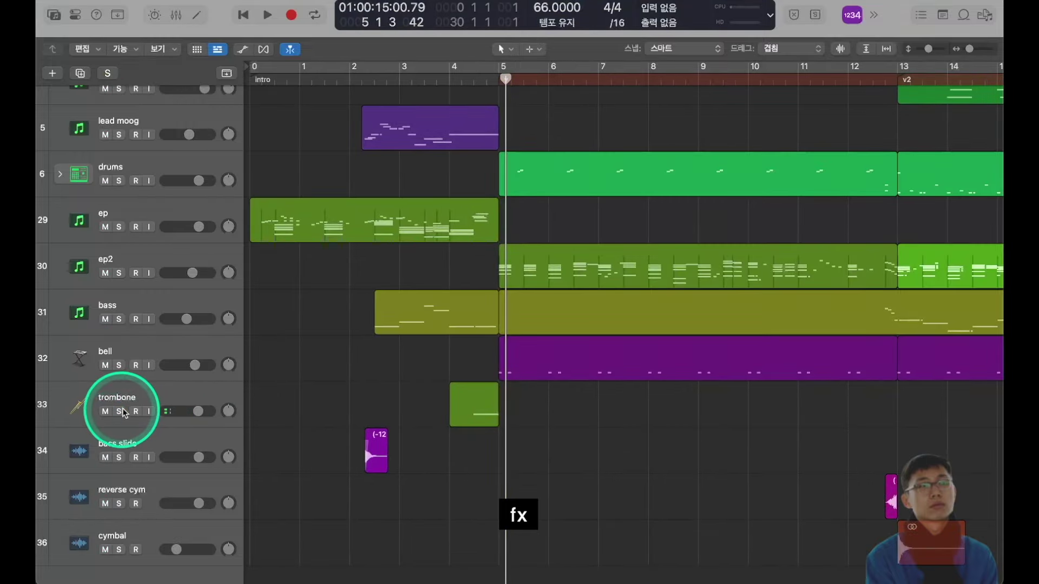
{"action": "left_click", "coordinate": [449, 84]}
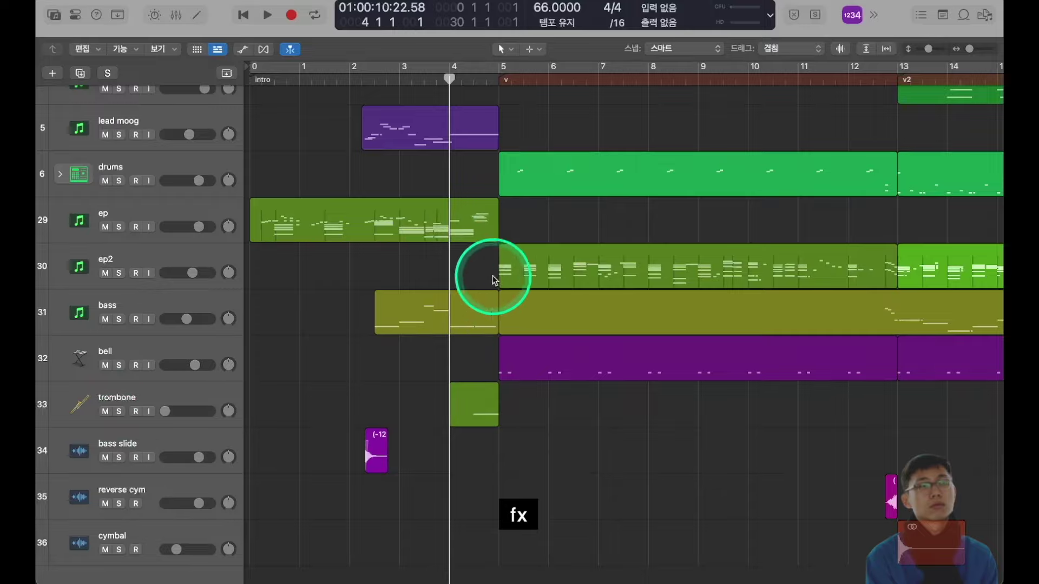
{"action": "key", "text": "space"}
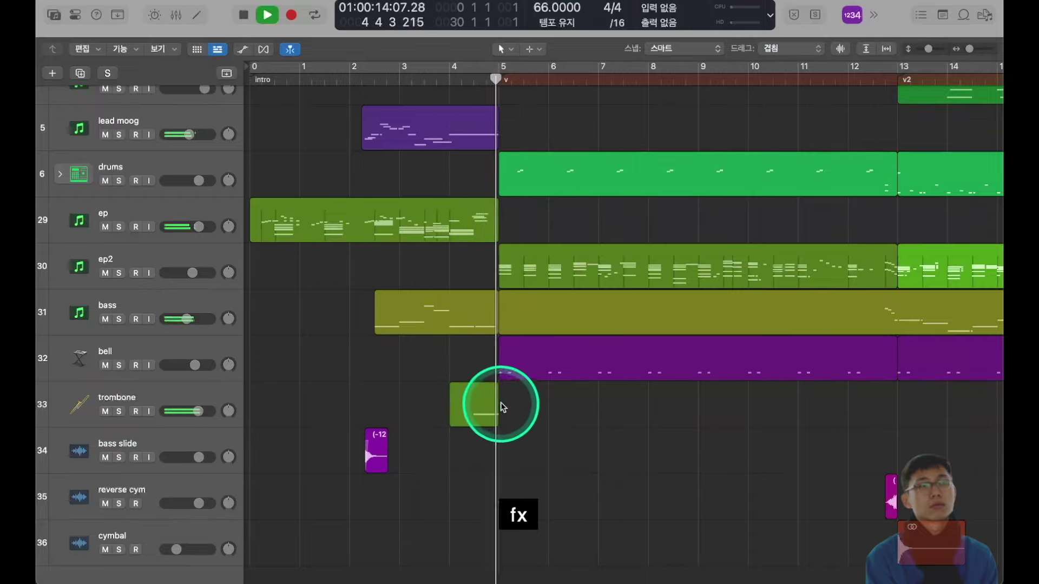
{"action": "key", "text": "space"}
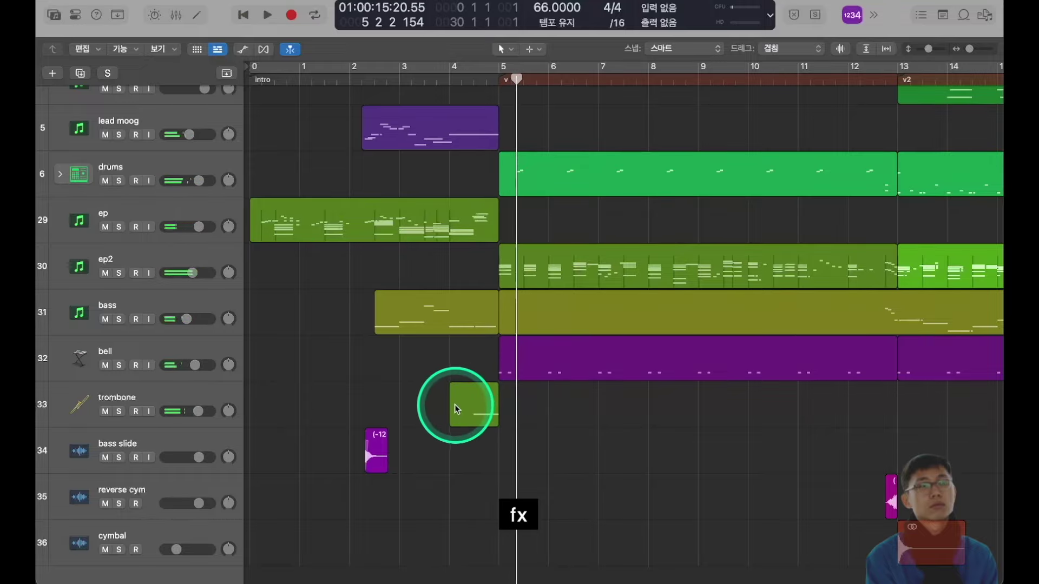
- Solo the reverse cym and cymbal tracks and play their transition from beat 4 of bar 12 into section v2
{"action": "key", "text": "super+Left"}
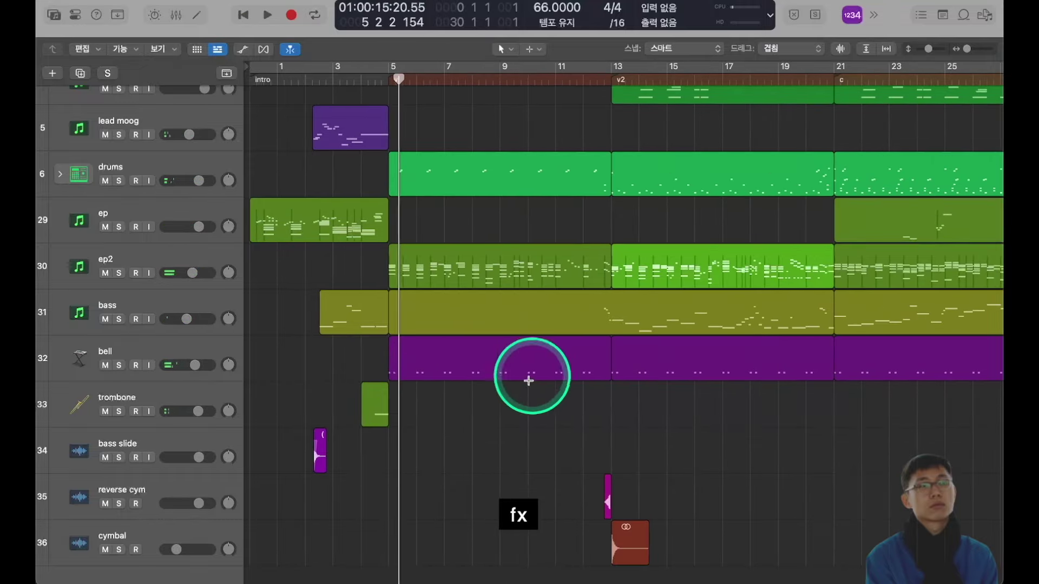
{"action": "key", "text": "super+Up"}
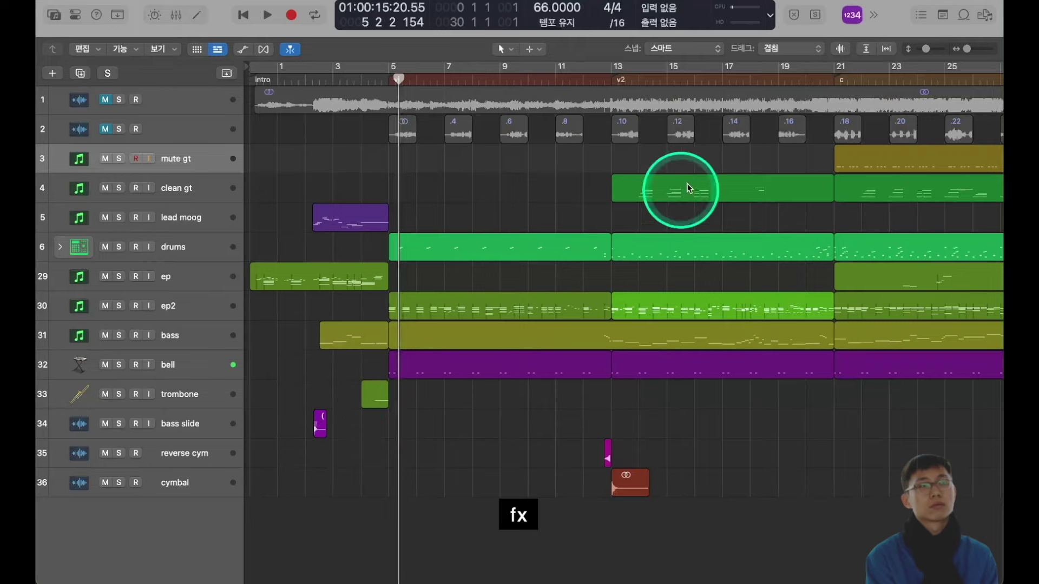
{"action": "left_click", "coordinate": [604, 80]}
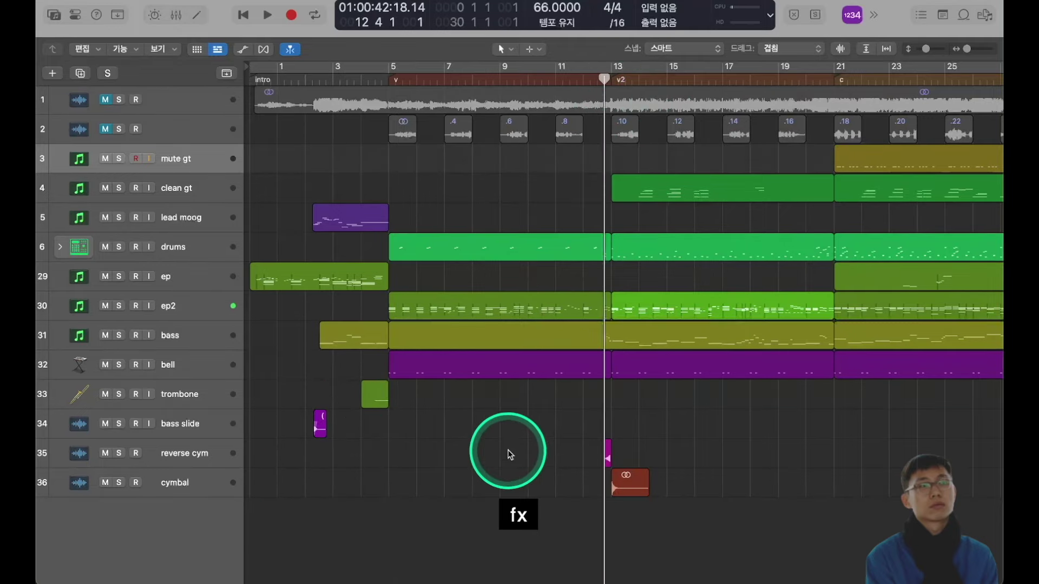
{"action": "left_click_drag", "start_coordinate": [118, 452], "coordinate": [120, 486]}
{"action": "key", "text": "space"}
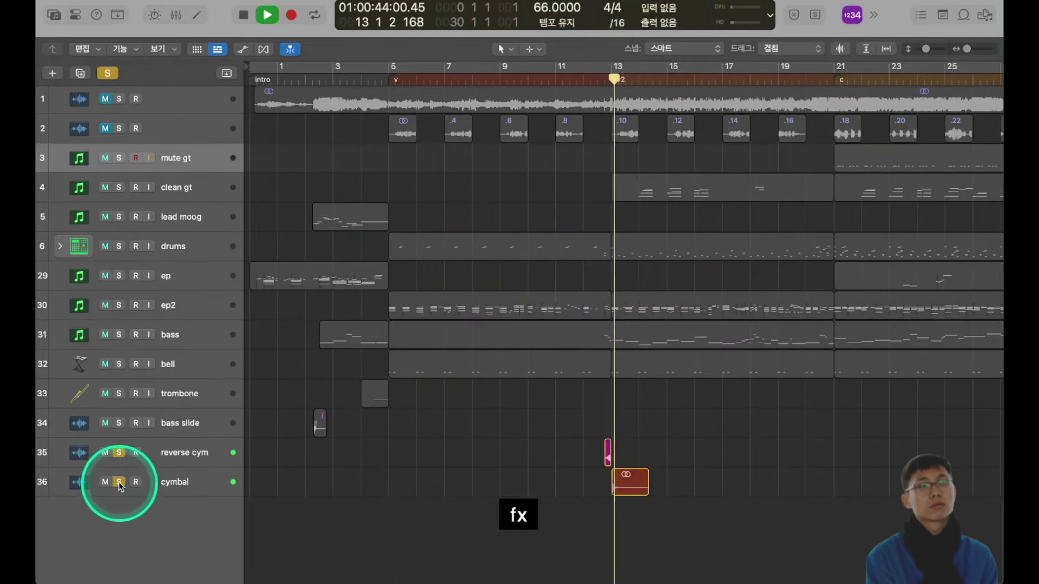
{"action": "scroll", "coordinate": [115, 459], "scroll_direction": "right", "scroll_amount": 1}
{"action": "key", "text": "space"}
- Turn off the reverse cym and cymbal solos, replay the transition into v2 with the full arrangement, and stop in bar 13
{"action": "left_click_drag", "start_coordinate": [118, 453], "coordinate": [128, 472]}
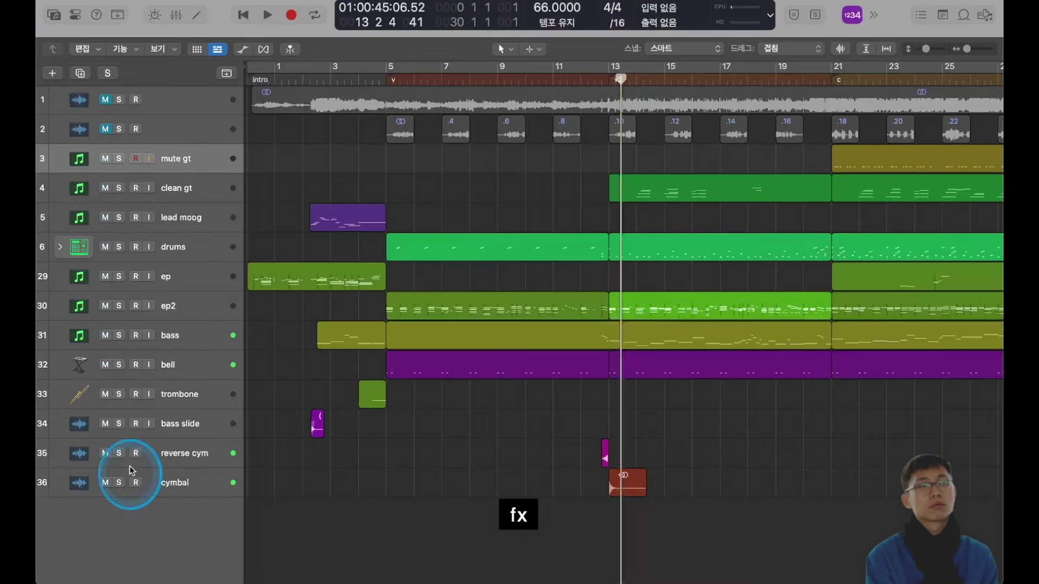
{"action": "left_click", "coordinate": [602, 78]}
{"action": "key", "text": "space"}
{"action": "left_click", "coordinate": [598, 303]}
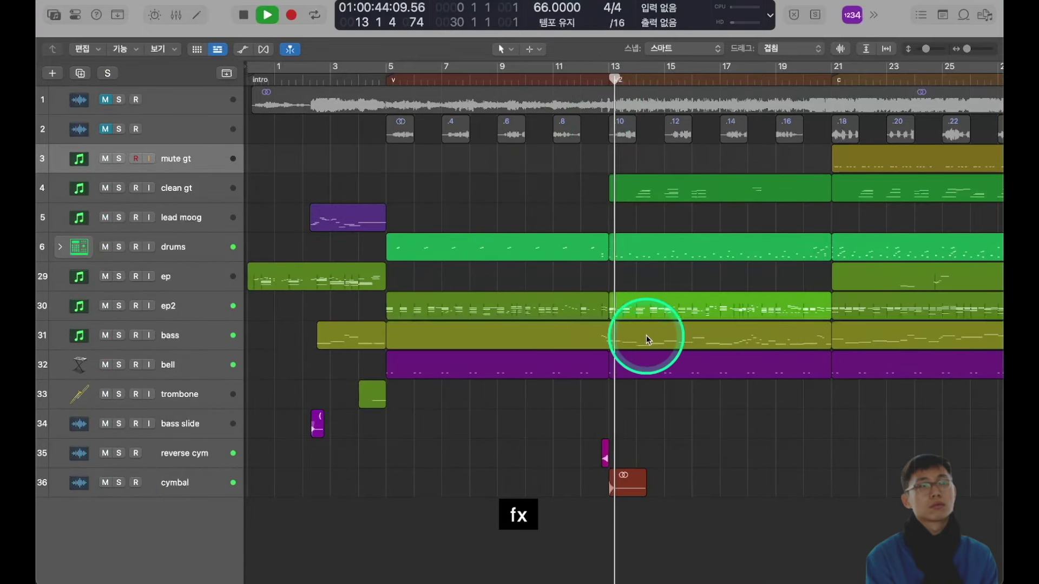
{"action": "key", "text": "space"}
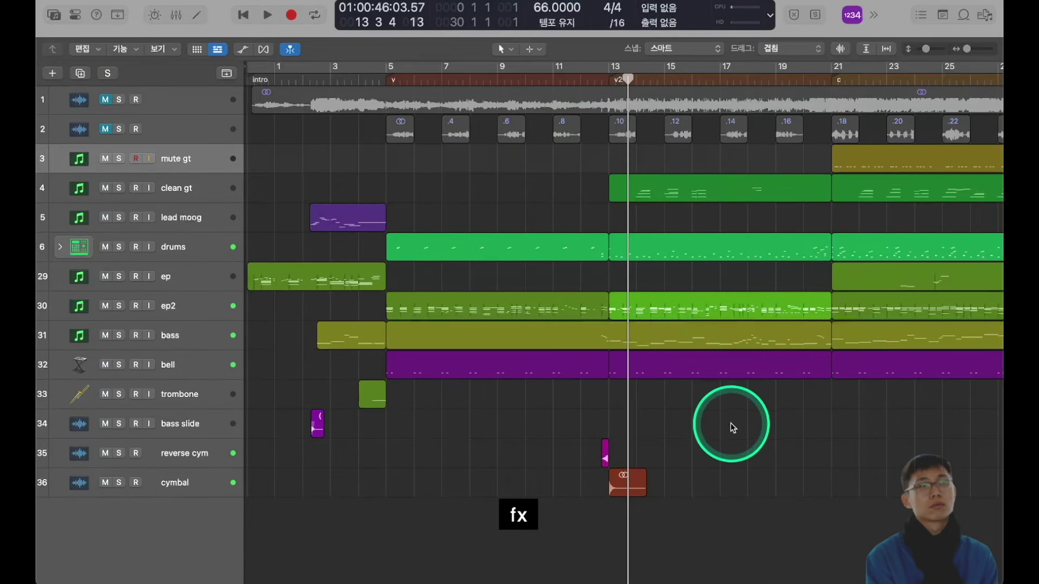
- Unmute audio track 2 and play the whole arrangement from the beginning, following it through section c
{"action": "key", "text": "z"}
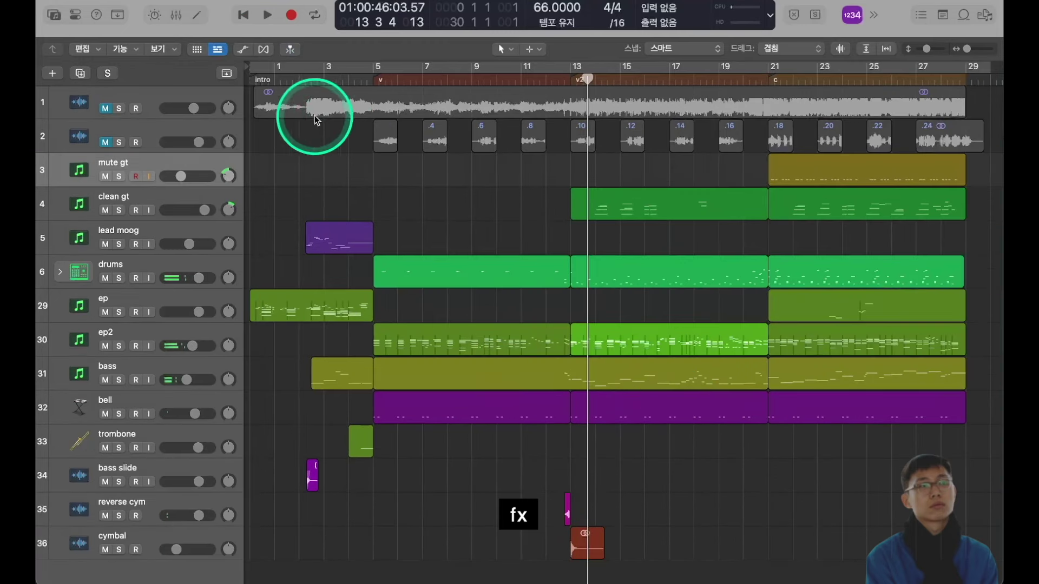
{"action": "key", "text": "Return"}
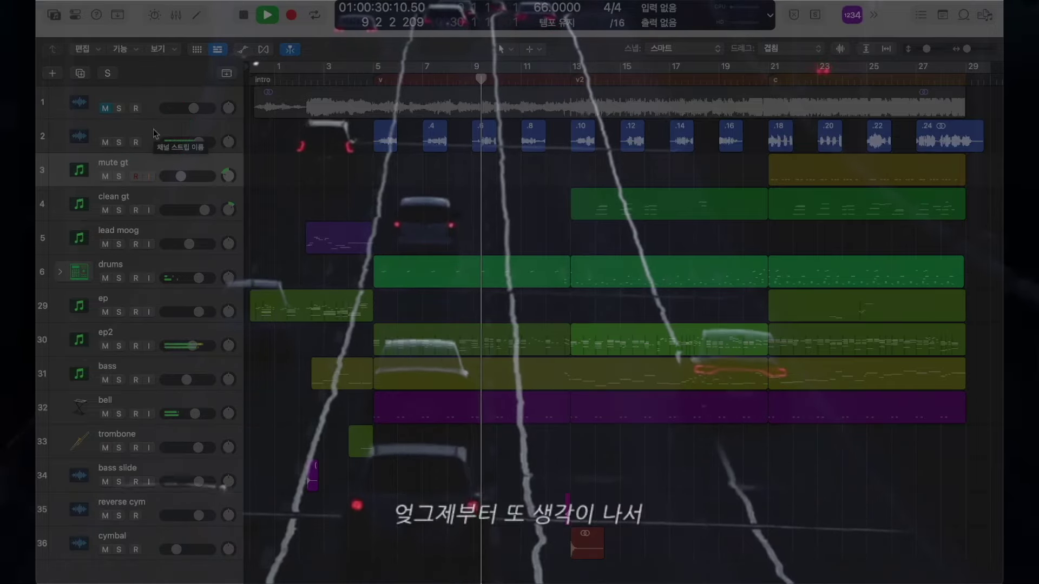
{"action": "left_click", "coordinate": [305, 176]}
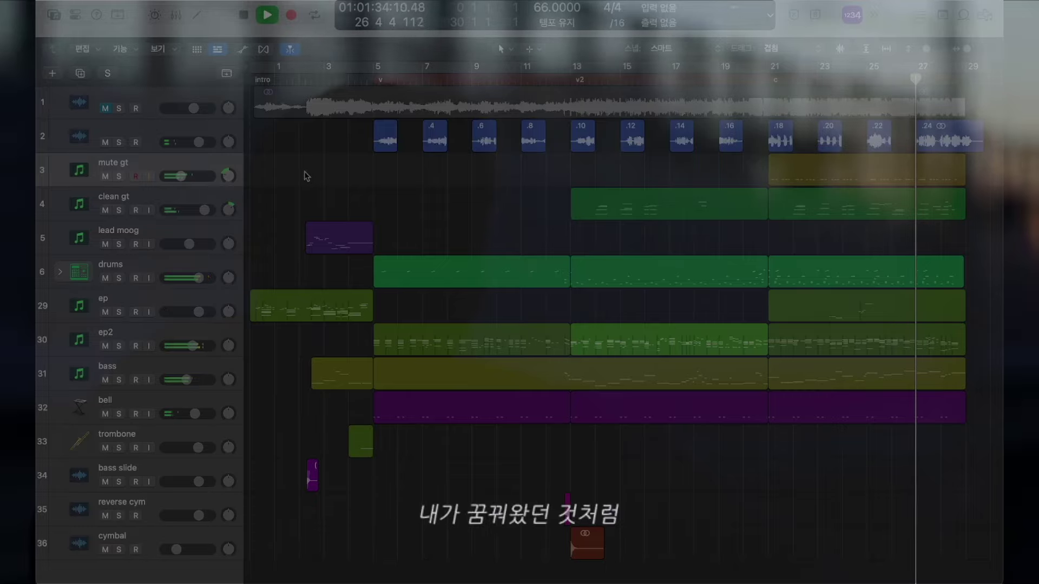
{"action": "scroll", "coordinate": [306, 176], "scroll_direction": "right", "scroll_amount": 3}
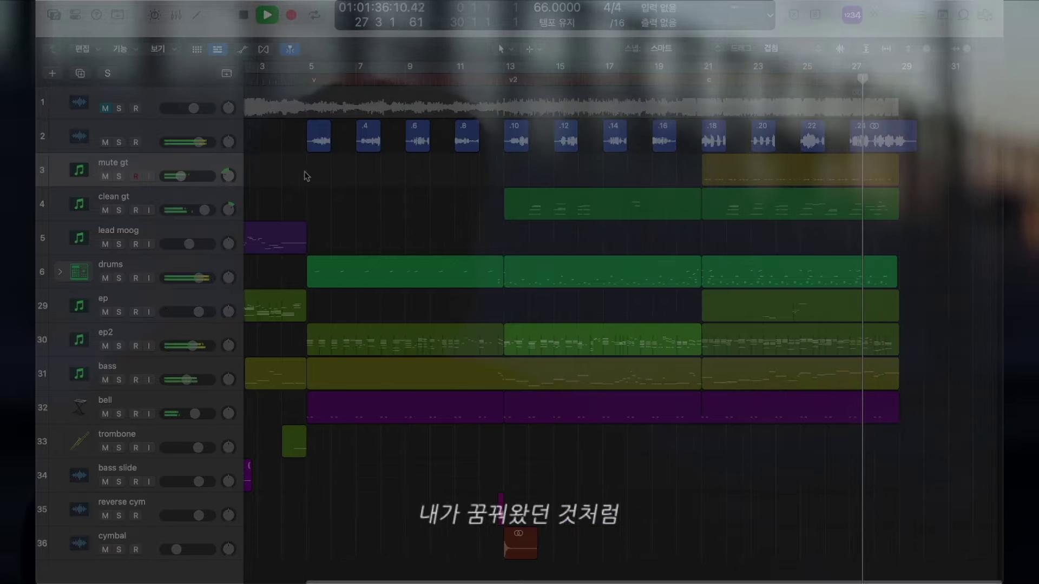
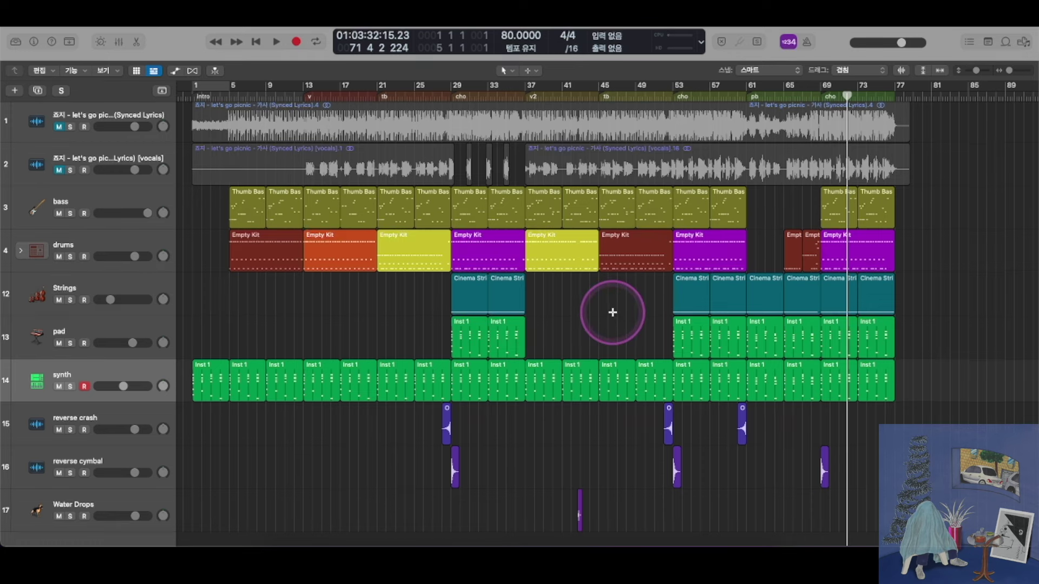
- Solo the drums track in the third song's arrangement
{"action": "key", "text": "super+Right"}
{"action": "scroll", "coordinate": [612, 313], "scroll_direction": "left", "scroll_amount": 5}
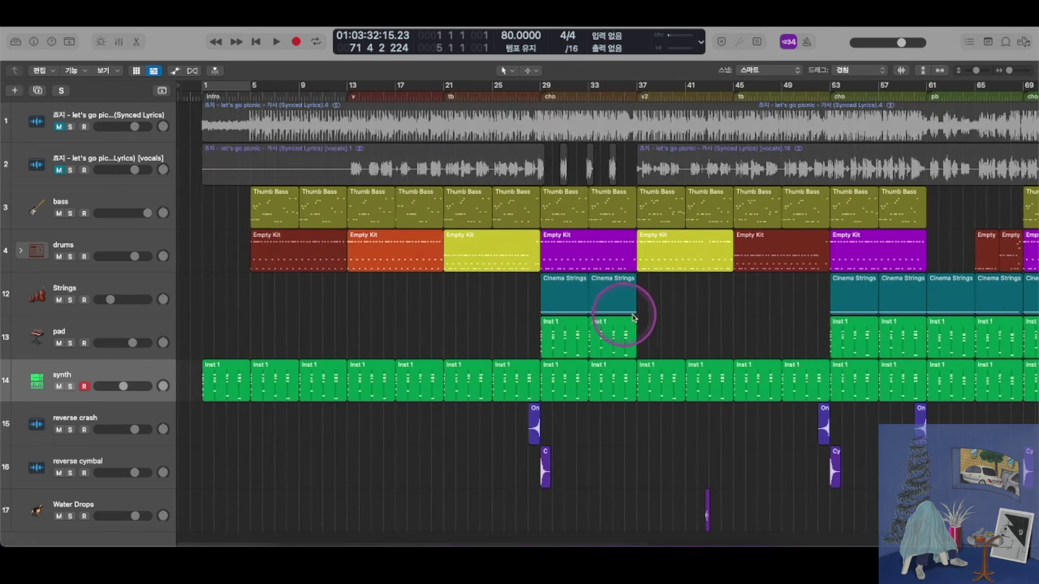
{"action": "scroll", "coordinate": [392, 318], "scroll_direction": "up", "scroll_amount": 2}
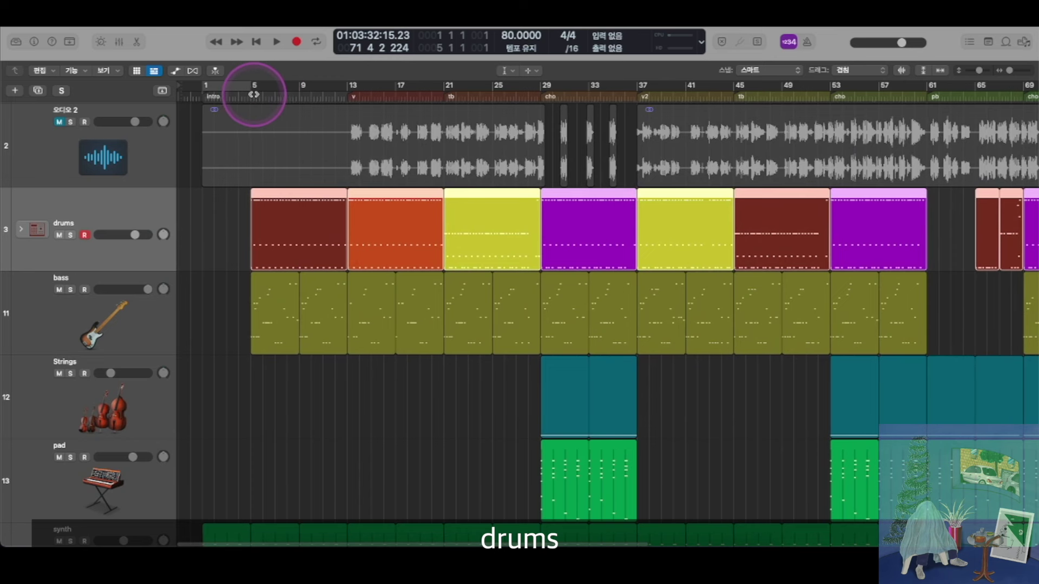
{"action": "left_click", "coordinate": [406, 433]}
{"action": "left_click", "coordinate": [126, 263]}
{"action": "left_click", "coordinate": [397, 380]}
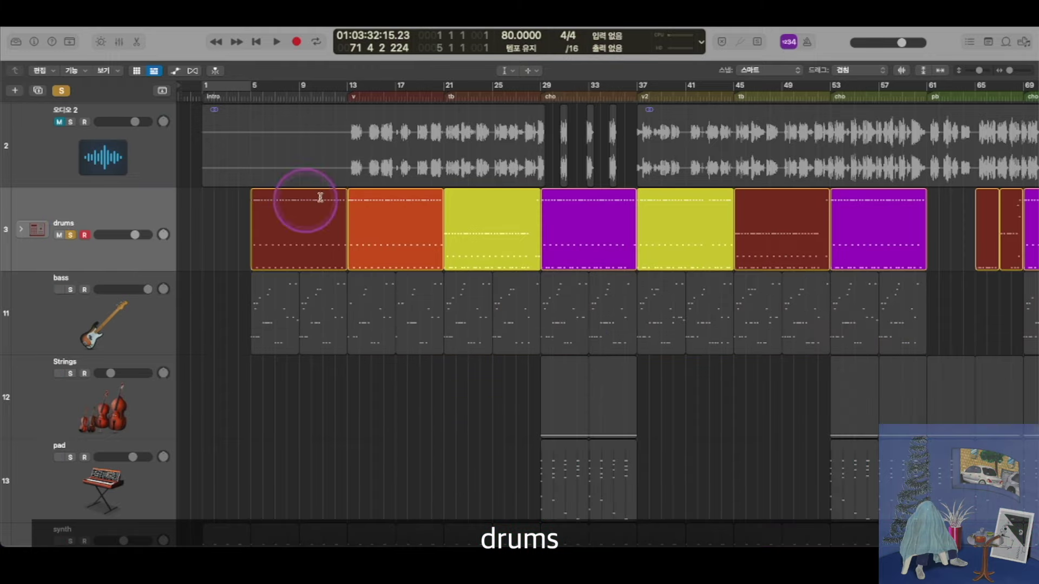
- Place the playhead near the start of the first drums region, around bar 5
{"action": "key", "text": "super+Up"}
{"action": "key", "text": "super+Up"}
{"action": "key", "text": "super+Up"}
{"action": "key", "text": "super+Left"}
{"action": "key", "text": "super+Left"}
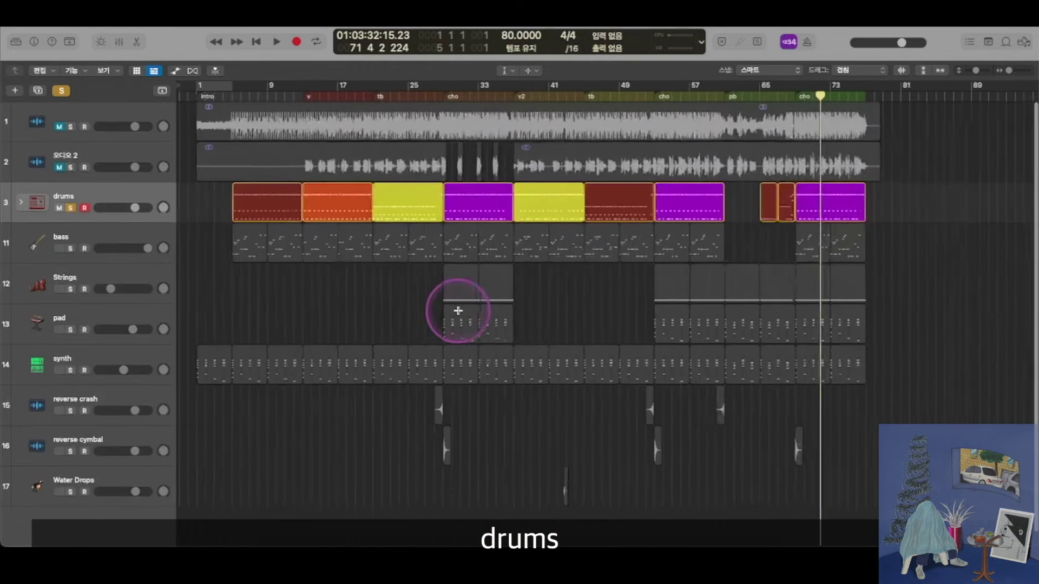
{"action": "key", "text": "z"}
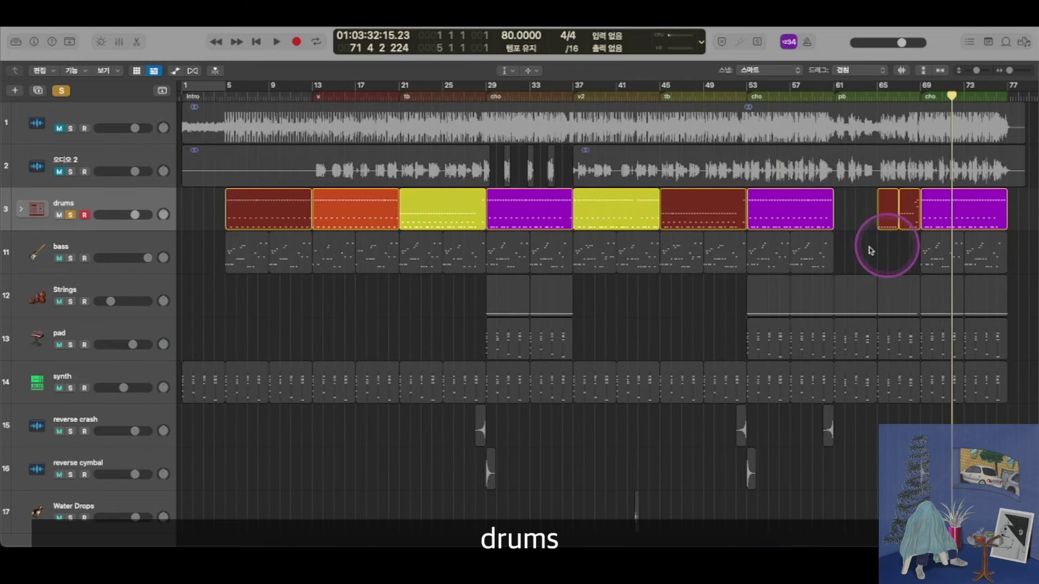
{"action": "left_click", "coordinate": [301, 292]}
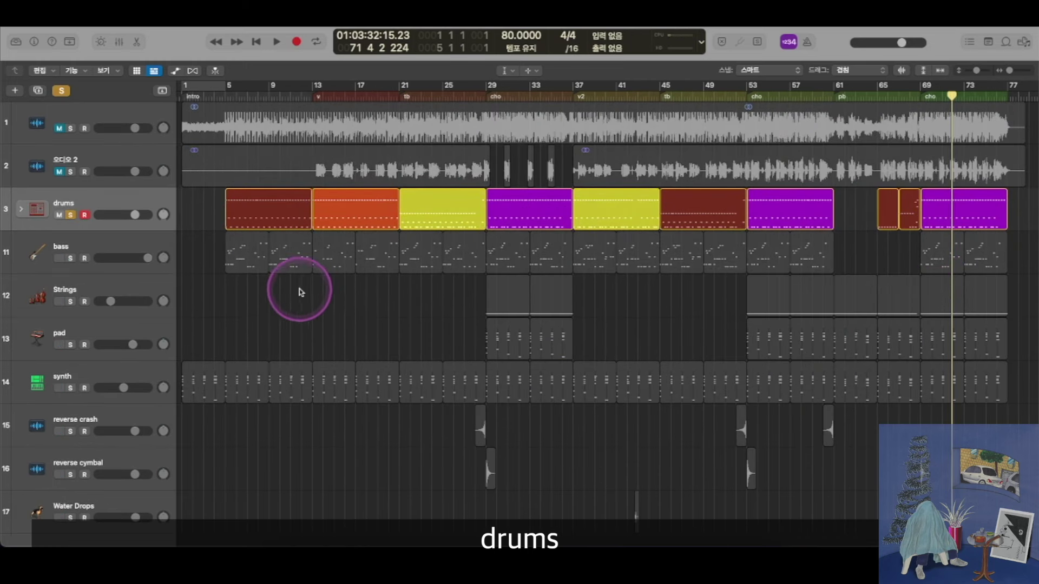
{"action": "left_click", "coordinate": [226, 95]}
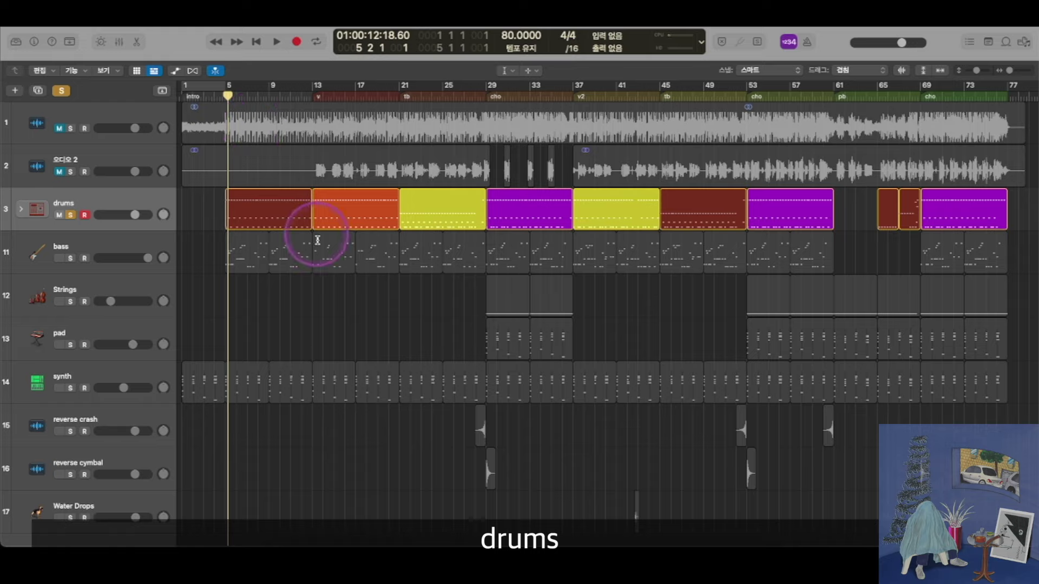
- Open the first drums region, starting at bar 5, in the Piano Roll
{"action": "key", "text": "super+Right"}
{"action": "key", "text": "super+Right"}
{"action": "key", "text": "super+Right"}
{"action": "key", "text": "super+Right"}
{"action": "key", "text": "super+Right"}
{"action": "key", "text": "super+Down"}
{"action": "key", "text": "super+Down"}
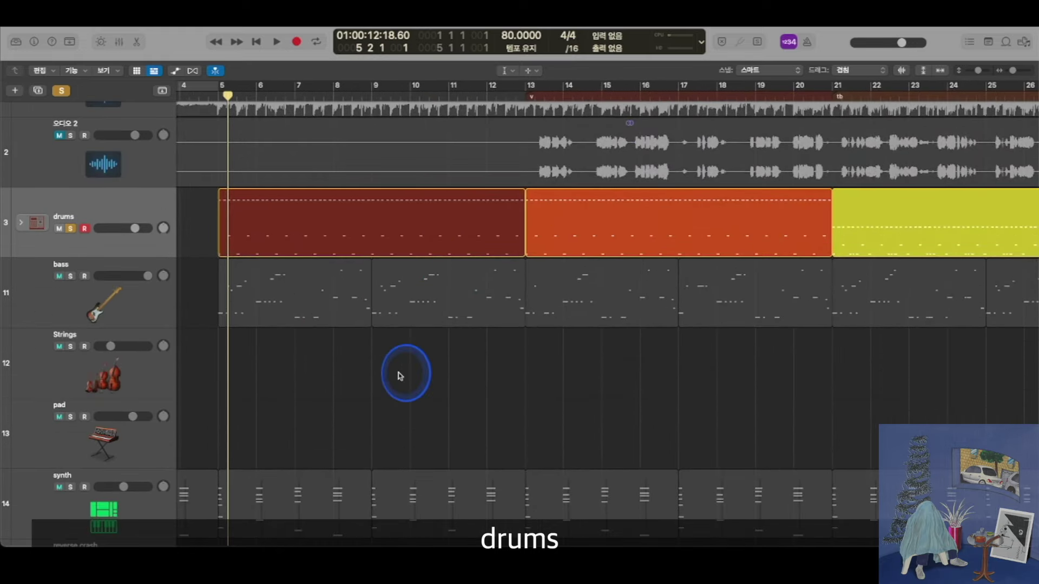
{"action": "double_click", "coordinate": [348, 220]}
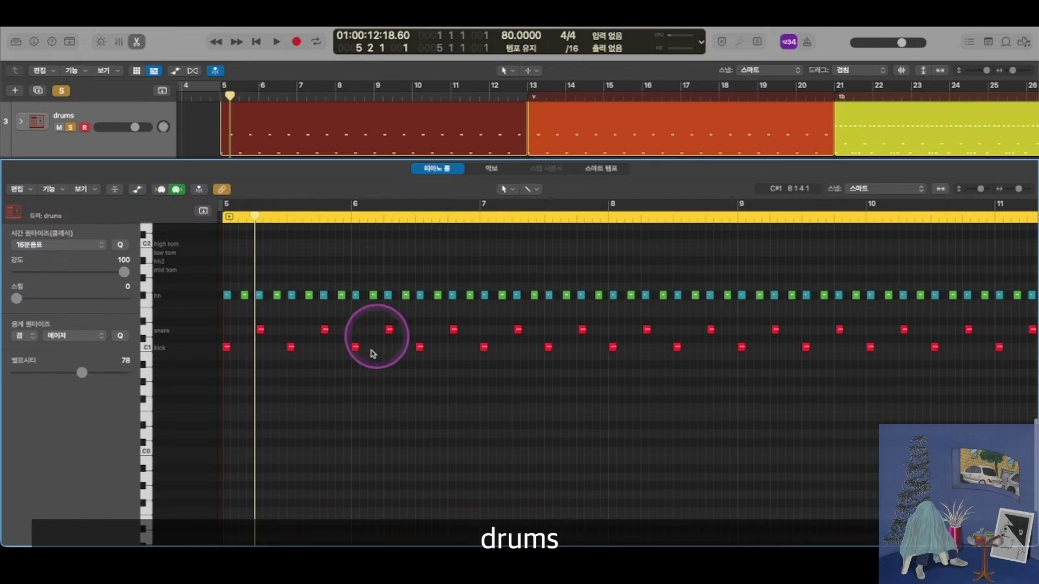
- Play the soloed kick, snare and hi-hat pattern from bar 5 and stop in bar 7
{"action": "key", "text": "super+Left"}
{"action": "key", "text": "super+Down"}
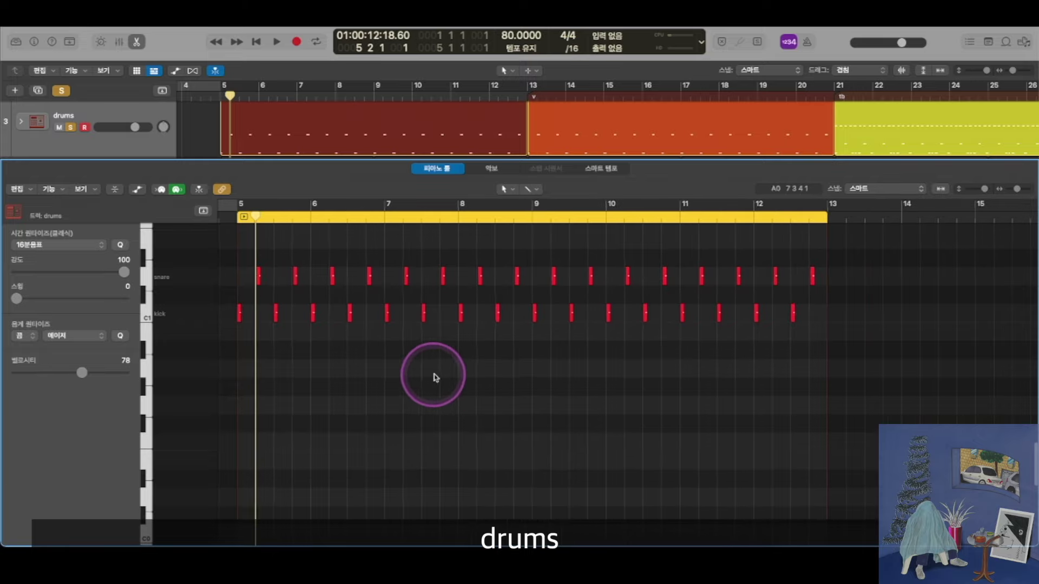
{"action": "scroll", "coordinate": [433, 378], "scroll_direction": "up", "scroll_amount": 5}
{"action": "scroll", "coordinate": [433, 377], "scroll_direction": "left", "scroll_amount": 4}
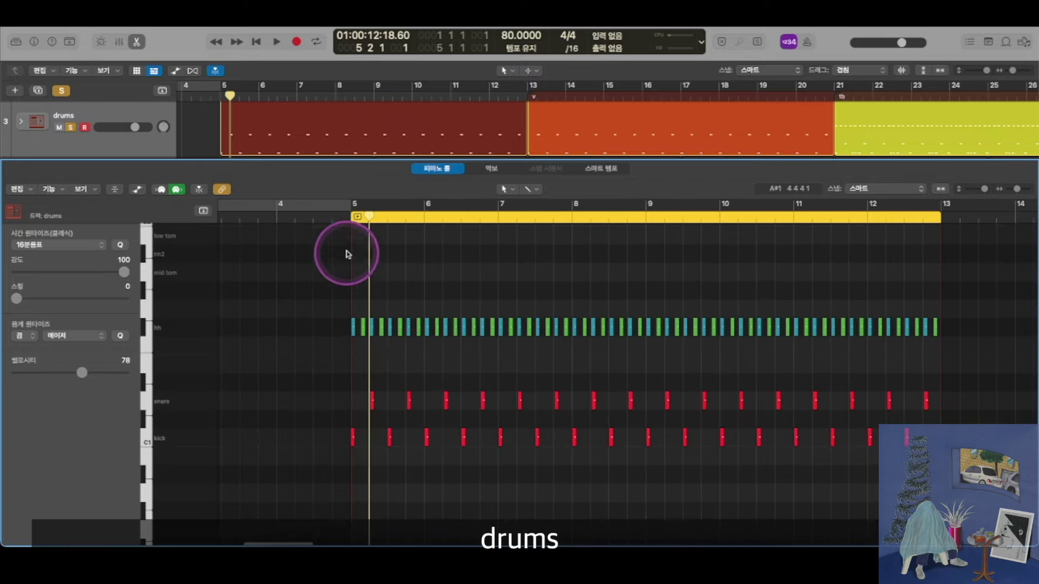
{"action": "left_click", "coordinate": [349, 216]}
{"action": "key", "text": "space"}
{"action": "key", "text": "super+Right"}
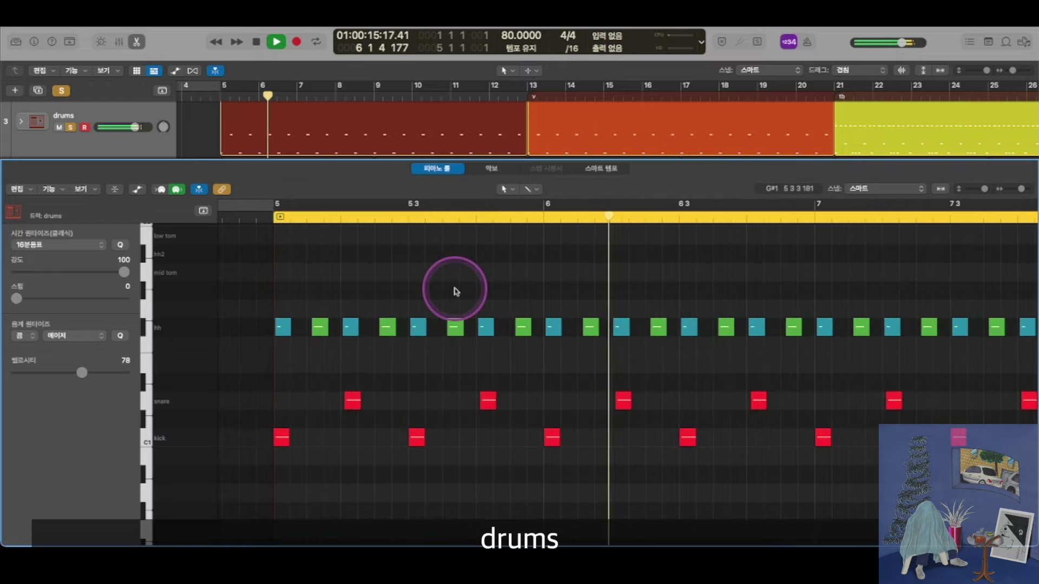
{"action": "key", "text": "super+Left"}
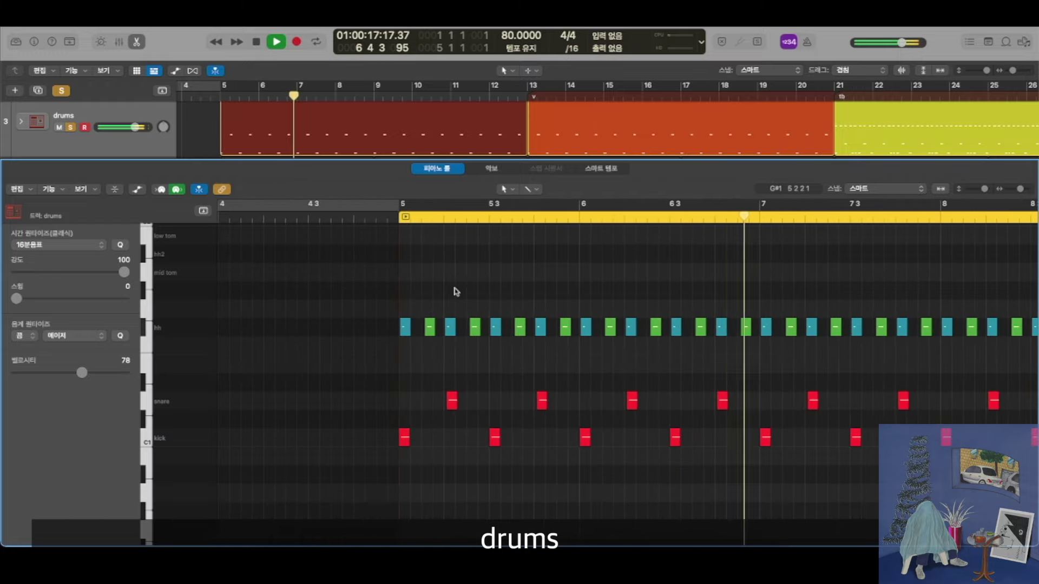
{"action": "scroll", "coordinate": [456, 291], "scroll_direction": "right", "scroll_amount": 3}
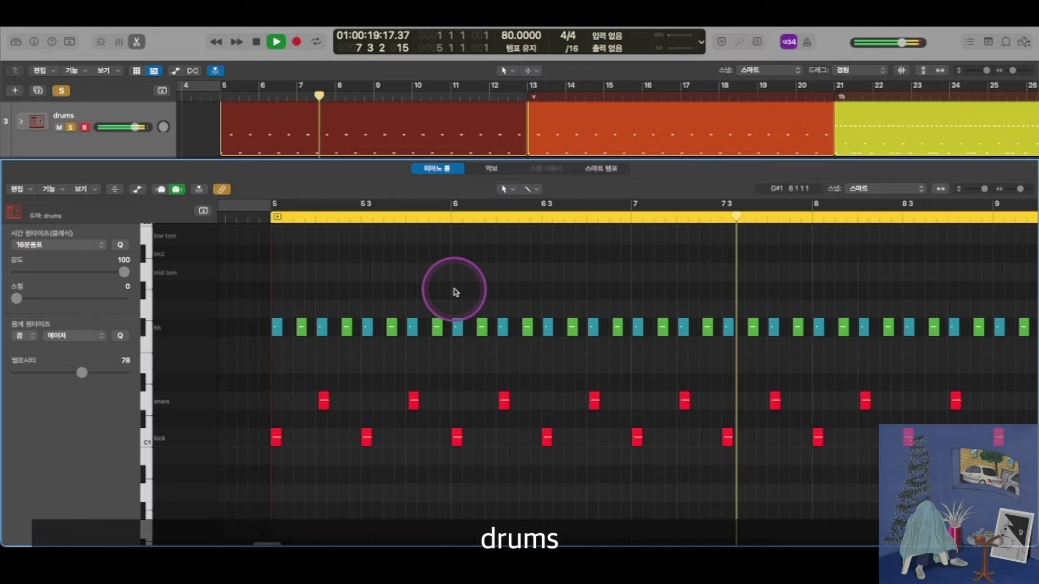
{"action": "key", "text": "space"}
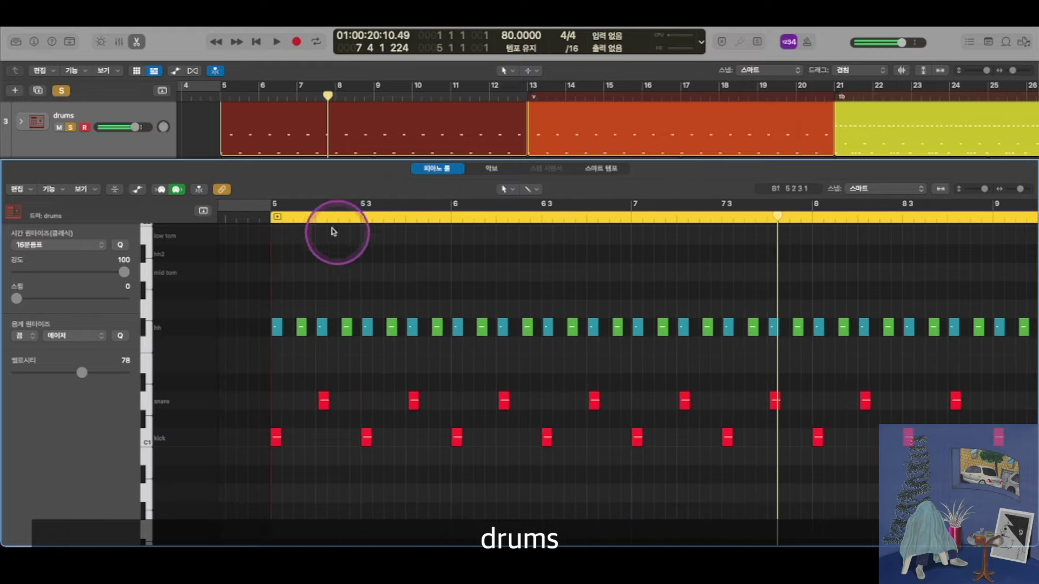
- Replay the drum pattern from bar 5 into bar 6, then return the playhead to just before bar 5
{"action": "left_click", "coordinate": [268, 216]}
{"action": "key", "text": "space"}
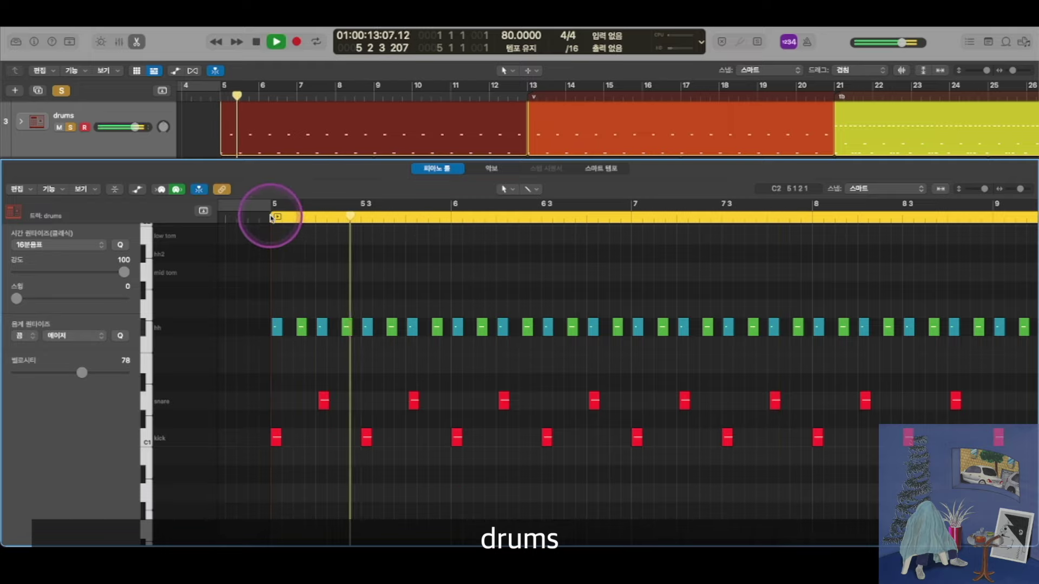
{"action": "key", "text": "space"}
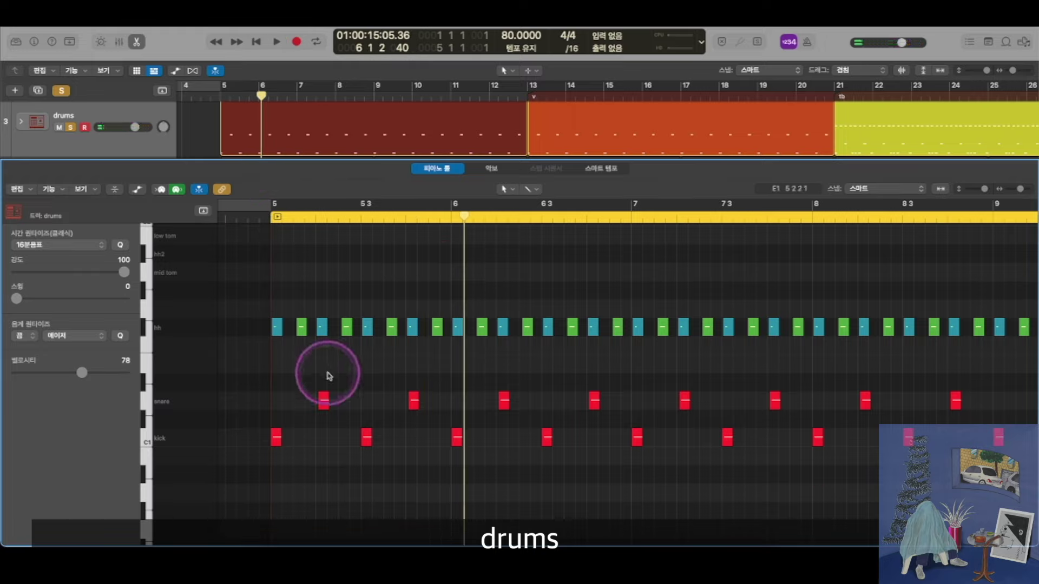
{"action": "left_click", "coordinate": [268, 214]}
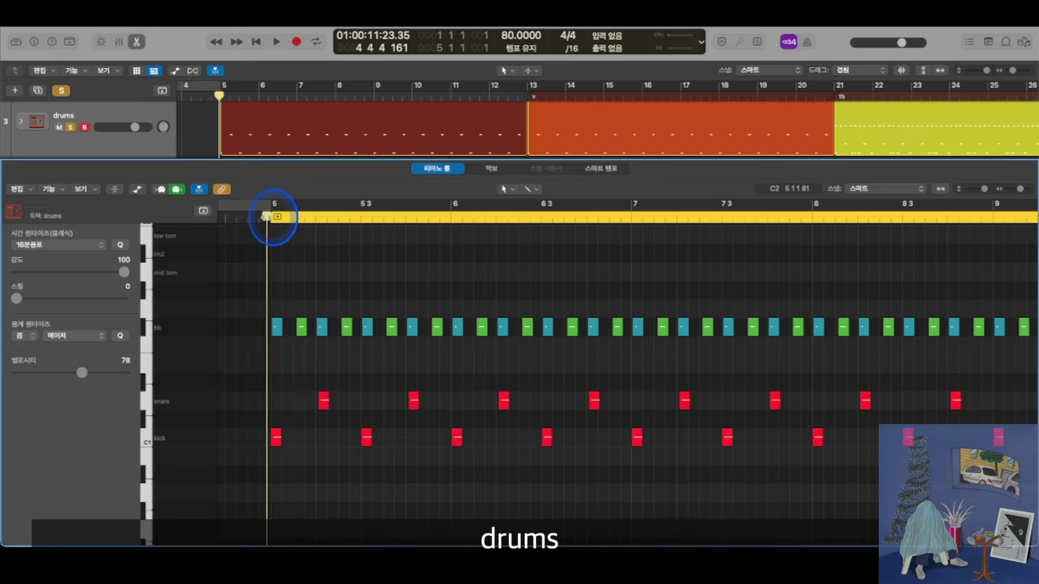
- Show the drums channel strip in the inspector and open its Drum Machine Designer (DMD), placing the window over the arrangement
{"action": "left_click", "coordinate": [35, 43]}
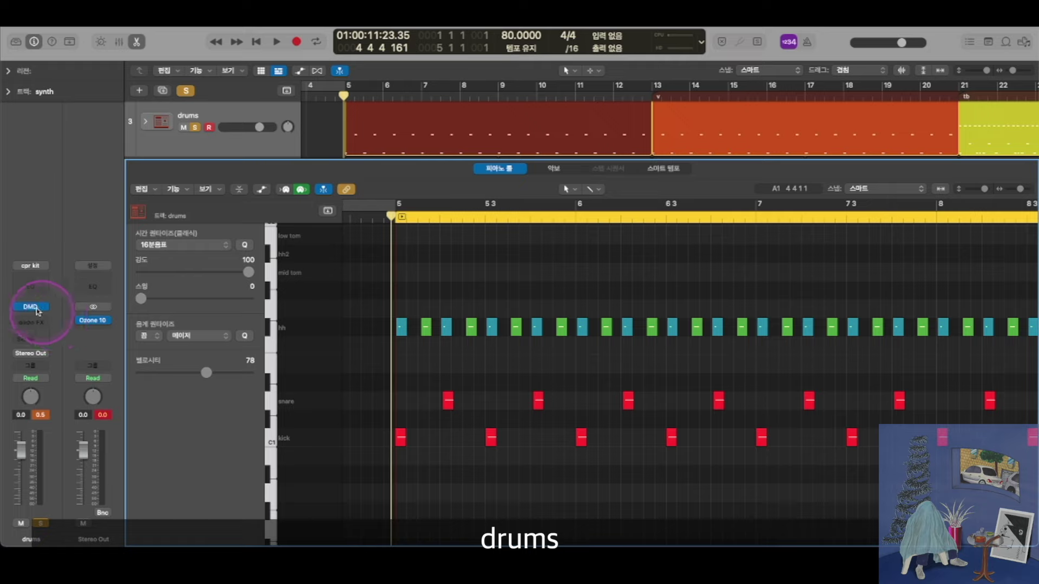
{"action": "left_click", "coordinate": [30, 307]}
{"action": "left_click_drag", "start_coordinate": [822, 120], "coordinate": [567, 90]}
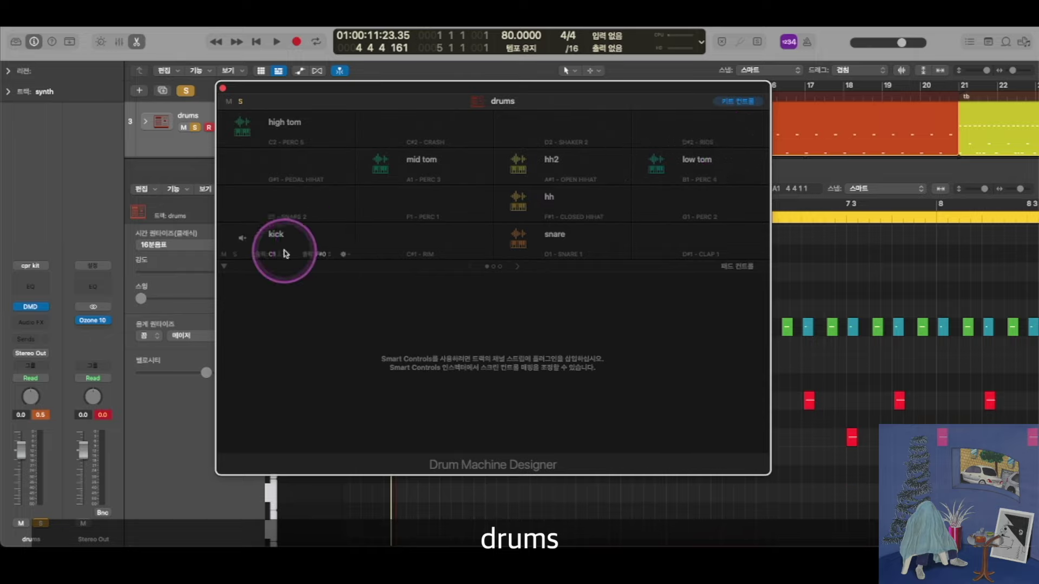
- Audition the kick, snare, hh, hh2, high tom, mid tom and low tom pads, then close Drum Machine Designer
{"action": "left_click", "coordinate": [241, 240]}
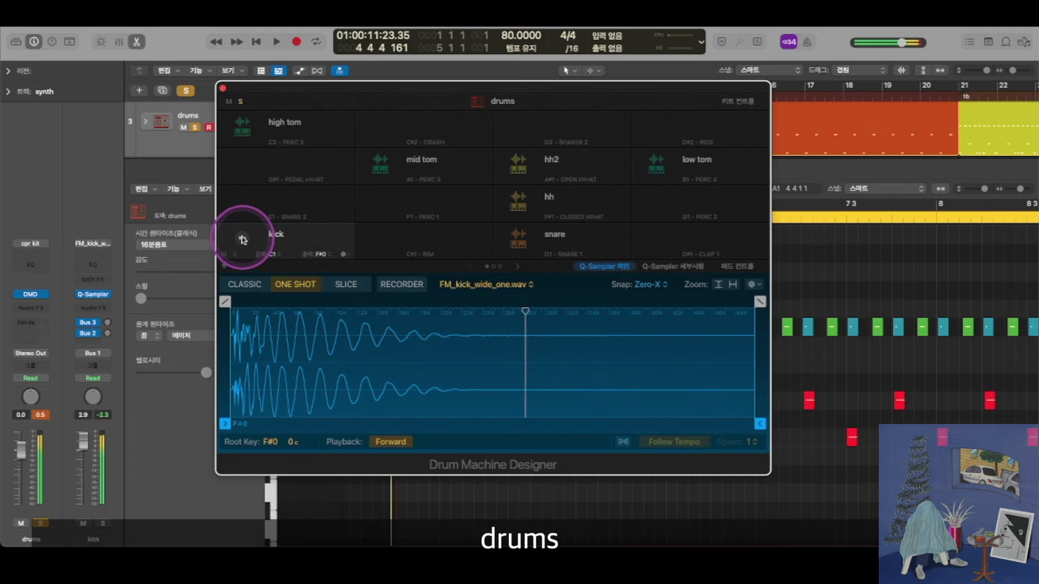
{"action": "left_click", "coordinate": [518, 239]}
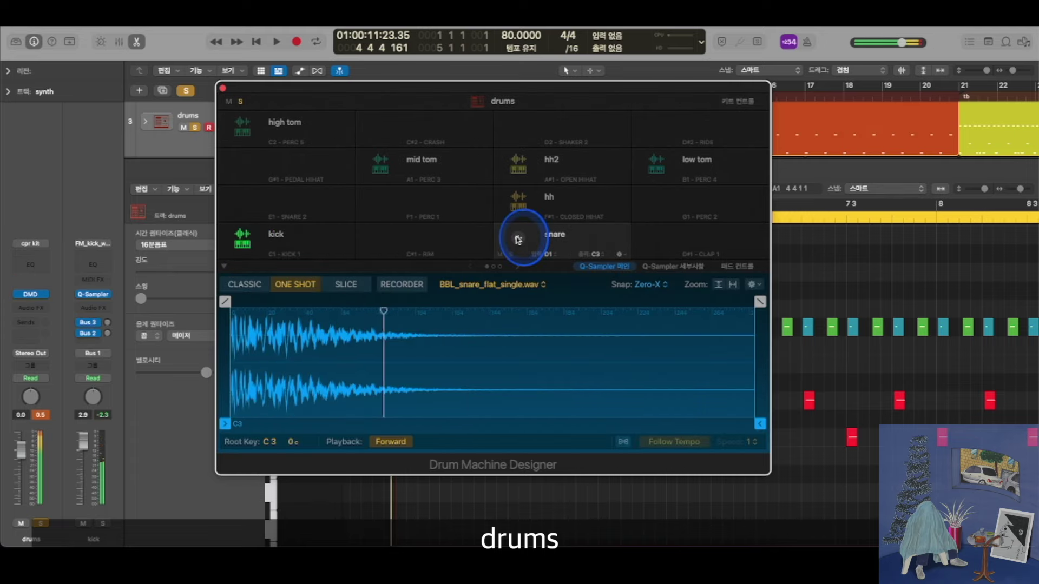
{"action": "left_click", "coordinate": [520, 201]}
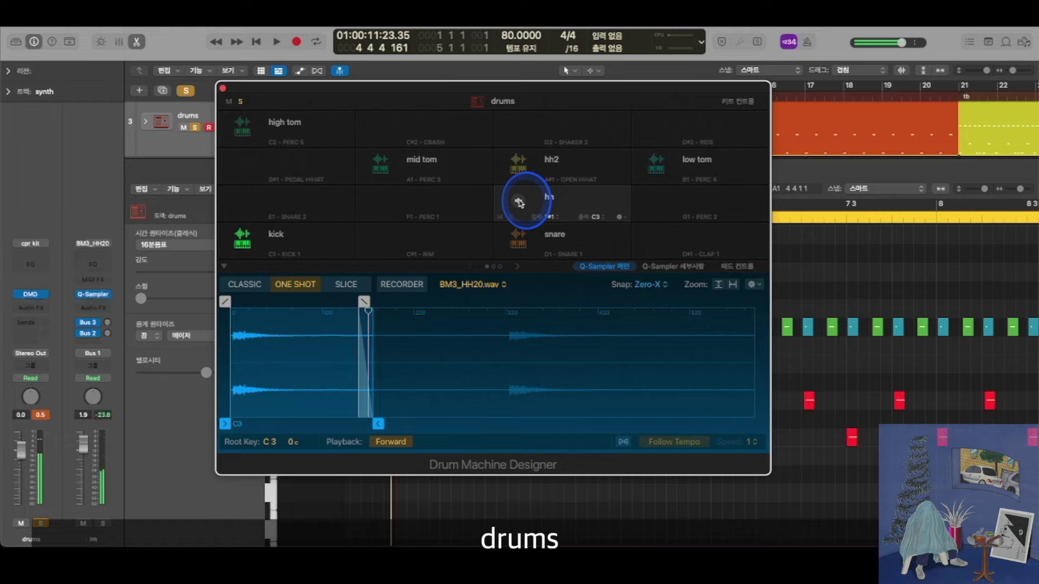
{"action": "left_click", "coordinate": [515, 164]}
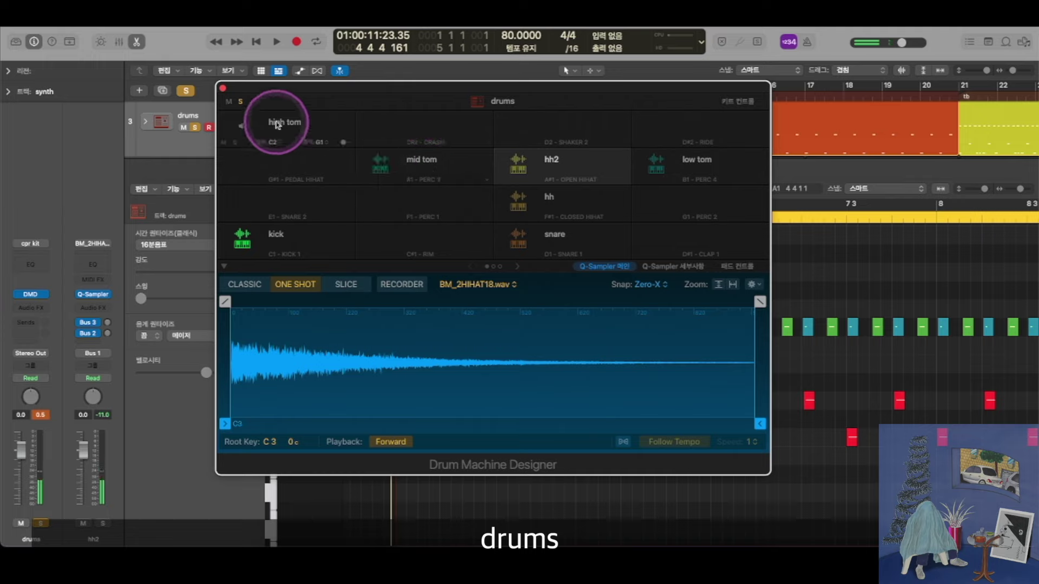
{"action": "left_click", "coordinate": [243, 127]}
{"action": "left_click", "coordinate": [396, 164]}
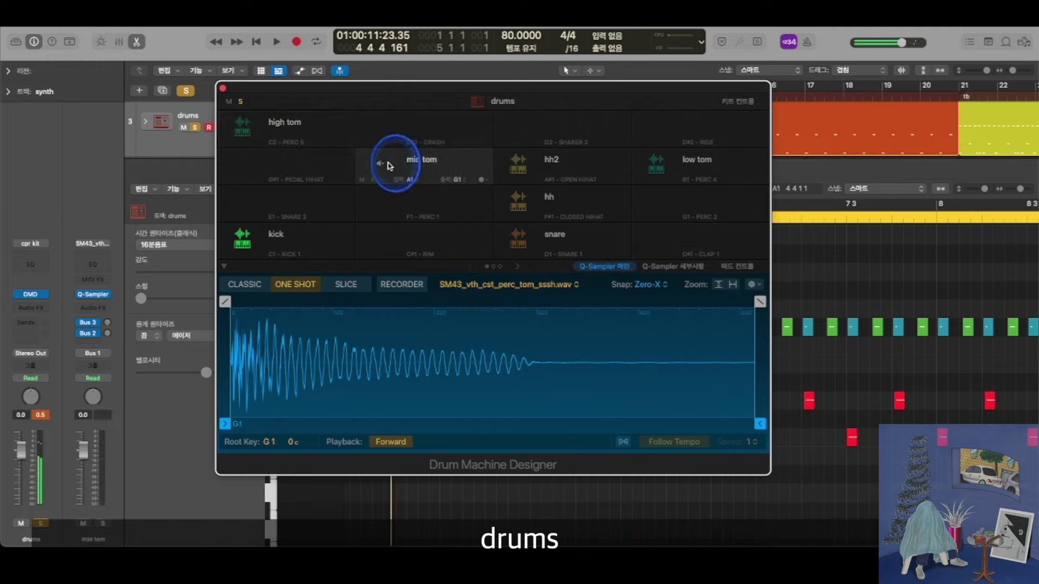
{"action": "left_click", "coordinate": [658, 162]}
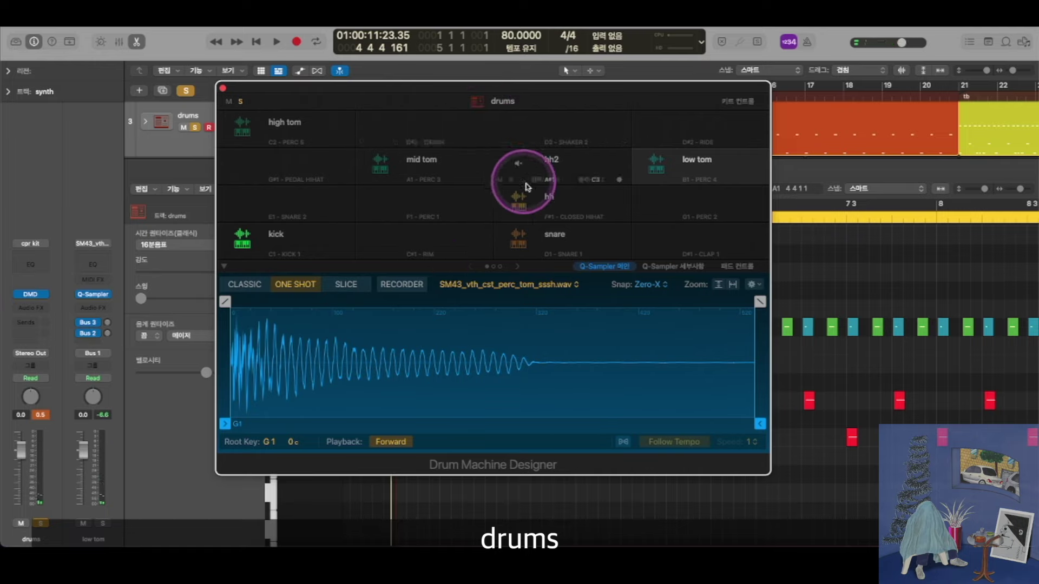
{"action": "left_click", "coordinate": [222, 89]}
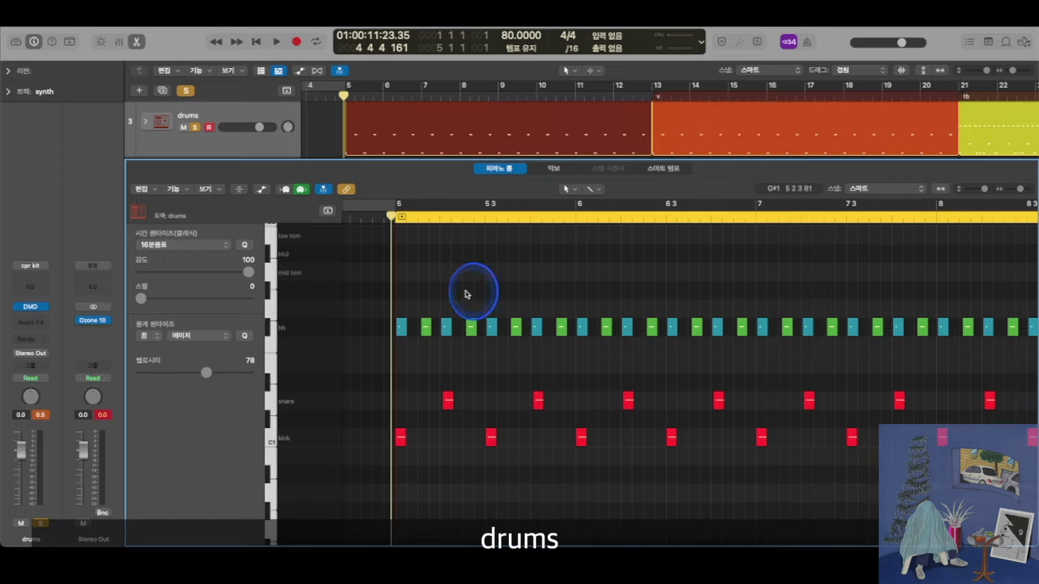
- Examine the drum notes of bar 5 up close and play the pattern twice from just before bar 5
{"action": "scroll", "coordinate": [453, 331], "scroll_direction": "up", "scroll_amount": 3}
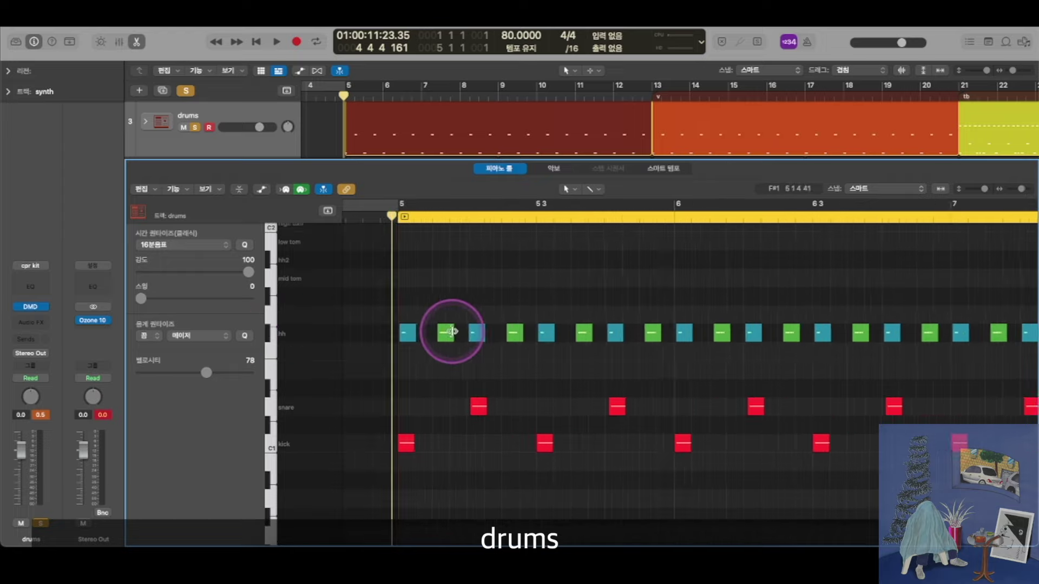
{"action": "scroll", "coordinate": [452, 332], "scroll_direction": "up", "scroll_amount": 2}
{"action": "scroll", "coordinate": [579, 352], "scroll_direction": "right", "scroll_amount": 1}
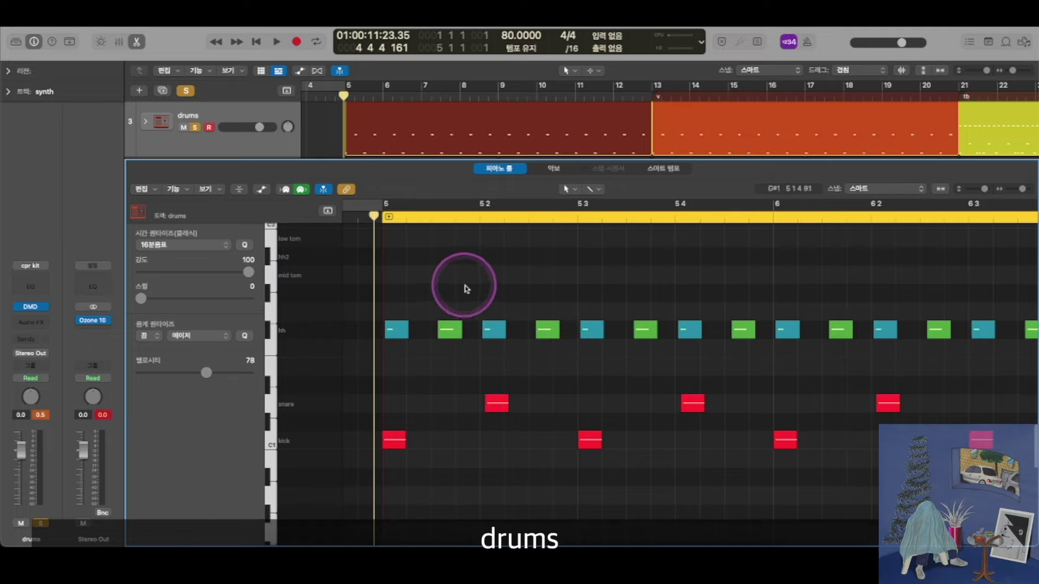
{"action": "scroll", "coordinate": [462, 288], "scroll_direction": "right", "scroll_amount": 1}
{"action": "scroll", "coordinate": [447, 287], "scroll_direction": "left", "scroll_amount": 2}
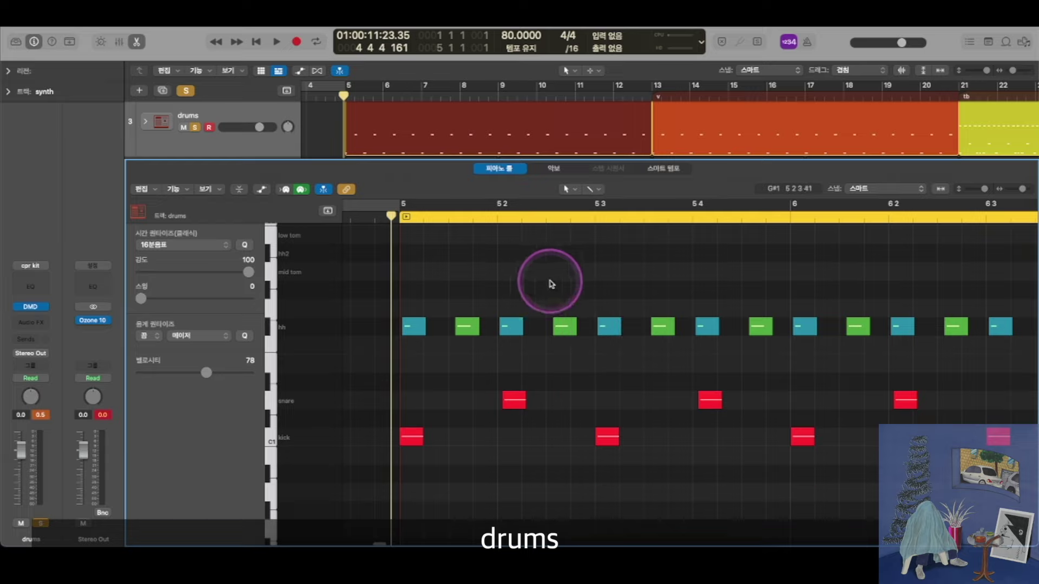
{"action": "key", "text": "space"}
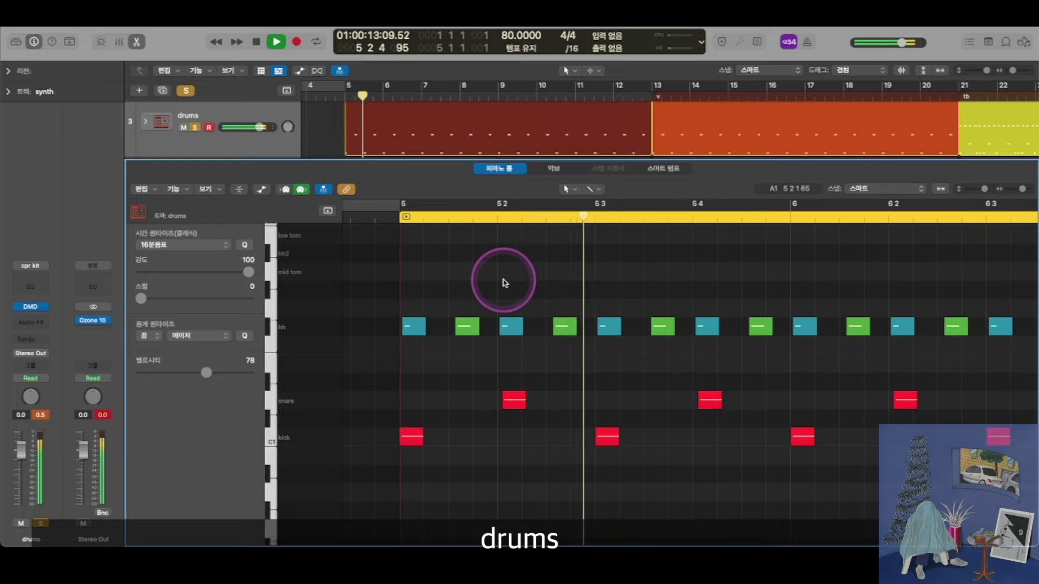
{"action": "key", "text": "space"}
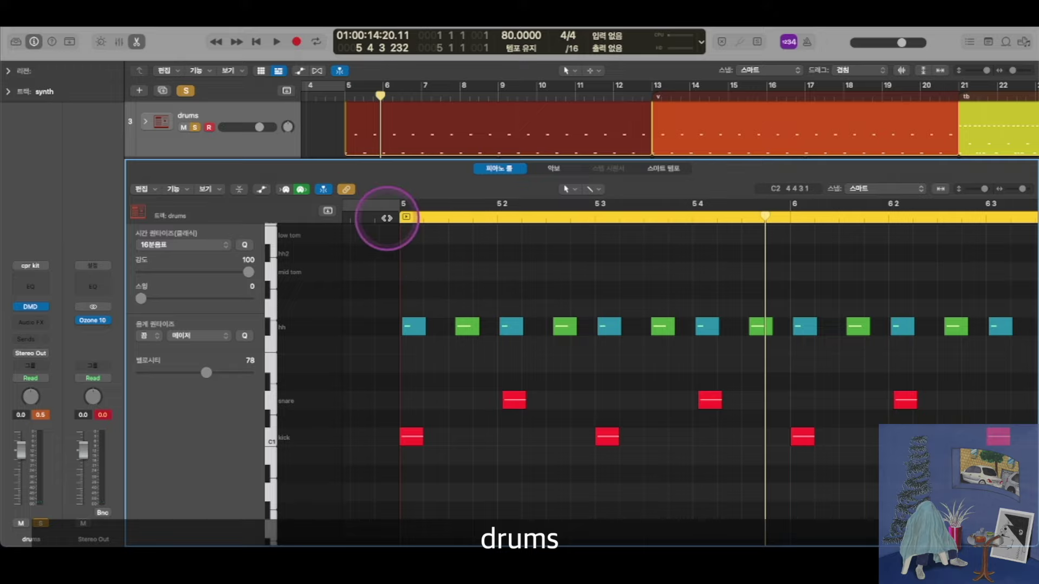
{"action": "key", "text": "space"}
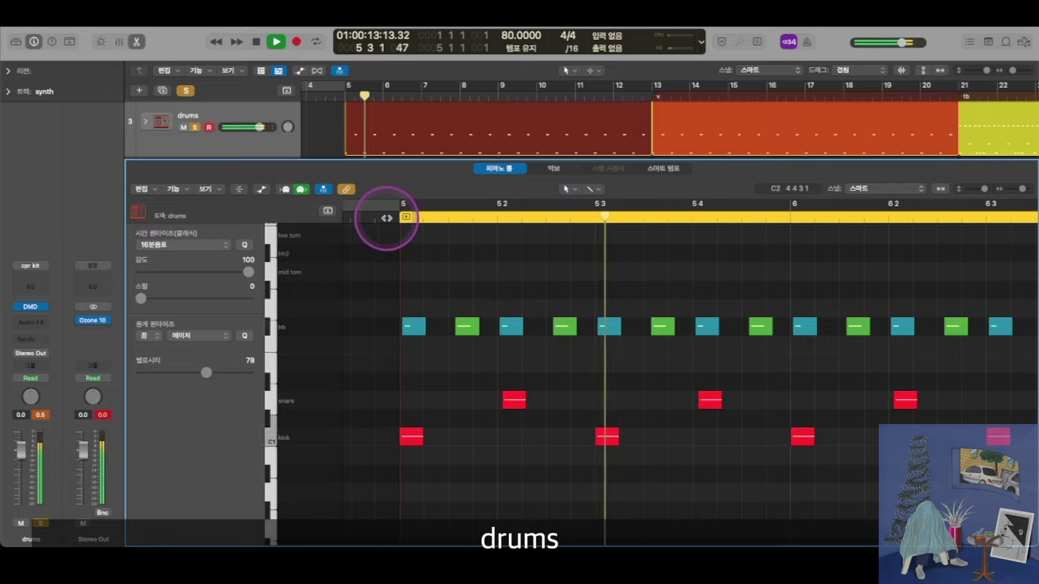
- Stop the drums playback and examine the hi-hat, snare and kick pattern of the region spanning bars 5 to 13
{"action": "left_click_drag", "start_coordinate": [382, 216], "coordinate": [487, 255]}
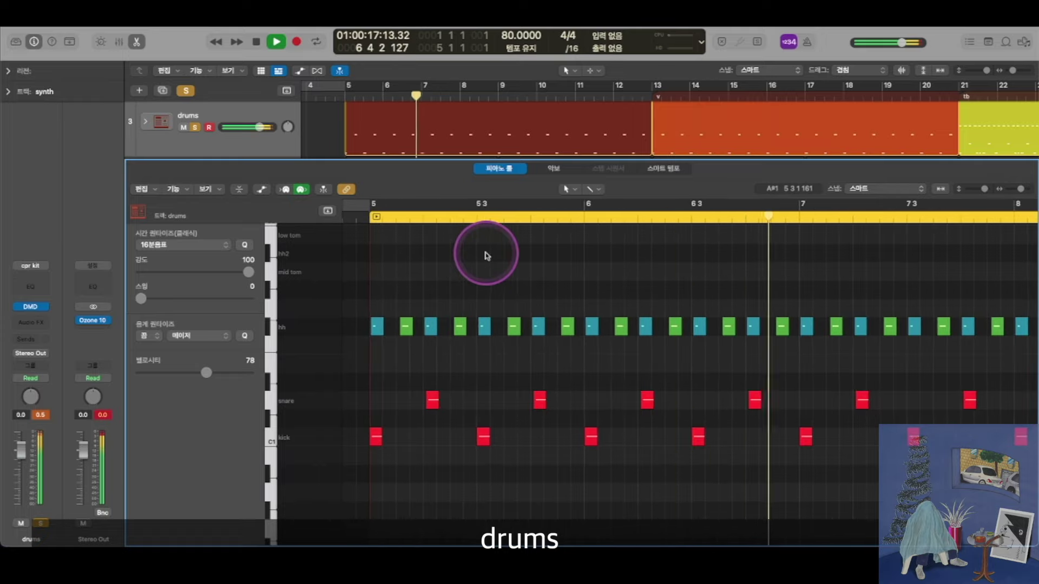
{"action": "key", "text": "space"}
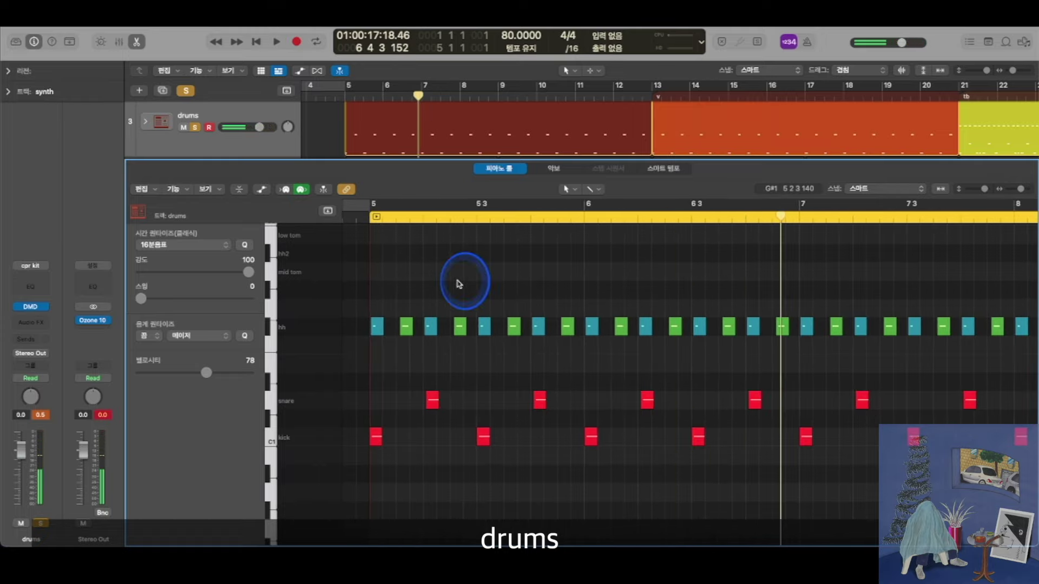
{"action": "key", "text": "super+Left"}
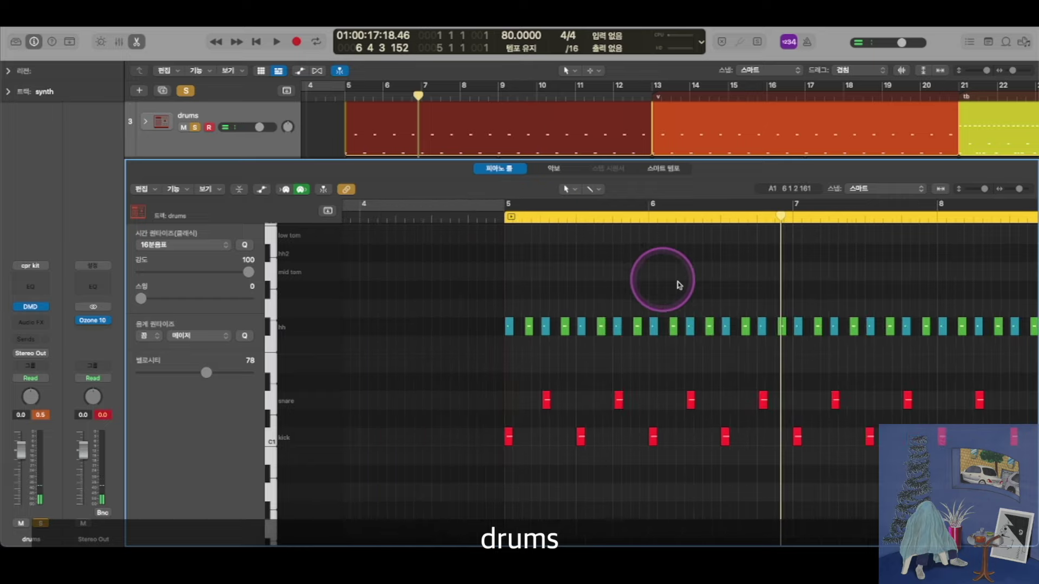
{"action": "scroll", "coordinate": [680, 285], "scroll_direction": "right", "scroll_amount": 4}
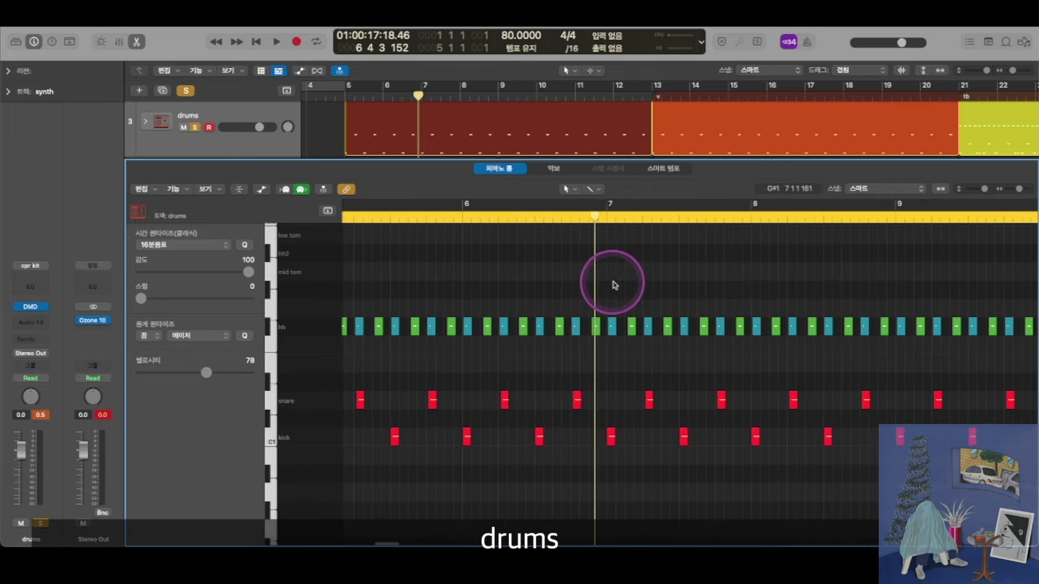
{"action": "scroll", "coordinate": [614, 285], "scroll_direction": "down", "scroll_amount": 4}
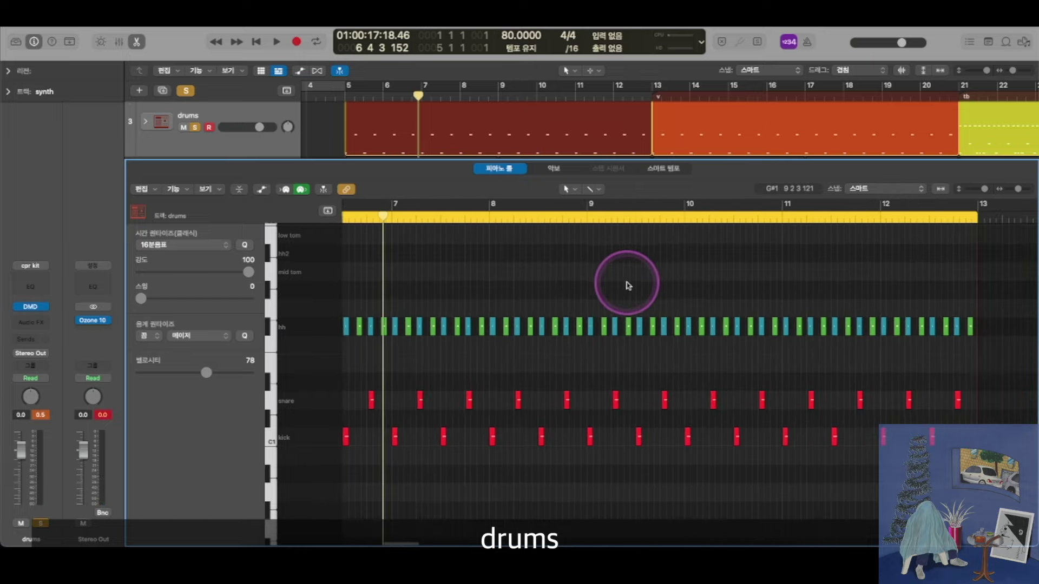
{"action": "scroll", "coordinate": [441, 300], "scroll_direction": "up", "scroll_amount": 6}
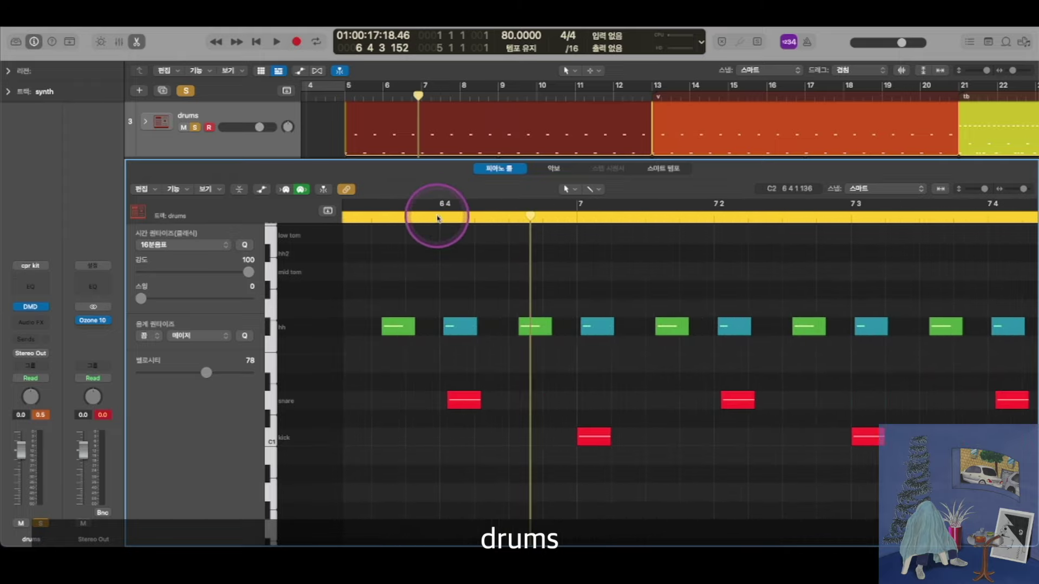
- Place the playhead at position 6 4 and compare the hi-hat, snare and kick note starts with the beat lines
{"action": "left_click", "coordinate": [438, 218]}
{"action": "scroll", "coordinate": [449, 325], "scroll_direction": "up", "scroll_amount": 5}
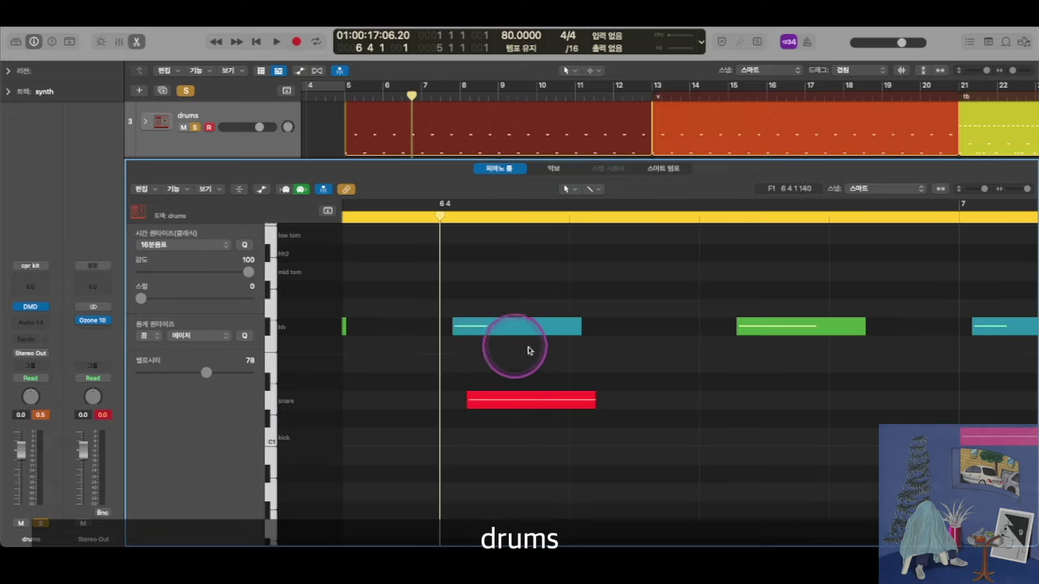
{"action": "scroll", "coordinate": [529, 351], "scroll_direction": "down", "scroll_amount": 3}
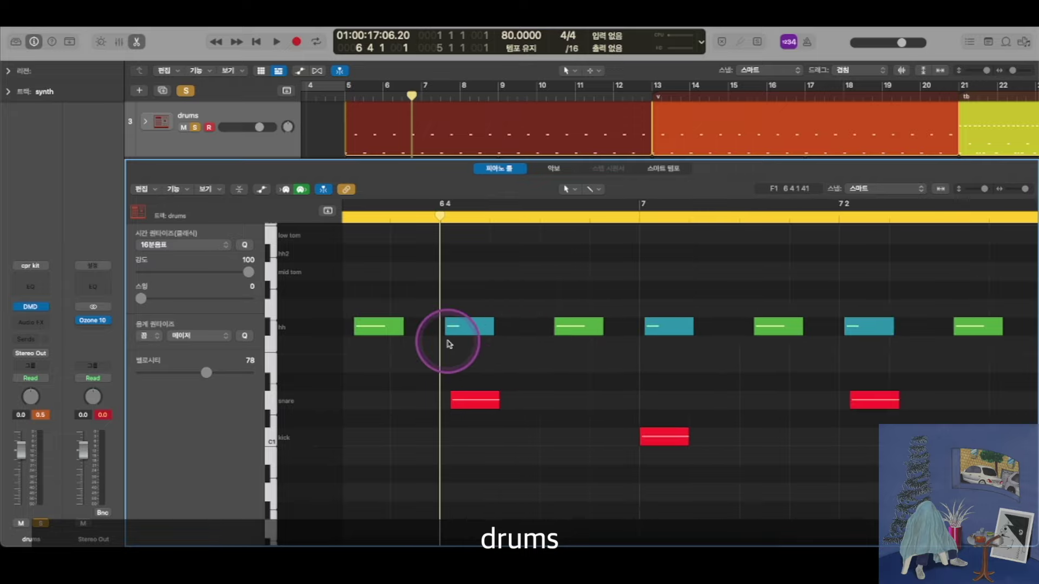
{"action": "scroll", "coordinate": [454, 346], "scroll_direction": "left", "scroll_amount": 6}
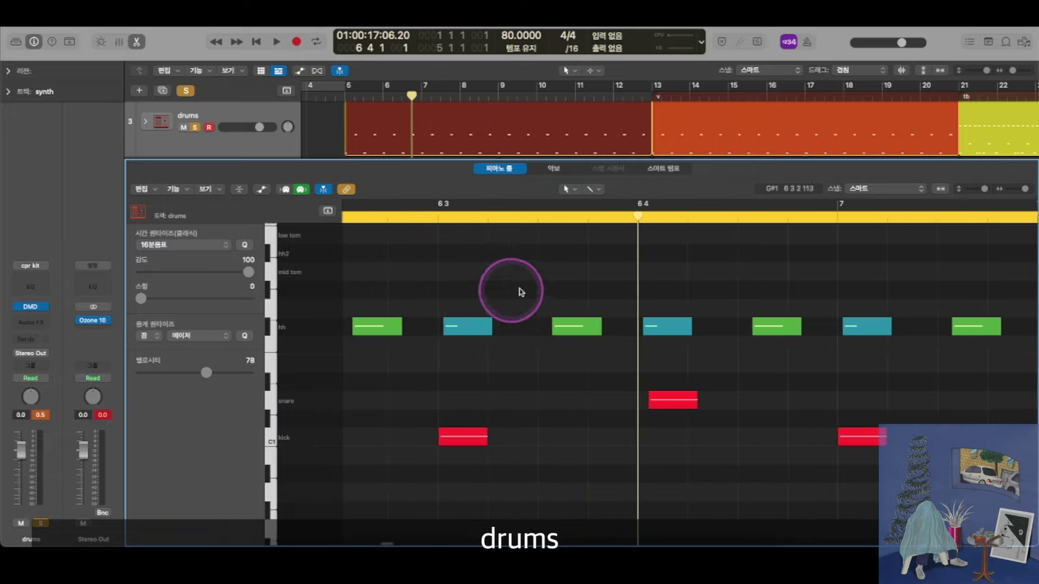
{"action": "scroll", "coordinate": [495, 376], "scroll_direction": "left", "scroll_amount": 4}
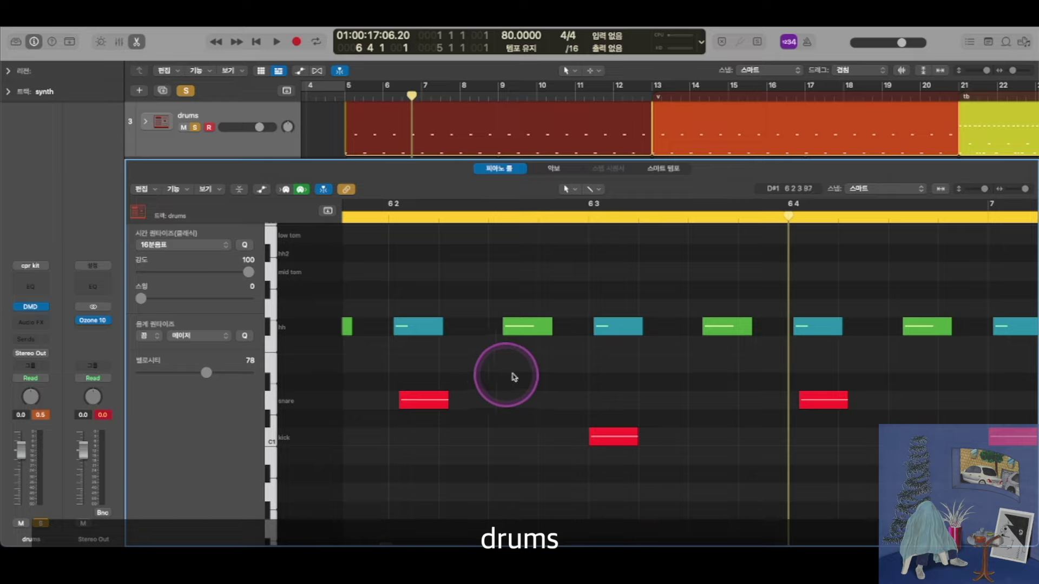
{"action": "scroll", "coordinate": [611, 362], "scroll_direction": "down", "scroll_amount": 3}
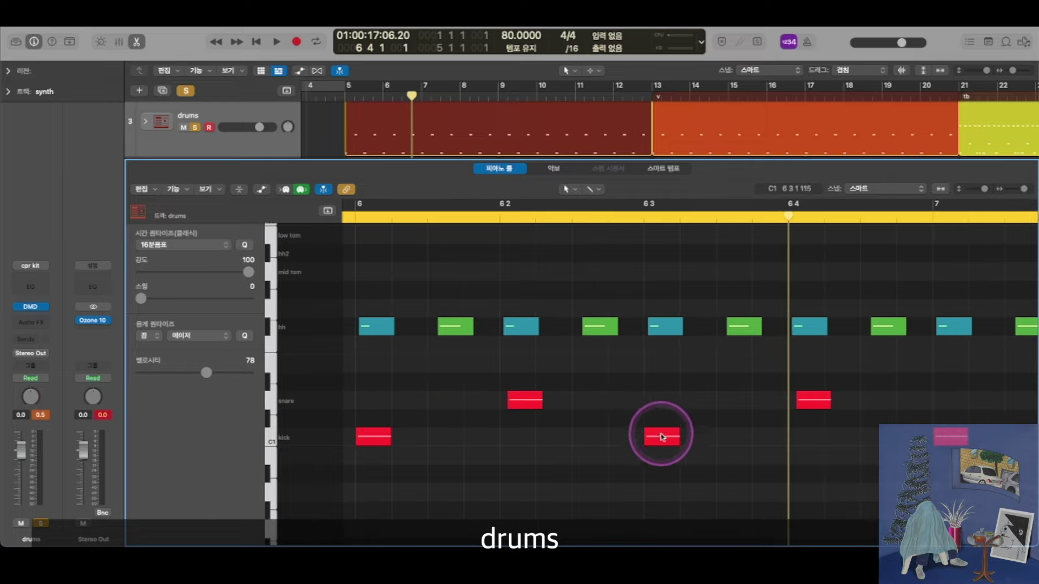
- Audition the kick note at 6 3, deselect it and inspect the surrounding drum pattern
{"action": "left_click", "coordinate": [667, 439]}
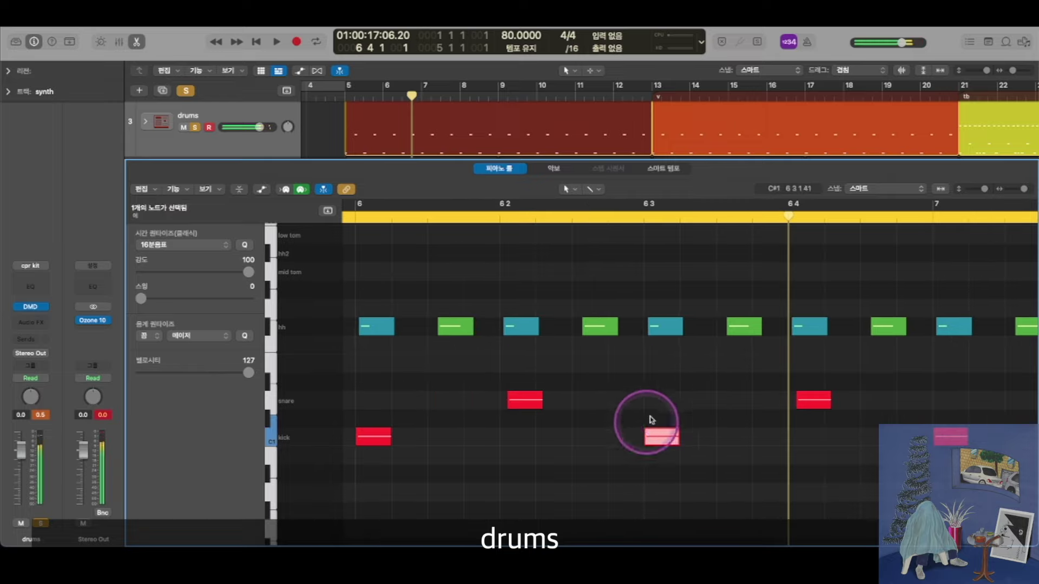
{"action": "scroll", "coordinate": [656, 421], "scroll_direction": "down", "scroll_amount": 3}
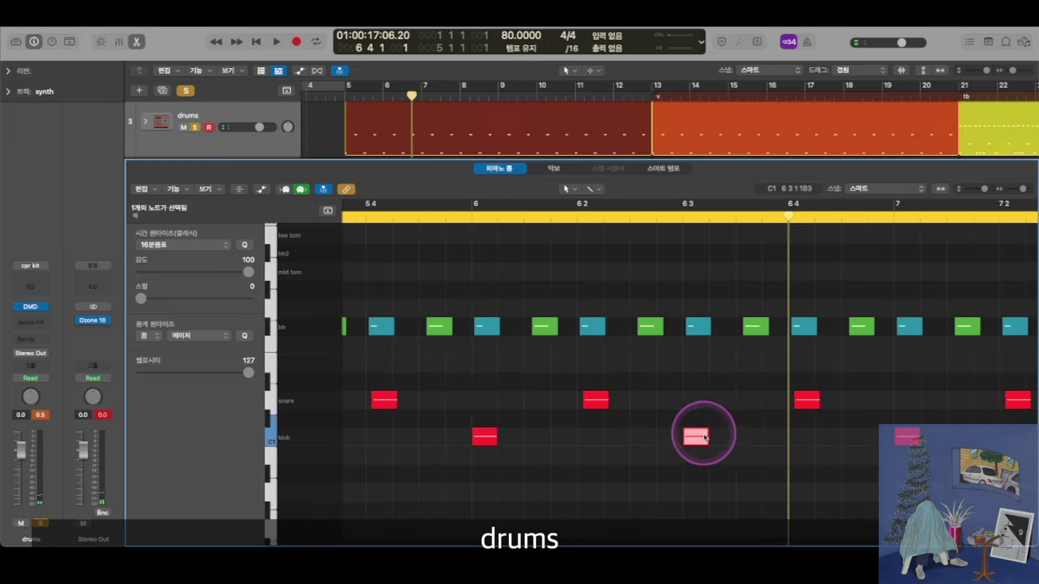
{"action": "scroll", "coordinate": [723, 395], "scroll_direction": "up", "scroll_amount": 3}
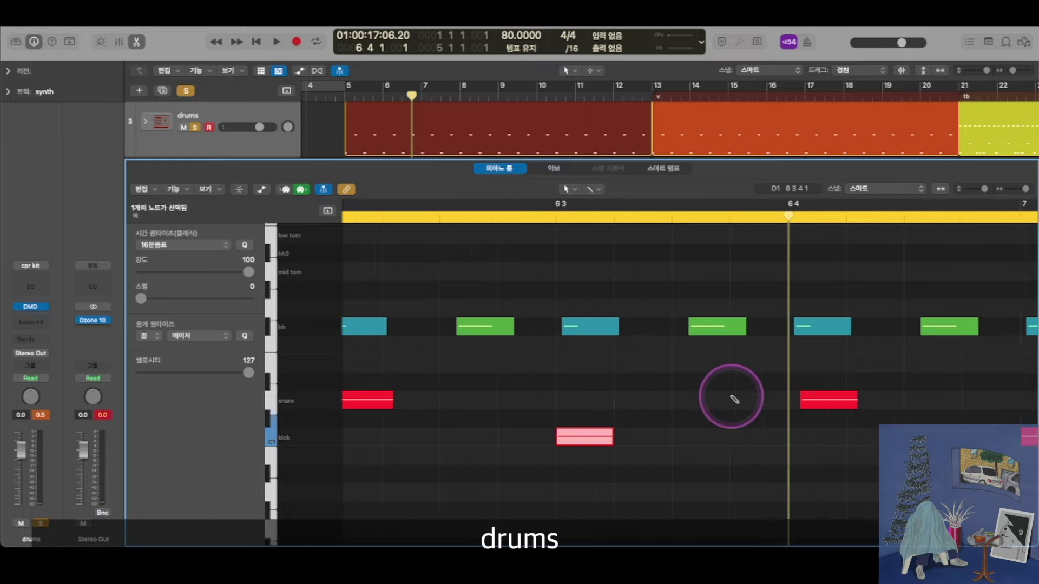
{"action": "left_click", "coordinate": [658, 288]}
{"action": "scroll", "coordinate": [690, 295], "scroll_direction": "down", "scroll_amount": 5}
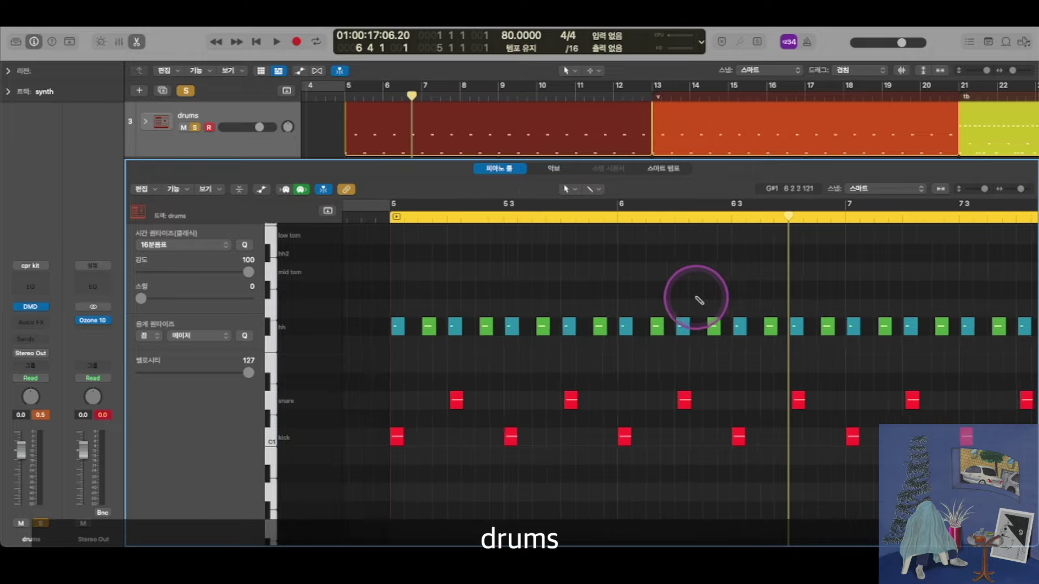
{"action": "scroll", "coordinate": [684, 303], "scroll_direction": "down", "scroll_amount": 2}
{"action": "scroll", "coordinate": [668, 319], "scroll_direction": "down", "scroll_amount": 4}
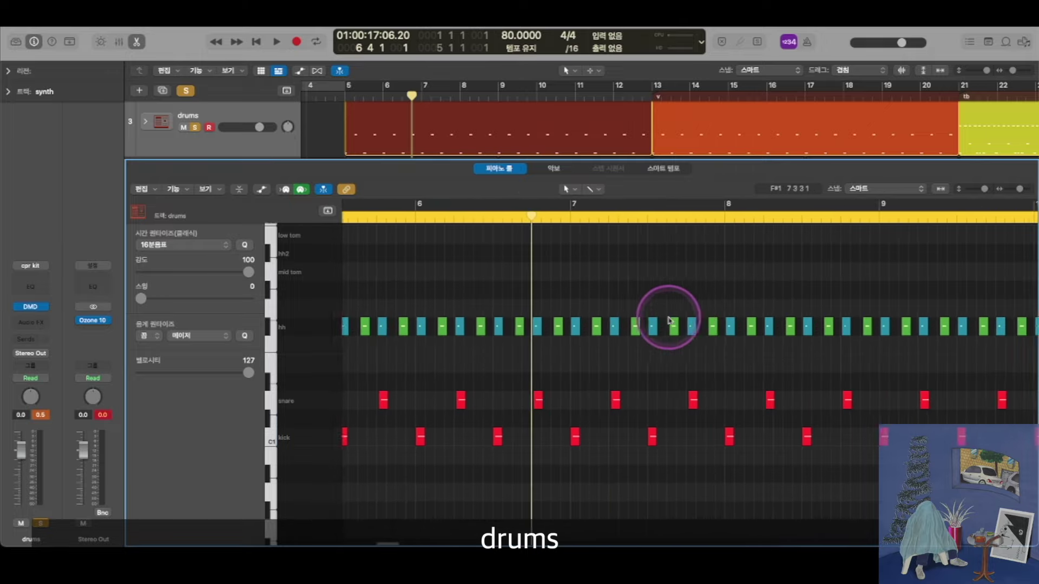
- Open the orange drums region starting at bar 13 in the piano roll and place the playhead at bar 13
{"action": "key", "text": "e"}
{"action": "scroll", "coordinate": [617, 252], "scroll_direction": "up", "scroll_amount": 3}
{"action": "scroll", "coordinate": [649, 265], "scroll_direction": "right", "scroll_amount": 3}
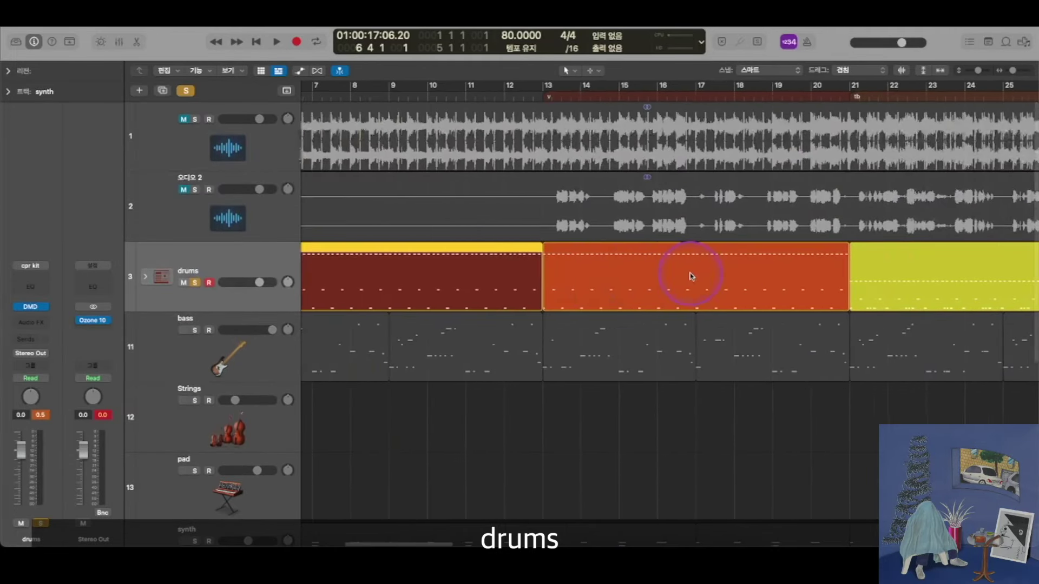
{"action": "double_click", "coordinate": [588, 278]}
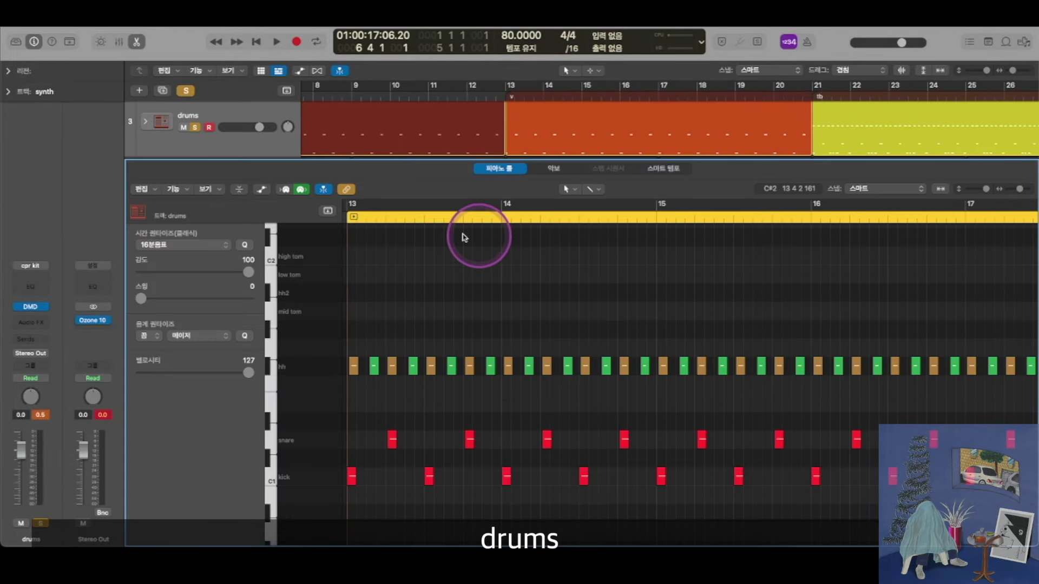
{"action": "left_click", "coordinate": [347, 219]}
{"action": "scroll", "coordinate": [457, 324], "scroll_direction": "left", "scroll_amount": 3}
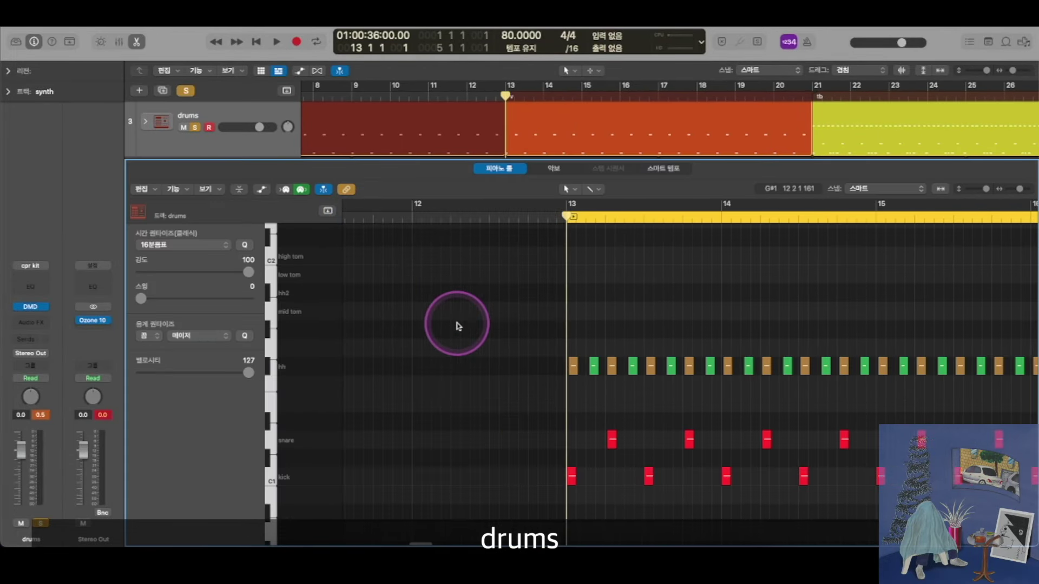
- Examine how the hi-hat, snare and kick notes in bar 13 line up with the grid
{"action": "key", "text": "super+Right"}
{"action": "key", "text": "super+Right"}
{"action": "key", "text": "super+Right"}
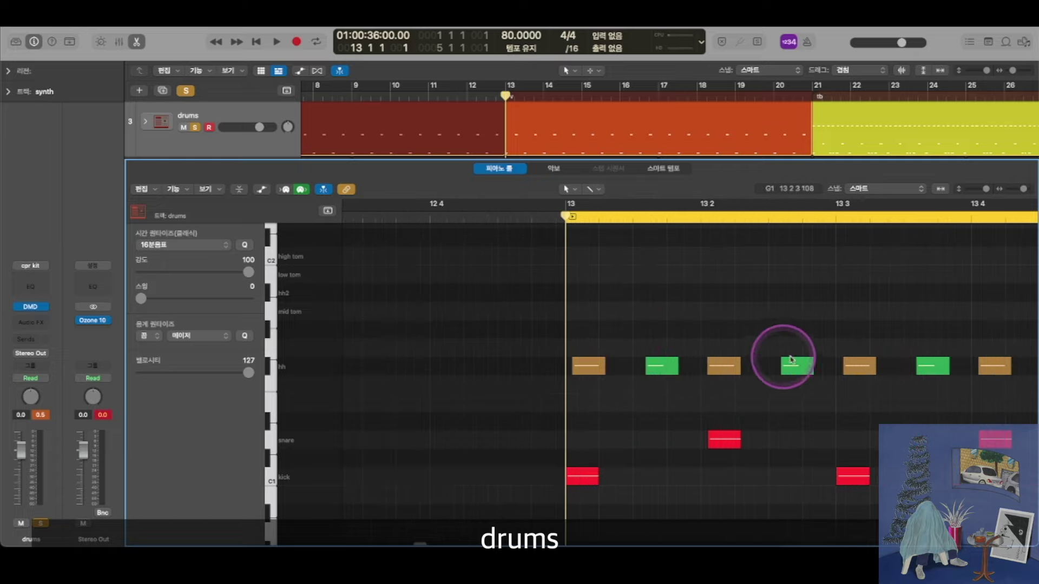
{"action": "key", "text": "super+Left"}
{"action": "key", "text": "super+Left"}
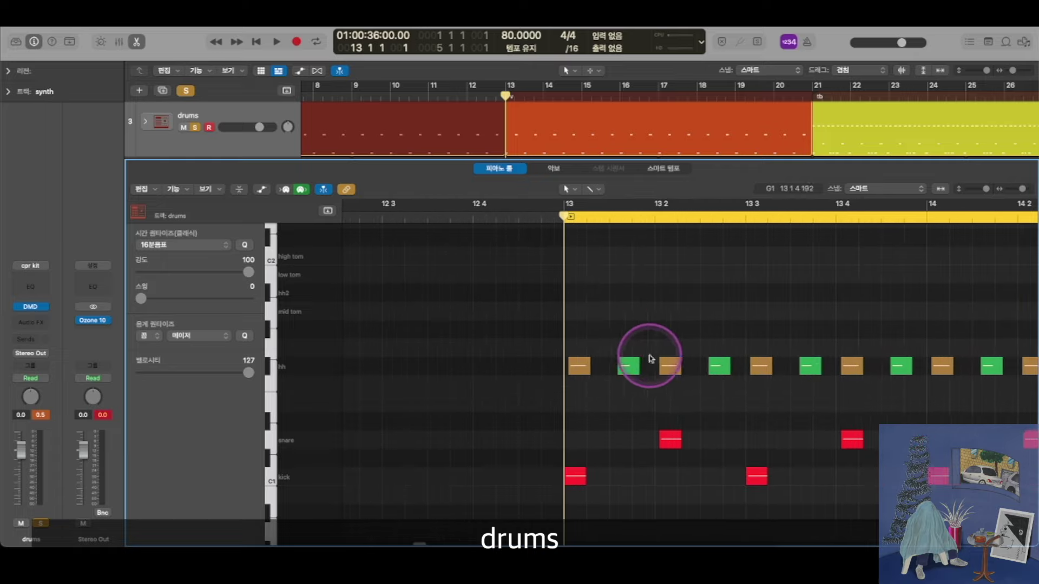
{"action": "scroll", "coordinate": [627, 366], "scroll_direction": "right", "scroll_amount": 2}
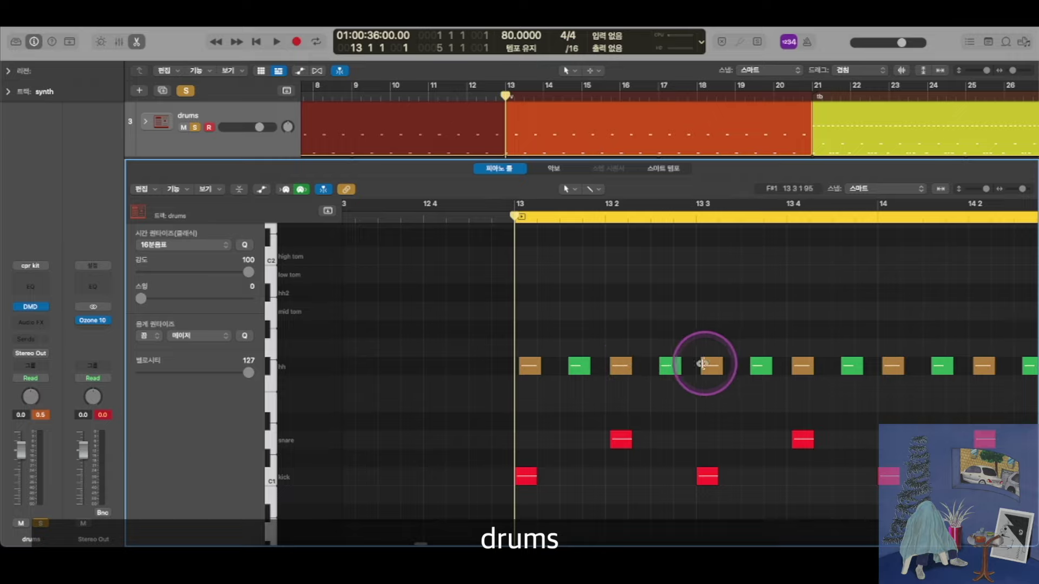
- Play the drums region from bar 13 for about two bars and stop the playback
{"action": "key", "text": "space"}
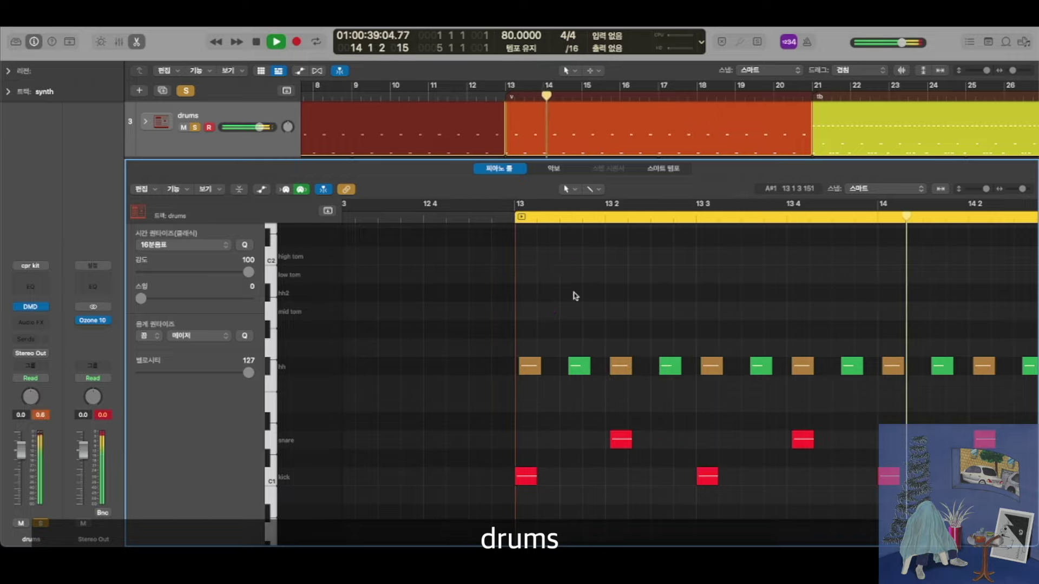
{"action": "scroll", "coordinate": [574, 296], "scroll_direction": "down", "scroll_amount": 3}
{"action": "scroll", "coordinate": [574, 297], "scroll_direction": "left", "scroll_amount": 2}
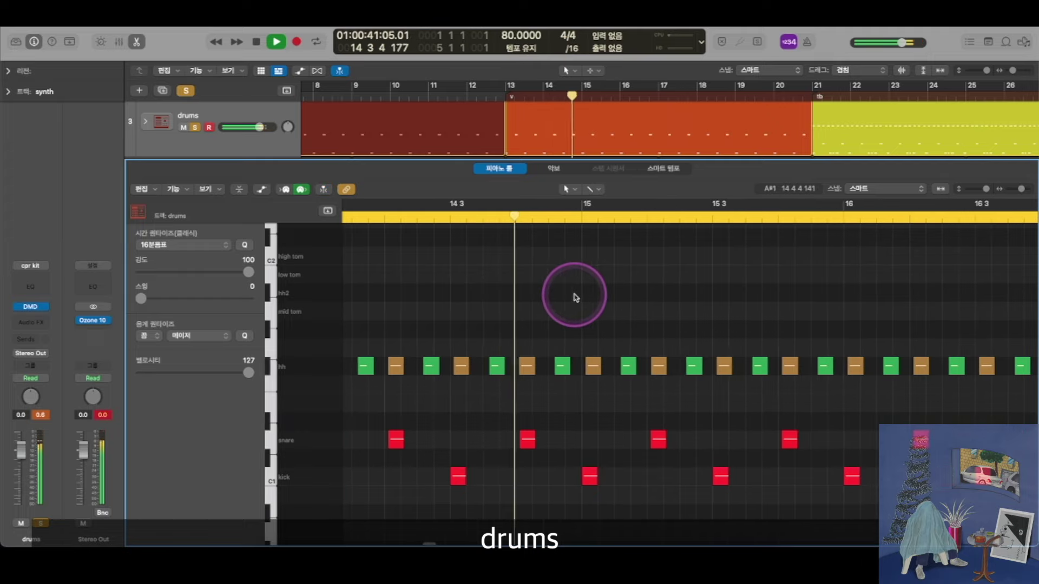
{"action": "key", "text": "space"}
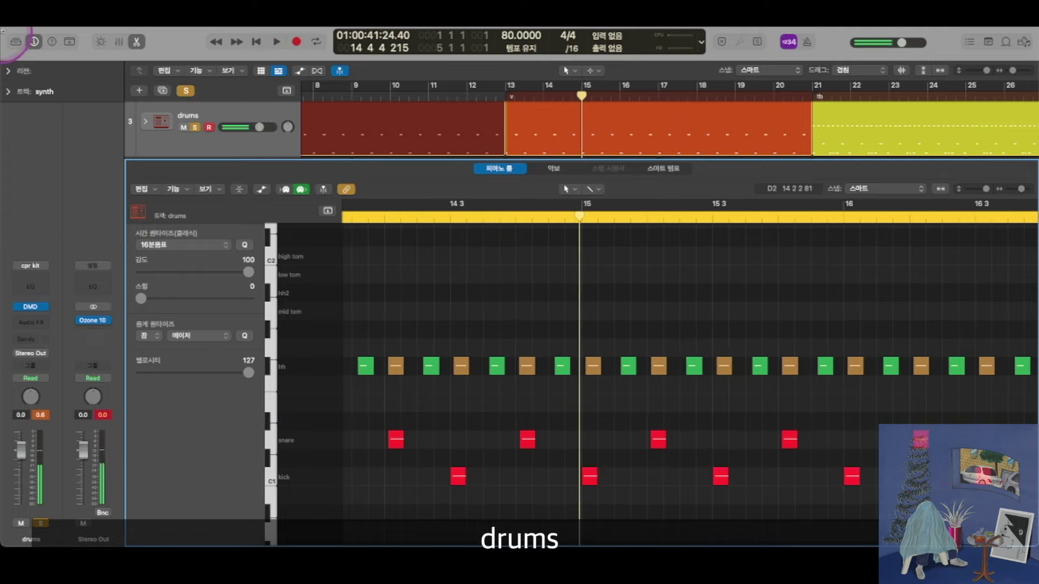
- Hide the inspector and play the dark red drums region from bar 5 for about two bars
{"action": "left_click", "coordinate": [33, 42]}
{"action": "left_click", "coordinate": [216, 143]}
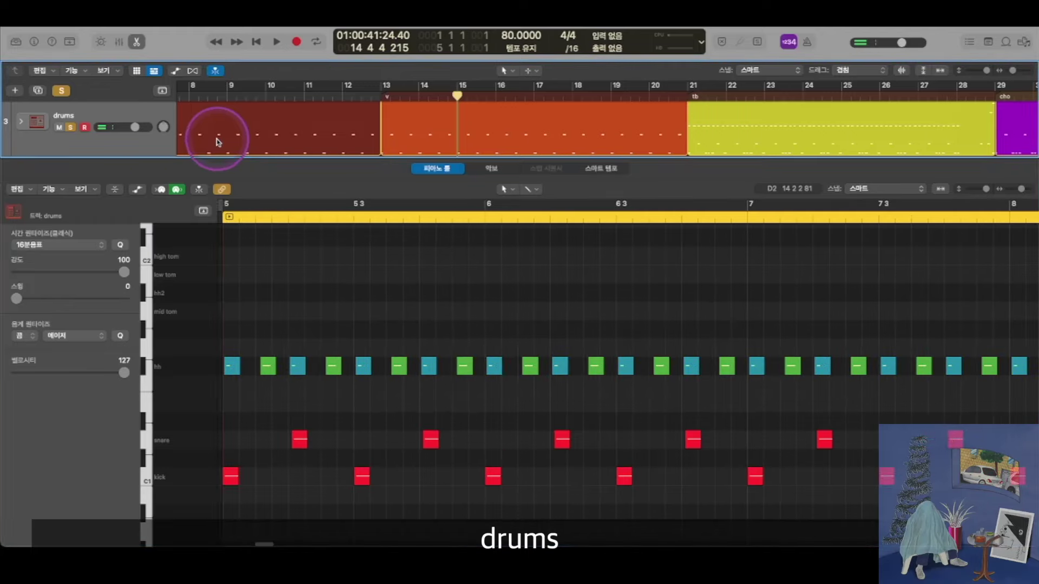
{"action": "double_click", "coordinate": [225, 216]}
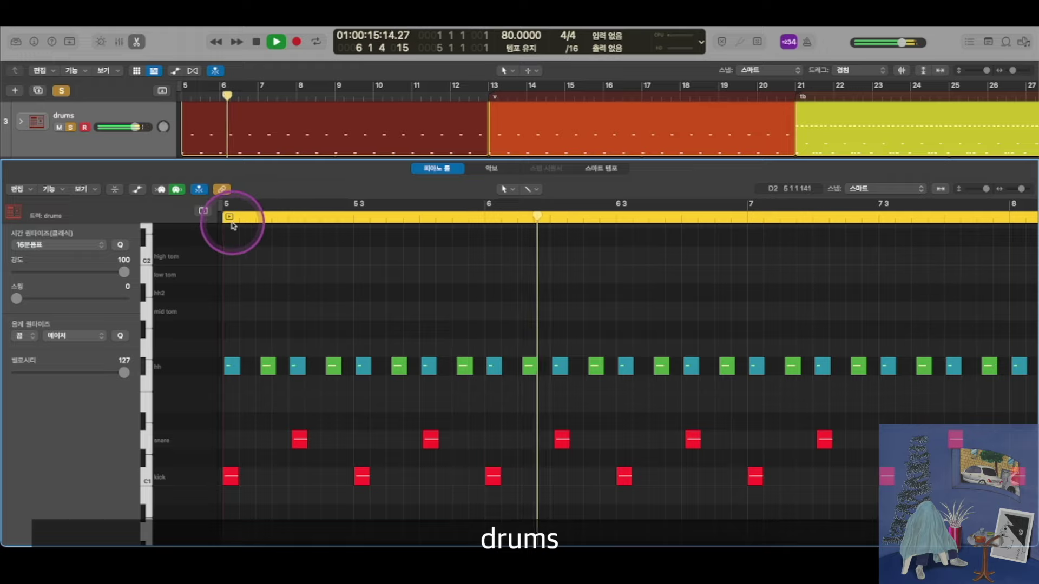
{"action": "key", "text": "space"}
{"action": "scroll", "coordinate": [525, 337], "scroll_direction": "left", "scroll_amount": 2}
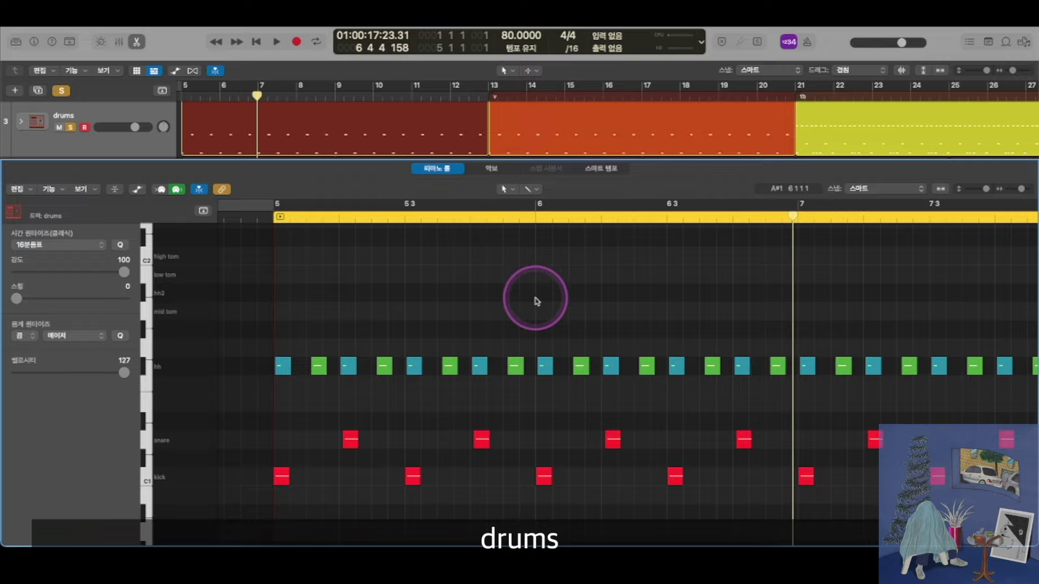
- Close the piano roll and bring all the coloured drums regions of the arrangement into view
{"action": "key", "text": "x"}
{"action": "key", "text": "x"}
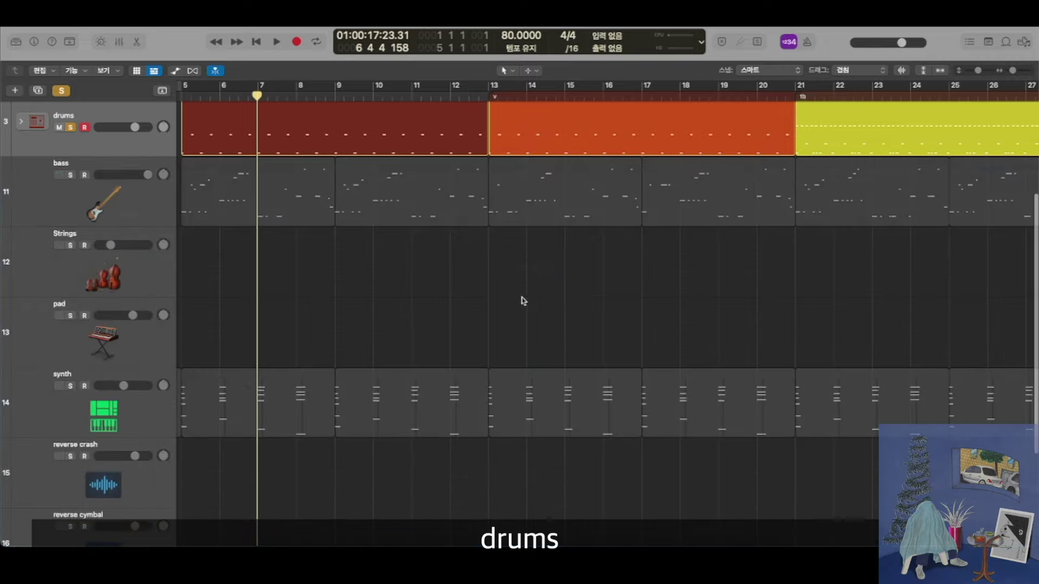
{"action": "scroll", "coordinate": [513, 298], "scroll_direction": "up", "scroll_amount": 5}
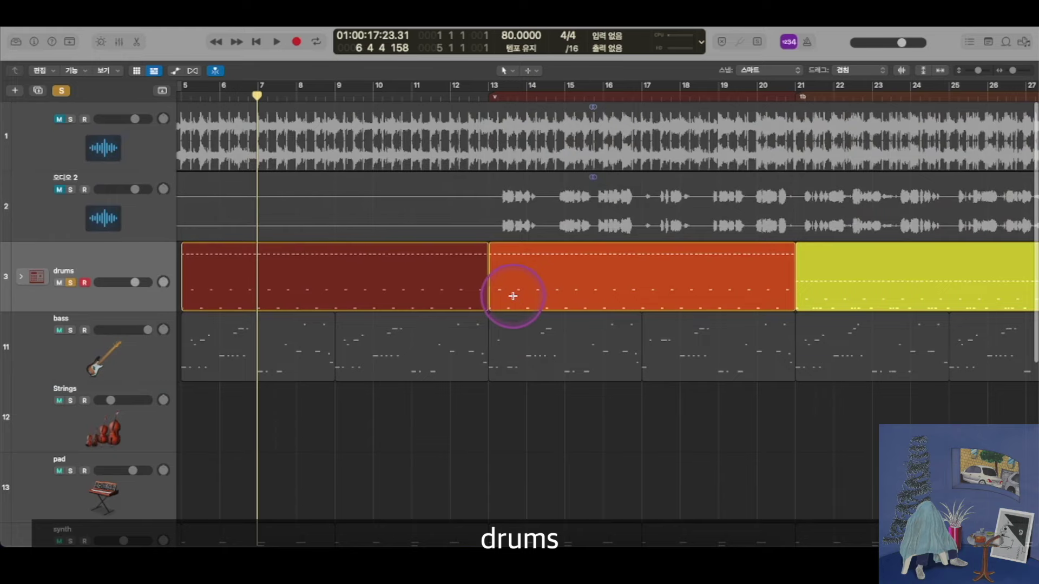
{"action": "key", "text": "super+Left"}
{"action": "key", "text": "super+Left"}
{"action": "scroll", "coordinate": [526, 285], "scroll_direction": "left", "scroll_amount": 2}
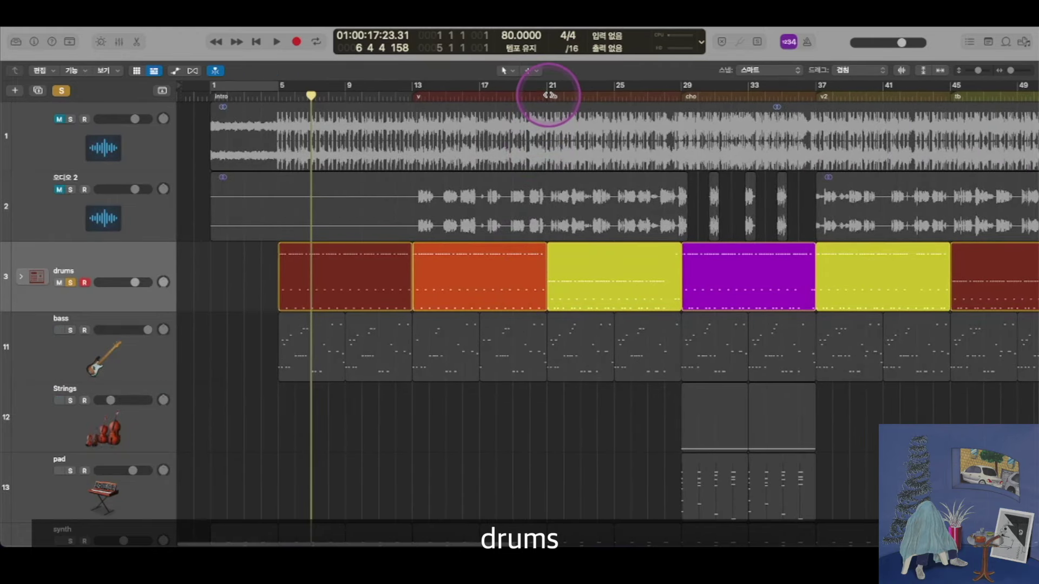
- Place the playhead at bar 21 and open the yellow drums region there in the piano roll, showing its whole pattern
{"action": "left_click", "coordinate": [549, 95]}
{"action": "double_click", "coordinate": [621, 285]}
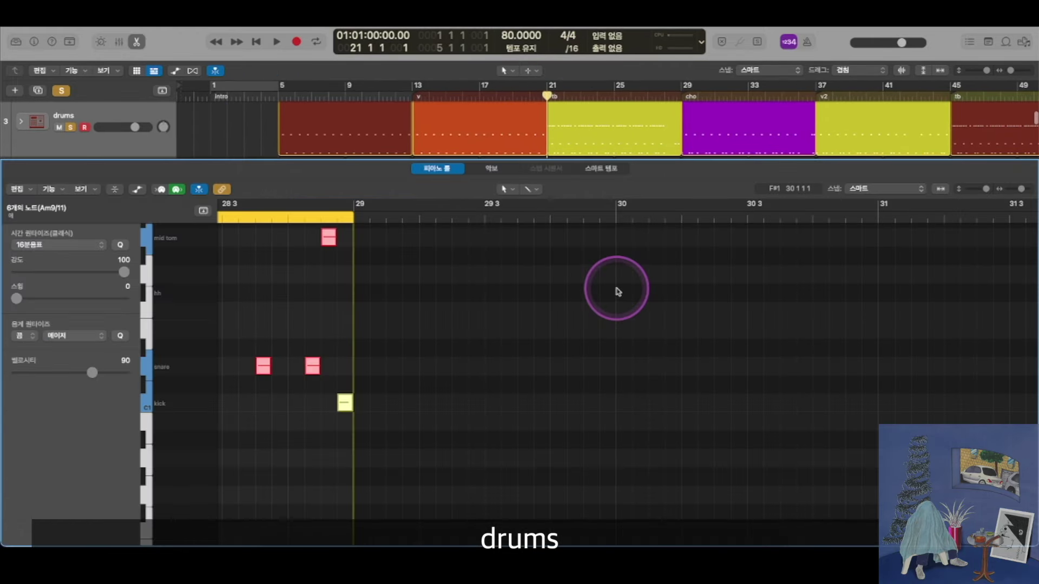
{"action": "scroll", "coordinate": [617, 303], "scroll_direction": "down", "scroll_amount": 6}
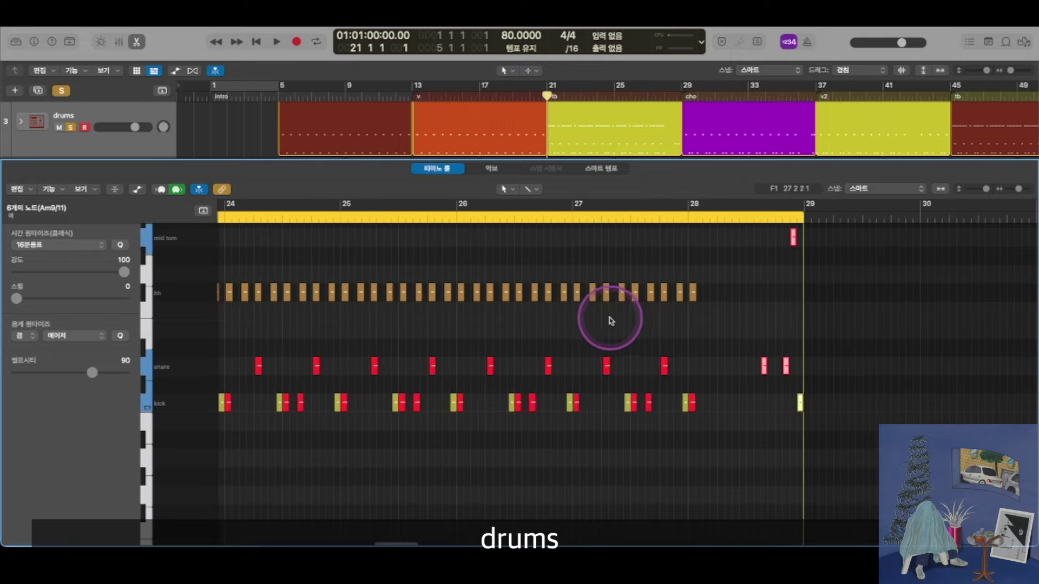
{"action": "scroll", "coordinate": [620, 276], "scroll_direction": "down", "scroll_amount": 4}
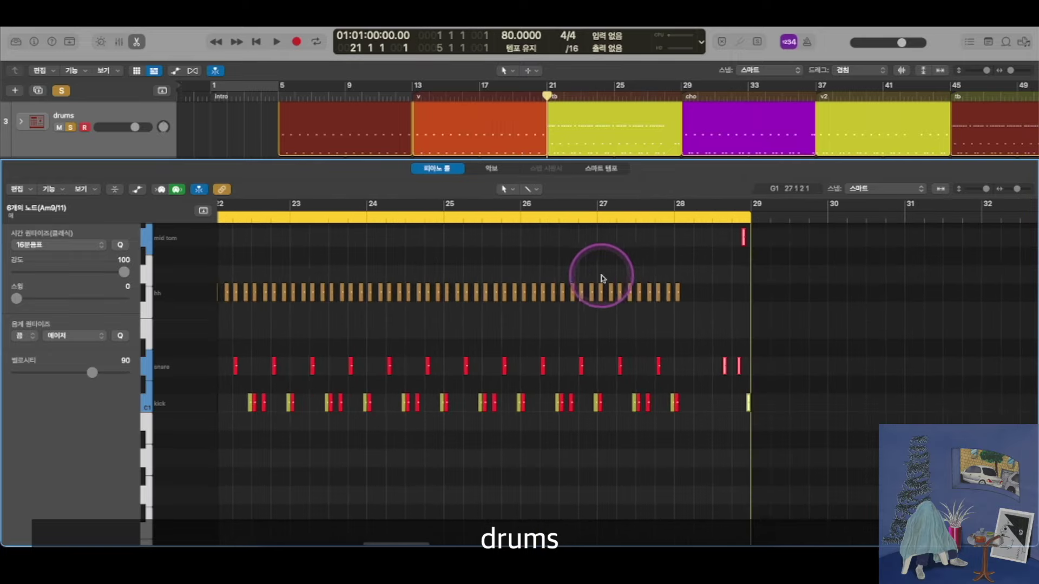
{"action": "scroll", "coordinate": [579, 293], "scroll_direction": "left", "scroll_amount": 5}
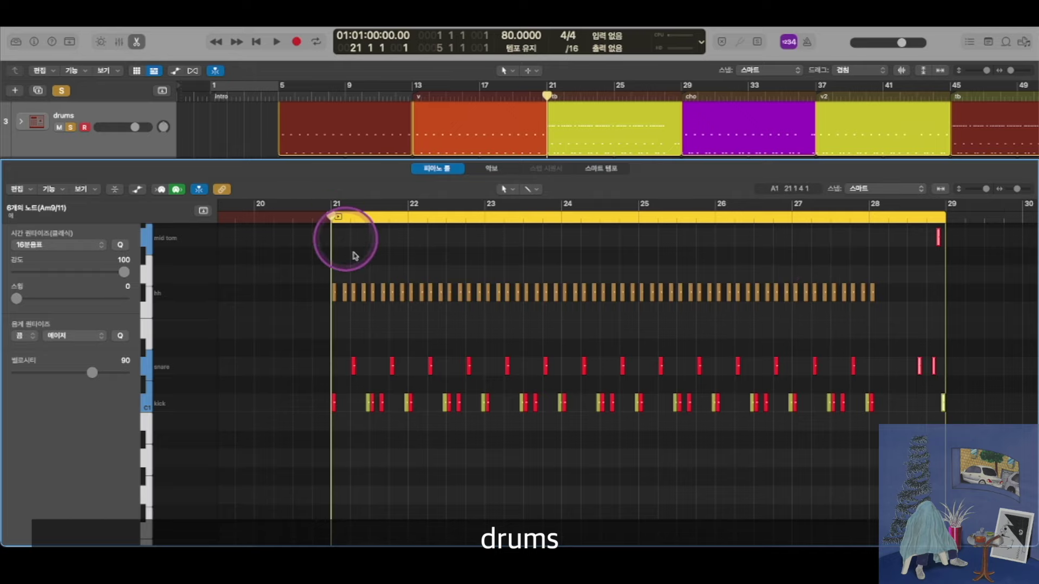
- Play the yellow drums region from bar 21 for about two bars and stop the playback
{"action": "key", "text": "space"}
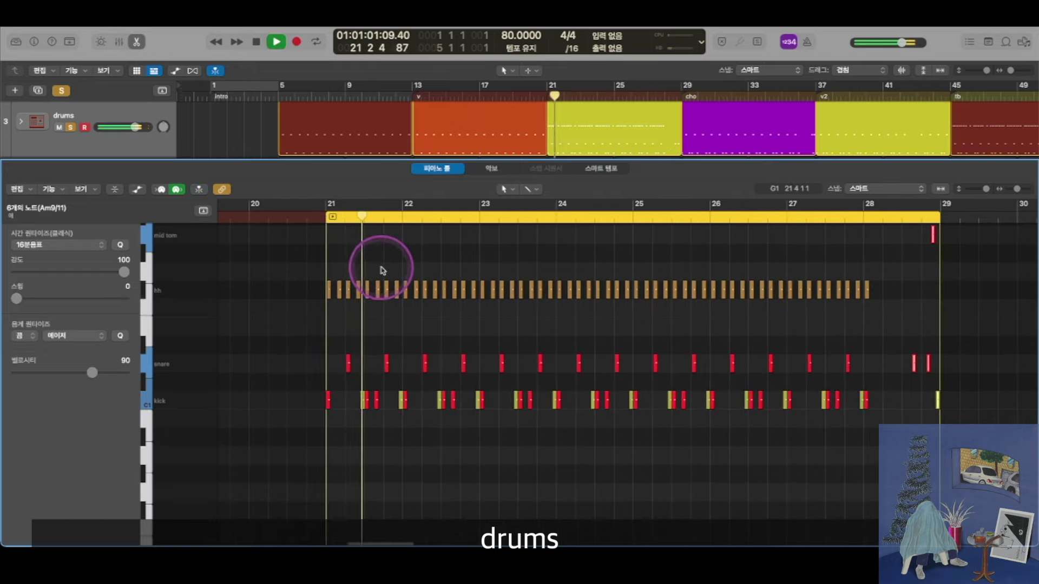
{"action": "scroll", "coordinate": [395, 270], "scroll_direction": "left", "scroll_amount": 1}
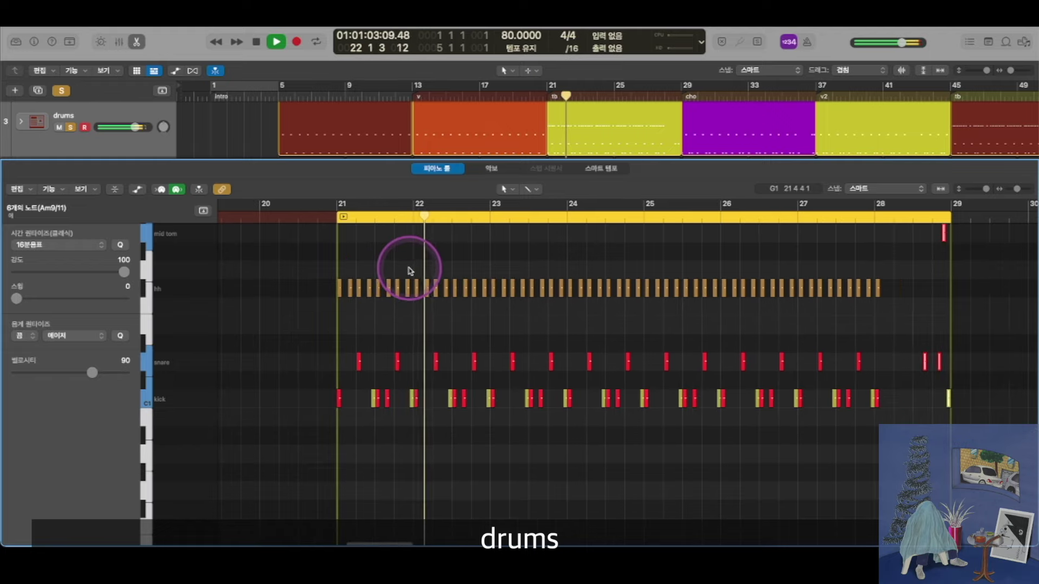
{"action": "scroll", "coordinate": [410, 271], "scroll_direction": "right", "scroll_amount": 5}
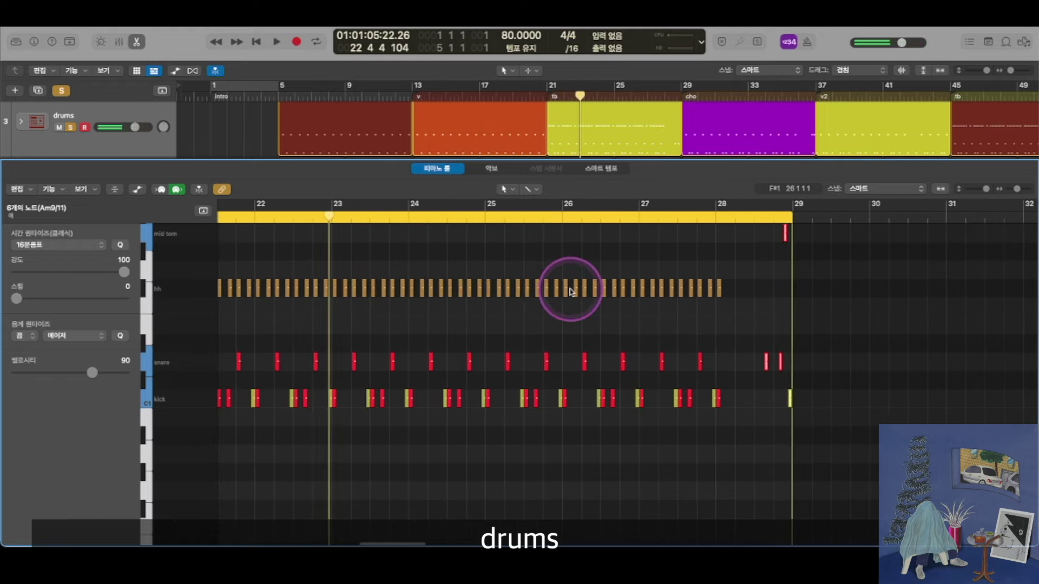
- Play the closing fill of the yellow drums region through bar 28, stop, and examine its snare, tom and kick notes up close
{"action": "scroll", "coordinate": [561, 302], "scroll_direction": "right", "scroll_amount": 3}
{"action": "scroll", "coordinate": [608, 260], "scroll_direction": "up", "scroll_amount": 3}
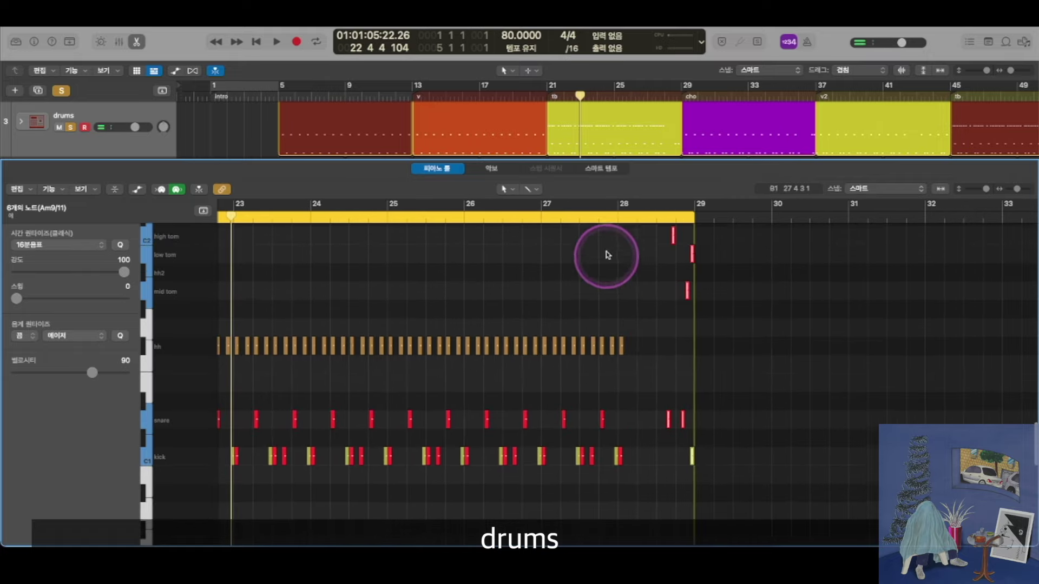
{"action": "double_click", "coordinate": [612, 217]}
{"action": "key", "text": "super+Up"}
{"action": "key", "text": "super+Up"}
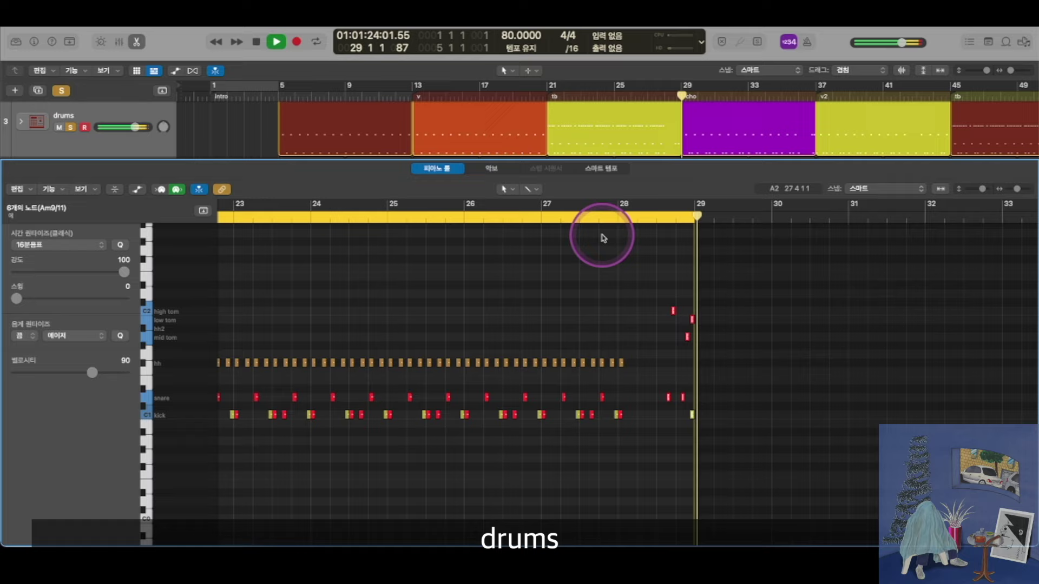
{"action": "key", "text": "space"}
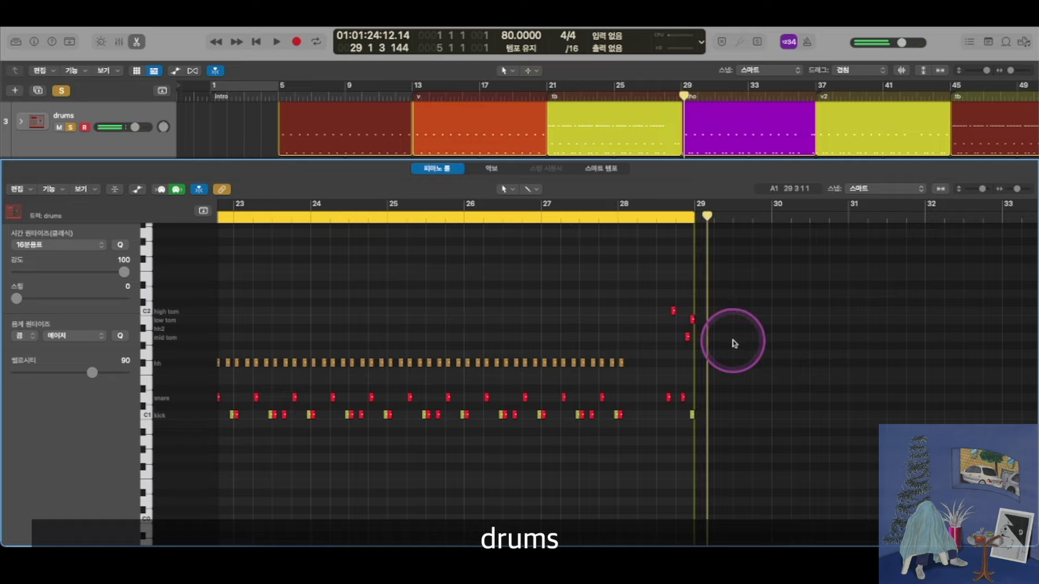
{"action": "scroll", "coordinate": [652, 279], "scroll_direction": "left", "scroll_amount": 1}
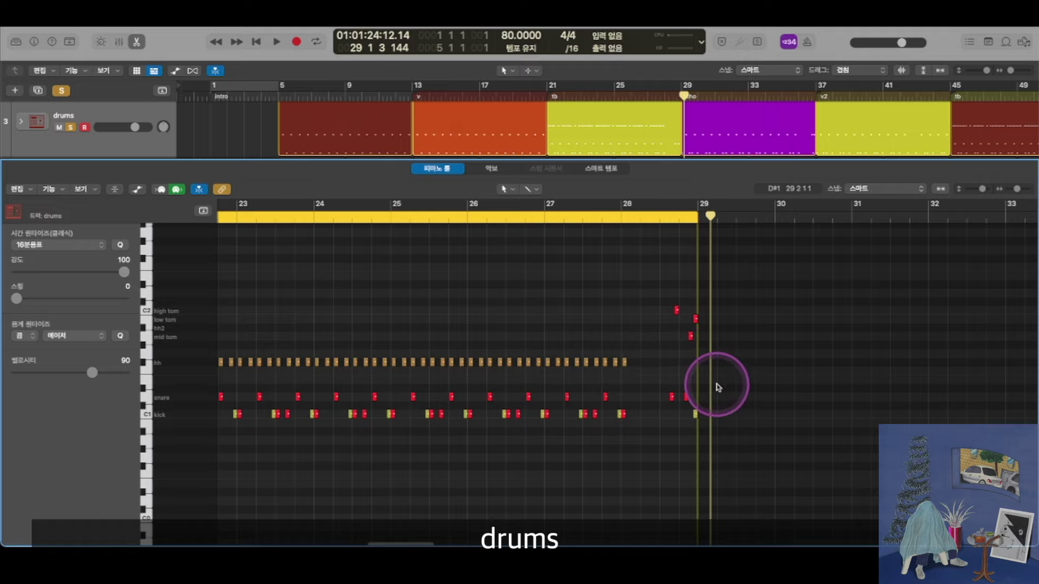
{"action": "scroll", "coordinate": [714, 376], "scroll_direction": "up", "scroll_amount": 5}
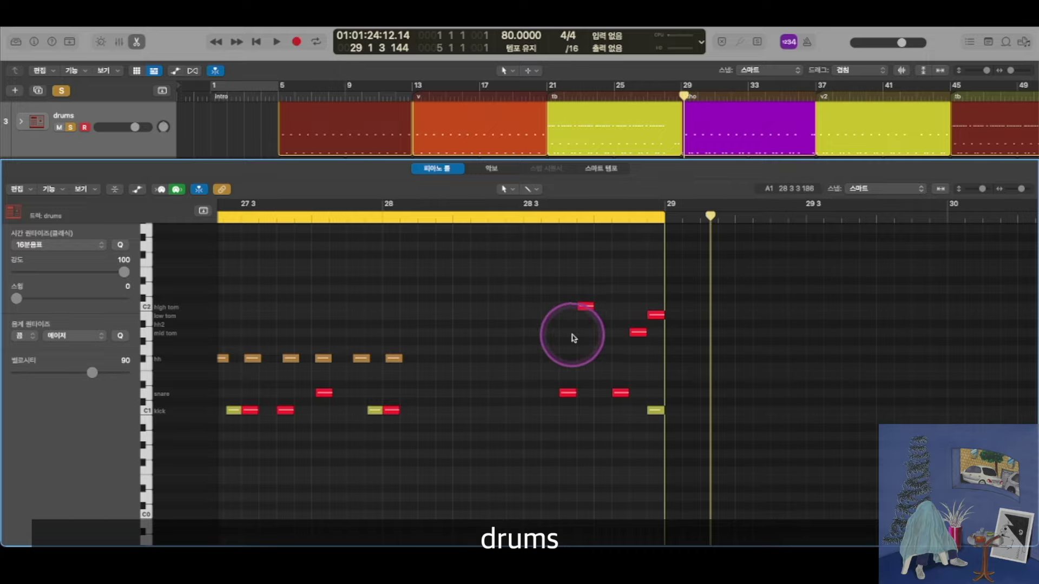
- Close the piano roll and bring the drums and bass tracks of the arrangement into view
{"action": "key", "text": "e"}
{"action": "scroll", "coordinate": [626, 328], "scroll_direction": "down", "scroll_amount": 4}
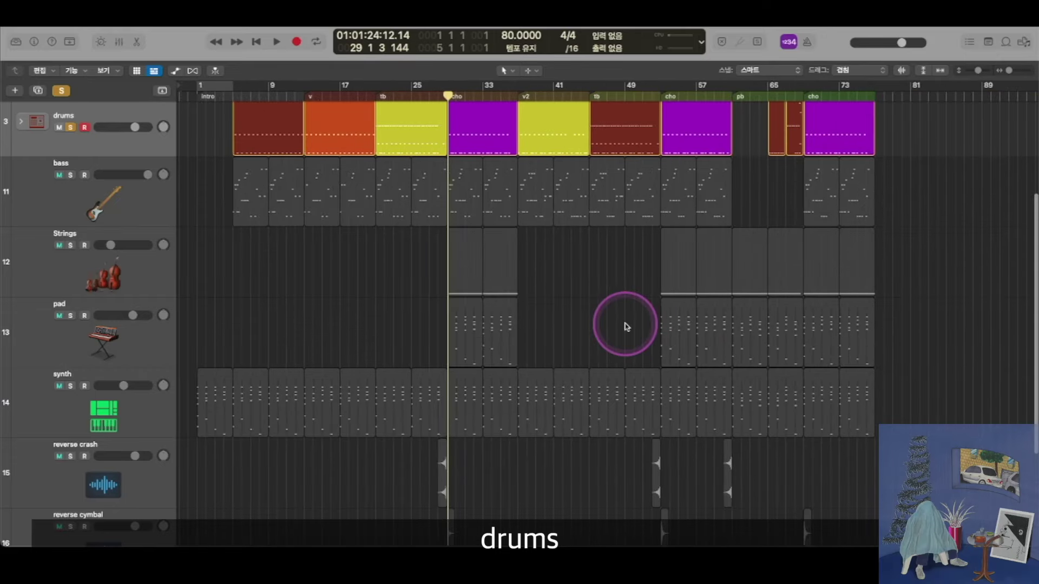
{"action": "scroll", "coordinate": [625, 326], "scroll_direction": "up", "scroll_amount": 3}
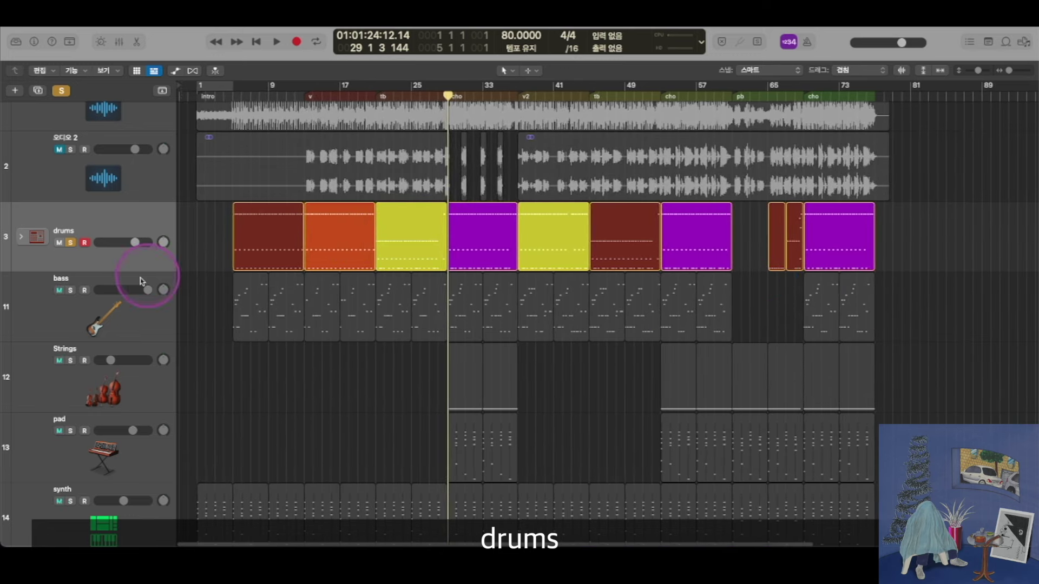
- Select the bass track, unmute it and solo it together with the drums
{"action": "left_click", "coordinate": [120, 308]}
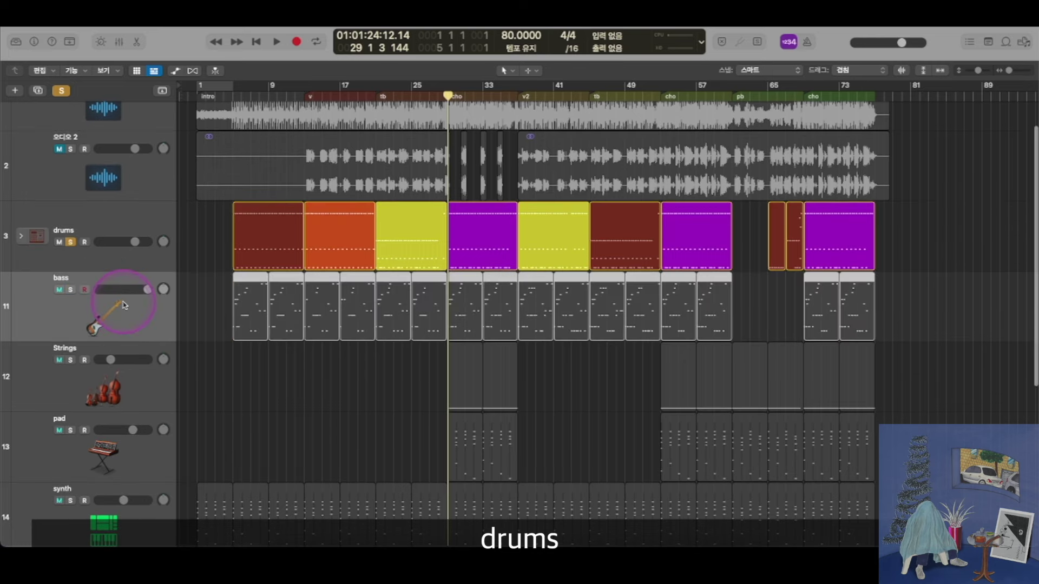
{"action": "left_click", "coordinate": [156, 194]}
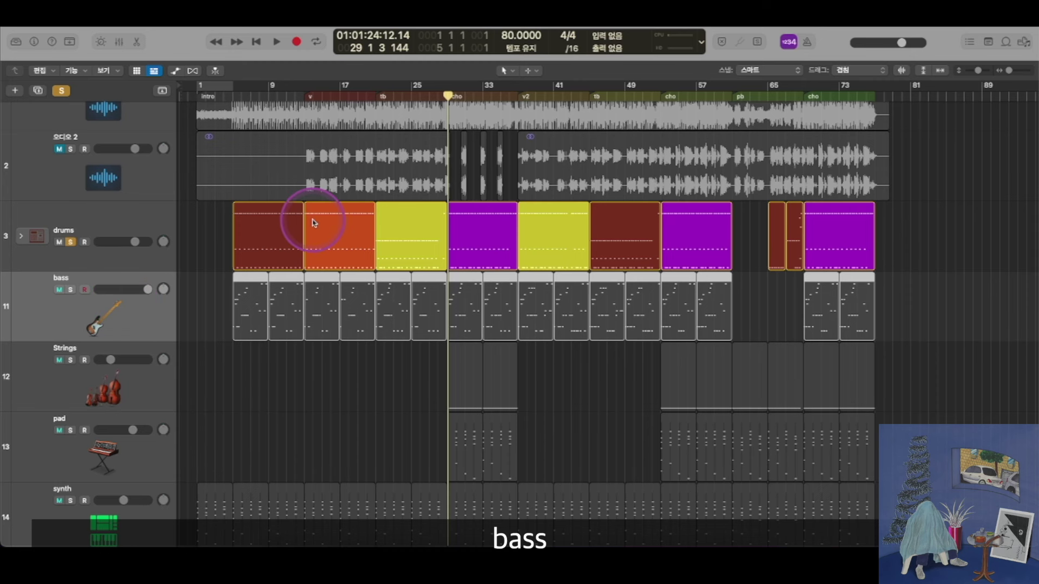
{"action": "scroll", "coordinate": [314, 223], "scroll_direction": "up", "scroll_amount": 1}
{"action": "left_click", "coordinate": [56, 321]}
{"action": "left_click", "coordinate": [71, 292]}
{"action": "scroll", "coordinate": [252, 335], "scroll_direction": "up", "scroll_amount": 3}
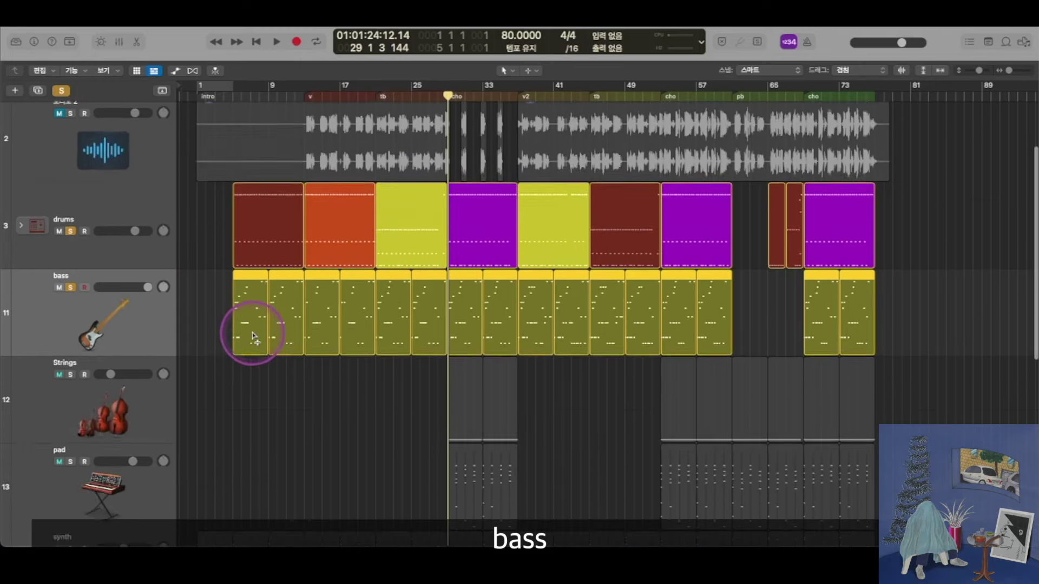
- Play the soloed drums and bass from bar 5 for about four bars and stop the playback
{"action": "left_click", "coordinate": [234, 96]}
{"action": "scroll", "coordinate": [278, 242], "scroll_direction": "up", "scroll_amount": 5}
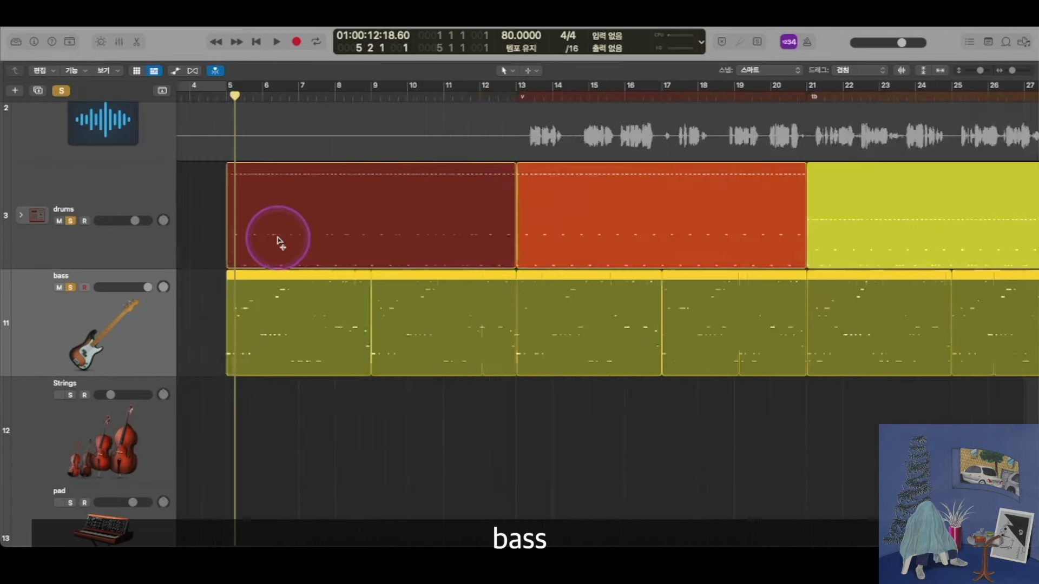
{"action": "scroll", "coordinate": [295, 243], "scroll_direction": "left", "scroll_amount": 2}
{"action": "left_click_drag", "start_coordinate": [327, 97], "coordinate": [325, 99]}
{"action": "left_click", "coordinate": [280, 299]}
{"action": "key", "text": "space"}
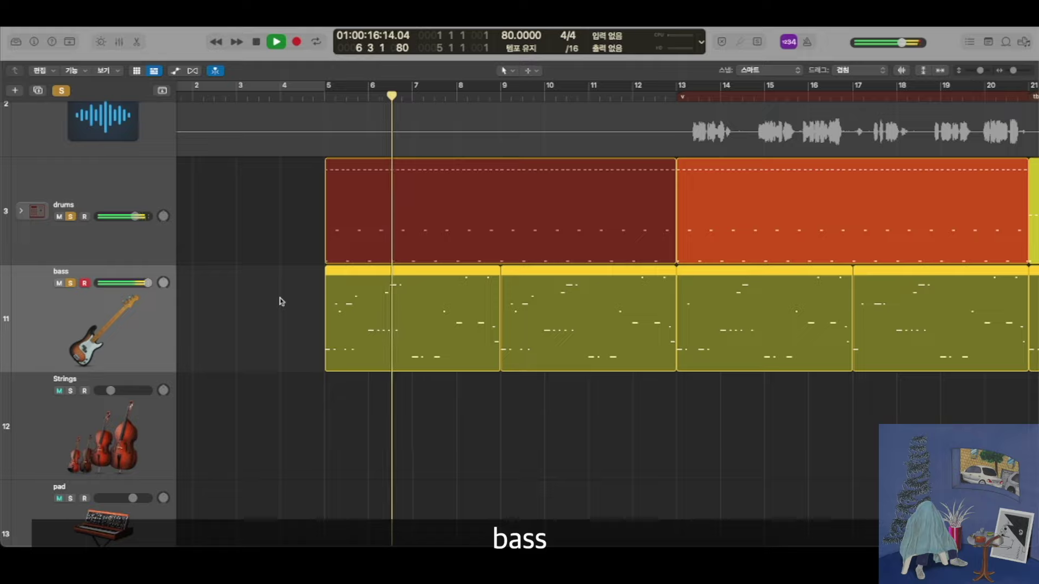
{"action": "scroll", "coordinate": [281, 299], "scroll_direction": "up", "scroll_amount": 3}
{"action": "scroll", "coordinate": [281, 302], "scroll_direction": "left", "scroll_amount": 3}
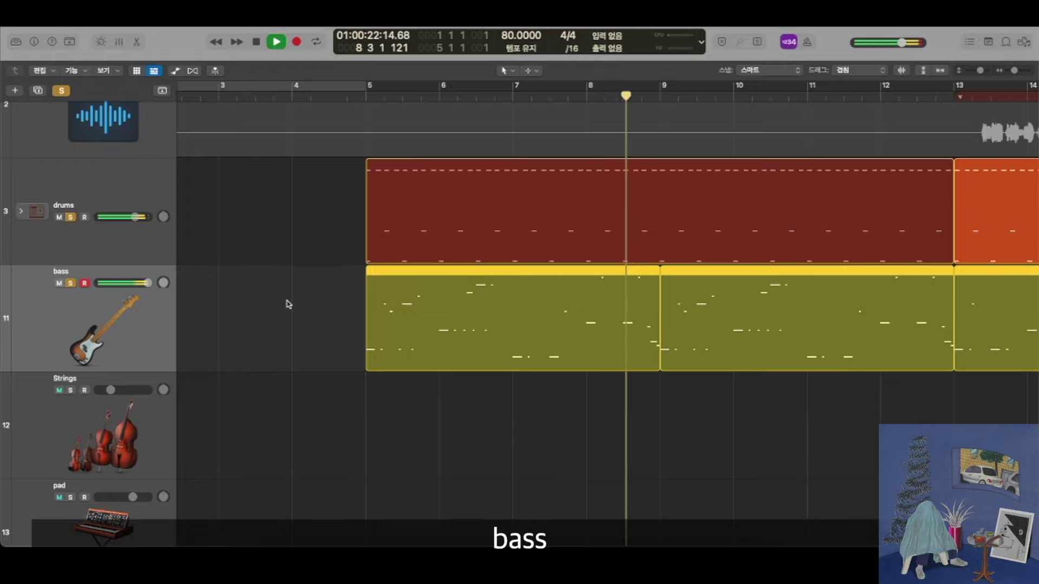
{"action": "left_click", "coordinate": [287, 303]}
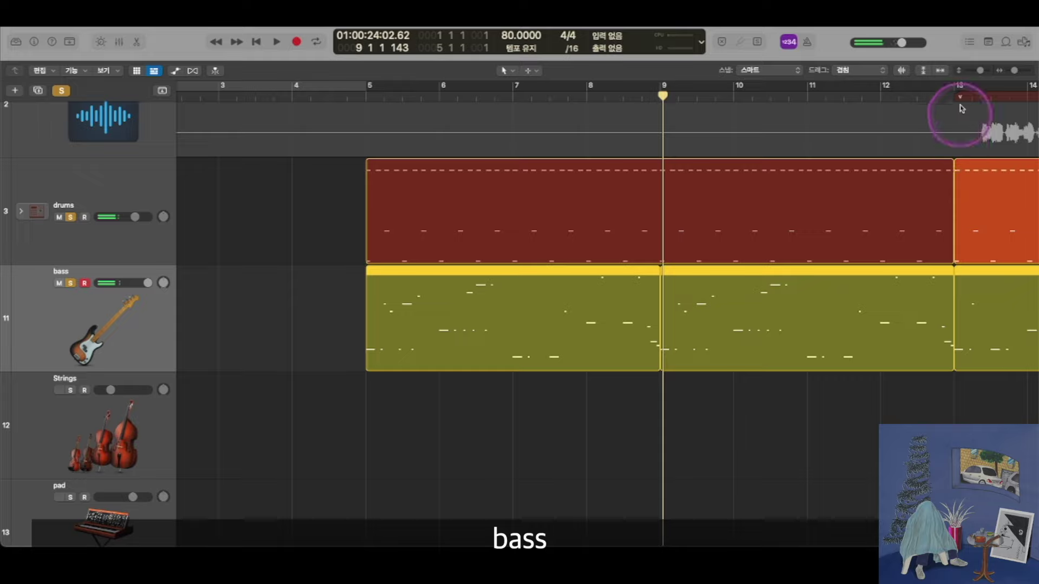
- Check the chord progression in the project notes, close the notes, and open the bass region at bar 5 in the piano roll
{"action": "left_click", "coordinate": [988, 43]}
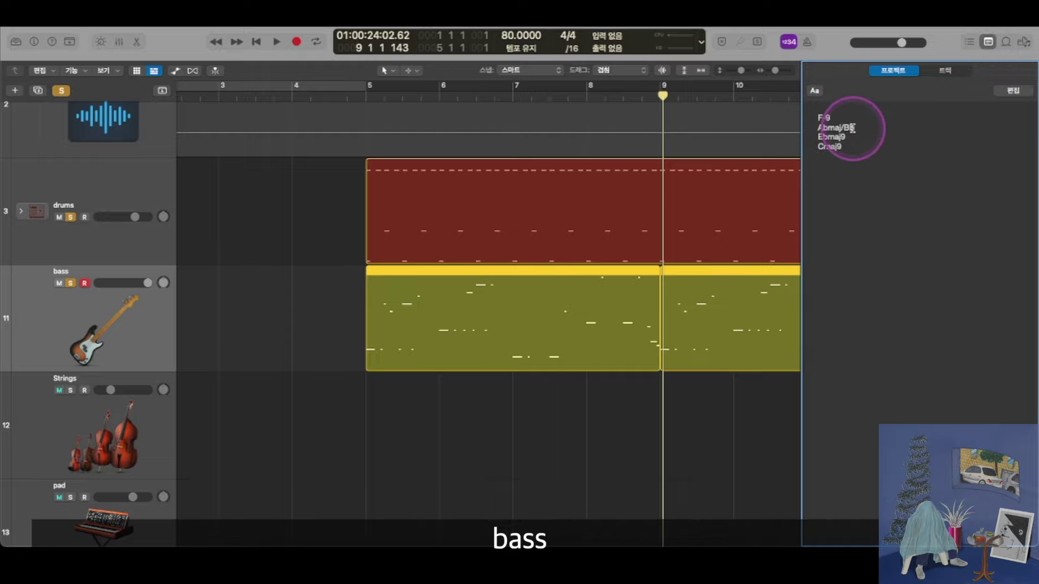
{"action": "left_click", "coordinate": [988, 42]}
{"action": "double_click", "coordinate": [476, 337]}
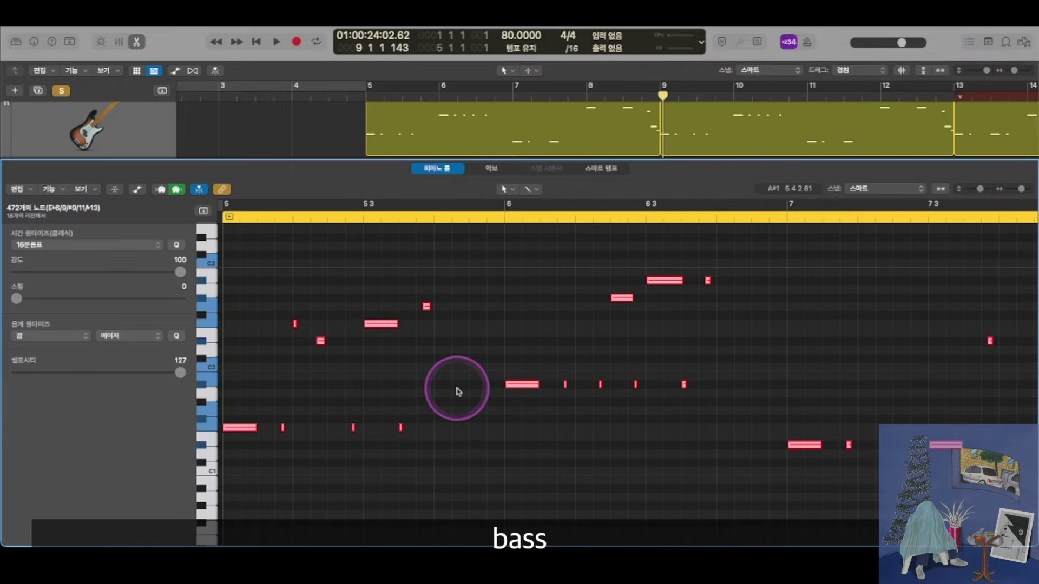
- Audition the first bass note of each bar from 5 to 8 and clear the note selection
{"action": "left_click_drag", "start_coordinate": [351, 412], "coordinate": [346, 453]}
{"action": "left_click_drag", "start_coordinate": [654, 340], "coordinate": [631, 410]}
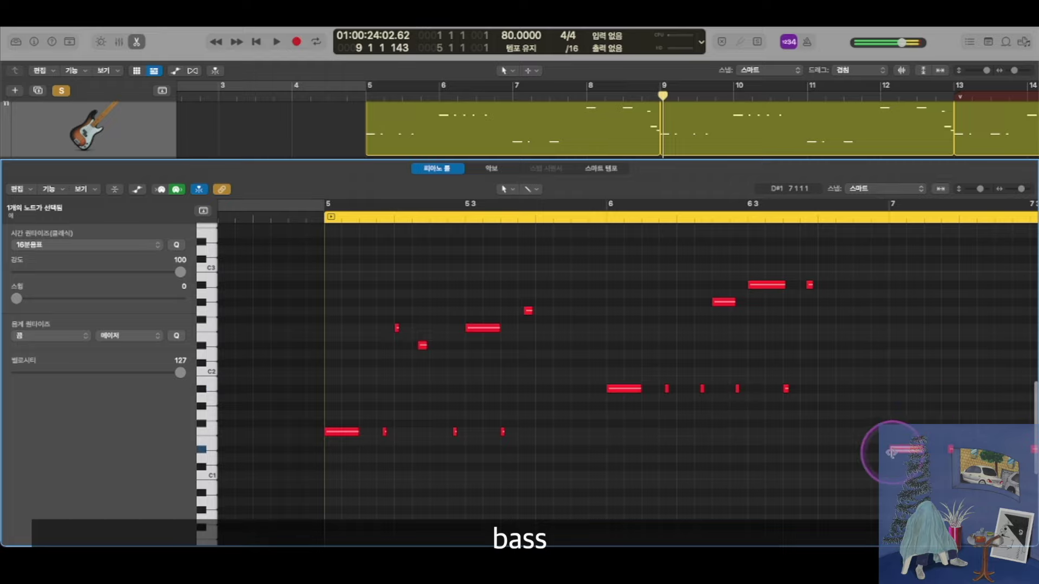
{"action": "scroll", "coordinate": [892, 433], "scroll_direction": "up", "scroll_amount": 2}
{"action": "scroll", "coordinate": [887, 433], "scroll_direction": "right", "scroll_amount": 15}
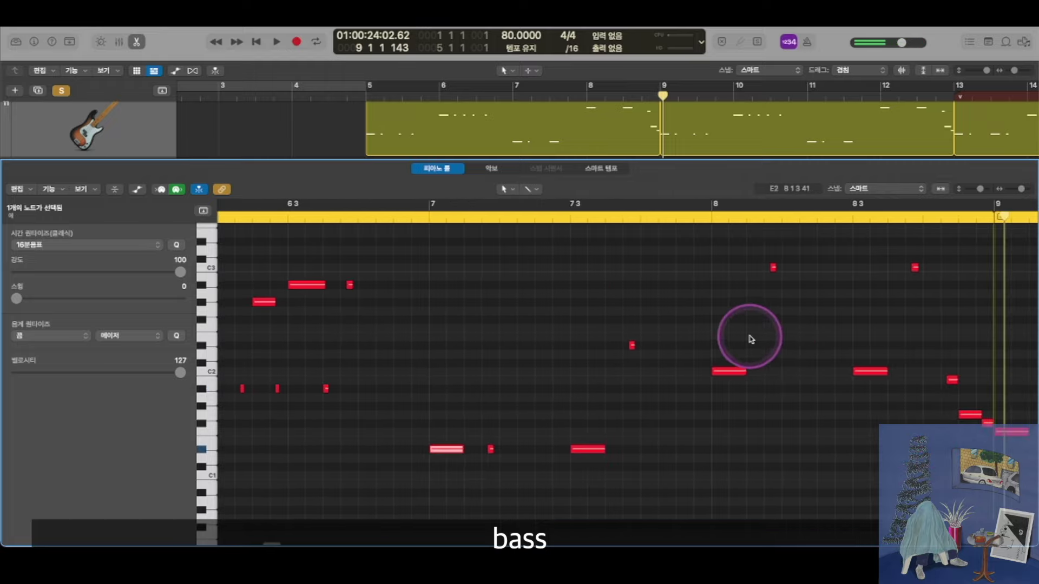
{"action": "left_click", "coordinate": [729, 371]}
{"action": "scroll", "coordinate": [676, 406], "scroll_direction": "down", "scroll_amount": 1}
{"action": "scroll", "coordinate": [677, 406], "scroll_direction": "down", "scroll_amount": 2}
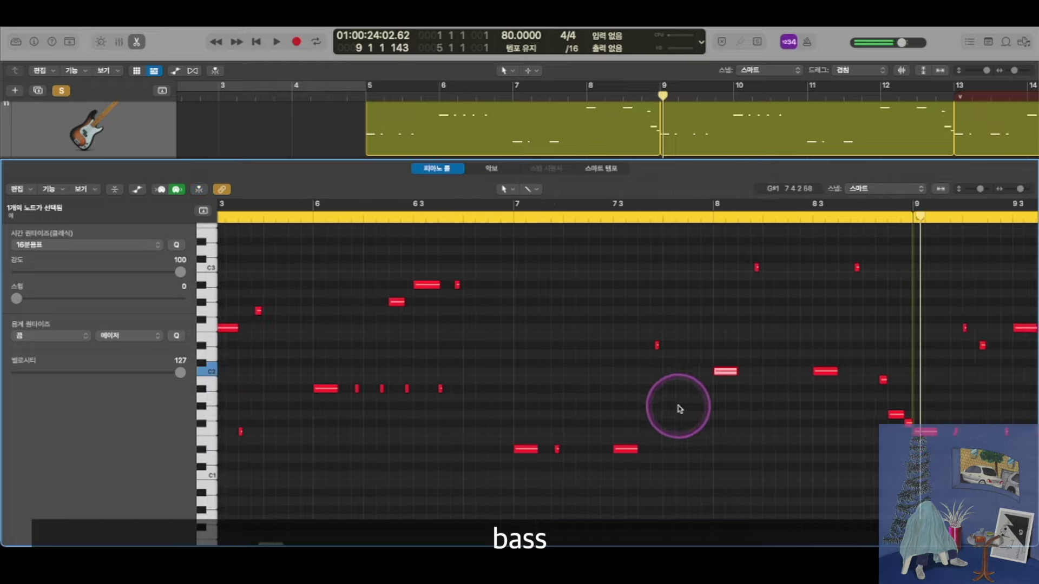
{"action": "scroll", "coordinate": [677, 405], "scroll_direction": "left", "scroll_amount": 6}
{"action": "left_click", "coordinate": [480, 354]}
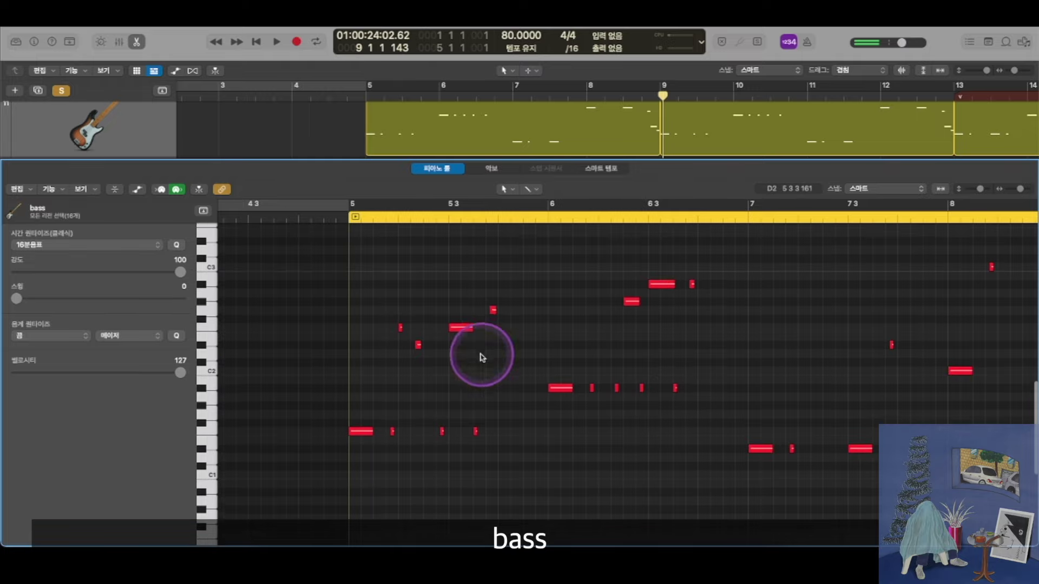
- Show the bass track's channel strip and library patch to check the sound in use, and hide both
{"action": "left_click", "coordinate": [33, 42]}
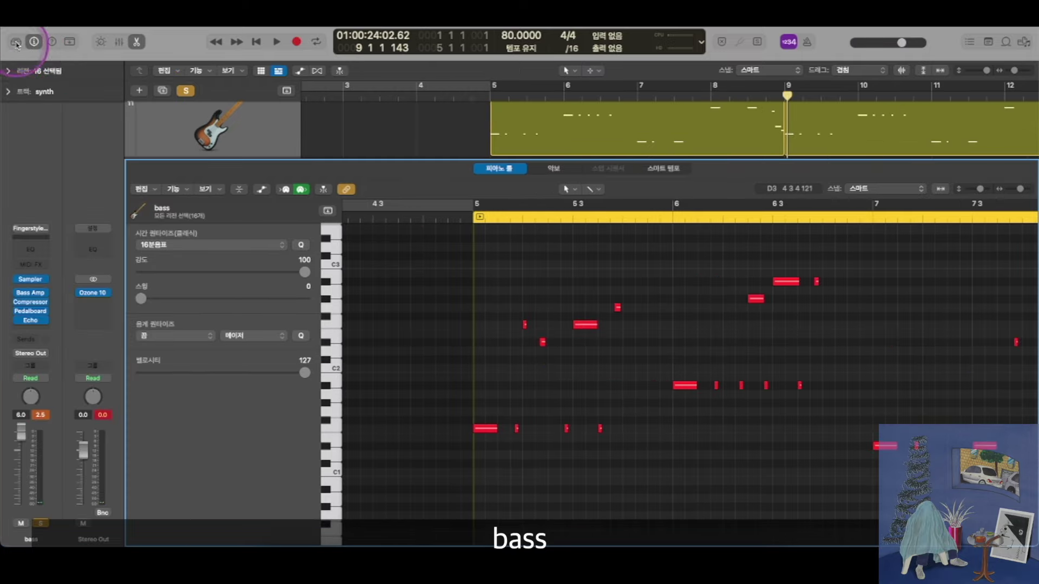
{"action": "left_click", "coordinate": [16, 42]}
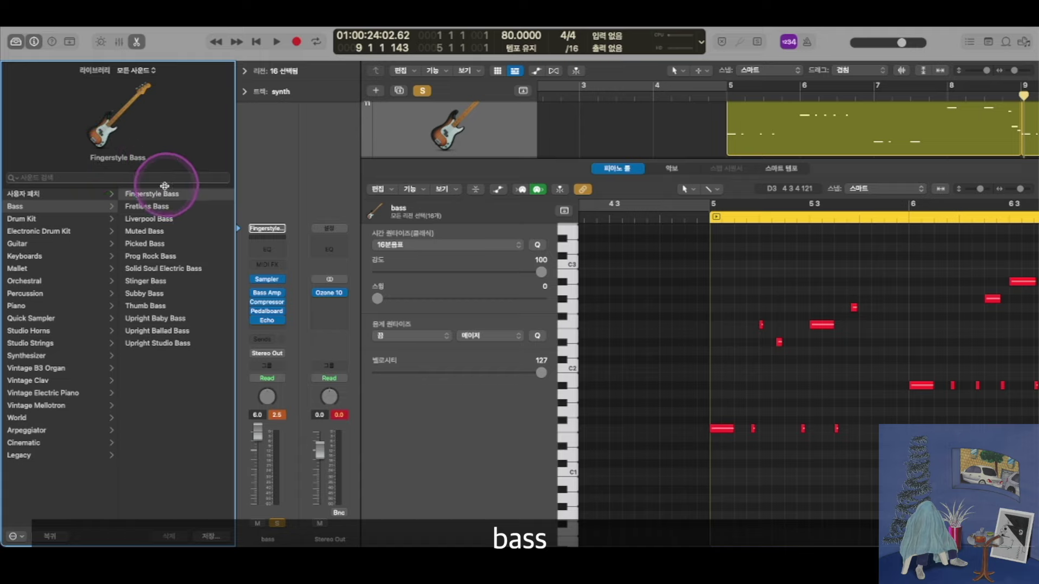
{"action": "left_click", "coordinate": [16, 42]}
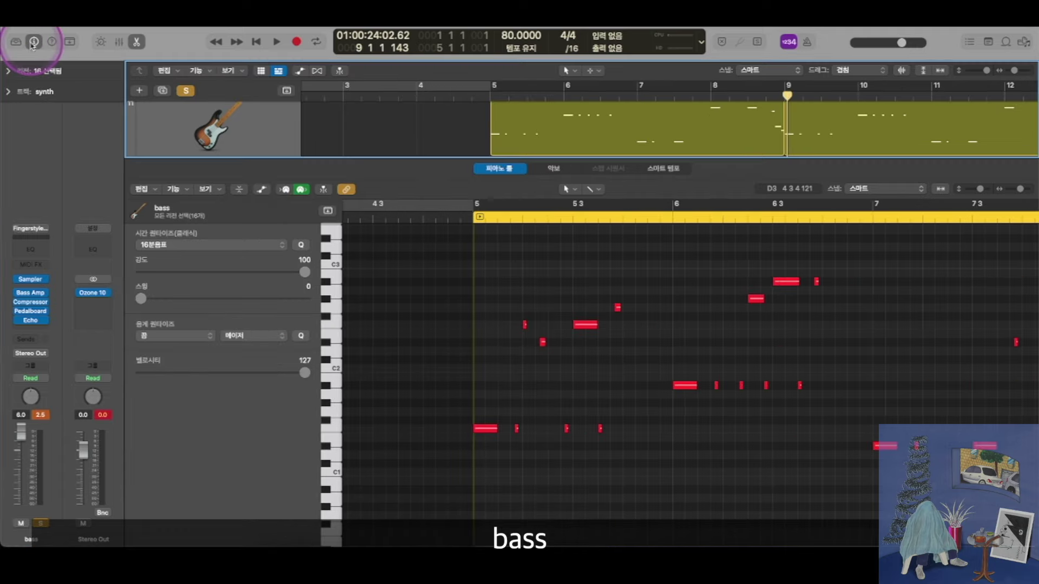
{"action": "left_click", "coordinate": [34, 42]}
- Place the playhead at bar 5 in the piano roll and enlarge that bar's bass notes
{"action": "scroll", "coordinate": [541, 270], "scroll_direction": "right", "scroll_amount": 2}
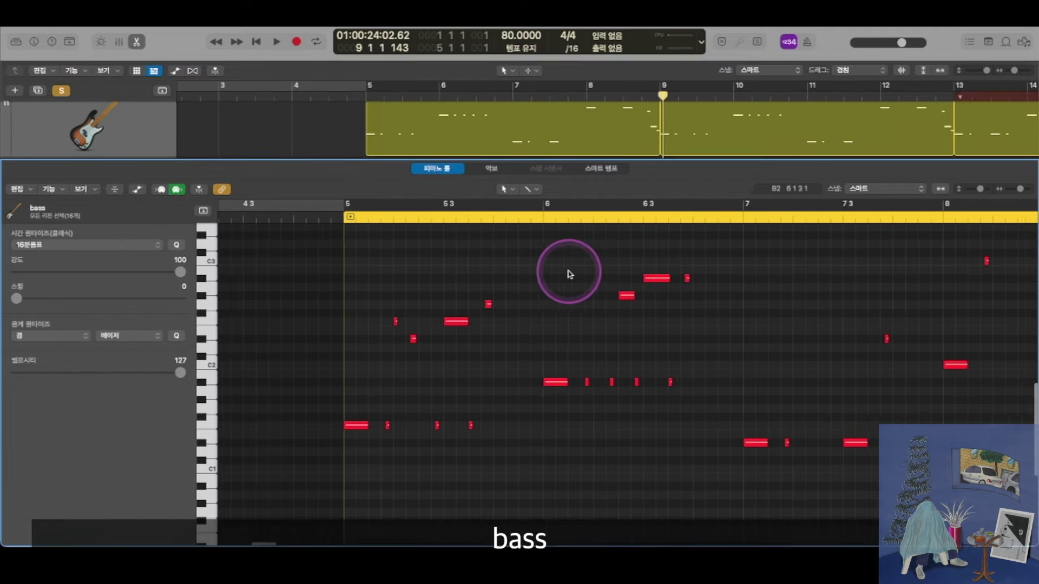
{"action": "scroll", "coordinate": [552, 274], "scroll_direction": "up", "scroll_amount": 2}
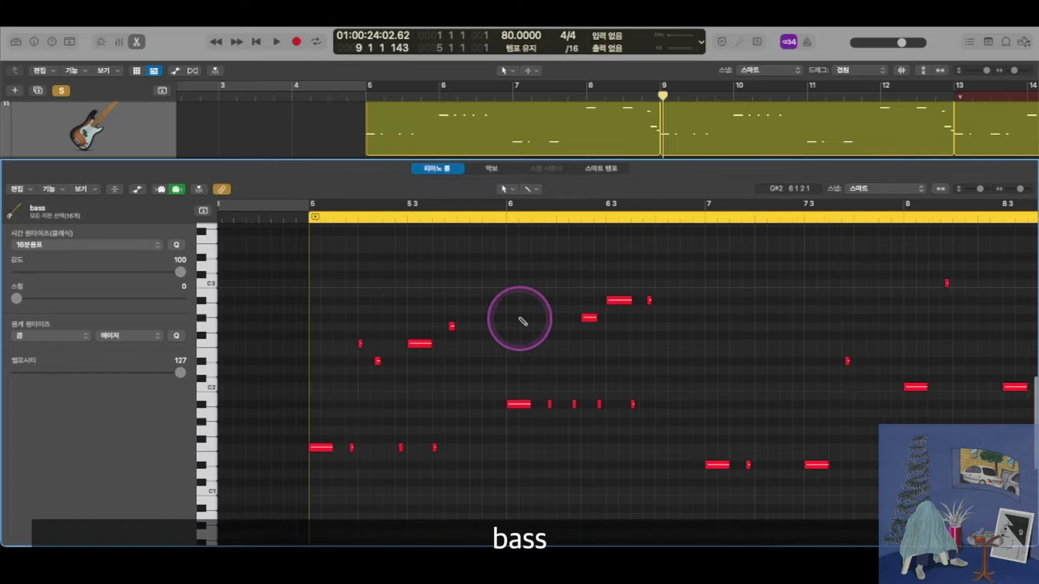
{"action": "key", "text": "super+Left"}
{"action": "left_click", "coordinate": [464, 217]}
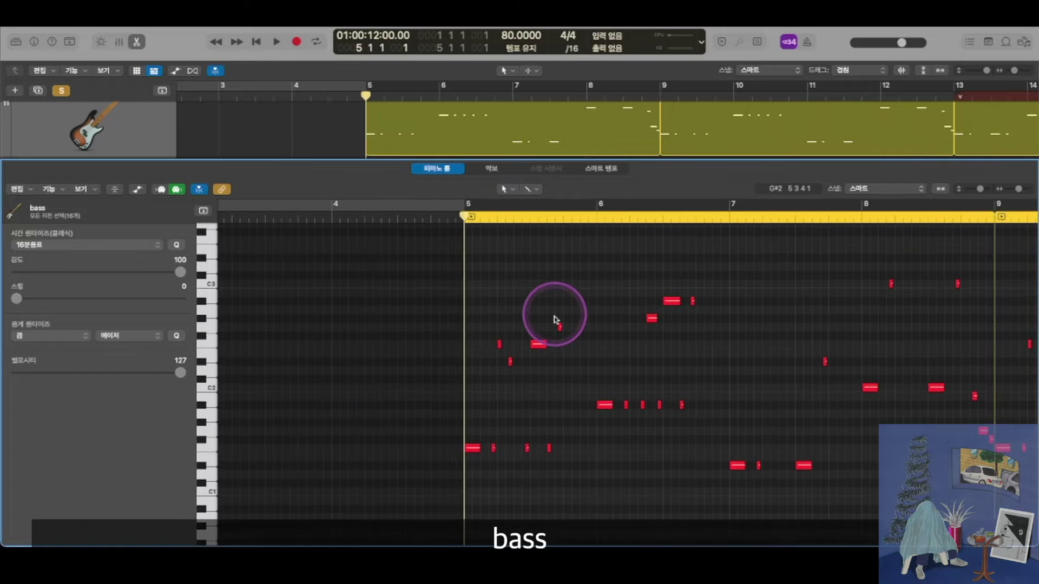
{"action": "key", "text": "super+Right"}
{"action": "key", "text": "super+Right"}
{"action": "key", "text": "super+Right"}
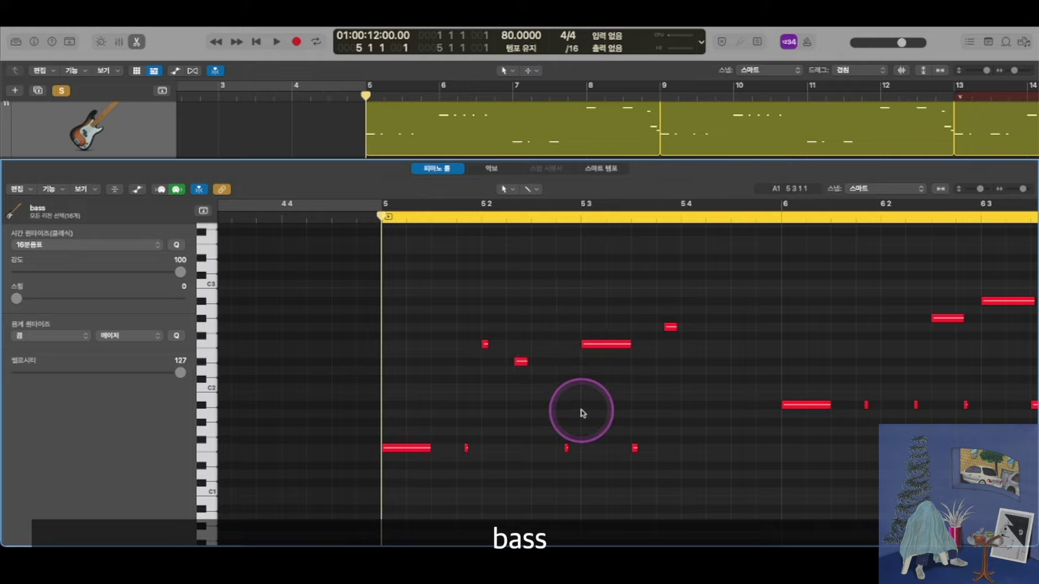
- Audition individual bass notes in bar 5, comparing the low F1 with the F2 notes and the neighbouring passing notes
{"action": "left_click", "coordinate": [408, 449]}
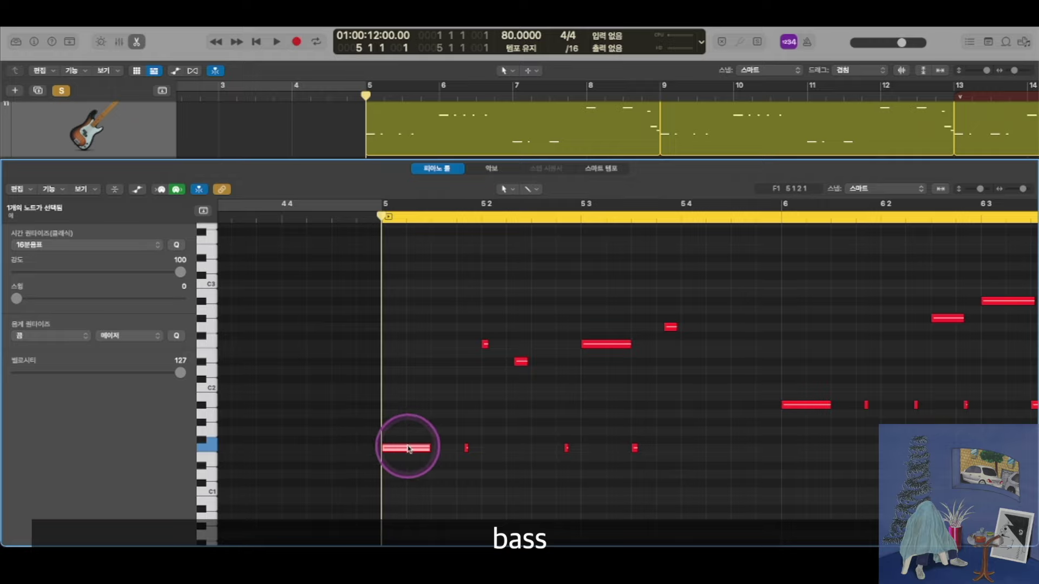
{"action": "left_click", "coordinate": [483, 346]}
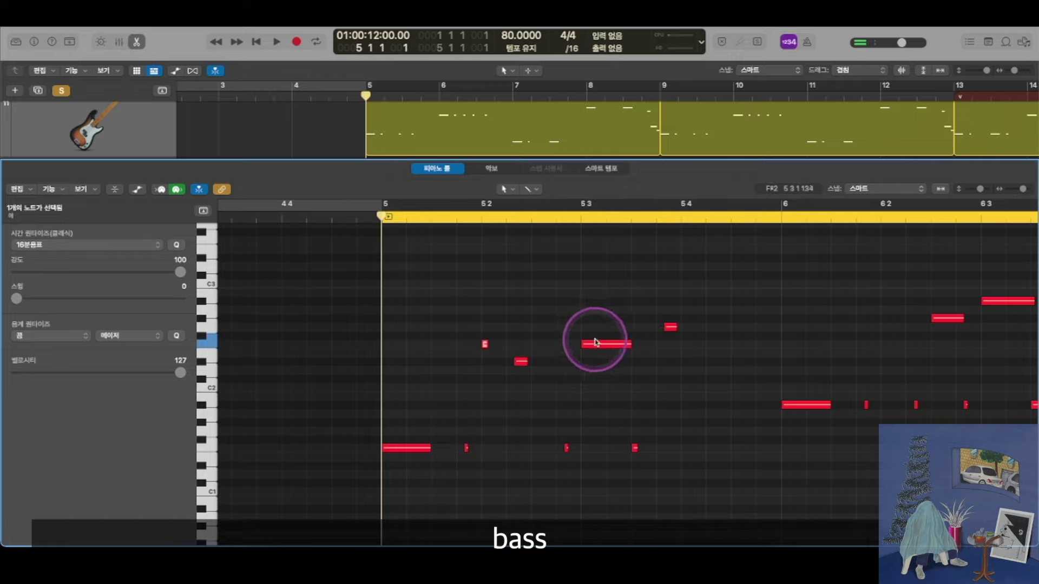
{"action": "left_click", "coordinate": [400, 450]}
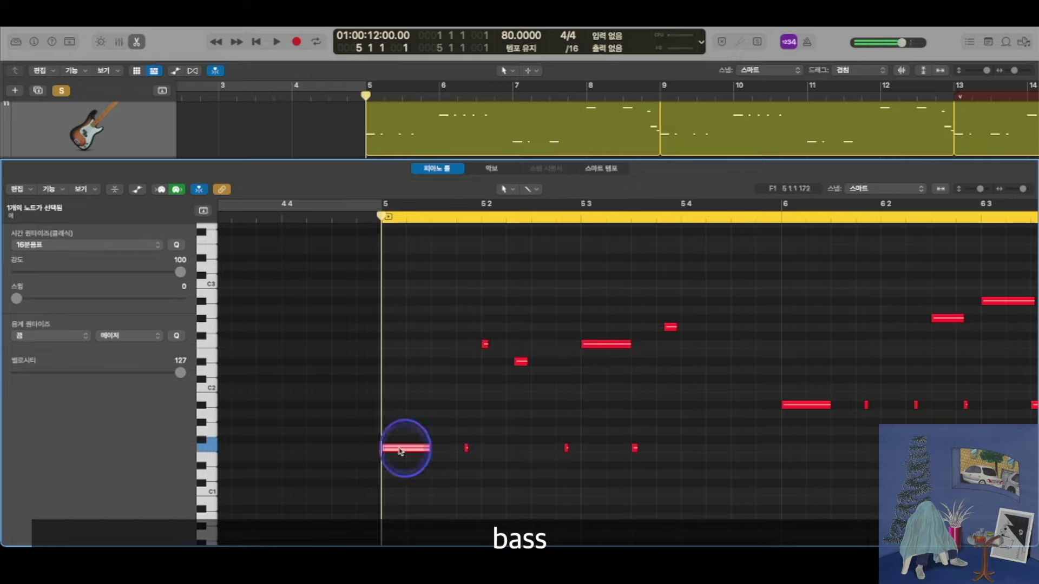
{"action": "left_click", "coordinate": [597, 345]}
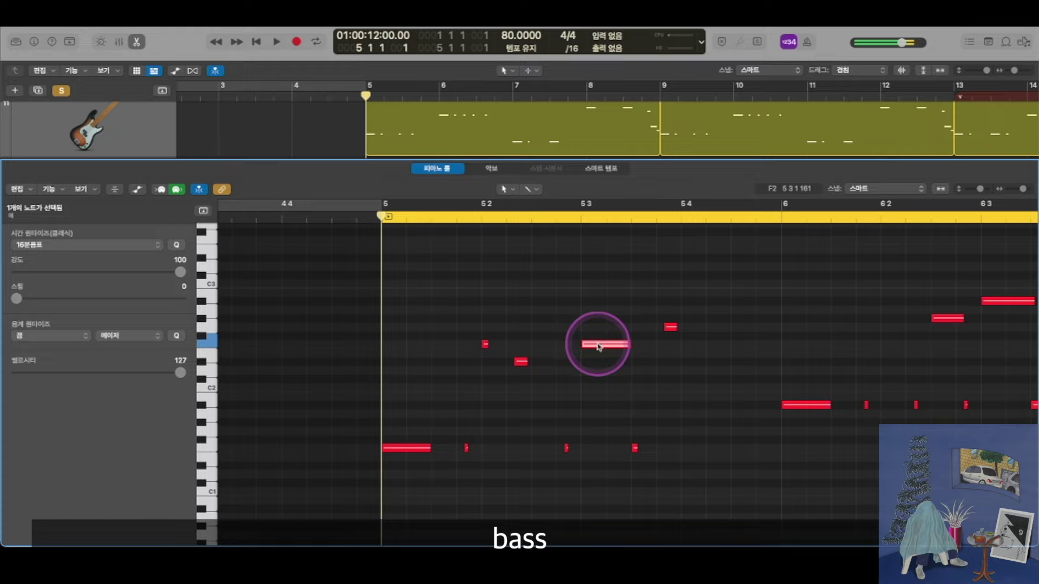
{"action": "left_click", "coordinate": [521, 363]}
{"action": "left_click", "coordinate": [671, 326]}
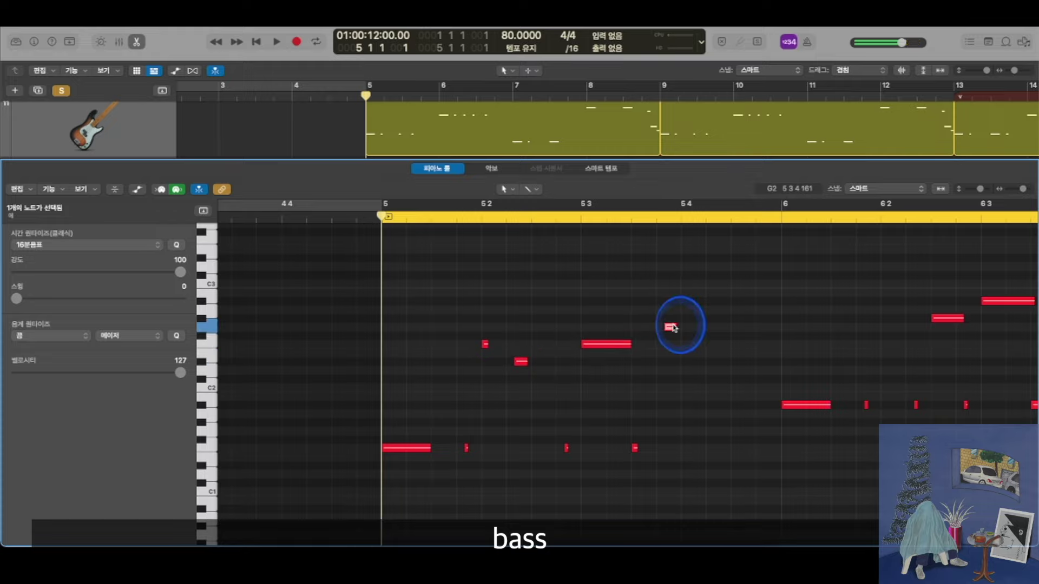
- Audition the short low F1 notes in bar 5, one before beat 2 and two around beat 3
{"action": "key", "text": "super+Left"}
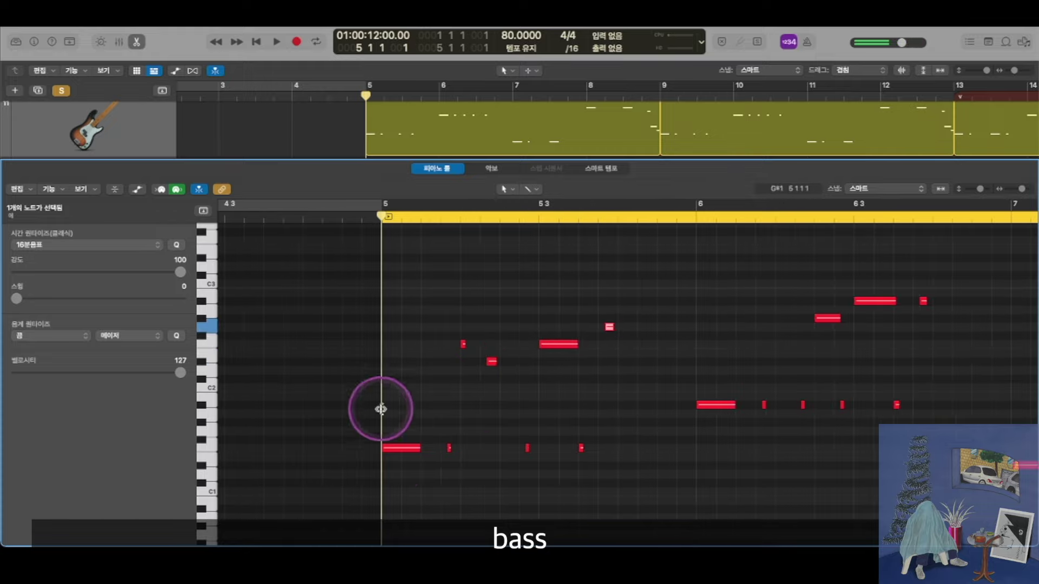
{"action": "key", "text": "super+Left"}
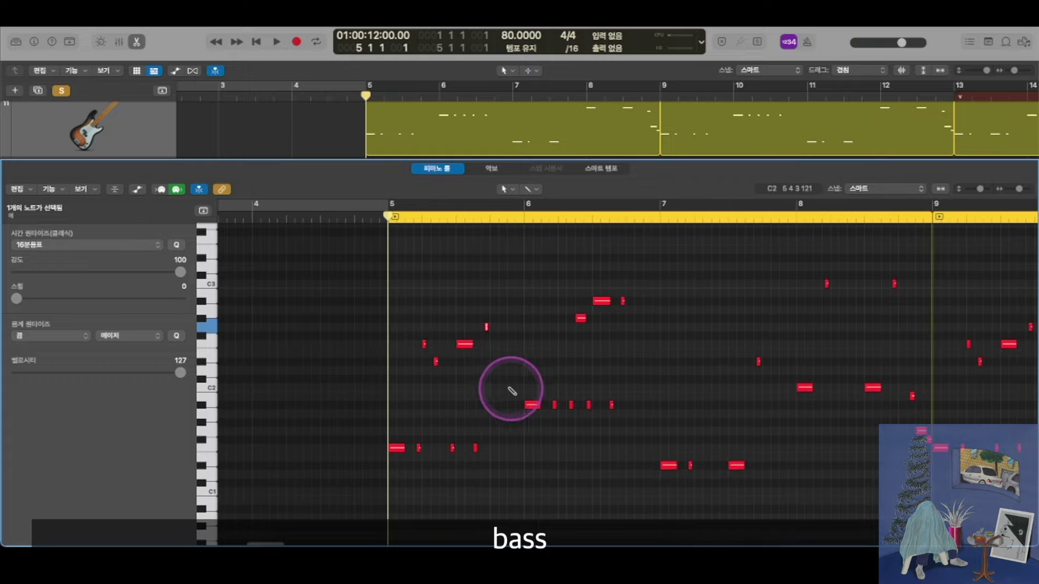
{"action": "key", "text": "super+Right"}
{"action": "key", "text": "super+Right"}
{"action": "left_click", "coordinate": [595, 397]}
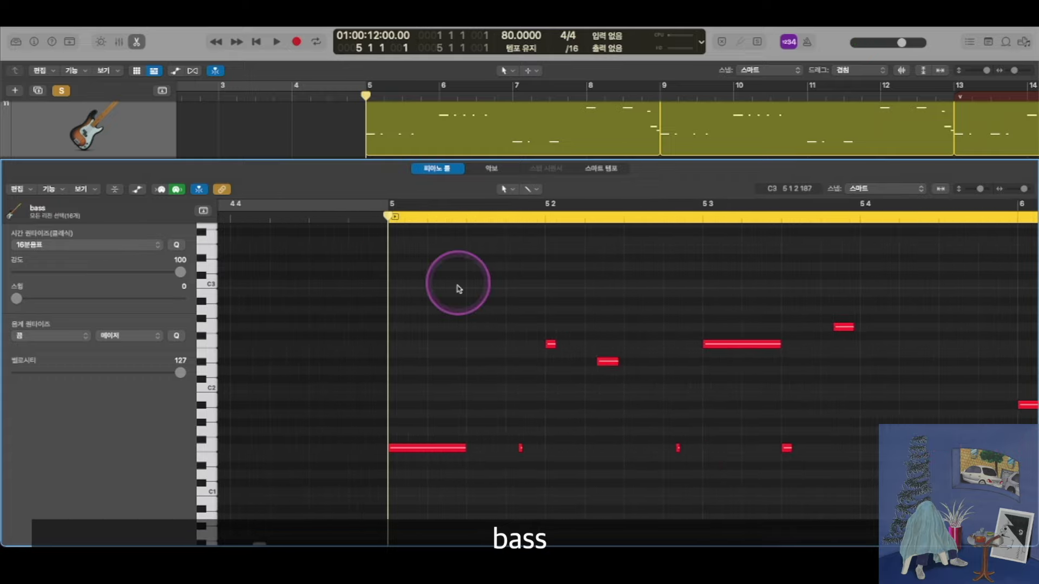
{"action": "scroll", "coordinate": [459, 292], "scroll_direction": "right", "scroll_amount": 2}
{"action": "scroll", "coordinate": [474, 462], "scroll_direction": "down", "scroll_amount": 2}
{"action": "scroll", "coordinate": [464, 460], "scroll_direction": "up", "scroll_amount": 1}
{"action": "left_click", "coordinate": [459, 427]}
{"action": "left_click_drag", "start_coordinate": [587, 435], "coordinate": [607, 431]}
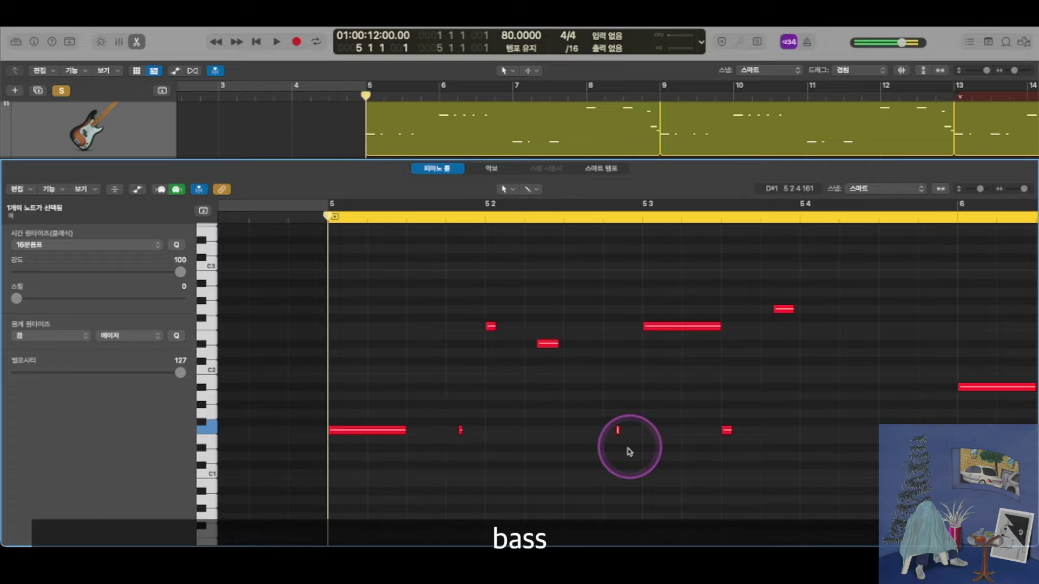
{"action": "left_click", "coordinate": [726, 430]}
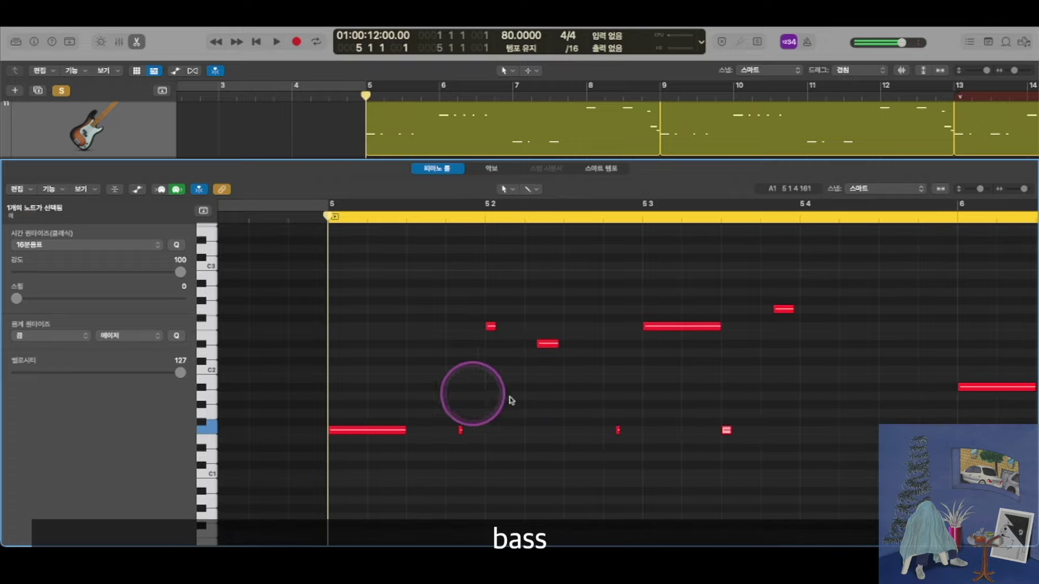
- Try bar 5 without the two short F1 notes just before beats 2 and 3, and play it
{"action": "left_click", "coordinate": [430, 441]}
{"action": "key", "text": "super+Right"}
{"action": "key", "text": "super+Right"}
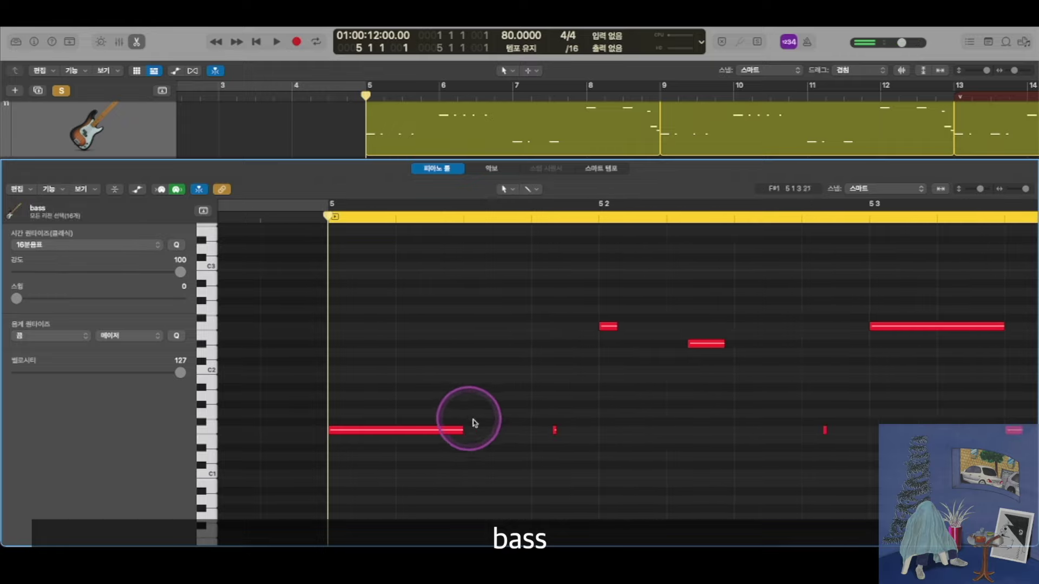
{"action": "key", "text": "super+Left"}
{"action": "key", "text": "super+Left"}
{"action": "key", "text": "super+Left"}
{"action": "key", "text": "super+Left"}
{"action": "left_click_drag", "start_coordinate": [430, 404], "coordinate": [626, 475]}
{"action": "scroll", "coordinate": [626, 478], "scroll_direction": "down", "scroll_amount": 1}
{"action": "key", "text": "space"}
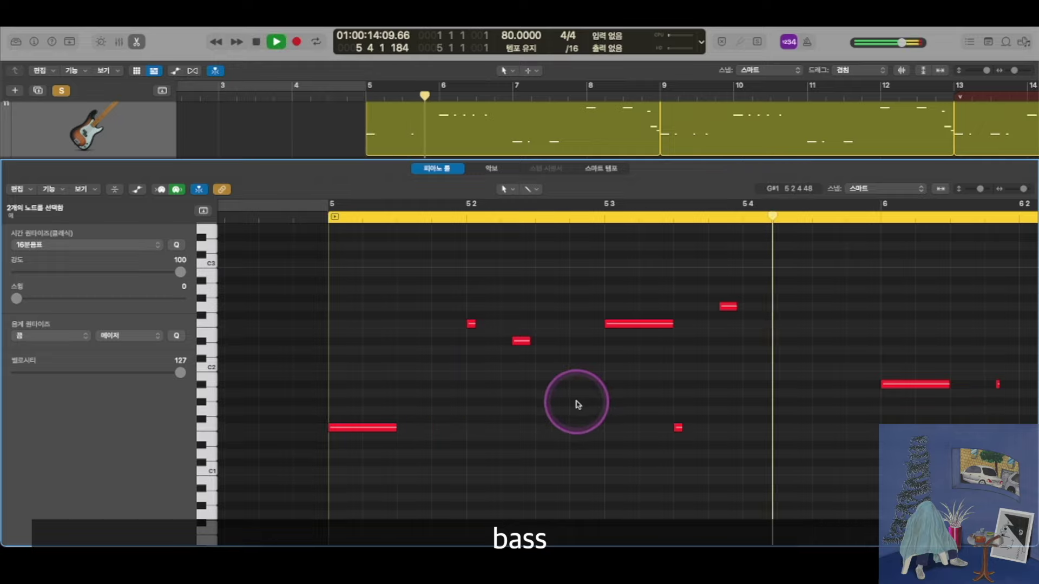
{"action": "key", "text": "space"}
- Restore the two short F1 notes before beats 2 and 3 and play bar 5 from its start for comparison
{"action": "left_click", "coordinate": [582, 427], "text": "super"}
{"action": "left_click", "coordinate": [444, 427], "text": "super"}
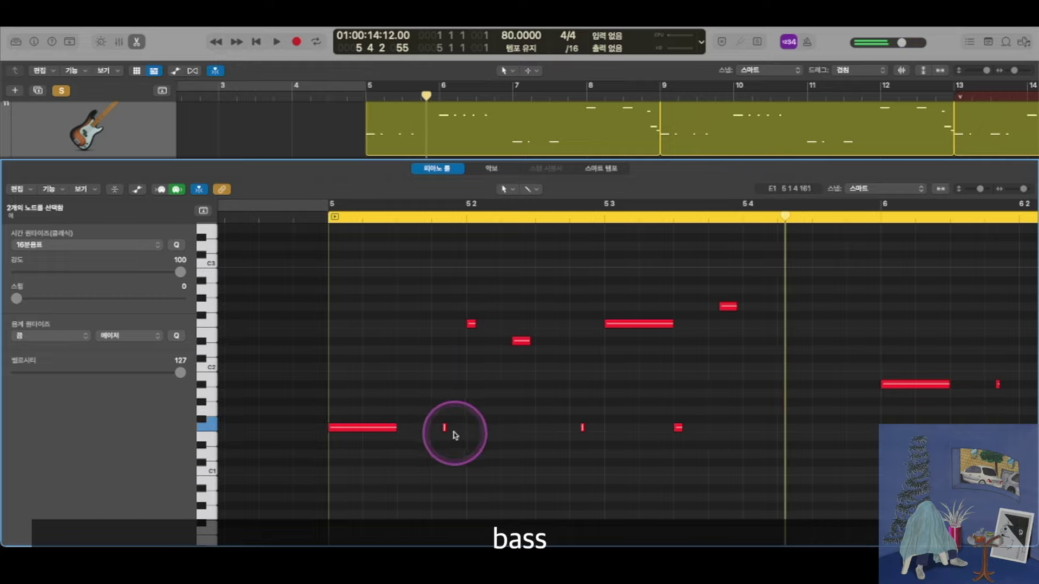
{"action": "left_click", "coordinate": [314, 216]}
{"action": "key", "text": "space"}
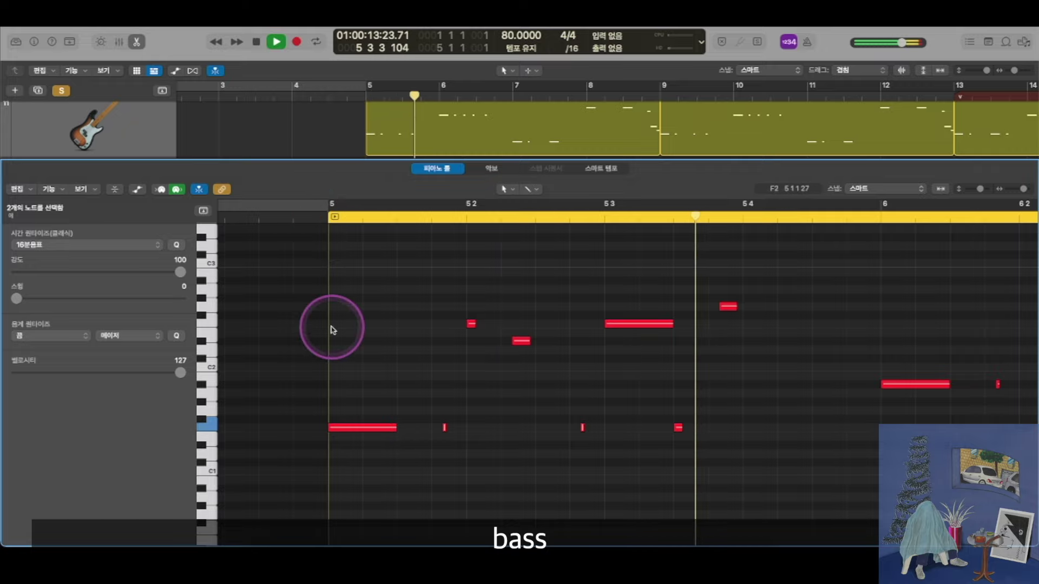
{"action": "key", "text": "space"}
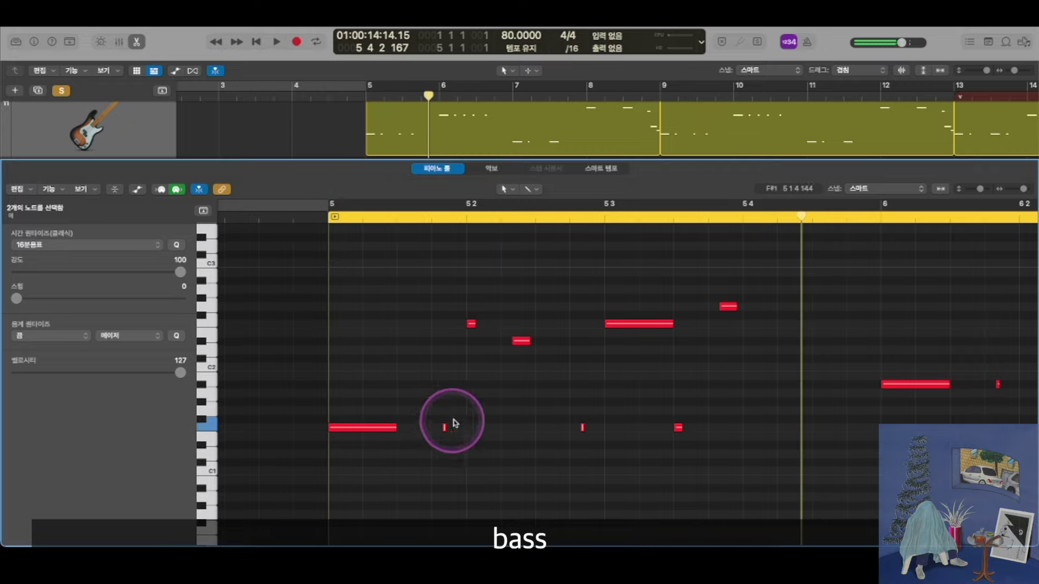
- Enlarge bar 5, clear the note selection and audition the short F1 note just before beat 2
{"action": "key", "text": "super+Right"}
{"action": "key", "text": "super+Right"}
{"action": "key", "text": "super+Right"}
{"action": "scroll", "coordinate": [466, 417], "scroll_direction": "left", "scroll_amount": 3}
{"action": "left_click", "coordinate": [488, 402]}
{"action": "scroll", "coordinate": [442, 433], "scroll_direction": "right", "scroll_amount": 1}
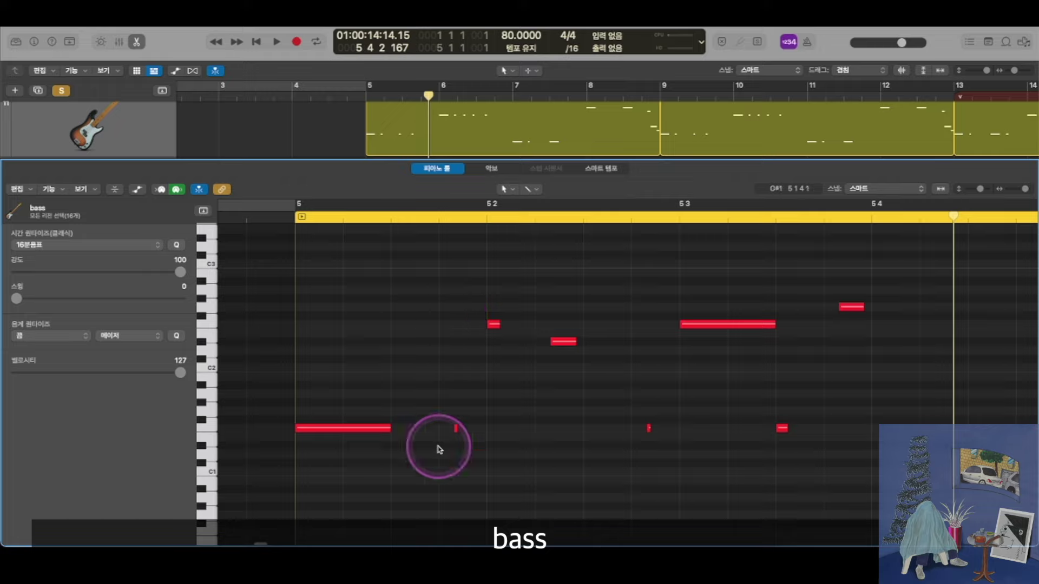
{"action": "left_click", "coordinate": [457, 428]}
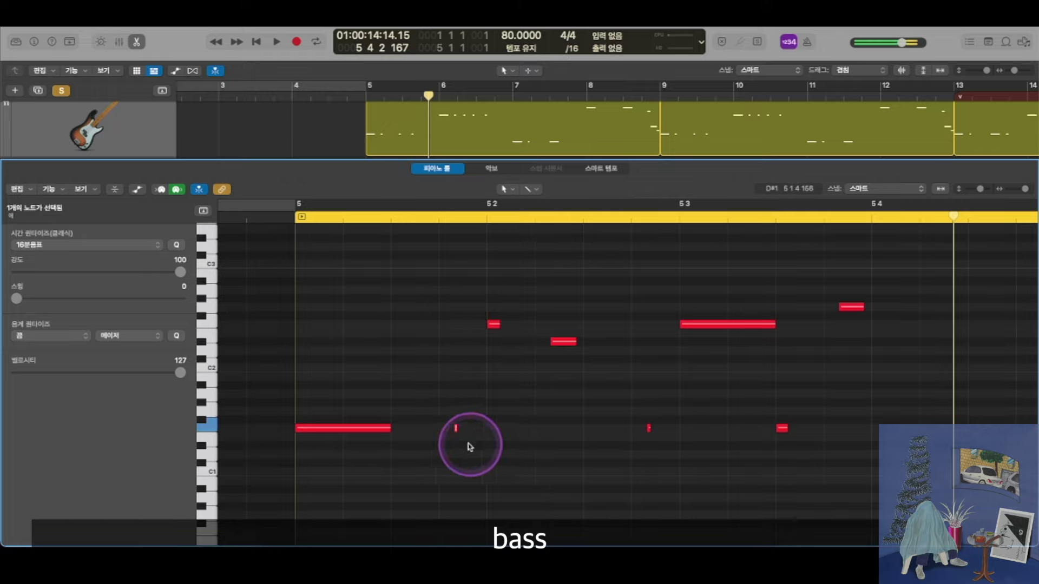
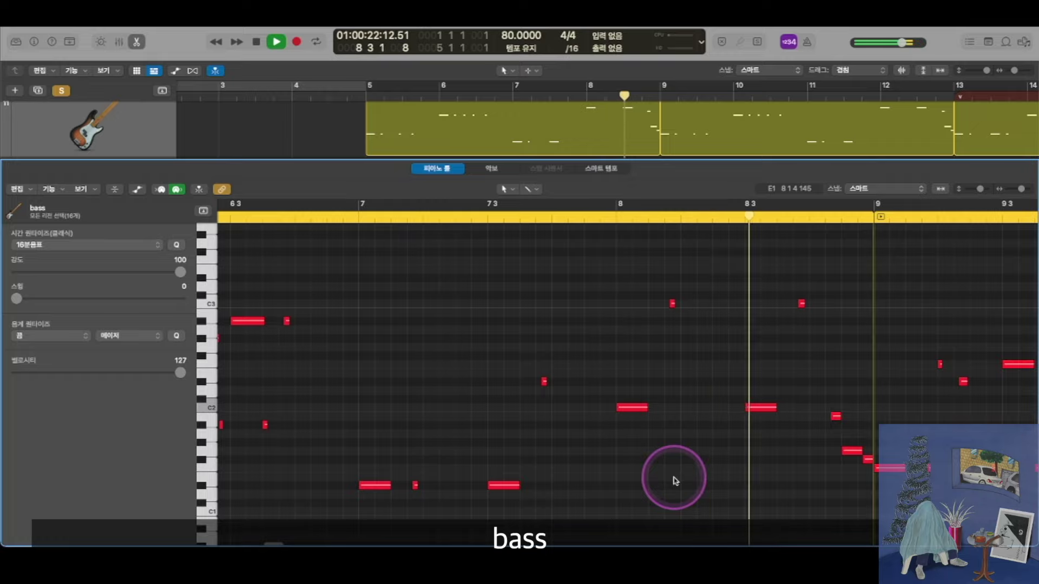
- Stop playback and fit the whole bass line from bar 5 to bar 77 in the piano roll
{"action": "key", "text": "space"}
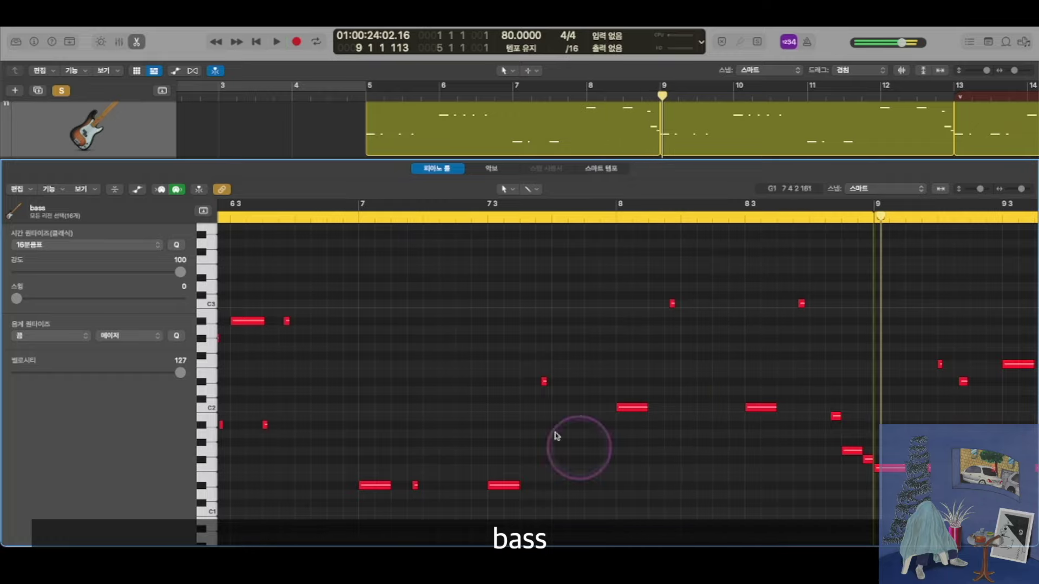
{"action": "key", "text": "z"}
{"action": "key", "text": "z"}
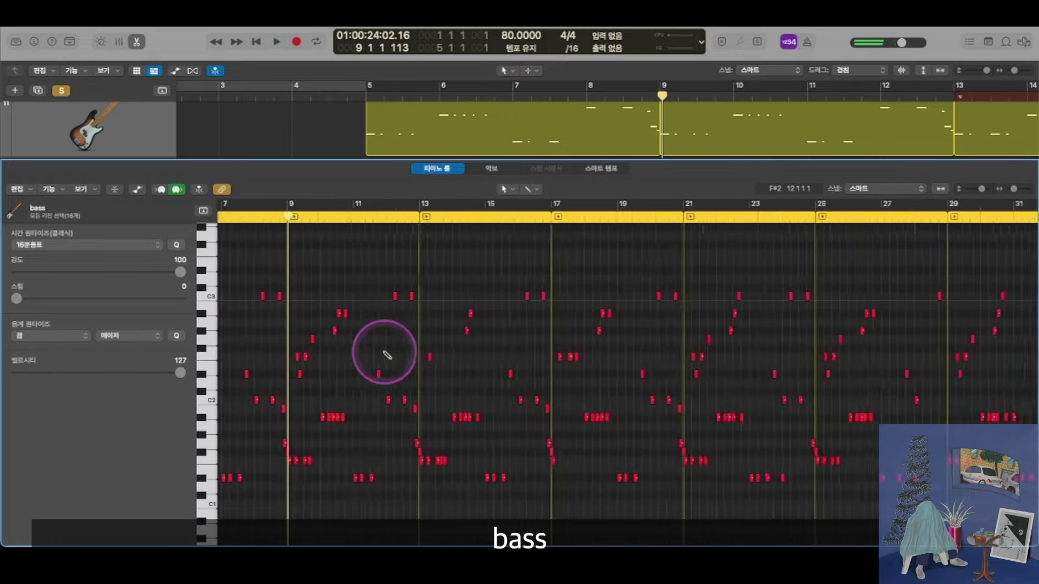
{"action": "scroll", "coordinate": [385, 367], "scroll_direction": "left", "scroll_amount": 5}
{"action": "scroll", "coordinate": [385, 368], "scroll_direction": "down", "scroll_amount": 5}
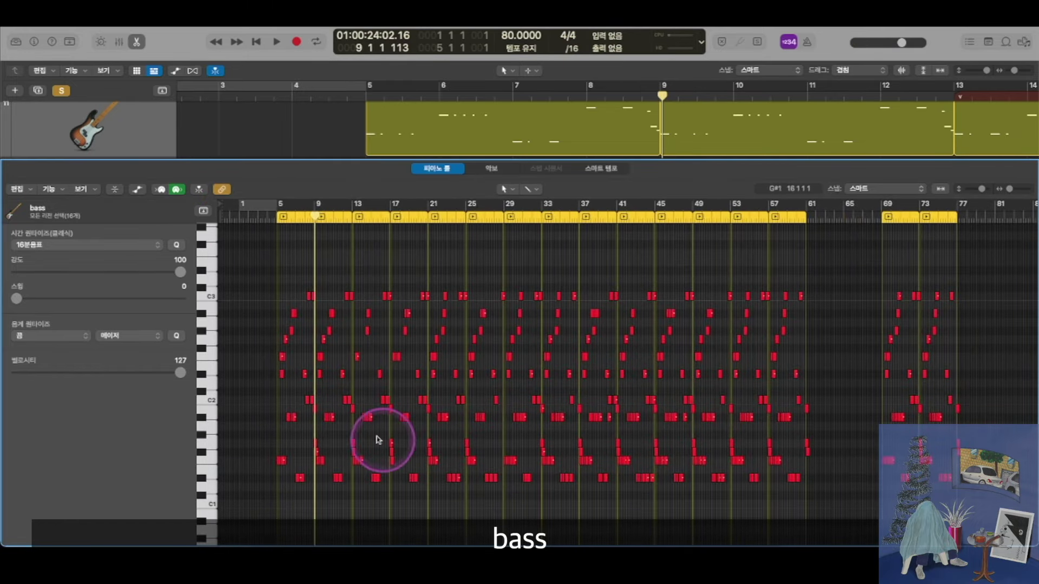
{"action": "left_click", "coordinate": [286, 258]}
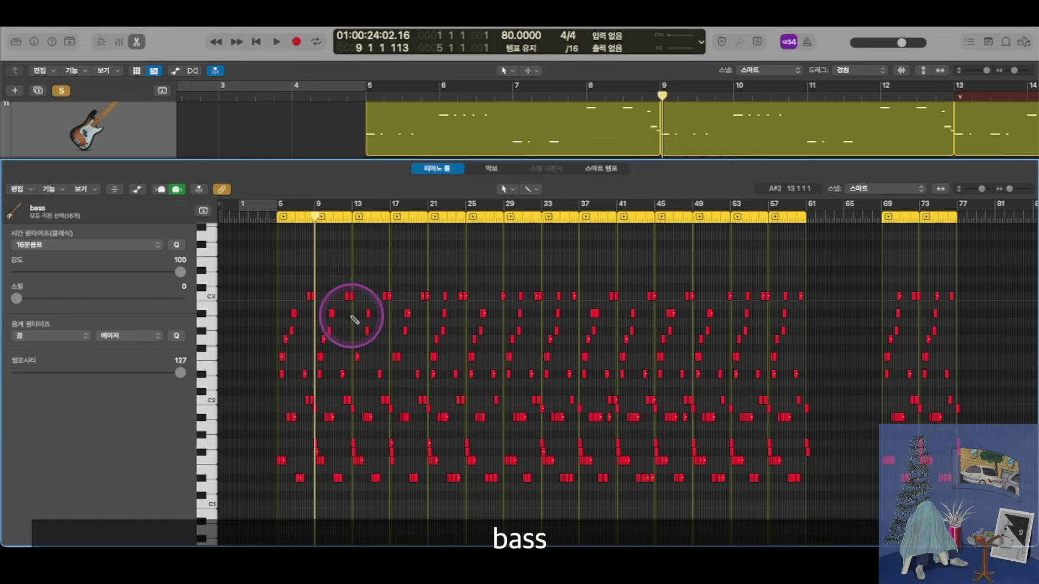
- Compare the bass pattern of bars 5 to 8 with its repetitions through the rest of the song
{"action": "scroll", "coordinate": [349, 308], "scroll_direction": "up", "scroll_amount": 10}
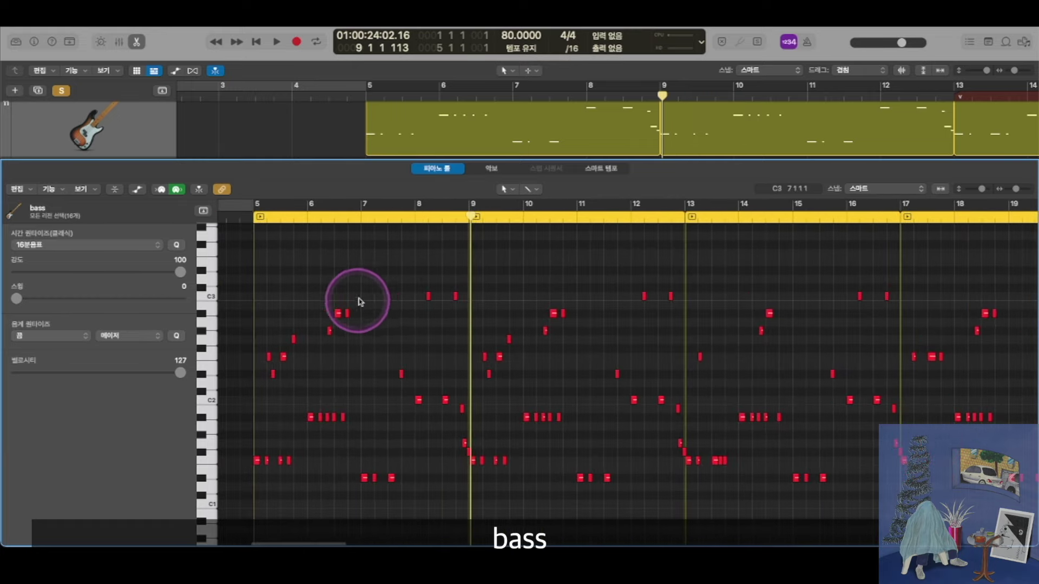
{"action": "scroll", "coordinate": [382, 331], "scroll_direction": "down", "scroll_amount": 6}
{"action": "scroll", "coordinate": [419, 343], "scroll_direction": "down", "scroll_amount": 5}
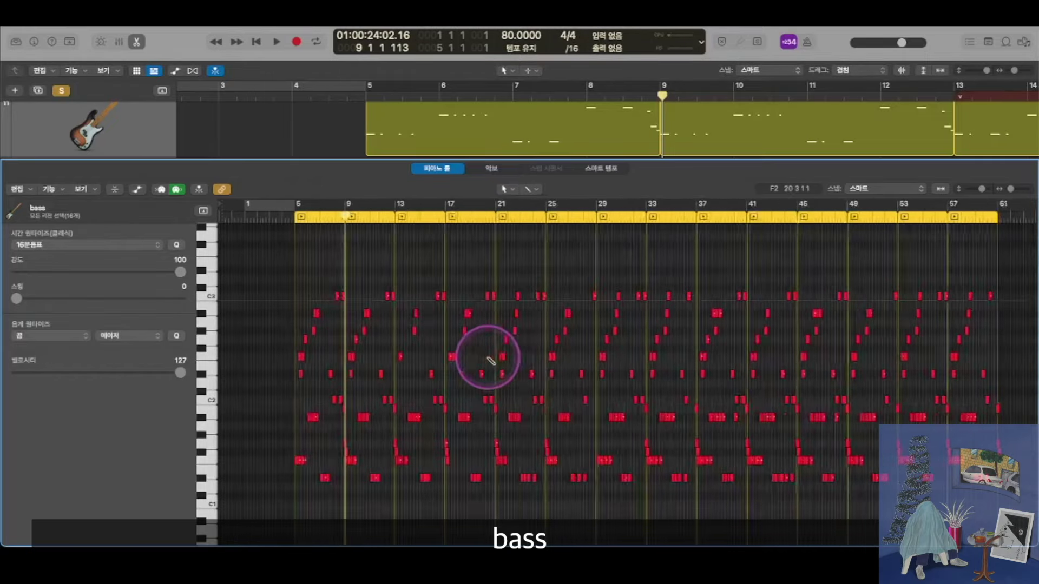
{"action": "scroll", "coordinate": [770, 396], "scroll_direction": "right", "scroll_amount": 5}
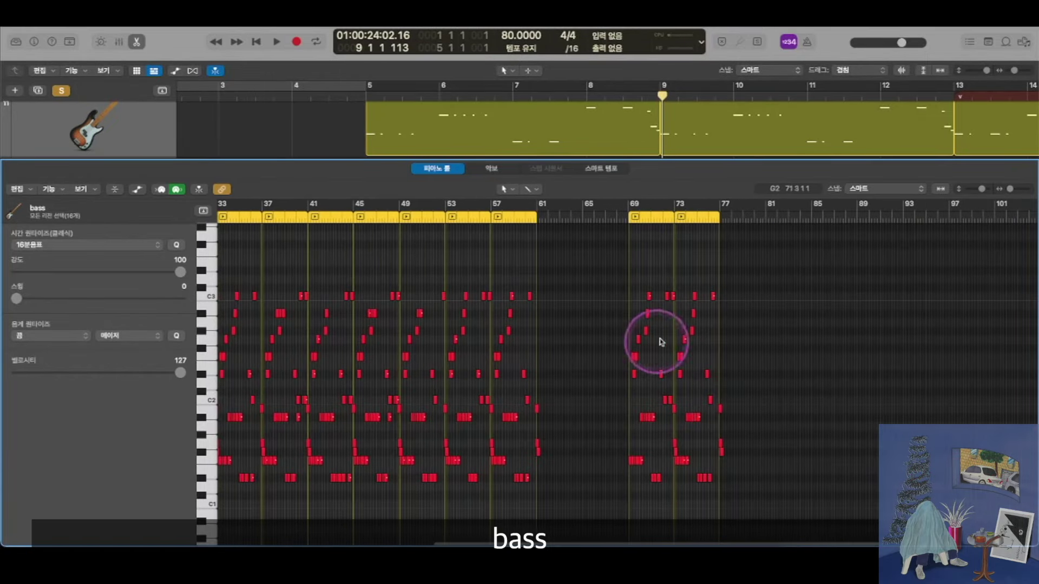
{"action": "scroll", "coordinate": [493, 360], "scroll_direction": "up", "scroll_amount": 6}
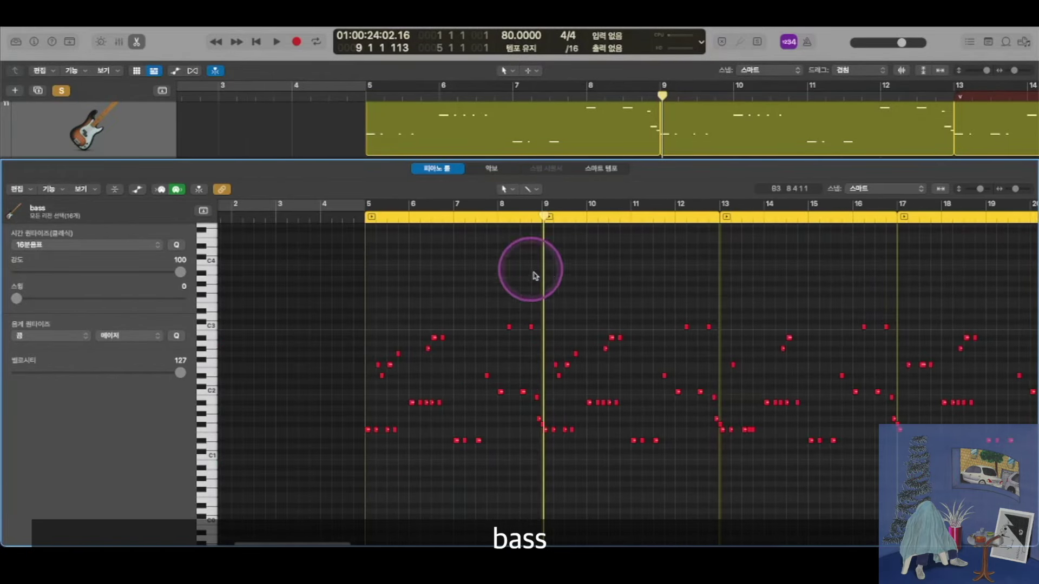
{"action": "scroll", "coordinate": [460, 441], "scroll_direction": "up", "scroll_amount": 5}
{"action": "scroll", "coordinate": [479, 443], "scroll_direction": "left", "scroll_amount": 2}
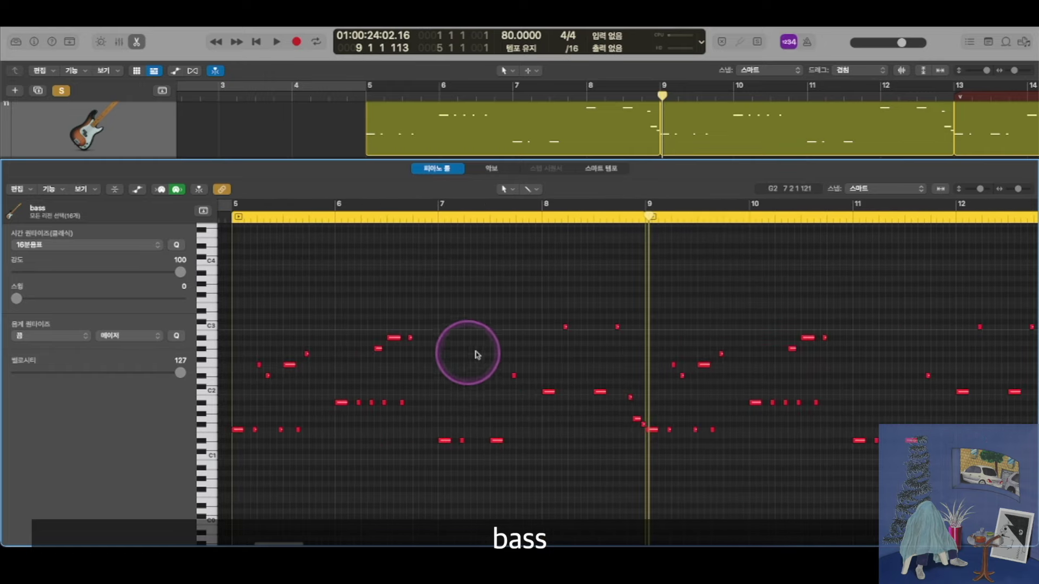
{"action": "scroll", "coordinate": [461, 397], "scroll_direction": "down", "scroll_amount": 1}
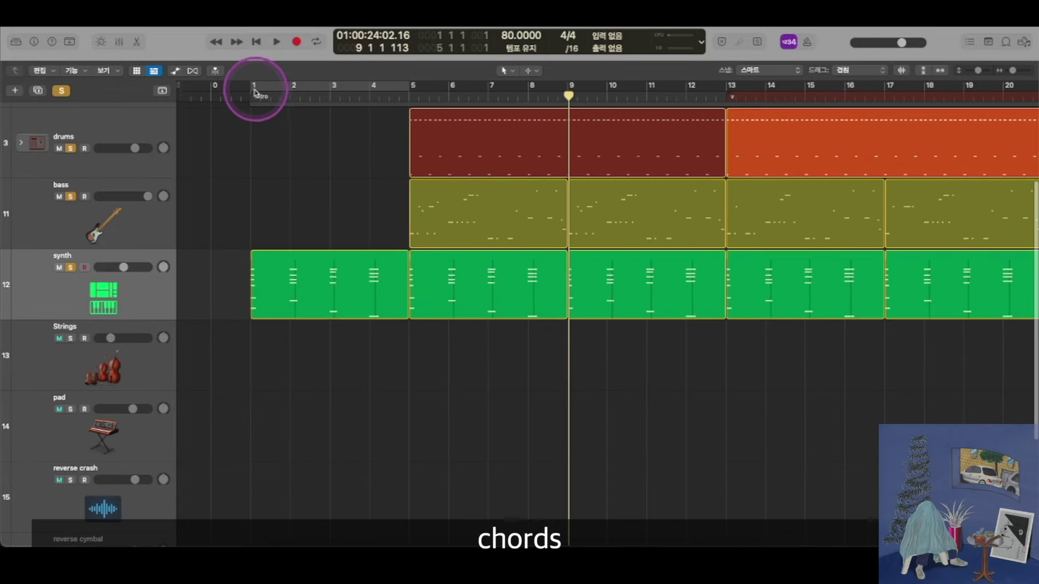
- Place the playhead at bar 1 of the arrangement and enlarge the intro's synth region
{"action": "left_click", "coordinate": [250, 97]}
{"action": "key", "text": "super+l"}
{"action": "scroll", "coordinate": [316, 253], "scroll_direction": "right", "scroll_amount": 5}
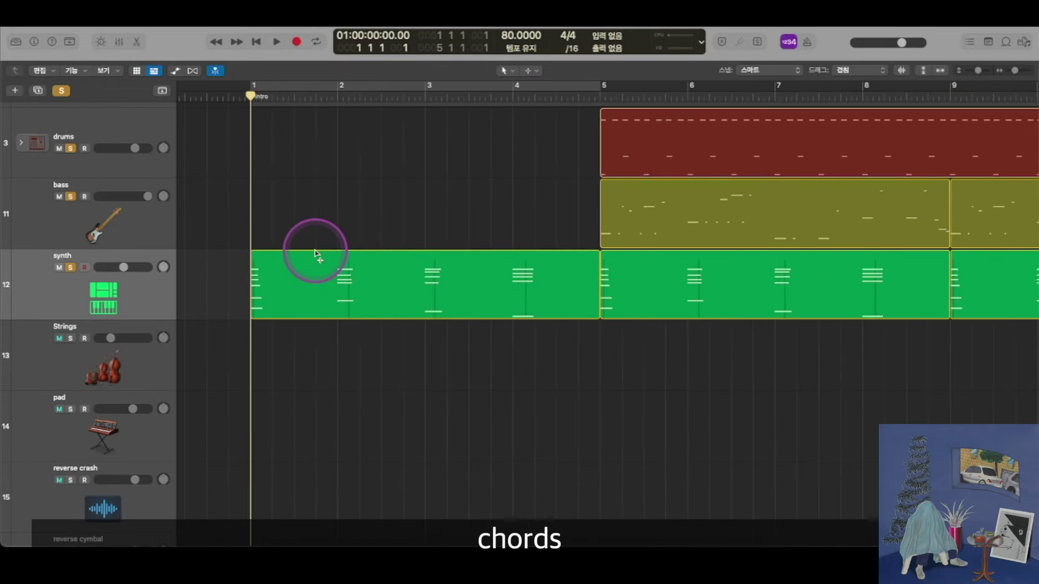
{"action": "left_click", "coordinate": [70, 273]}
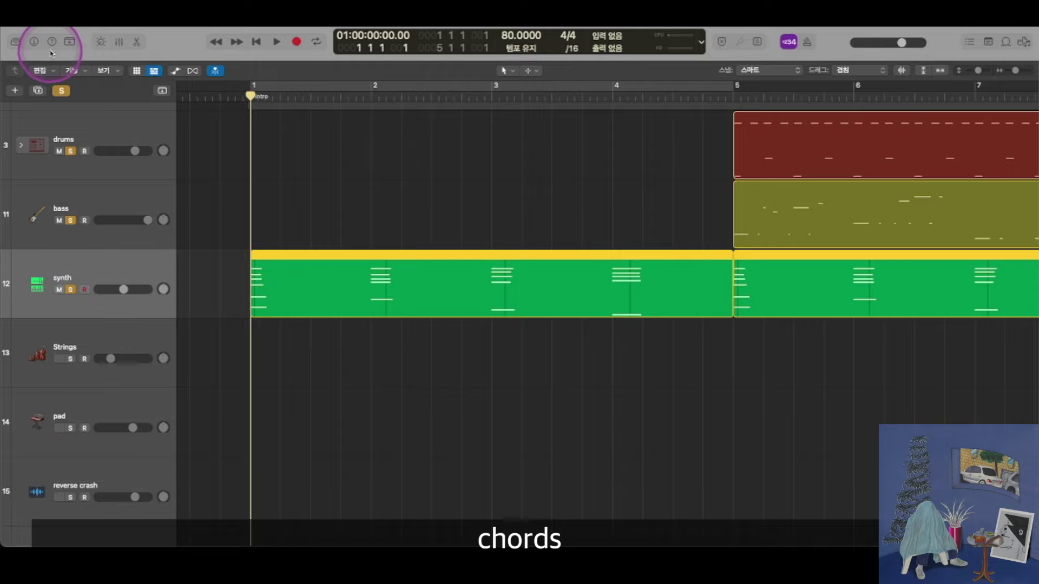
- Show the synth track's channel strip, examine its Sampler instrument settings and close the plug-in window
{"action": "left_click", "coordinate": [33, 41]}
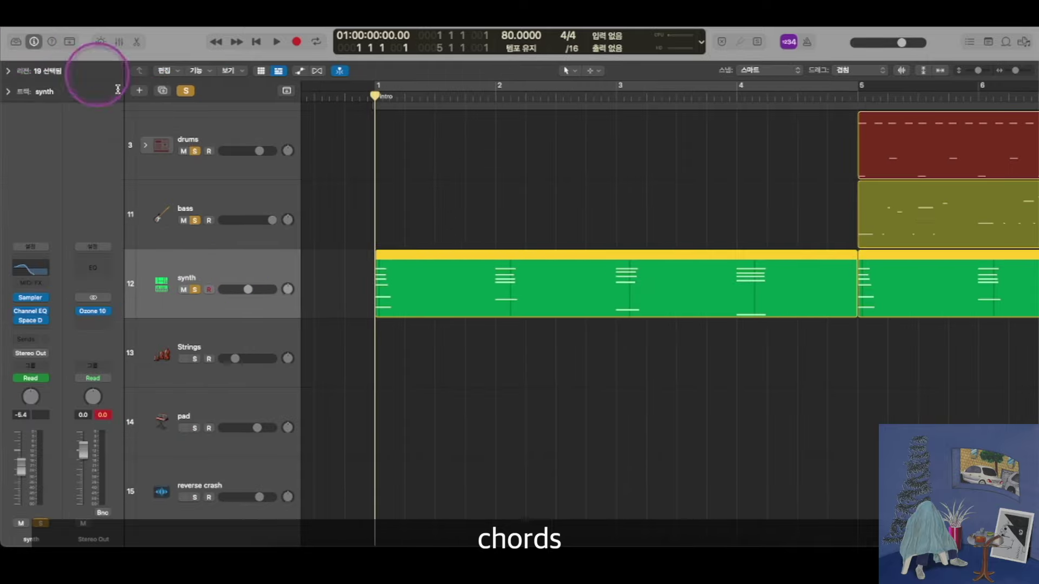
{"action": "left_click", "coordinate": [34, 301]}
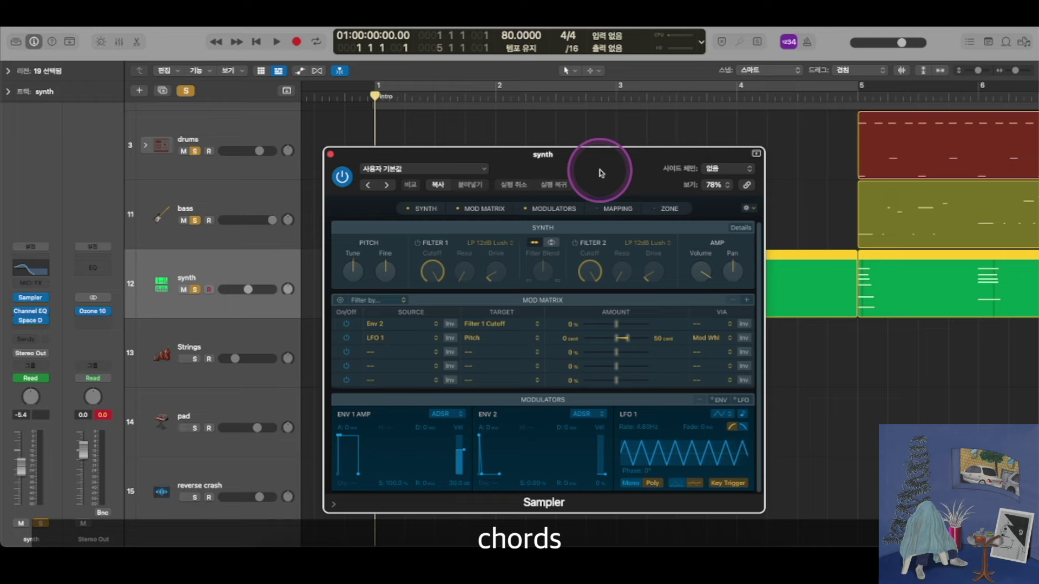
{"action": "left_click_drag", "start_coordinate": [598, 169], "coordinate": [585, 124]}
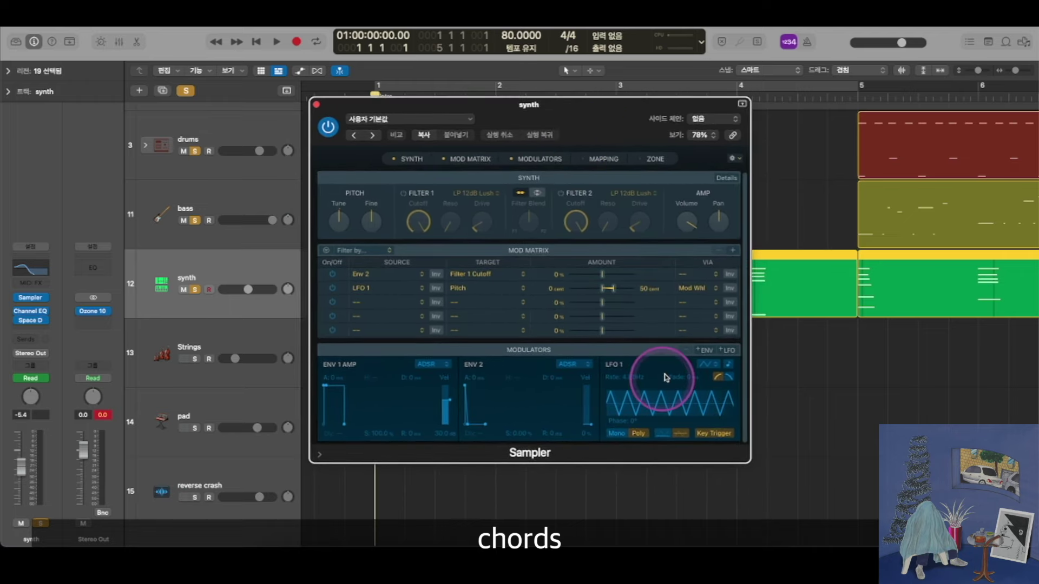
{"action": "scroll", "coordinate": [495, 389], "scroll_direction": "up", "scroll_amount": 2}
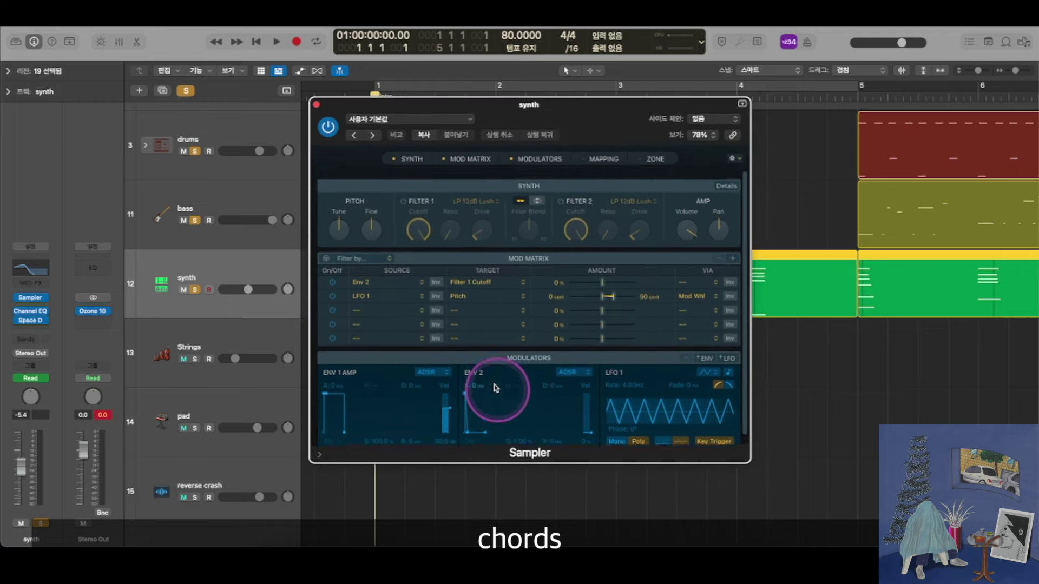
{"action": "scroll", "coordinate": [512, 327], "scroll_direction": "down", "scroll_amount": 3}
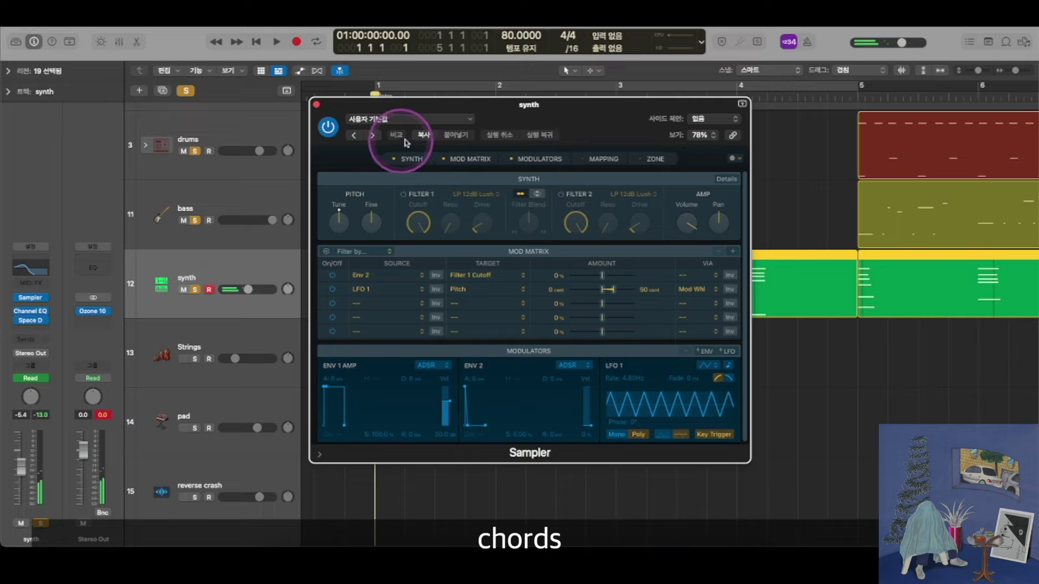
{"action": "left_click", "coordinate": [316, 105]}
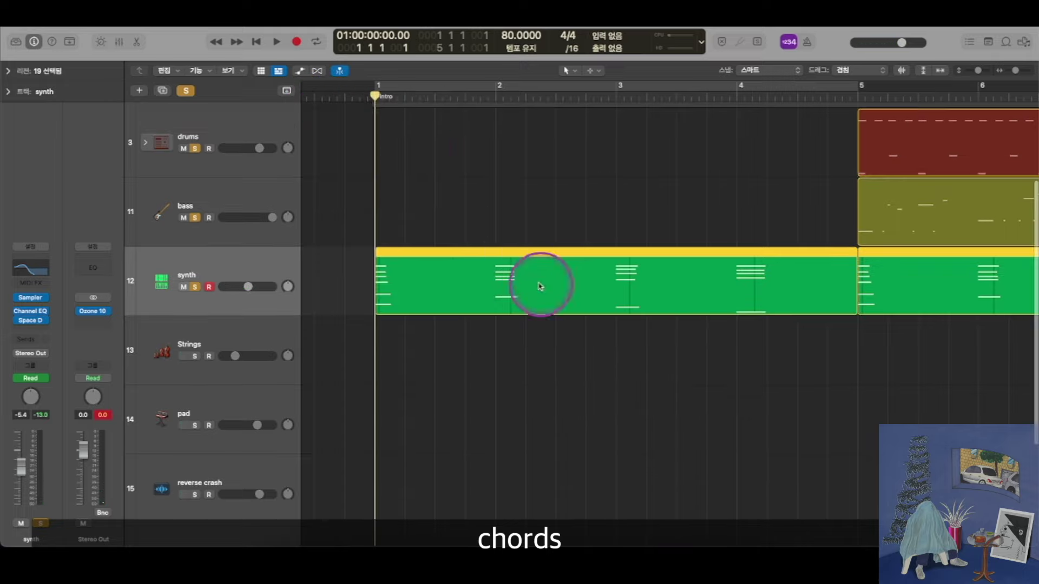
- Open the intro's synth region in the piano roll and display its channel 1 Modulation data
{"action": "double_click", "coordinate": [478, 283]}
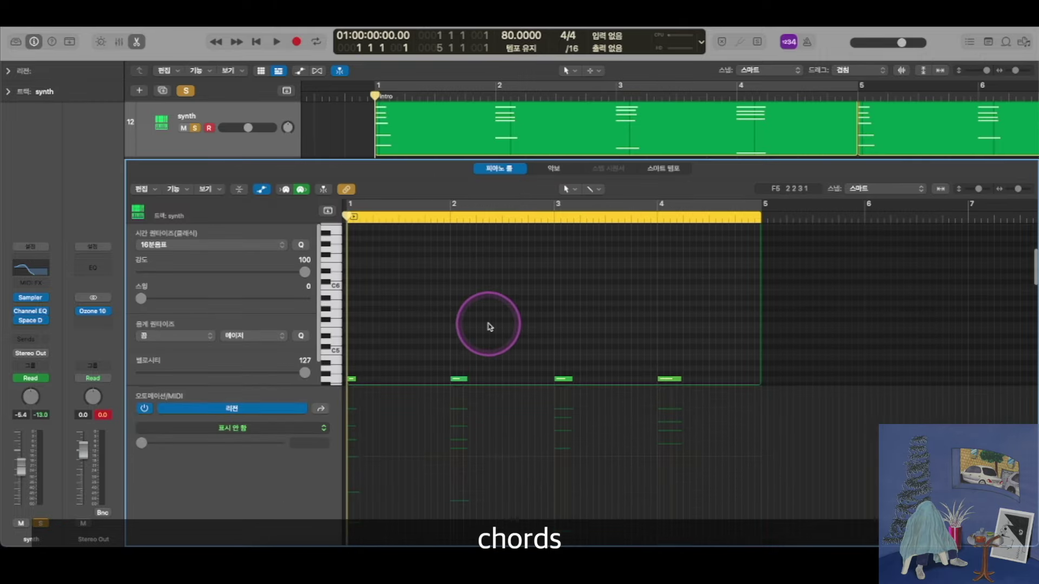
{"action": "scroll", "coordinate": [487, 325], "scroll_direction": "down", "scroll_amount": 5}
{"action": "left_click", "coordinate": [275, 428]}
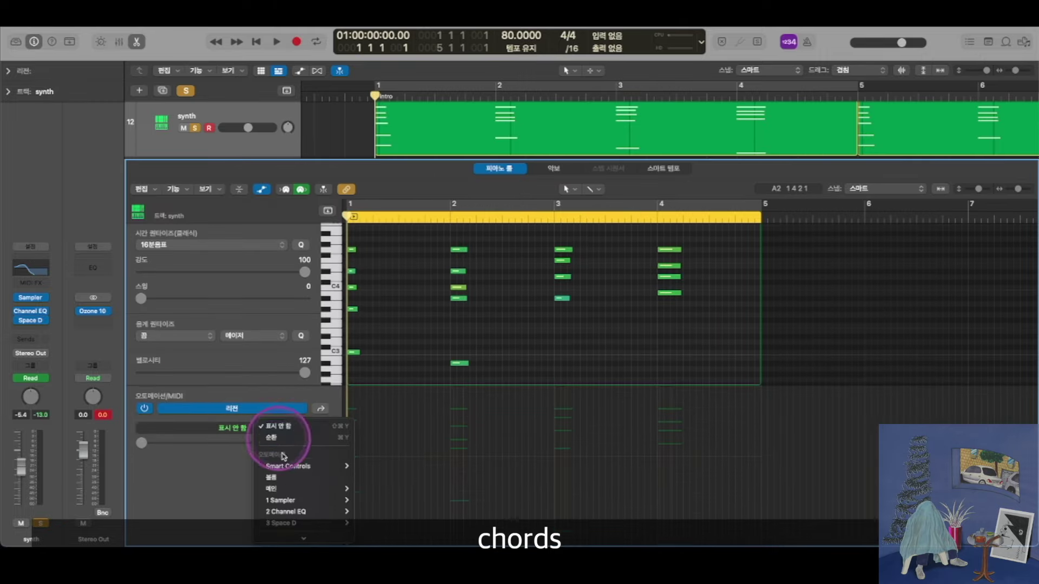
{"action": "scroll", "coordinate": [282, 457], "scroll_direction": "down", "scroll_amount": 5}
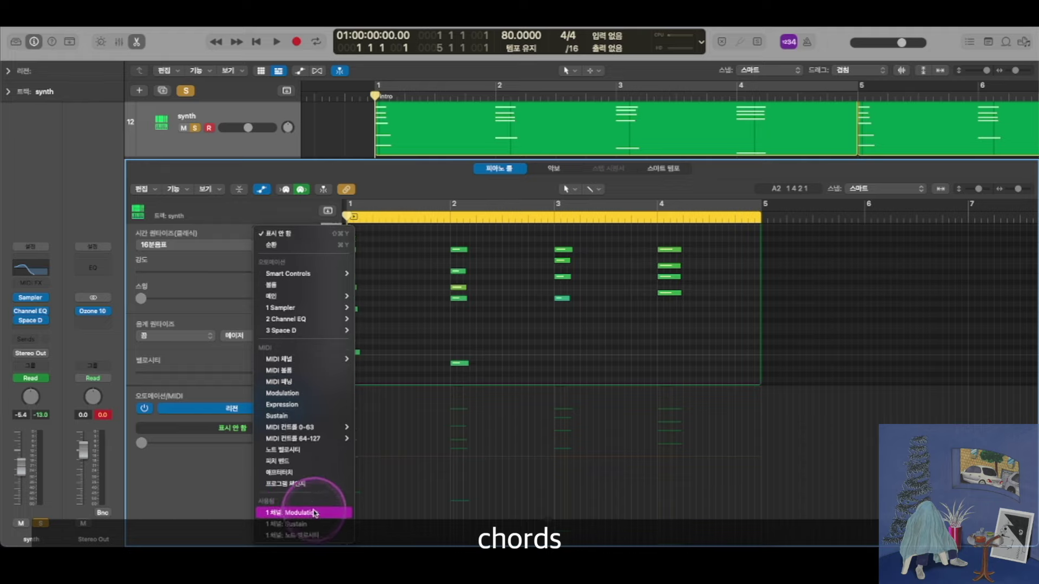
{"action": "left_click", "coordinate": [302, 512]}
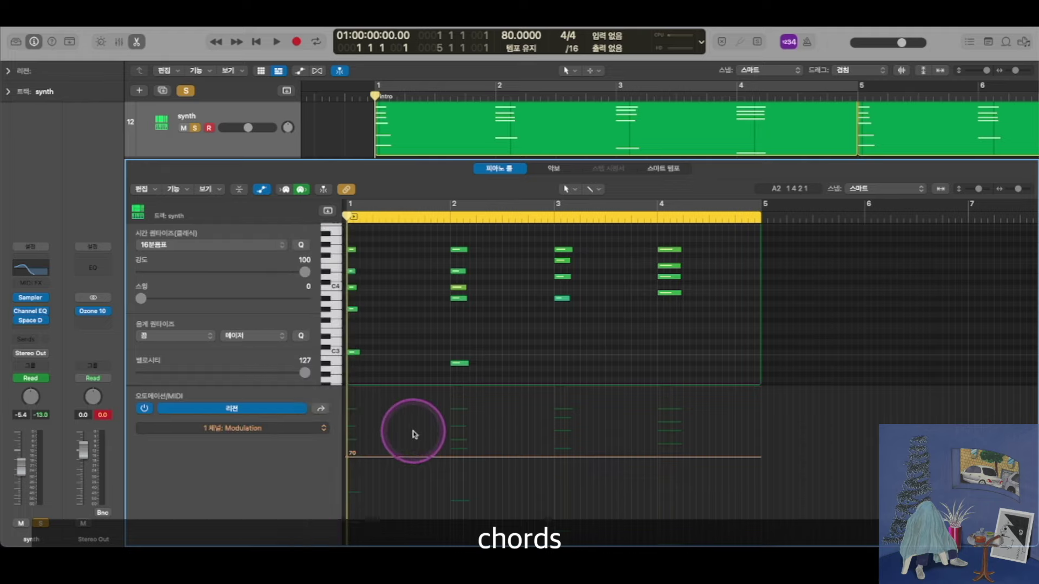
- Audition the intro's first synth chord in the piano roll, starting playback just before bar 1
{"action": "scroll", "coordinate": [406, 430], "scroll_direction": "left", "scroll_amount": 3}
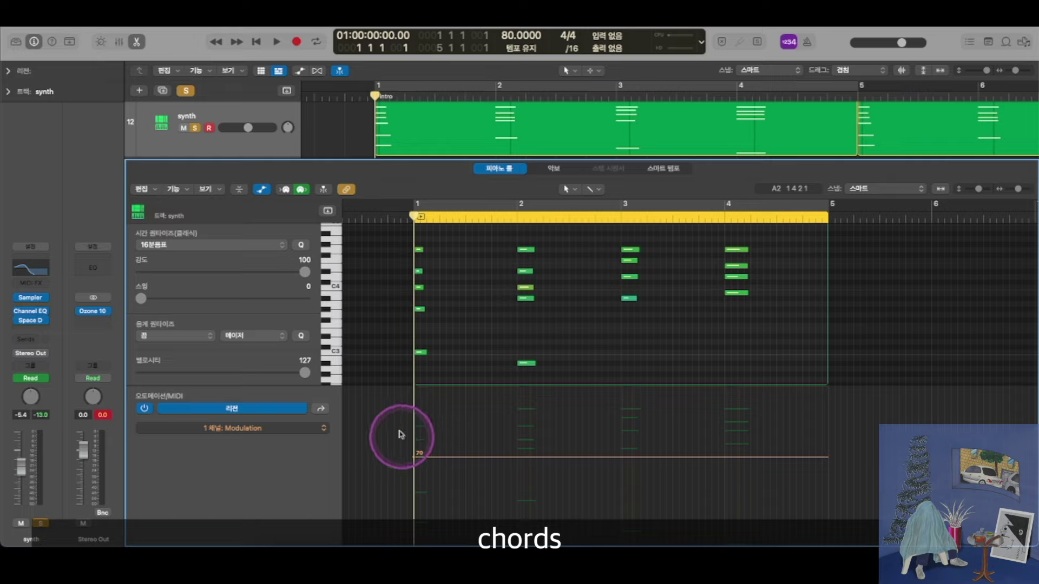
{"action": "left_click", "coordinate": [407, 220]}
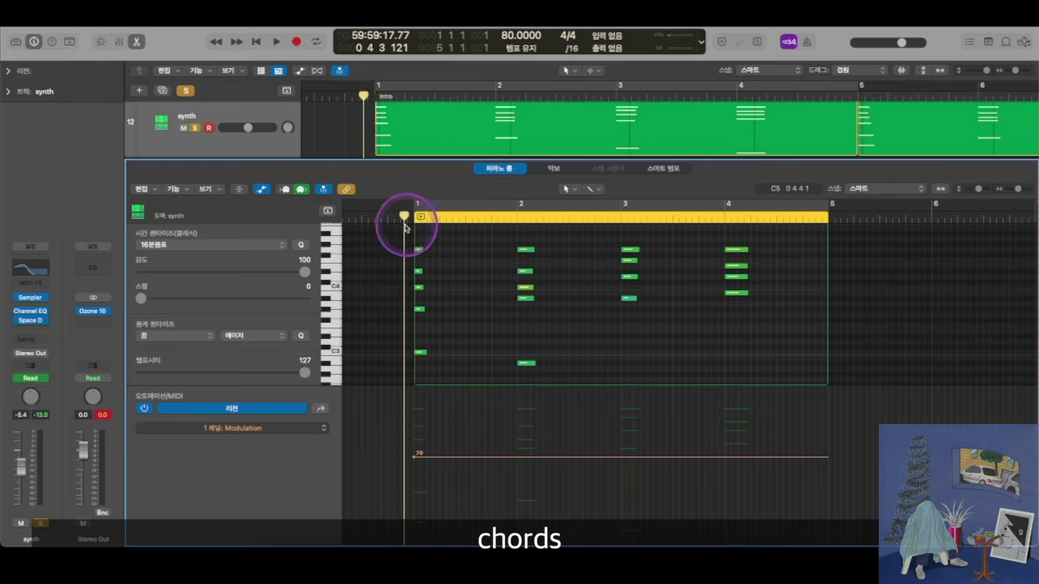
{"action": "key", "text": "super+Right"}
{"action": "key", "text": "super+Right"}
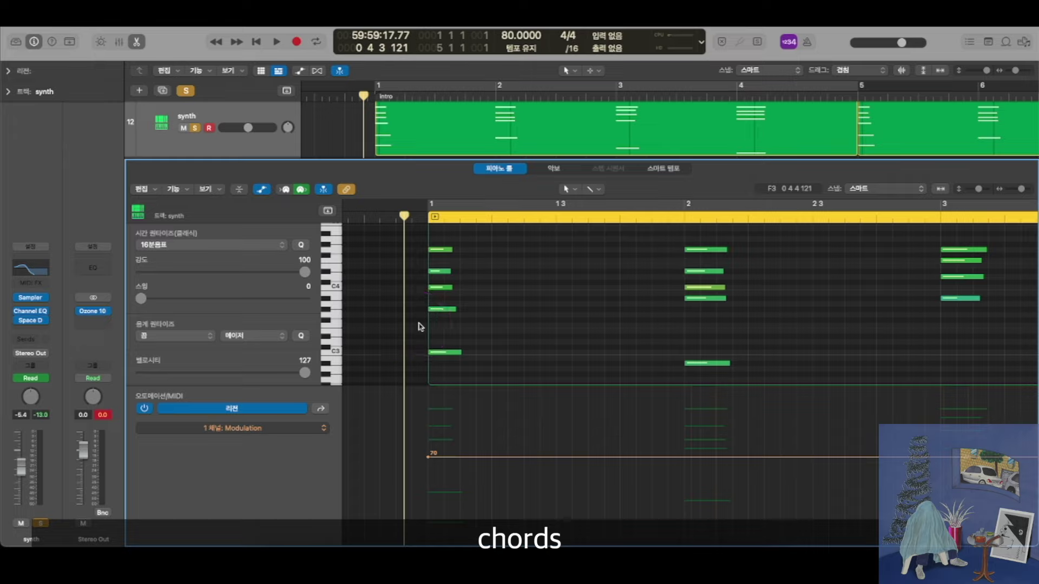
{"action": "key", "text": "space"}
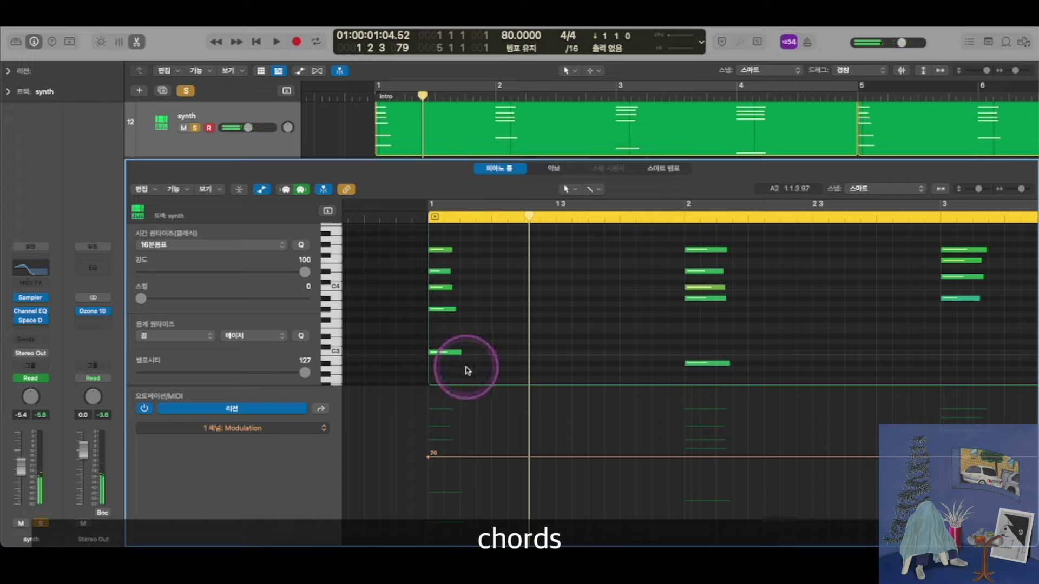
{"action": "left_click", "coordinate": [489, 333]}
{"action": "key", "text": "a"}
{"action": "key", "text": "a"}
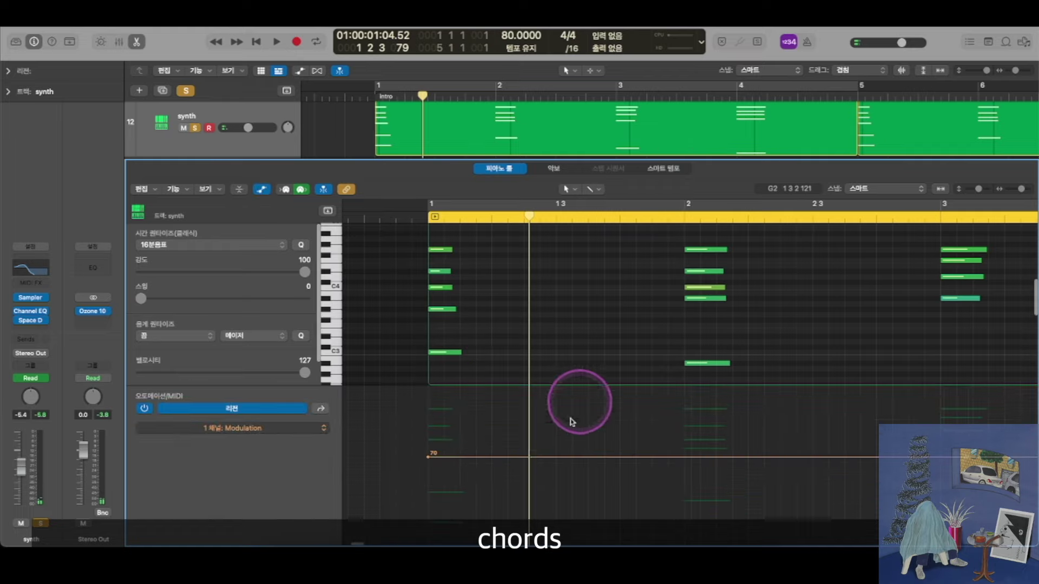
{"action": "key", "text": "super+Left"}
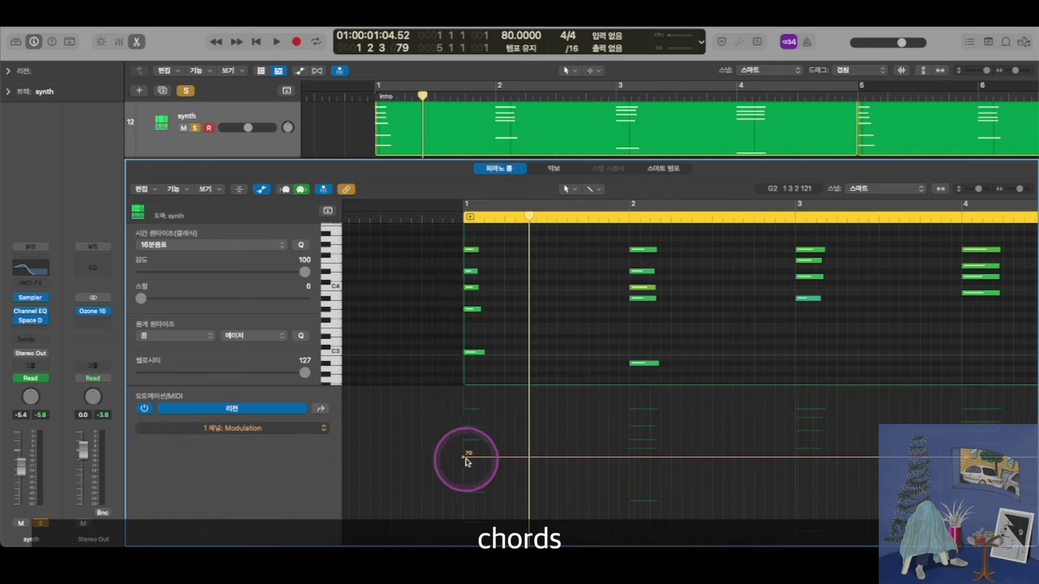
- Play all four bars of the intro's synth chords in the piano roll and stop at bar 5
{"action": "left_click", "coordinate": [452, 215]}
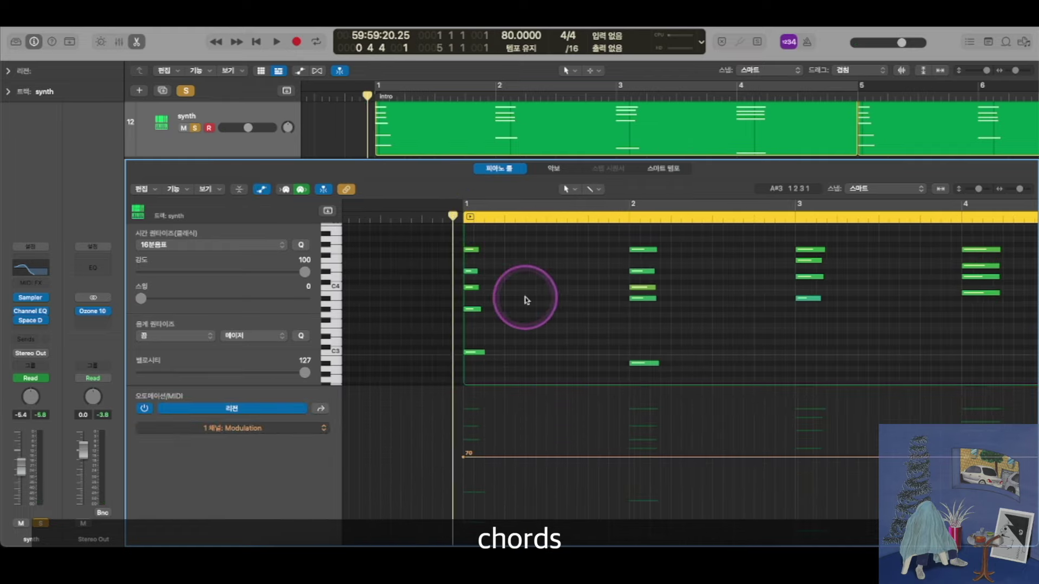
{"action": "scroll", "coordinate": [524, 300], "scroll_direction": "up", "scroll_amount": 2}
{"action": "scroll", "coordinate": [525, 300], "scroll_direction": "down", "scroll_amount": 2}
{"action": "key", "text": "space"}
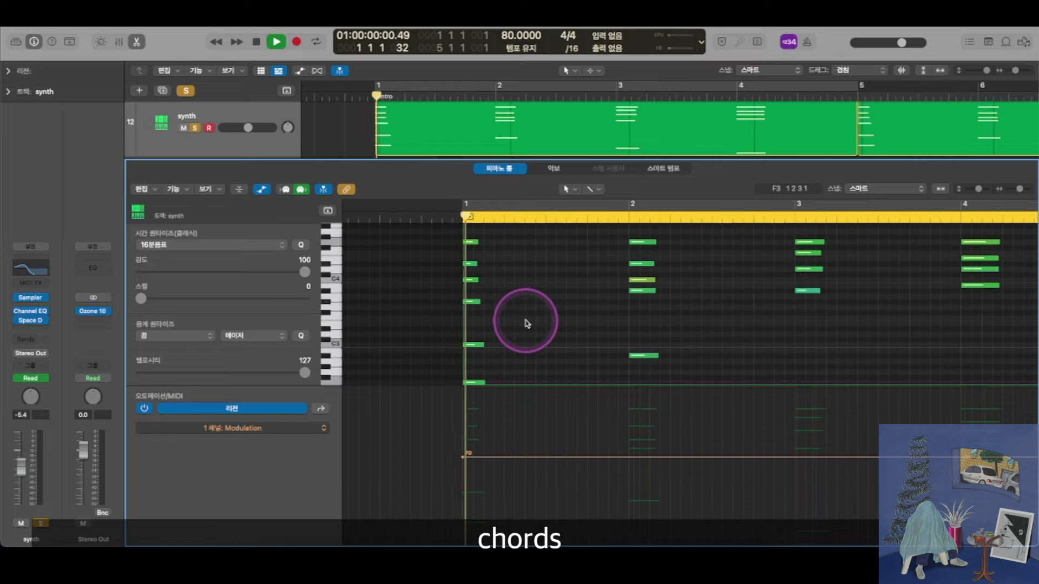
{"action": "key", "text": "super+Up"}
{"action": "key", "text": "super+Left"}
{"action": "key", "text": "super+Left"}
{"action": "key", "text": "super+Left"}
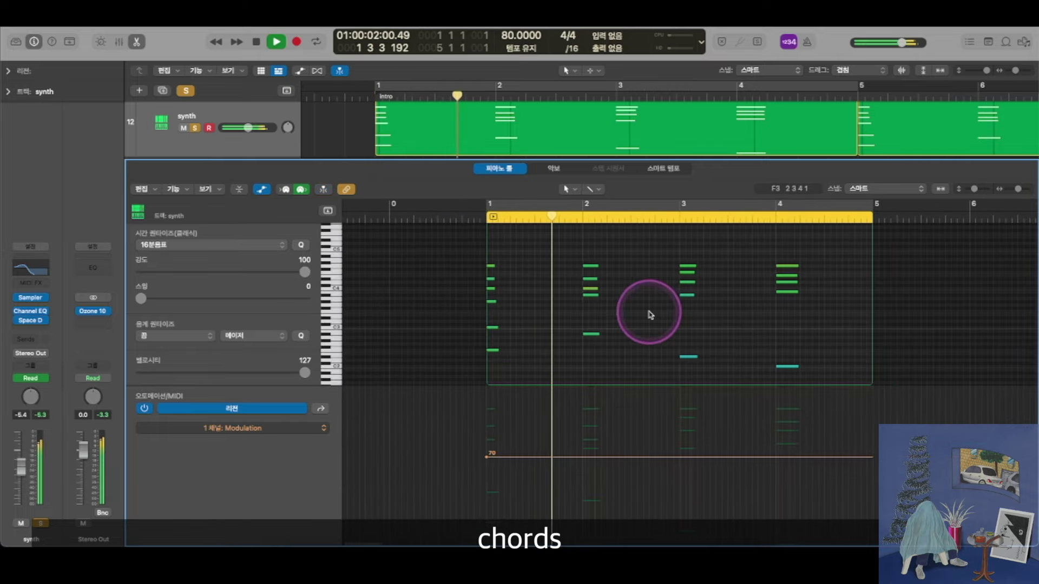
{"action": "scroll", "coordinate": [649, 314], "scroll_direction": "right", "scroll_amount": 2}
{"action": "scroll", "coordinate": [648, 311], "scroll_direction": "right", "scroll_amount": 1}
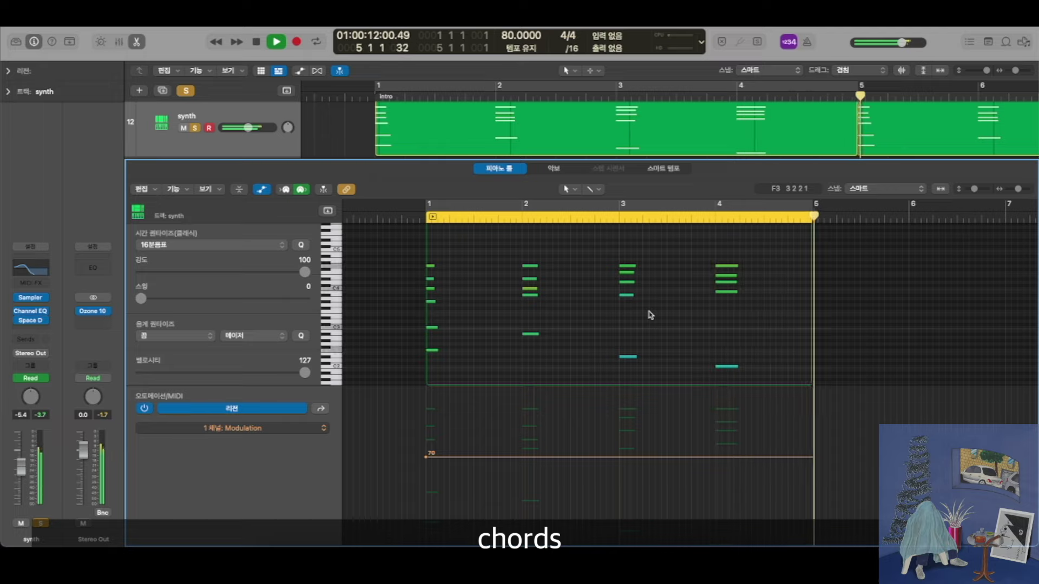
{"action": "key", "text": "space"}
- Replay the opening synth chord, examine the synth track's Channel EQ settings and close the plug-in window
{"action": "scroll", "coordinate": [425, 317], "scroll_direction": "down", "scroll_amount": 1}
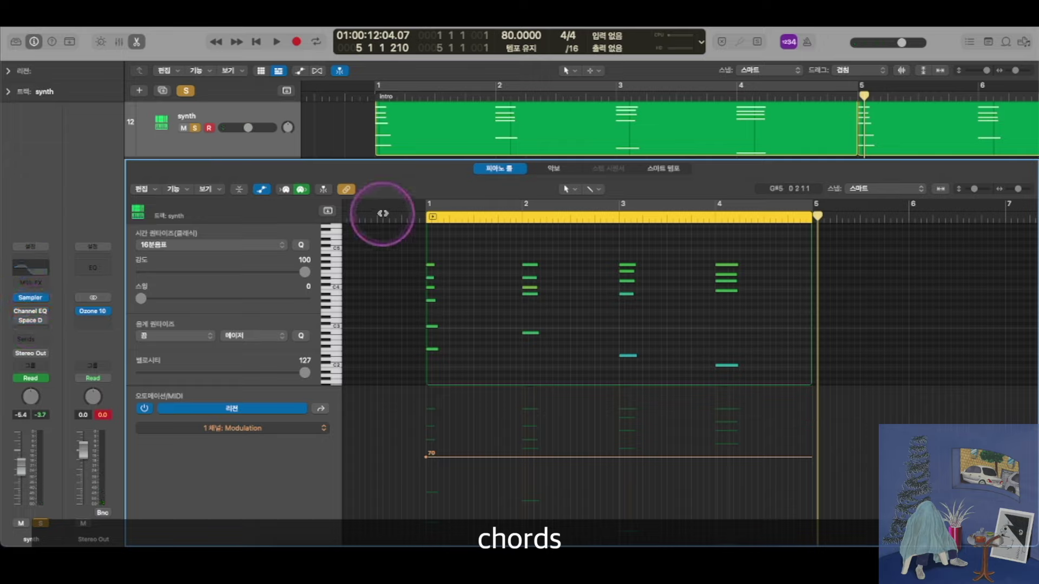
{"action": "double_click", "coordinate": [413, 217]}
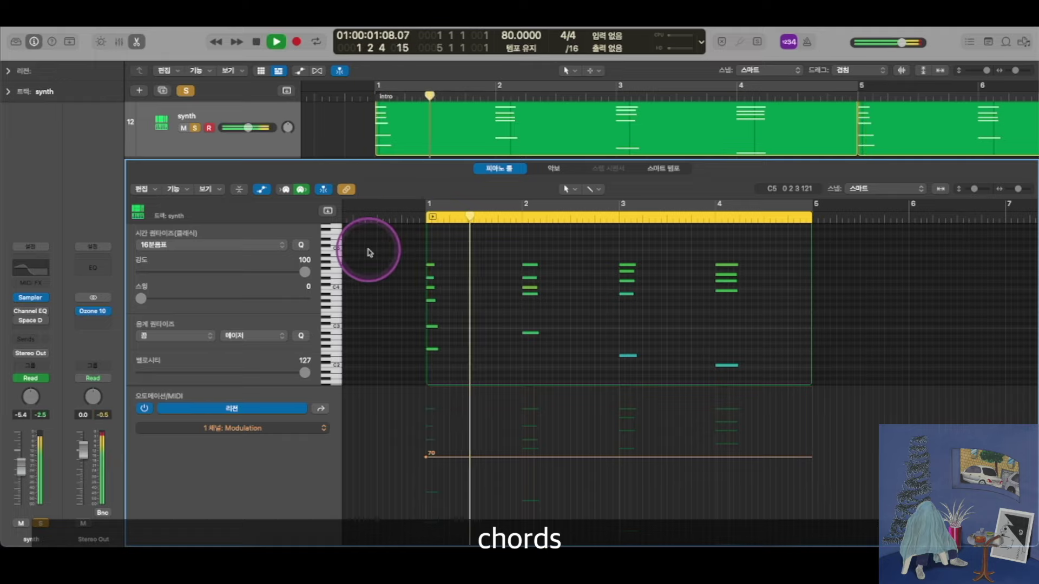
{"action": "key", "text": "space"}
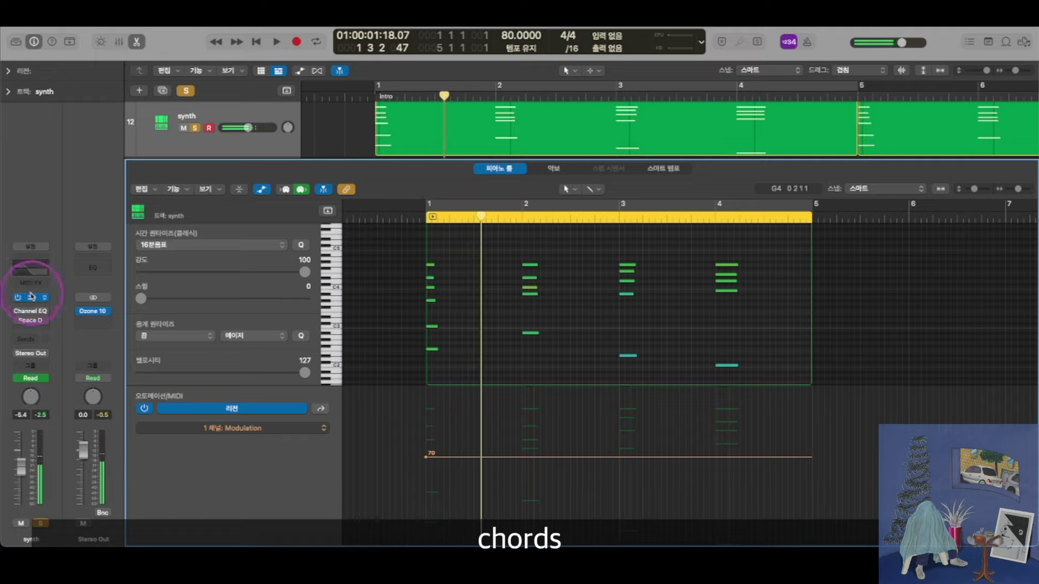
{"action": "left_click", "coordinate": [31, 267]}
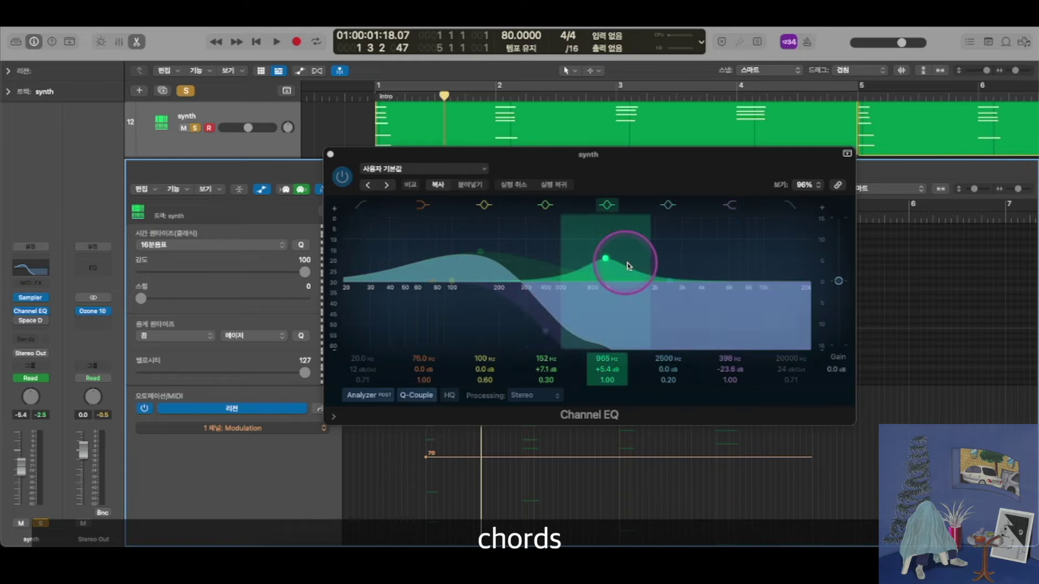
{"action": "left_click", "coordinate": [330, 154]}
- Switch on the synth track's Space Designer reverb, examine its settings and close the plug-in window
{"action": "left_click", "coordinate": [18, 321]}
{"action": "left_click", "coordinate": [30, 320]}
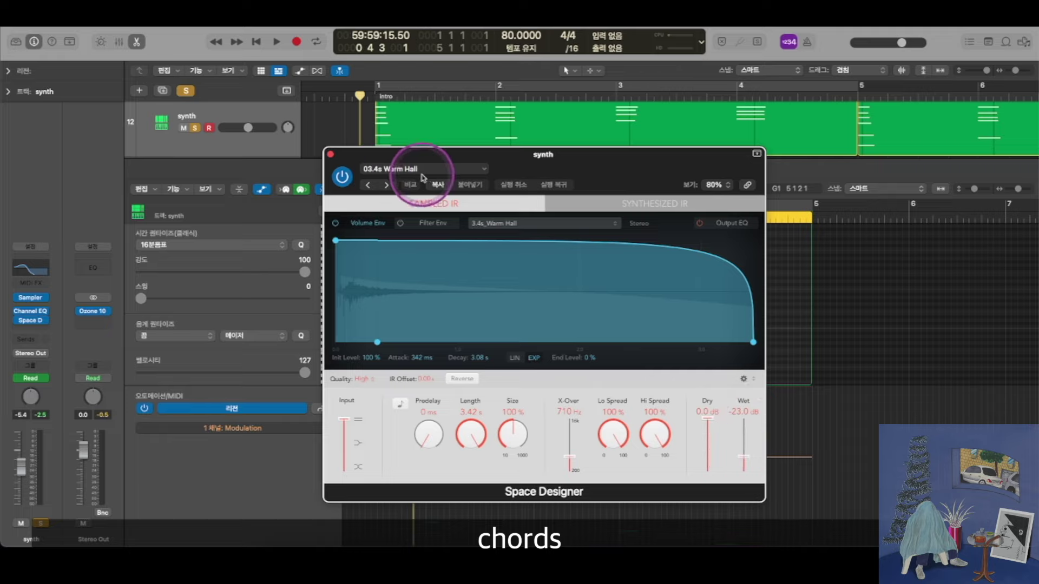
{"action": "left_click", "coordinate": [331, 156]}
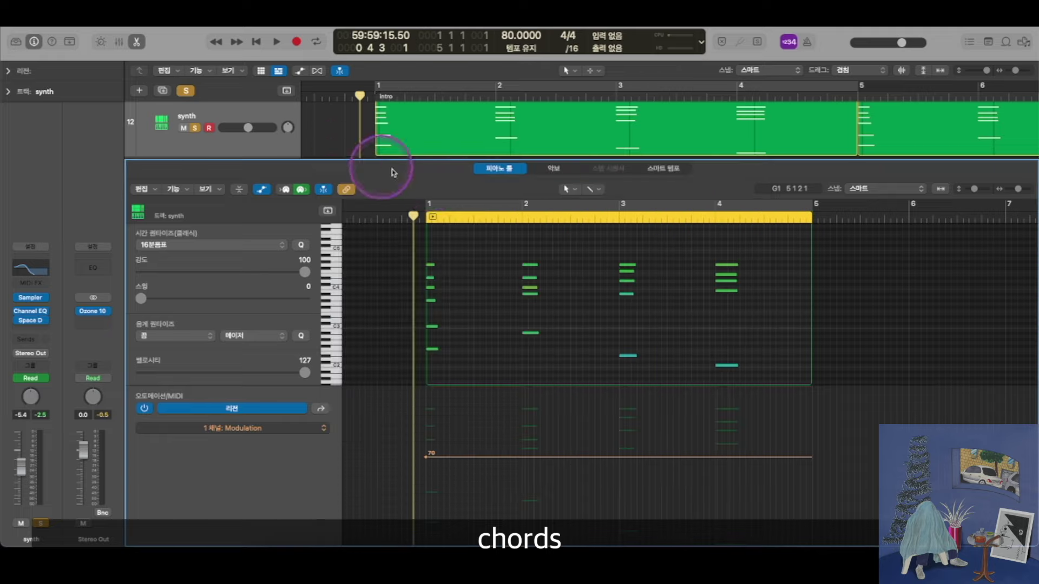
- Listen to the intro's synth chords with the EQ and reverb active and close the piano roll
{"action": "key", "text": "space"}
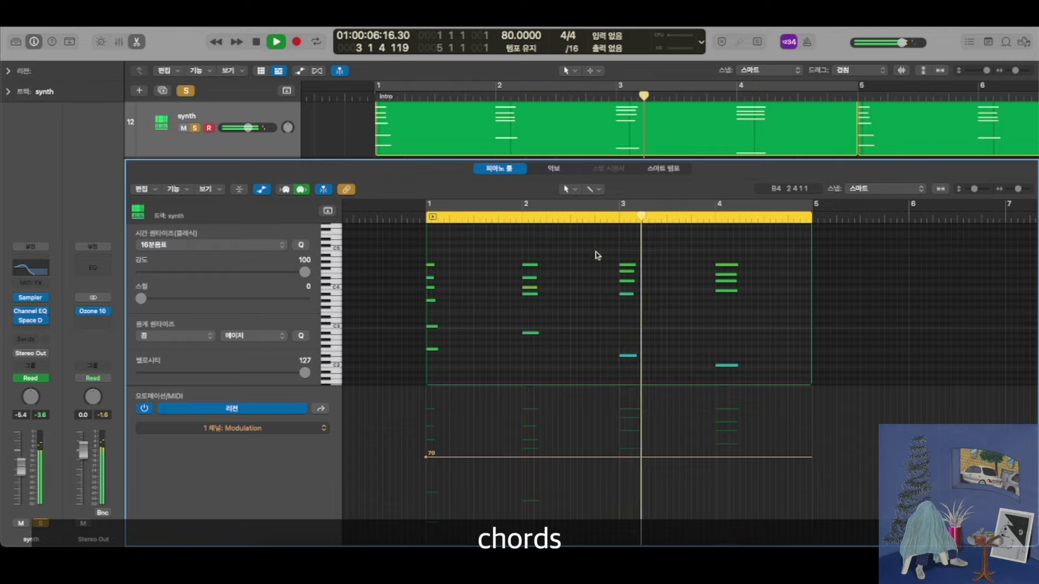
{"action": "key", "text": "space"}
{"action": "left_click", "coordinate": [543, 307]}
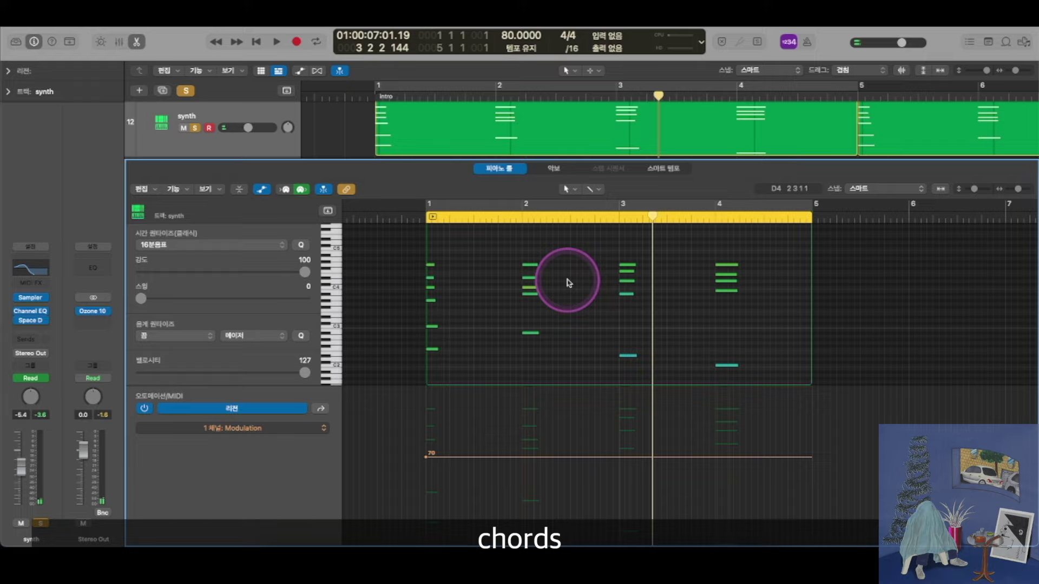
{"action": "key", "text": "x"}
{"action": "key", "text": "x"}
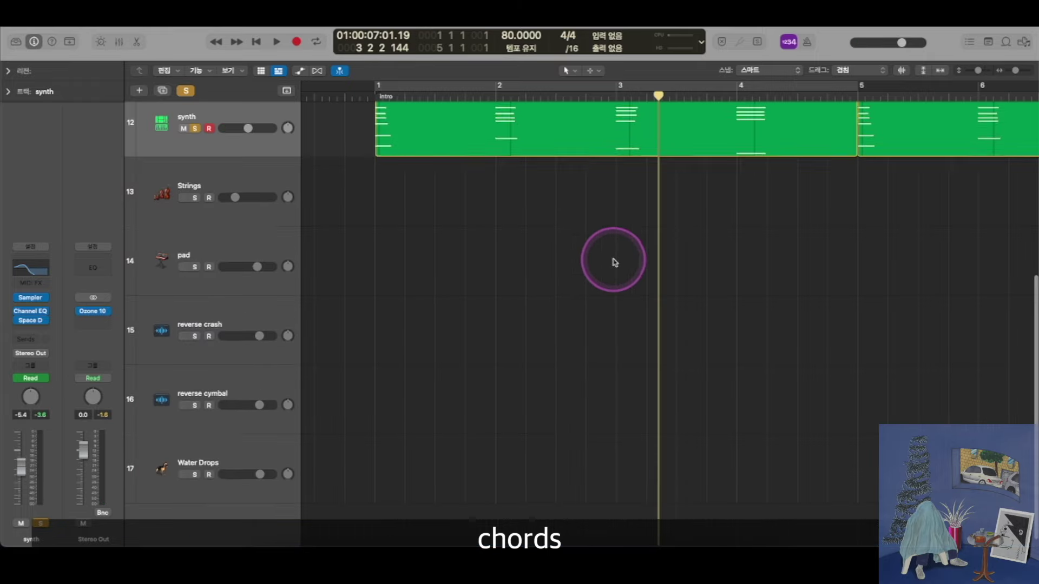
- Listen to the drums, bass and synth tracks together in the arrangement from bar 5 to bar 13
{"action": "scroll", "coordinate": [609, 262], "scroll_direction": "up", "scroll_amount": 5}
{"action": "scroll", "coordinate": [613, 259], "scroll_direction": "down", "scroll_amount": 5}
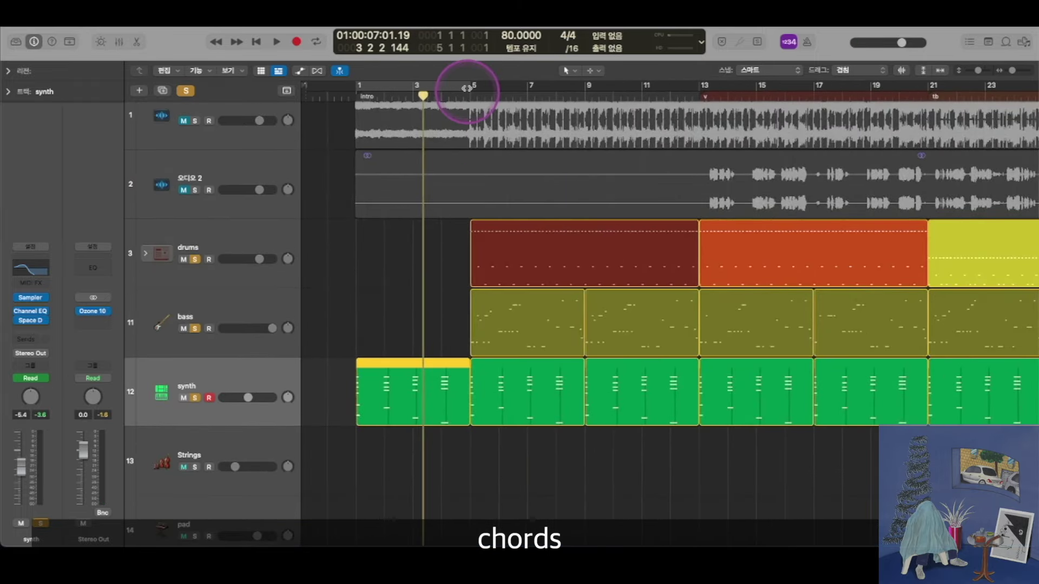
{"action": "double_click", "coordinate": [467, 96]}
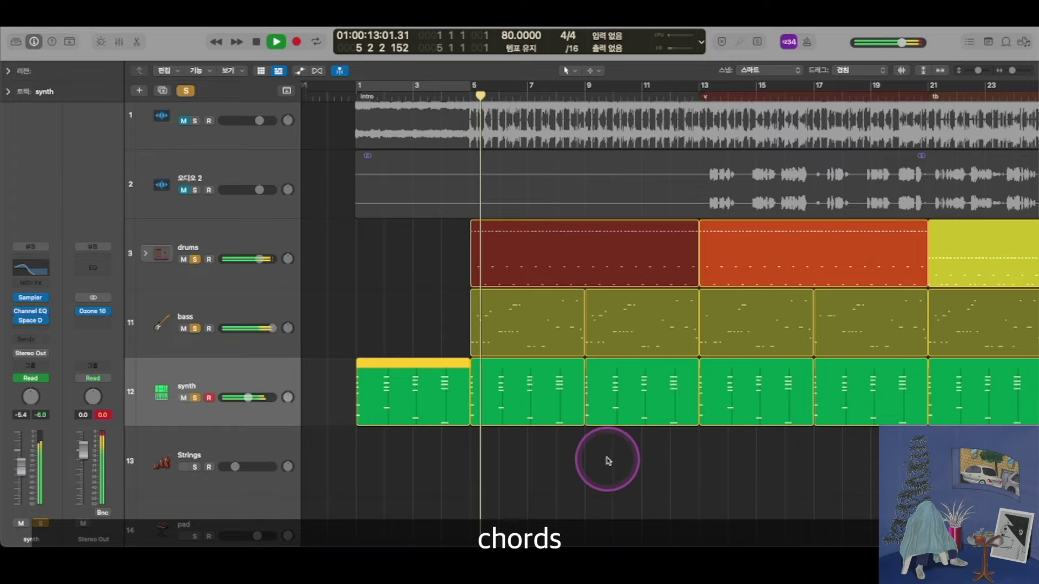
{"action": "key", "text": "super+Left"}
{"action": "key", "text": "super+Left"}
{"action": "key", "text": "super+Left"}
{"action": "key", "text": "super+Left"}
{"action": "key", "text": "super+Up"}
{"action": "key", "text": "super+Up"}
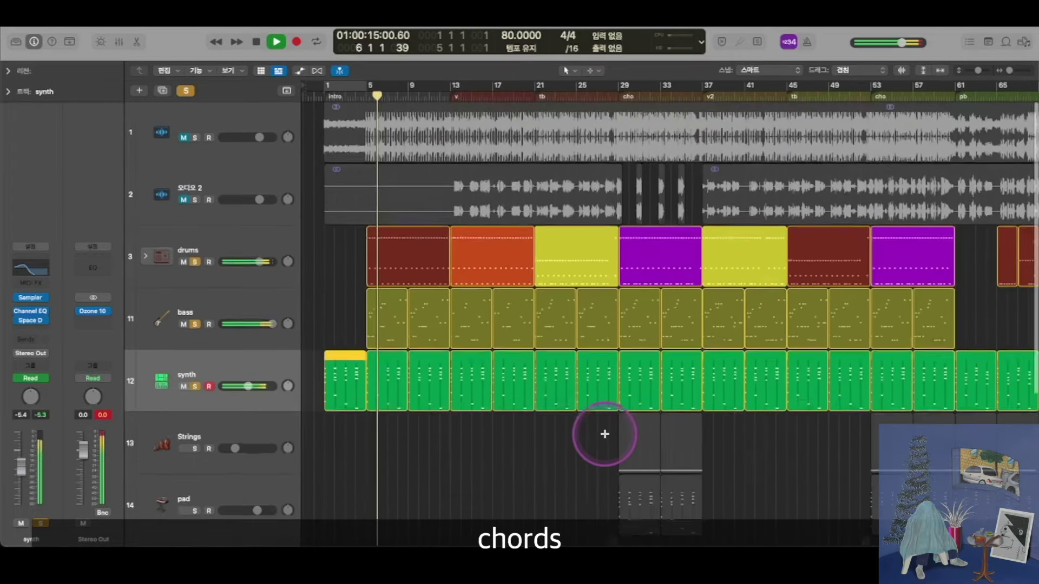
{"action": "key", "text": "super+Right"}
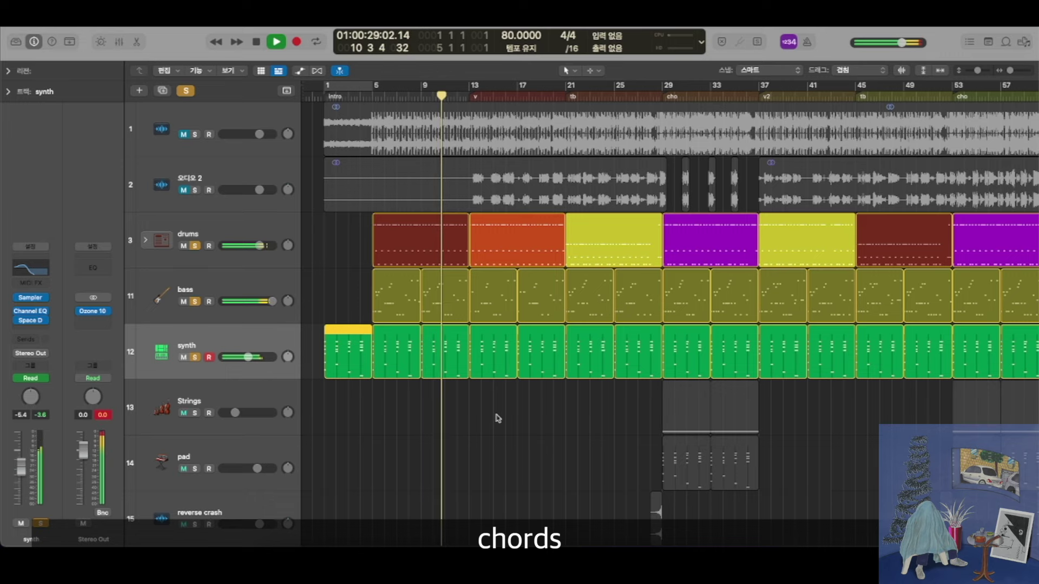
{"action": "key", "text": "super+Right"}
{"action": "key", "text": "super+Right"}
{"action": "key", "text": "super+Right"}
{"action": "key", "text": "super+Right"}
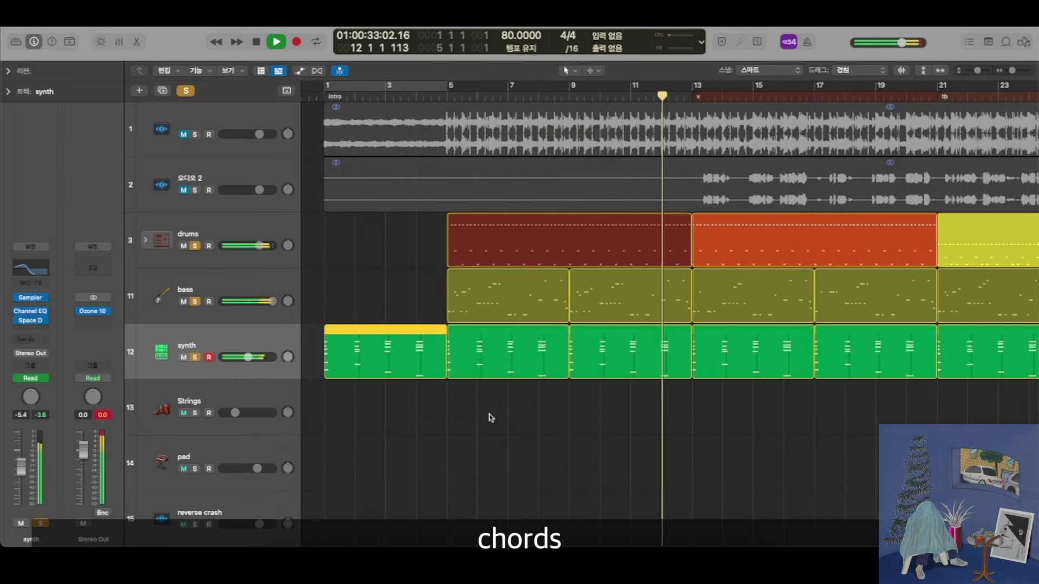
{"action": "left_click", "coordinate": [490, 416]}
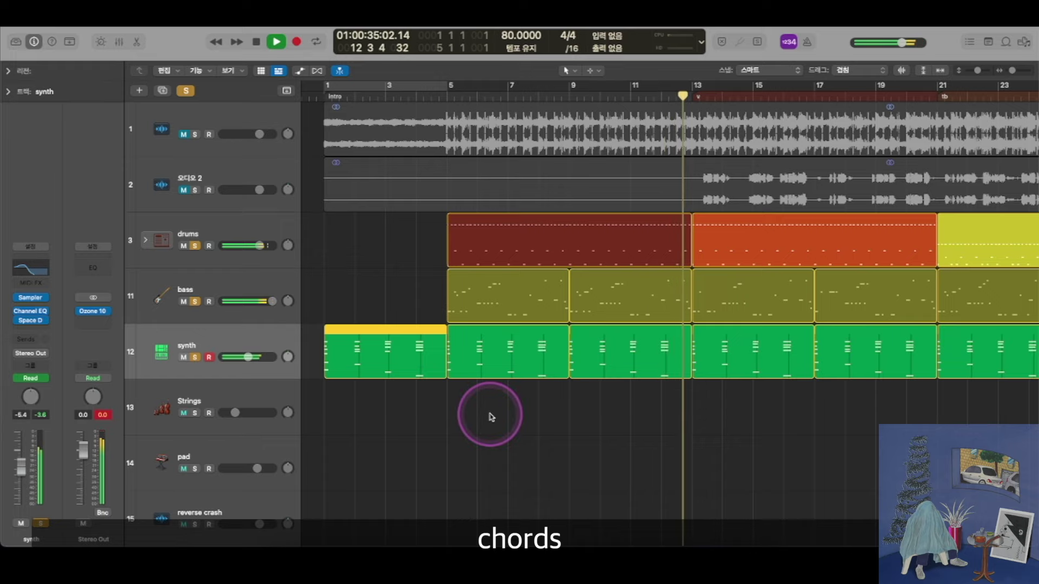
{"action": "key", "text": "space"}
- Move the pad track above the Strings track in the track list
{"action": "key", "text": "super+Left"}
{"action": "key", "text": "super+Left"}
{"action": "key", "text": "super+Left"}
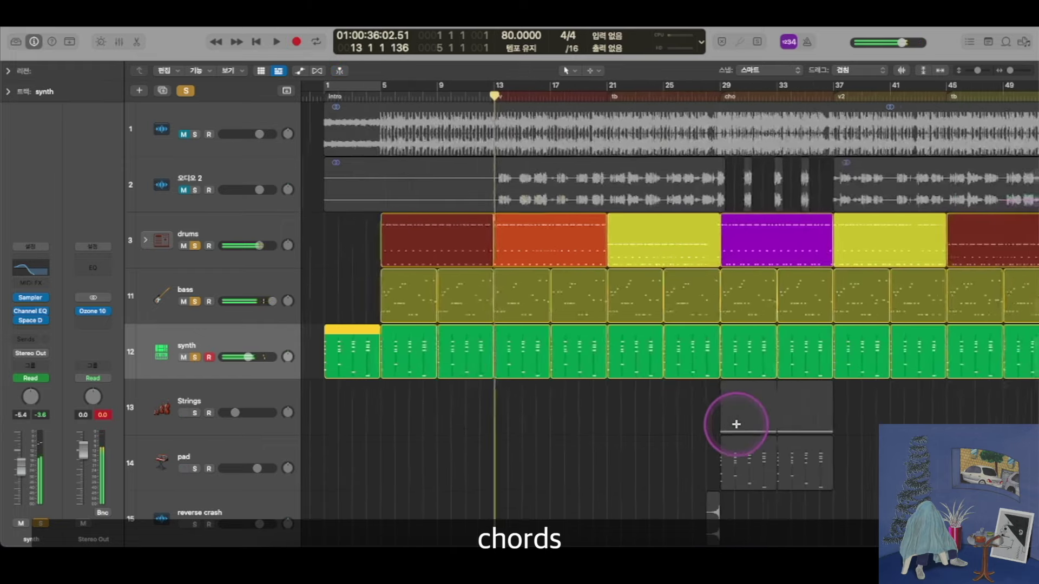
{"action": "scroll", "coordinate": [665, 410], "scroll_direction": "right", "scroll_amount": 3}
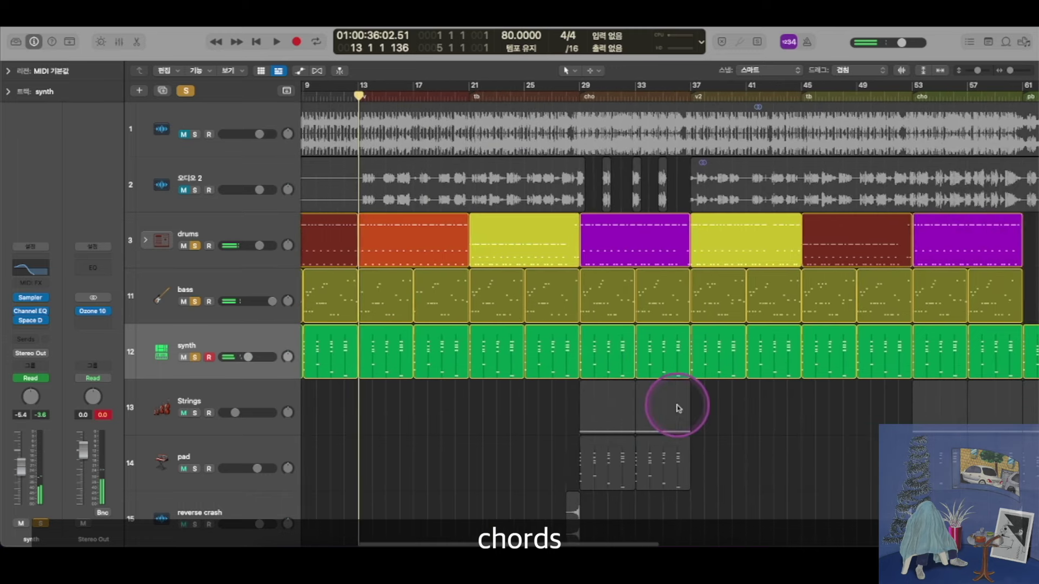
{"action": "scroll", "coordinate": [672, 406], "scroll_direction": "down", "scroll_amount": 3}
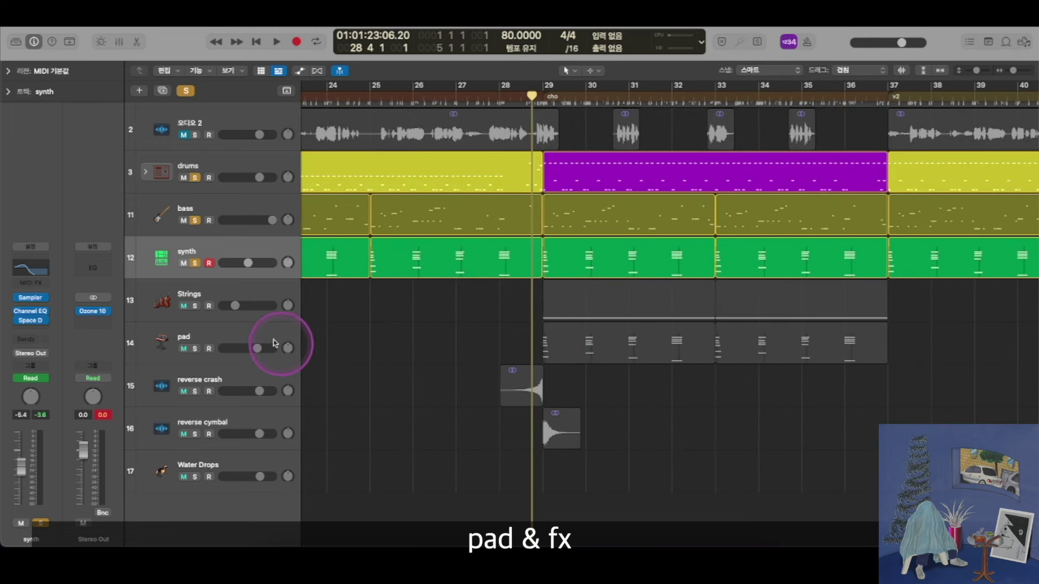
{"action": "left_click_drag", "start_coordinate": [260, 339], "coordinate": [263, 286]}
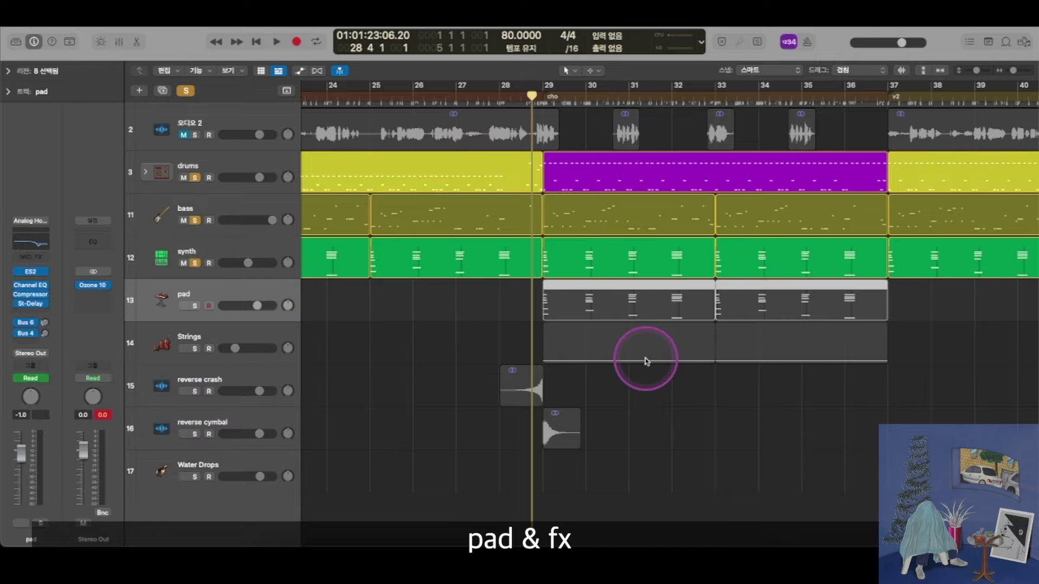
- Solo the Strings track, start playback just before the chorus and unsolo the drums, bass and synth tracks
{"action": "scroll", "coordinate": [644, 357], "scroll_direction": "right", "scroll_amount": 2}
{"action": "key", "text": "super+Down"}
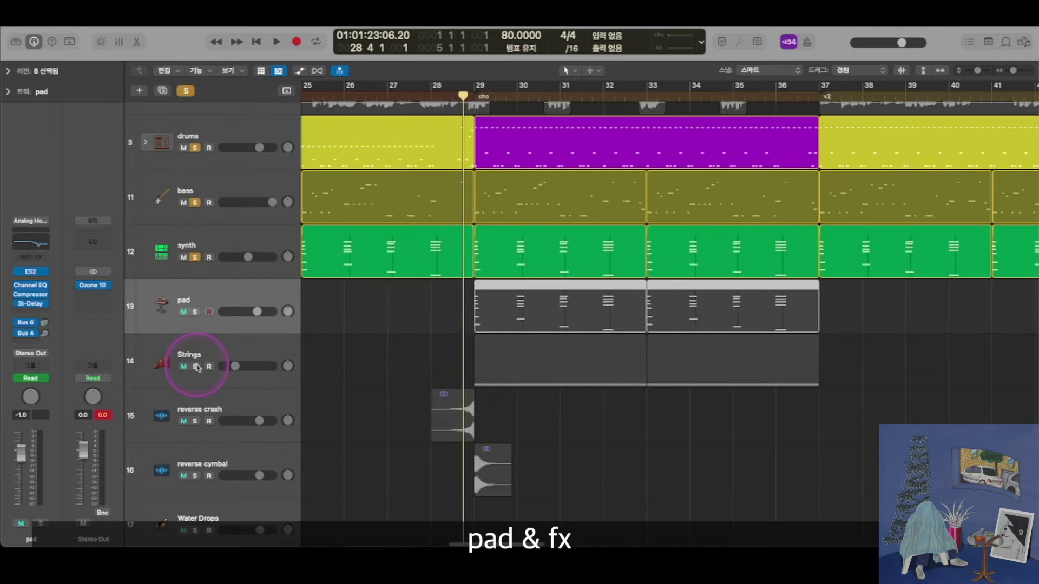
{"action": "left_click", "coordinate": [197, 368]}
{"action": "left_click", "coordinate": [295, 342]}
{"action": "left_click", "coordinate": [499, 363]}
{"action": "key", "text": "space"}
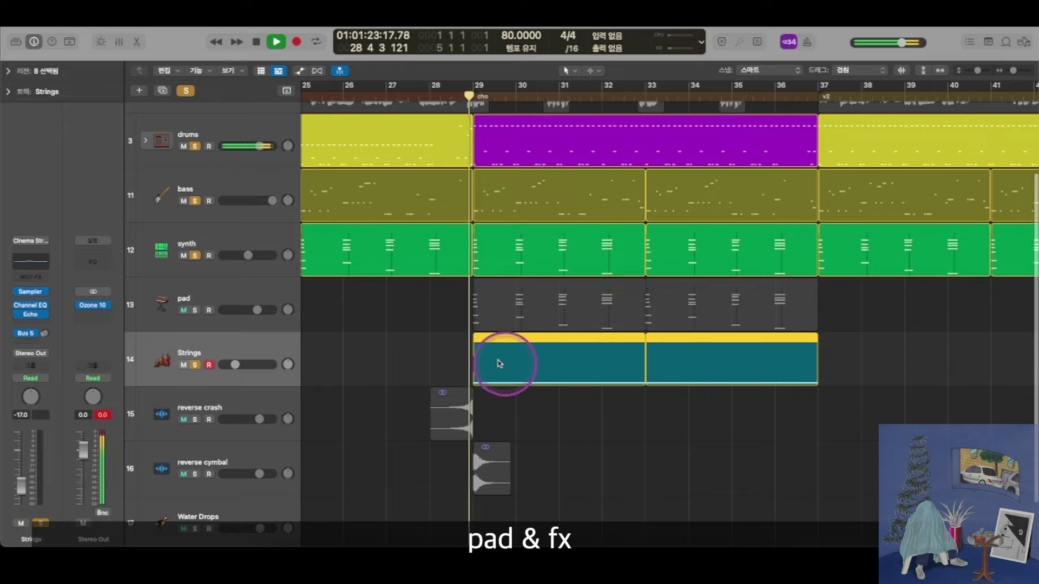
{"action": "left_click_drag", "start_coordinate": [196, 146], "coordinate": [200, 246]}
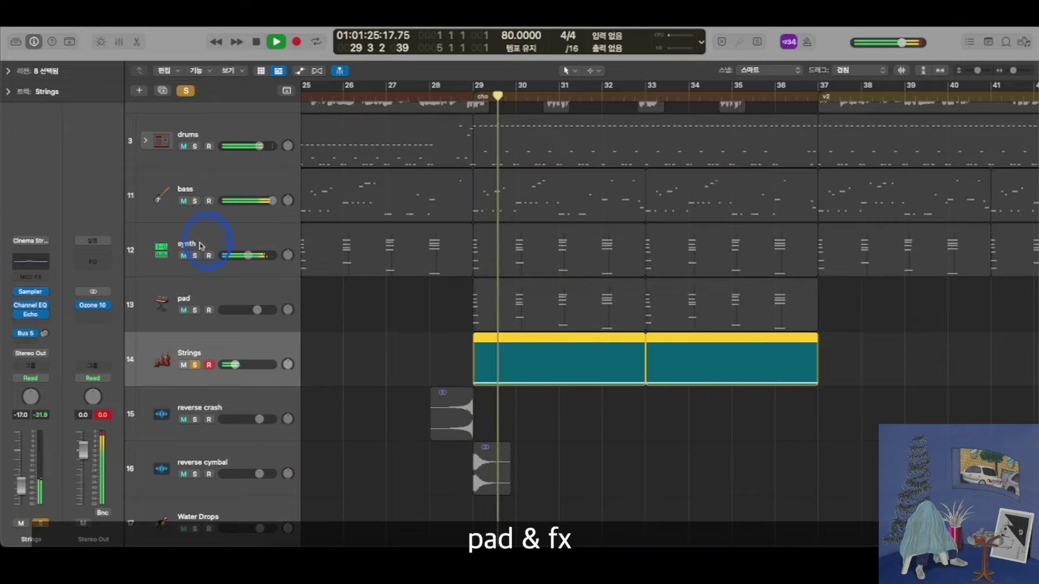
- Examine the sustained note of the Strings region at bar 29 in the piano roll and close the editor
{"action": "double_click", "coordinate": [572, 366]}
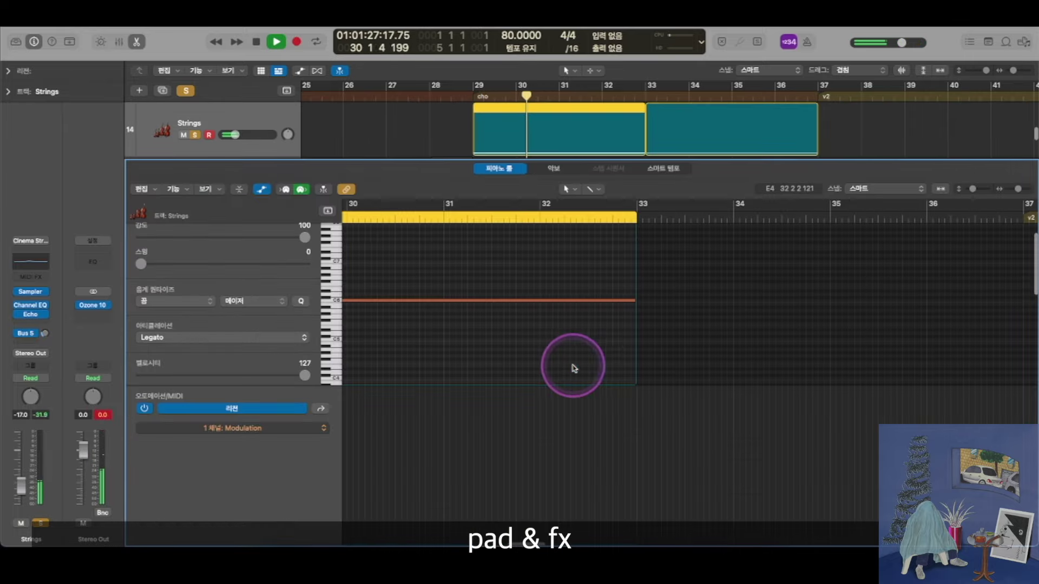
{"action": "scroll", "coordinate": [602, 371], "scroll_direction": "left", "scroll_amount": 3}
{"action": "key", "text": "super+Left"}
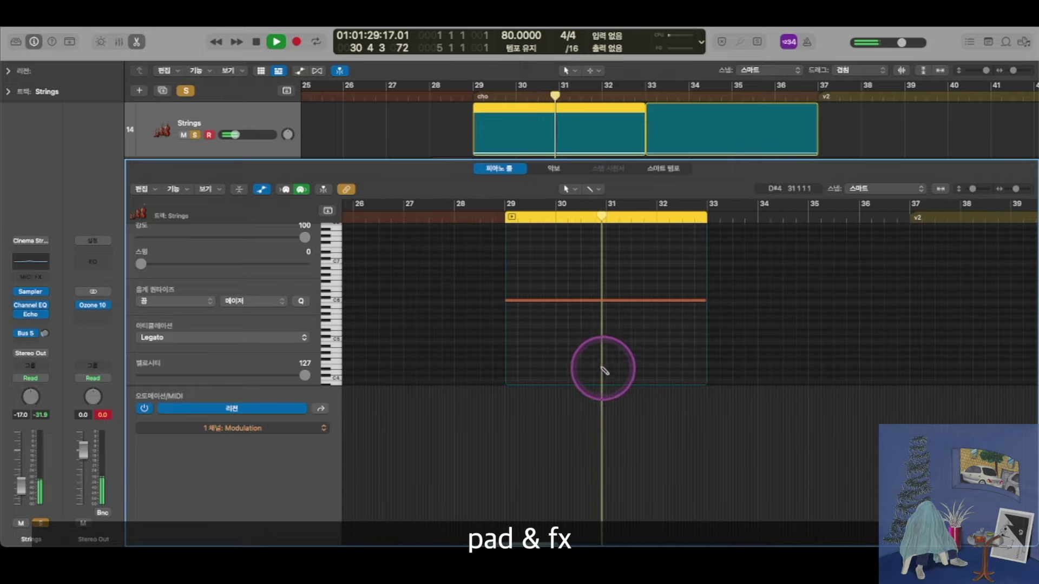
{"action": "scroll", "coordinate": [584, 334], "scroll_direction": "down", "scroll_amount": 2}
{"action": "key", "text": "x"}
{"action": "key", "text": "x"}
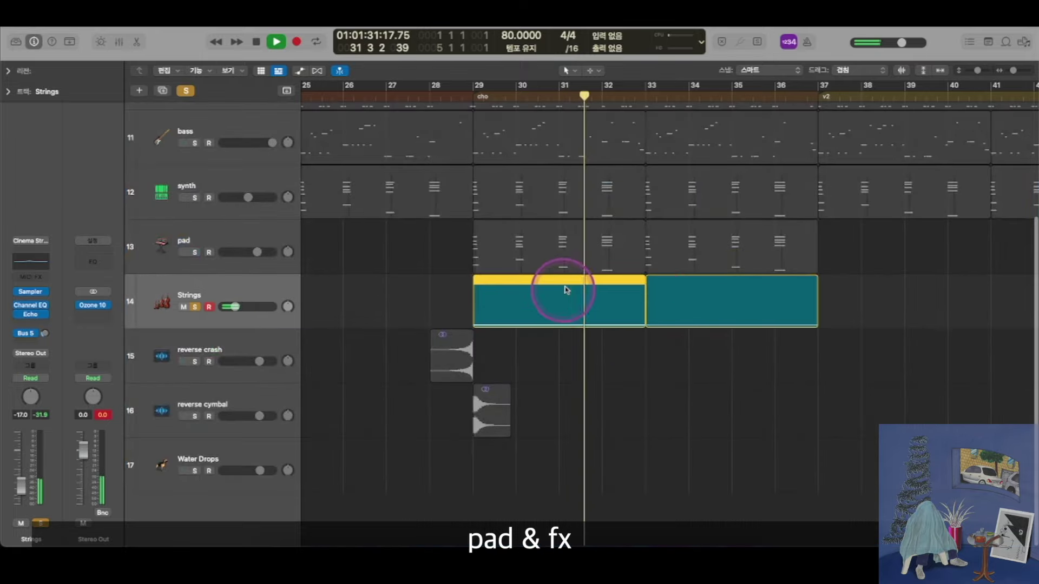
- Stop playback, solo the pad track alongside Strings and view the pad's sound patch in the library
{"action": "key", "text": "space"}
{"action": "left_click", "coordinate": [196, 284]}
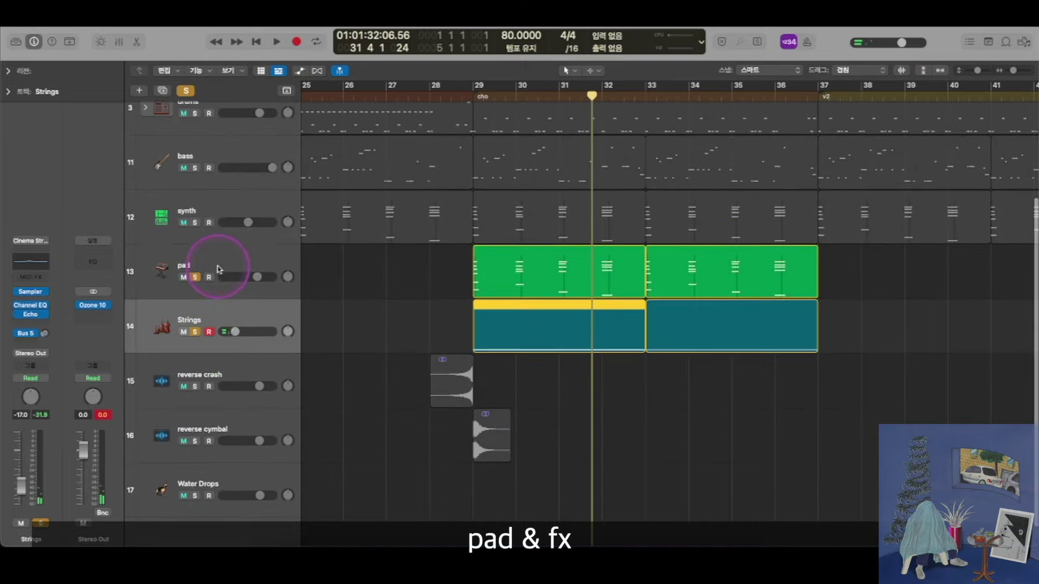
{"action": "left_click", "coordinate": [246, 276]}
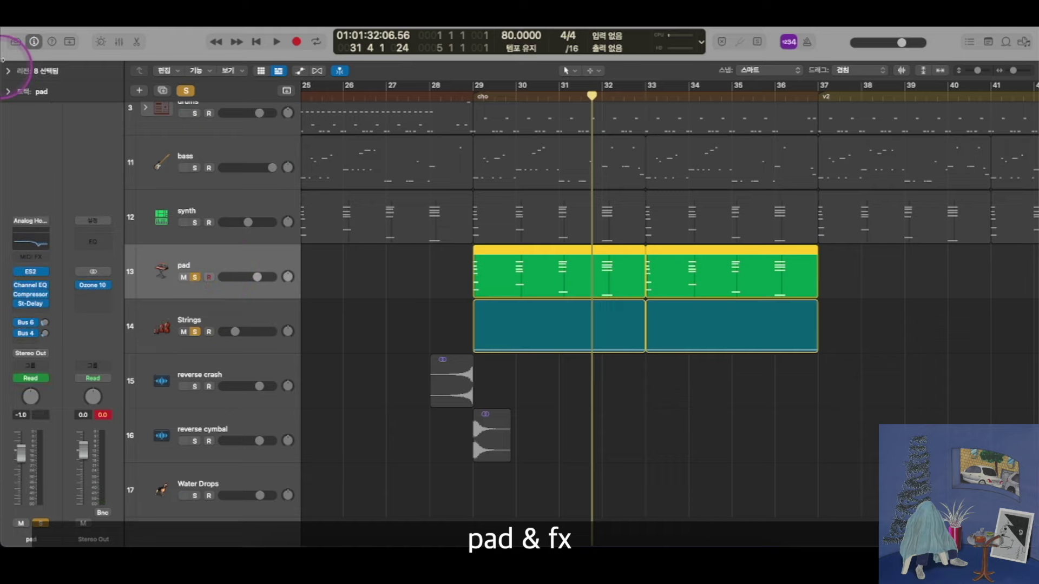
{"action": "left_click", "coordinate": [16, 44]}
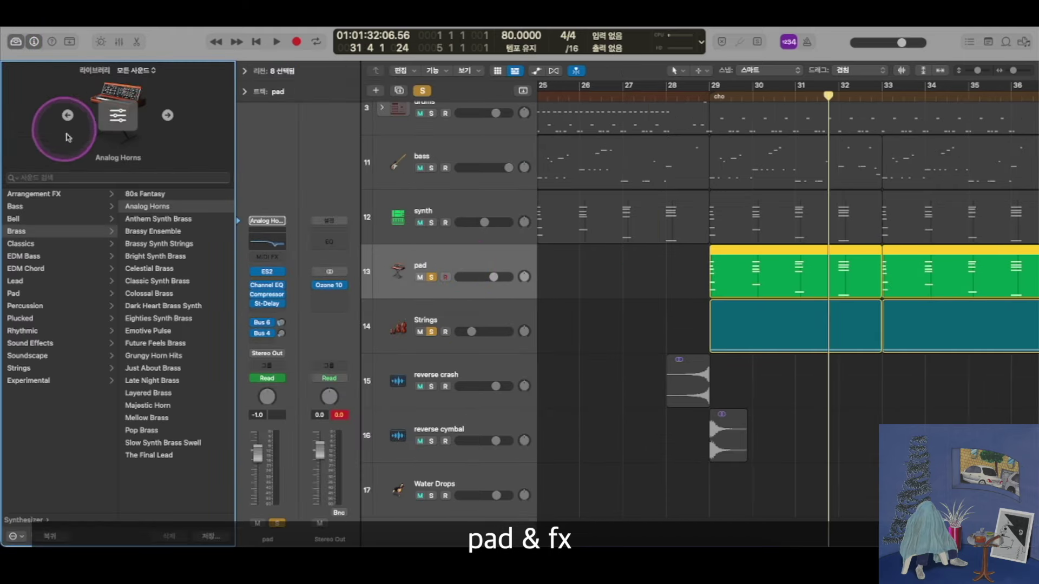
{"action": "left_click", "coordinate": [15, 43]}
- Listen to the pad and Strings tracks together from the start of the chorus at bar 29
{"action": "left_click", "coordinate": [521, 292]}
{"action": "left_click", "coordinate": [474, 94]}
{"action": "key", "text": "space"}
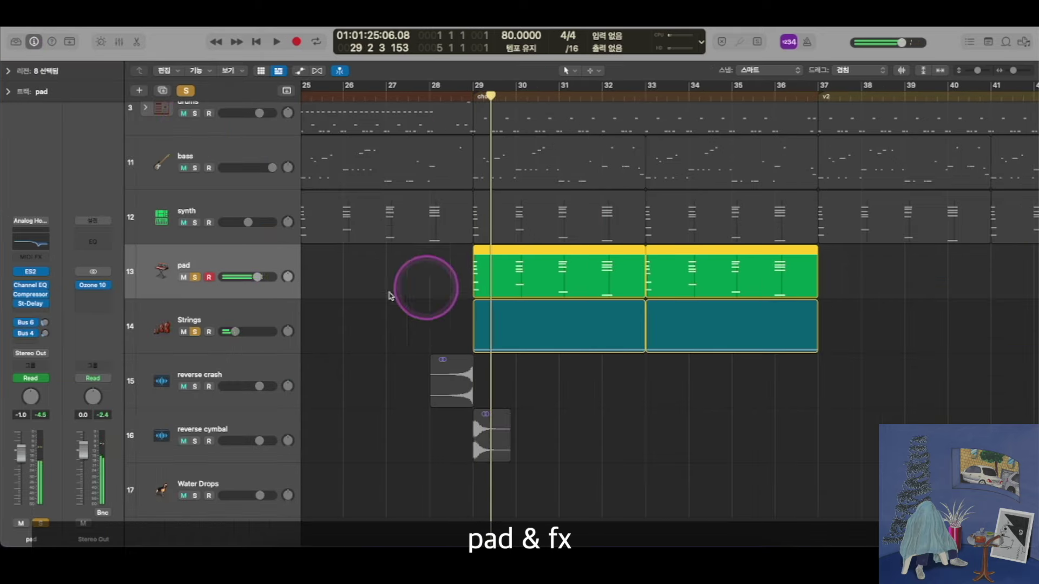
- Solo the drums, bass, synth, pad and Strings tracks and listen to them together through the chorus from bar 29
{"action": "scroll", "coordinate": [257, 255], "scroll_direction": "up", "scroll_amount": 3}
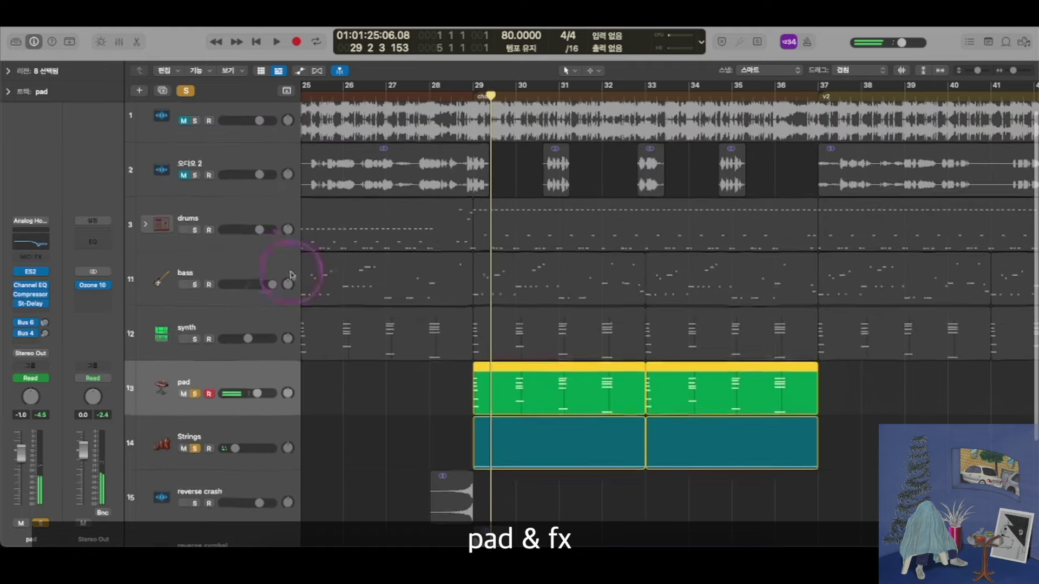
{"action": "left_click", "coordinate": [195, 395]}
{"action": "left_click", "coordinate": [195, 449]}
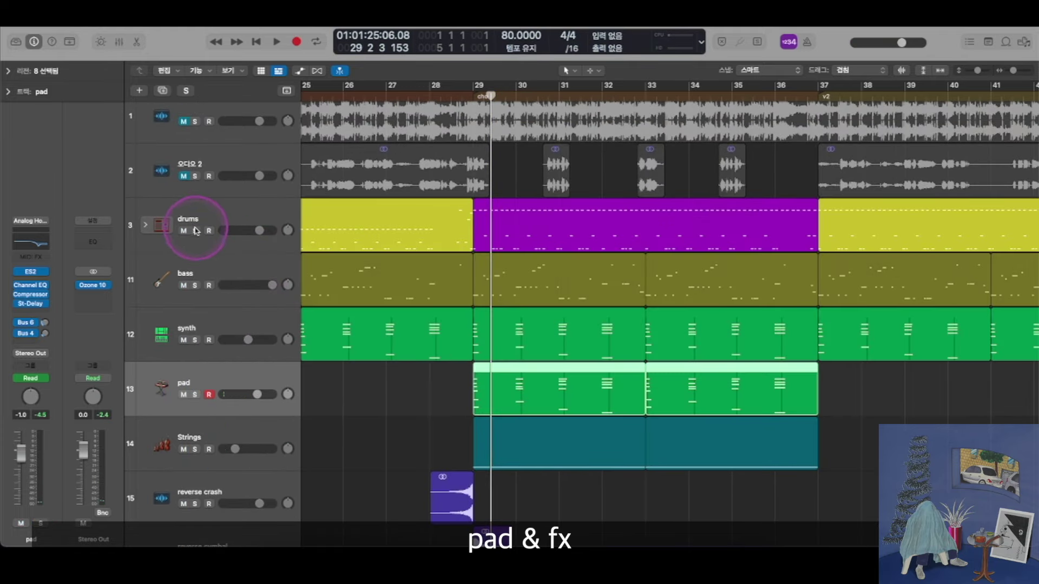
{"action": "left_click_drag", "start_coordinate": [196, 231], "coordinate": [195, 449]}
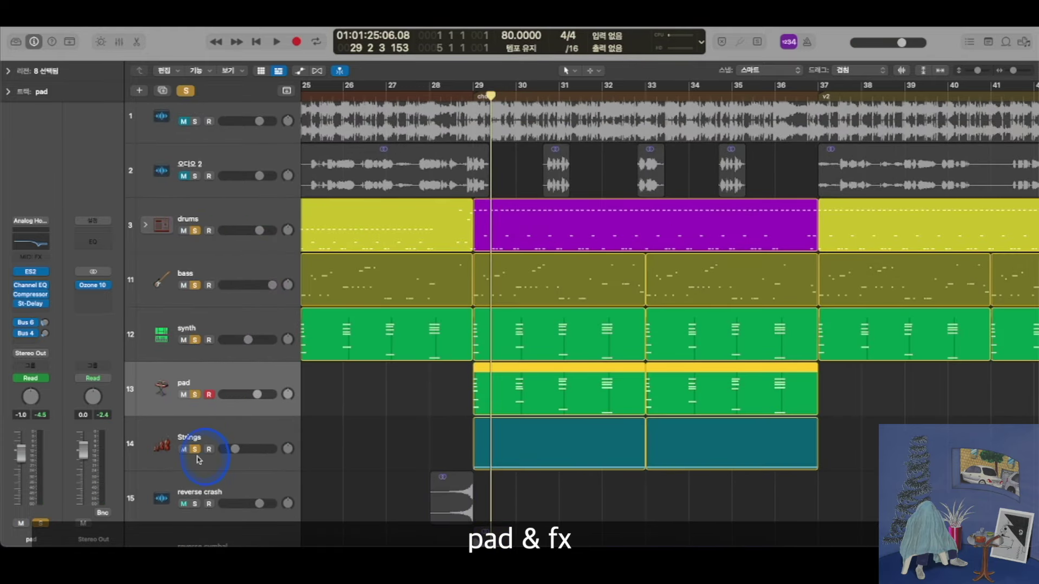
{"action": "left_click", "coordinate": [479, 93]}
{"action": "key", "text": "space"}
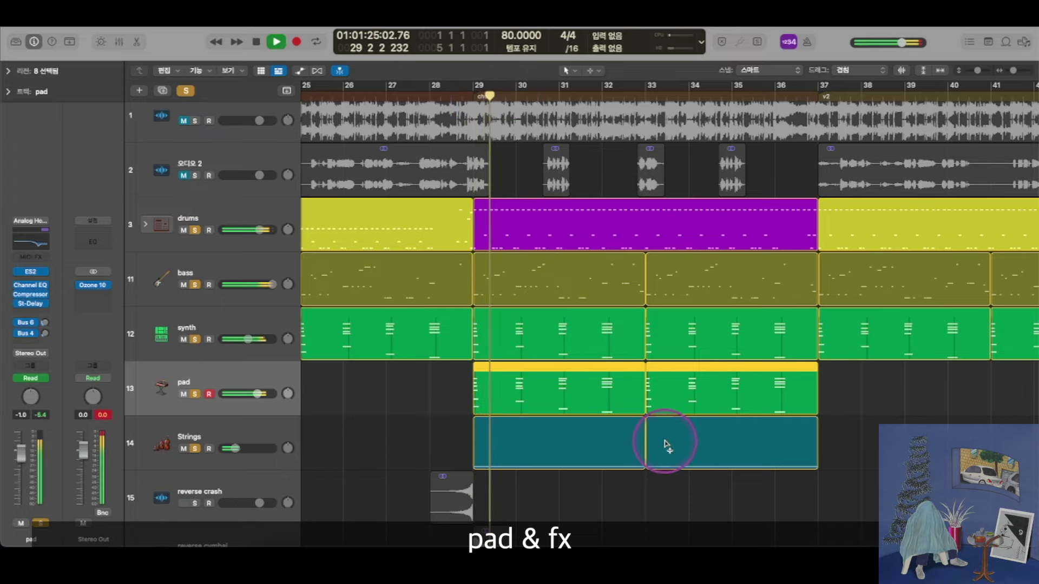
{"action": "scroll", "coordinate": [665, 442], "scroll_direction": "up", "scroll_amount": 5}
{"action": "scroll", "coordinate": [704, 415], "scroll_direction": "right", "scroll_amount": 2}
{"action": "scroll", "coordinate": [669, 425], "scroll_direction": "down", "scroll_amount": 2}
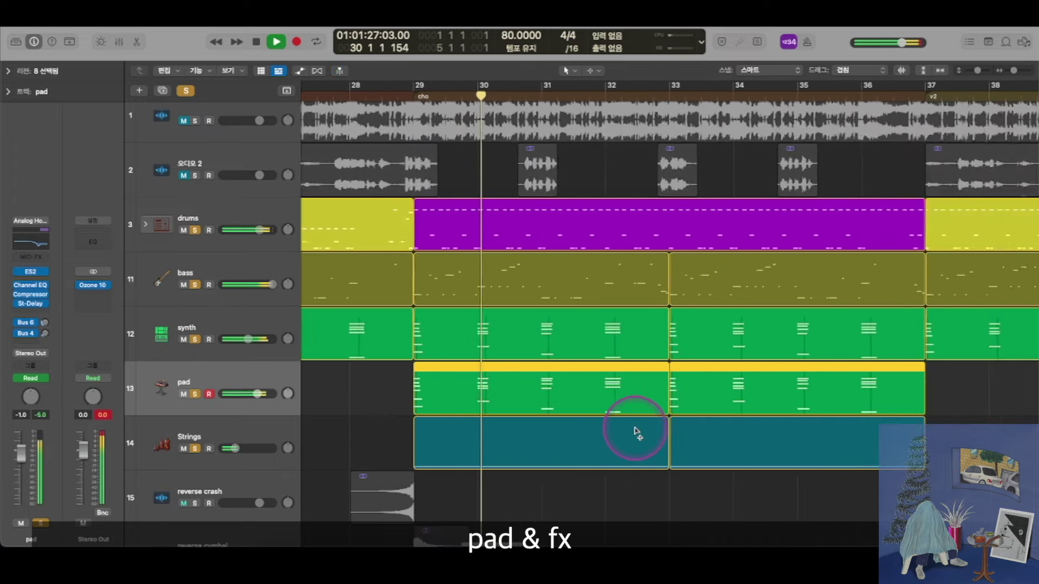
{"action": "scroll", "coordinate": [635, 430], "scroll_direction": "down", "scroll_amount": 2}
{"action": "scroll", "coordinate": [636, 428], "scroll_direction": "down", "scroll_amount": 3}
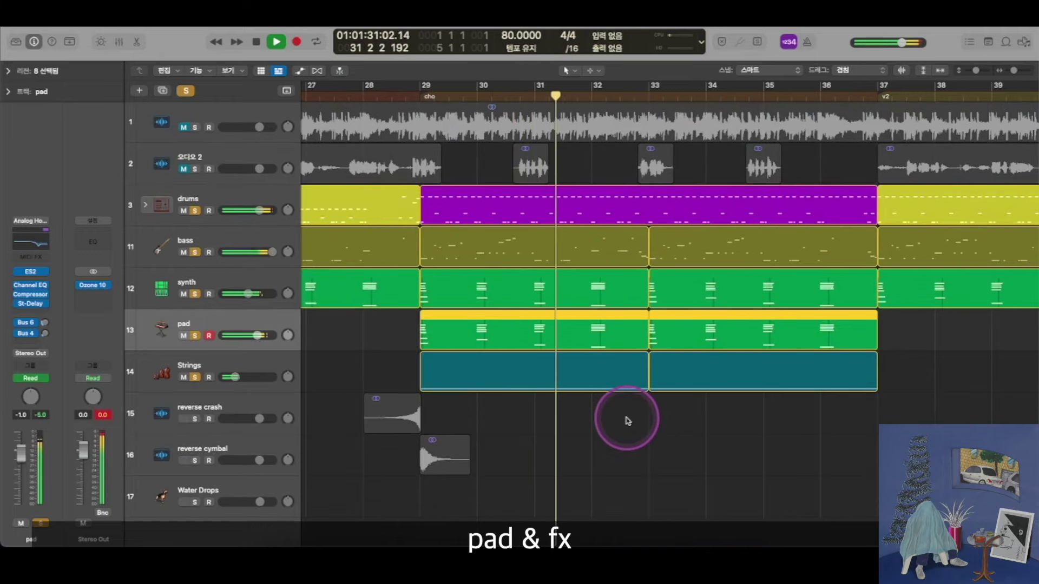
{"action": "scroll", "coordinate": [628, 420], "scroll_direction": "down", "scroll_amount": 2}
{"action": "scroll", "coordinate": [628, 414], "scroll_direction": "down", "scroll_amount": 2}
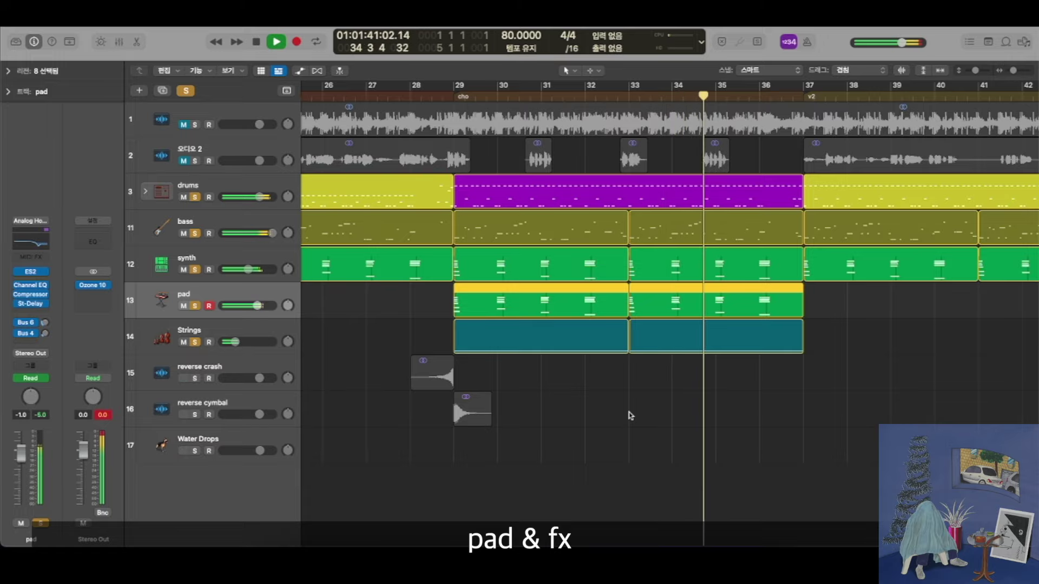
{"action": "key", "text": "space"}
- Add the reverse crash and reverse cymbal tracks to the soloed tracks and listen to the transition into the bar 29 chorus
{"action": "key", "text": "super+Left"}
{"action": "key", "text": "super+Left"}
{"action": "key", "text": "super+Left"}
{"action": "key", "text": "super+Left"}
{"action": "key", "text": "super+Left"}
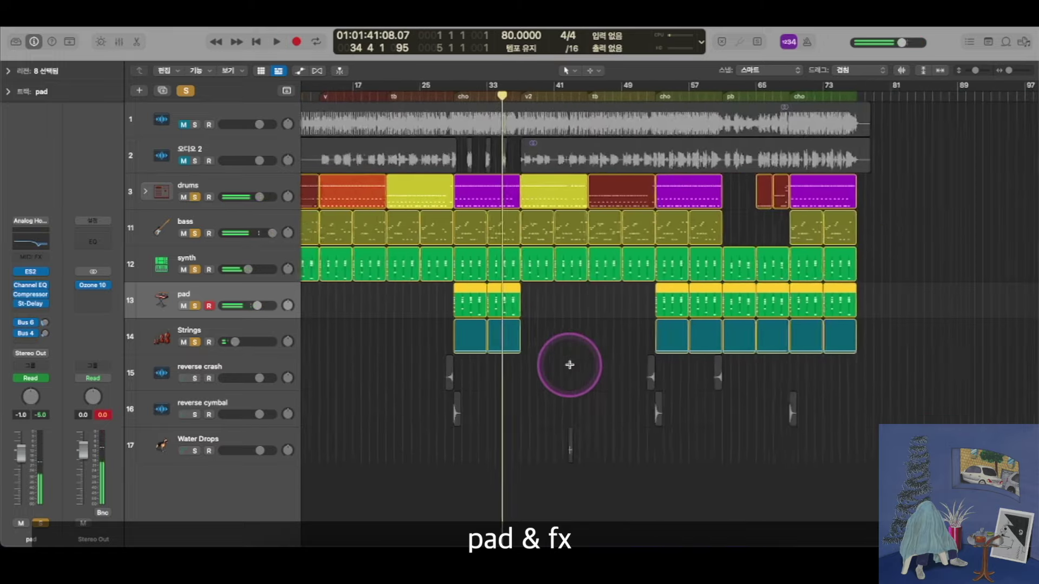
{"action": "left_click", "coordinate": [238, 368]}
{"action": "left_click", "coordinate": [195, 377]}
{"action": "left_click", "coordinate": [194, 414]}
{"action": "left_click", "coordinate": [441, 96]}
{"action": "scroll", "coordinate": [453, 373], "scroll_direction": "up", "scroll_amount": 10}
{"action": "key", "text": "space"}
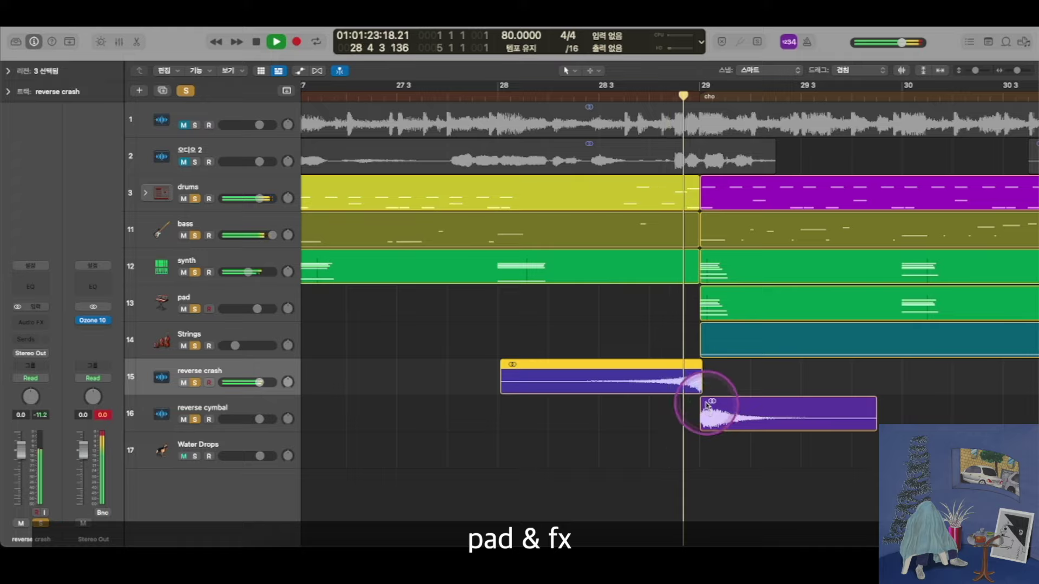
{"action": "scroll", "coordinate": [707, 400], "scroll_direction": "down", "scroll_amount": 5}
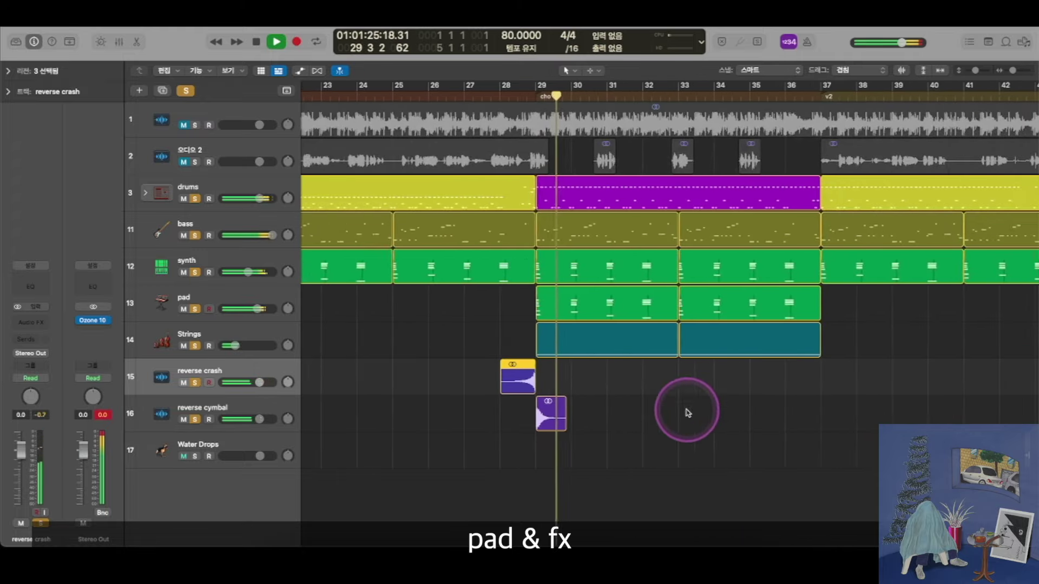
{"action": "key", "text": "space"}
- Solo the 오디오 2 track as well and listen to the arrangement from bar 28 through the chorus into the v2 section
{"action": "key", "text": "super+Left"}
{"action": "key", "text": "super+Right"}
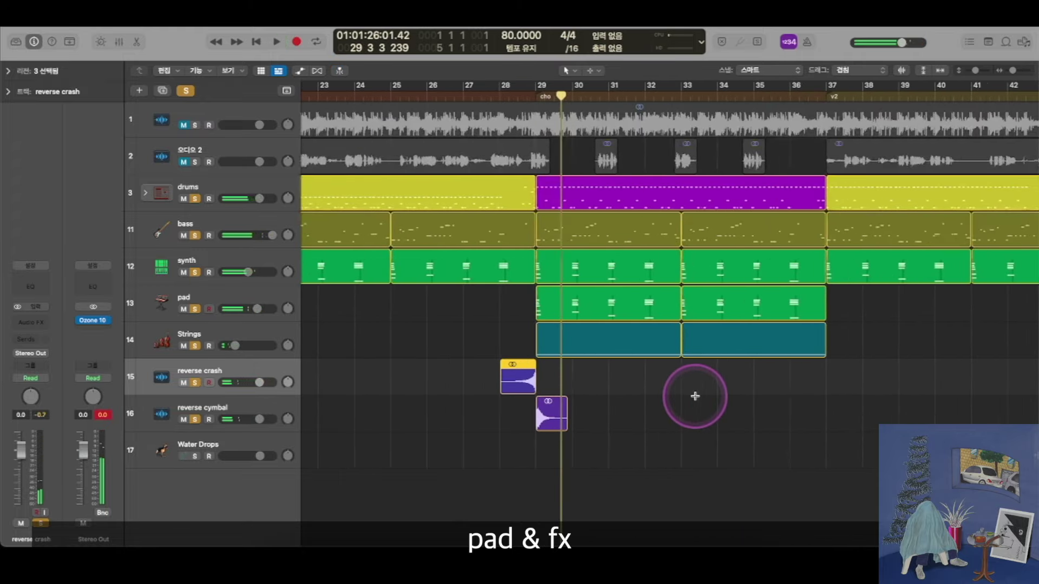
{"action": "left_click", "coordinate": [194, 162]}
{"action": "left_click", "coordinate": [499, 96]}
{"action": "scroll", "coordinate": [614, 379], "scroll_direction": "up", "scroll_amount": 3}
{"action": "key", "text": "space"}
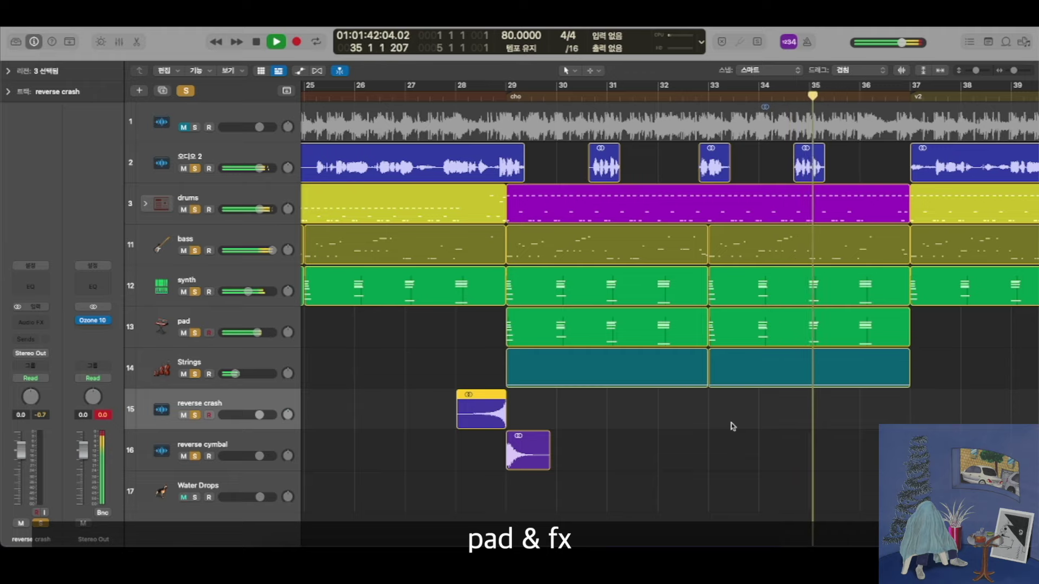
{"action": "left_click", "coordinate": [726, 421]}
{"action": "scroll", "coordinate": [719, 417], "scroll_direction": "right", "scroll_amount": 4}
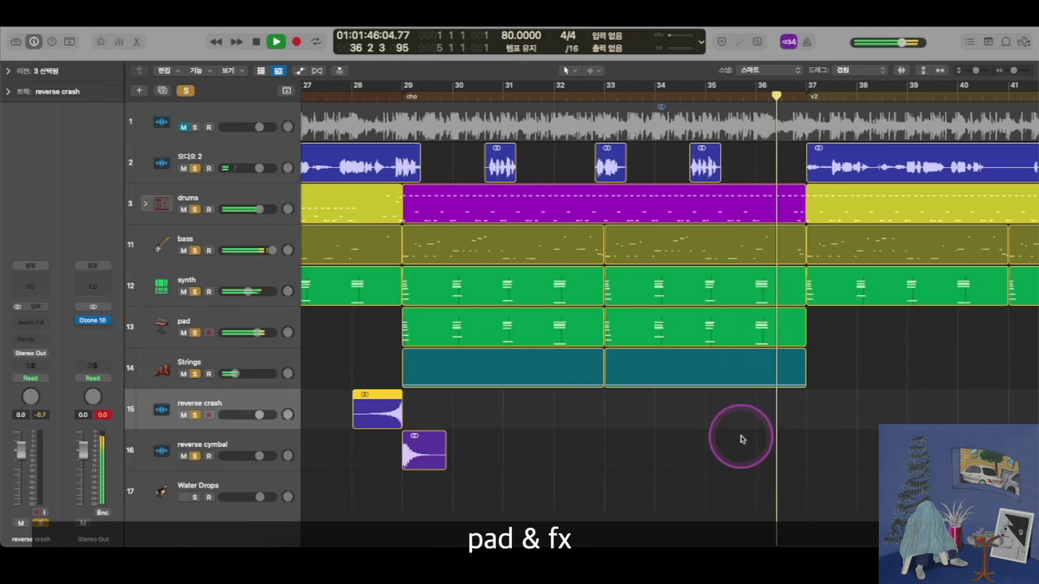
{"action": "scroll", "coordinate": [741, 438], "scroll_direction": "down", "scroll_amount": 6}
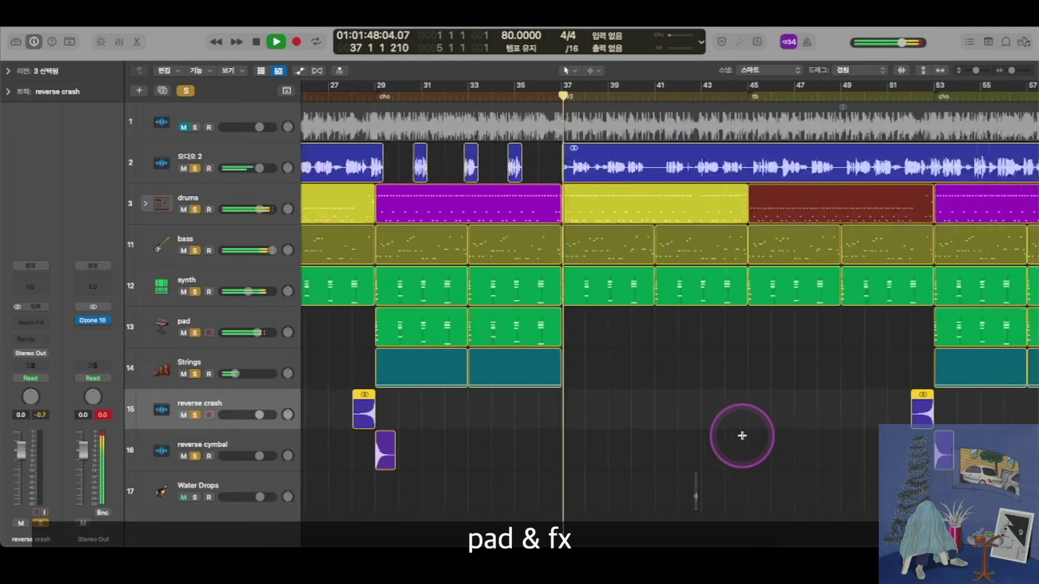
{"action": "key", "text": "super+Left"}
{"action": "key", "text": "super+Left"}
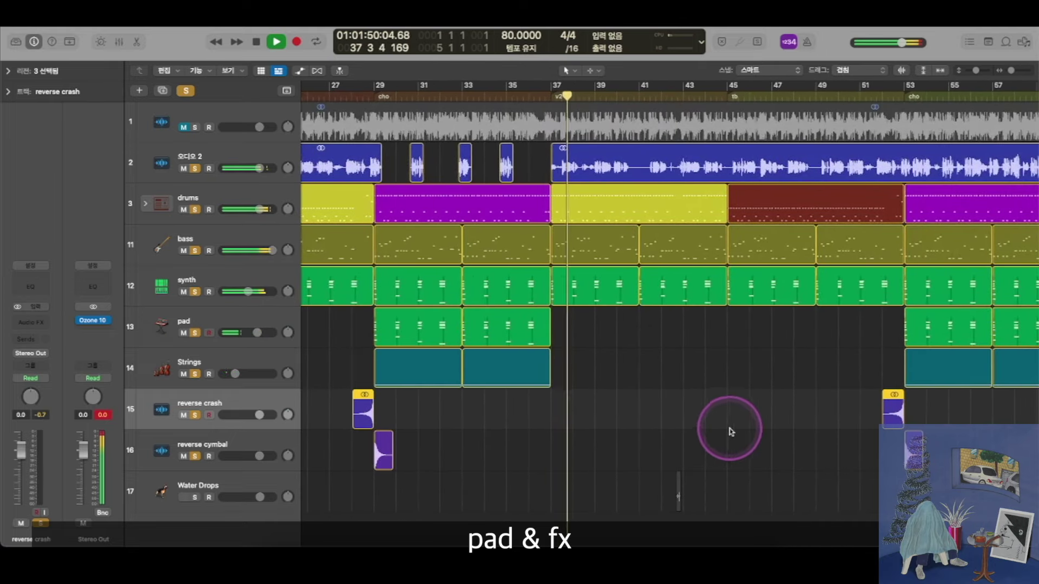
{"action": "key", "text": "space"}
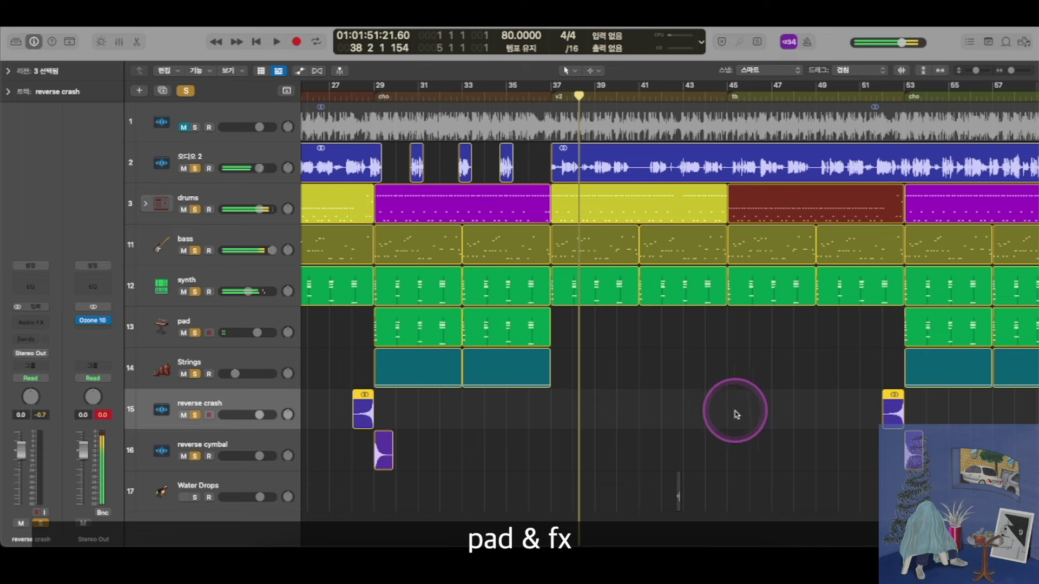
- Include the Water Drops track in the solo and listen to its effect in the arrangement from just before bar 42
{"action": "scroll", "coordinate": [719, 373], "scroll_direction": "down", "scroll_amount": 3}
{"action": "scroll", "coordinate": [660, 346], "scroll_direction": "right", "scroll_amount": 3}
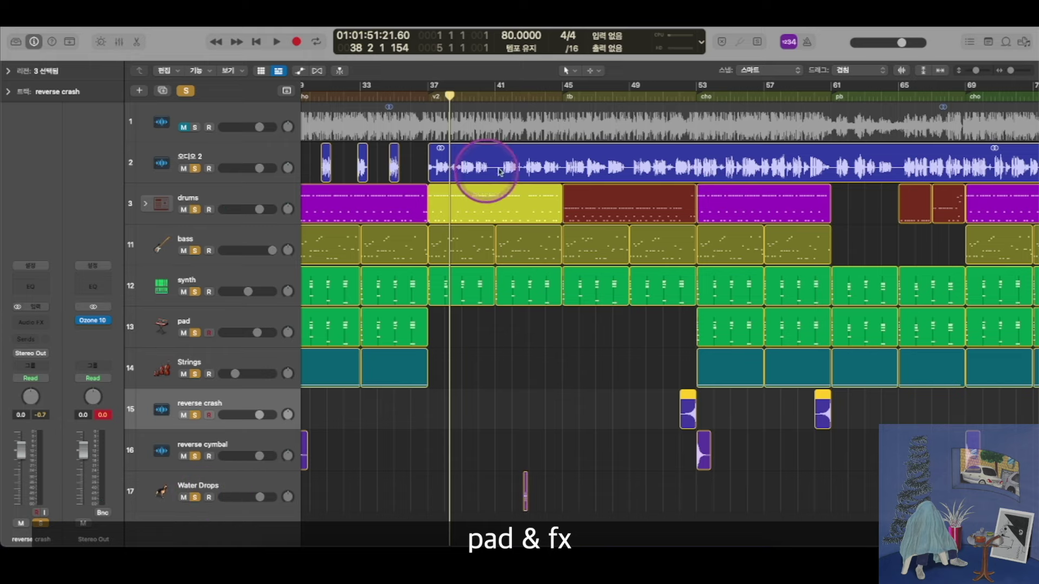
{"action": "left_click", "coordinate": [523, 97]}
{"action": "key", "text": "super+Right"}
{"action": "key", "text": "super+Right"}
{"action": "key", "text": "super+Right"}
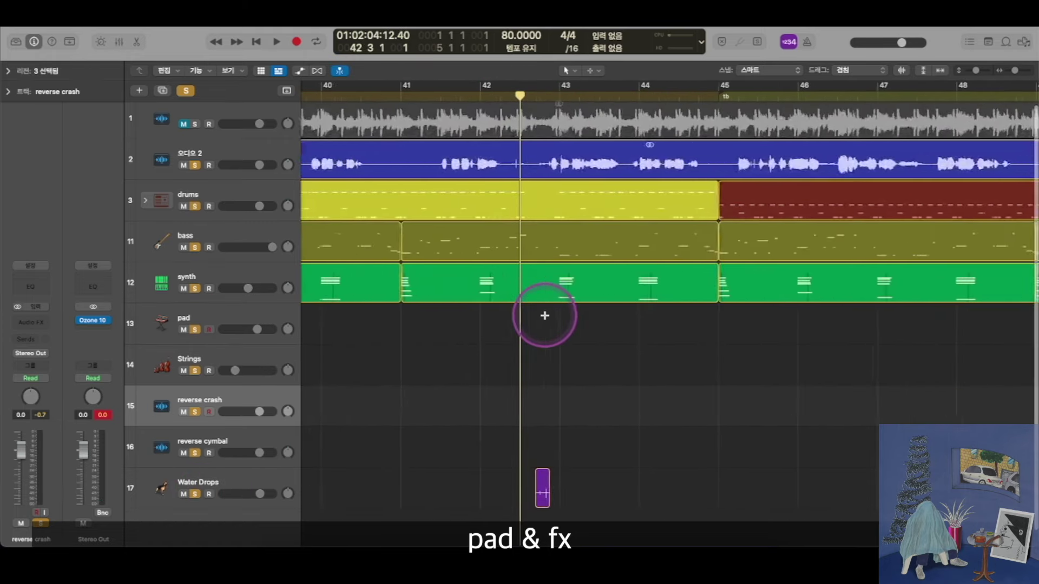
{"action": "left_click", "coordinate": [475, 94]}
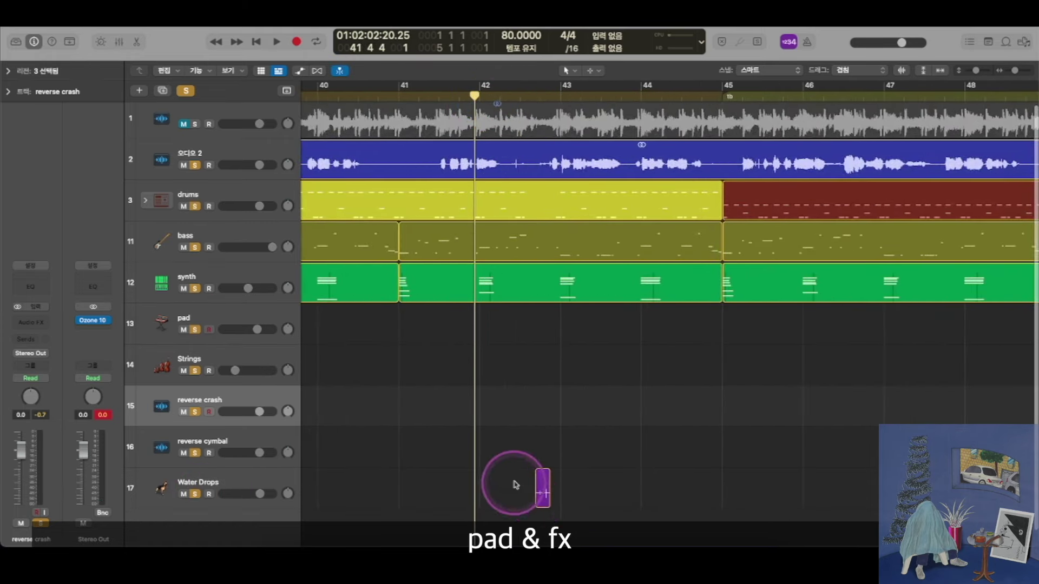
{"action": "left_click_drag", "start_coordinate": [569, 464], "coordinate": [507, 490]}
{"action": "left_click", "coordinate": [243, 484]}
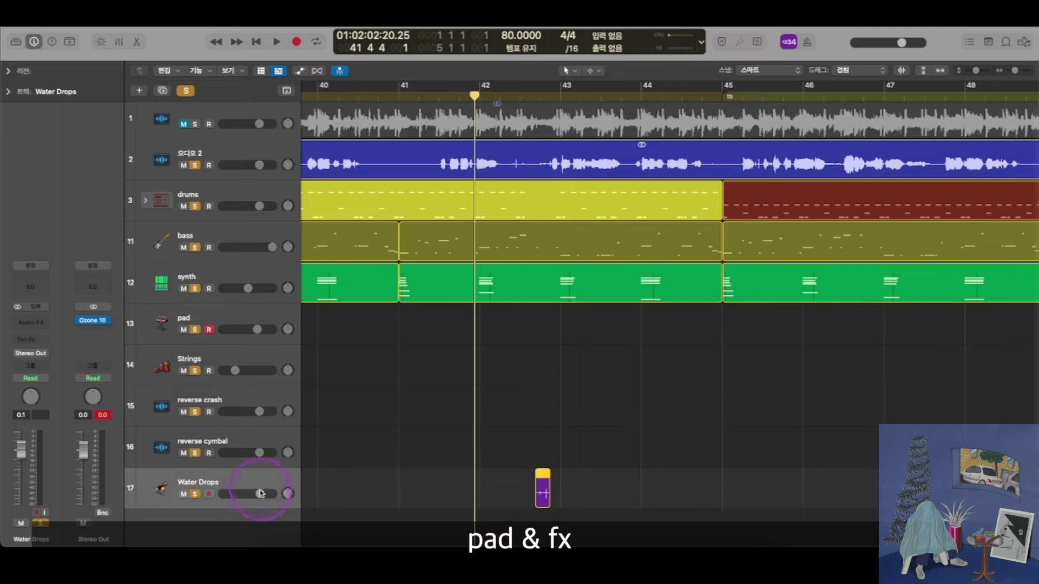
{"action": "key", "text": "space"}
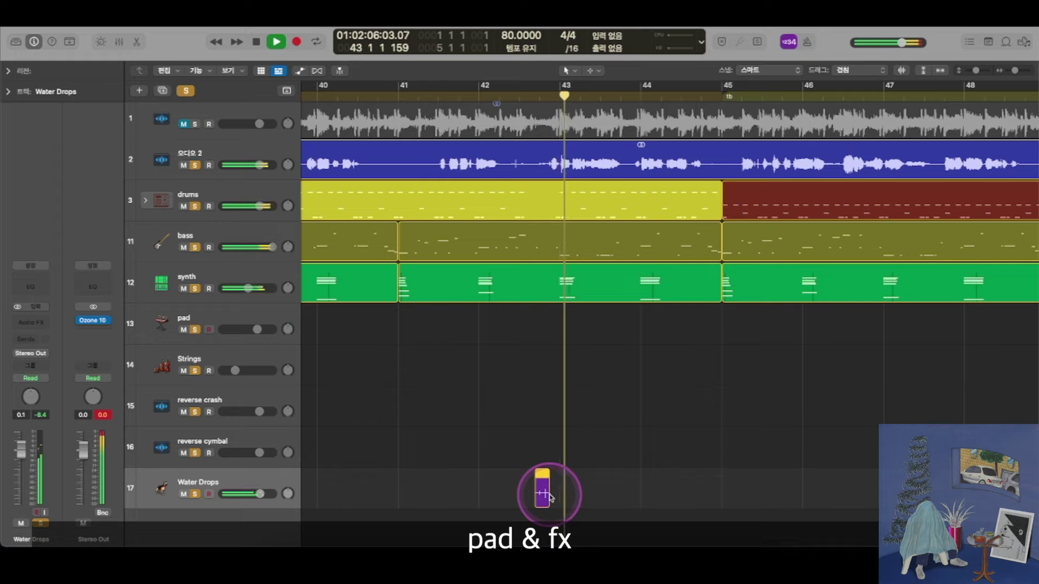
{"action": "key", "text": "space"}
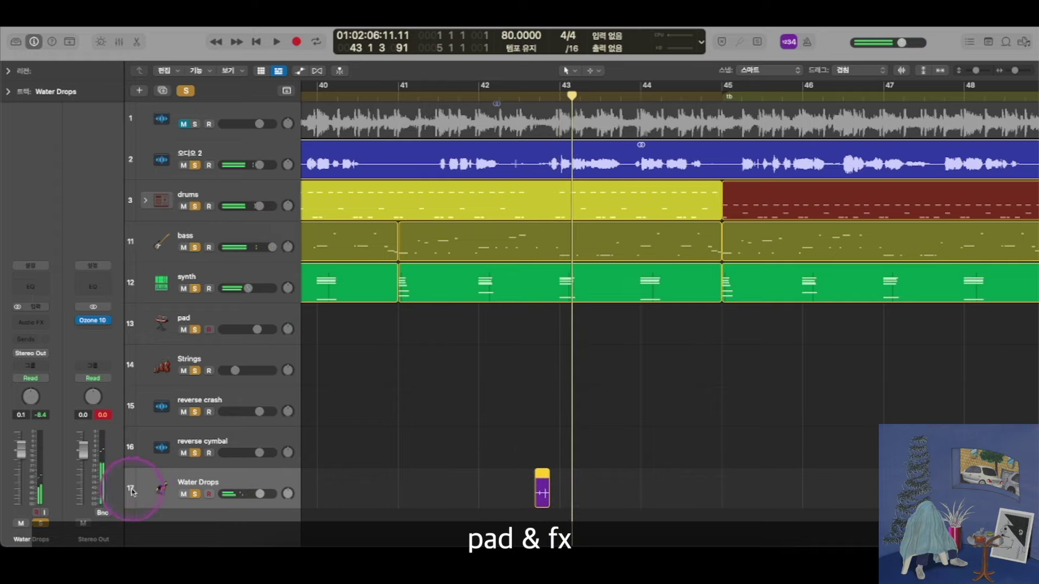
- Unsolo every track except Water Drops and listen to its effect region between bars 42 and 43 on its own
{"action": "left_click_drag", "start_coordinate": [196, 168], "coordinate": [213, 360]}
{"action": "scroll", "coordinate": [601, 203], "scroll_direction": "down", "scroll_amount": 2}
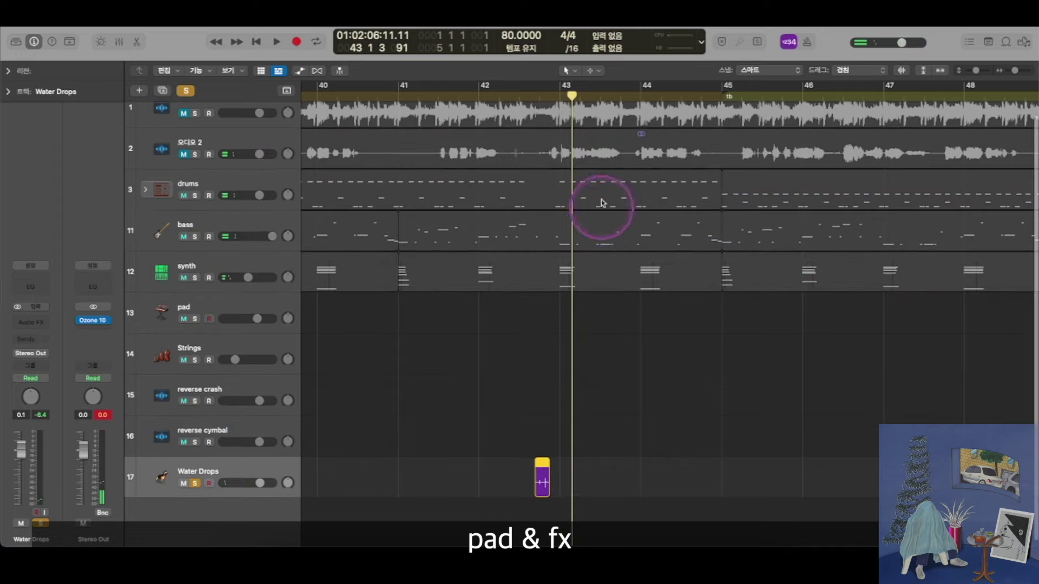
{"action": "left_click", "coordinate": [529, 98]}
{"action": "key", "text": "space"}
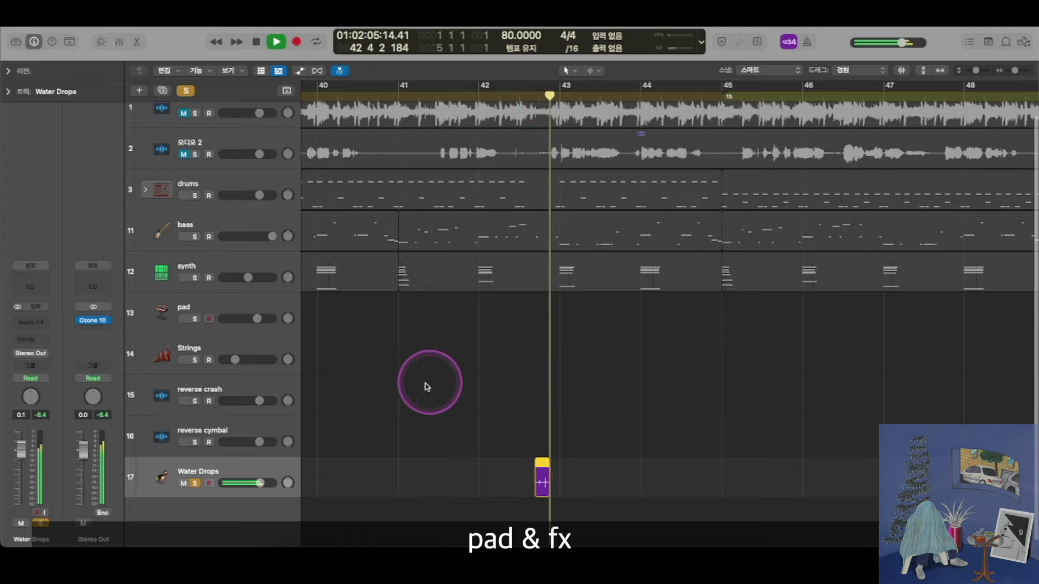
{"action": "scroll", "coordinate": [417, 382], "scroll_direction": "up", "scroll_amount": 2}
{"action": "key", "text": "space"}
{"action": "left_click", "coordinate": [519, 93]}
{"action": "key", "text": "space"}
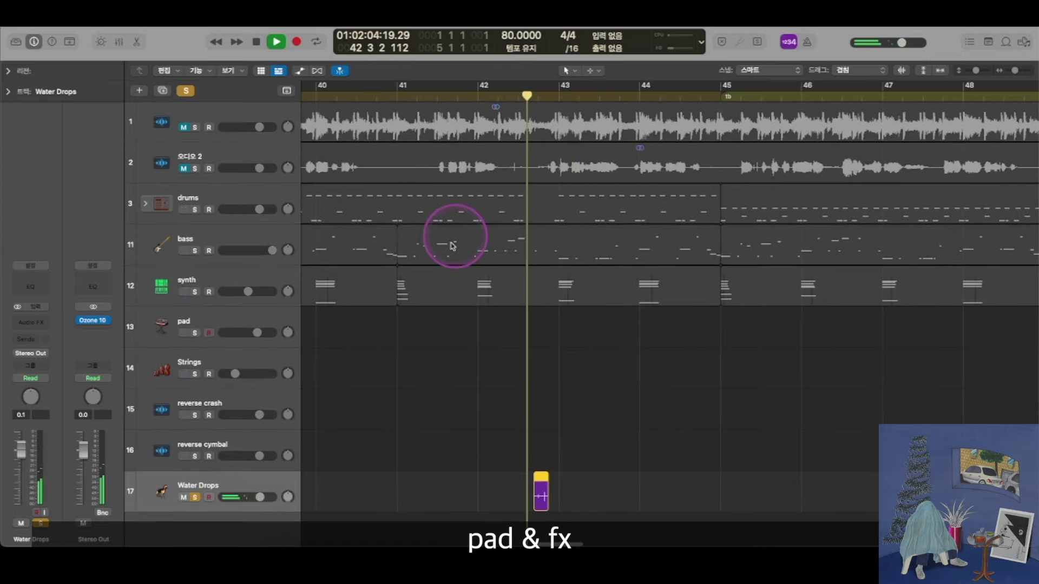
{"action": "key", "text": "space"}
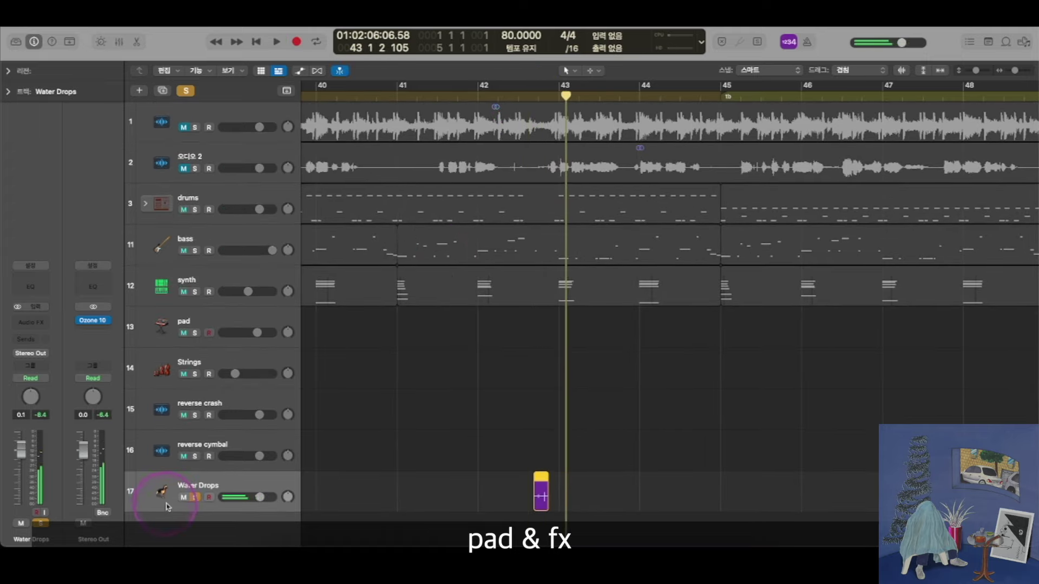
- Unsolo the Water Drops track, deselect its region and fit the whole arrangement in view
{"action": "left_click", "coordinate": [195, 497]}
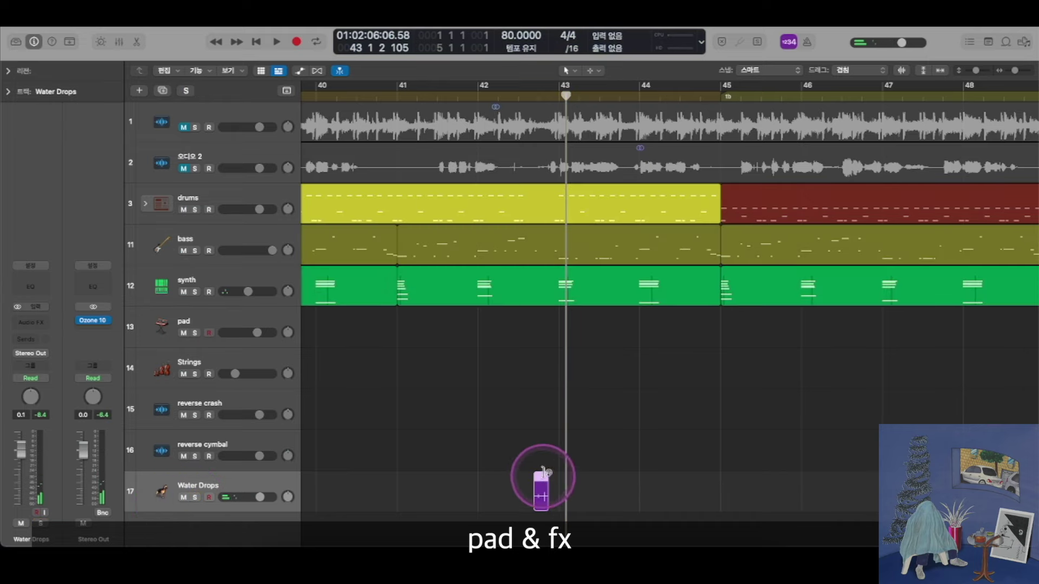
{"action": "left_click", "coordinate": [574, 364]}
{"action": "scroll", "coordinate": [660, 424], "scroll_direction": "down", "scroll_amount": 3}
{"action": "key", "text": "z"}
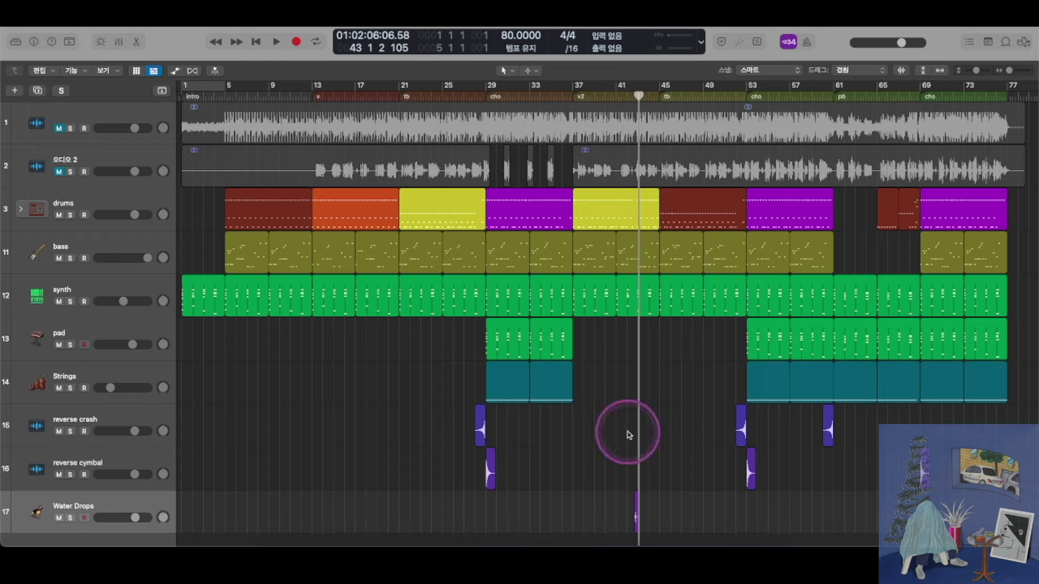
{"action": "scroll", "coordinate": [553, 433], "scroll_direction": "right", "scroll_amount": 1}
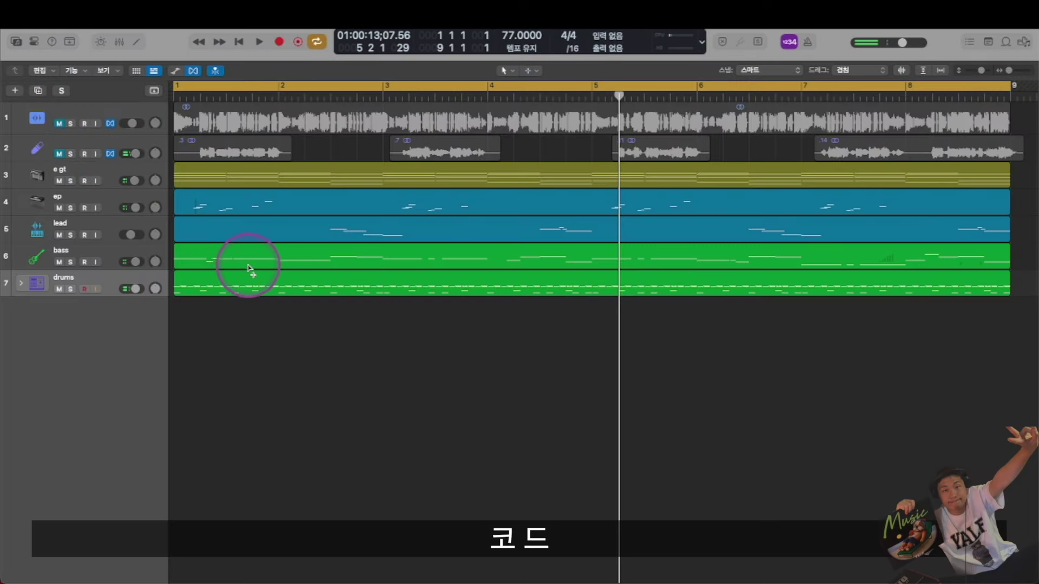
- Increase the track height in the 77 BPM project and select the e gt track
{"action": "key", "text": "super+Down"}
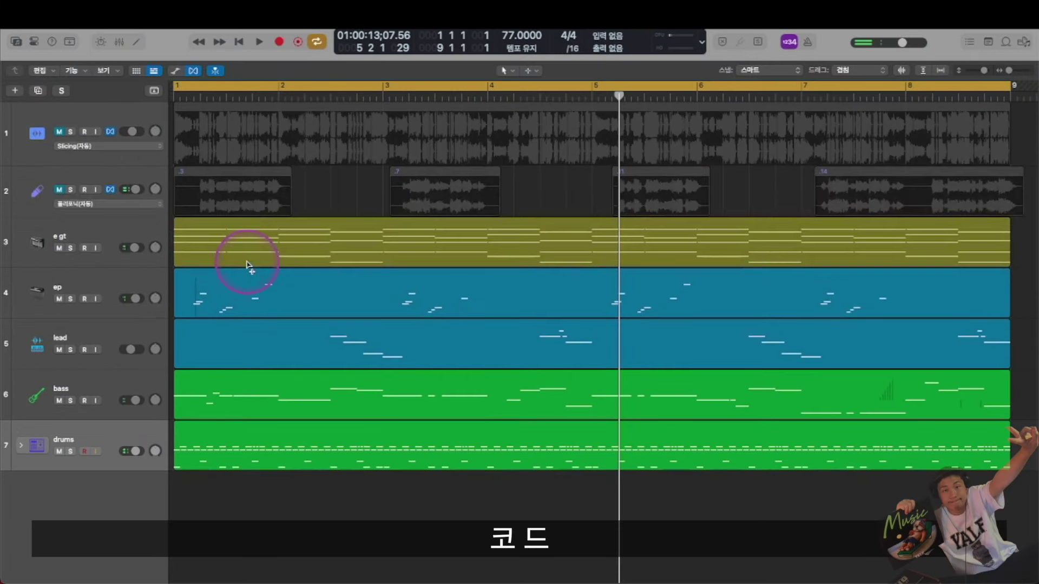
{"action": "left_click", "coordinate": [112, 233]}
{"action": "left_click", "coordinate": [345, 190]}
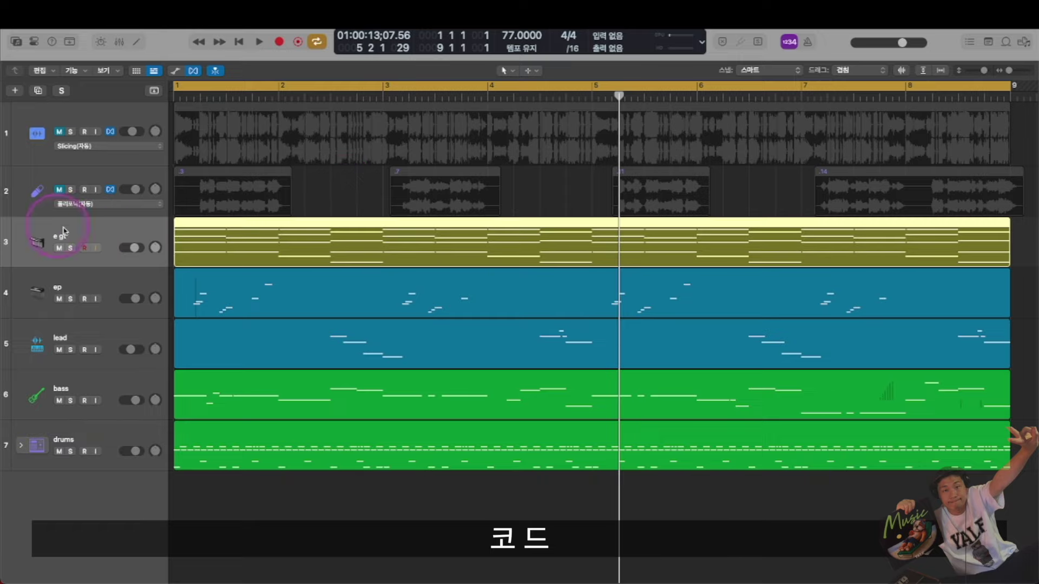
- Display the e gt track's library patch and channel strip in the 77 BPM project
{"action": "left_click", "coordinate": [336, 200]}
{"action": "key", "text": "super+Down"}
{"action": "key", "text": "super+Down"}
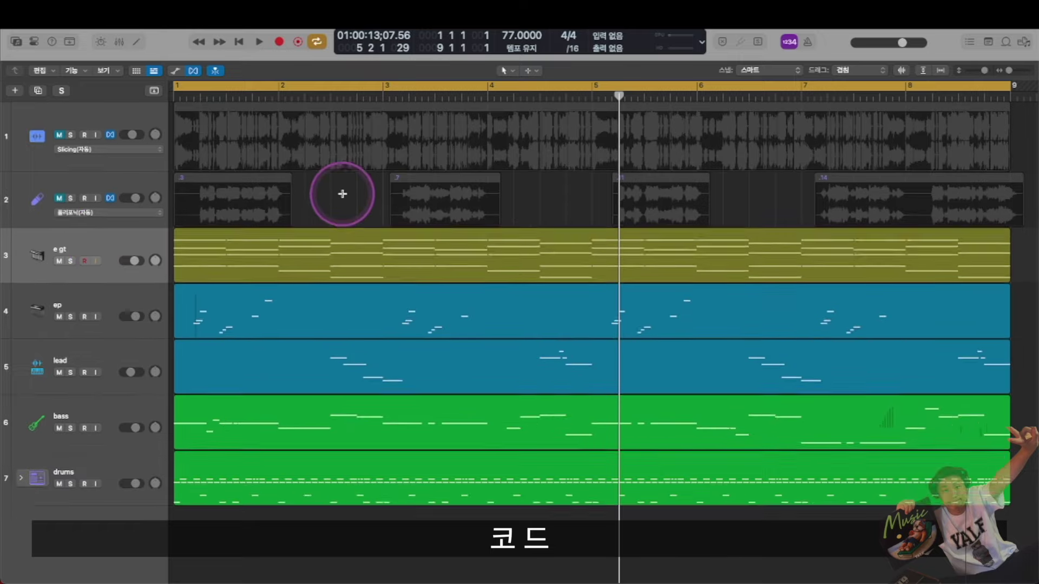
{"action": "key", "text": "super+Up"}
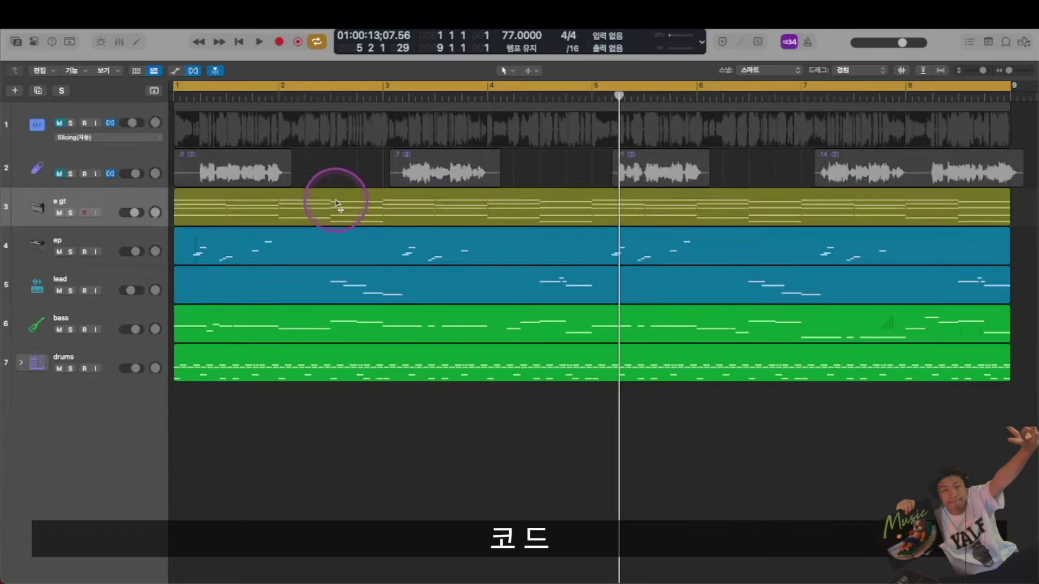
{"action": "left_click", "coordinate": [122, 203]}
{"action": "left_click", "coordinate": [16, 42]}
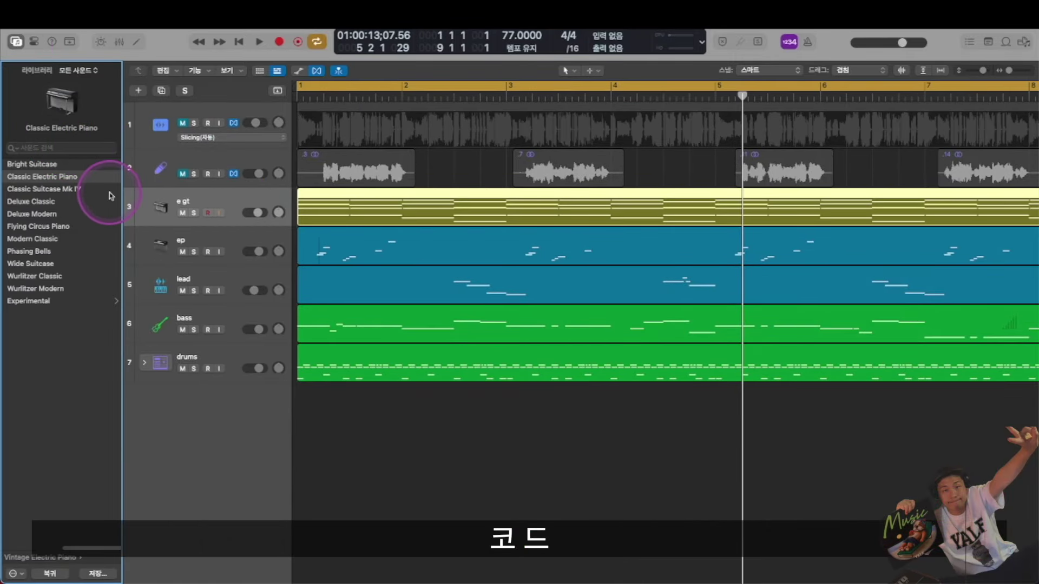
{"action": "left_click", "coordinate": [34, 43]}
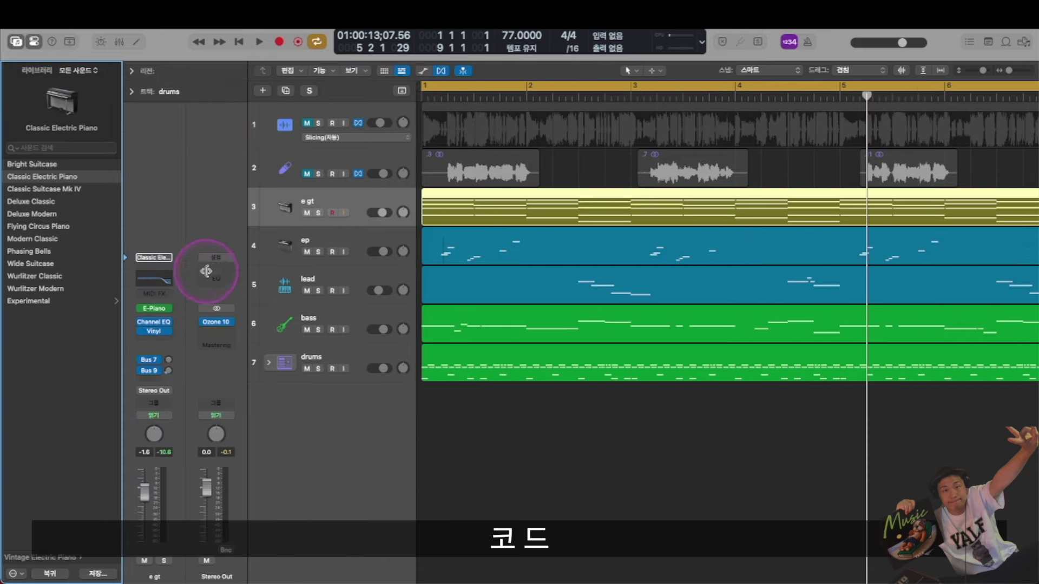
- Inspect the Channel EQ curve and the Vinyl effect settings on the e gt track, closing each plug-in window
{"action": "left_click", "coordinate": [162, 276]}
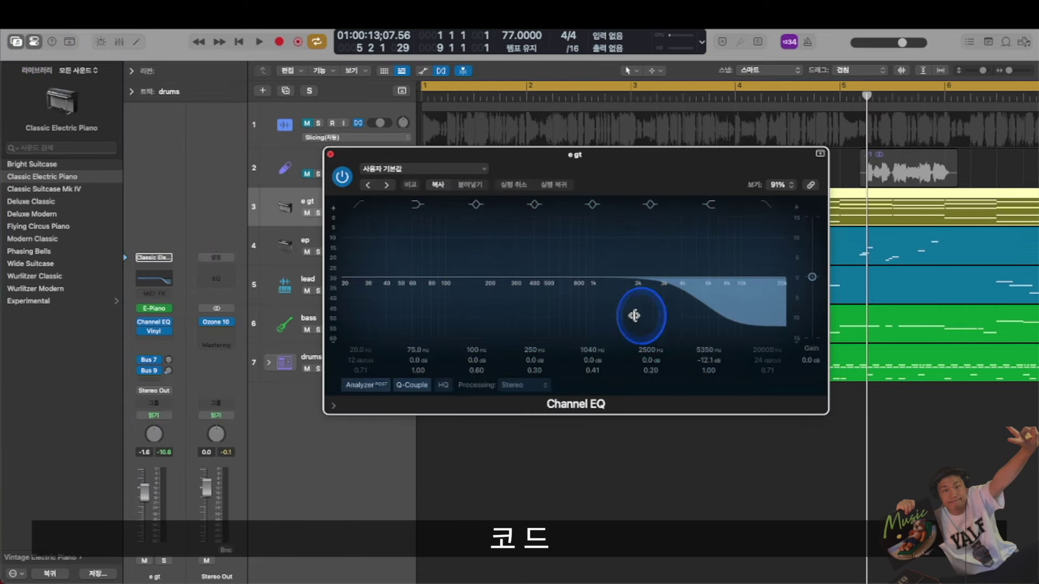
{"action": "left_click", "coordinate": [330, 153]}
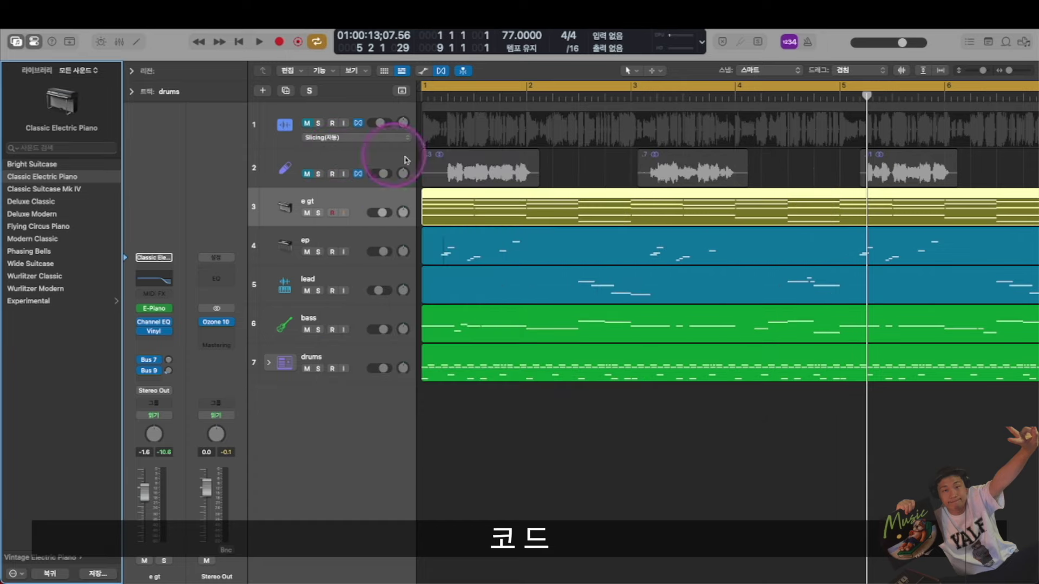
{"action": "left_click", "coordinate": [156, 330]}
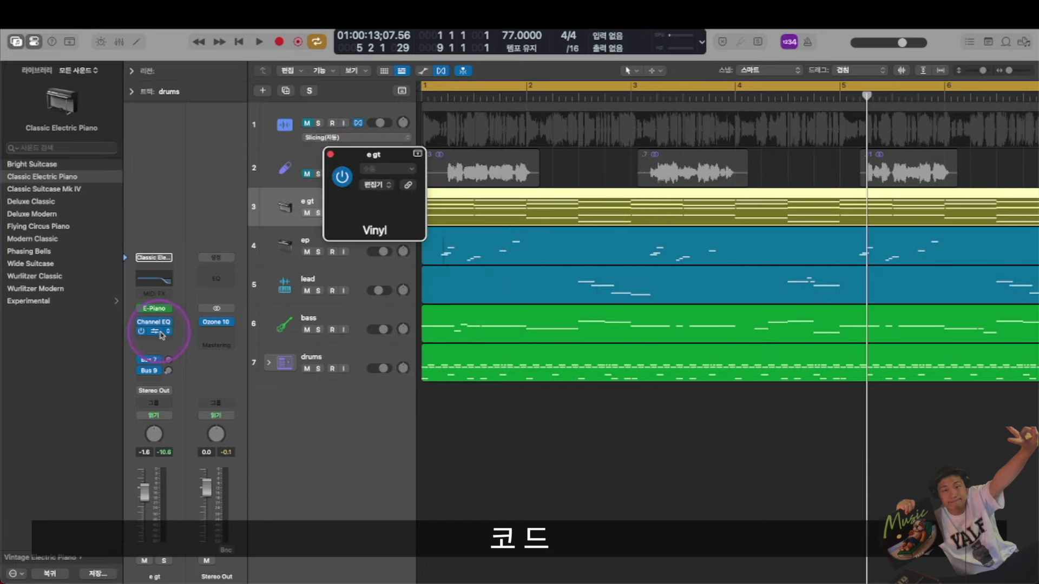
{"action": "left_click_drag", "start_coordinate": [543, 156], "coordinate": [553, 96]}
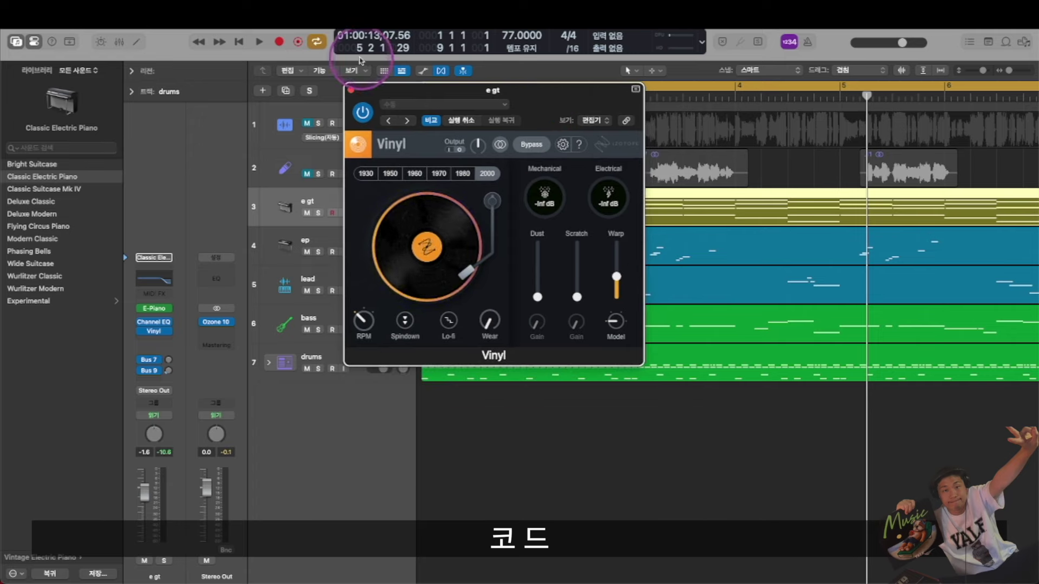
{"action": "left_click", "coordinate": [351, 89]}
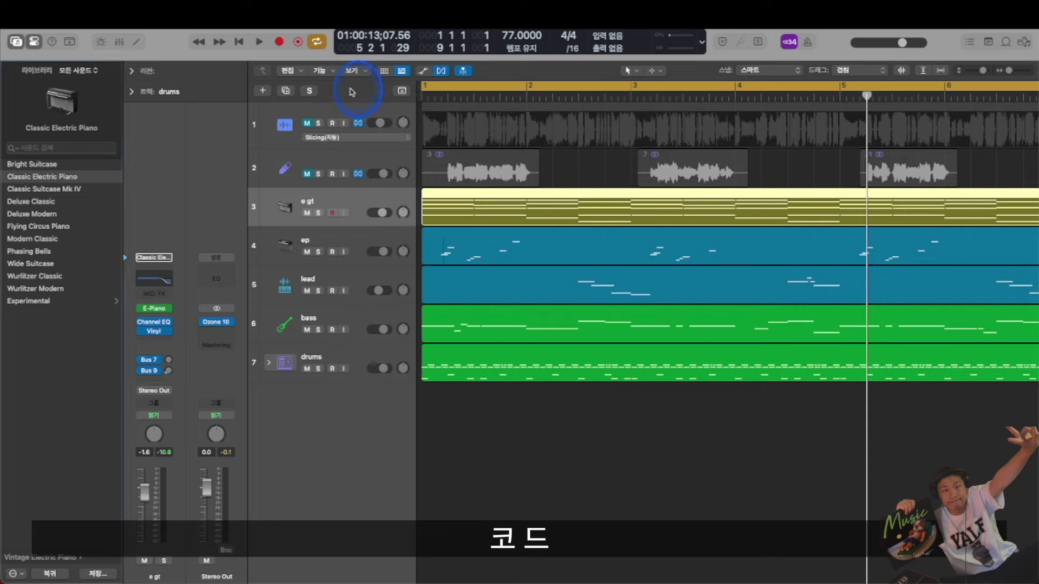
- Solo the e gt track and play its chords from the beginning of the project
{"action": "left_click", "coordinate": [318, 213]}
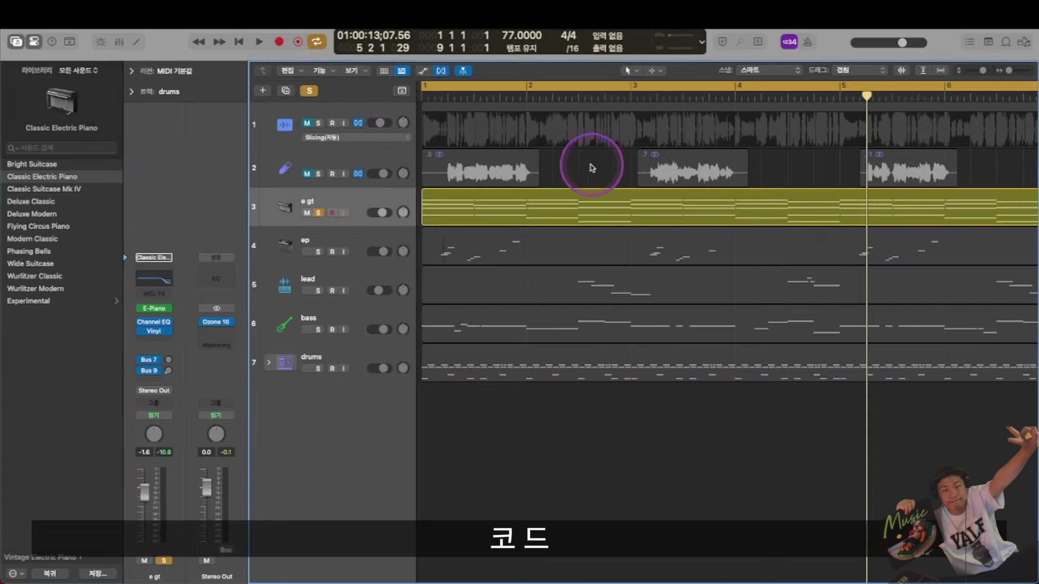
{"action": "key", "text": "super+Down"}
{"action": "left_click", "coordinate": [985, 42]}
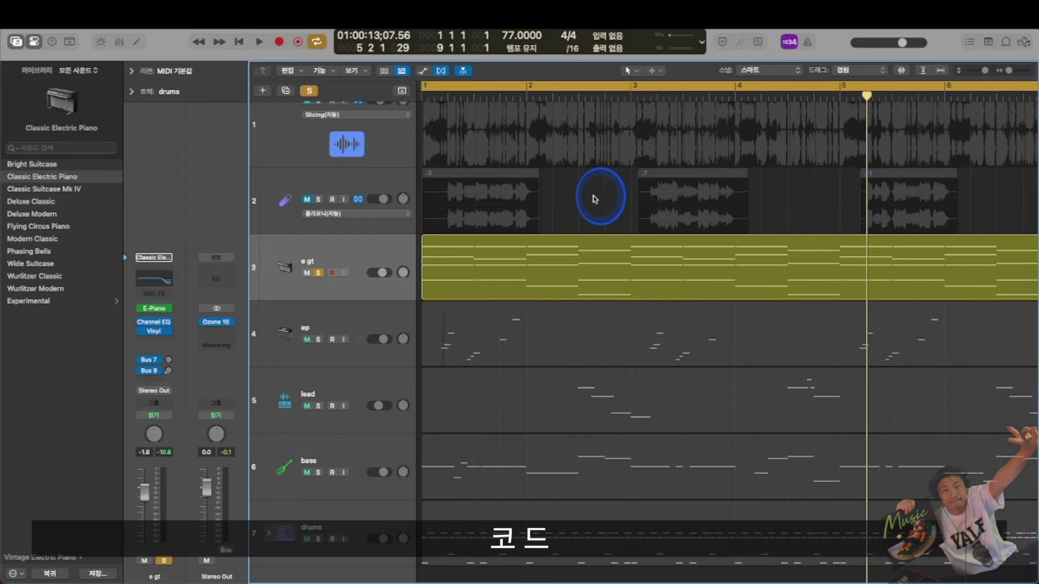
{"action": "key", "text": "Return"}
{"action": "key", "text": "space"}
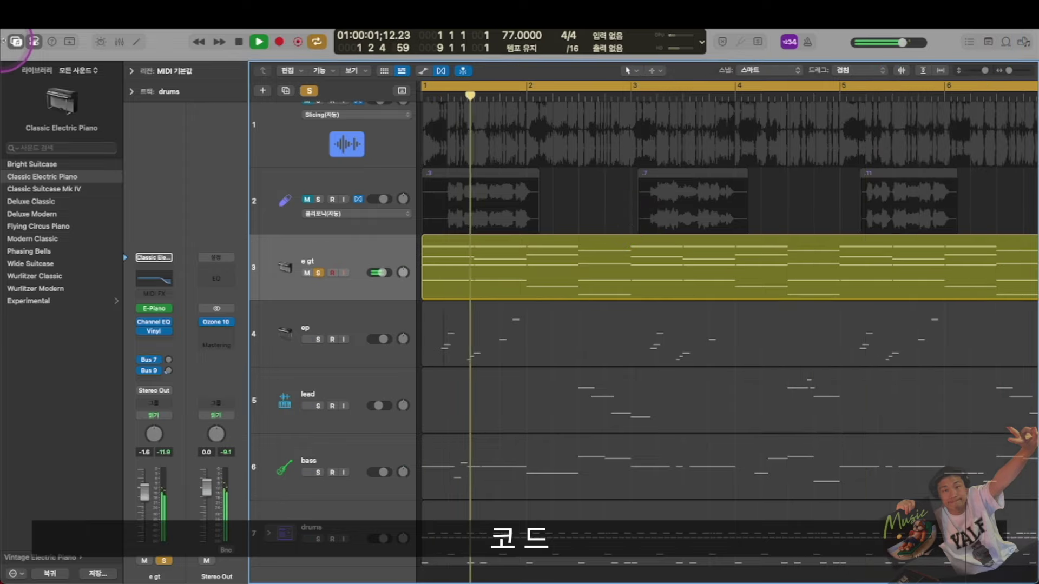
- Hide the library, listen to the e gt chords through bar 8, and turn off cycle mode
{"action": "left_click", "coordinate": [16, 41]}
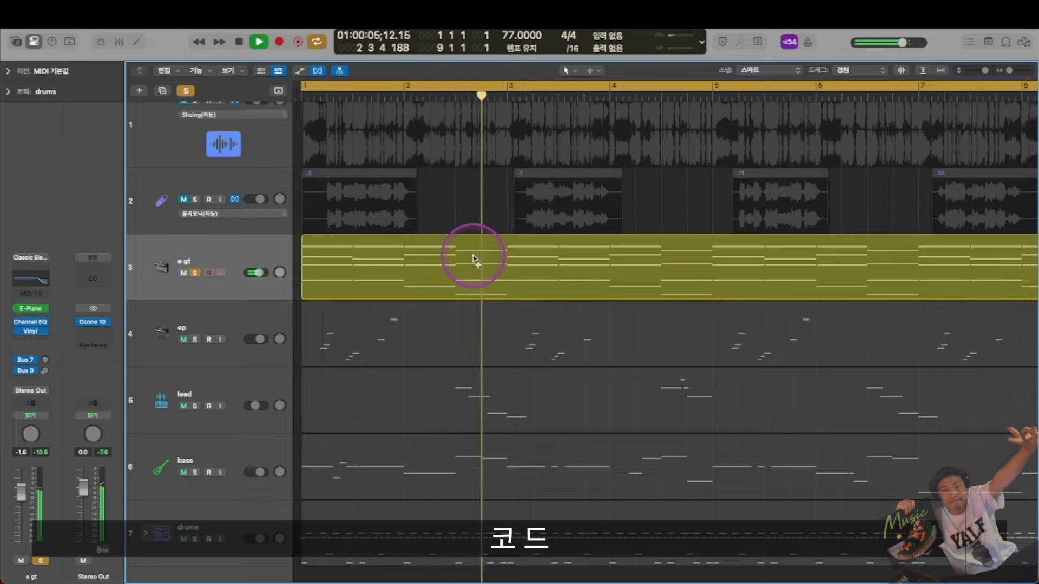
{"action": "key", "text": "z"}
{"action": "scroll", "coordinate": [695, 287], "scroll_direction": "down", "scroll_amount": 2}
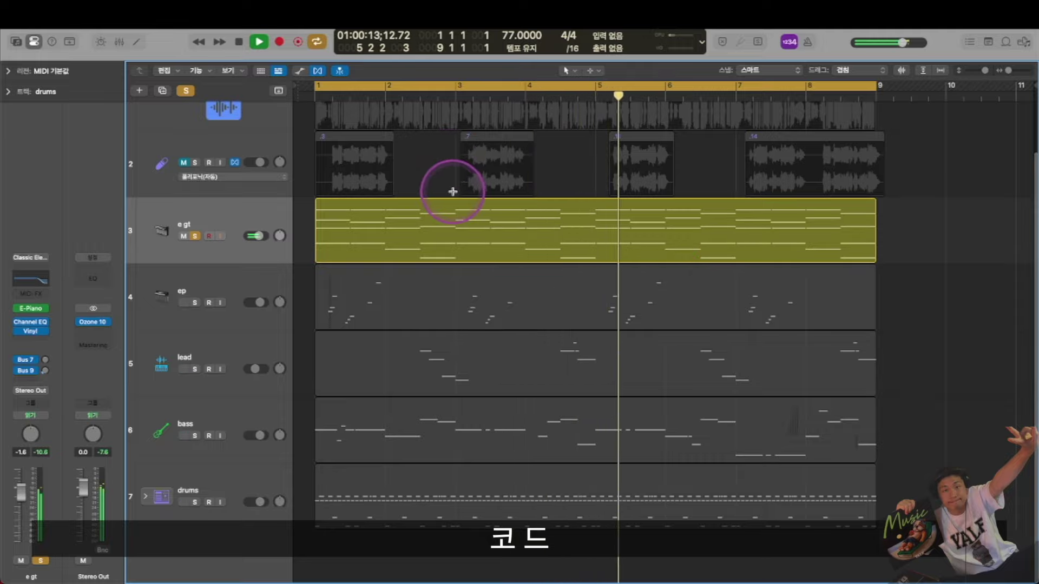
{"action": "scroll", "coordinate": [479, 208], "scroll_direction": "up", "scroll_amount": 3}
{"action": "scroll", "coordinate": [478, 206], "scroll_direction": "up", "scroll_amount": 1}
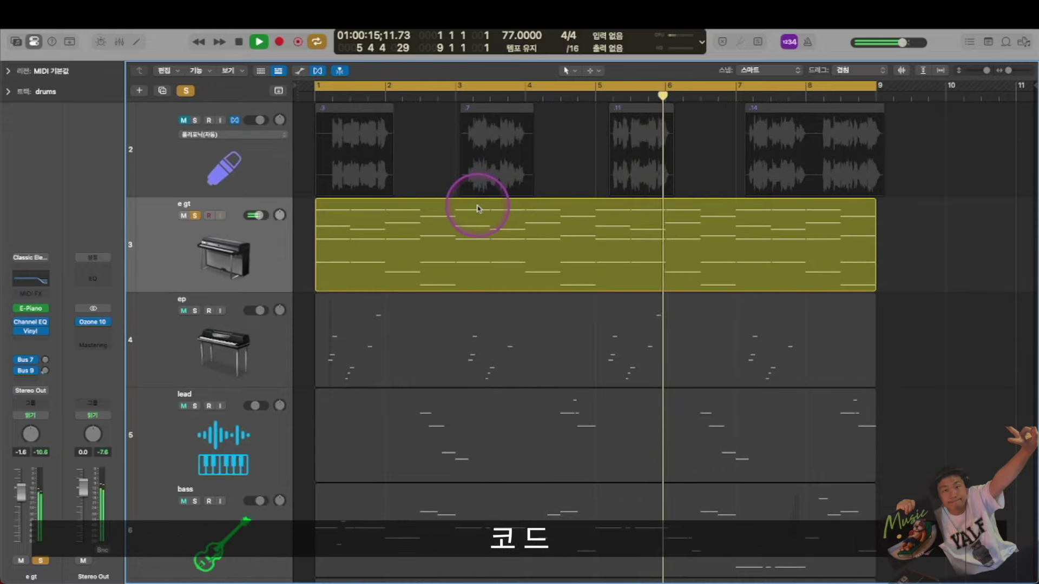
{"action": "scroll", "coordinate": [477, 207], "scroll_direction": "down", "scroll_amount": 3}
{"action": "key", "text": "super+Up"}
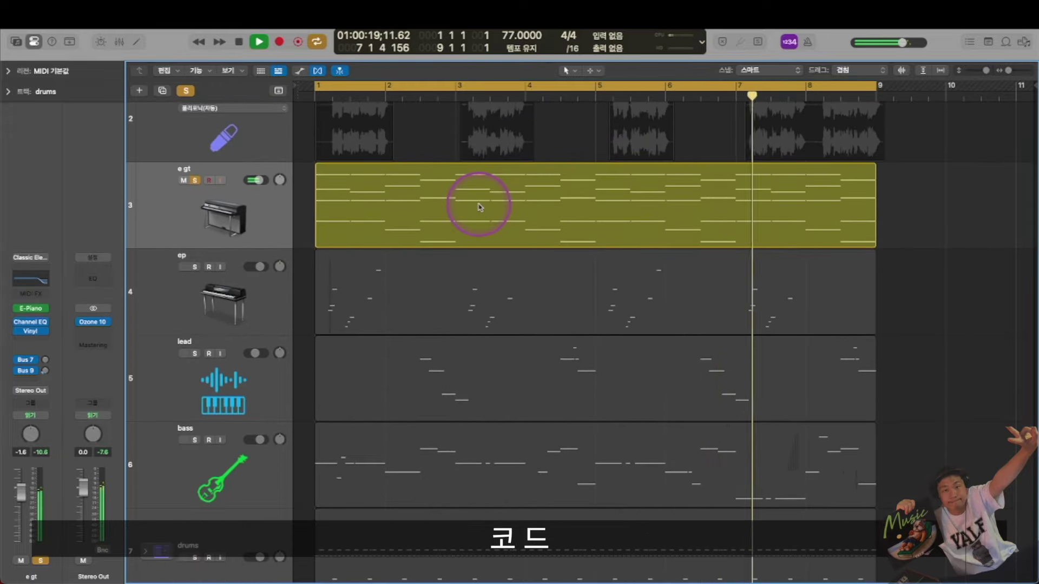
{"action": "key", "text": "c"}
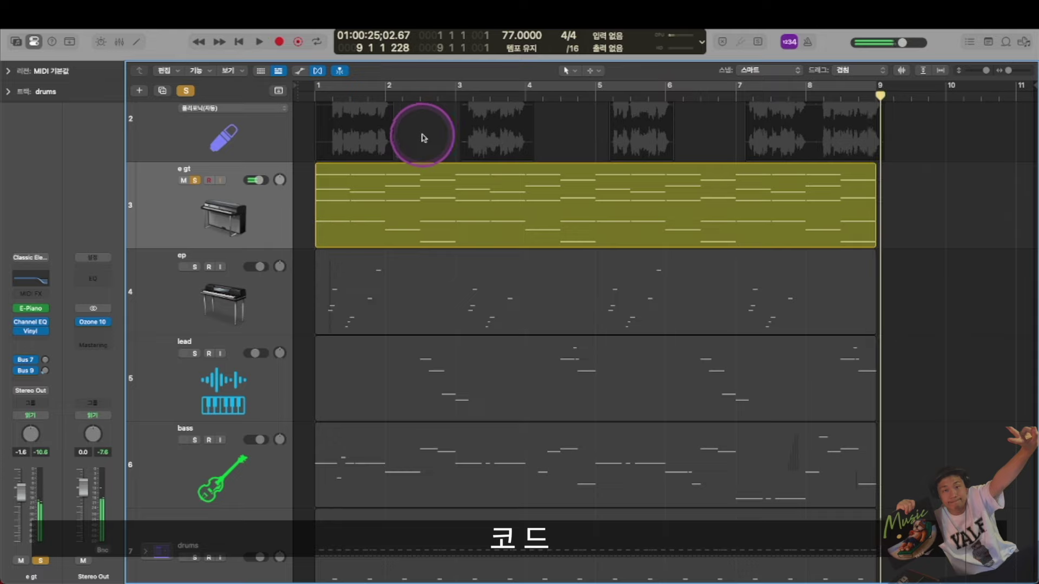
{"action": "key", "text": "super+Up"}
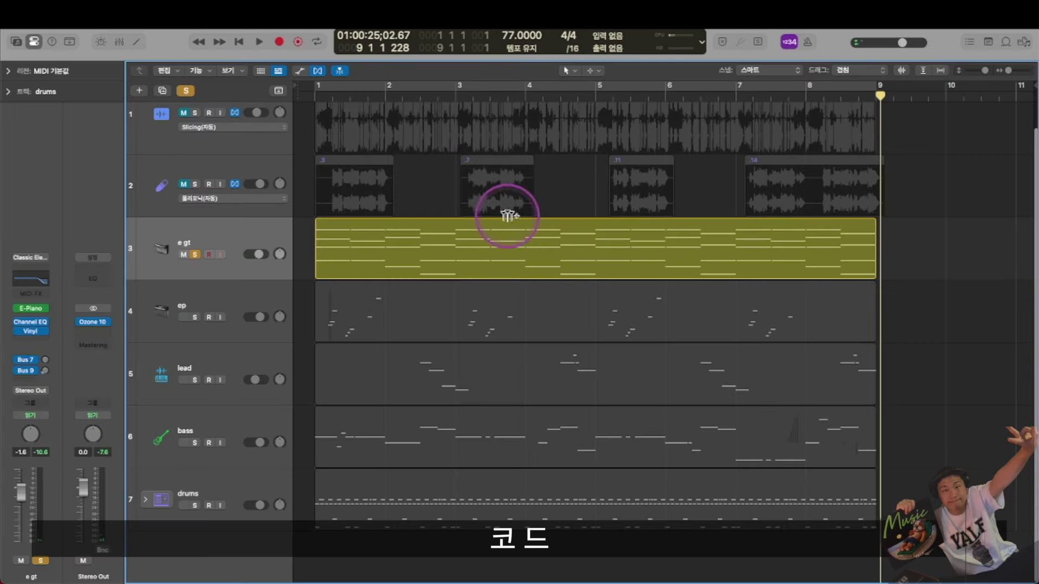
- Add the ep track to the solo, return the playhead to bar 1, and move ep above the e gt track
{"action": "left_click", "coordinate": [195, 321]}
{"action": "left_click", "coordinate": [243, 299]}
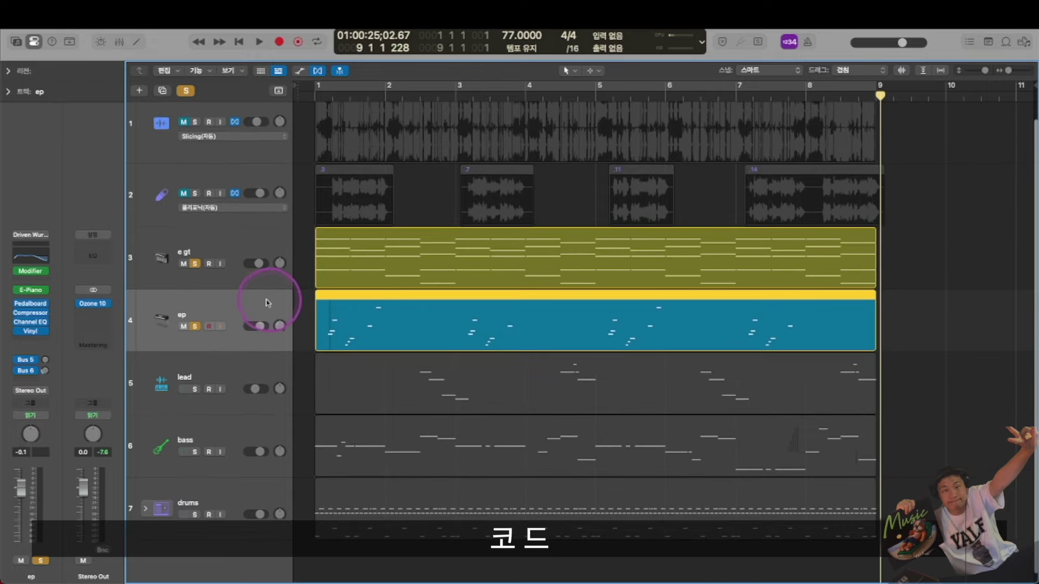
{"action": "left_click", "coordinate": [333, 88]}
{"action": "left_click_drag", "start_coordinate": [258, 313], "coordinate": [233, 221]}
- Widen the library to examine where the ep track's Driven Wurlie patch sits under Vintage Electric Piano, and close it
{"action": "left_click", "coordinate": [17, 42]}
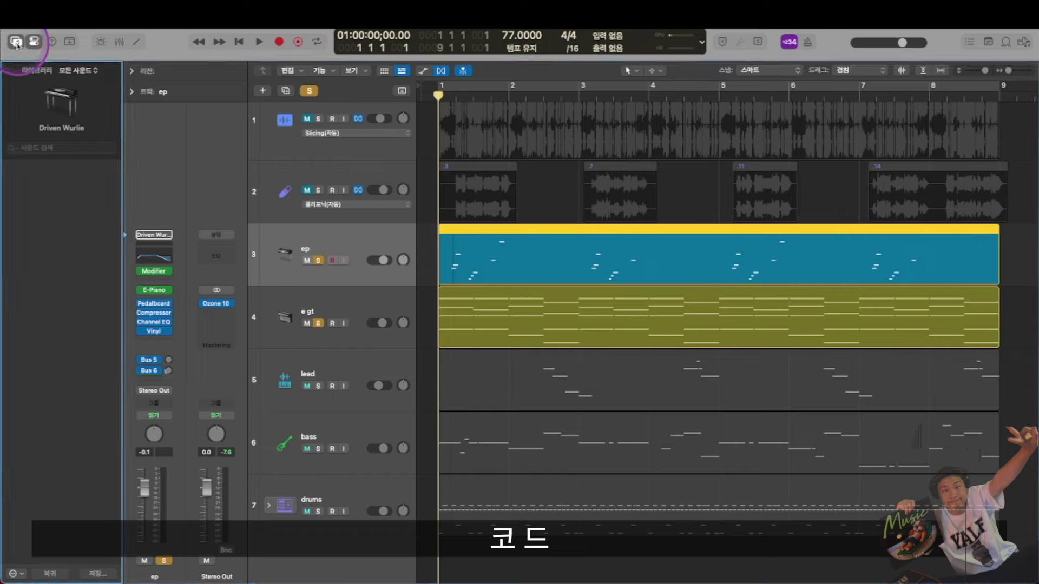
{"action": "left_click", "coordinate": [60, 244]}
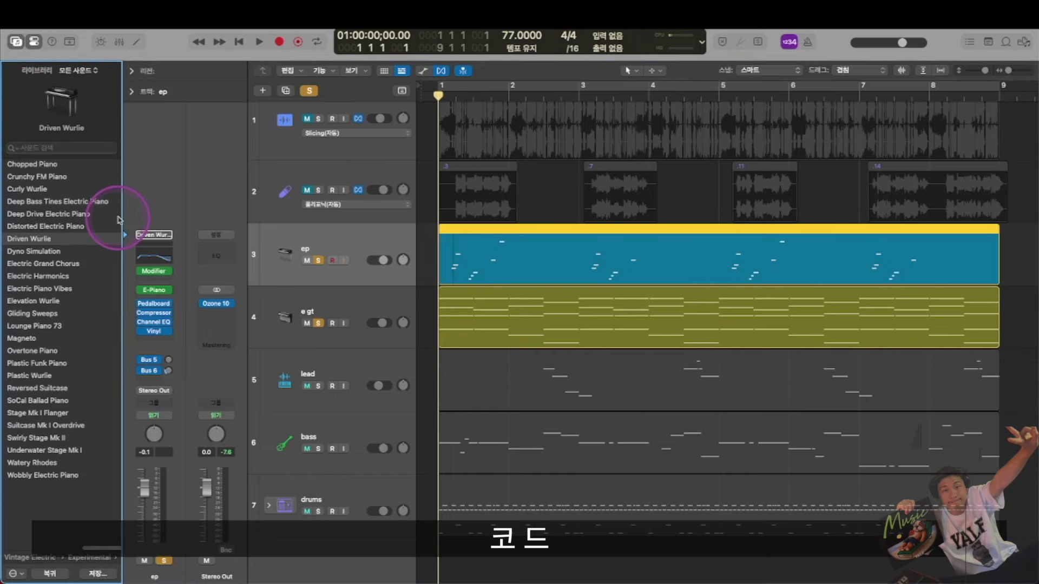
{"action": "left_click_drag", "start_coordinate": [124, 213], "coordinate": [225, 213]}
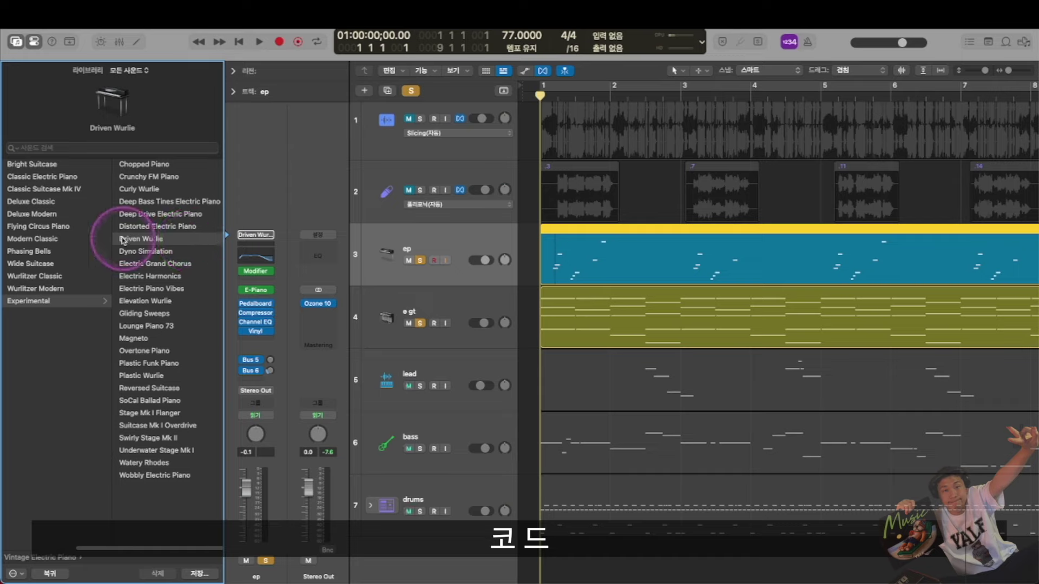
{"action": "scroll", "coordinate": [122, 239], "scroll_direction": "left", "scroll_amount": 3}
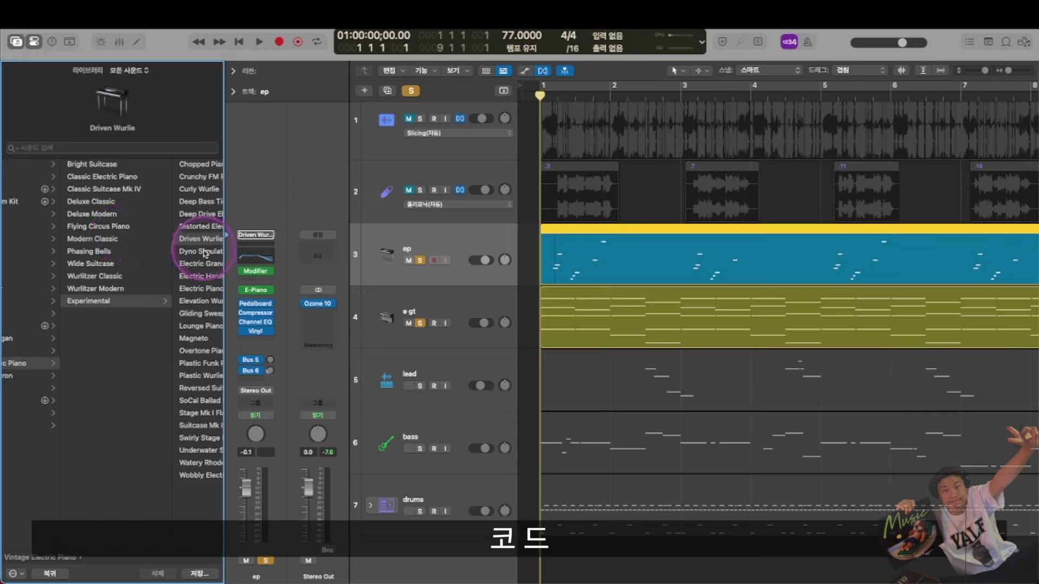
{"action": "scroll", "coordinate": [84, 309], "scroll_direction": "left", "scroll_amount": 2}
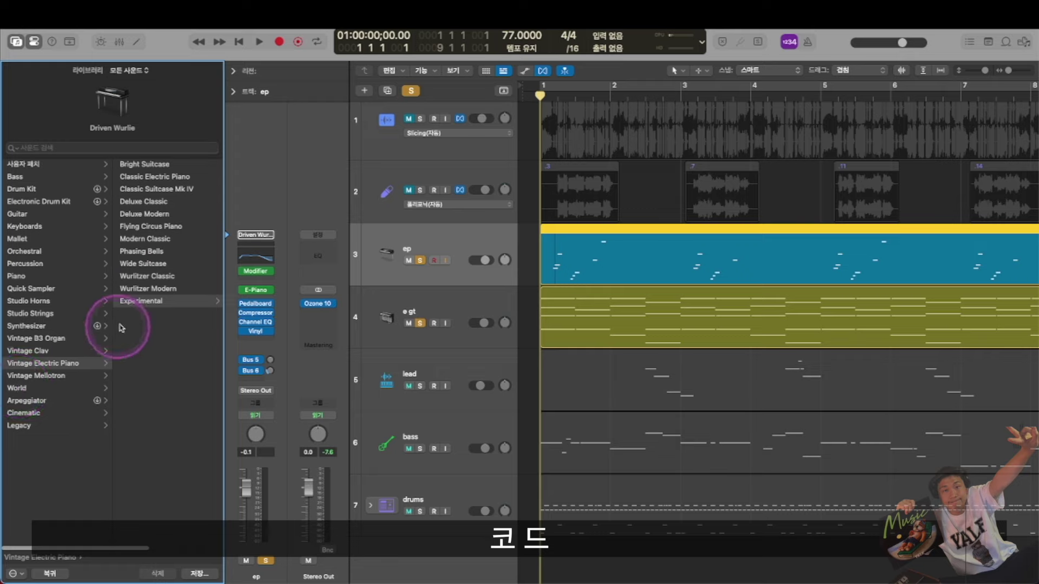
{"action": "scroll", "coordinate": [139, 302], "scroll_direction": "right", "scroll_amount": 2}
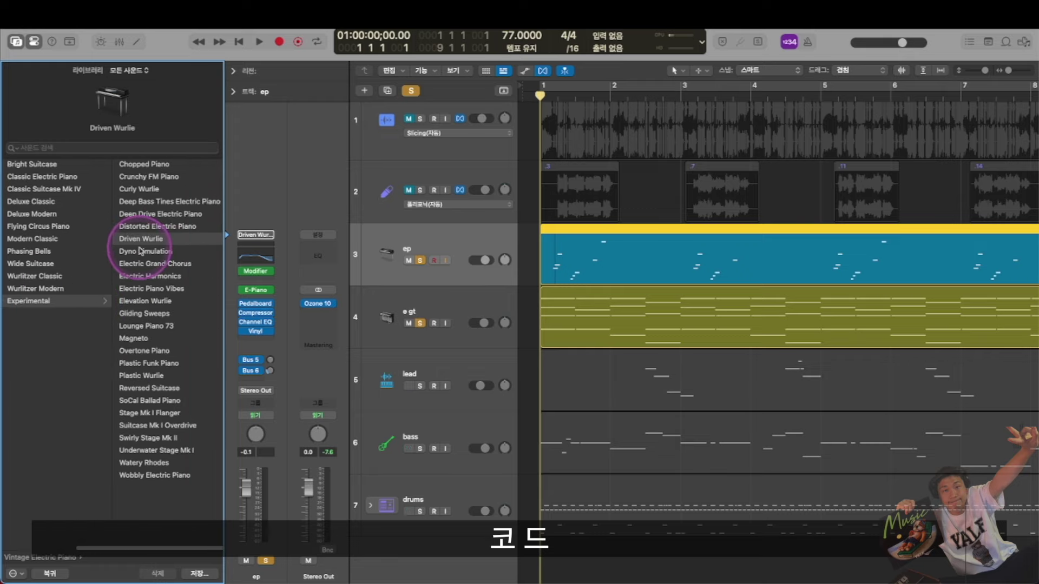
{"action": "left_click", "coordinate": [16, 42]}
- Play the soloed ep and e gt tracks together from bar 1 through most of bar 8
{"action": "left_click", "coordinate": [412, 199]}
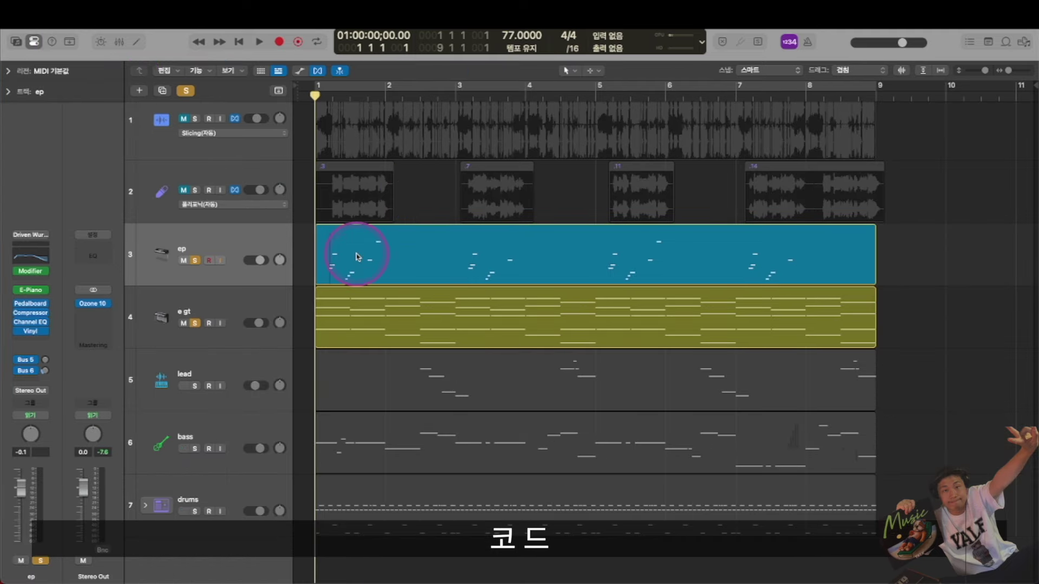
{"action": "scroll", "coordinate": [348, 259], "scroll_direction": "down", "scroll_amount": 1}
{"action": "key", "text": "space"}
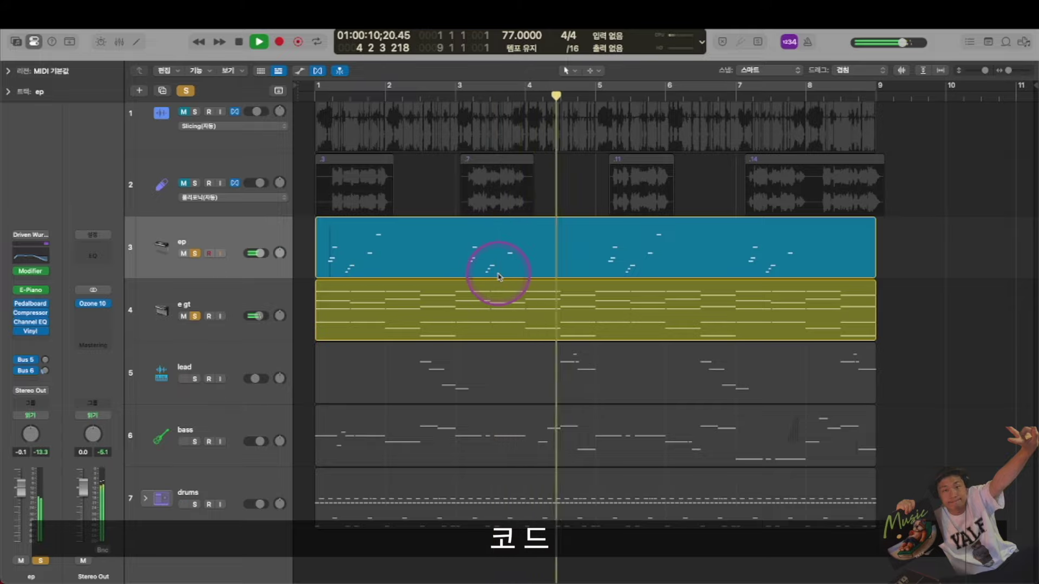
{"action": "scroll", "coordinate": [498, 274], "scroll_direction": "down", "scroll_amount": 3}
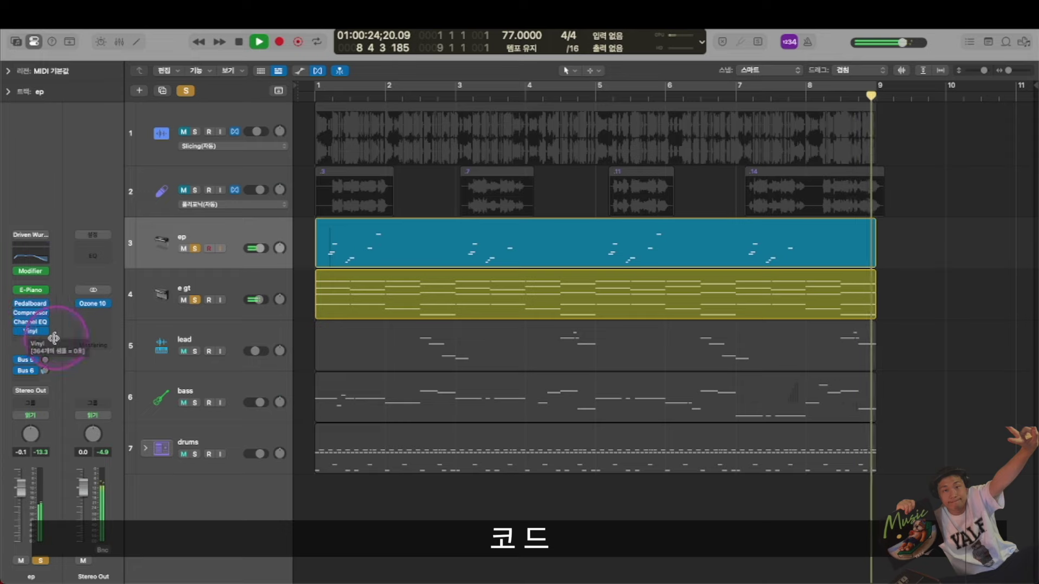
{"action": "key", "text": "space"}
- Inspect the Vinyl effect and Channel EQ settings on the ep track, closing each plug-in window
{"action": "left_click", "coordinate": [30, 332]}
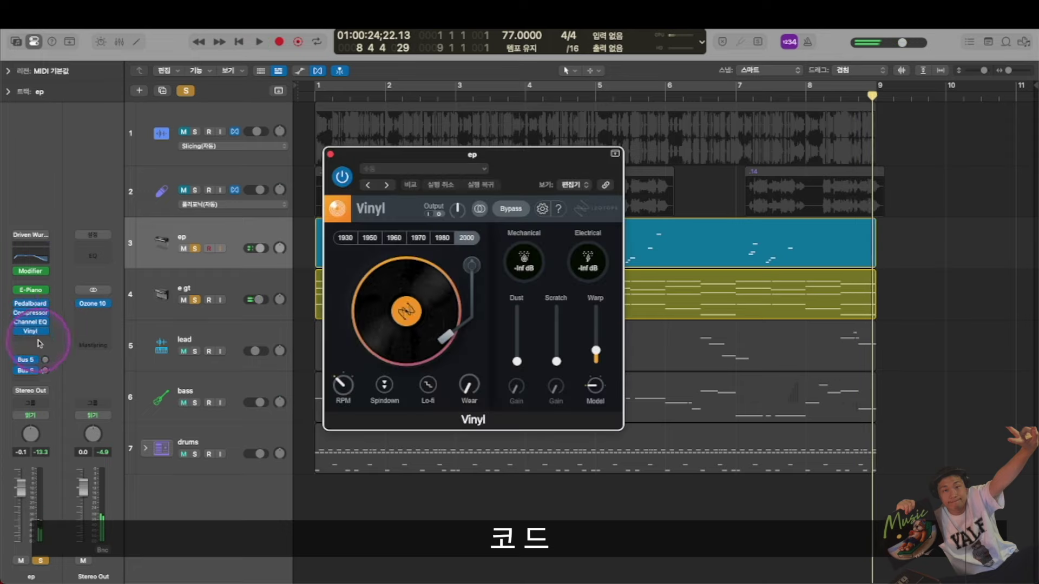
{"action": "left_click", "coordinate": [330, 154]}
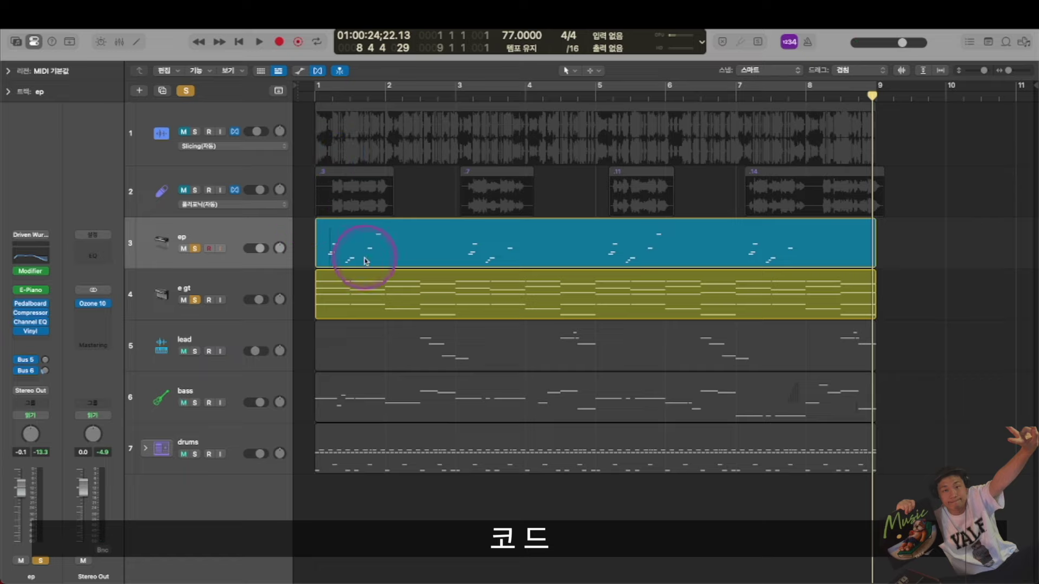
{"action": "left_click", "coordinate": [33, 256]}
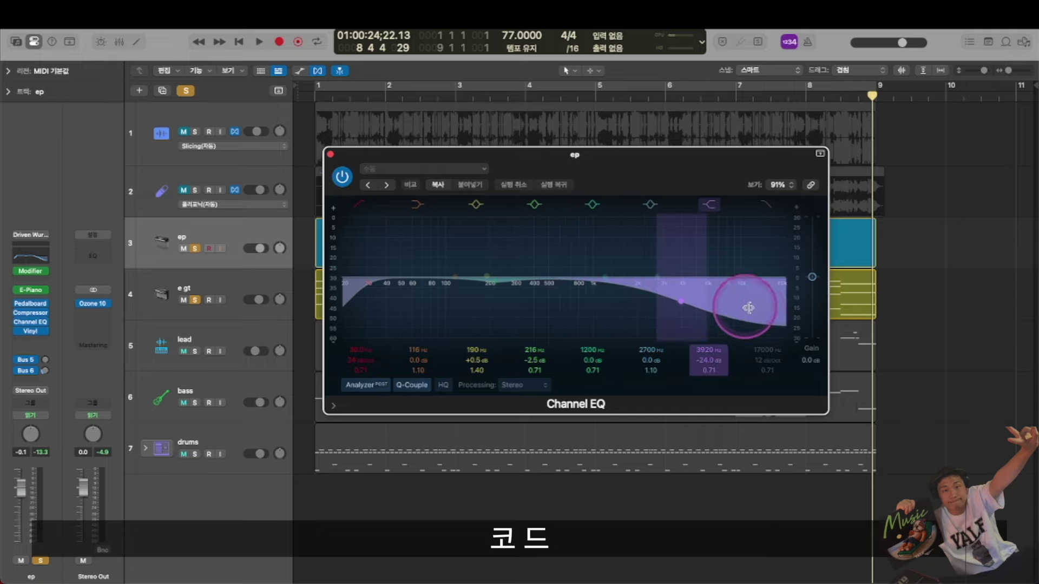
{"action": "left_click", "coordinate": [329, 154]}
- Solo only the lead track and open its Sampler instrument for inspection
{"action": "scroll", "coordinate": [425, 240], "scroll_direction": "down", "scroll_amount": 3}
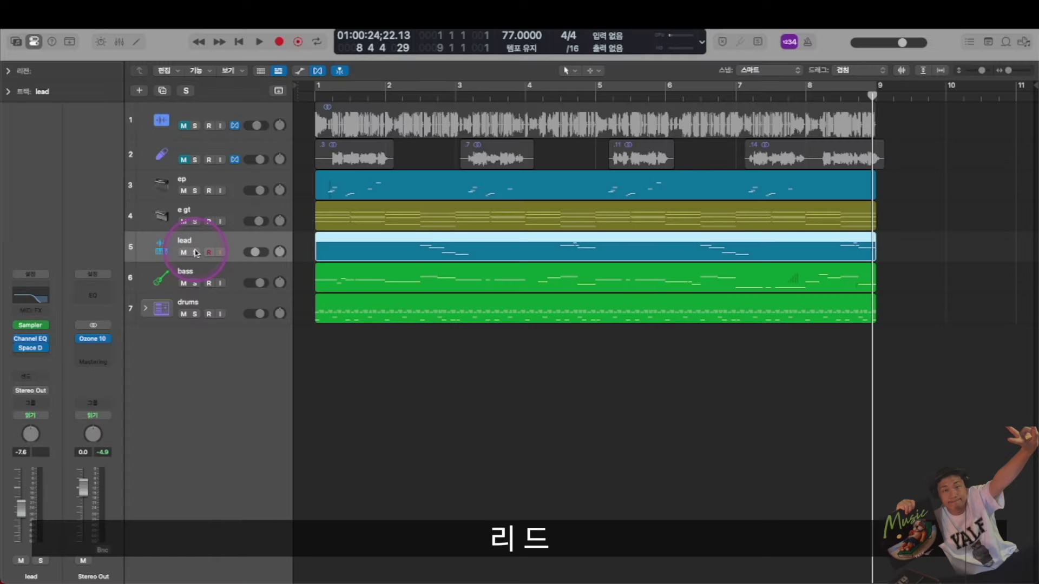
{"action": "left_click", "coordinate": [258, 255]}
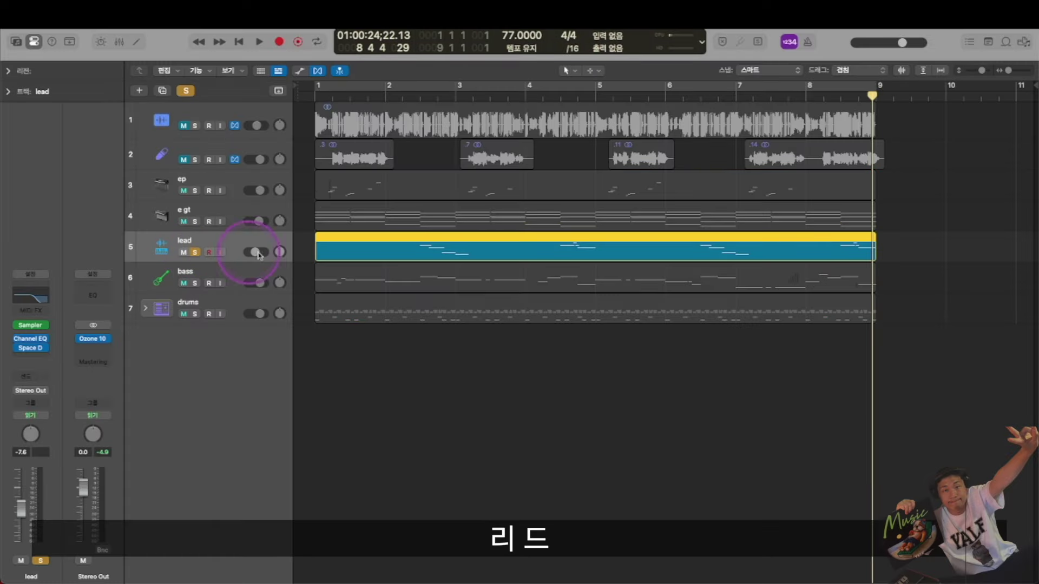
{"action": "left_click", "coordinate": [14, 41]}
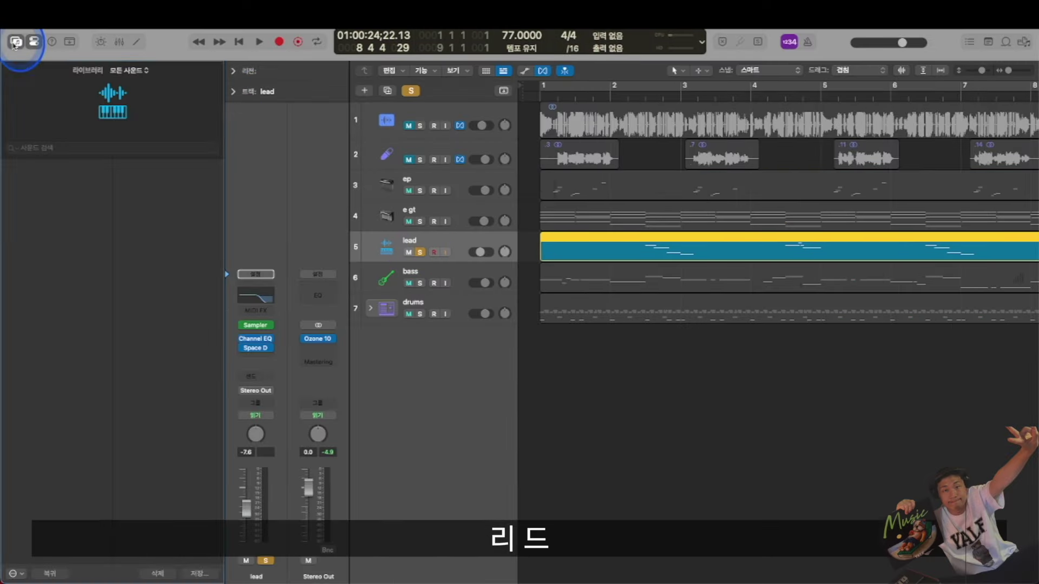
{"action": "left_click", "coordinate": [15, 42]}
{"action": "left_click", "coordinate": [201, 238]}
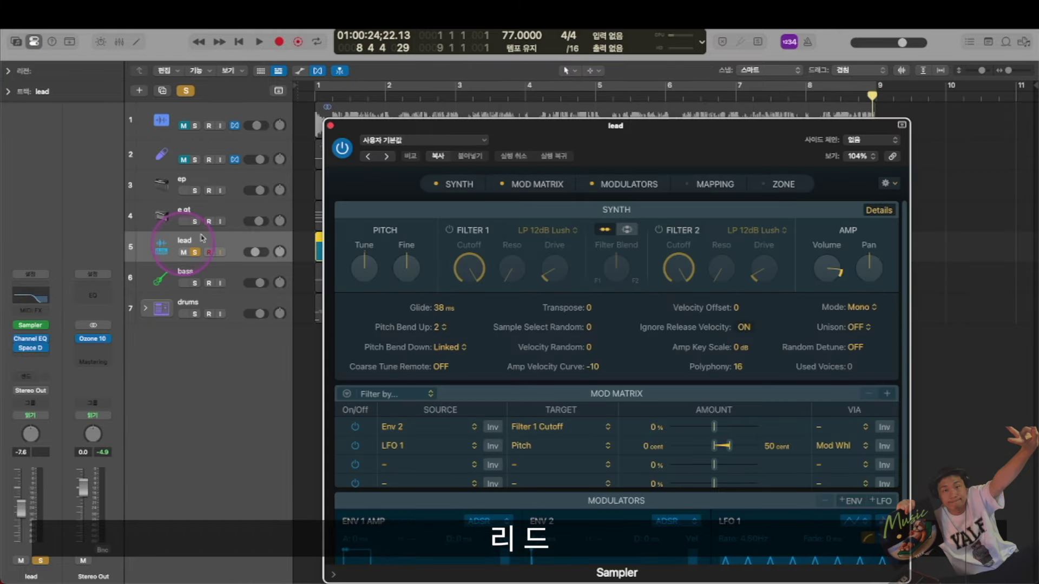
- Open the lead region in the Piano Roll and play the soloed lead from bar 1 to its end at bar 9
{"action": "left_click_drag", "start_coordinate": [795, 143], "coordinate": [703, 39]}
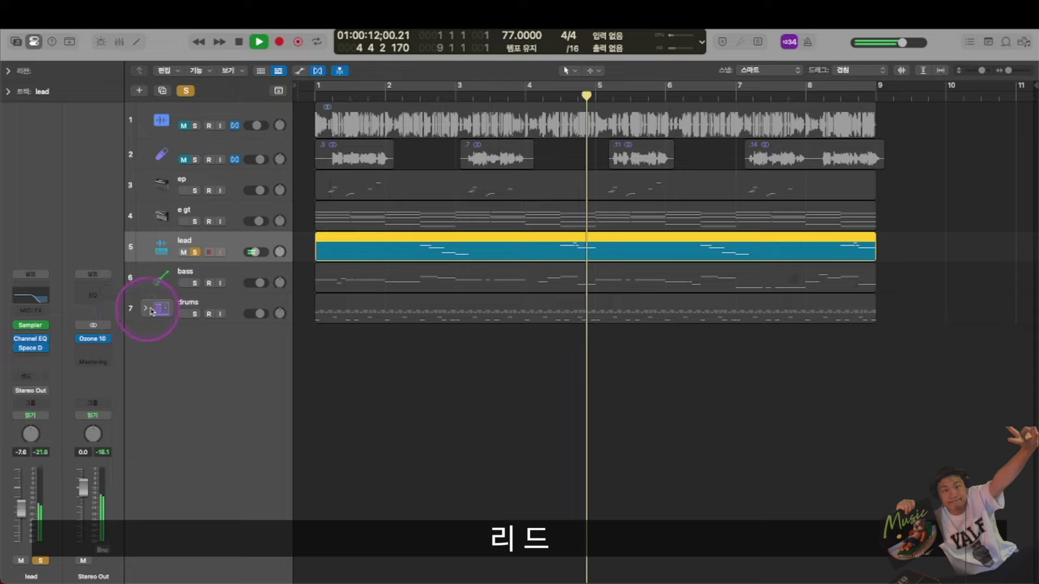
{"action": "scroll", "coordinate": [464, 228], "scroll_direction": "up", "scroll_amount": 3}
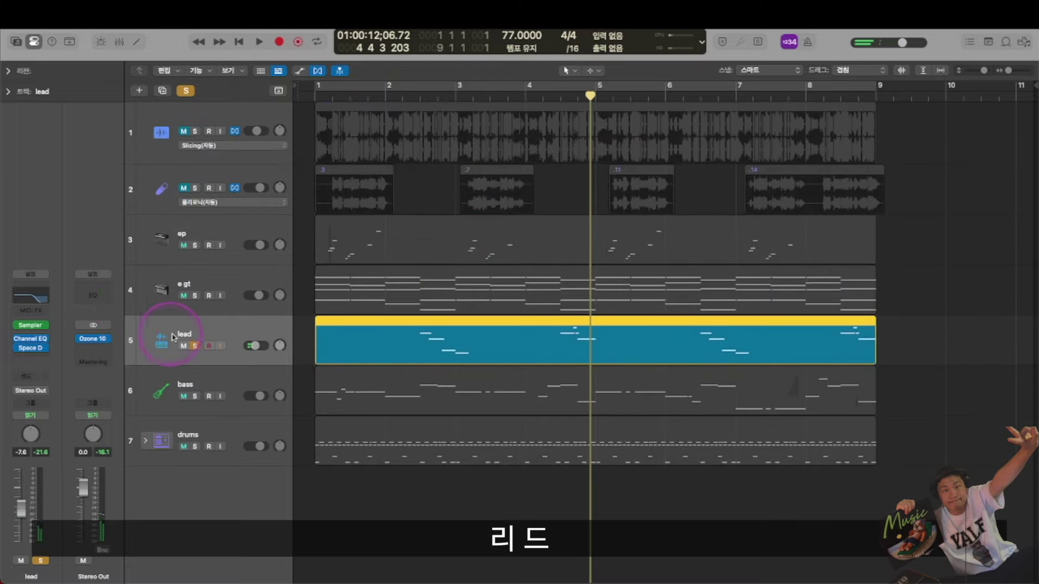
{"action": "double_click", "coordinate": [428, 341]}
{"action": "double_click", "coordinate": [337, 248]}
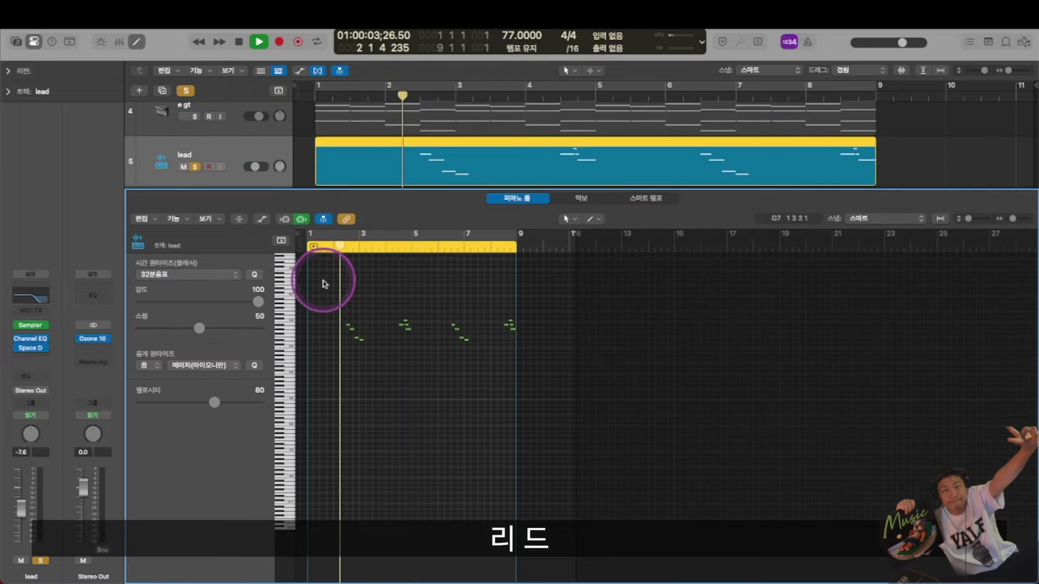
{"action": "scroll", "coordinate": [324, 283], "scroll_direction": "up", "scroll_amount": 4}
{"action": "scroll", "coordinate": [398, 286], "scroll_direction": "up", "scroll_amount": 3}
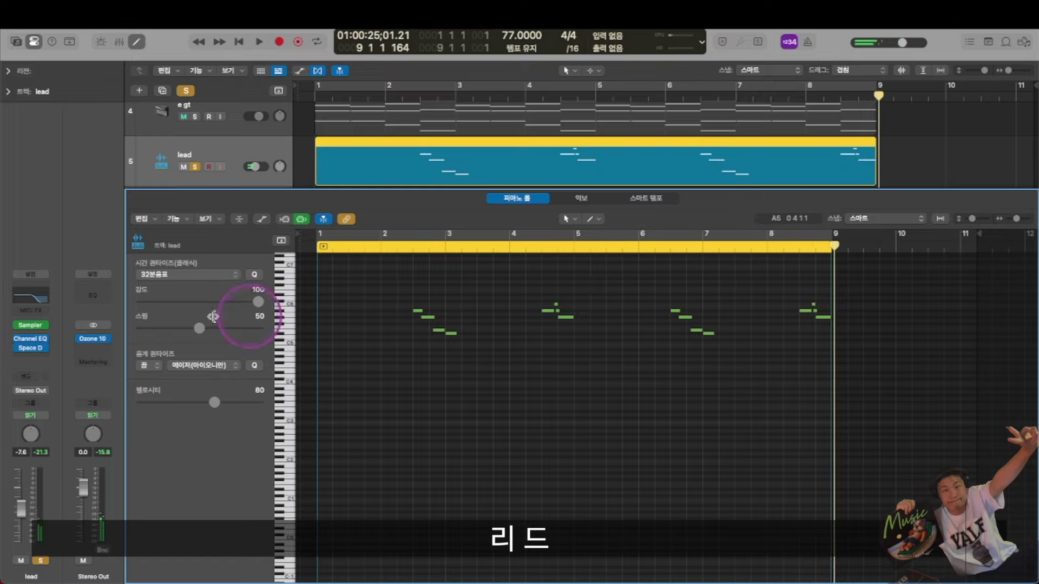
- Inspect the Channel EQ curve and Space Designer reverb settings on the lead track, closing each plug-in window
{"action": "left_click", "coordinate": [34, 292]}
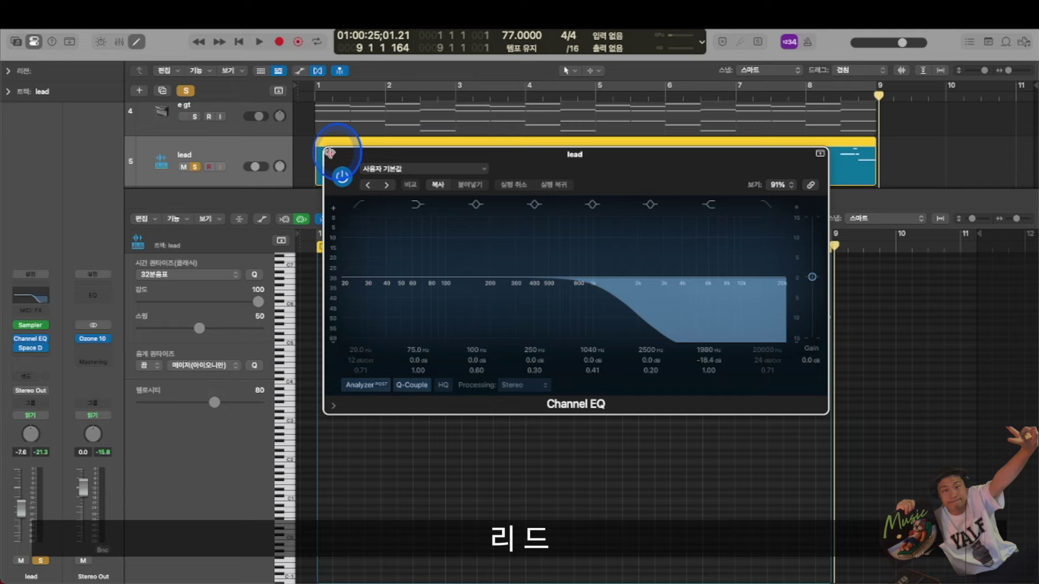
{"action": "left_click", "coordinate": [330, 152]}
{"action": "left_click", "coordinate": [480, 247]}
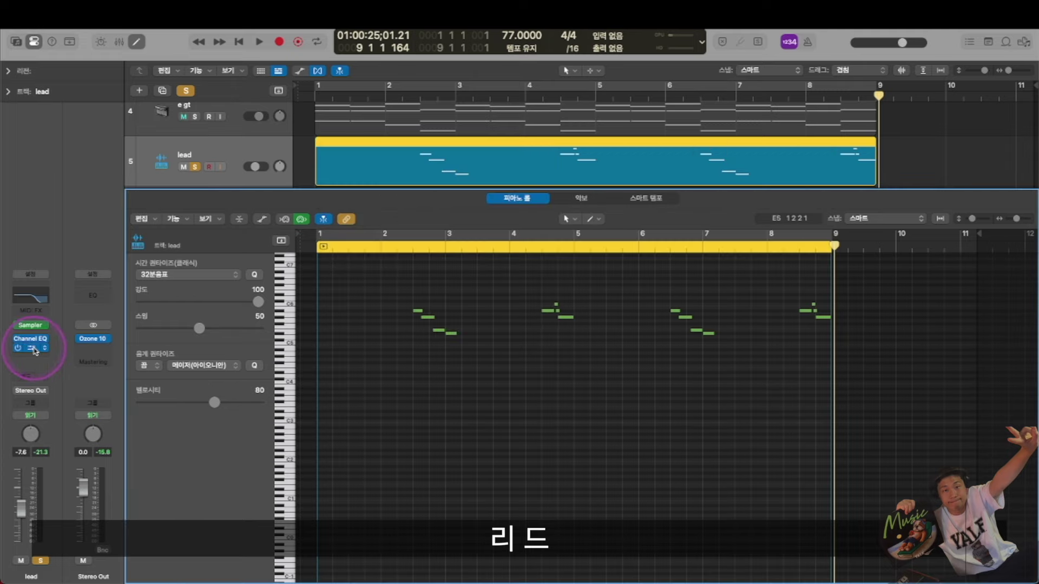
{"action": "left_click", "coordinate": [34, 349]}
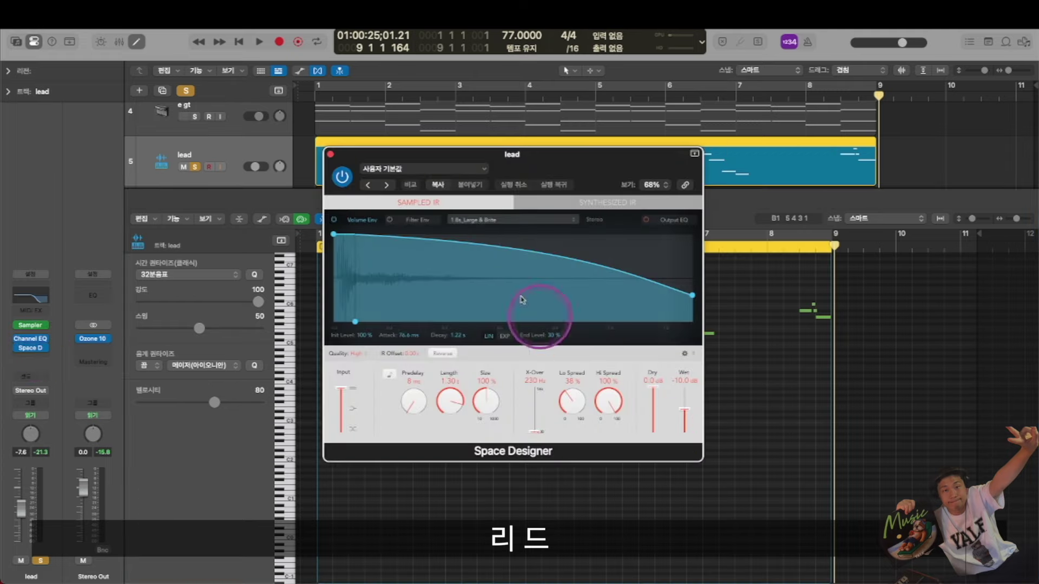
{"action": "left_click", "coordinate": [330, 154]}
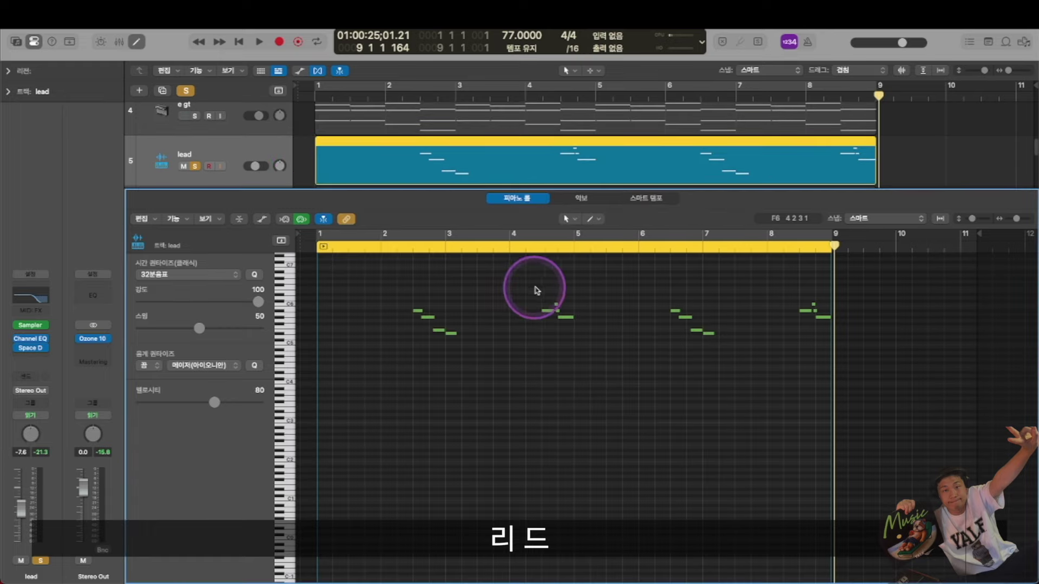
- Close the editor, solo only the bass track, and check its patch in the library
{"action": "key", "text": "e"}
{"action": "key", "text": "s"}
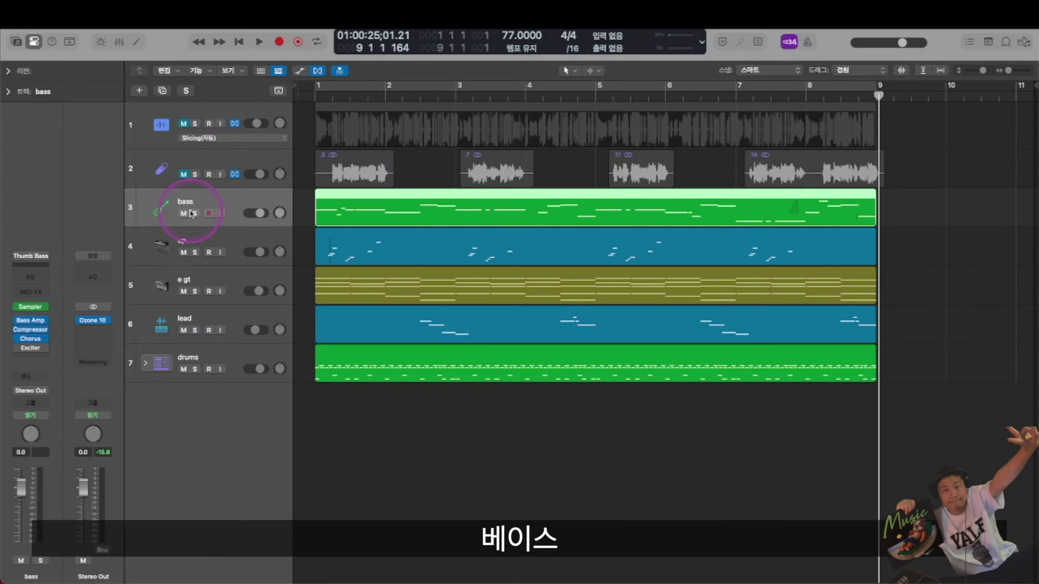
{"action": "left_click", "coordinate": [195, 214]}
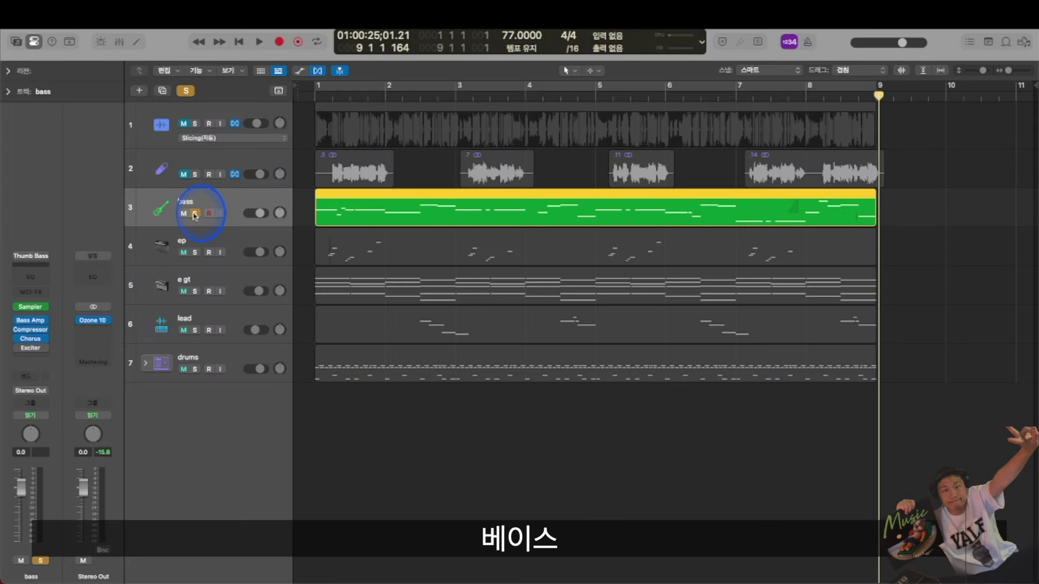
{"action": "left_click", "coordinate": [16, 41]}
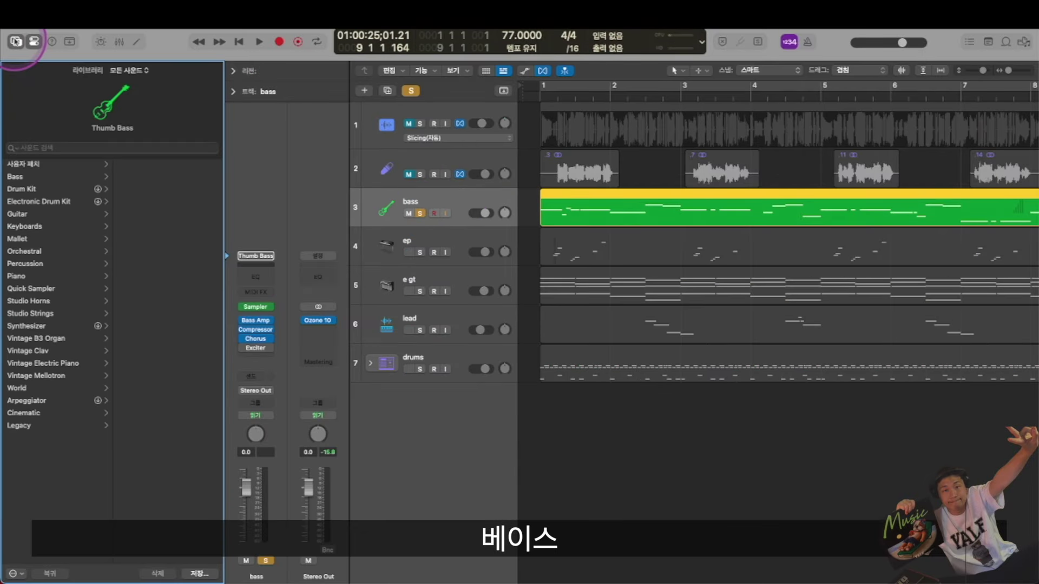
{"action": "left_click", "coordinate": [17, 42]}
- Open the bass region in the Piano Roll with its notes deselected and set the playhead to bar 1
{"action": "scroll", "coordinate": [409, 259], "scroll_direction": "up", "scroll_amount": 3}
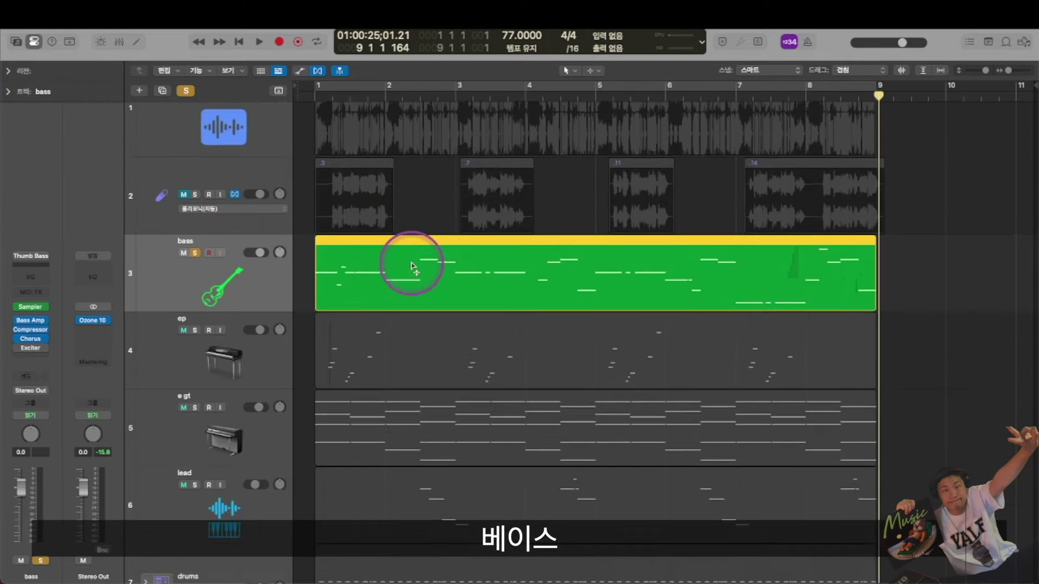
{"action": "left_click", "coordinate": [430, 217]}
{"action": "double_click", "coordinate": [437, 252]}
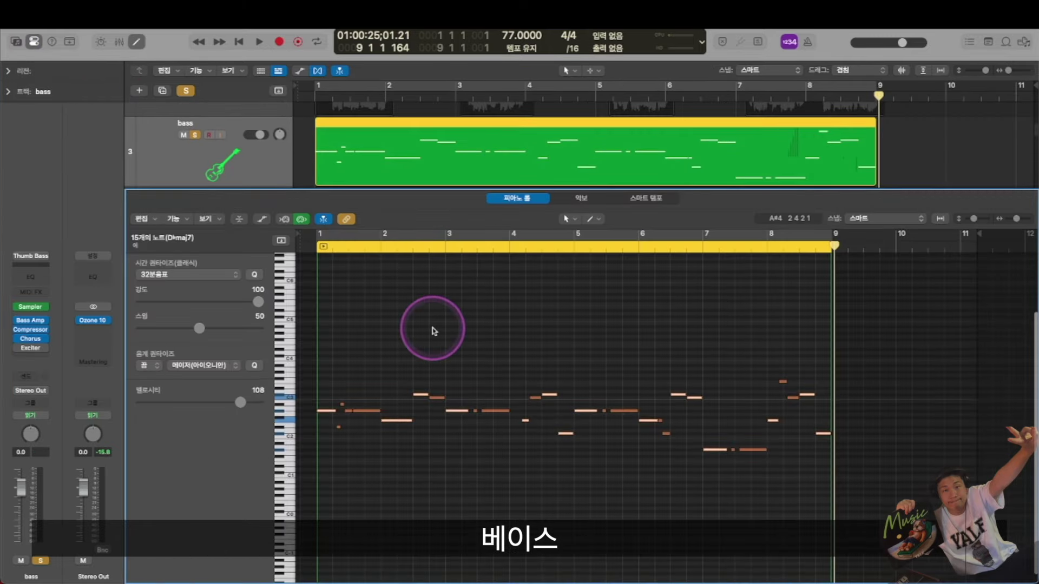
{"action": "left_click", "coordinate": [433, 329]}
{"action": "left_click", "coordinate": [319, 249]}
{"action": "scroll", "coordinate": [319, 255], "scroll_direction": "up", "scroll_amount": 1}
{"action": "key", "text": "super+Up"}
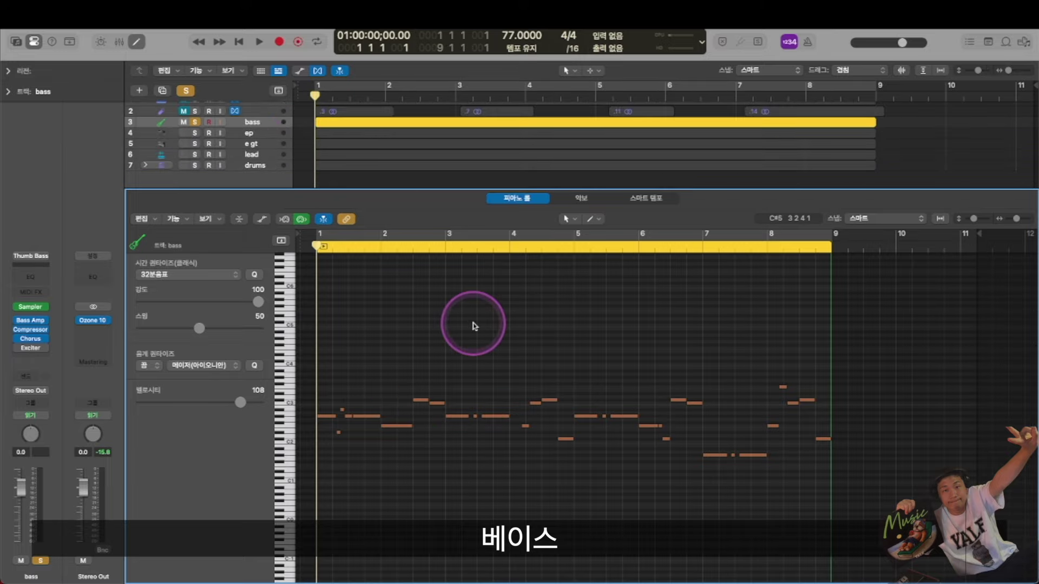
- Play the soloed bass line to bar 9, enlarging the Piano Roll area so all its notes can be followed
{"action": "key", "text": "space"}
{"action": "scroll", "coordinate": [479, 331], "scroll_direction": "down", "scroll_amount": 1}
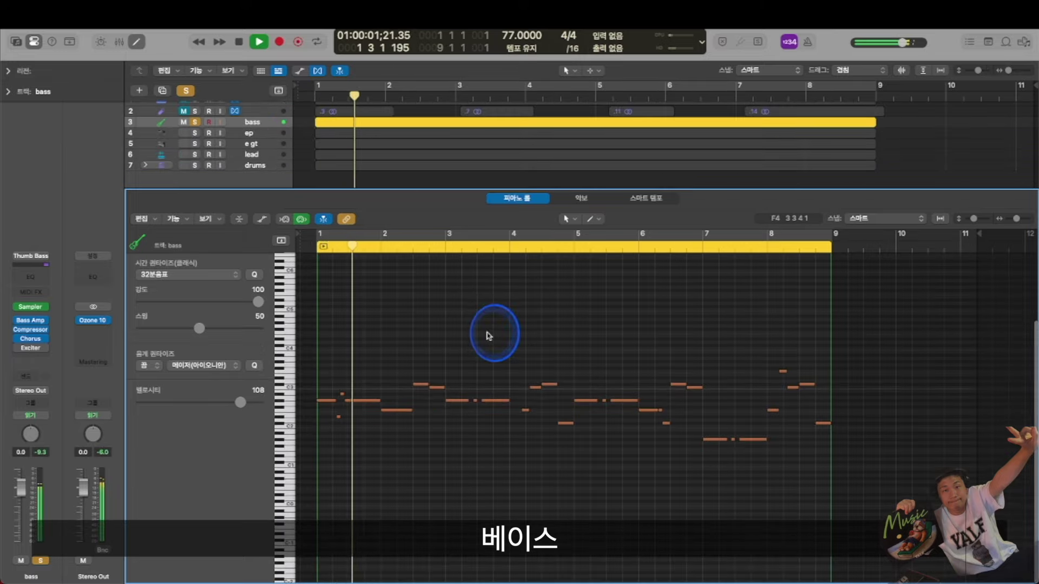
{"action": "key", "text": "z"}
{"action": "scroll", "coordinate": [517, 335], "scroll_direction": "down", "scroll_amount": 3}
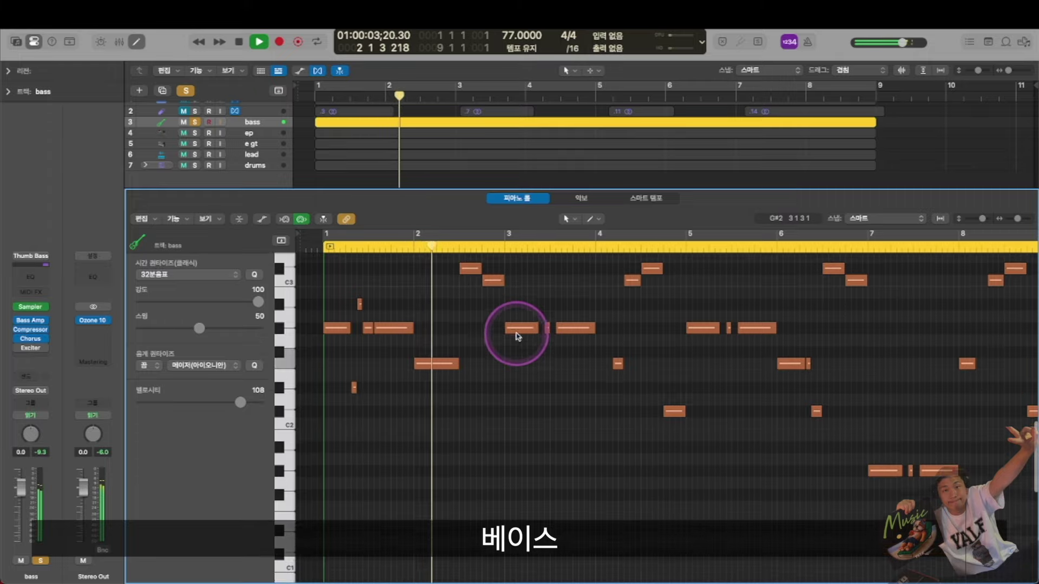
{"action": "scroll", "coordinate": [516, 336], "scroll_direction": "up", "scroll_amount": 1}
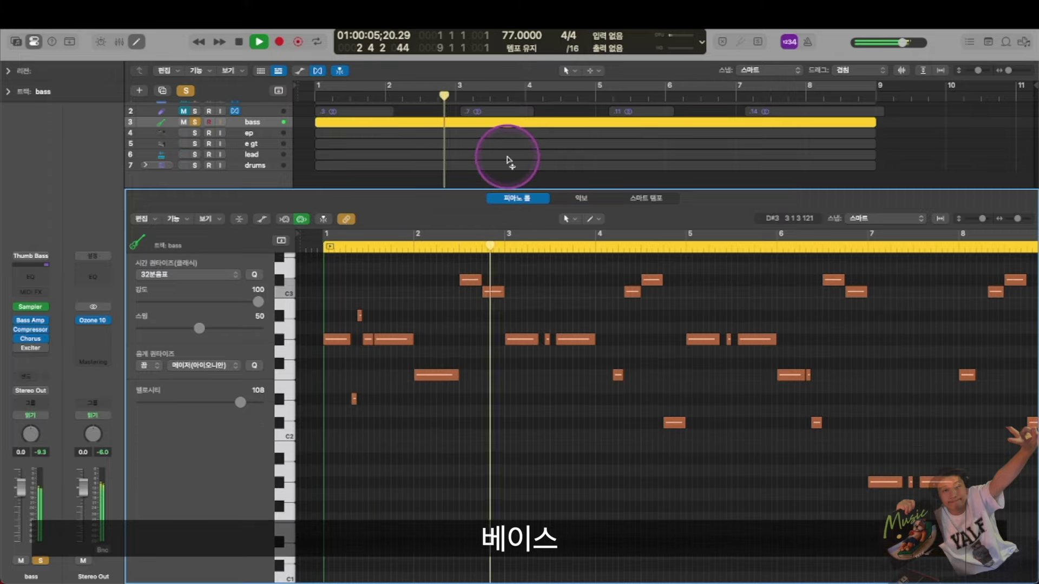
{"action": "left_click_drag", "start_coordinate": [507, 188], "coordinate": [506, 129]}
{"action": "key", "text": "super+Left"}
{"action": "key", "text": "super+Left"}
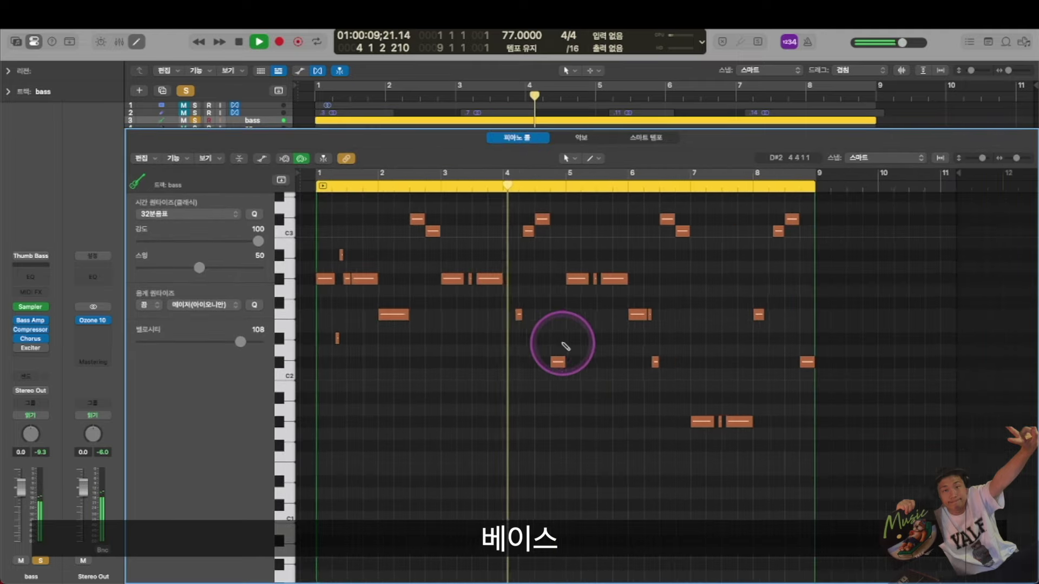
{"action": "key", "text": "super+Left"}
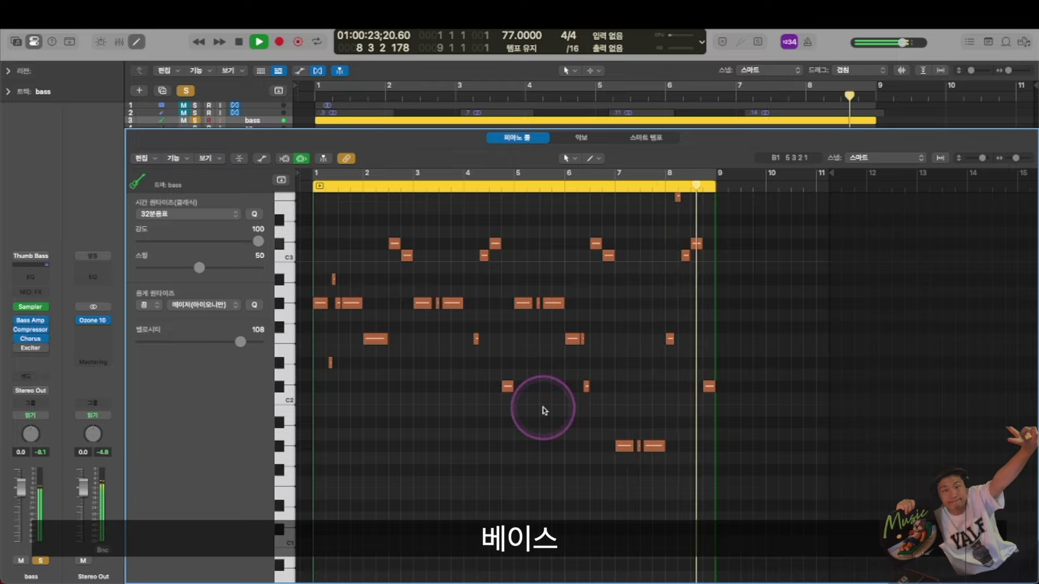
{"action": "key", "text": "space"}
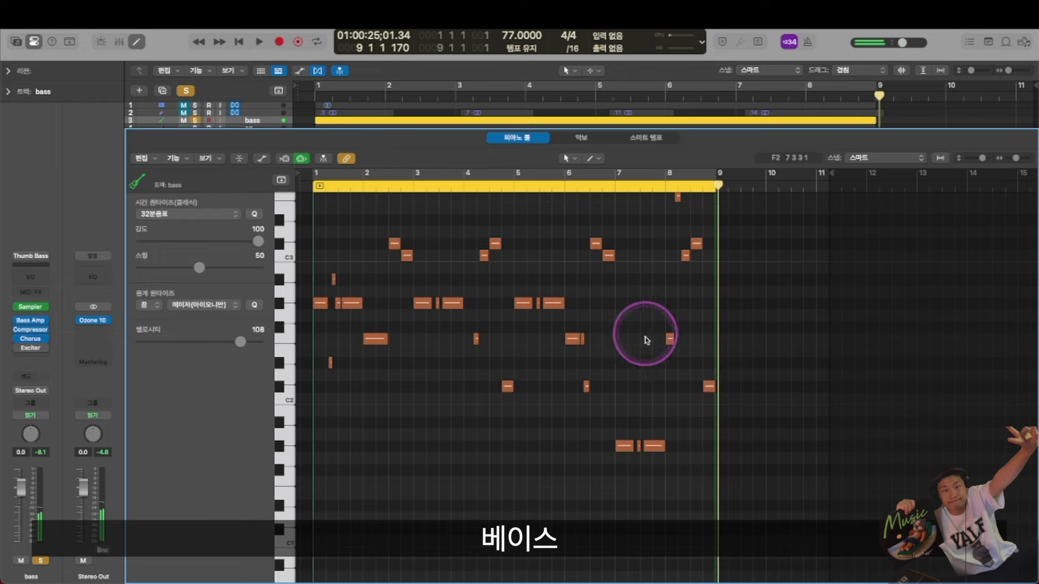
- Display the bass region's channel 1 pitch bend data in the Piano Roll's automation lane for inspection
{"action": "key", "text": "a"}
{"action": "left_click", "coordinate": [204, 430]}
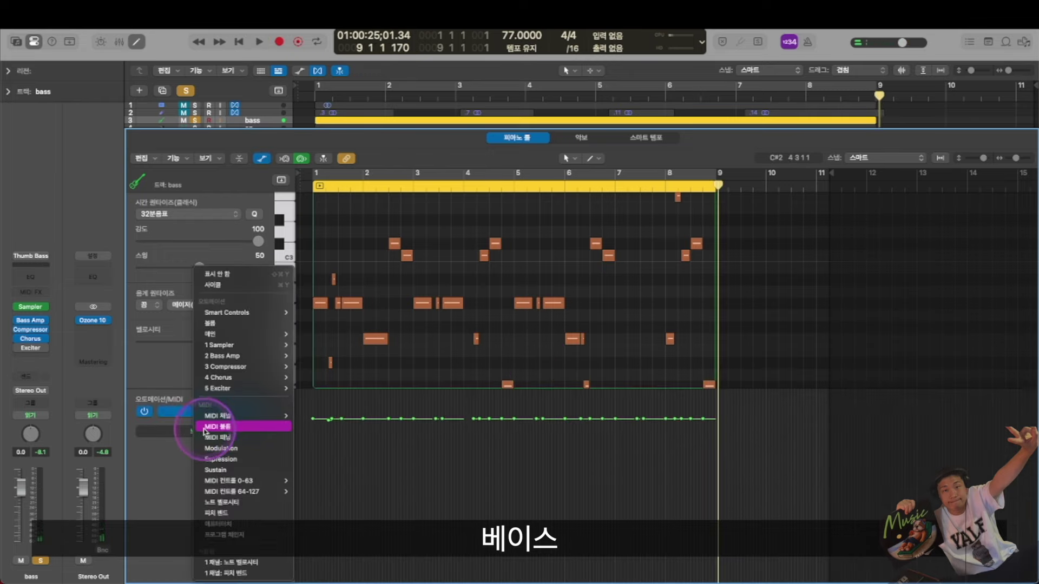
{"action": "left_click", "coordinate": [240, 565]}
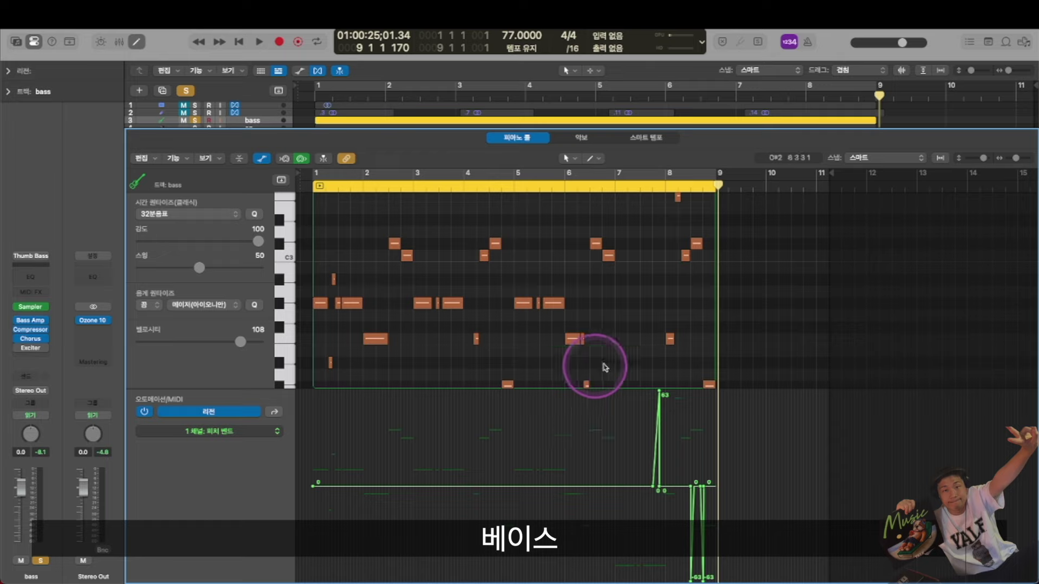
{"action": "key", "text": "super+Up"}
{"action": "key", "text": "super+Up"}
{"action": "key", "text": "super+Up"}
{"action": "key", "text": "super+Up"}
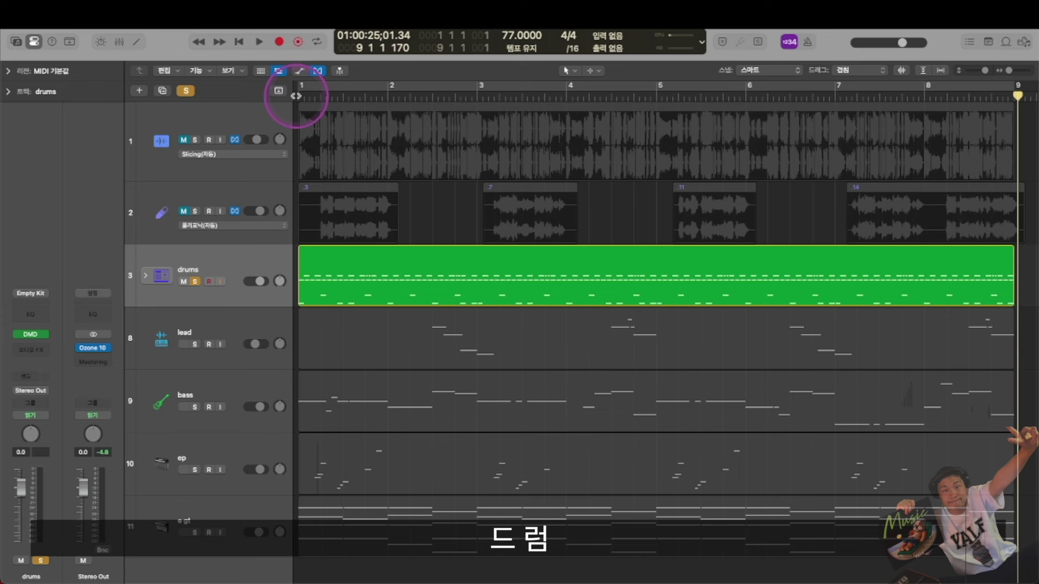
- Return the playhead to bar 1 and open the drums region in the Piano Roll to examine its drum pattern
{"action": "left_click", "coordinate": [298, 95]}
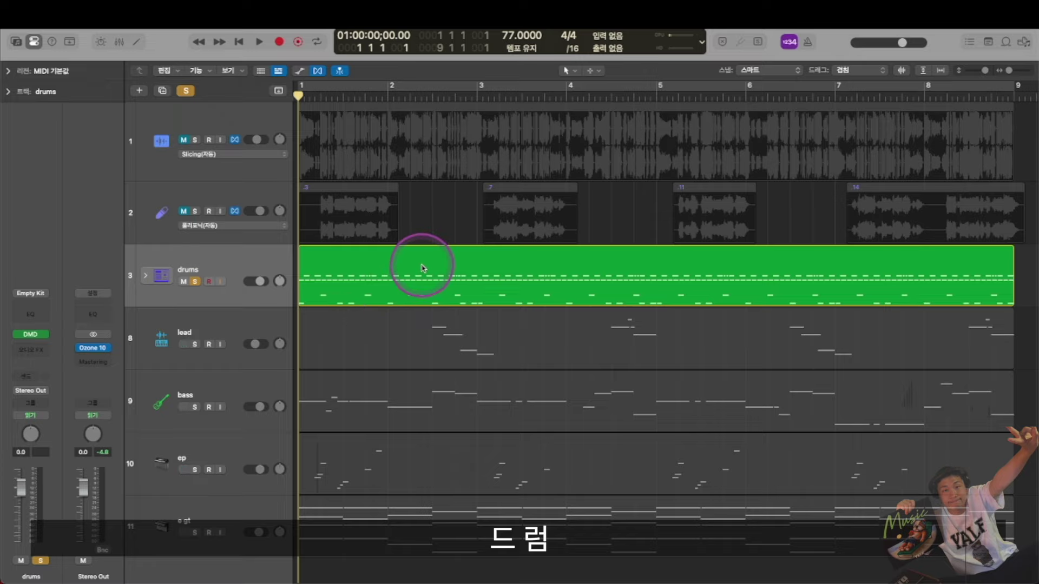
{"action": "scroll", "coordinate": [429, 269], "scroll_direction": "up", "scroll_amount": 2}
{"action": "scroll", "coordinate": [448, 301], "scroll_direction": "down", "scroll_amount": 3}
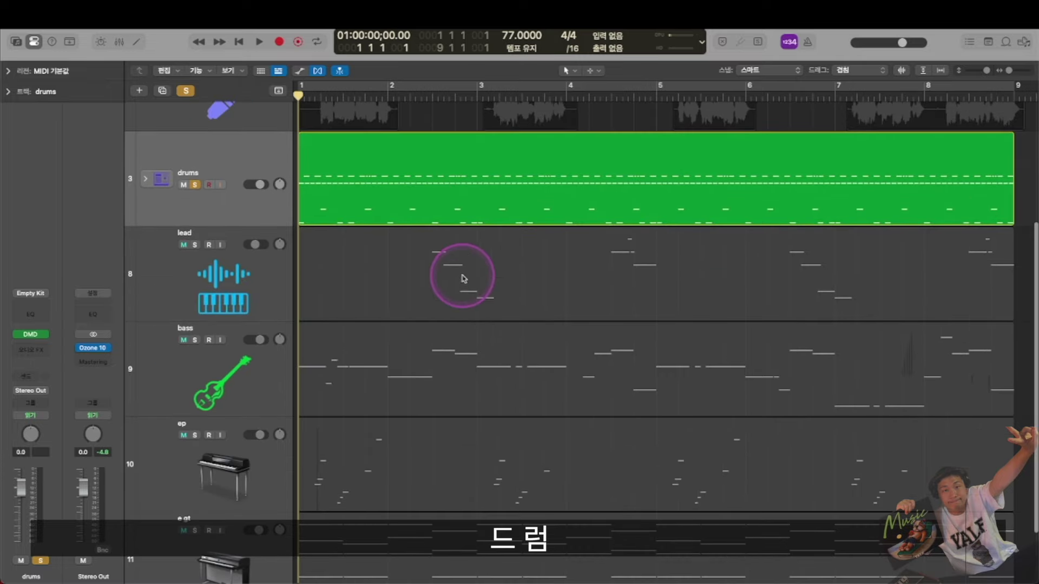
{"action": "double_click", "coordinate": [476, 170]}
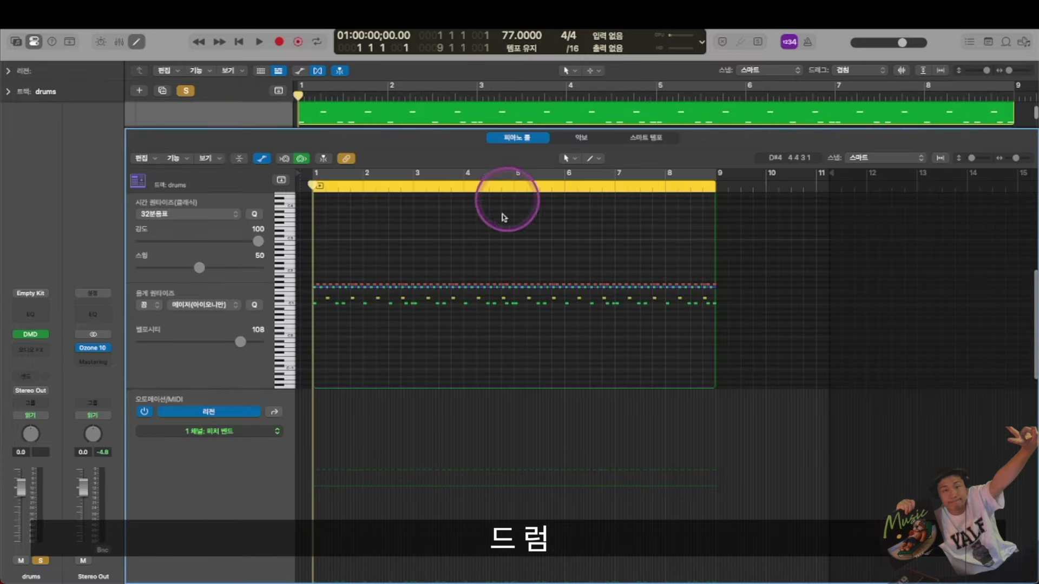
{"action": "key", "text": "z"}
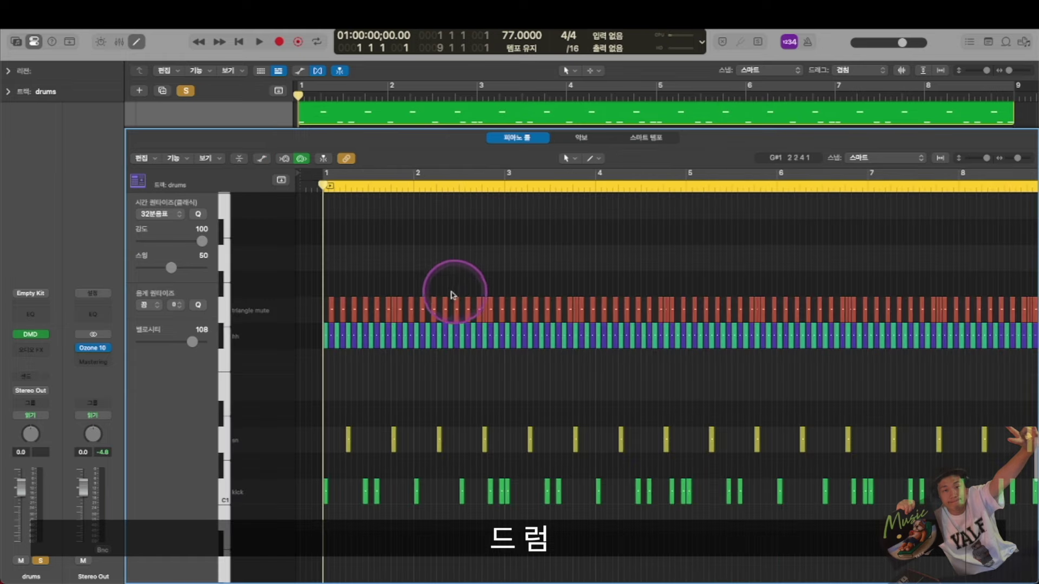
{"action": "scroll", "coordinate": [404, 249], "scroll_direction": "down", "scroll_amount": 5}
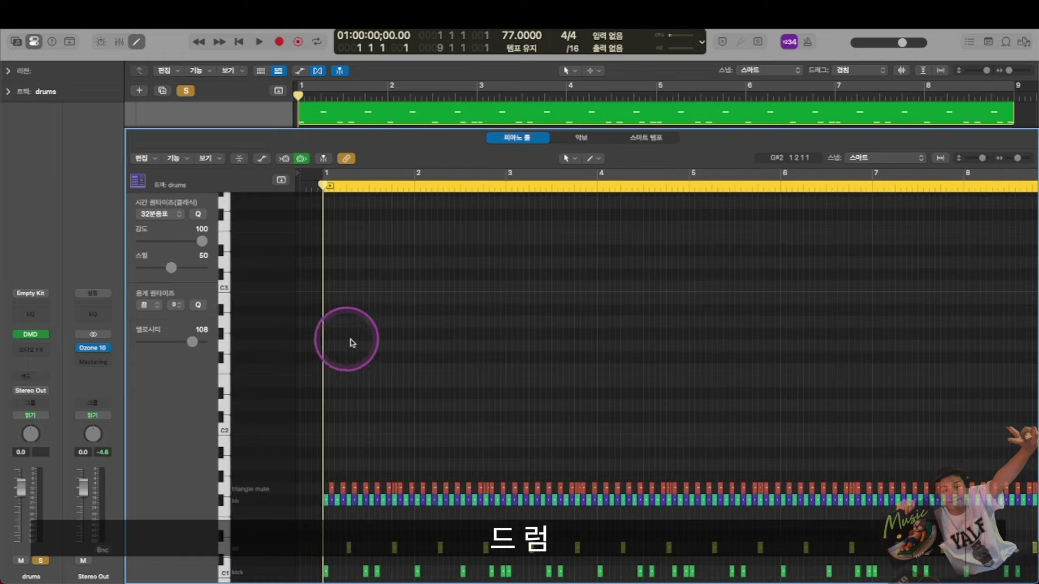
{"action": "scroll", "coordinate": [350, 342], "scroll_direction": "down", "scroll_amount": 3}
- Open the drums track's Drum Machine Designer and move and enlarge its window to show the pads clearly
{"action": "left_click", "coordinate": [52, 337]}
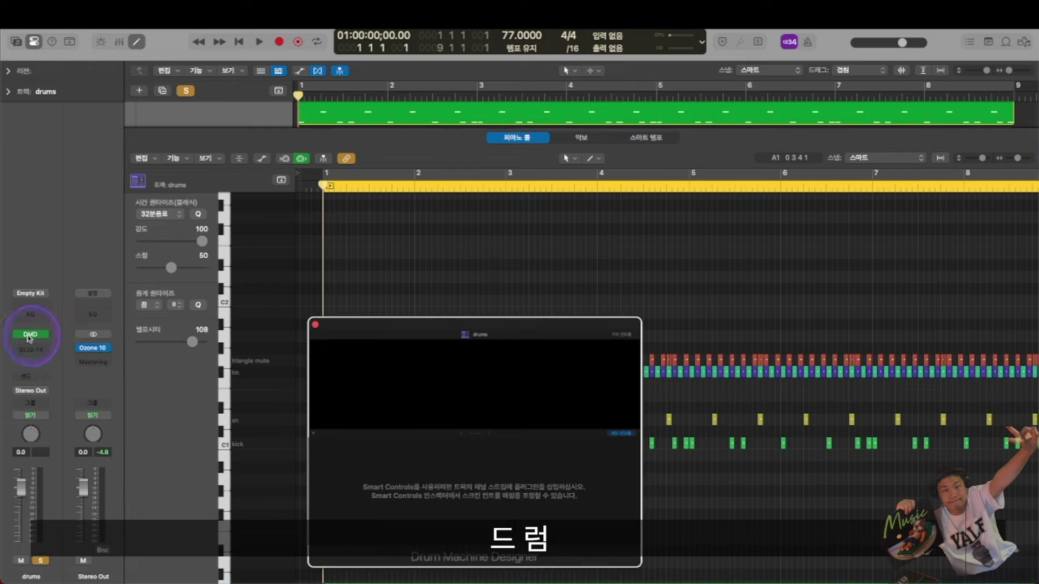
{"action": "left_click", "coordinate": [451, 342]}
{"action": "left_click_drag", "start_coordinate": [493, 325], "coordinate": [446, 115]}
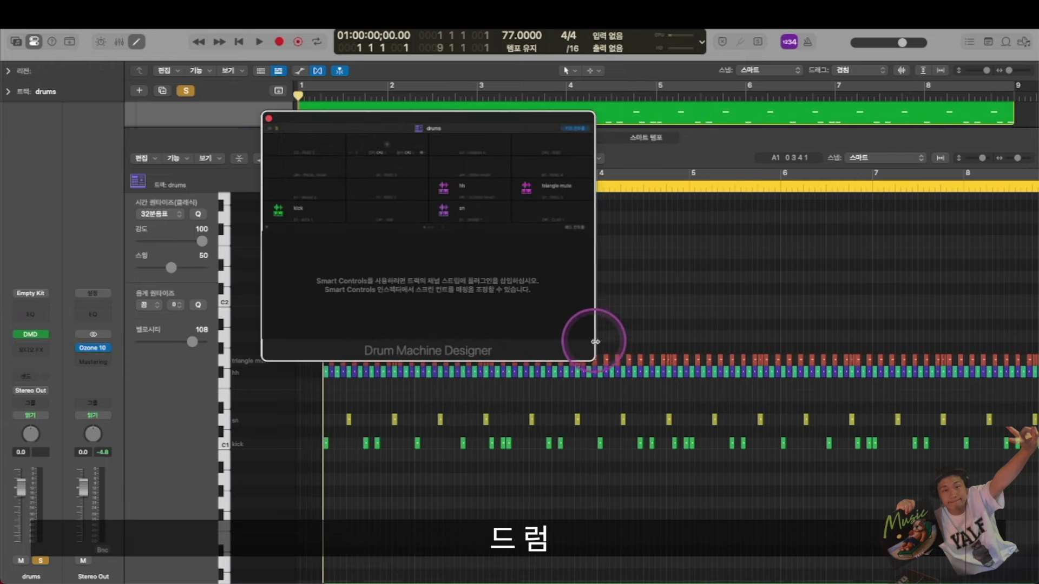
{"action": "left_click_drag", "start_coordinate": [592, 355], "coordinate": [773, 477]}
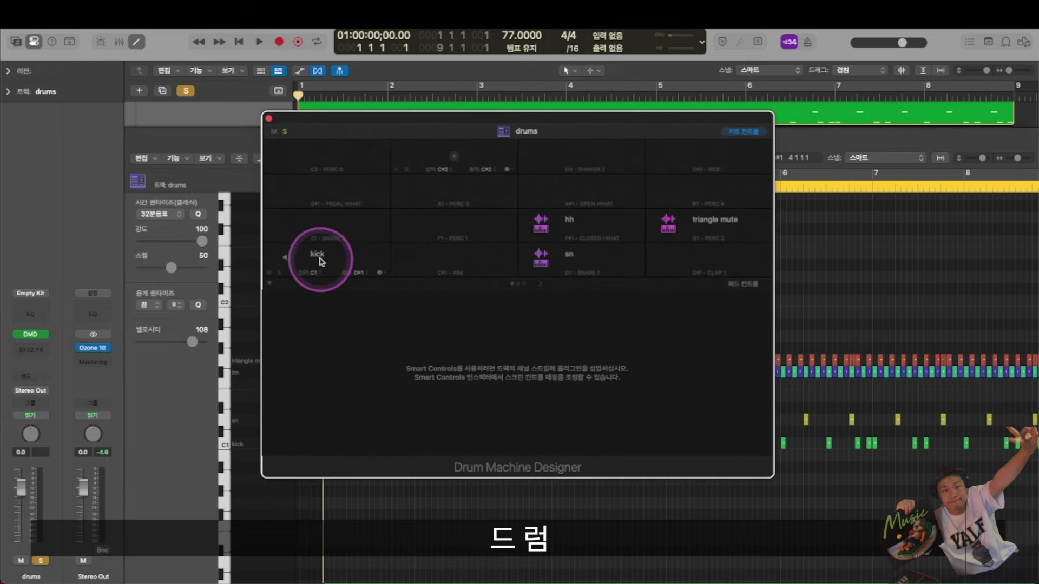
- Audition the kick, sn, hh and triangle mute pads, and close Drum Machine Designer
{"action": "left_click", "coordinate": [286, 261]}
{"action": "left_click", "coordinate": [523, 264]}
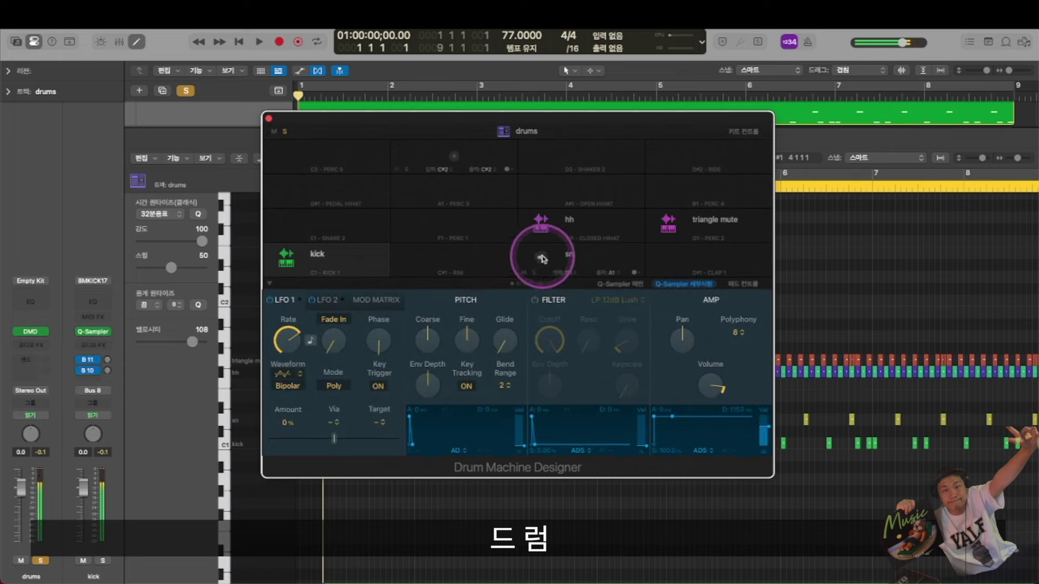
{"action": "left_click", "coordinate": [545, 219]}
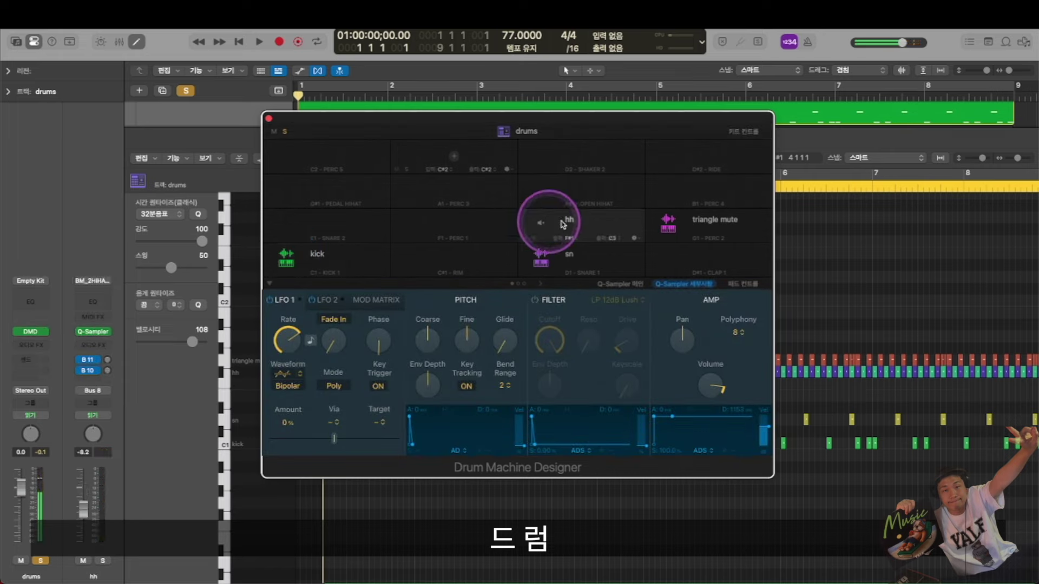
{"action": "left_click", "coordinate": [671, 233]}
{"action": "left_click", "coordinate": [260, 142]}
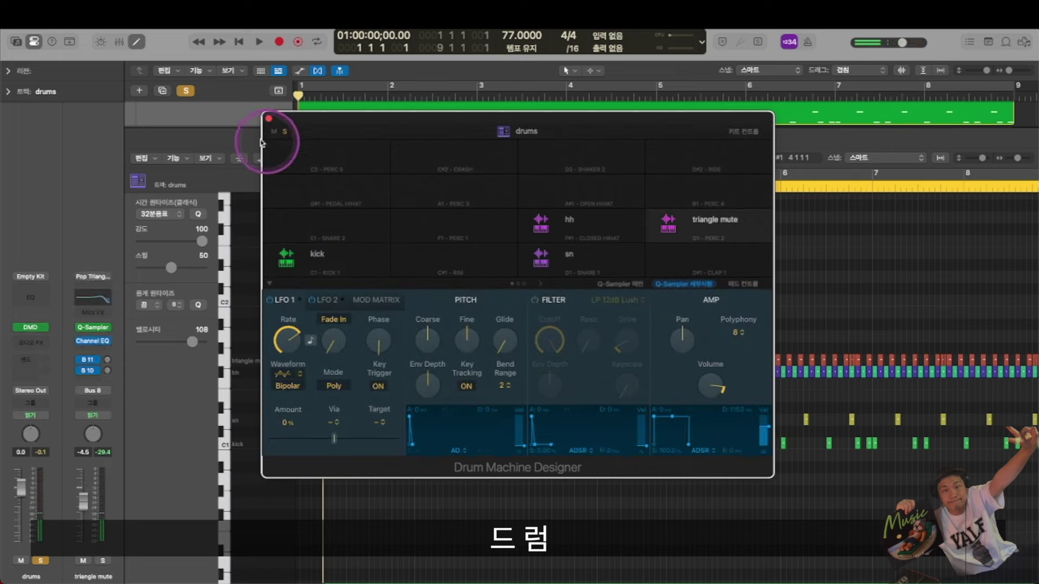
{"action": "left_click", "coordinate": [270, 120]}
{"action": "left_click", "coordinate": [475, 277]}
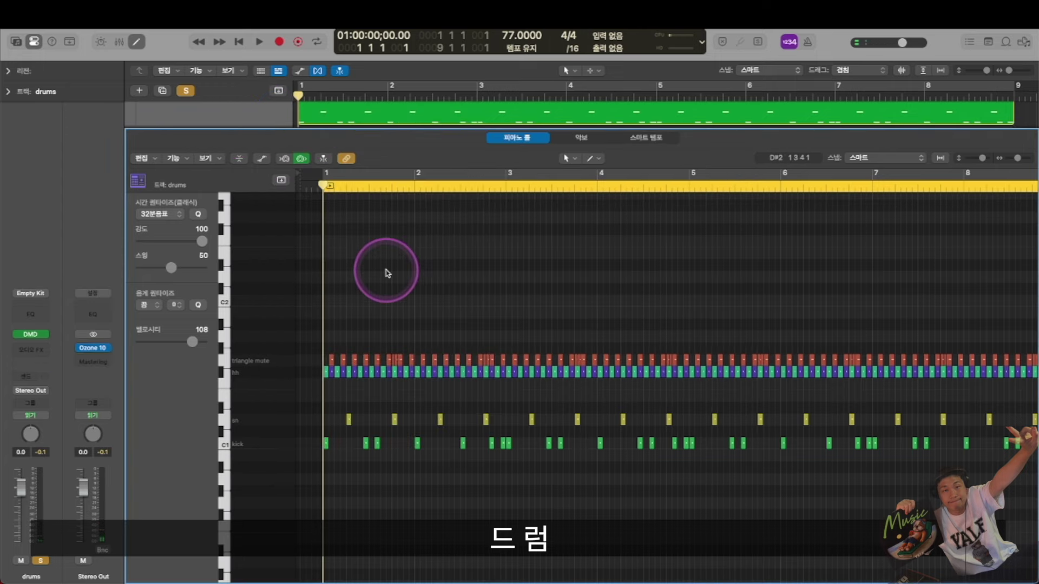
- Play the soloed drums region from bar 1 through bar 8 in the Piano Roll with the whole pattern in view
{"action": "key", "text": "super+Right"}
{"action": "key", "text": "super+Right"}
{"action": "key", "text": "super+Right"}
{"action": "key", "text": "super+Right"}
{"action": "key", "text": "super+Left"}
{"action": "key", "text": "super+Left"}
{"action": "scroll", "coordinate": [449, 339], "scroll_direction": "down", "scroll_amount": 5}
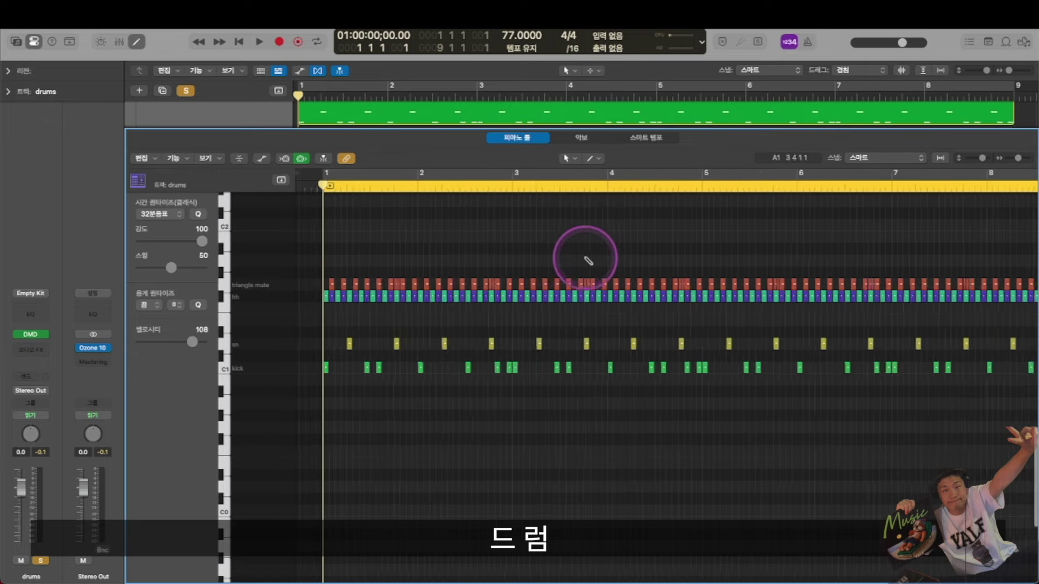
{"action": "key", "text": "super+Left"}
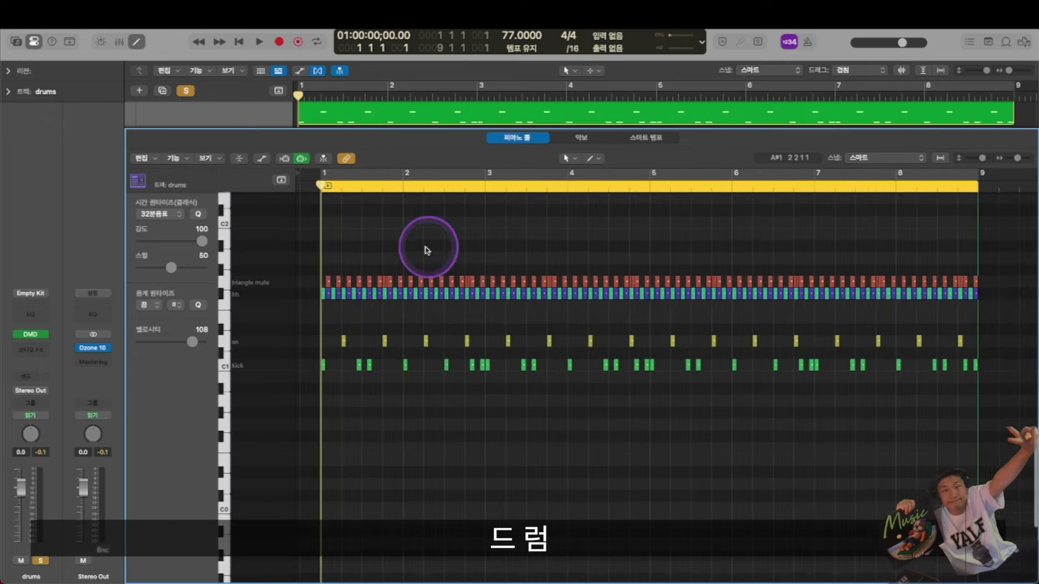
{"action": "key", "text": "space"}
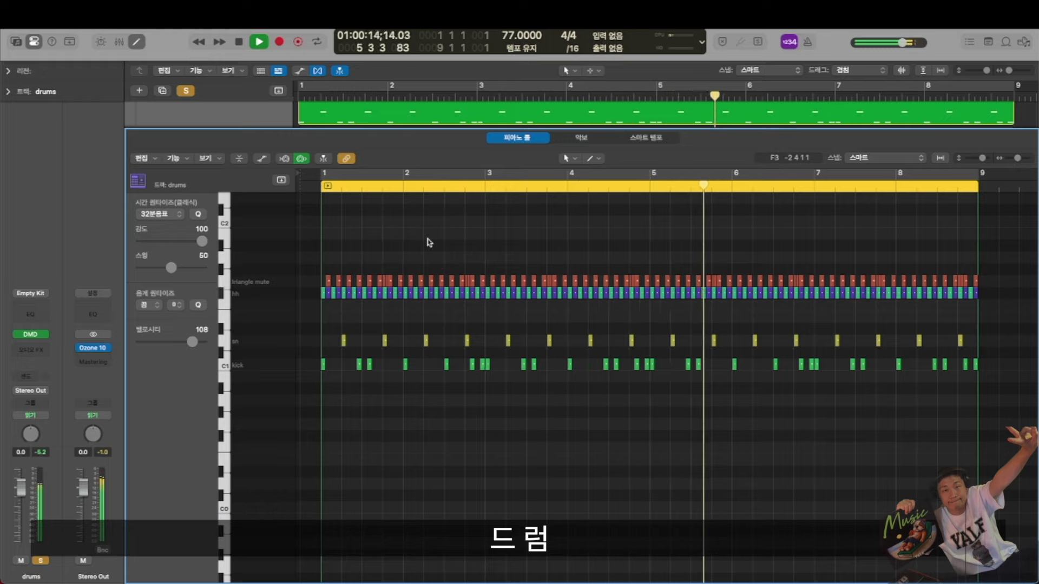
{"action": "left_click", "coordinate": [427, 242]}
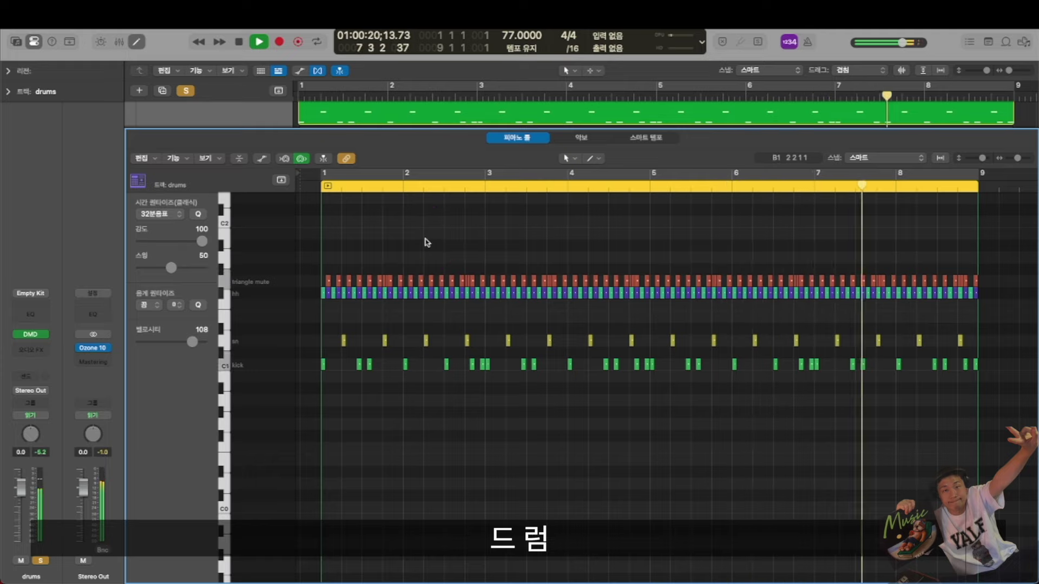
{"action": "left_click", "coordinate": [427, 242]}
{"action": "scroll", "coordinate": [427, 241], "scroll_direction": "down", "scroll_amount": 2}
{"action": "scroll", "coordinate": [426, 242], "scroll_direction": "down", "scroll_amount": 1}
{"action": "scroll", "coordinate": [427, 243], "scroll_direction": "up", "scroll_amount": 1}
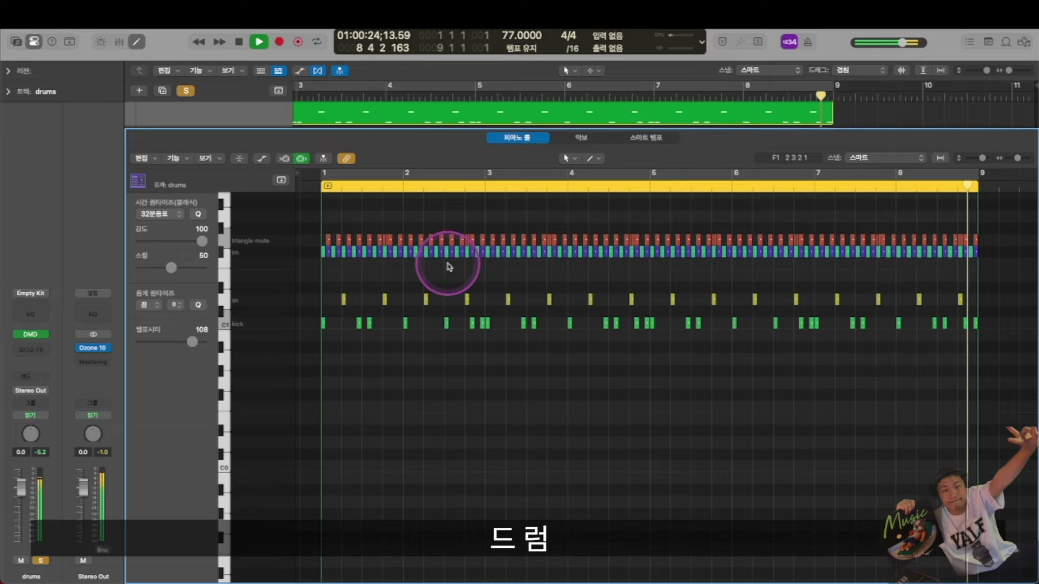
{"action": "key", "text": "space"}
- Close the Piano Roll and unsolo the drums track to return to the full arrangement
{"action": "key", "text": "e"}
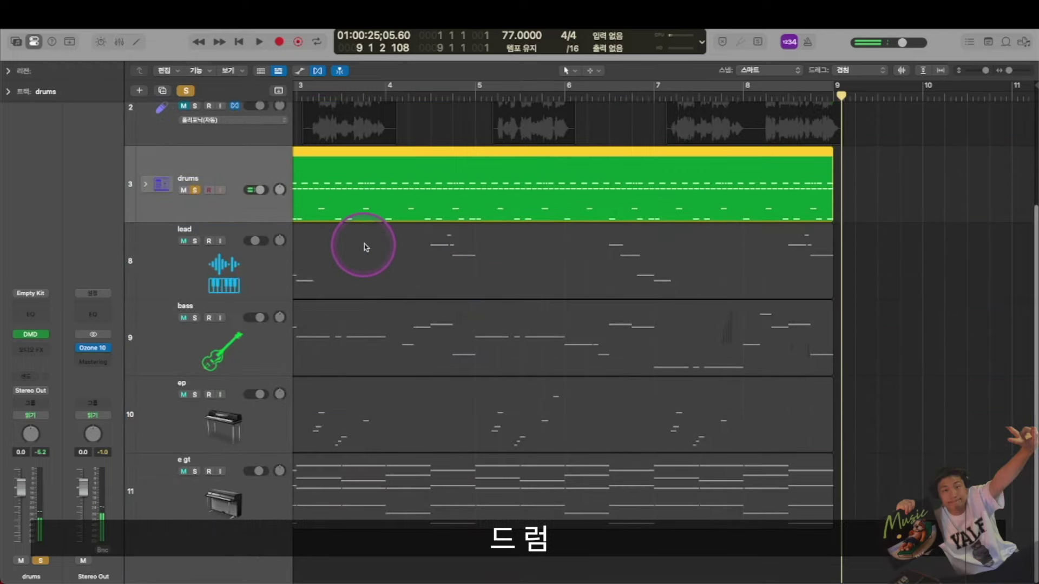
{"action": "scroll", "coordinate": [401, 250], "scroll_direction": "left", "scroll_amount": 3}
{"action": "key", "text": "super+Left"}
{"action": "left_click", "coordinate": [196, 190]}
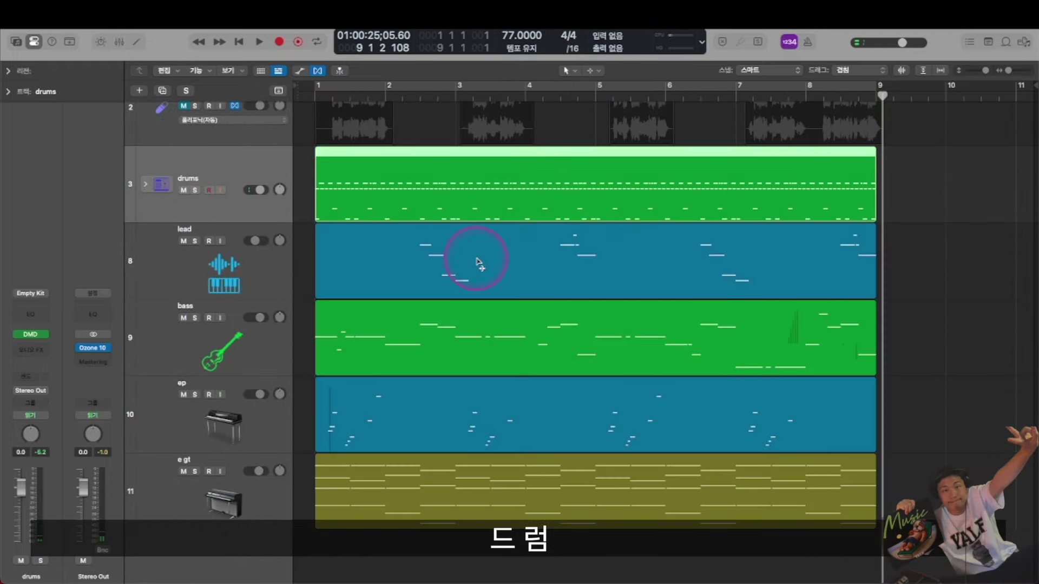
{"action": "scroll", "coordinate": [474, 260], "scroll_direction": "down", "scroll_amount": 3}
{"action": "left_click", "coordinate": [183, 163]}
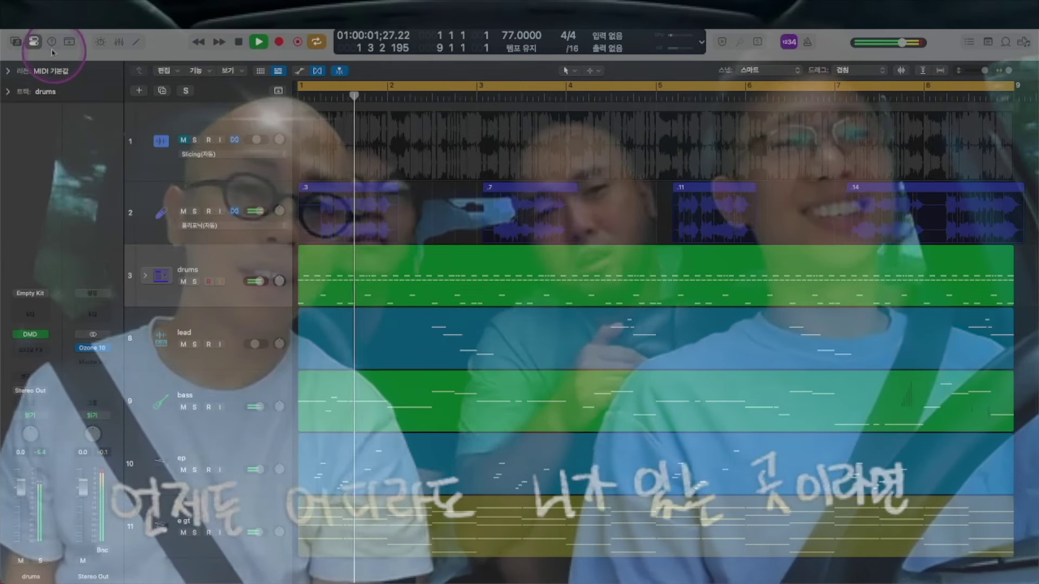
- Hide the inspector while the full 77 BPM arrangement plays
{"action": "key", "text": "i"}
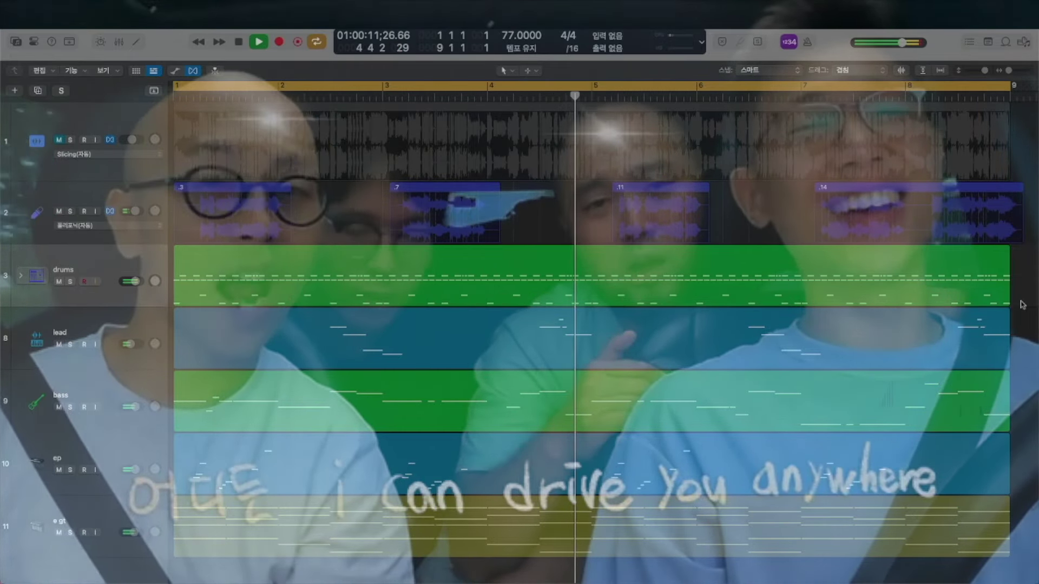
{"action": "key", "text": "c"}
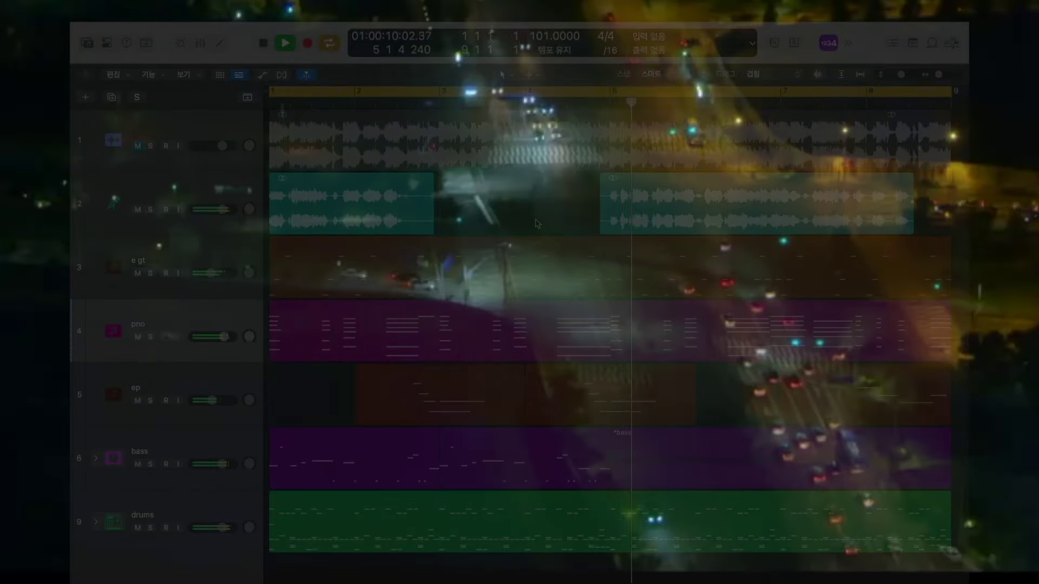
- Move the pno track above the e gt track and solo it in the 101 BPM project
{"action": "left_click", "coordinate": [535, 215]}
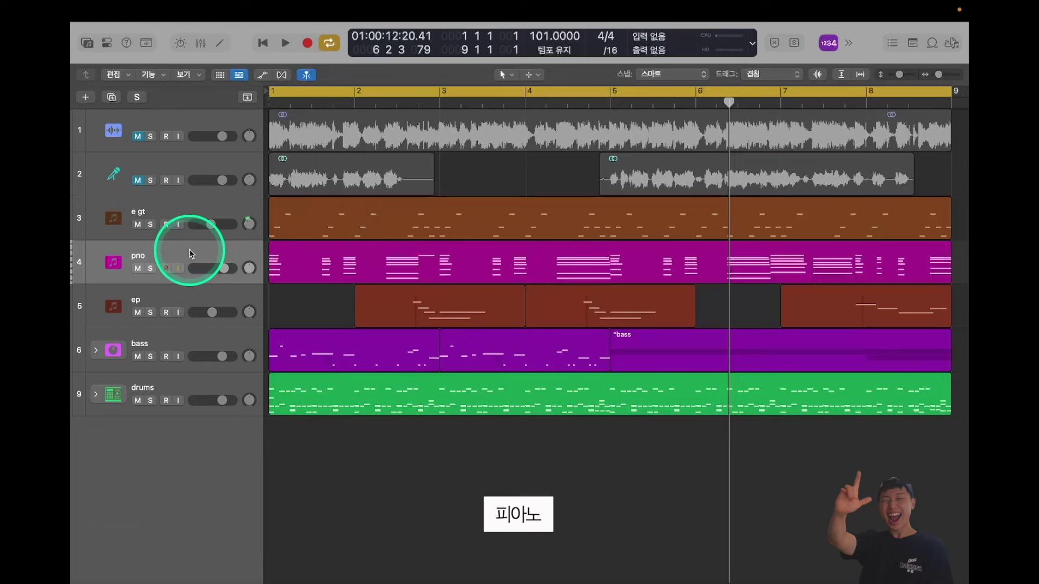
{"action": "left_click_drag", "start_coordinate": [192, 249], "coordinate": [238, 208]}
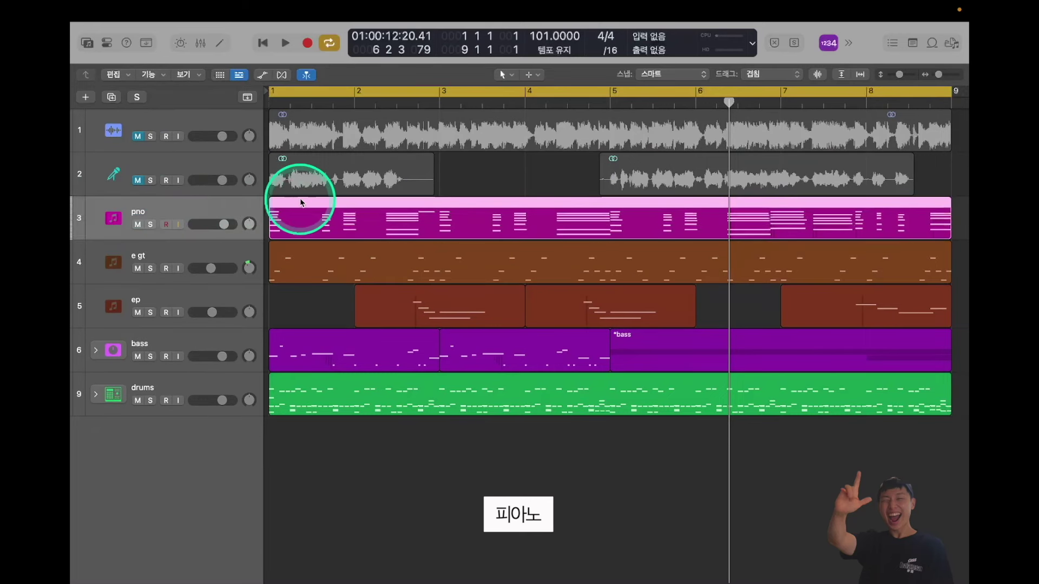
{"action": "key", "text": "super+Down"}
{"action": "key", "text": "super+Down"}
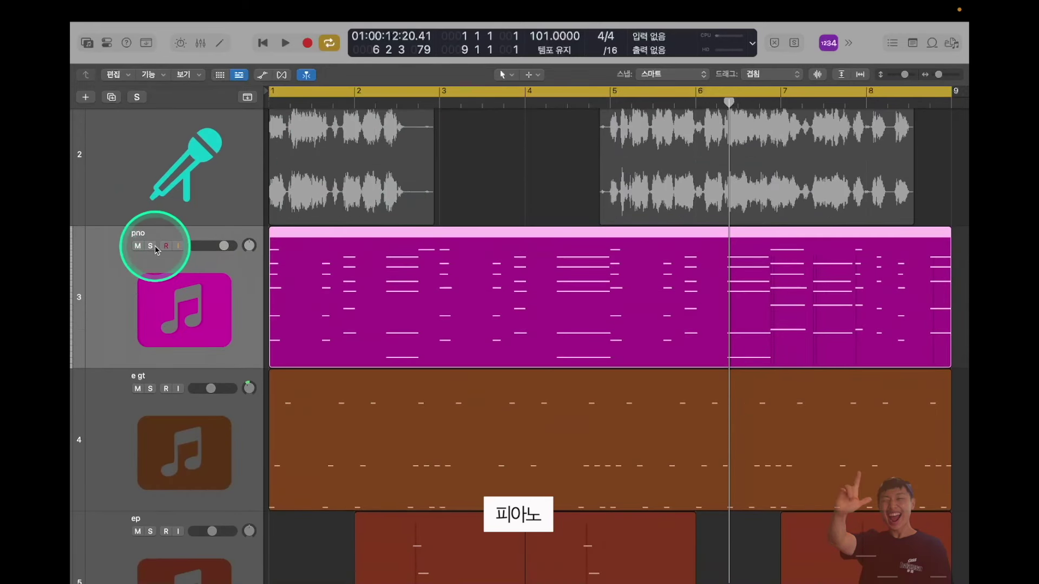
{"action": "left_click", "coordinate": [498, 182]}
{"action": "key", "text": "super+Up"}
{"action": "key", "text": "super+Up"}
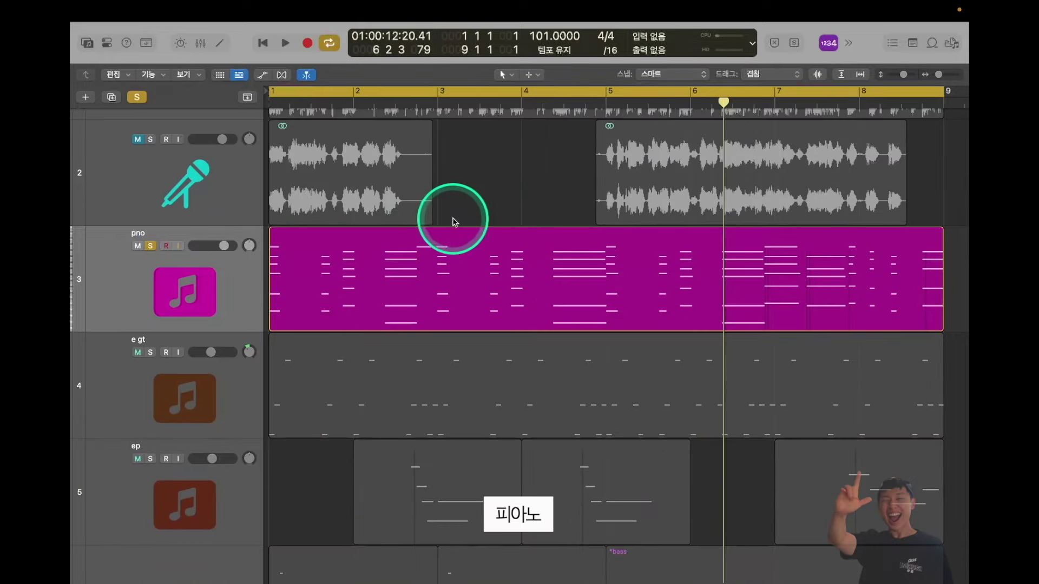
- Play the soloed pno track from bar 1 and open its region in the Piano Roll with all eight bars in view
{"action": "key", "text": "space"}
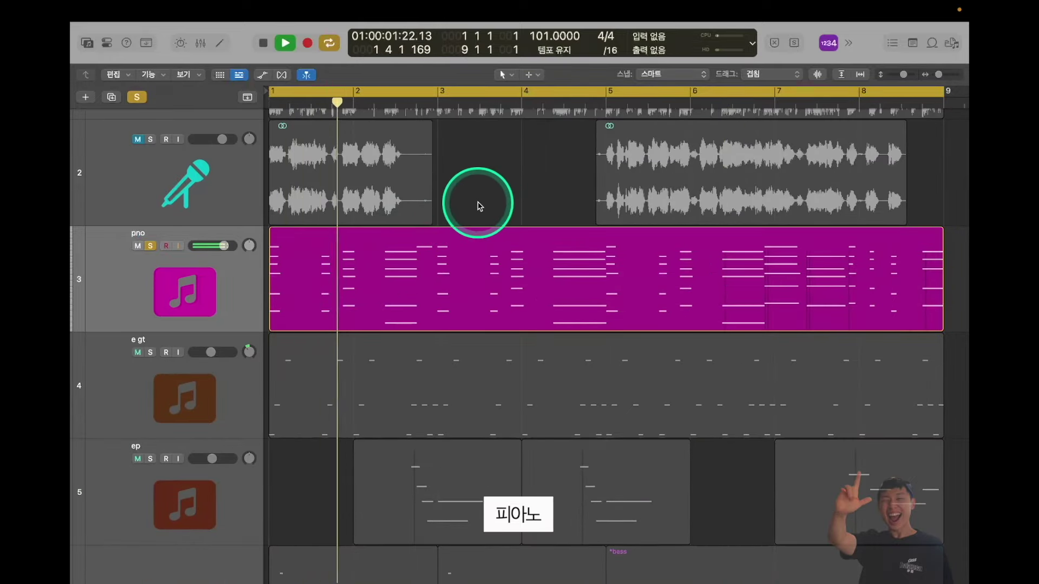
{"action": "key", "text": "super+Down"}
{"action": "key", "text": "super+Down"}
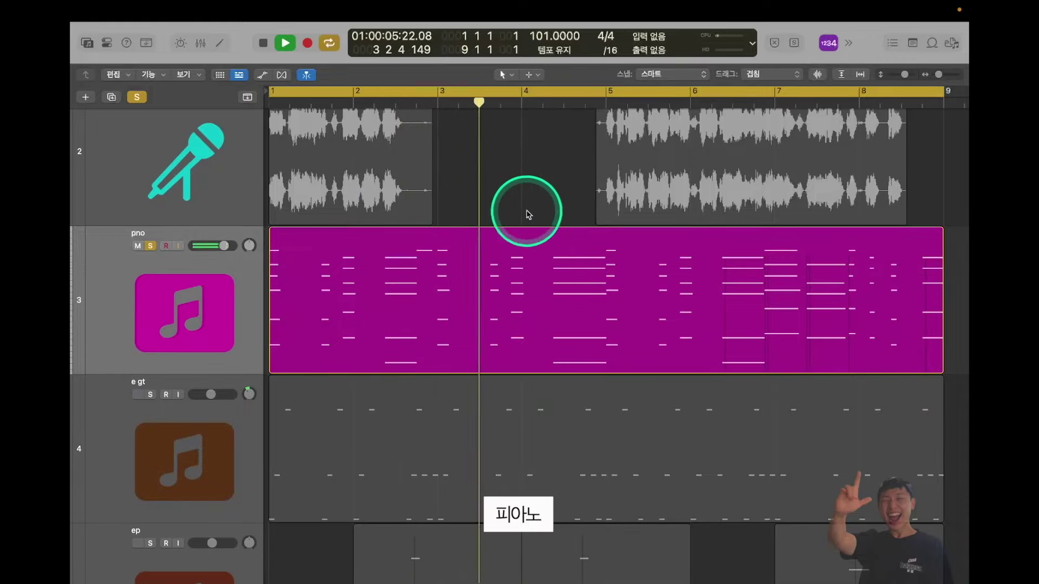
{"action": "double_click", "coordinate": [520, 249]}
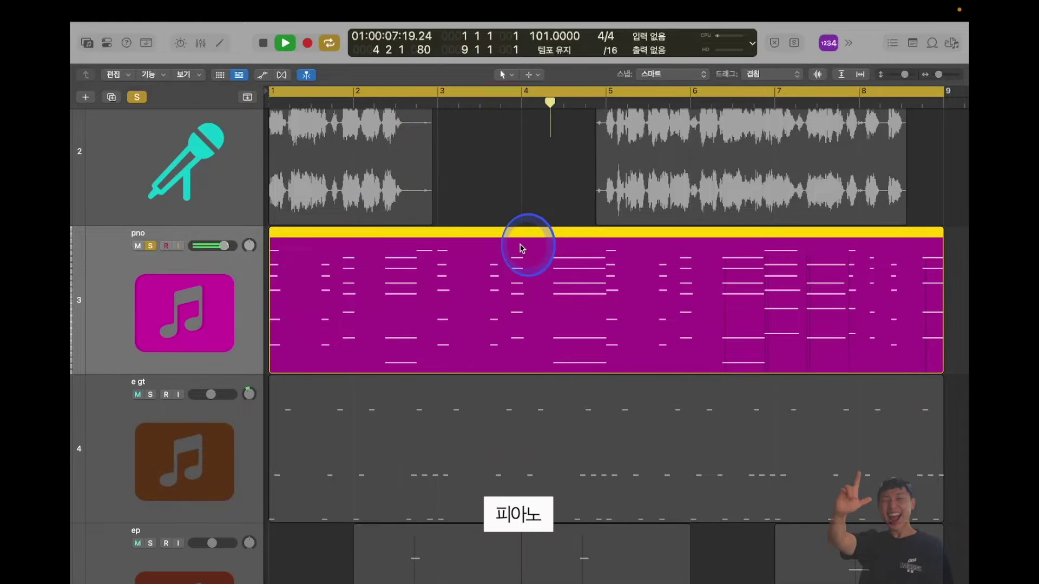
{"action": "key", "text": "super+Up"}
{"action": "key", "text": "super+Left"}
{"action": "key", "text": "super+Left"}
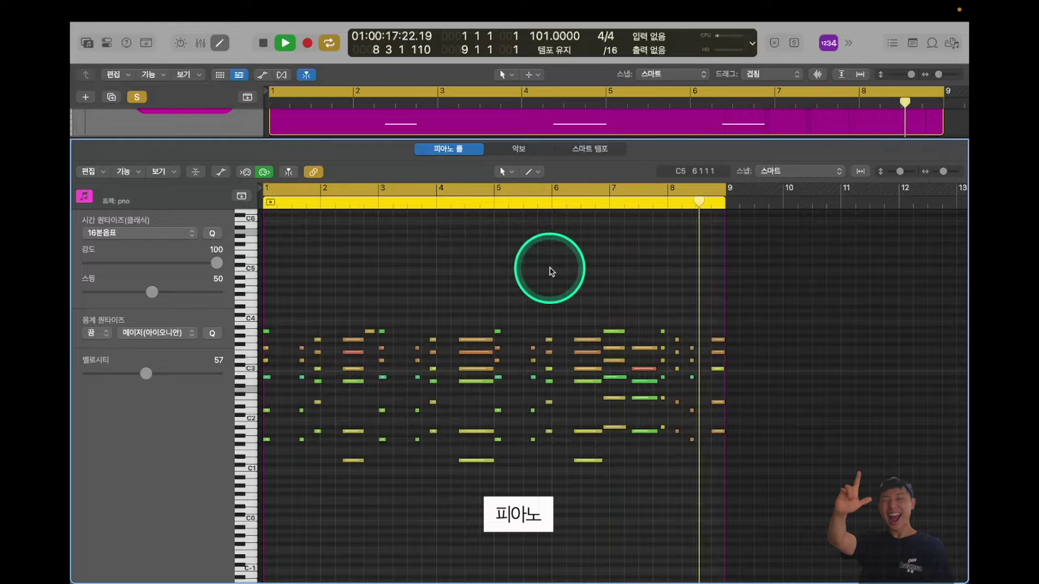
- Close the Piano Roll, move the ep track directly below pno and solo it together with pno
{"action": "key", "text": "space"}
{"action": "key", "text": "p"}
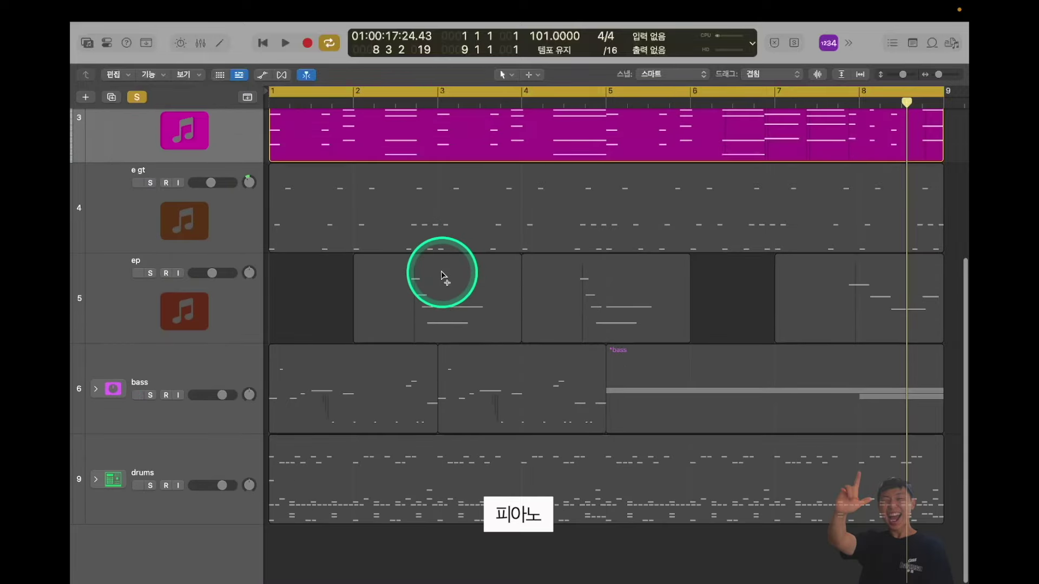
{"action": "scroll", "coordinate": [441, 275], "scroll_direction": "up", "scroll_amount": 4}
{"action": "left_click", "coordinate": [212, 352]}
{"action": "left_click_drag", "start_coordinate": [199, 430], "coordinate": [210, 305]}
{"action": "left_click", "coordinate": [151, 320]}
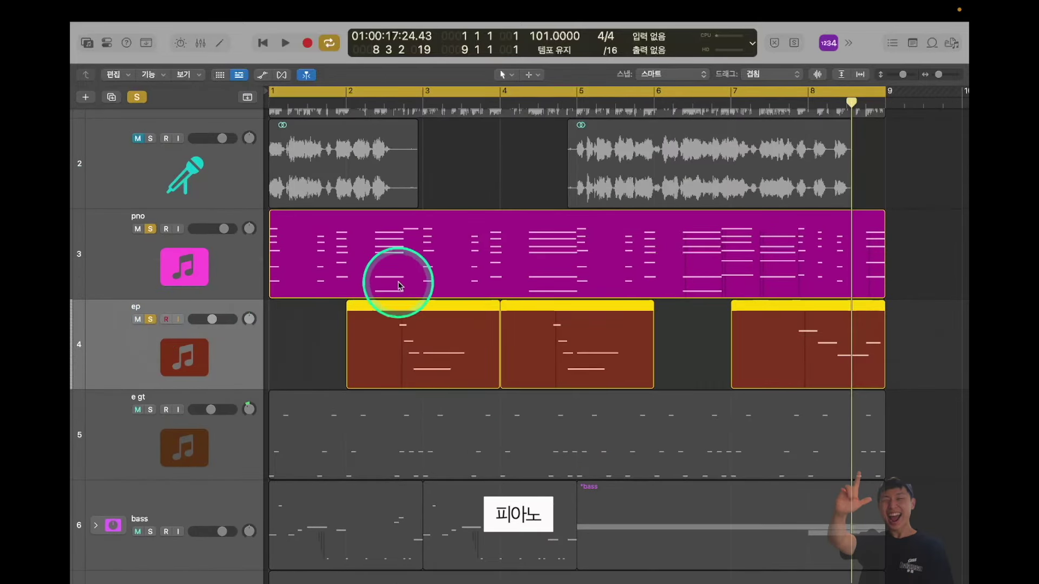
- Play the soloed pno and ep tracks together from bar 2, and from the middle of bar 7
{"action": "left_click", "coordinate": [368, 103]}
{"action": "key", "text": "space"}
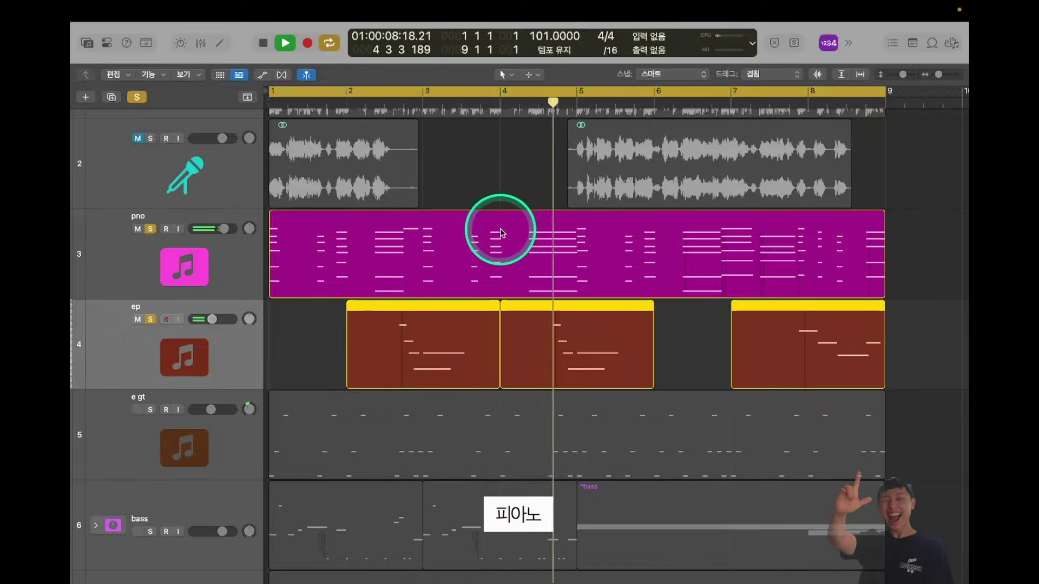
{"action": "left_click", "coordinate": [780, 99]}
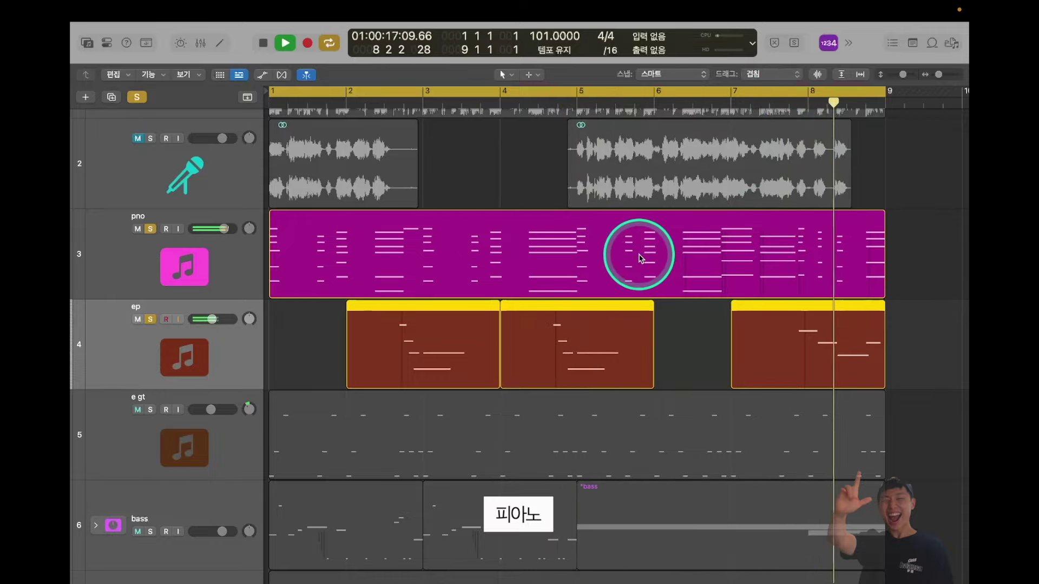
{"action": "key", "text": "space"}
{"action": "left_click", "coordinate": [690, 336]}
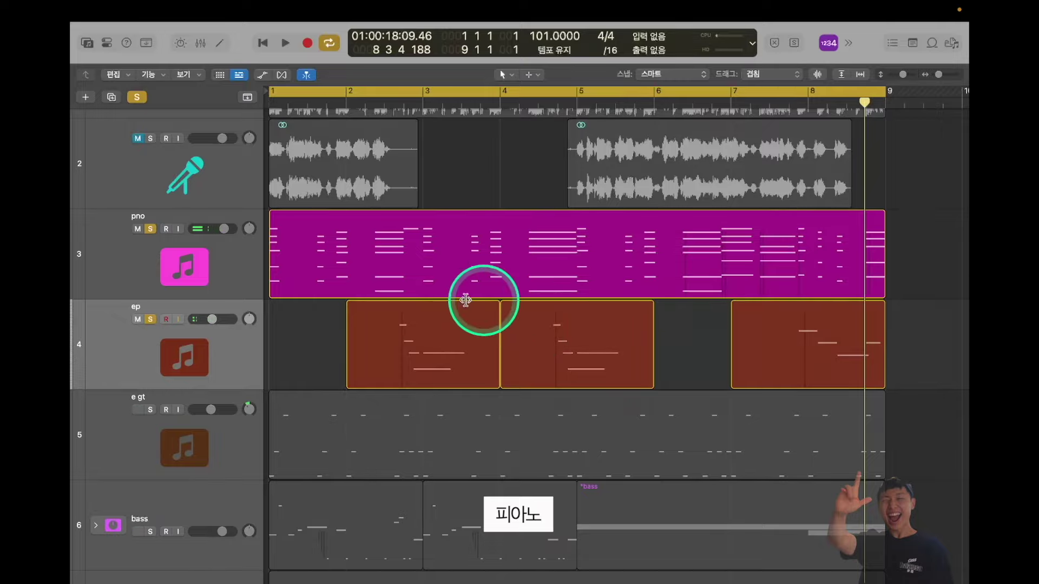
- Solo the drums track and open its region in the Piano Roll
{"action": "key", "text": "super+Up"}
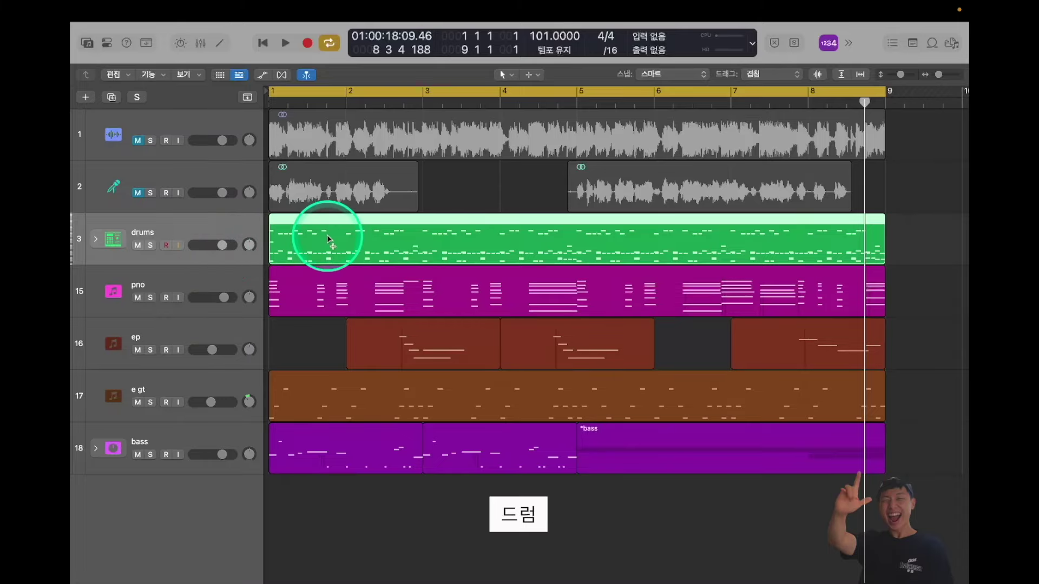
{"action": "key", "text": "super+Down"}
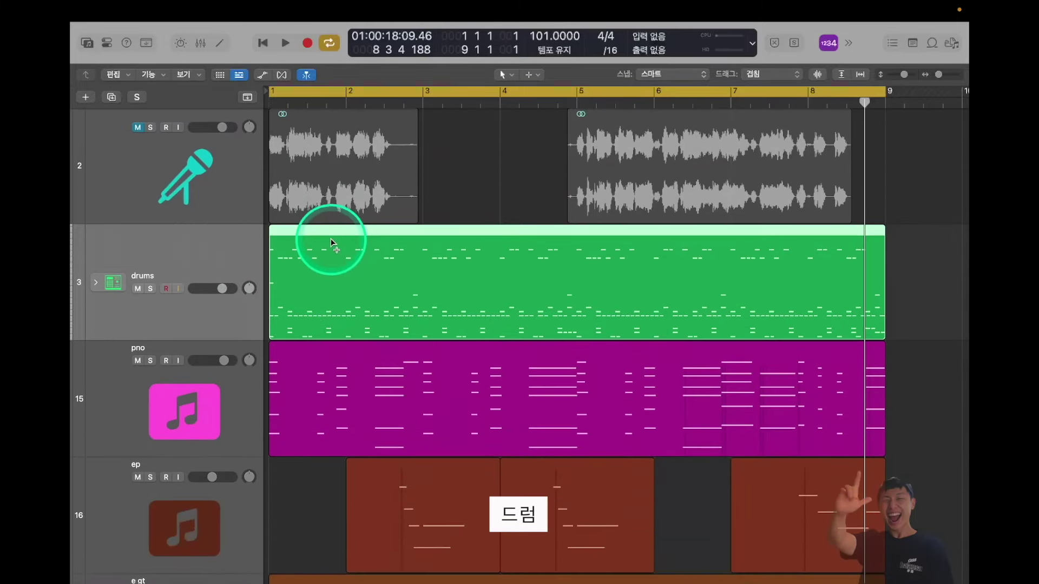
{"action": "left_click", "coordinate": [475, 196]}
{"action": "left_click", "coordinate": [388, 284]}
{"action": "key", "text": "s"}
{"action": "double_click", "coordinate": [453, 281]}
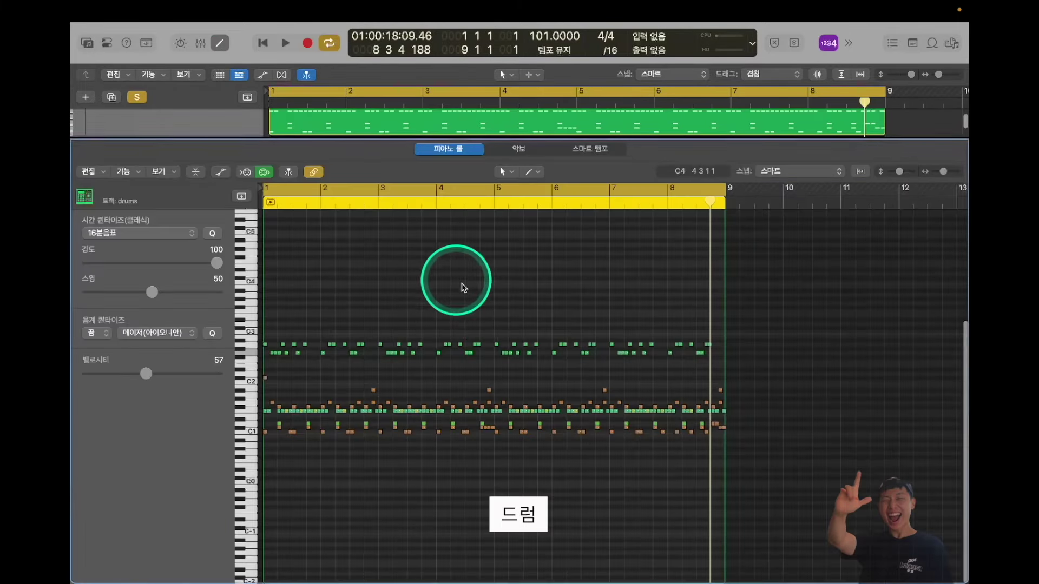
- Play the soloed drums pattern from bar 1 into bar 6 with the drum names beside the note rows
{"action": "key", "text": "space"}
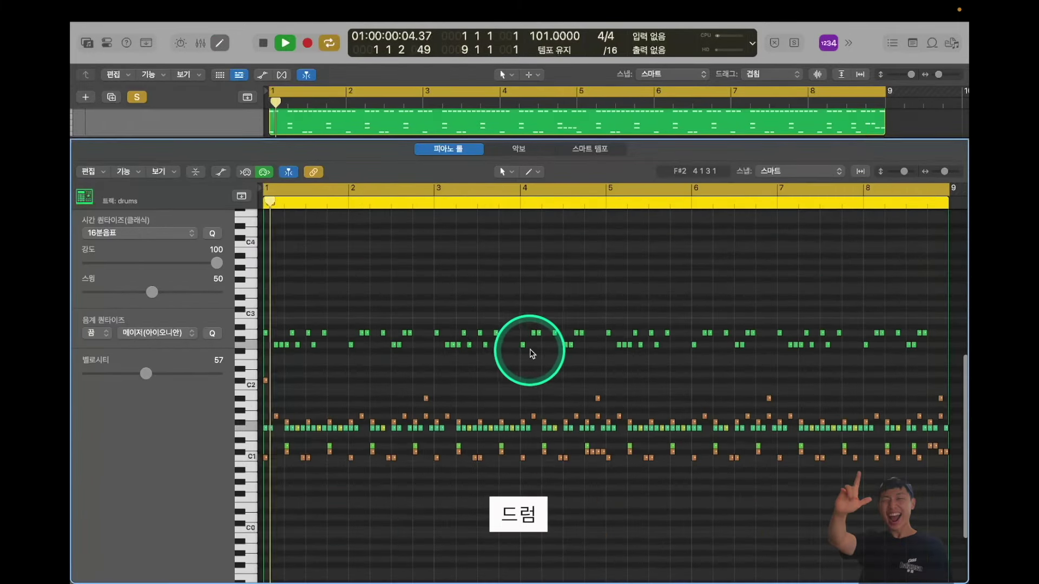
{"action": "key", "text": "super+Up"}
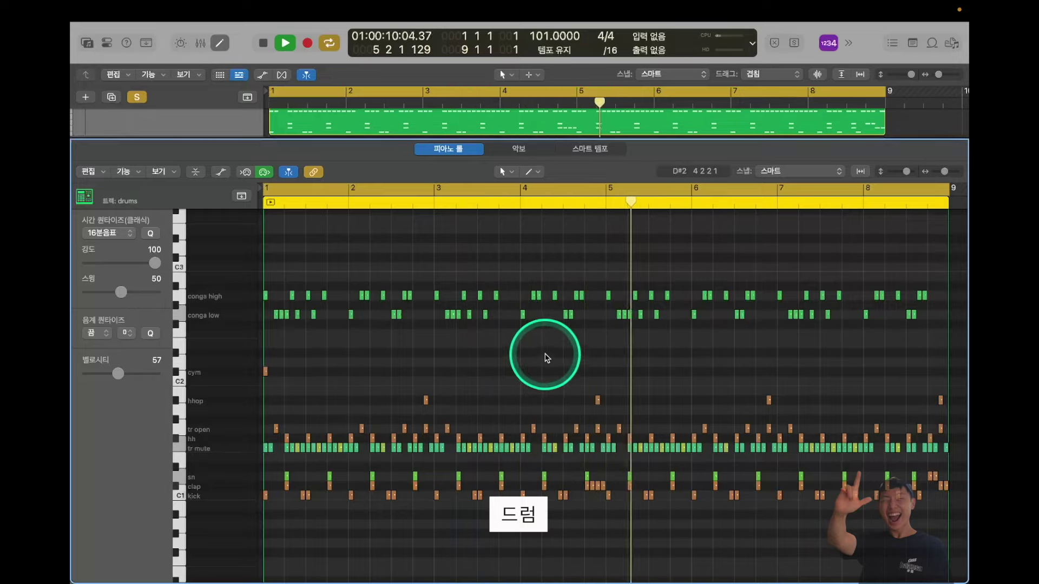
{"action": "key", "text": "space"}
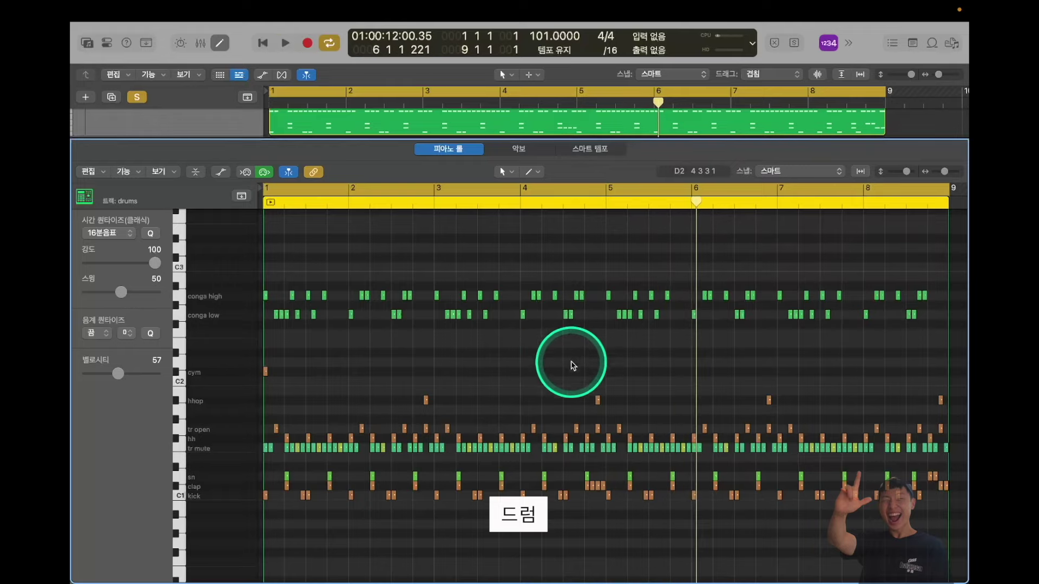
- Examine the kick, clap and snare notes of bar 1 up close, and the hi-hat, triangle, cymbal and conga rows
{"action": "key", "text": "super+Right"}
{"action": "key", "text": "super+Down"}
{"action": "key", "text": "super+Right"}
{"action": "scroll", "coordinate": [497, 401], "scroll_direction": "left", "scroll_amount": 3}
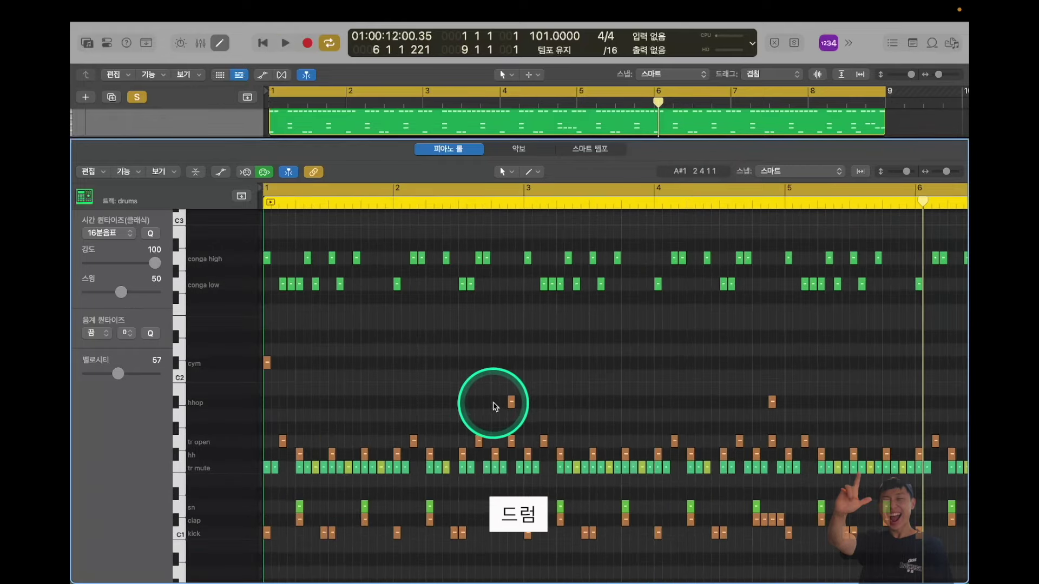
{"action": "scroll", "coordinate": [493, 405], "scroll_direction": "down", "scroll_amount": 4}
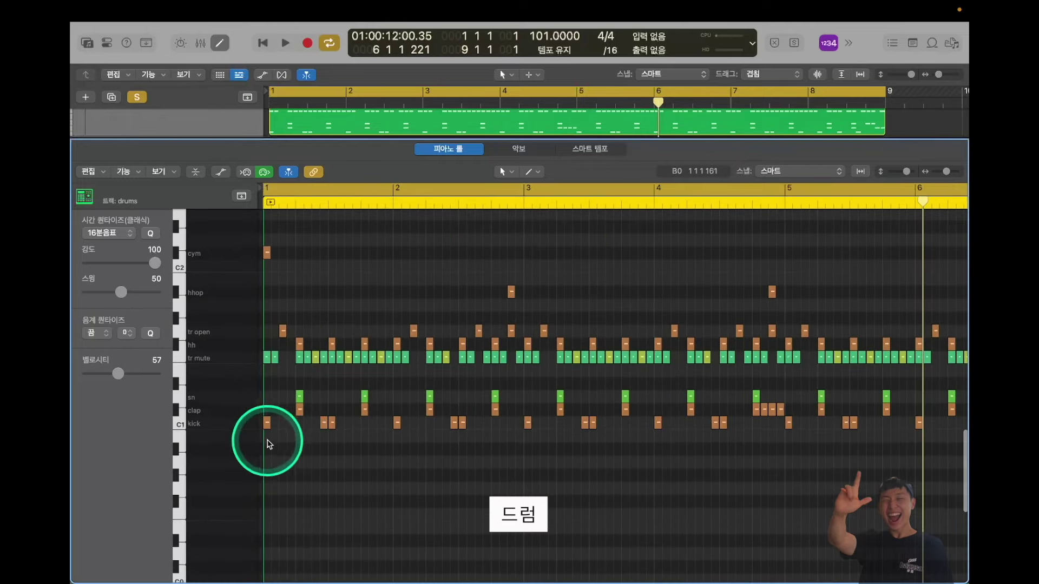
{"action": "left_click_drag", "start_coordinate": [298, 403], "coordinate": [302, 394]}
{"action": "left_click_drag", "start_coordinate": [305, 447], "coordinate": [309, 441]}
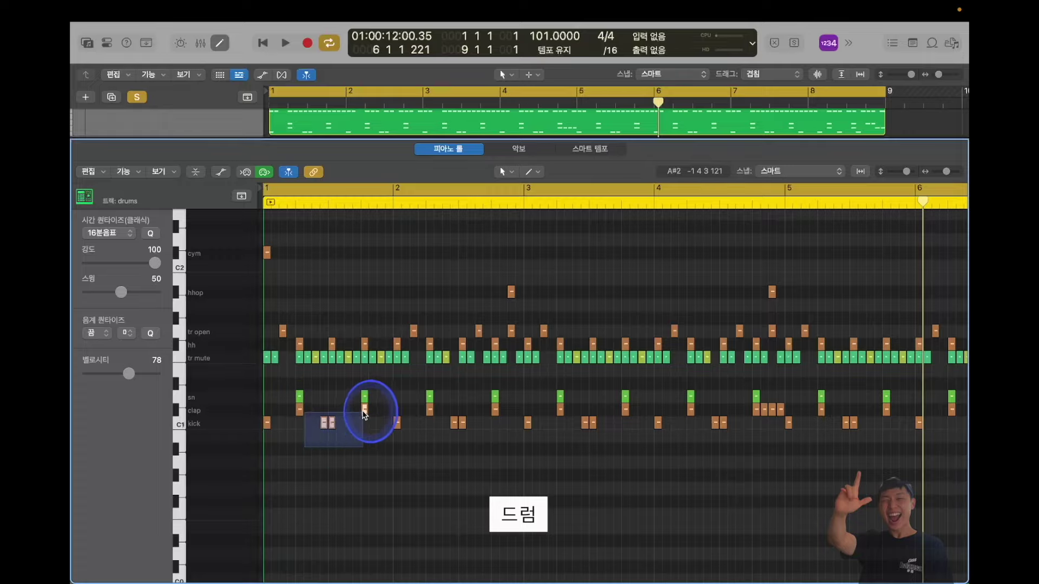
{"action": "left_click_drag", "start_coordinate": [364, 415], "coordinate": [366, 392]}
{"action": "left_click", "coordinate": [352, 291]}
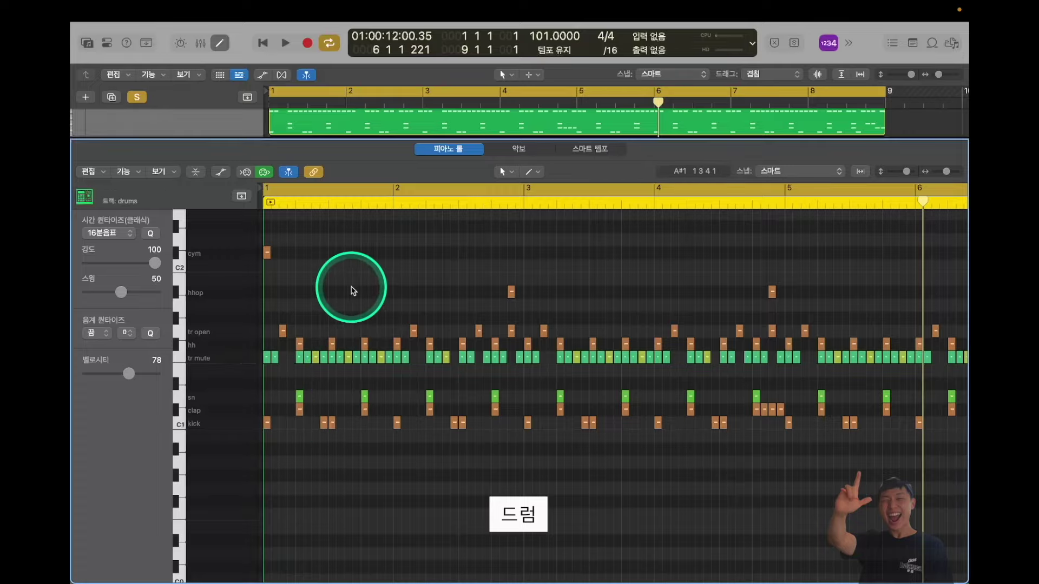
{"action": "scroll", "coordinate": [349, 291], "scroll_direction": "up", "scroll_amount": 3}
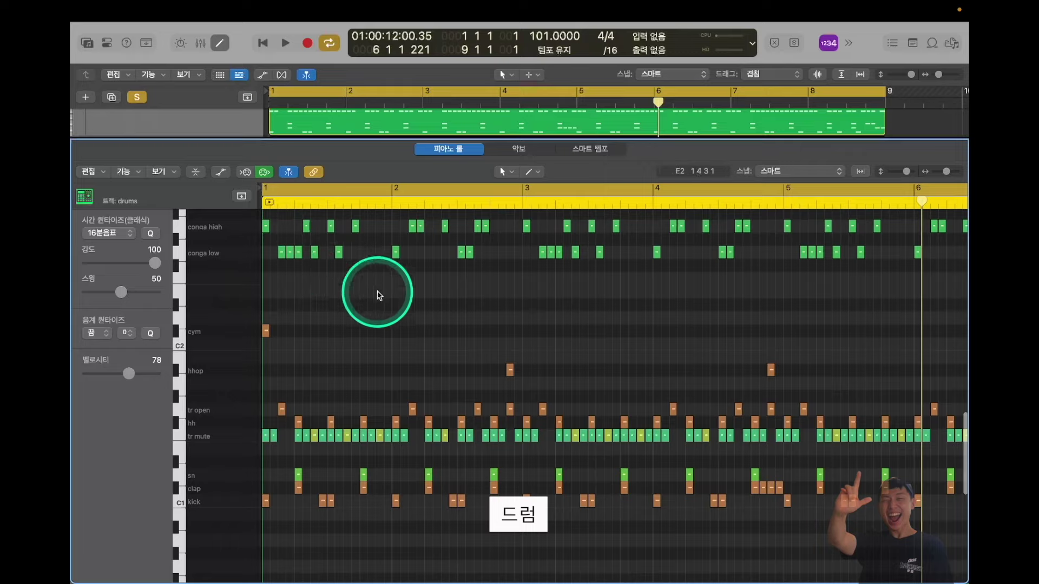
{"action": "scroll", "coordinate": [417, 361], "scroll_direction": "up", "scroll_amount": 3}
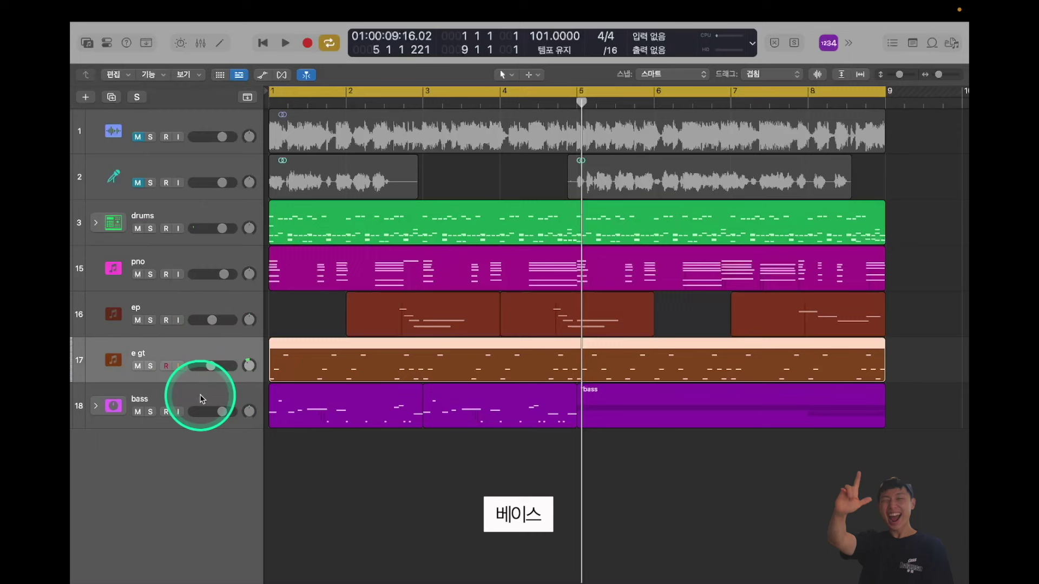
- Move the bass track stack directly above drums and expand it to reach its bass and bass slide tracks
{"action": "left_click_drag", "start_coordinate": [200, 398], "coordinate": [309, 226]}
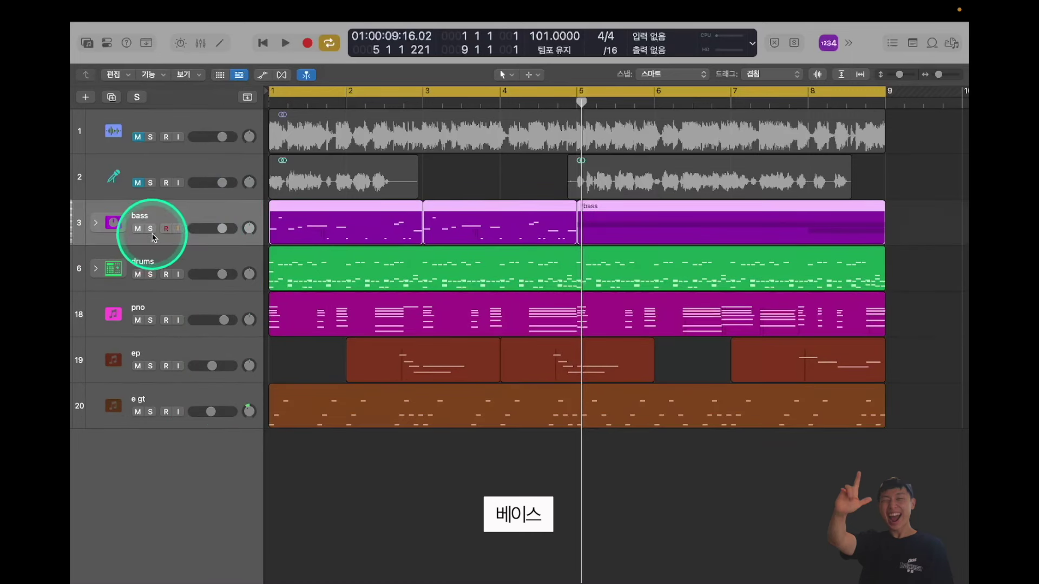
{"action": "left_click", "coordinate": [96, 223]}
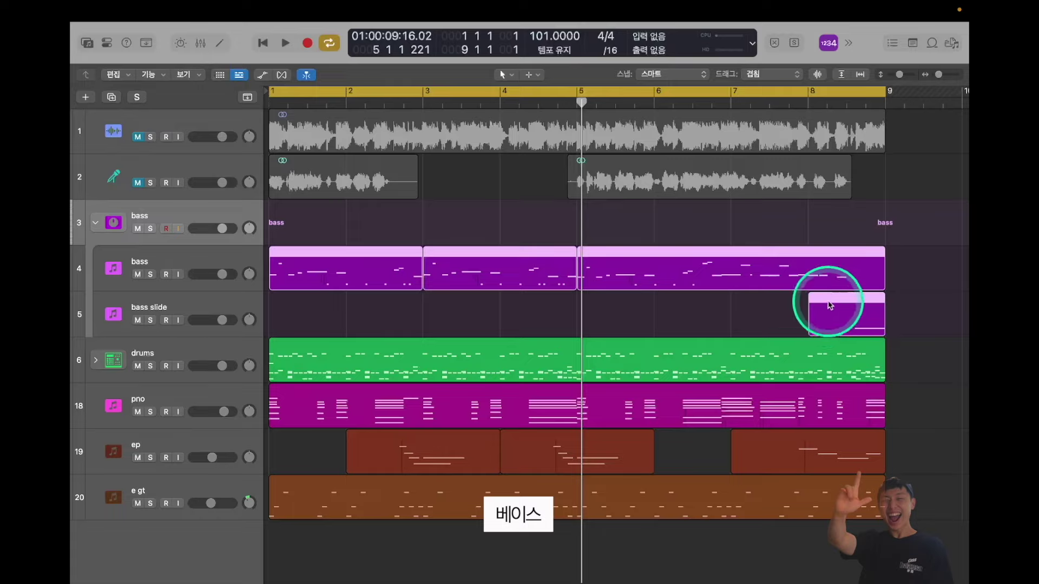
{"action": "left_click", "coordinate": [214, 261]}
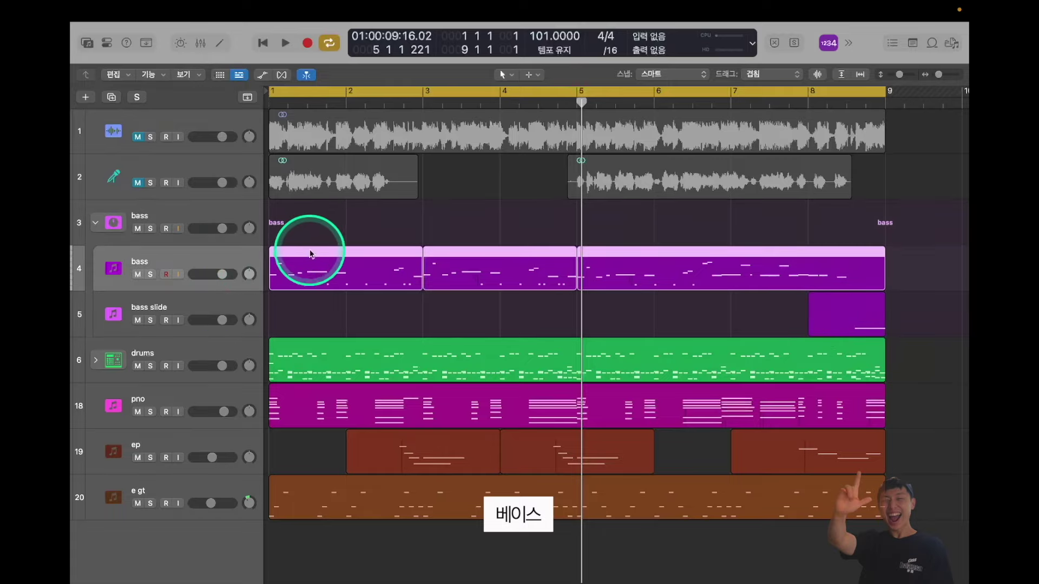
- Select all regions of the bass and bass slide tracks and open them together in the Piano Roll
{"action": "left_click_drag", "start_coordinate": [922, 267], "coordinate": [344, 309]}
{"action": "key", "text": "e"}
{"action": "key", "text": "space"}
{"action": "scroll", "coordinate": [196, 127], "scroll_direction": "down", "scroll_amount": 3}
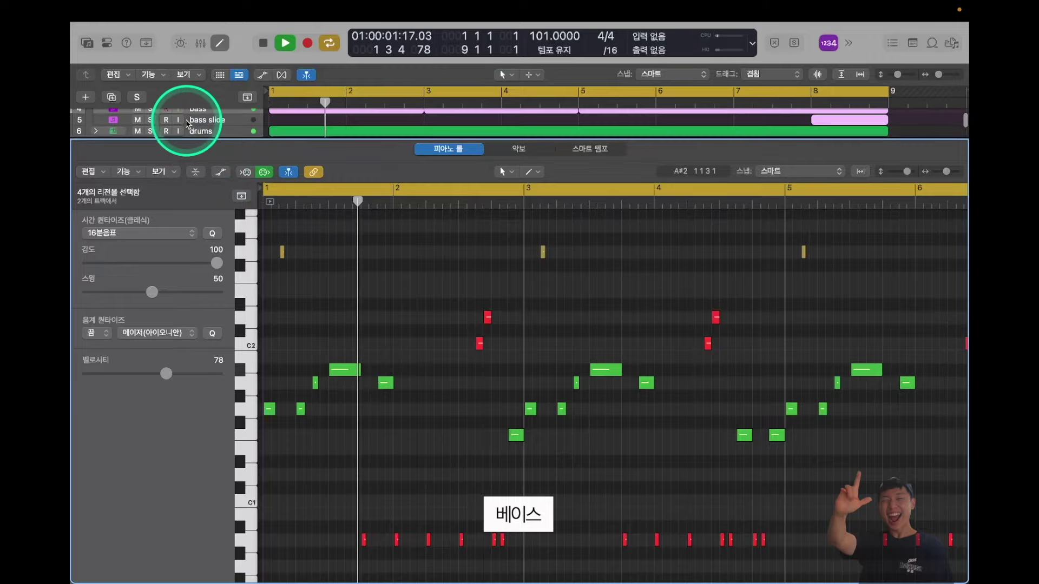
- Play the soloed bass stack from bar 1 through bar 8, with its tracks in view above the Piano Roll notes
{"action": "key", "text": "space"}
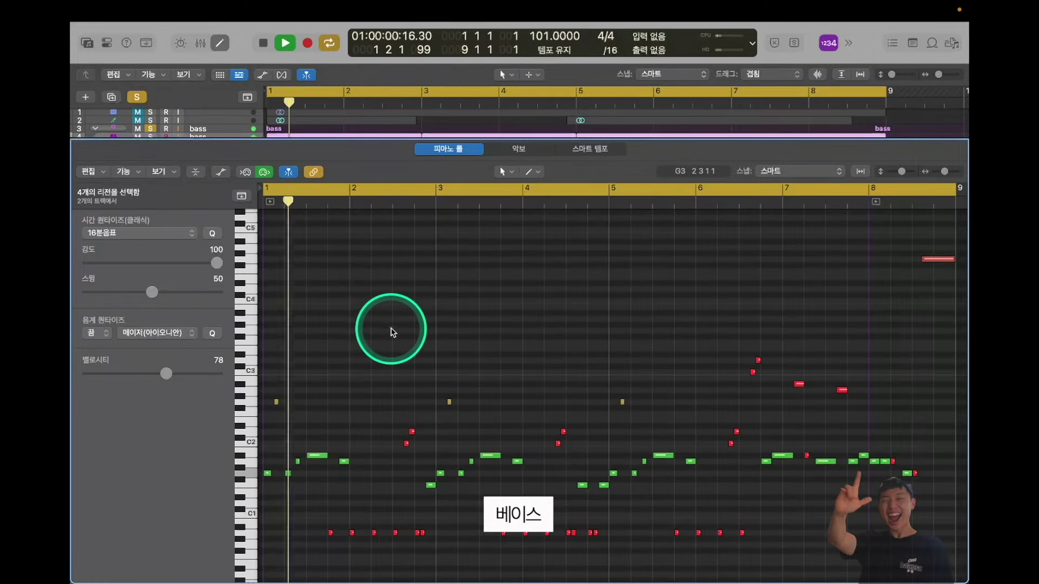
{"action": "scroll", "coordinate": [394, 329], "scroll_direction": "down", "scroll_amount": 3}
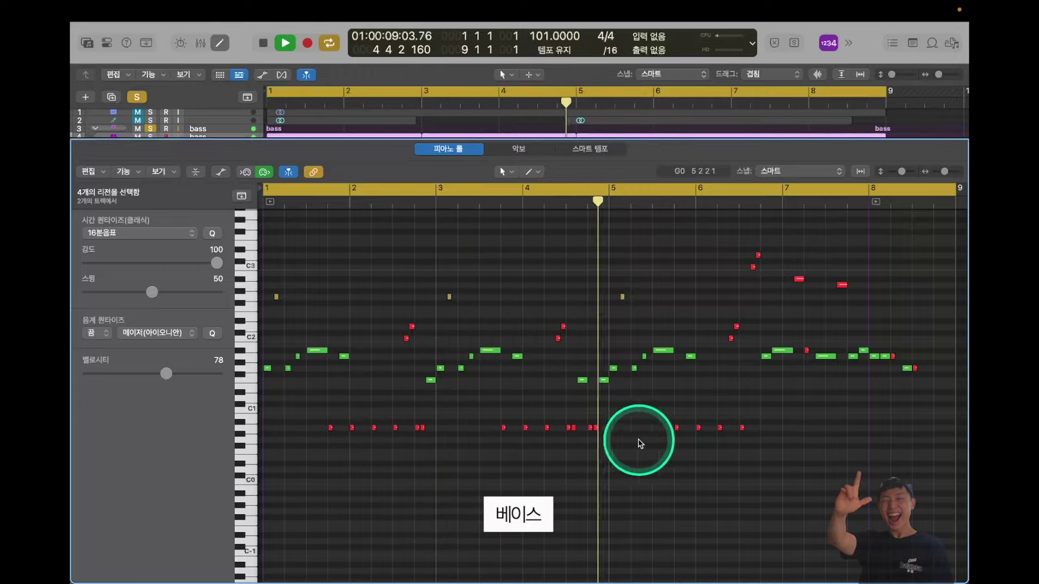
{"action": "scroll", "coordinate": [812, 391], "scroll_direction": "down", "scroll_amount": 3}
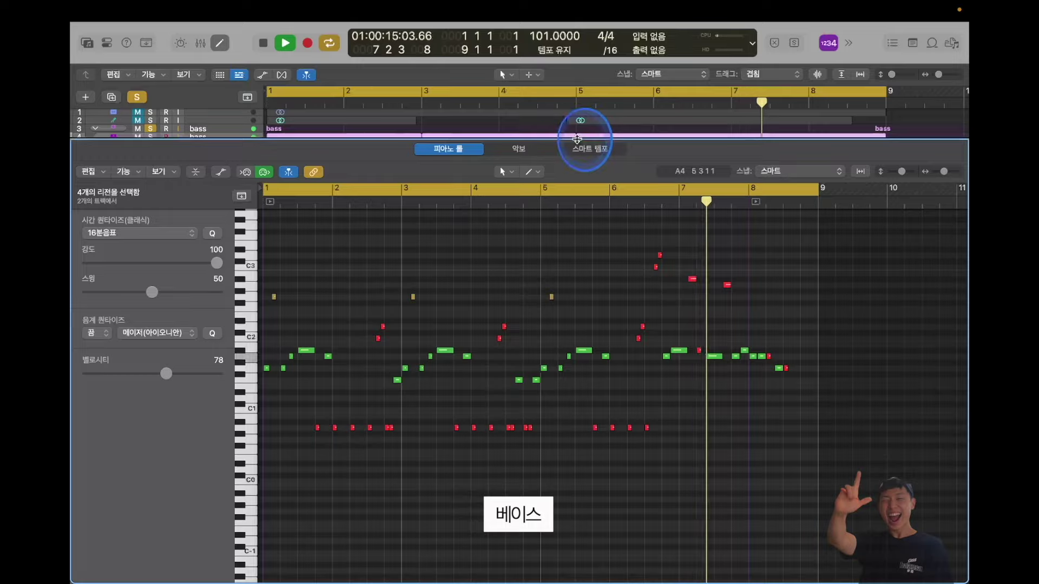
{"action": "left_click_drag", "start_coordinate": [577, 140], "coordinate": [579, 205]}
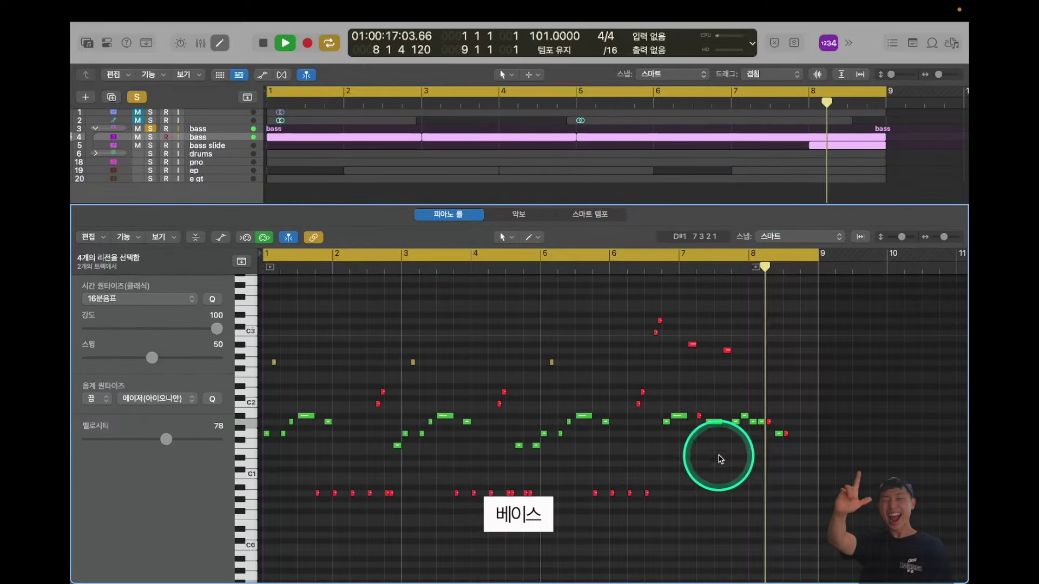
{"action": "scroll", "coordinate": [724, 424], "scroll_direction": "down", "scroll_amount": 5}
{"action": "key", "text": "space"}
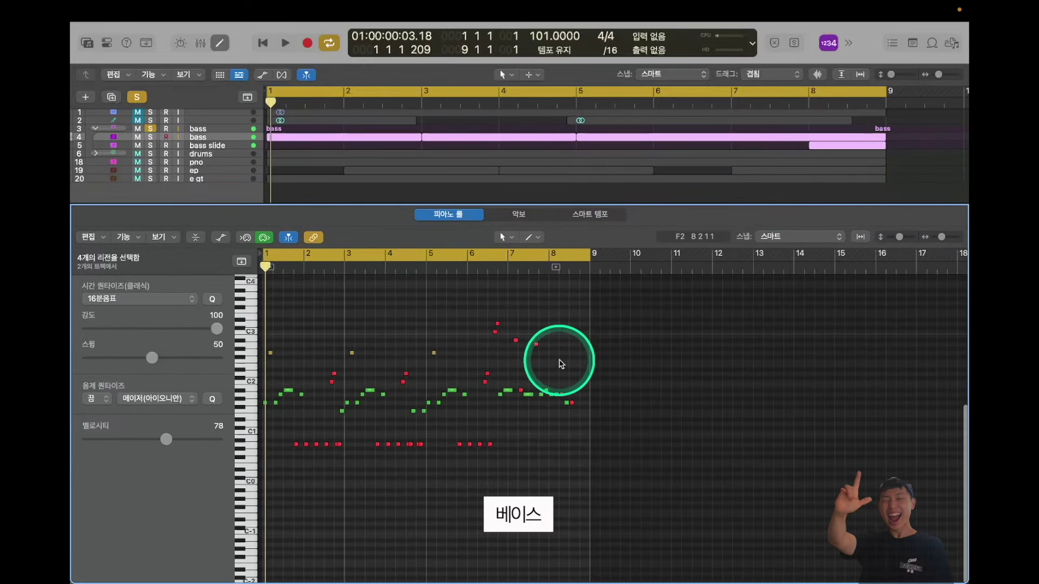
- Examine the bass regions in enlarged track rows and again as notes in the Piano Roll
{"action": "scroll", "coordinate": [557, 361], "scroll_direction": "up", "scroll_amount": 4}
{"action": "key", "text": "p"}
{"action": "key", "text": "super+Down"}
{"action": "key", "text": "super+Down"}
{"action": "key", "text": "super+Down"}
{"action": "key", "text": "super+Down"}
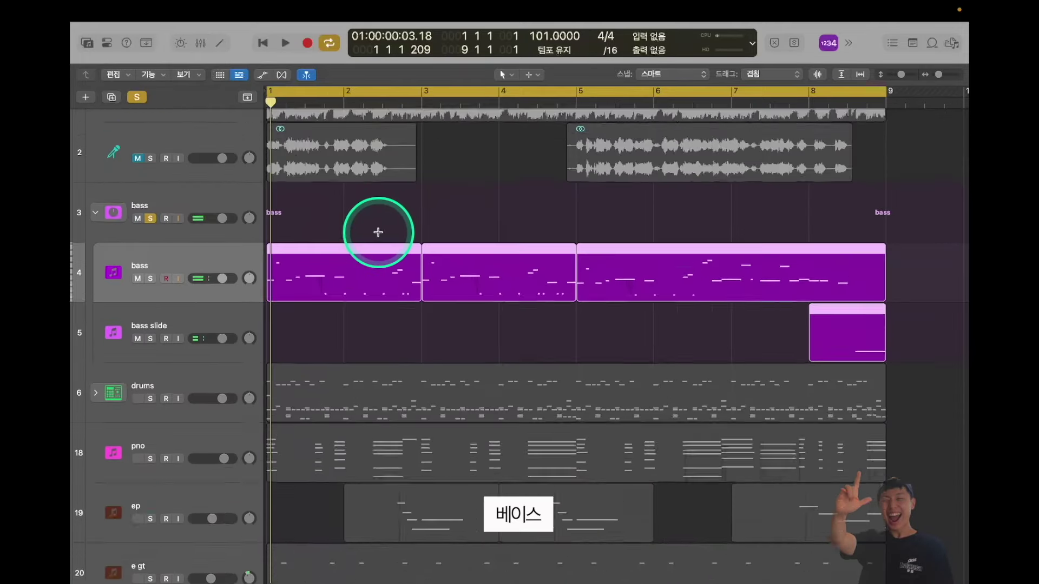
{"action": "double_click", "coordinate": [367, 278]}
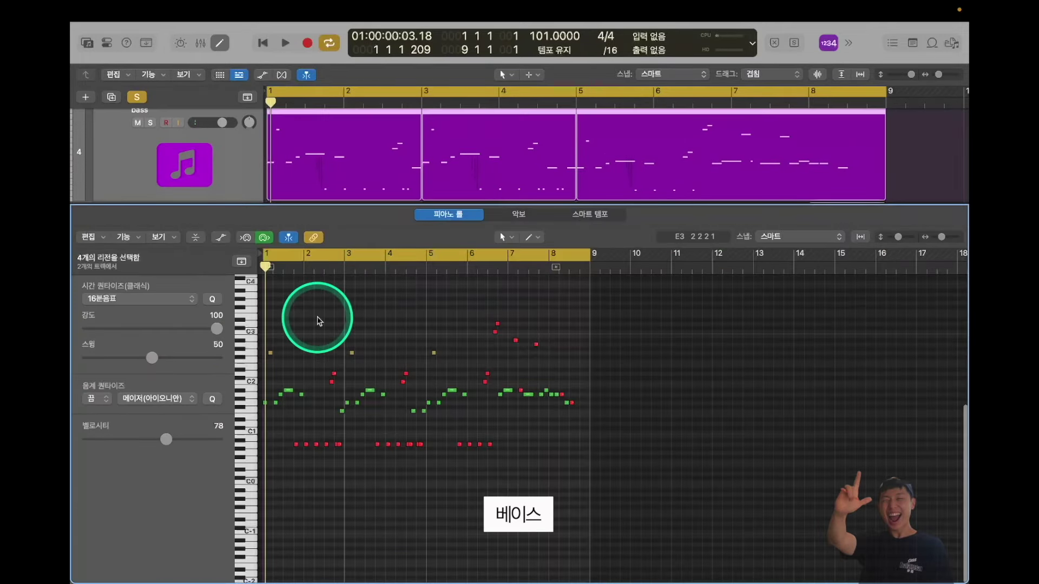
{"action": "key", "text": "z"}
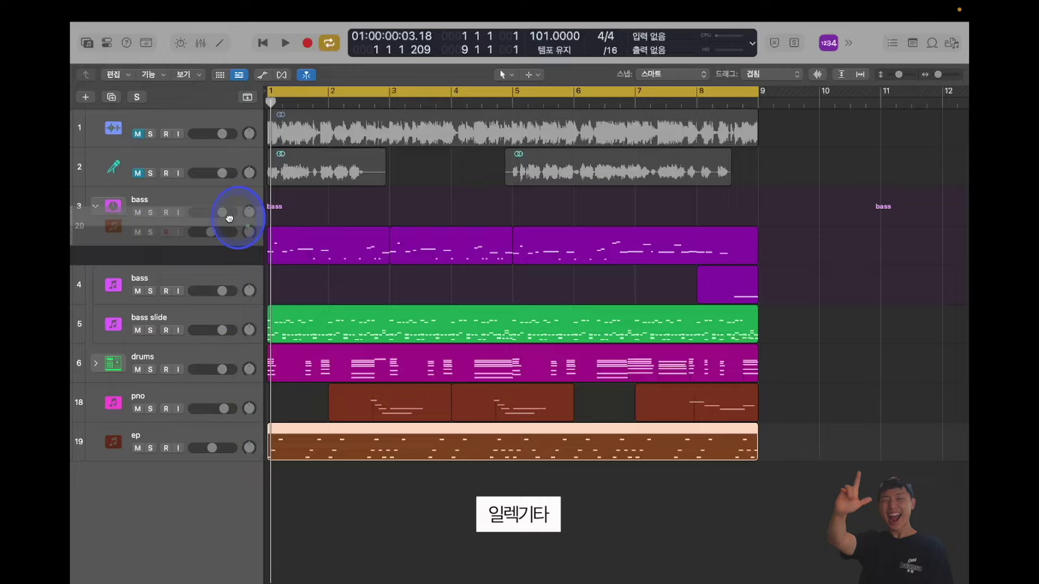
- Move the e gt track directly above the bass stack and collapse the stack
{"action": "left_click_drag", "start_coordinate": [232, 213], "coordinate": [233, 200]}
{"action": "left_click", "coordinate": [98, 248]}
{"action": "key", "text": "super+Down"}
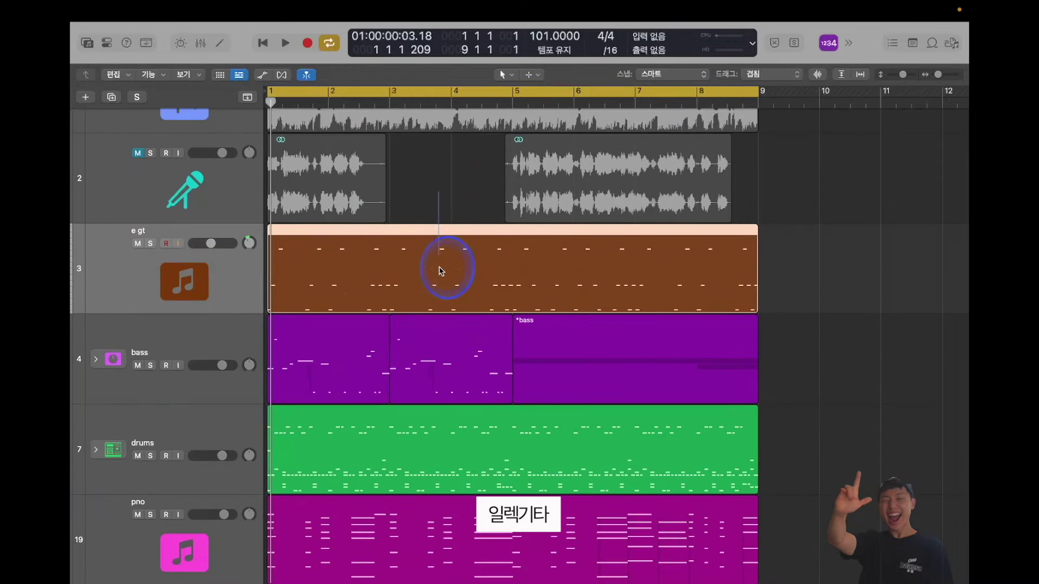
- Open the e gt region in the Piano Roll and examine the notes of bars 1 to 4 up close
{"action": "double_click", "coordinate": [417, 285]}
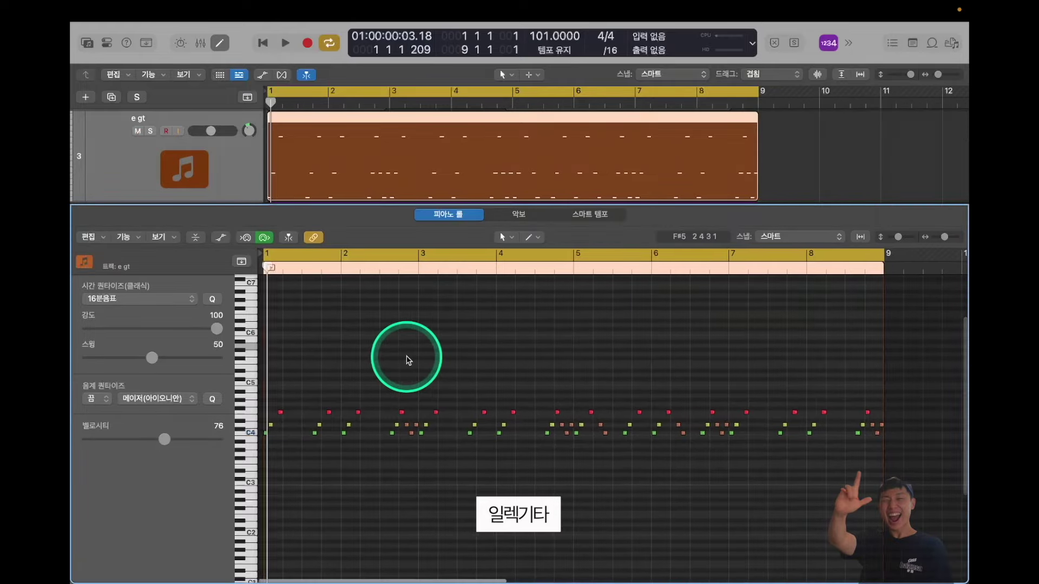
{"action": "key", "text": "super+Right"}
{"action": "key", "text": "super+Right"}
{"action": "key", "text": "super+Right"}
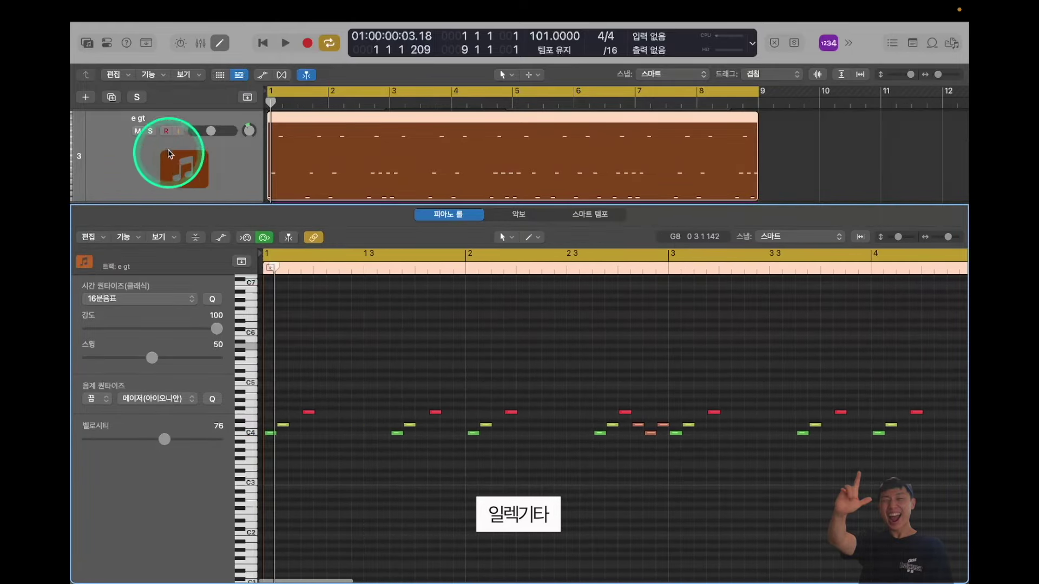
- Solo the e gt track and play its pattern from bar 1 into bar 5
{"action": "left_click", "coordinate": [151, 131]}
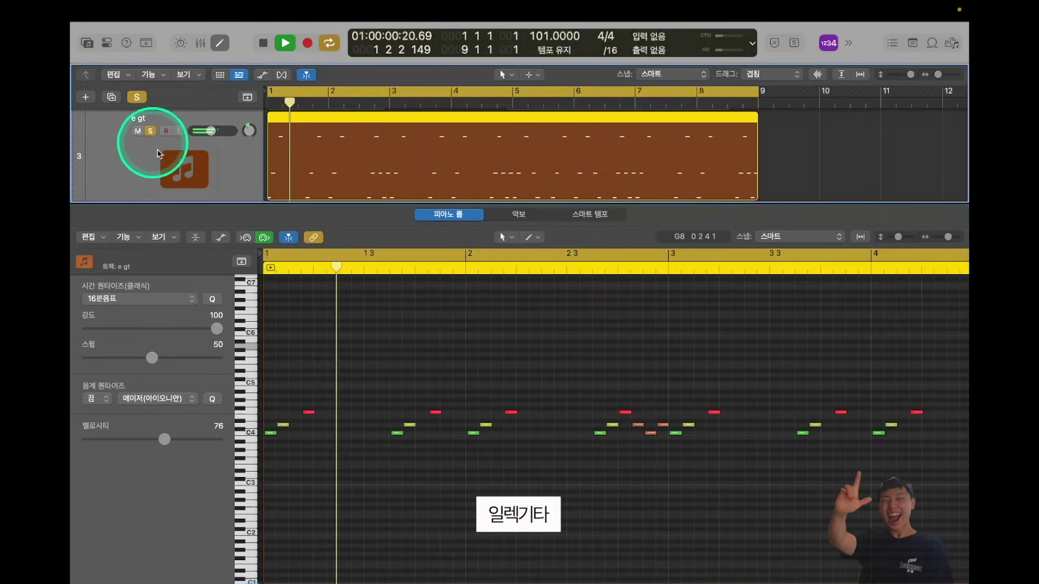
{"action": "key", "text": "super+Left"}
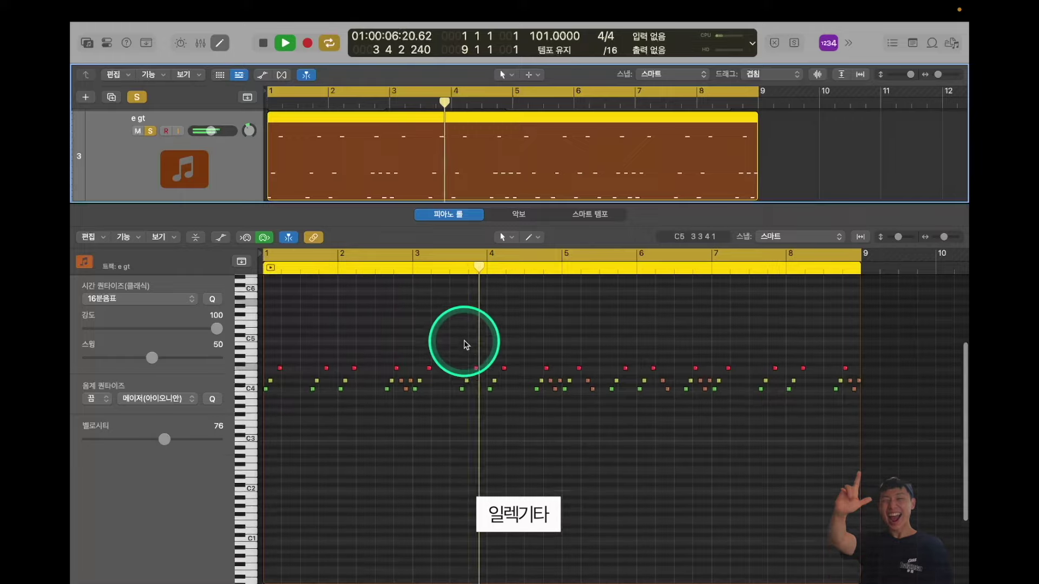
{"action": "scroll", "coordinate": [460, 342], "scroll_direction": "down", "scroll_amount": 3}
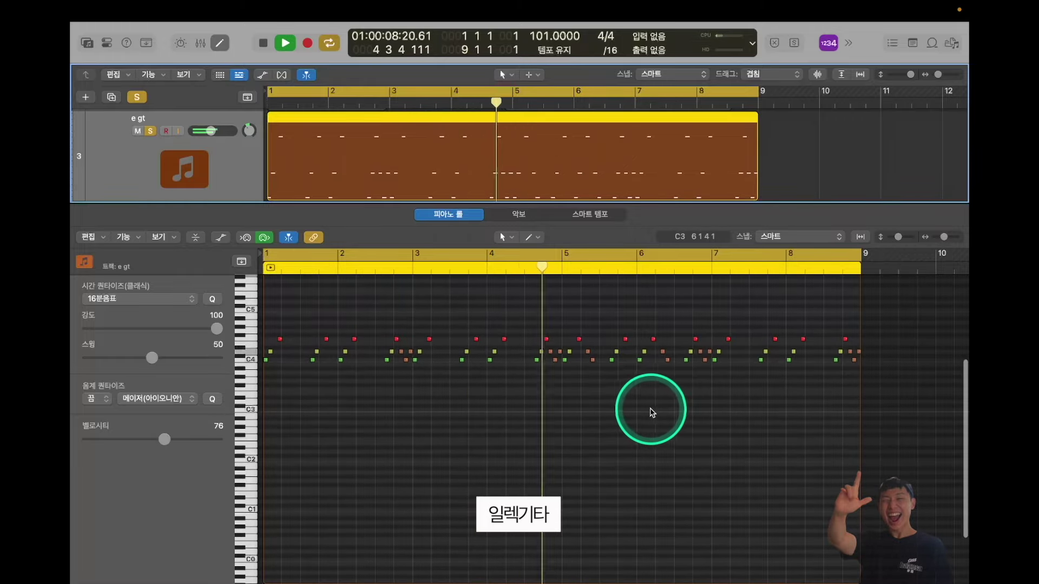
{"action": "left_click", "coordinate": [440, 408]}
{"action": "key", "text": "space"}
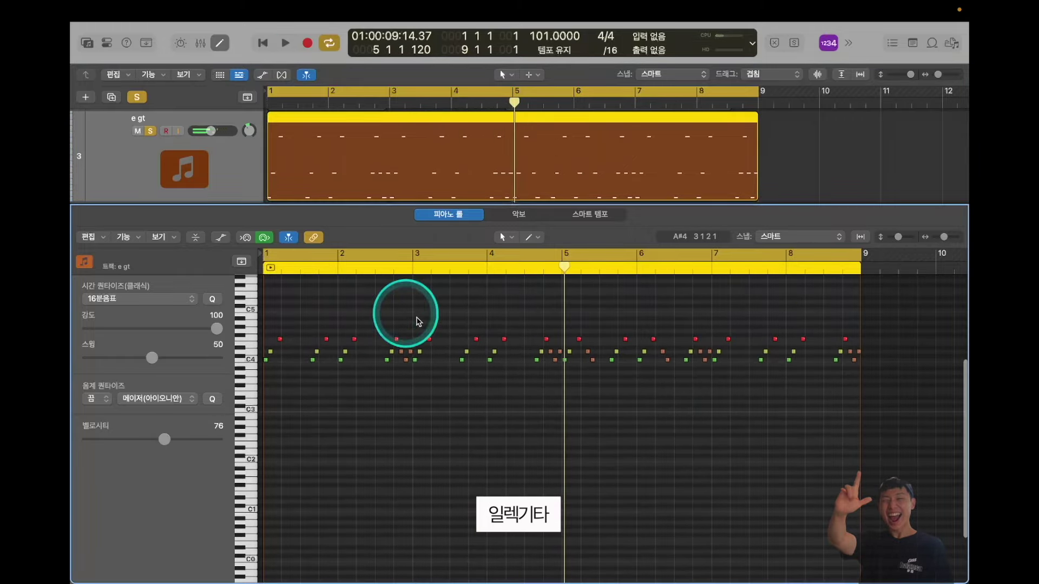
- Close the Piano Roll and turn off solo on the e gt track
{"action": "key", "text": "e"}
{"action": "scroll", "coordinate": [424, 241], "scroll_direction": "down", "scroll_amount": 5}
{"action": "scroll", "coordinate": [421, 243], "scroll_direction": "up", "scroll_amount": 3}
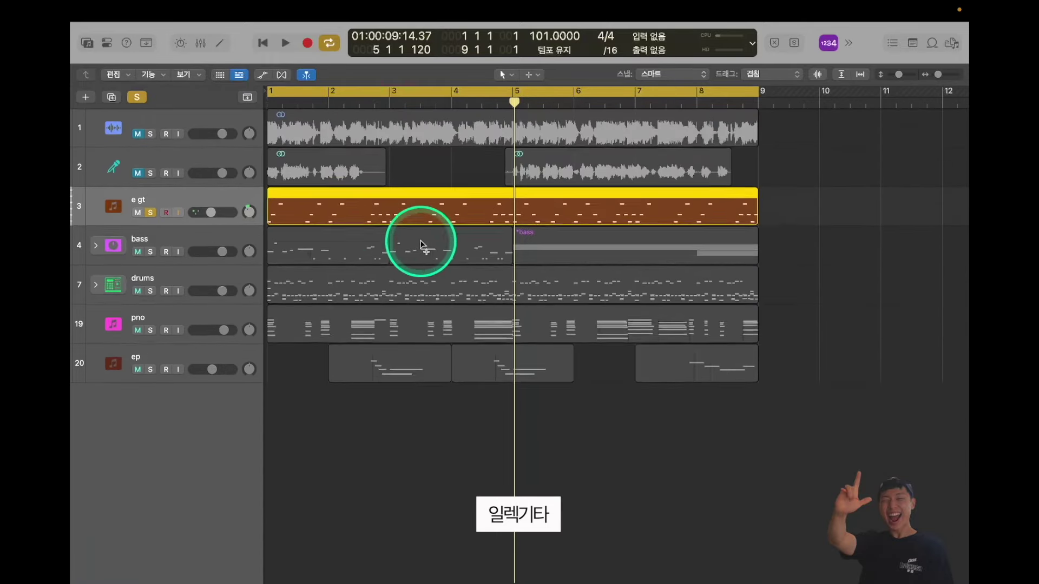
{"action": "left_click", "coordinate": [149, 213]}
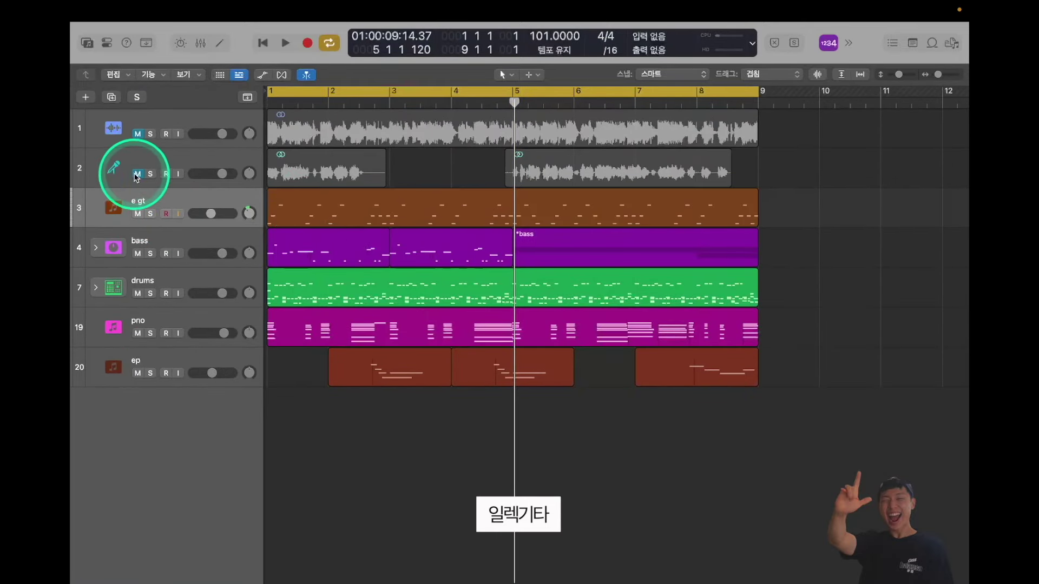
- Unmute the vocal track and play the full arrangement with all instrument tracks
{"action": "left_click", "coordinate": [137, 174]}
{"action": "key", "text": "z"}
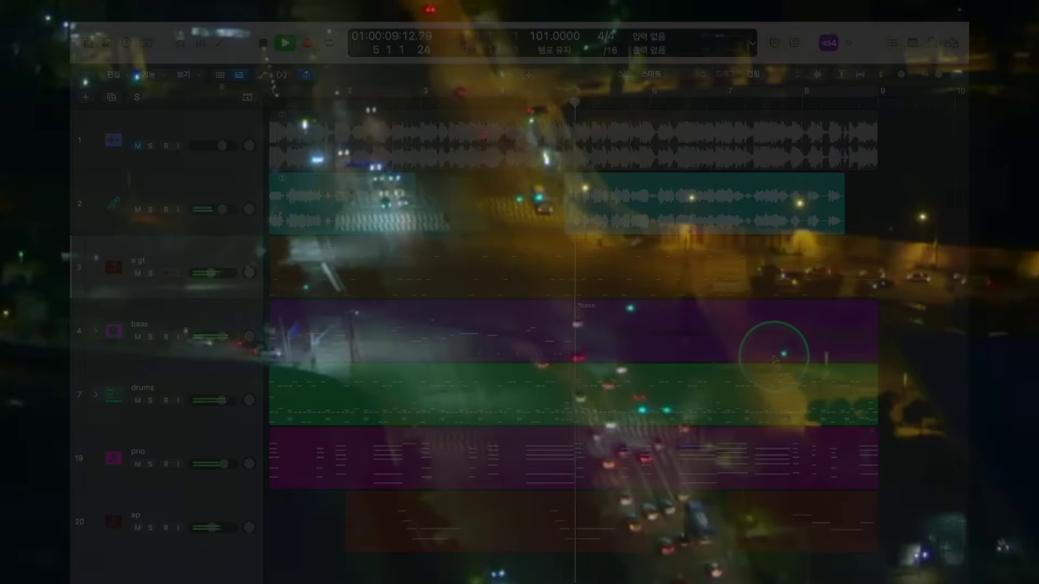
{"action": "scroll", "coordinate": [775, 359], "scroll_direction": "up", "scroll_amount": 2}
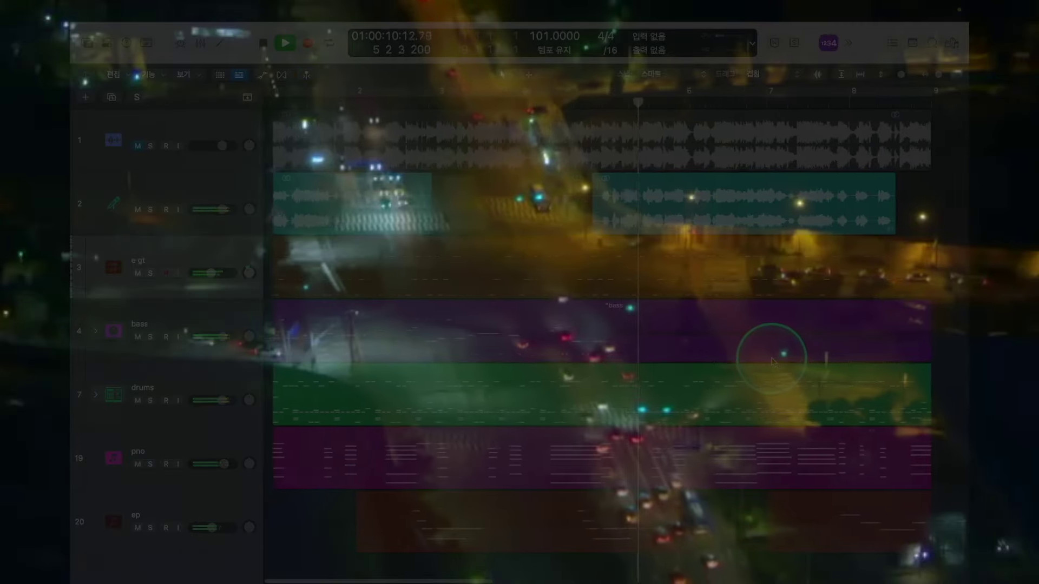